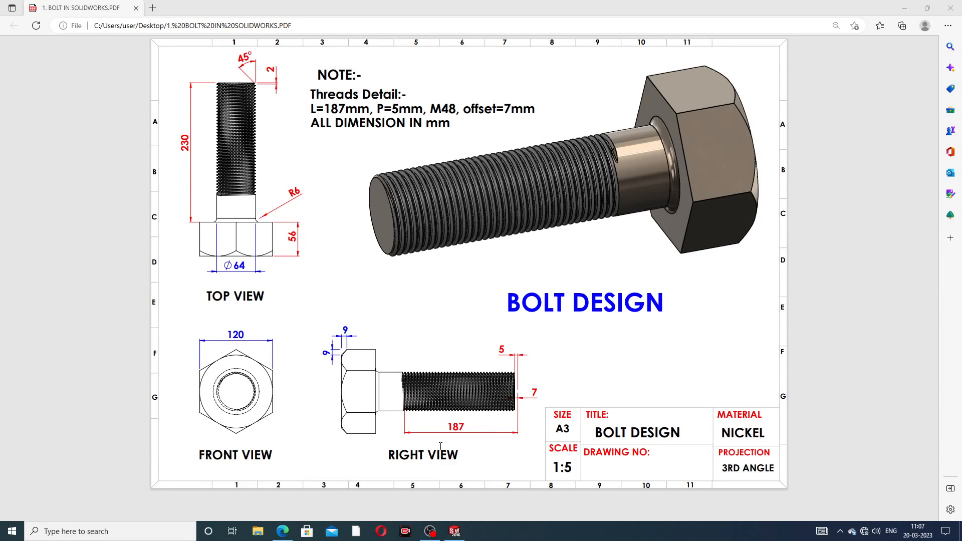
# - Bring the finished BOLT model in SOLIDWORKS to the front, replacing the drawing PDF
pyautogui.click(455, 532)
pyautogui.scroll(5, 597, 308)
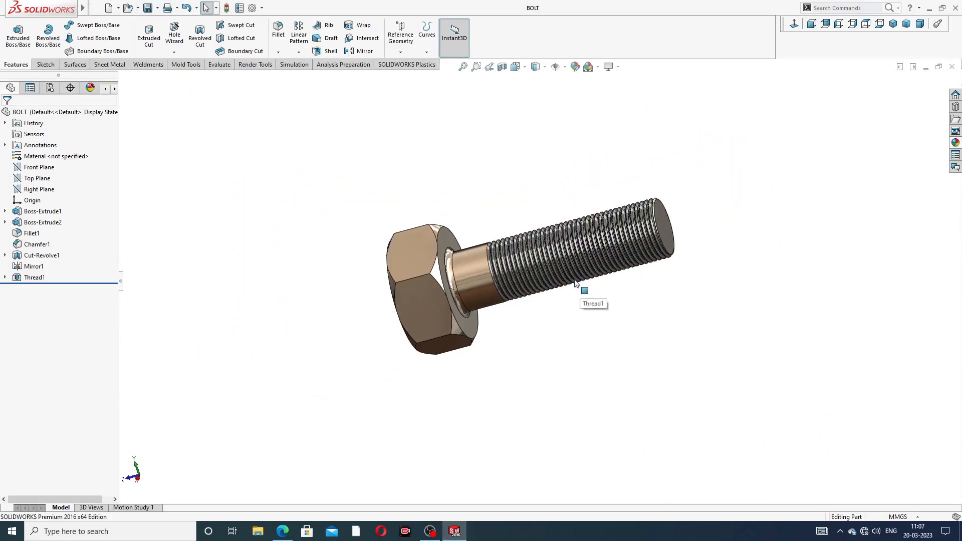
# - Orbit and zoom around the finished bolt's threaded end and hex head, then close the BOLT part
pyautogui.moveTo(584, 301); pyautogui.dragTo(604, 272, button='middle')
pyautogui.scroll(-2, 496, 265)
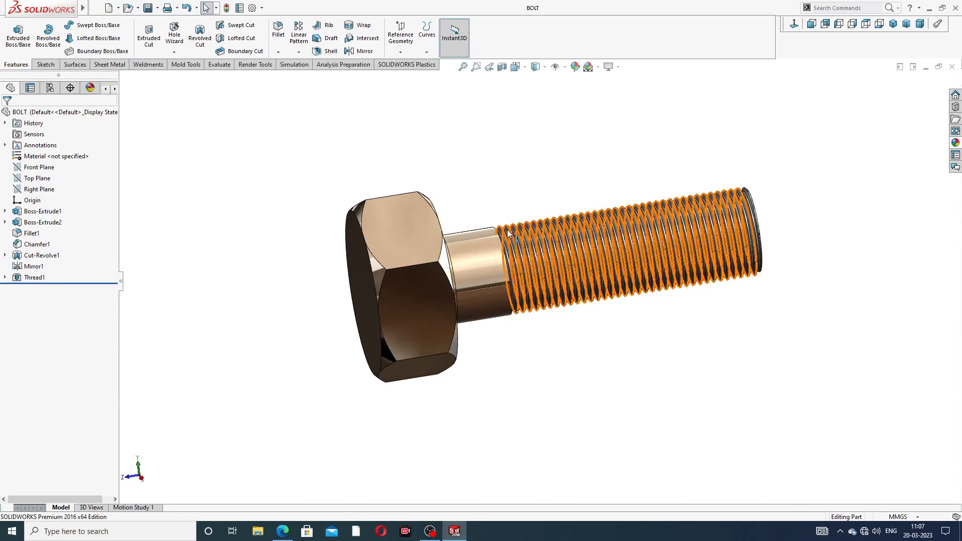
pyautogui.moveTo(556, 238); pyautogui.dragTo(514, 270, button='middle')
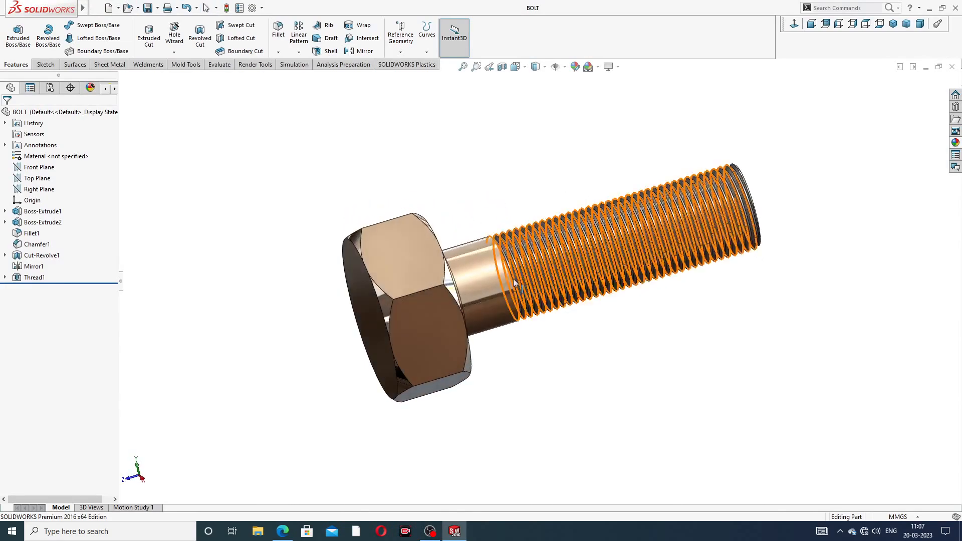
pyautogui.scroll(-1, 513, 279)
pyautogui.scroll(2, 552, 236)
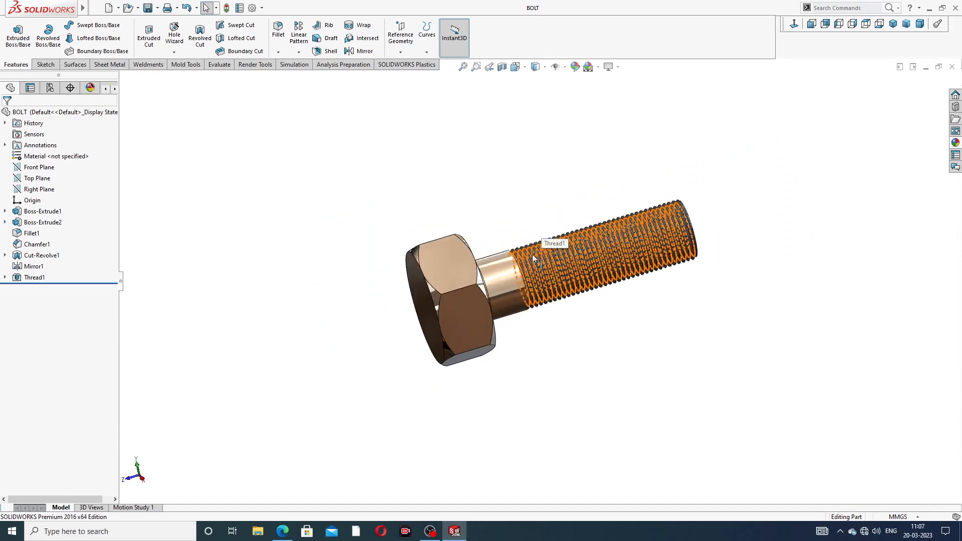
pyautogui.moveTo(552, 243); pyautogui.dragTo(741, 89, button='middle')
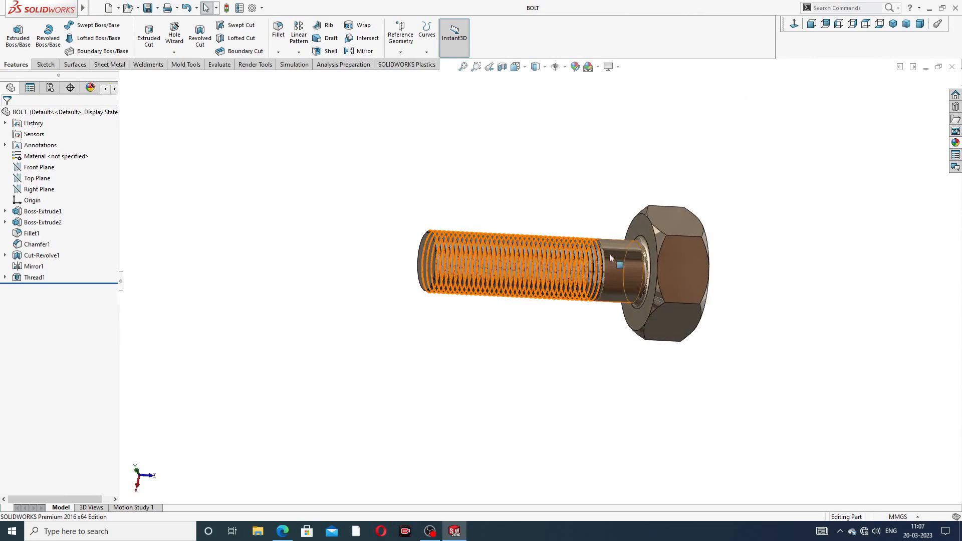
pyautogui.scroll(-2, 606, 257)
pyautogui.moveTo(605, 256); pyautogui.dragTo(691, 301, button='middle')
pyautogui.scroll(-2, 546, 260)
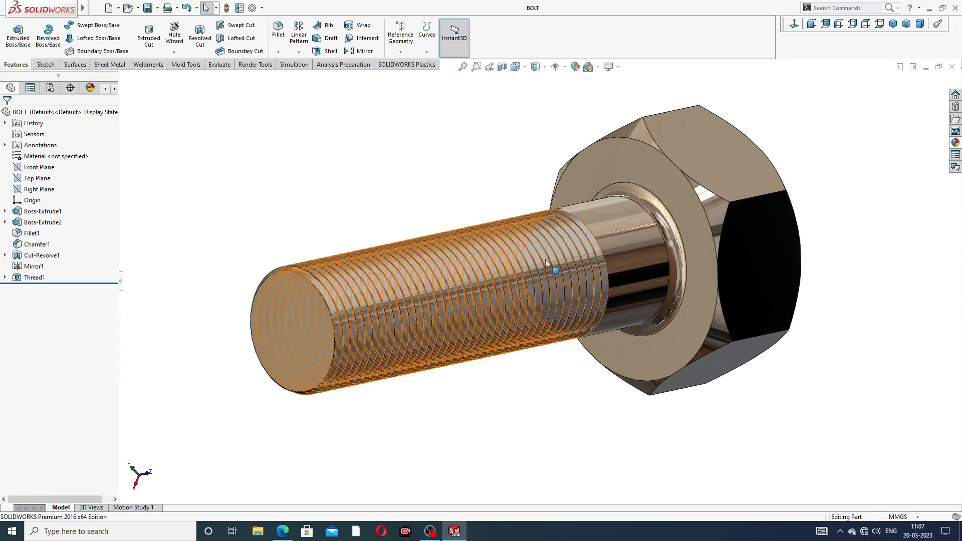
pyautogui.moveTo(627, 219); pyautogui.dragTo(609, 221, button='middle')
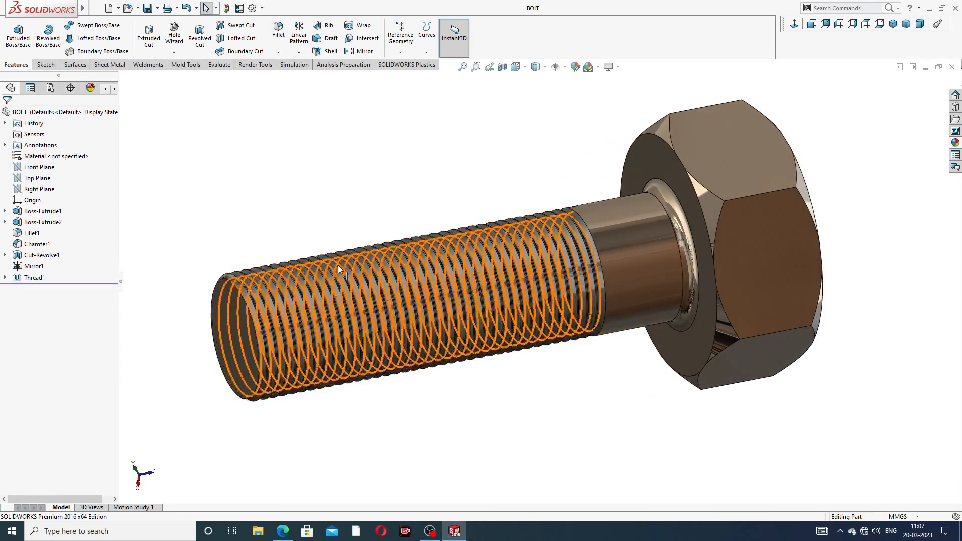
pyautogui.scroll(2, 416, 301)
pyautogui.moveTo(476, 292)
pyautogui.mouseDown(button='middle')
pyautogui.moveTo(474, 280)
pyautogui.moveTo(471, 293)
pyautogui.mouseUp(button='middle')
pyautogui.scroll(-2, 596, 244)
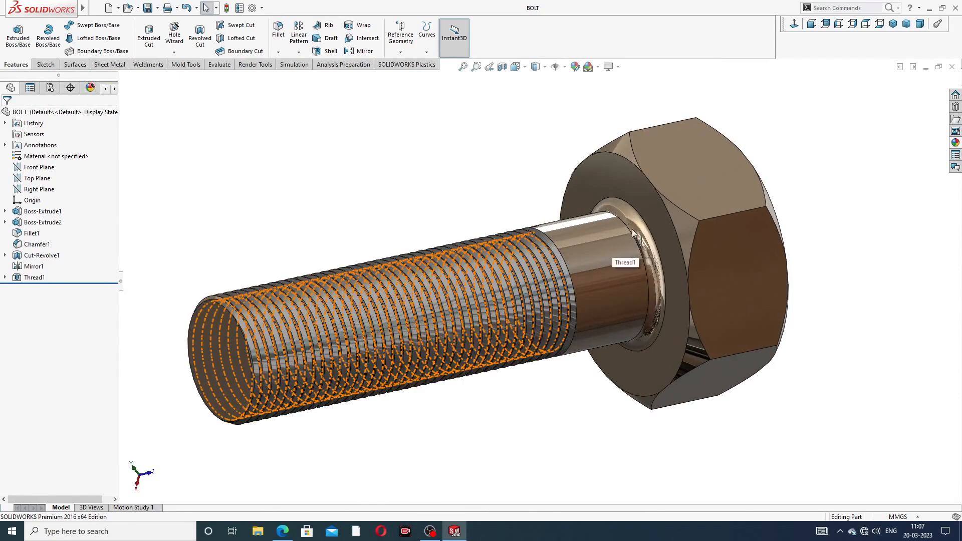
pyautogui.scroll(-1, 662, 248)
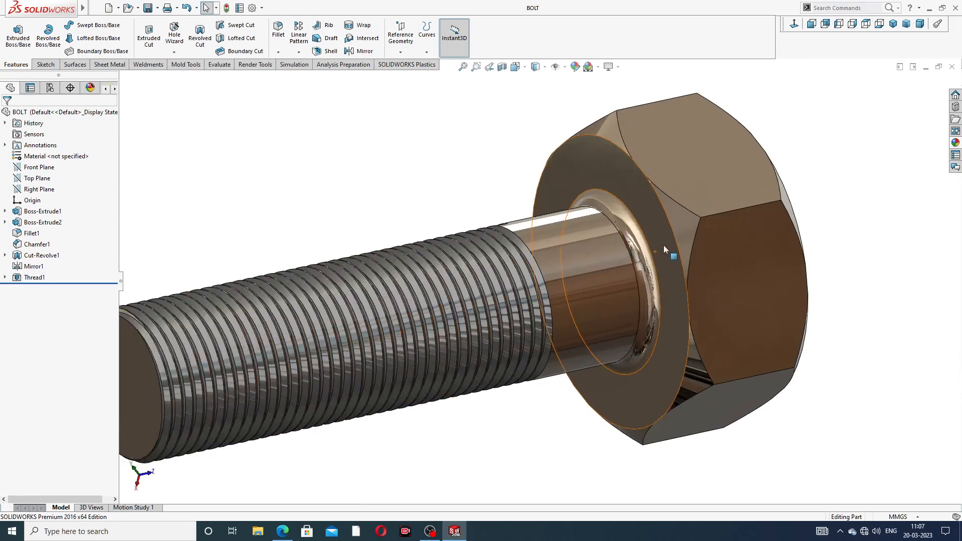
pyautogui.scroll(3, 663, 245)
pyautogui.moveTo(555, 291); pyautogui.dragTo(543, 294, button='middle')
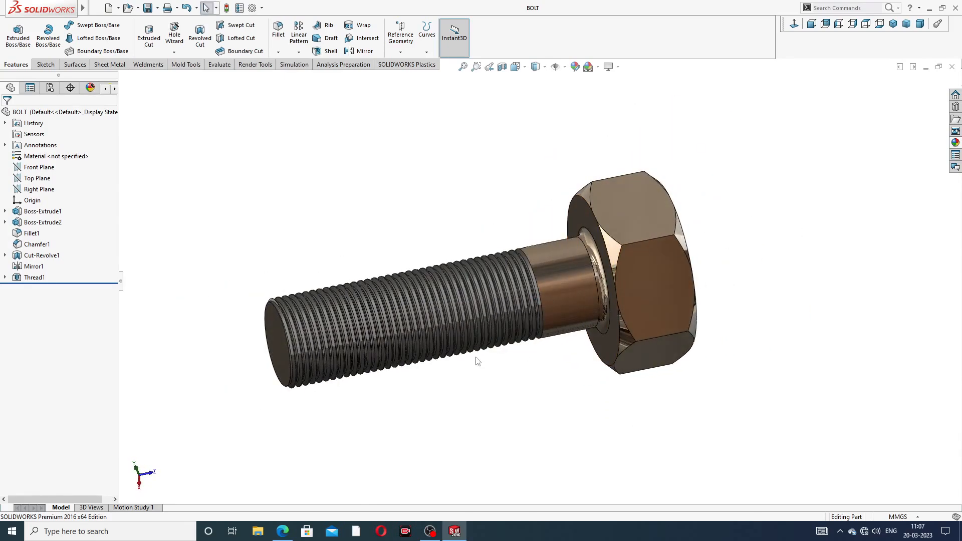
pyautogui.scroll(-1, 477, 361)
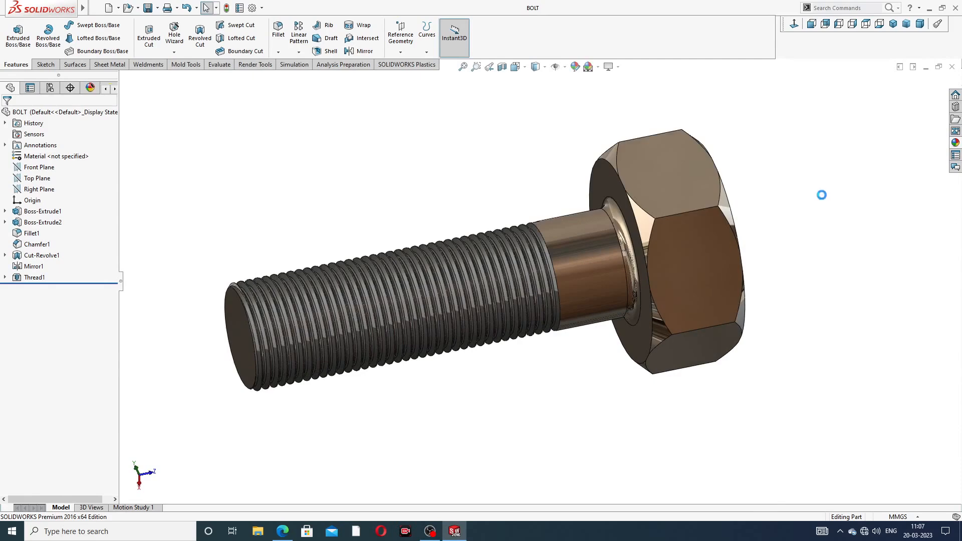
pyautogui.click(953, 67)
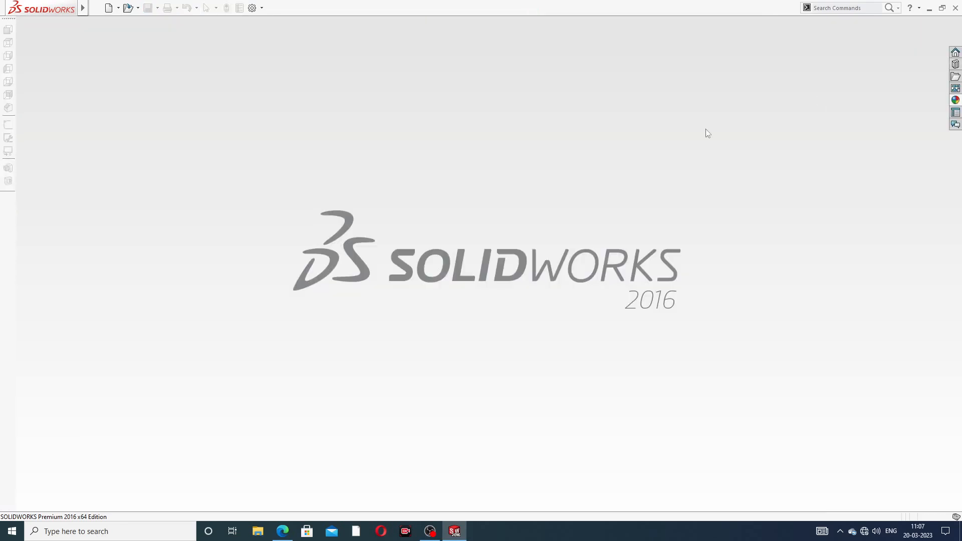
# - Create a new part and raise its shaded and wireframe image quality to high
pyautogui.click(109, 8)
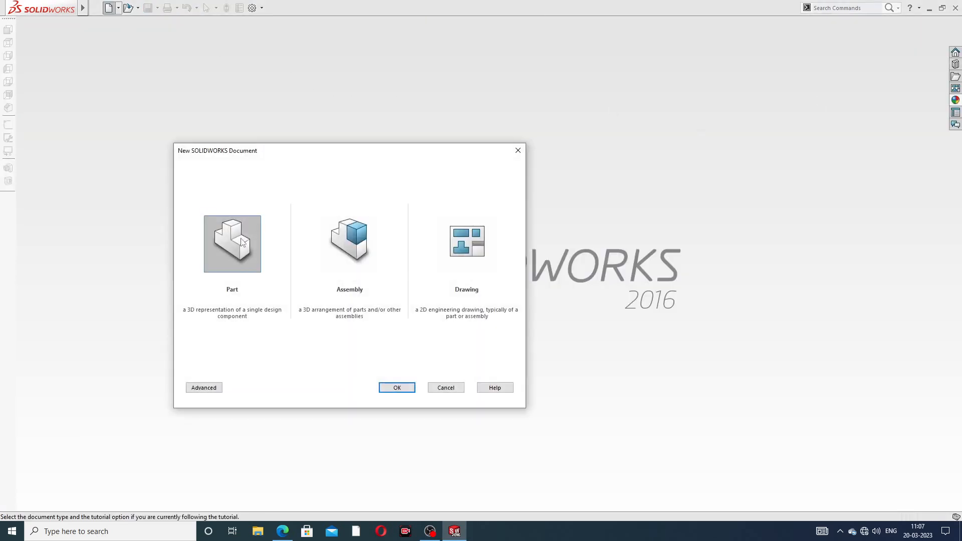
pyautogui.click(397, 387)
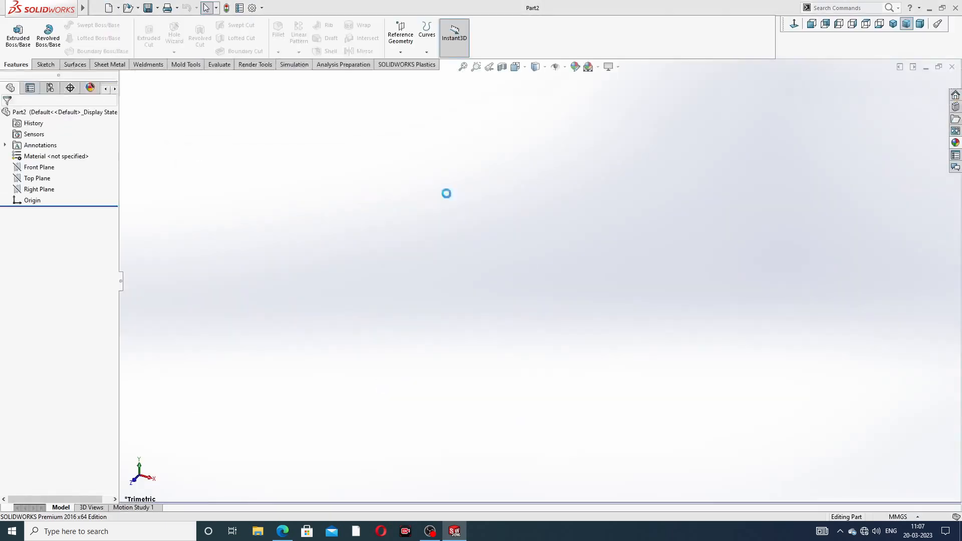
pyautogui.click(253, 8)
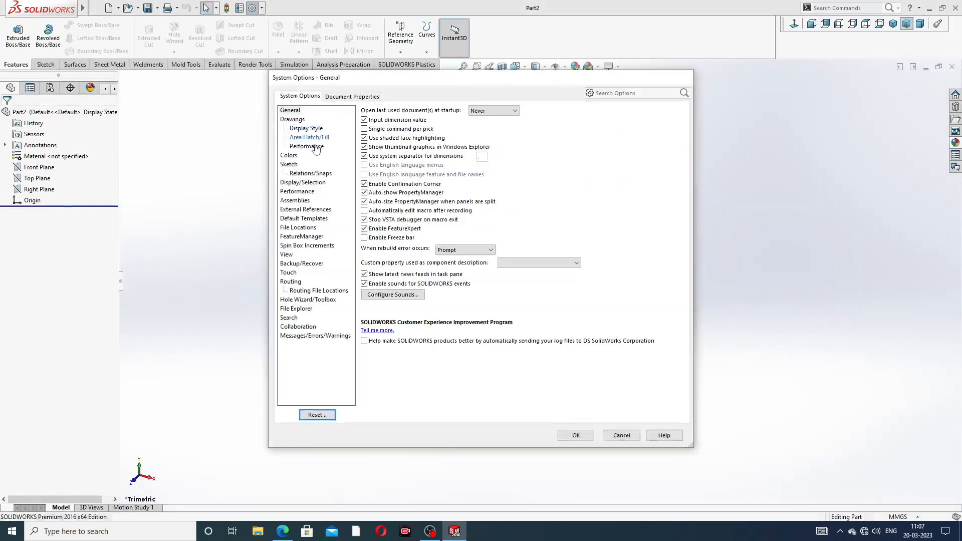
pyautogui.click(359, 96)
pyautogui.click(300, 210)
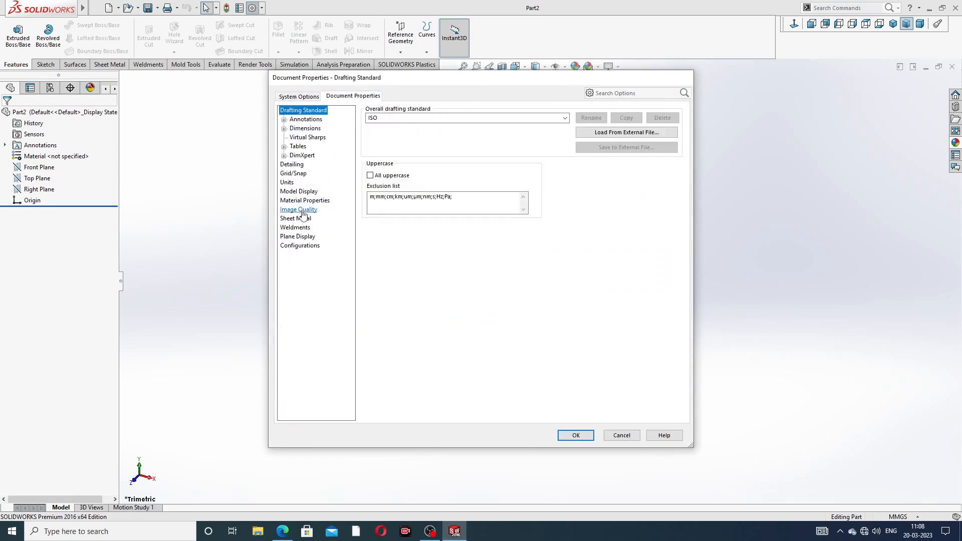
pyautogui.moveTo(450, 125); pyautogui.dragTo(561, 126)
pyautogui.moveTo(458, 225); pyautogui.dragTo(553, 225)
pyautogui.click(576, 435)
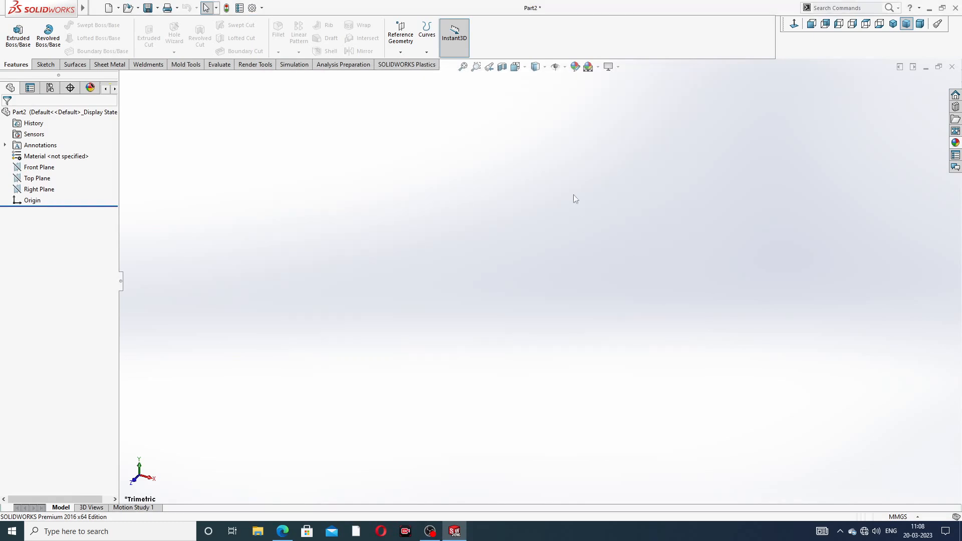
# - Apply the Plain White scene background and select the Front Plane
pyautogui.click(598, 67)
pyautogui.click(623, 27)
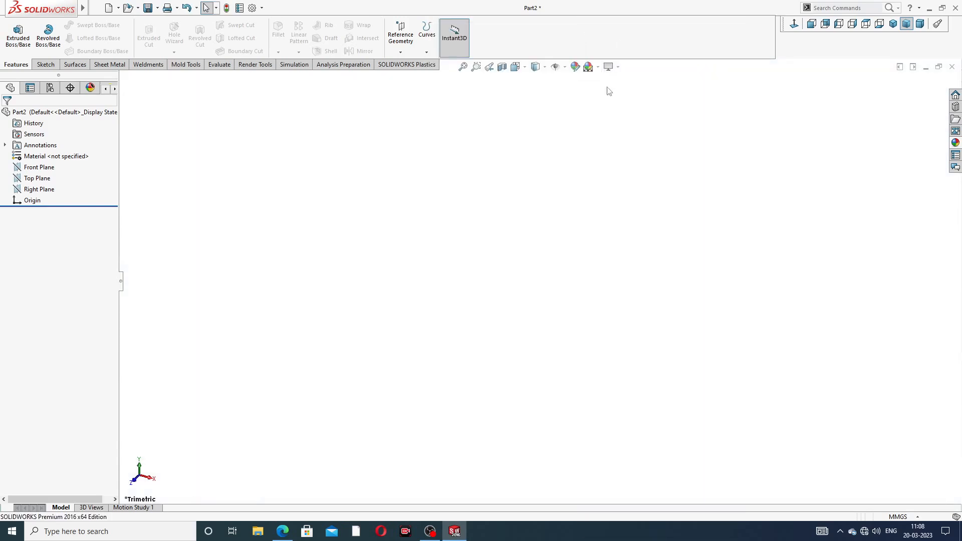
pyautogui.click(617, 67)
pyautogui.click(629, 187)
pyautogui.click(40, 167)
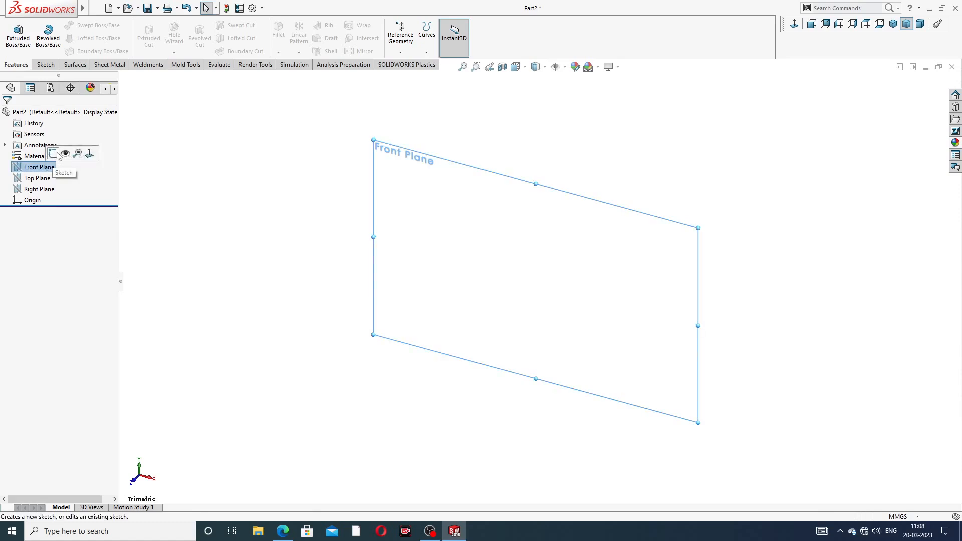
# - Start Sketch1 on the Front Plane, checking the bolt drawing PDF before returning
pyautogui.click(53, 154)
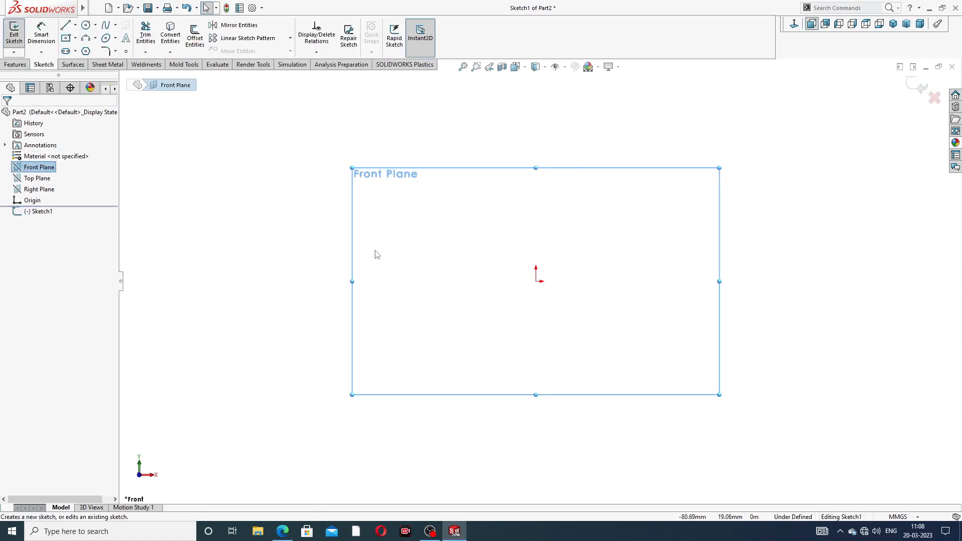
pyautogui.click(283, 532)
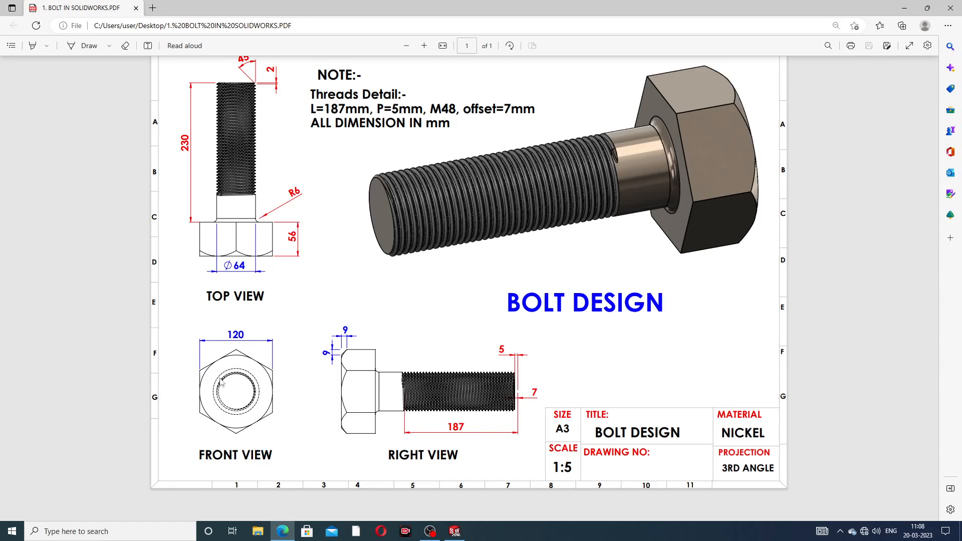
pyautogui.click(285, 532)
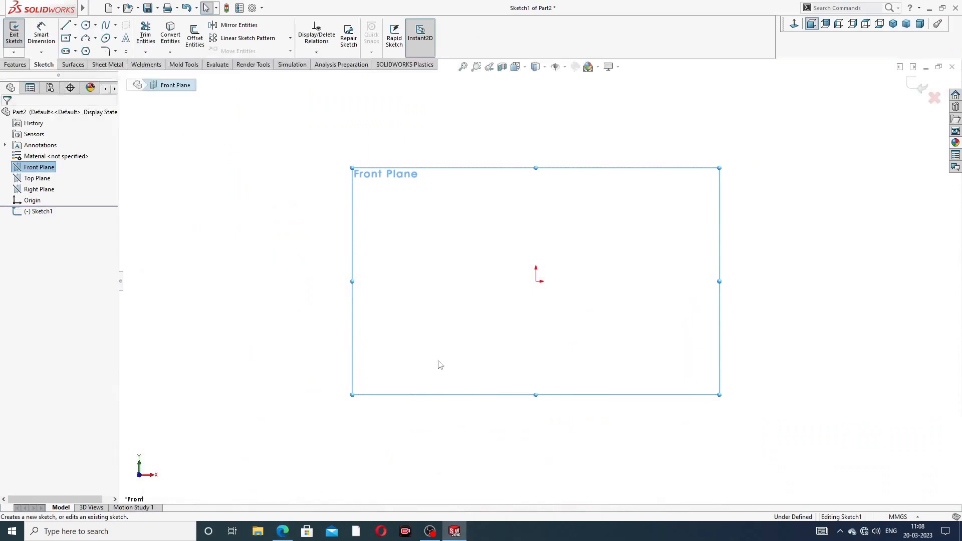
# - Draw a hexagon centred on the origin and make its left edge vertical
pyautogui.click(86, 51)
pyautogui.click(536, 281)
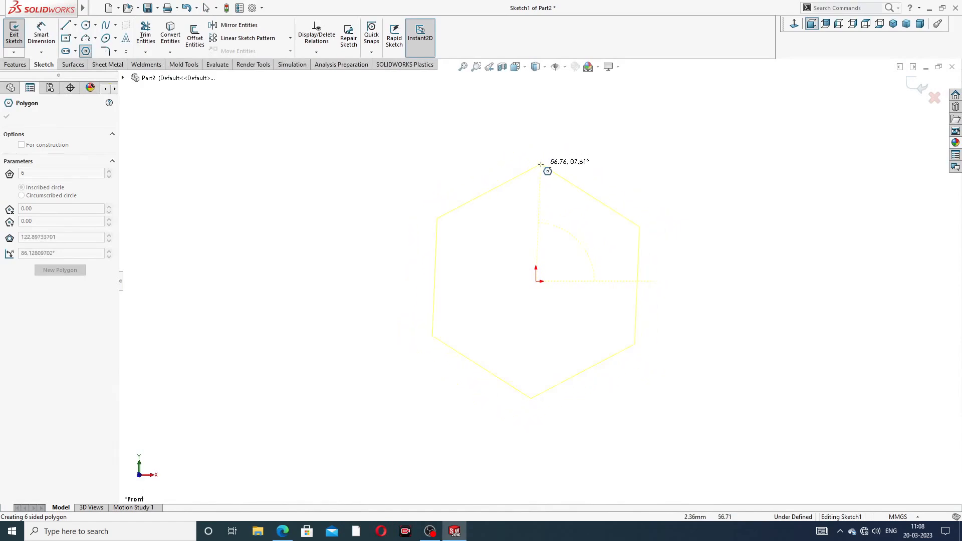
pyautogui.click(538, 146)
pyautogui.rightClick(632, 134)
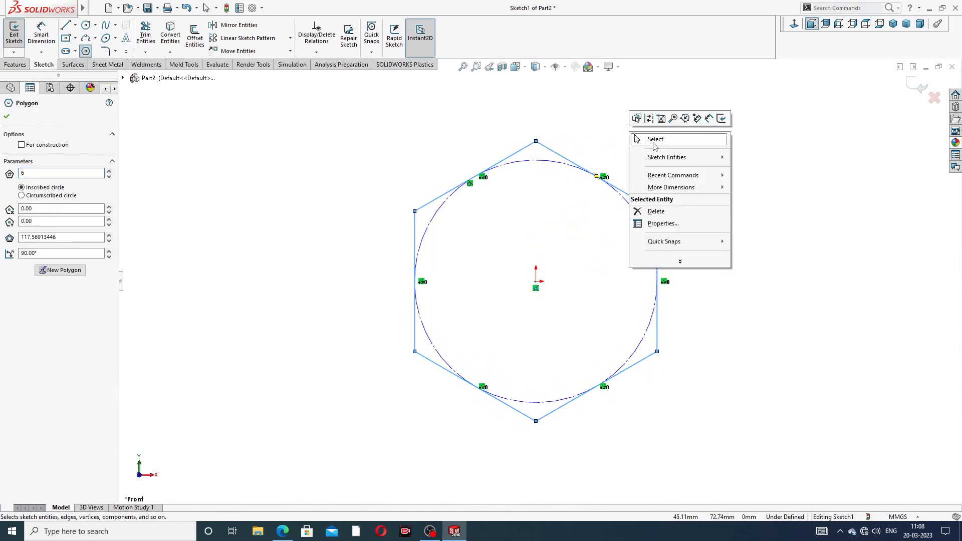
pyautogui.click(650, 140)
pyautogui.scroll(-2, 566, 233)
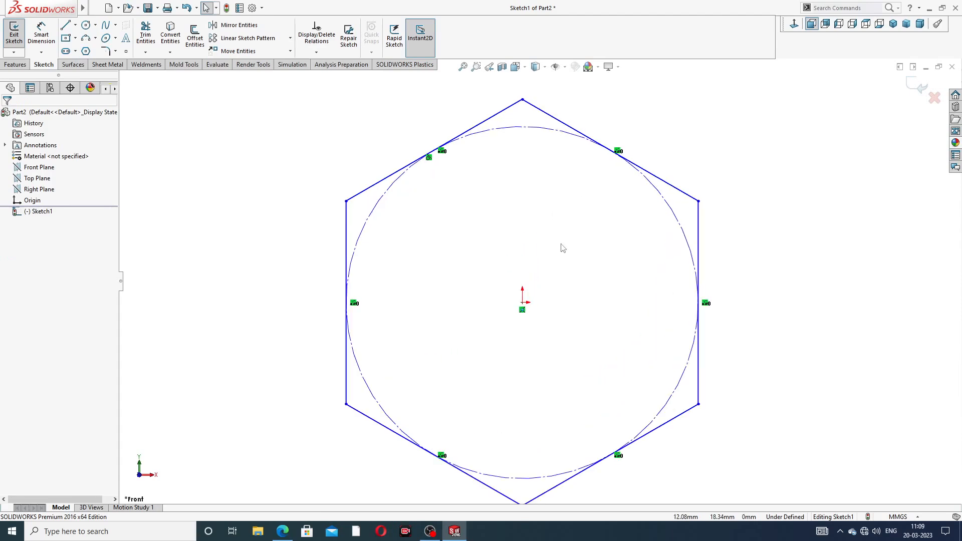
pyautogui.click(346, 229)
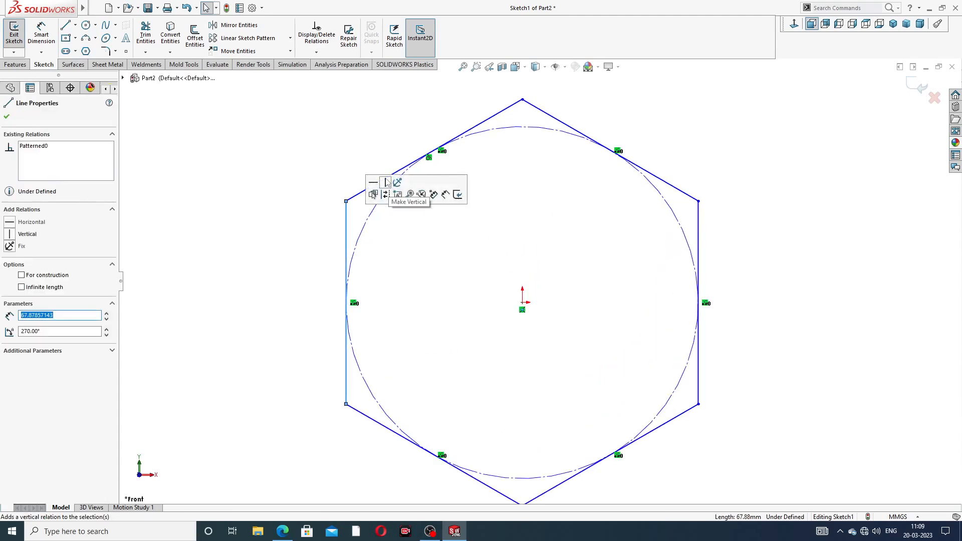
pyautogui.click(650, 135)
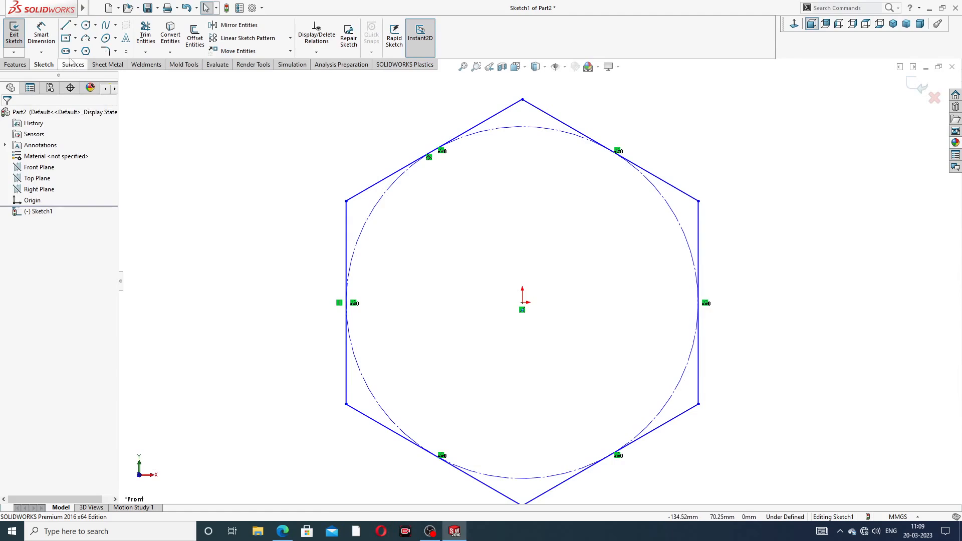
# - Dimension the hexagon's width across flats to 120
pyautogui.click(40, 35)
pyautogui.click(347, 240)
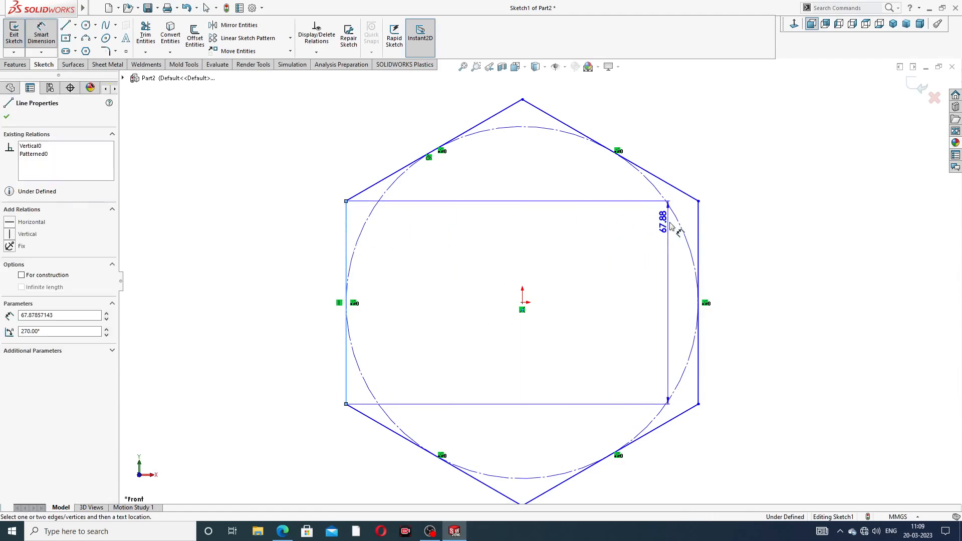
pyautogui.click(699, 224)
pyautogui.scroll(2, 557, 120)
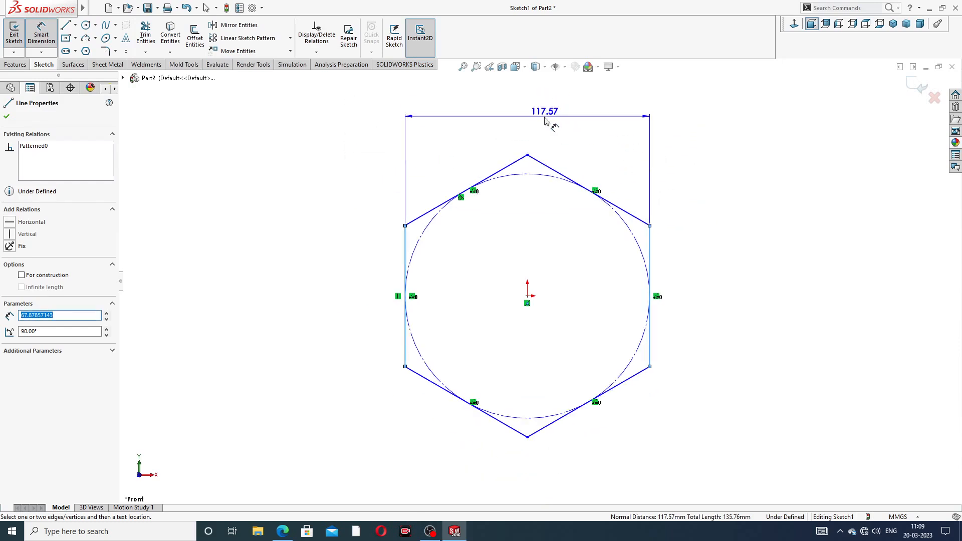
pyautogui.click(544, 123)
pyautogui.write('12')
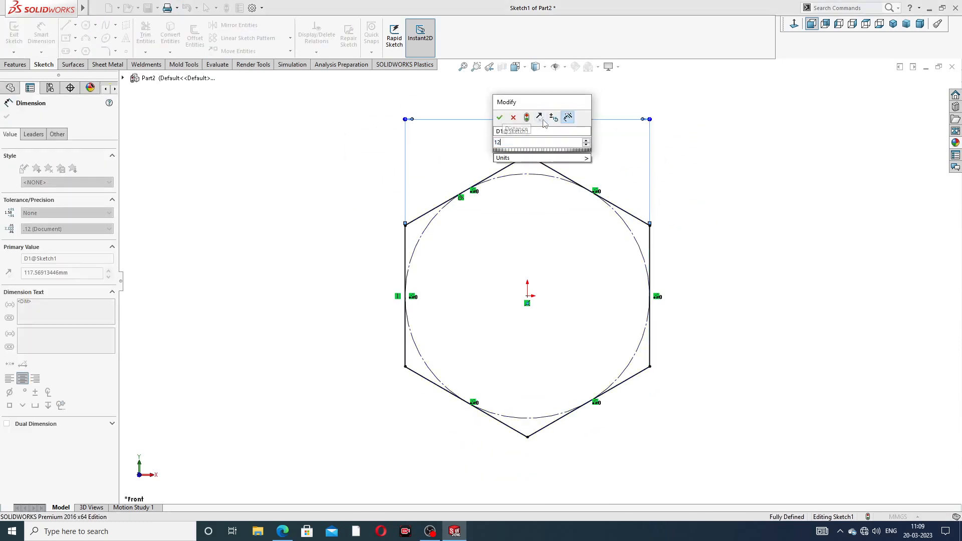
pyautogui.write('0')
pyautogui.press('Return')
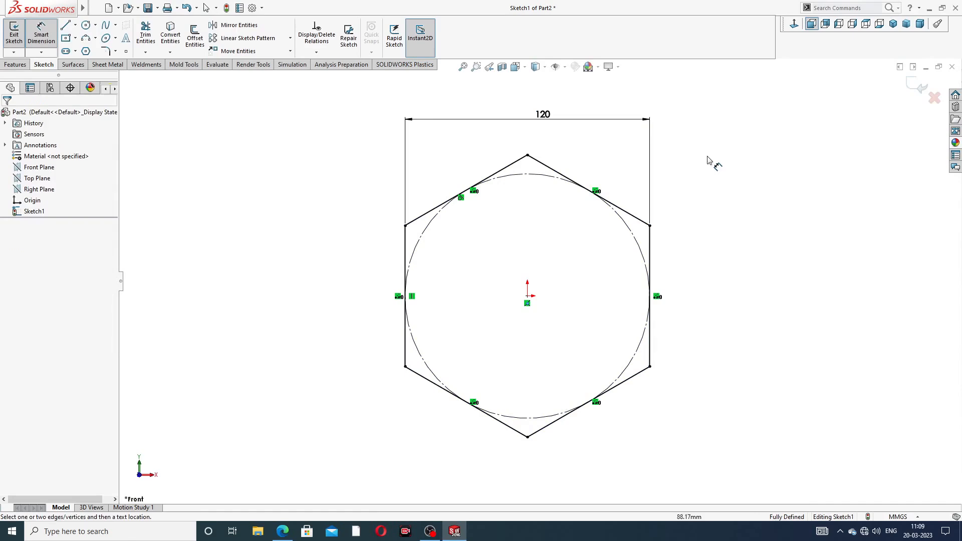
pyautogui.rightClick(708, 159)
pyautogui.click(739, 152)
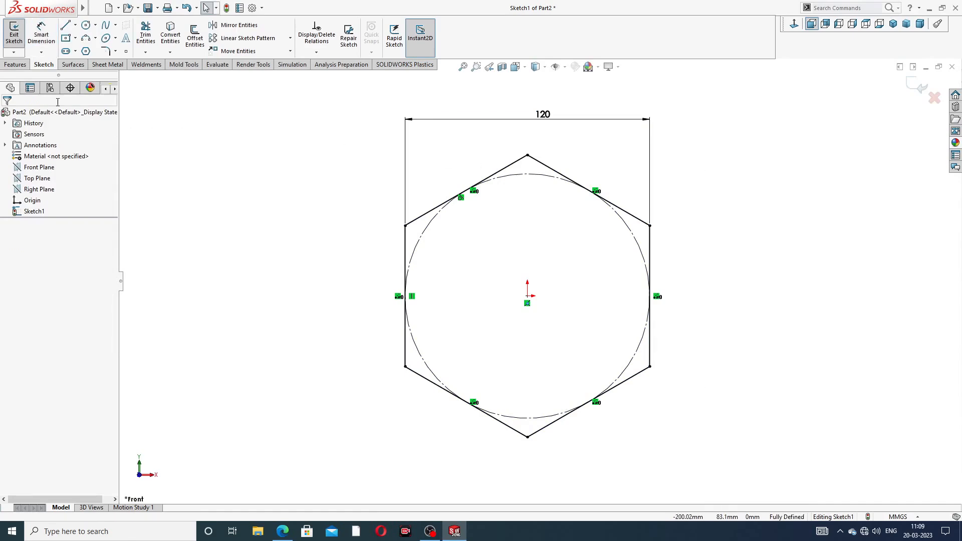
pyautogui.click(26, 67)
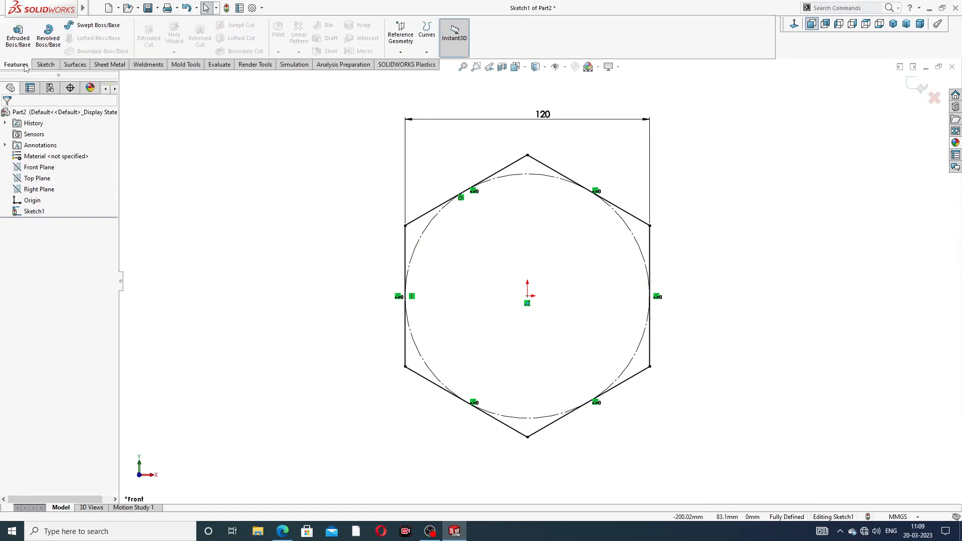
# - Extrude the hexagon sketch Mid Plane to a depth of 56 mm
pyautogui.click(18, 35)
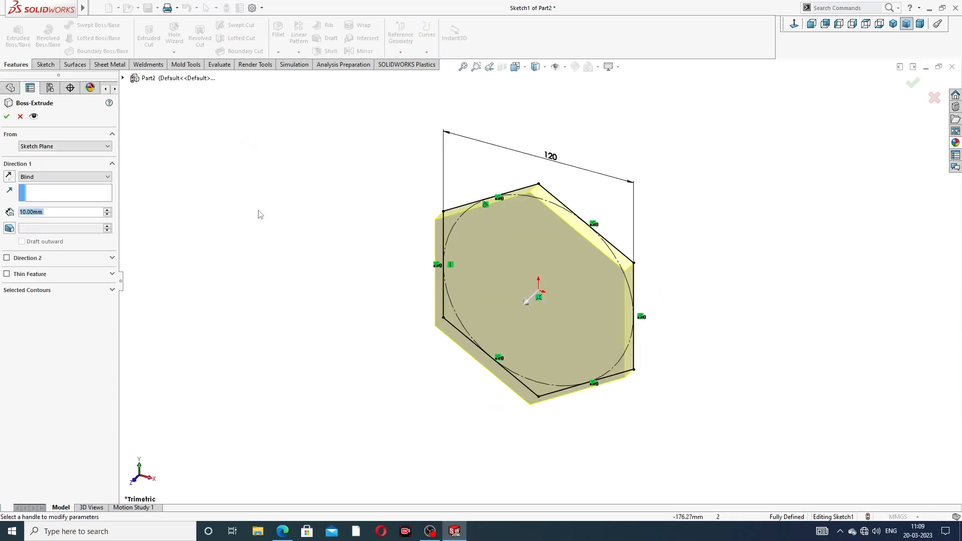
pyautogui.click(92, 177)
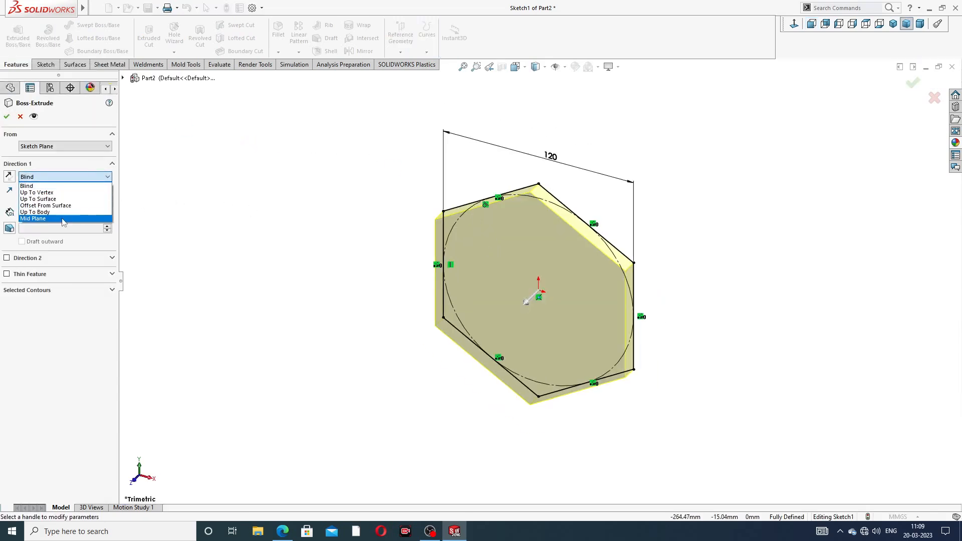
pyautogui.click(63, 219)
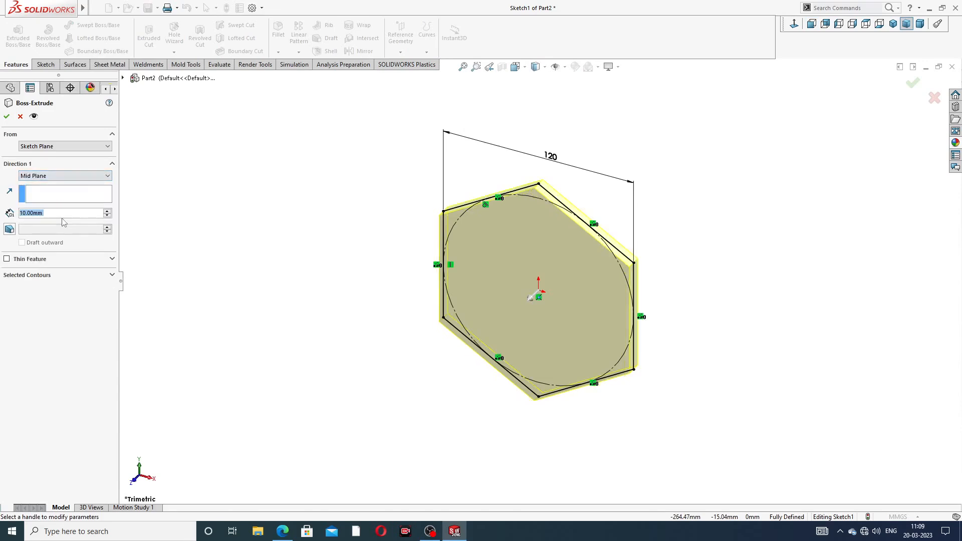
pyautogui.scroll(-3, 148, 249)
pyautogui.scroll(3, 540, 287)
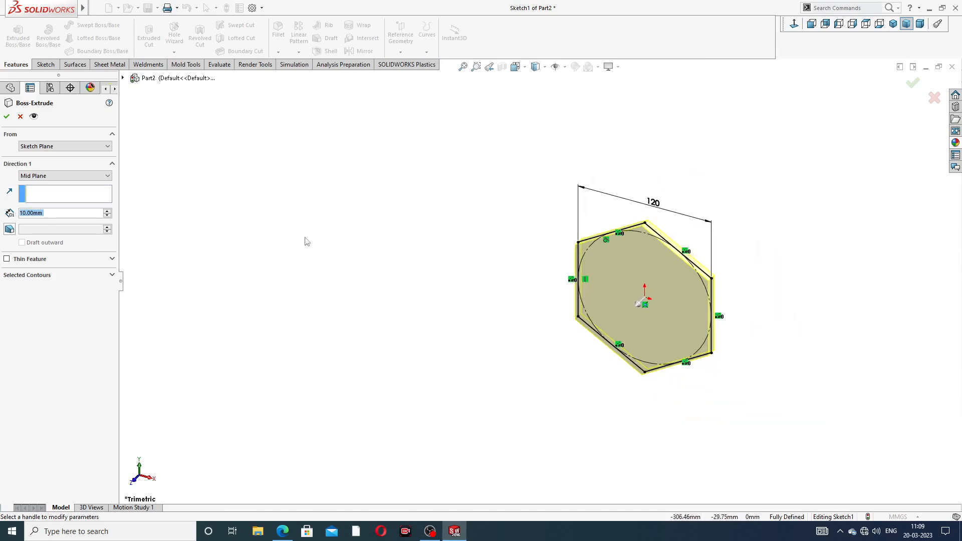
pyautogui.write('56')
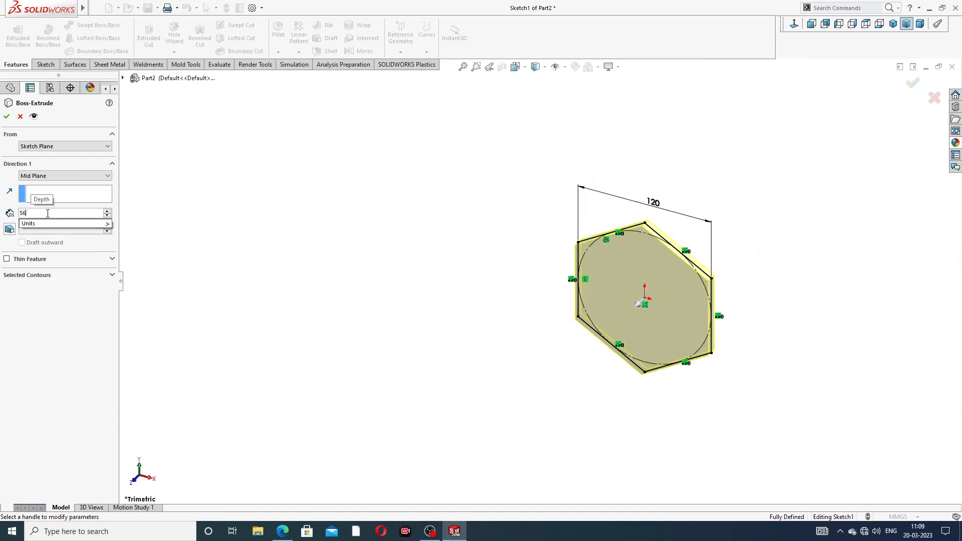
pyautogui.press('Return')
pyautogui.scroll(-2, 693, 324)
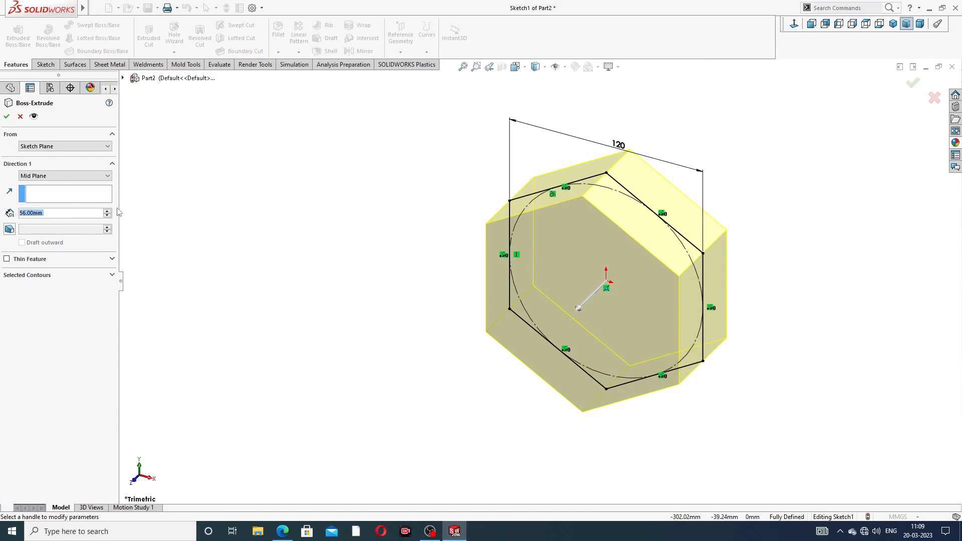
# - Check the depth against the bolt drawing PDF and accept the extrusion as Boss-Extrude1
pyautogui.click(283, 531)
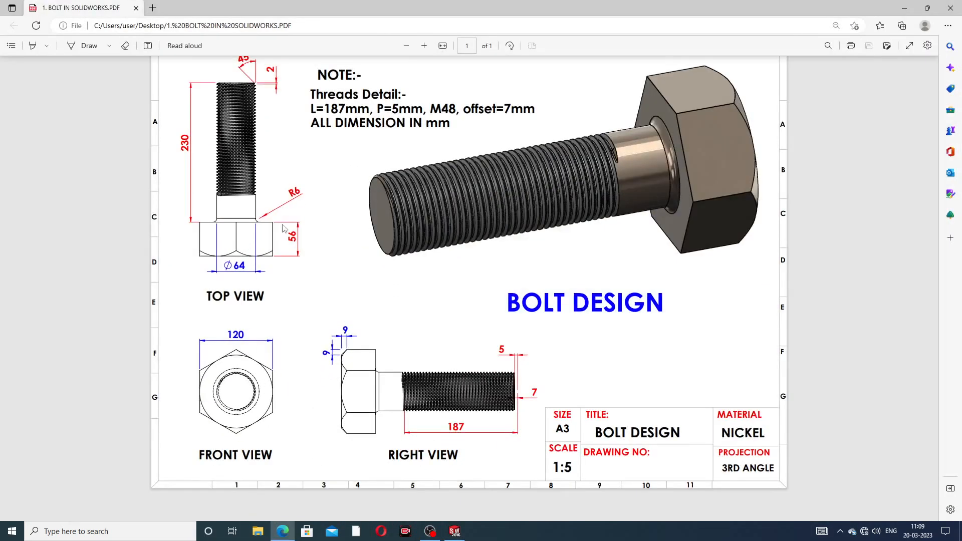
pyautogui.click(284, 532)
pyautogui.click(284, 532)
pyautogui.click(284, 531)
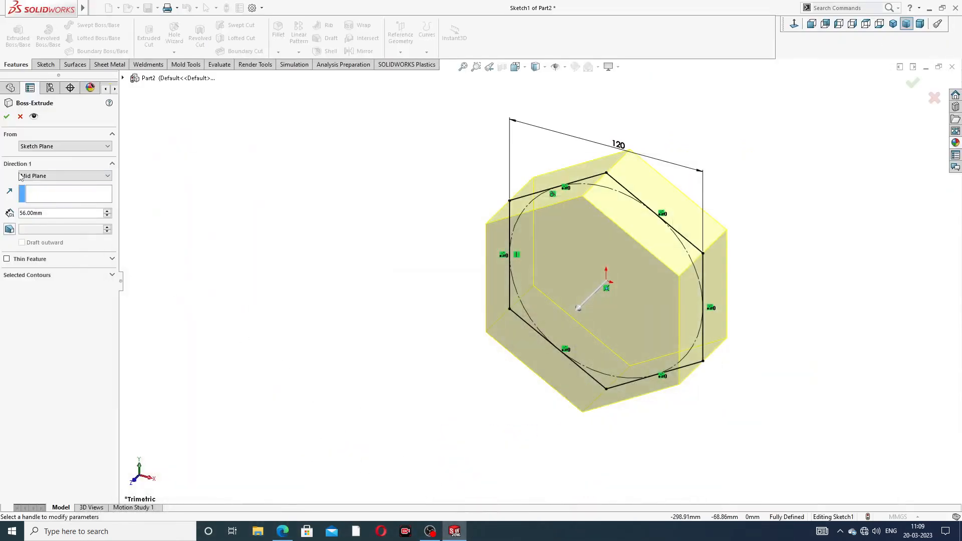
pyautogui.click(8, 117)
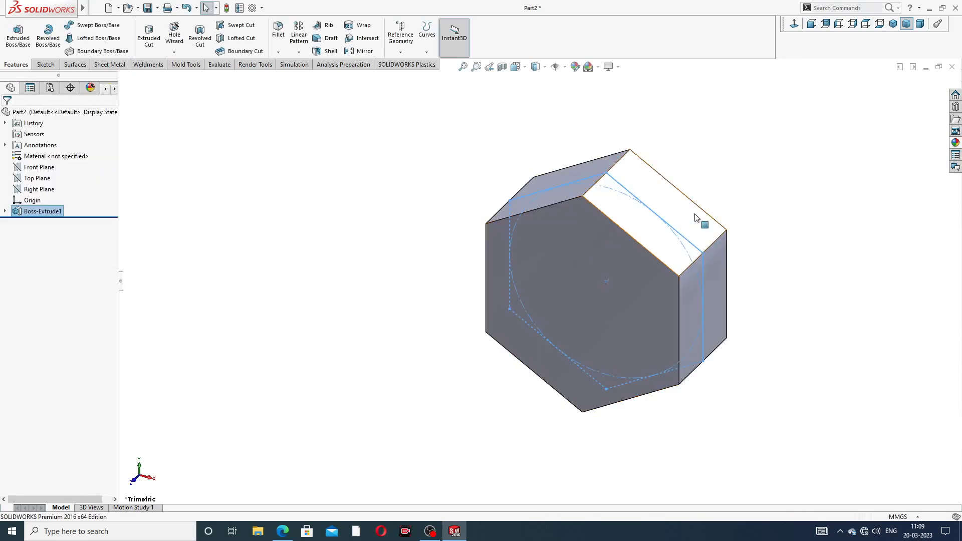
# - Sketch a circle centred on the origin on the hex head's end face
pyautogui.moveTo(704, 206)
pyautogui.mouseDown(button='middle')
pyautogui.moveTo(587, 279)
pyautogui.moveTo(573, 209)
pyautogui.moveTo(566, 224)
pyautogui.mouseUp(button='middle')
pyautogui.click(566, 224)
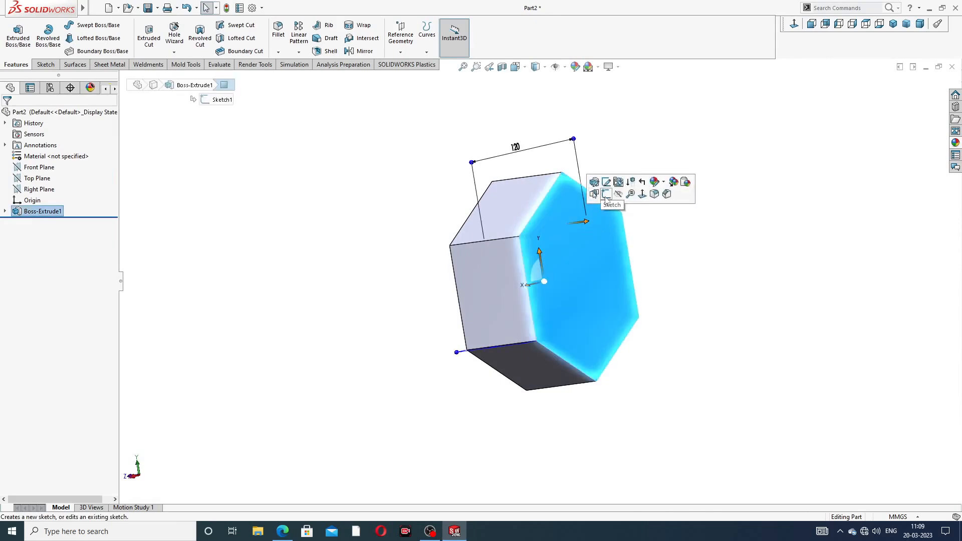
pyautogui.click(607, 195)
pyautogui.click(794, 24)
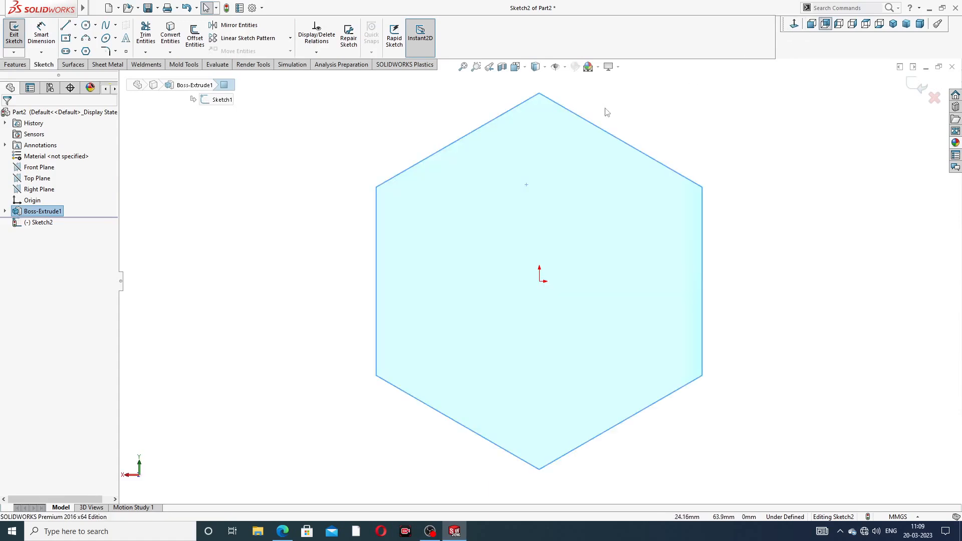
pyautogui.click(86, 25)
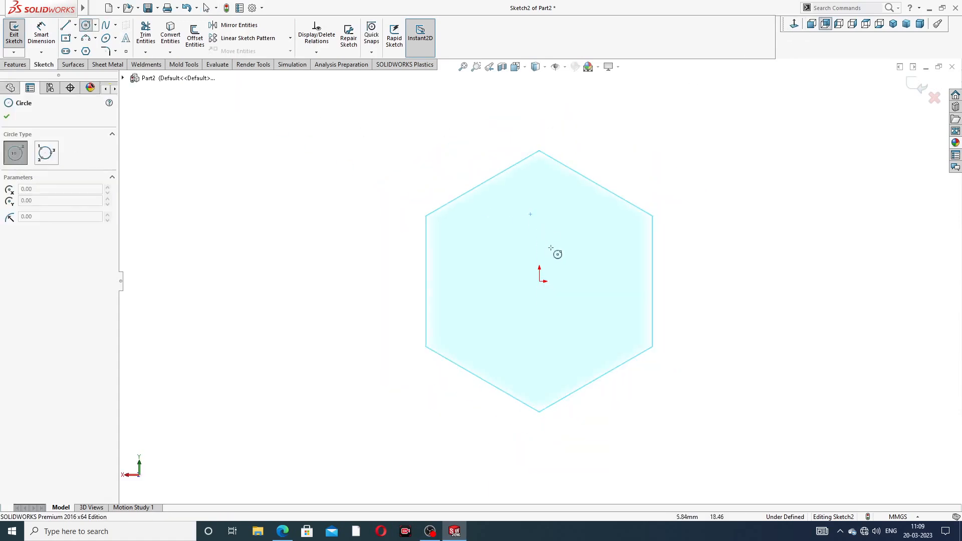
pyautogui.click(540, 281)
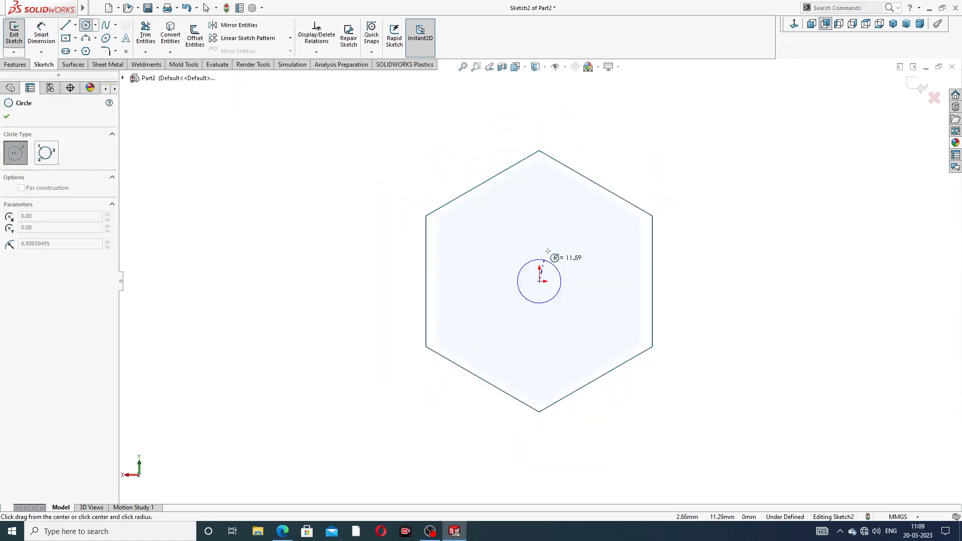
pyautogui.click(576, 215)
pyautogui.rightClick(620, 177)
pyautogui.click(642, 183)
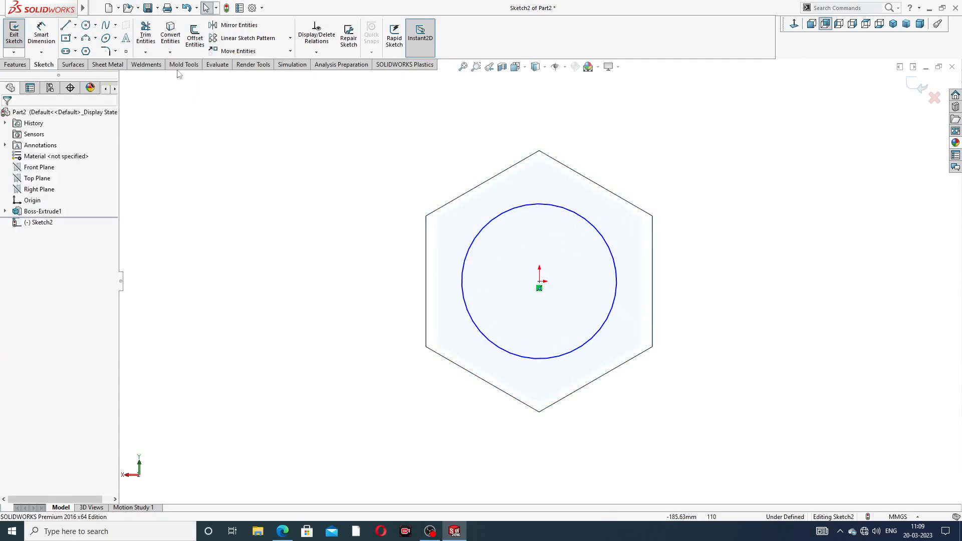
# - Dimension the circle's diameter to 64
pyautogui.click(41, 34)
pyautogui.click(553, 208)
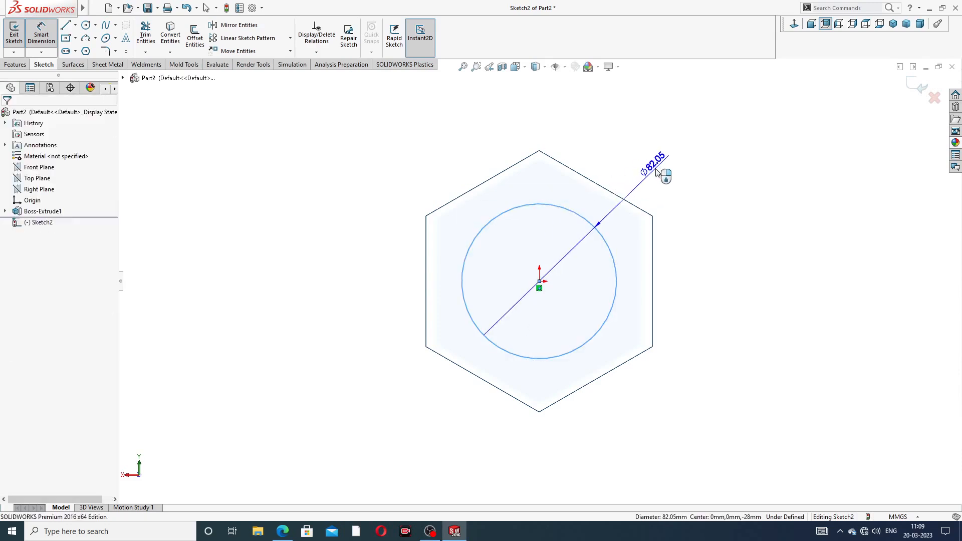
pyautogui.click(654, 156)
pyautogui.write('64')
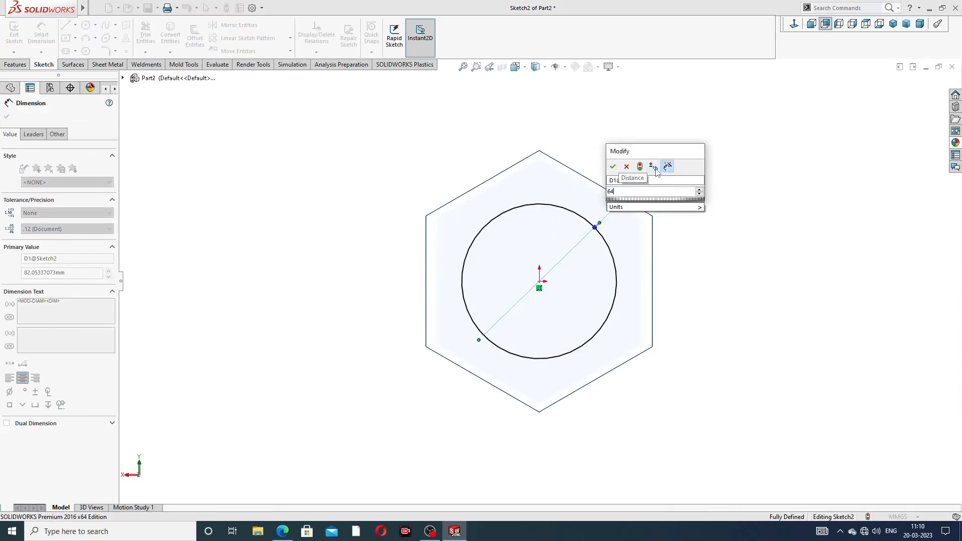
pyautogui.press('Return')
pyautogui.click(734, 215)
pyautogui.rightClick(730, 215)
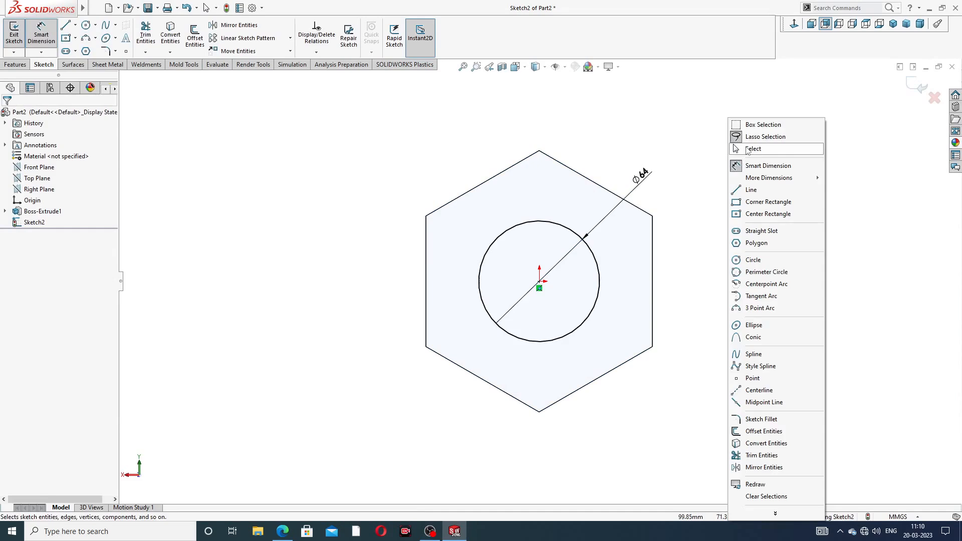
pyautogui.click(752, 149)
# - Extrude the Ø64 circle 230 mm out of the head as the shank and inspect it
pyautogui.click(15, 64)
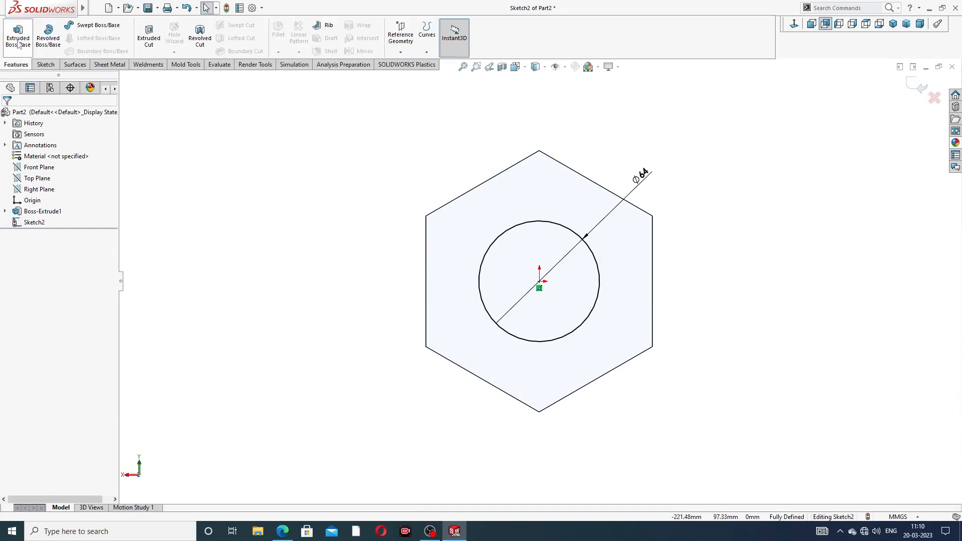
pyautogui.click(18, 36)
pyautogui.moveTo(407, 259); pyautogui.dragTo(458, 254, button='middle')
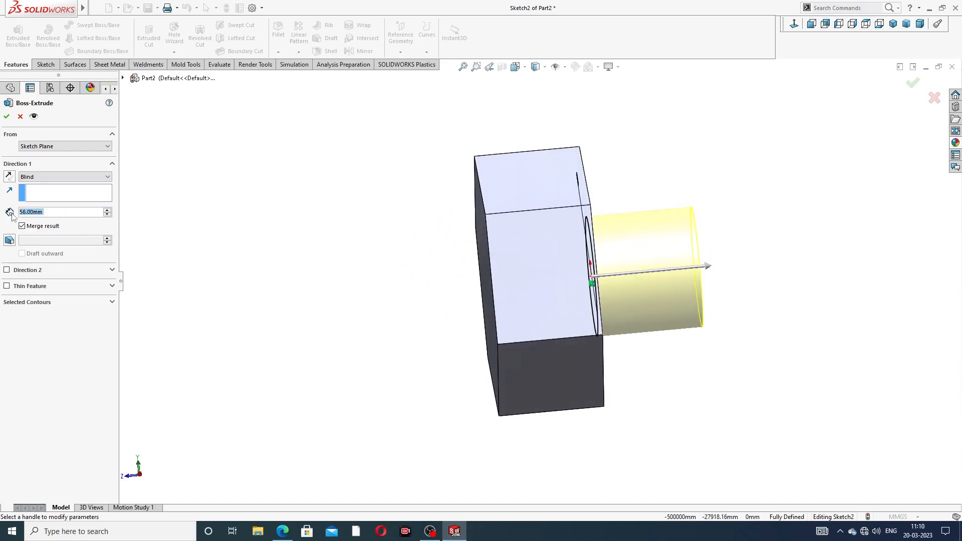
pyautogui.write('230')
pyautogui.press('Return')
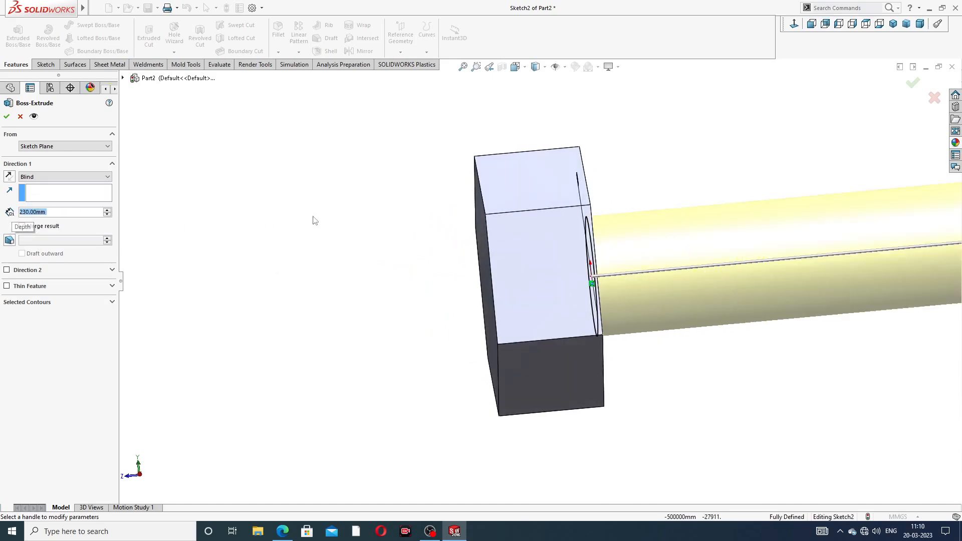
pyautogui.scroll(3, 551, 226)
pyautogui.moveTo(593, 234); pyautogui.dragTo(549, 217, button='middle')
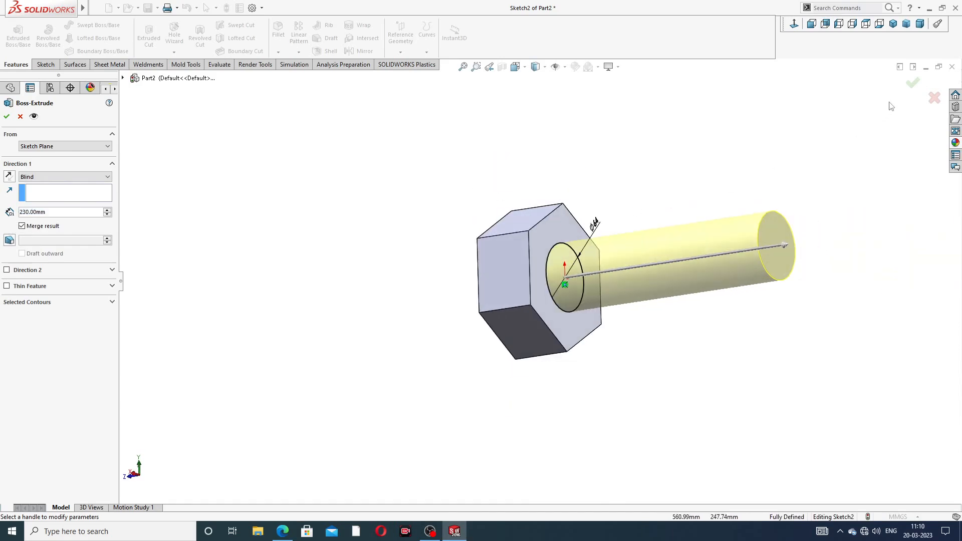
pyautogui.click(913, 83)
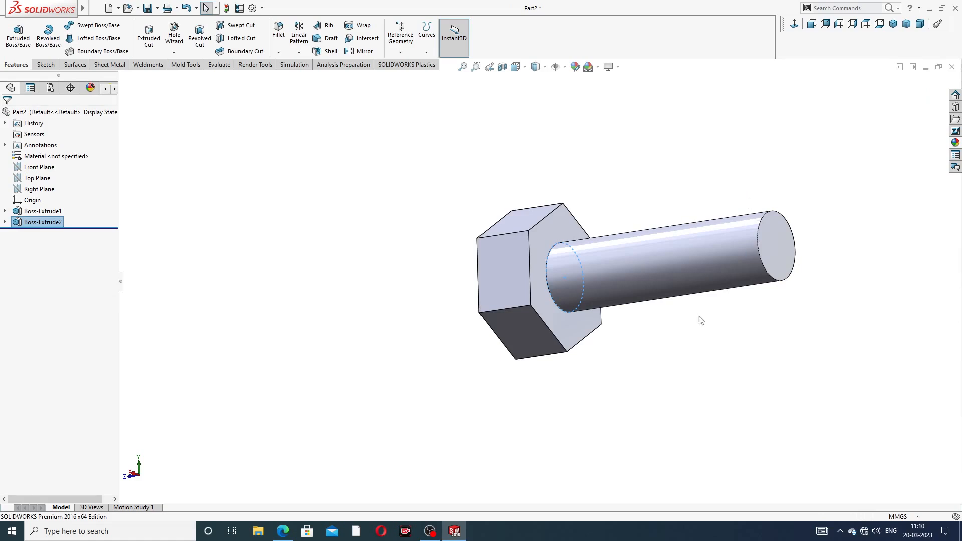
pyautogui.scroll(-3, 701, 319)
pyautogui.click(699, 151)
pyautogui.scroll(3, 685, 200)
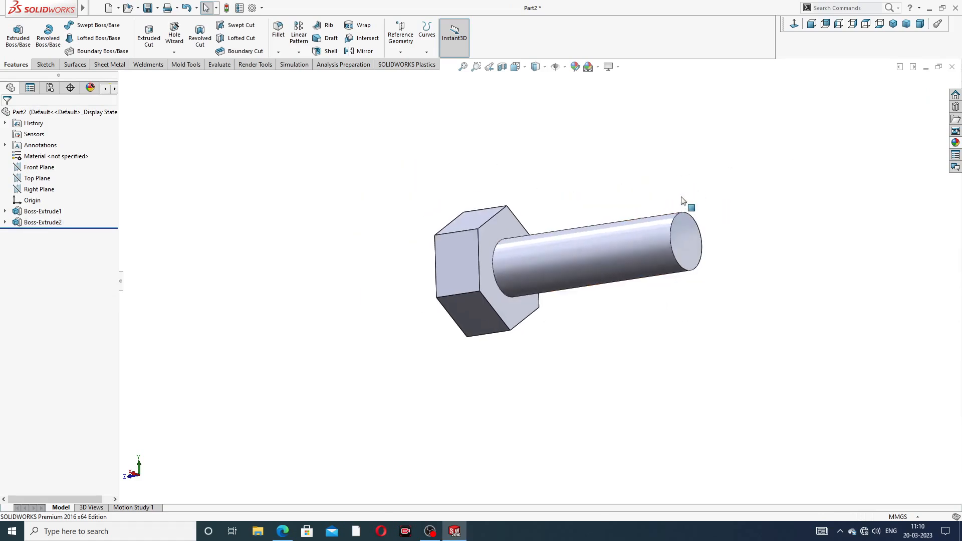
pyautogui.moveTo(685, 200); pyautogui.dragTo(658, 210, button='middle')
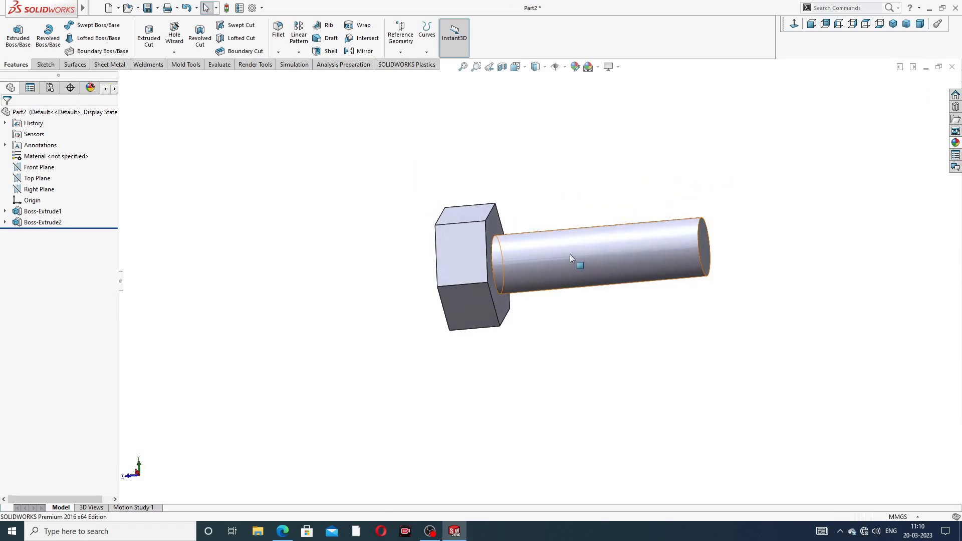
pyautogui.scroll(-3, 520, 275)
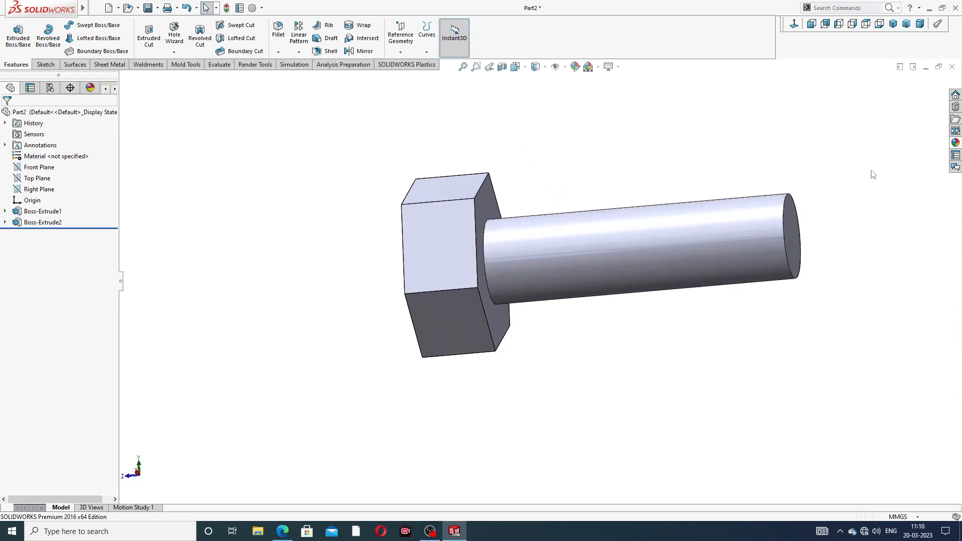
# - Apply the polished nickel appearance from Metal > Nickel to the bolt and view it
pyautogui.click(956, 142)
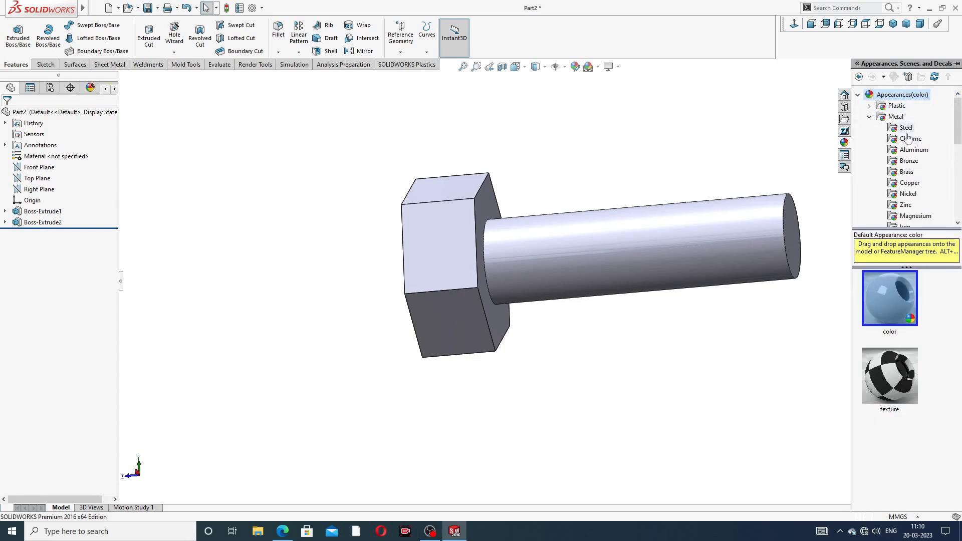
pyautogui.click(908, 194)
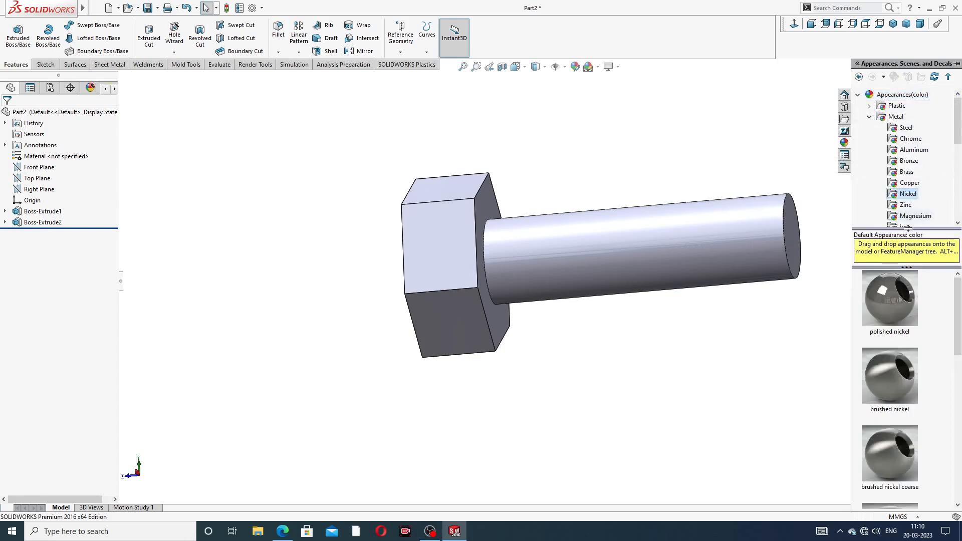
pyautogui.moveTo(897, 298)
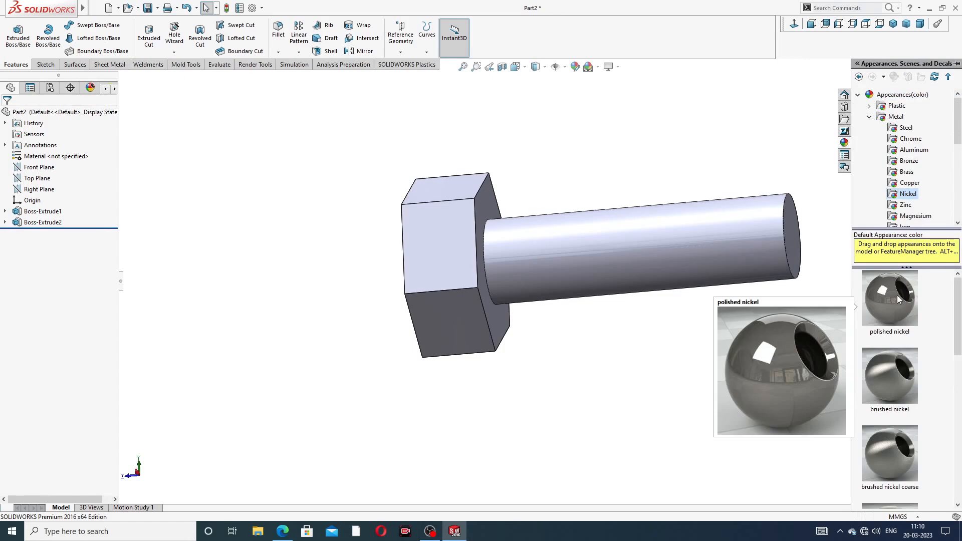
pyautogui.moveTo(897, 296); pyautogui.dragTo(630, 208)
pyautogui.scroll(-3, 642, 248)
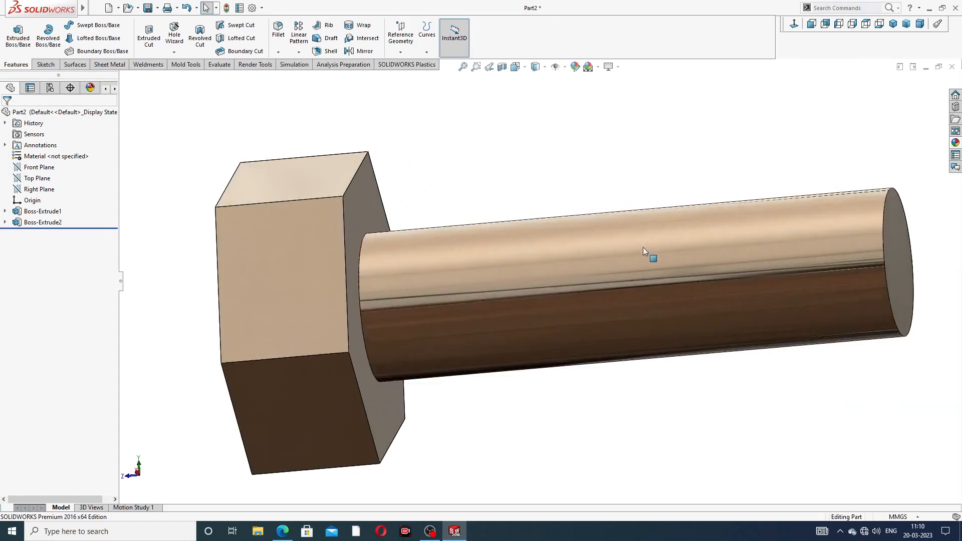
pyautogui.scroll(3, 642, 247)
pyautogui.moveTo(642, 248); pyautogui.dragTo(666, 241, button='middle')
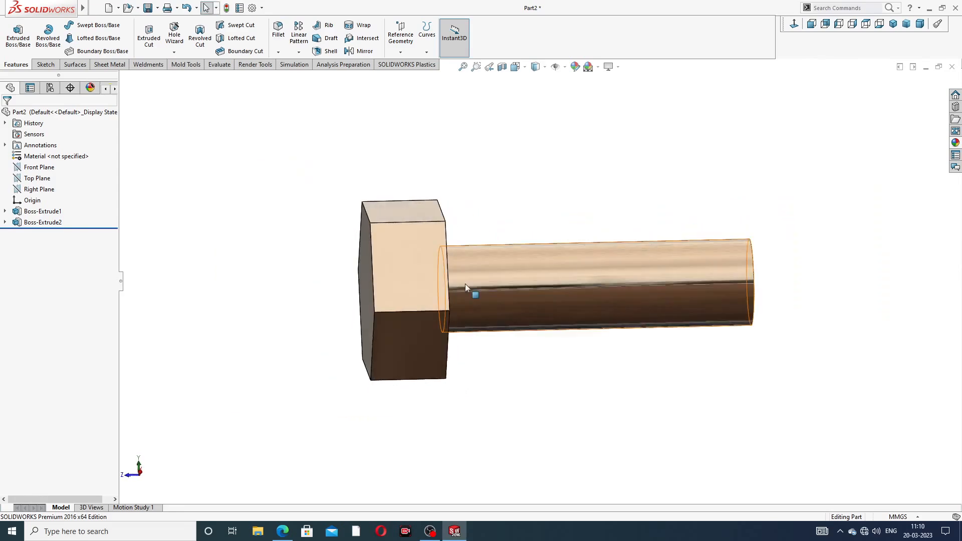
pyautogui.scroll(-1, 465, 284)
pyautogui.click(283, 530)
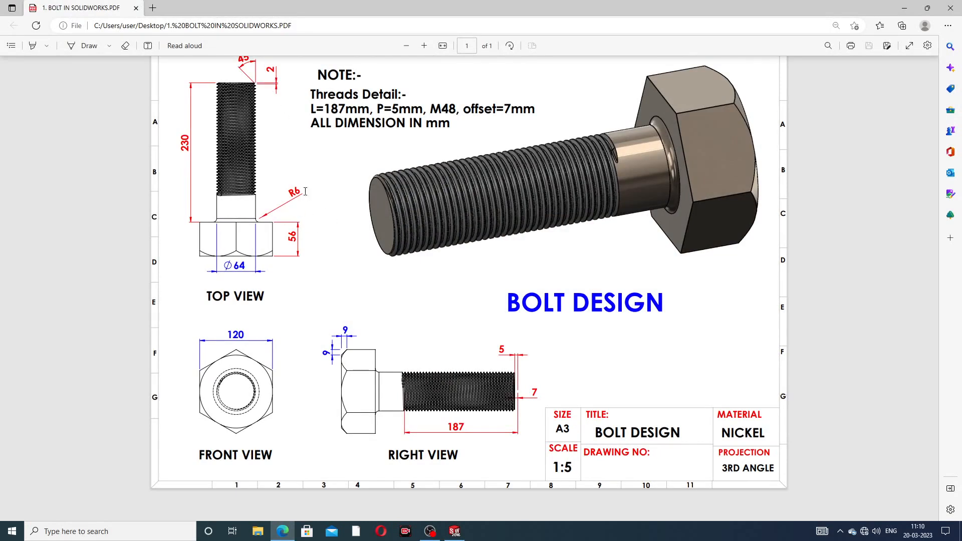
# - Bring the nickel-finished bolt in SOLIDWORKS back in front of the drawing PDF
pyautogui.click(284, 530)
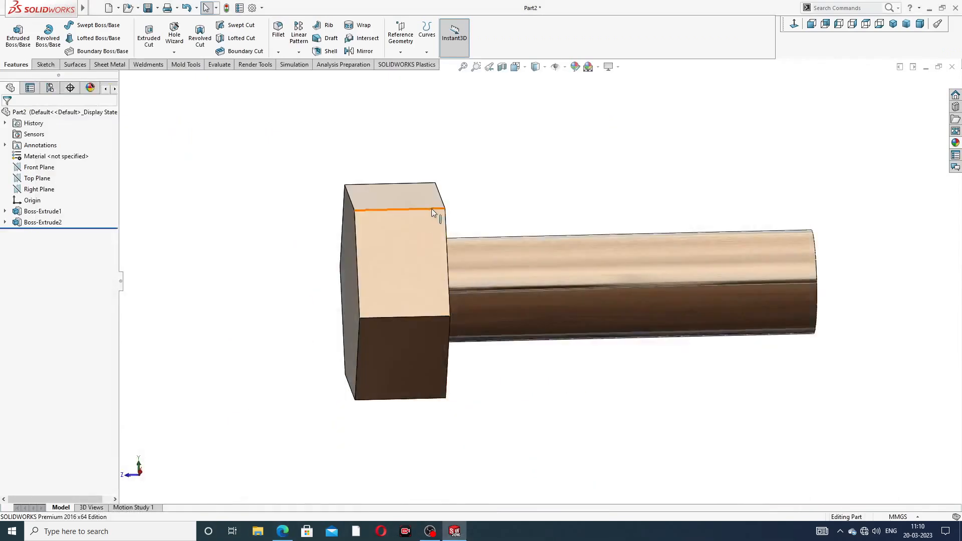
# - Round the edge where the shank meets the hex head with a 6 mm fillet
pyautogui.moveTo(469, 278); pyautogui.dragTo(424, 263, button='middle')
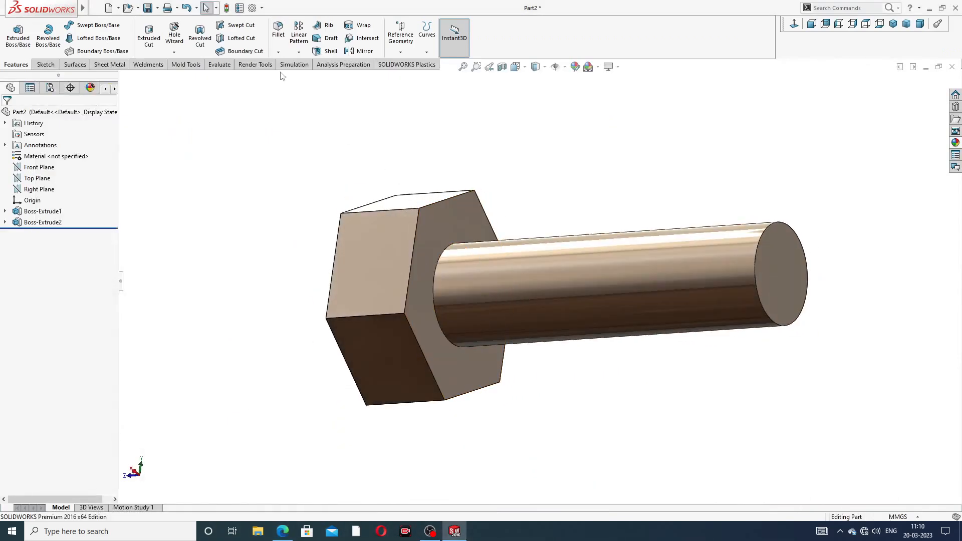
pyautogui.click(279, 33)
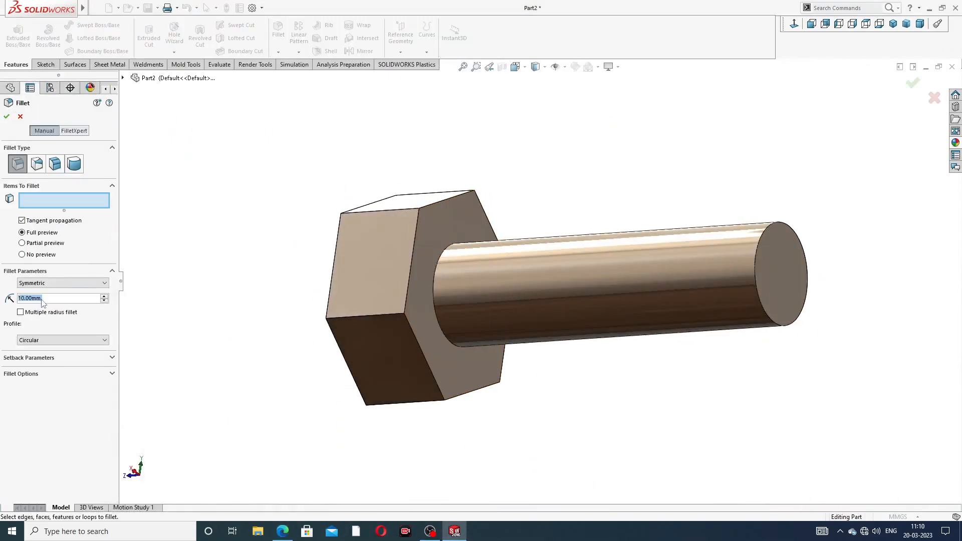
pyautogui.write('6')
pyautogui.press('Return')
pyautogui.scroll(-4, 390, 325)
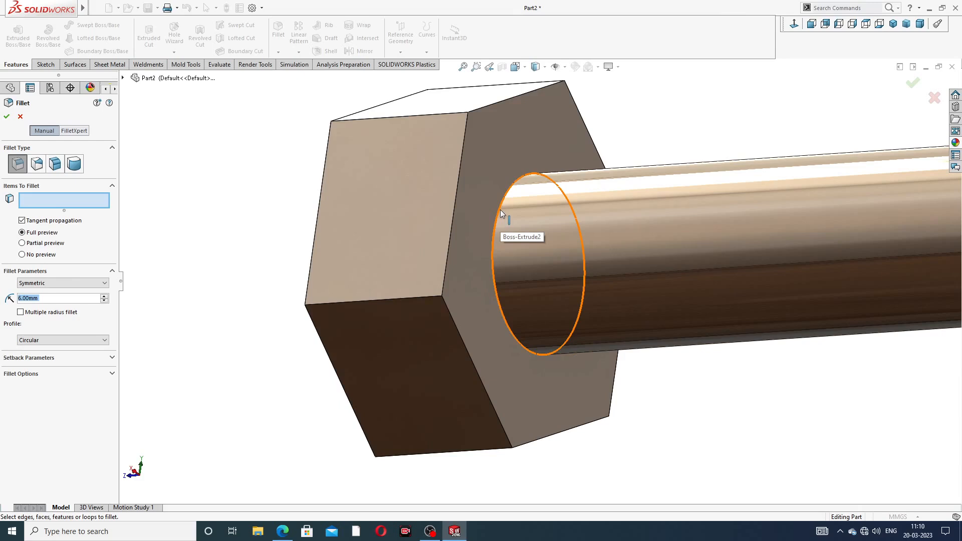
pyautogui.click(500, 209)
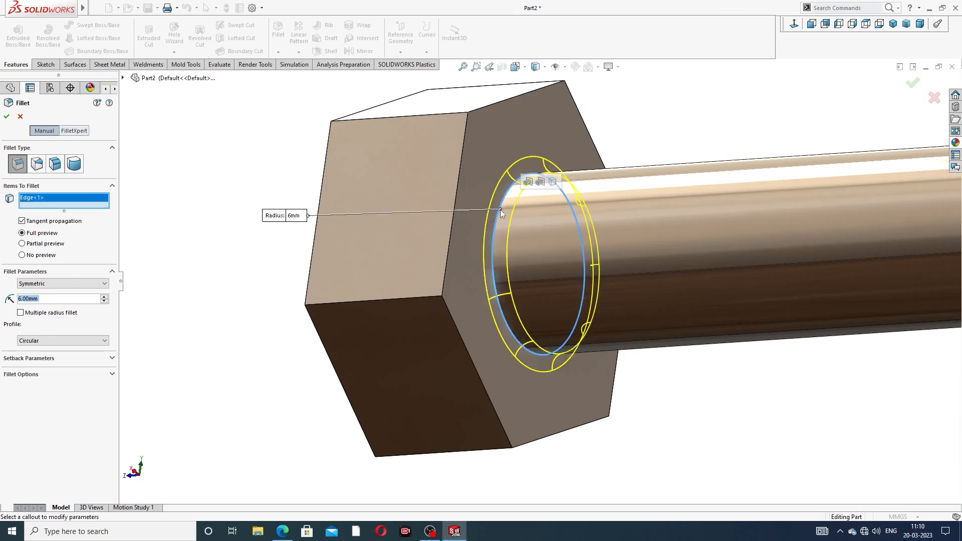
pyautogui.click(7, 117)
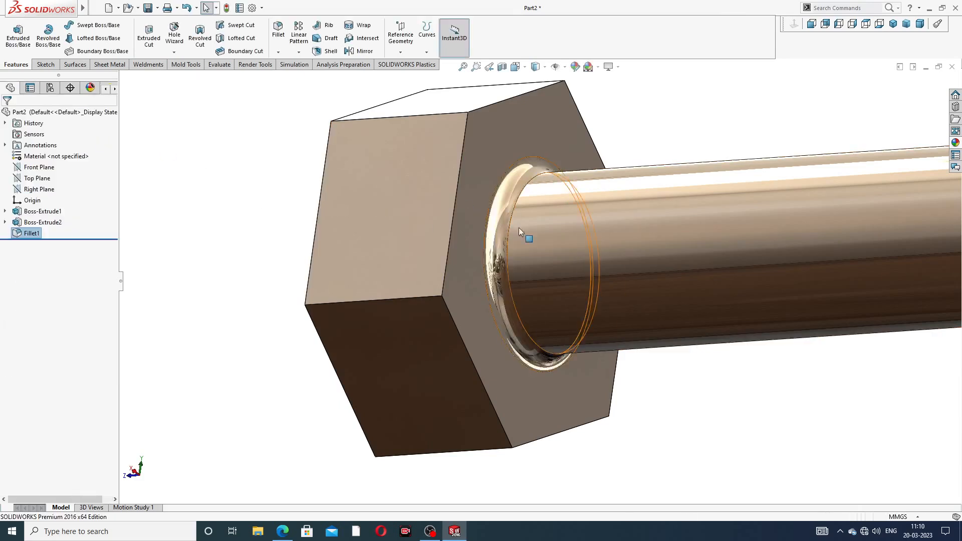
pyautogui.scroll(3, 565, 231)
pyautogui.moveTo(564, 231); pyautogui.dragTo(658, 222, button='middle')
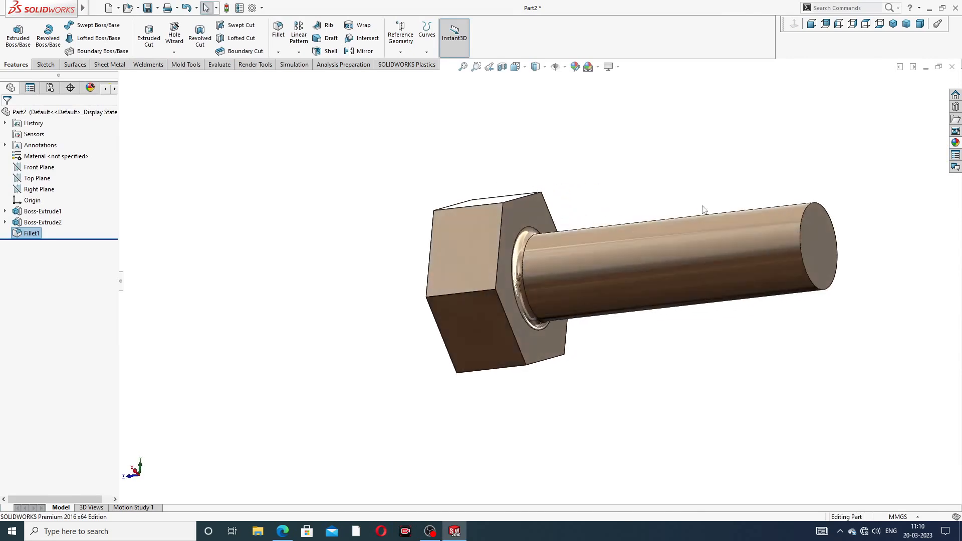
pyautogui.click(277, 52)
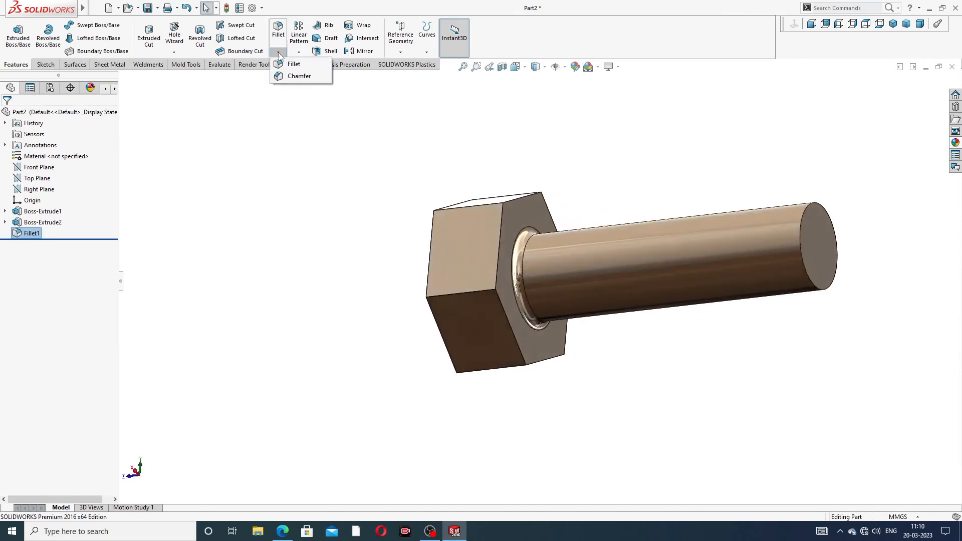
# - Bevel the shank's free end edge with a 2 mm × 45° chamfer
pyautogui.click(300, 75)
pyautogui.scroll(-2, 831, 237)
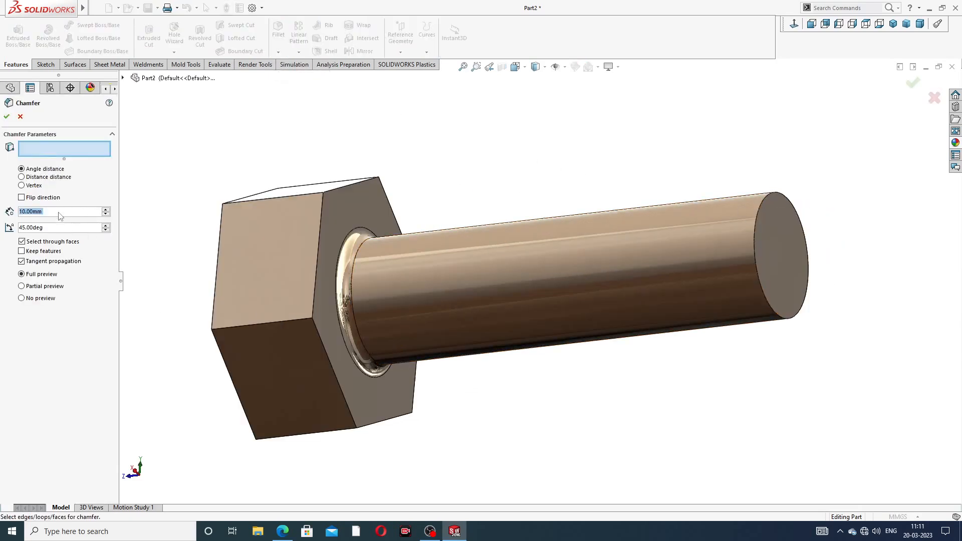
pyautogui.write('2')
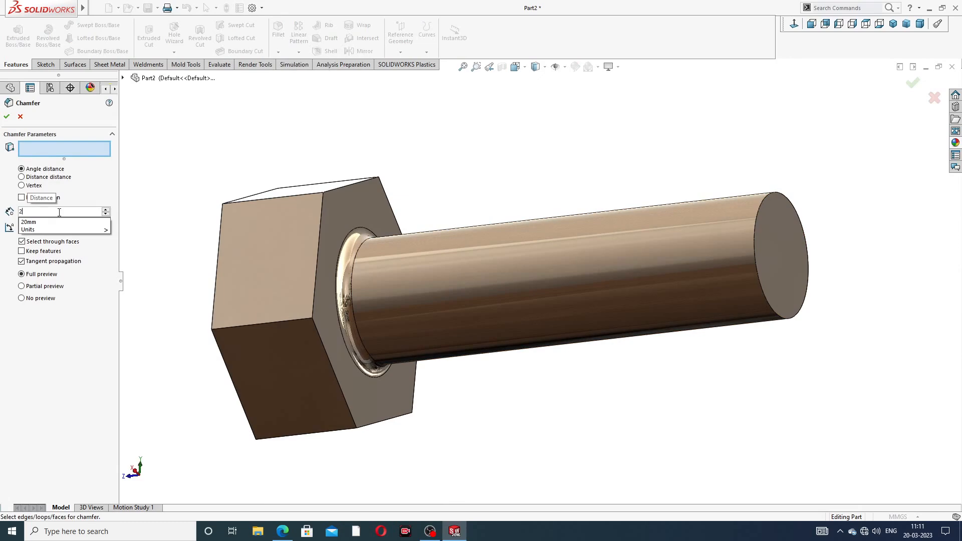
pyautogui.press('Return')
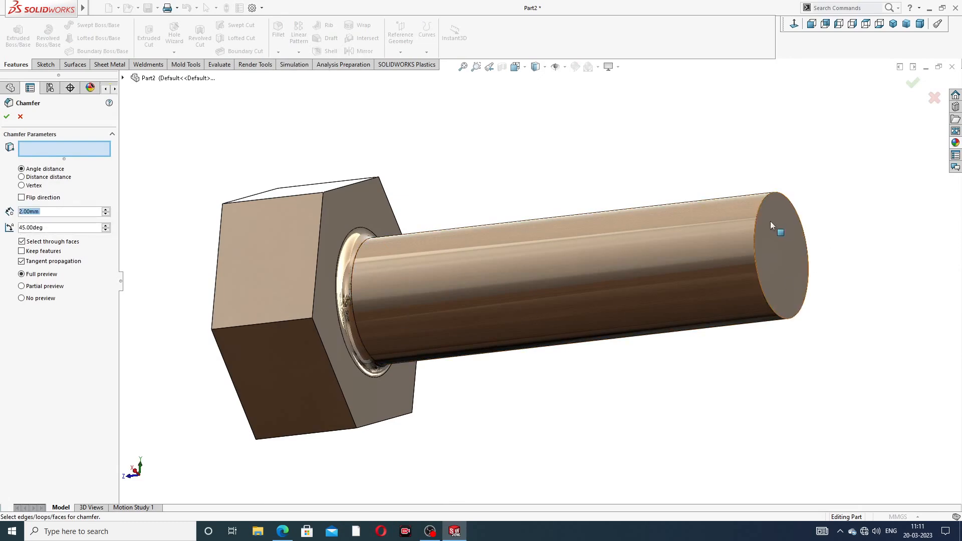
pyautogui.click(758, 208)
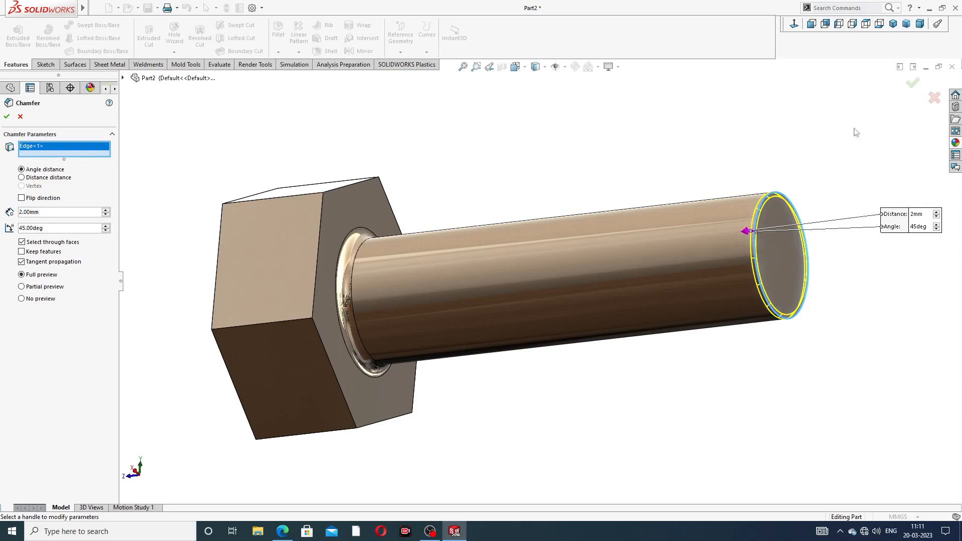
pyautogui.click(911, 84)
pyautogui.scroll(2, 569, 200)
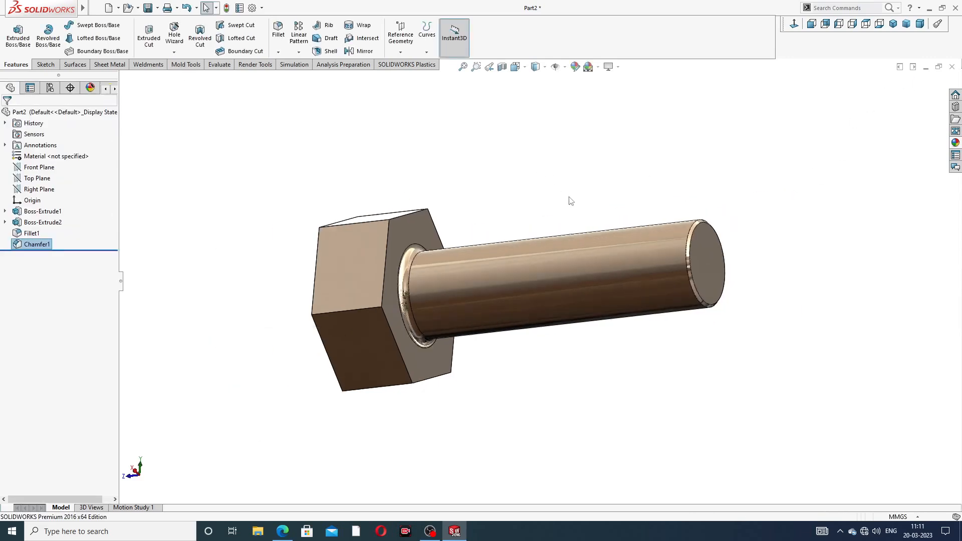
pyautogui.moveTo(440, 263); pyautogui.dragTo(465, 283, button='middle')
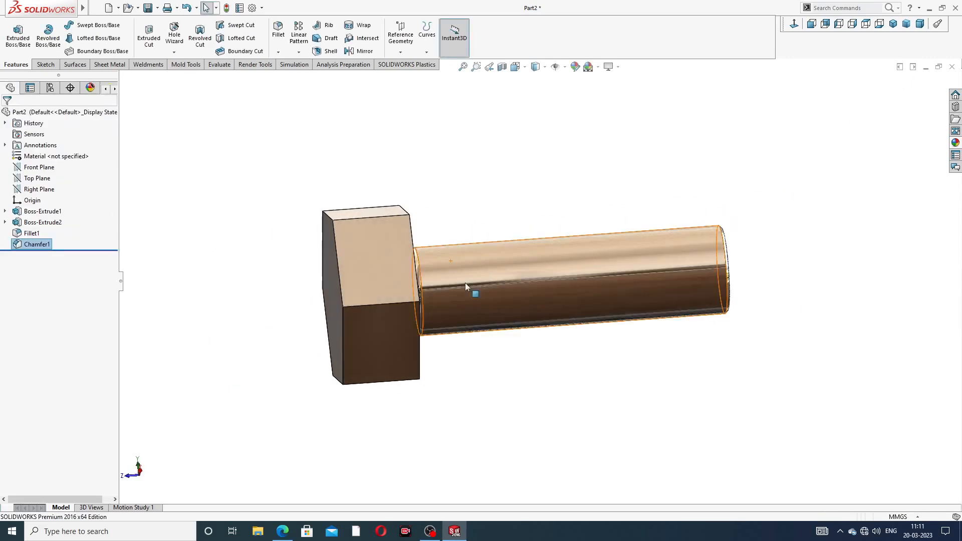
pyautogui.click(281, 532)
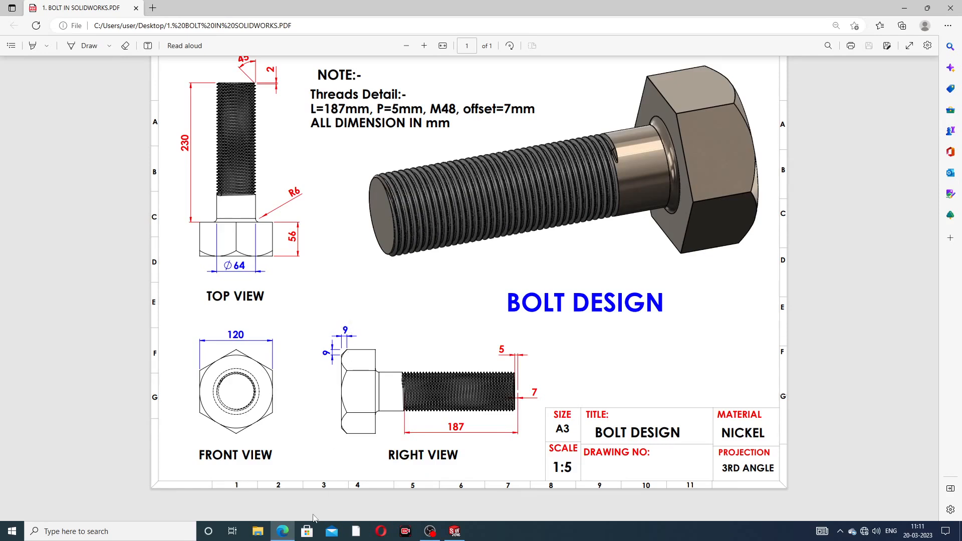
pyautogui.hotkey('alt', 'Tab')
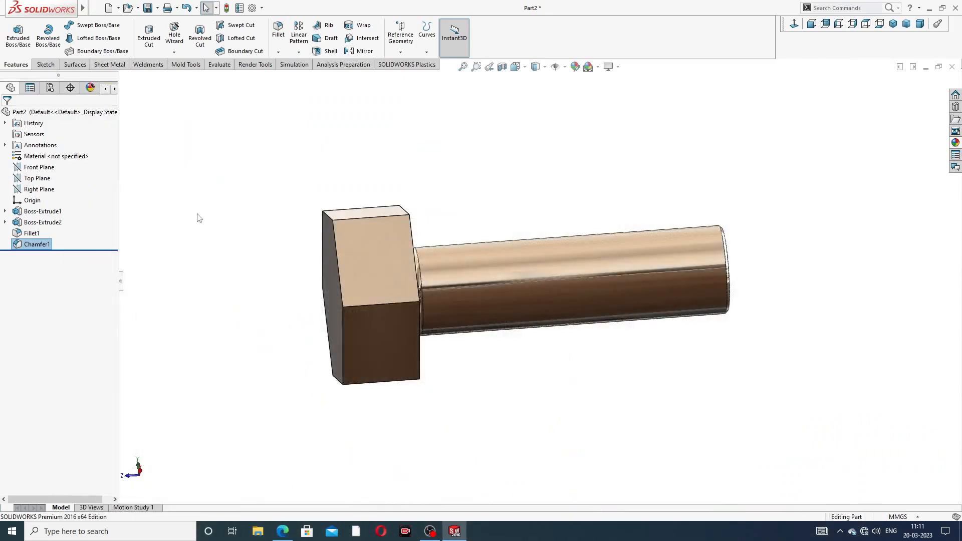
# - Sketch a triangle on the Right Plane at the hex head's top-left corner
pyautogui.click(46, 189)
pyautogui.click(59, 168)
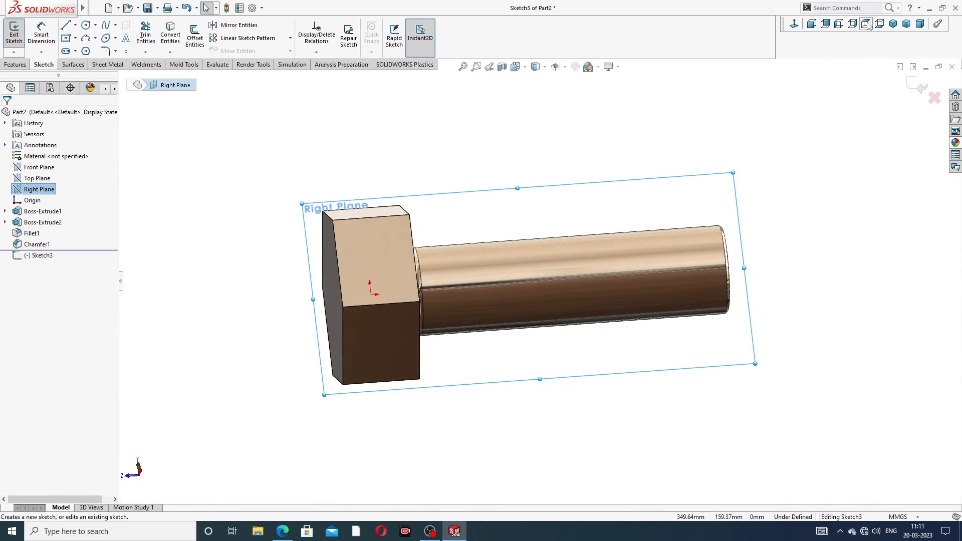
pyautogui.click(797, 24)
pyautogui.scroll(-5, 443, 221)
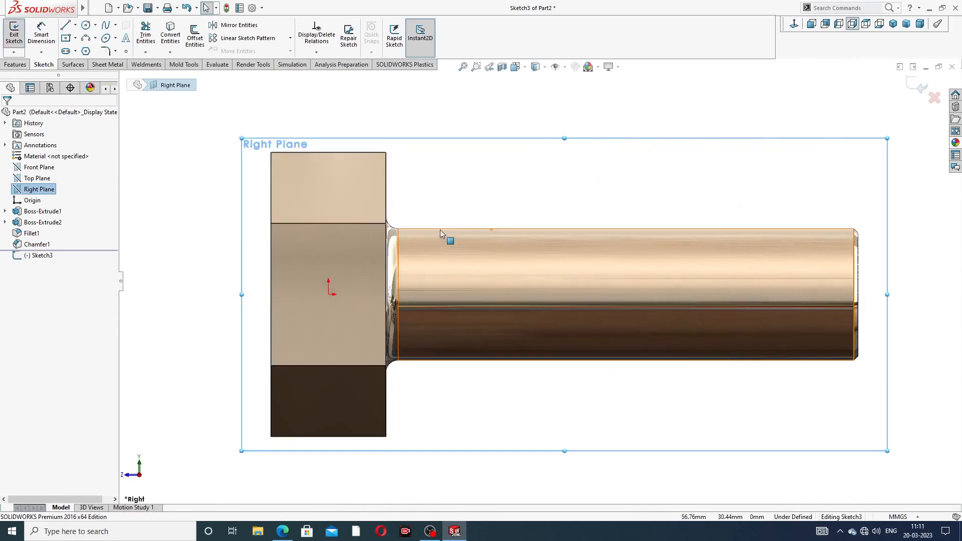
pyautogui.scroll(3, 438, 187)
pyautogui.press('l')
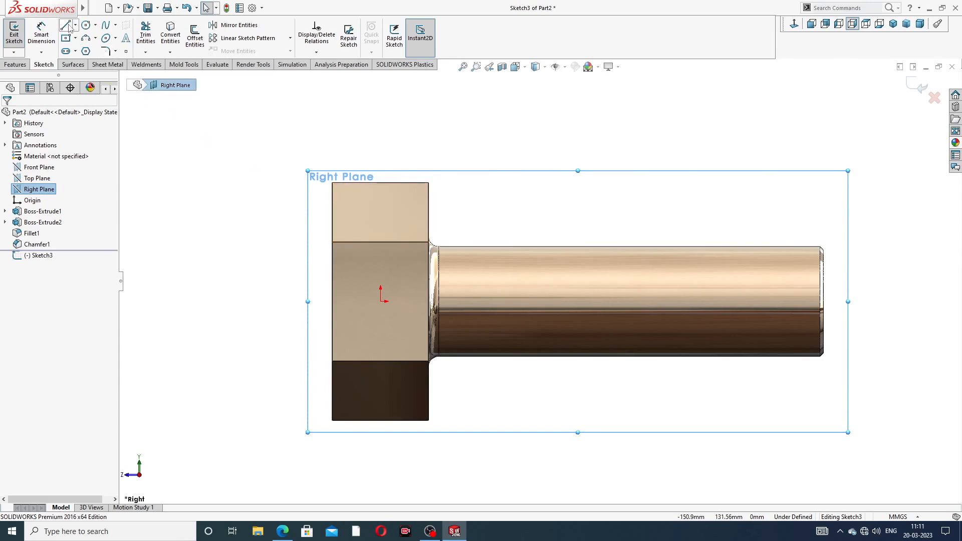
pyautogui.scroll(-3, 276, 205)
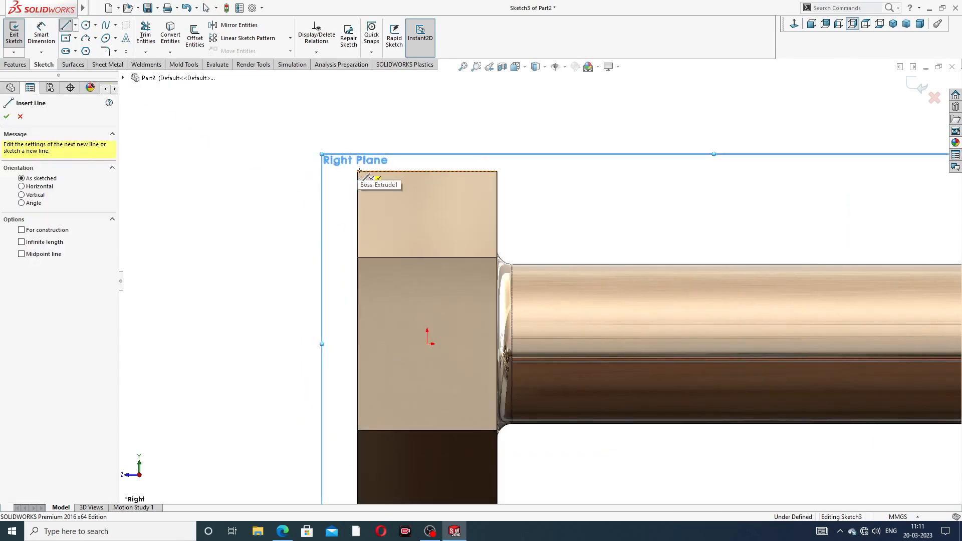
pyautogui.click(357, 172)
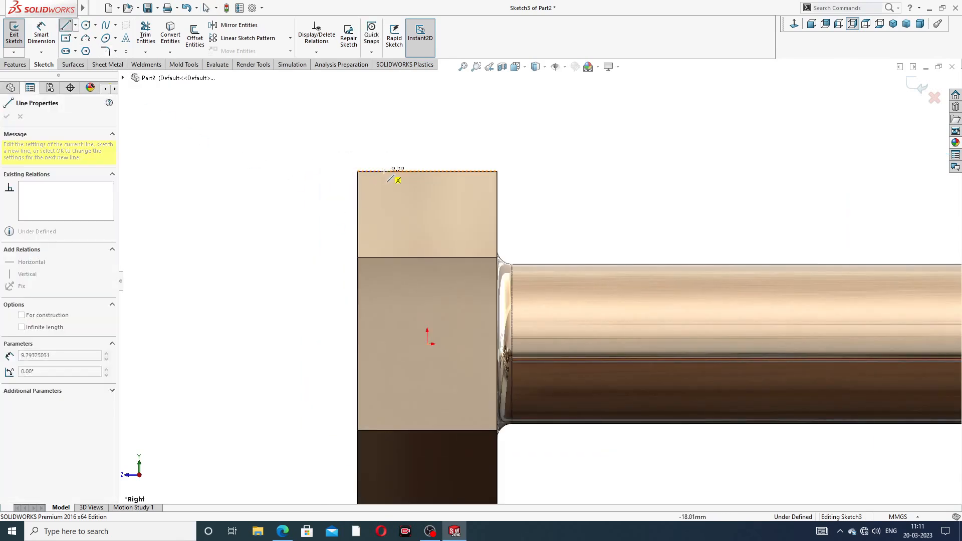
pyautogui.click(392, 172)
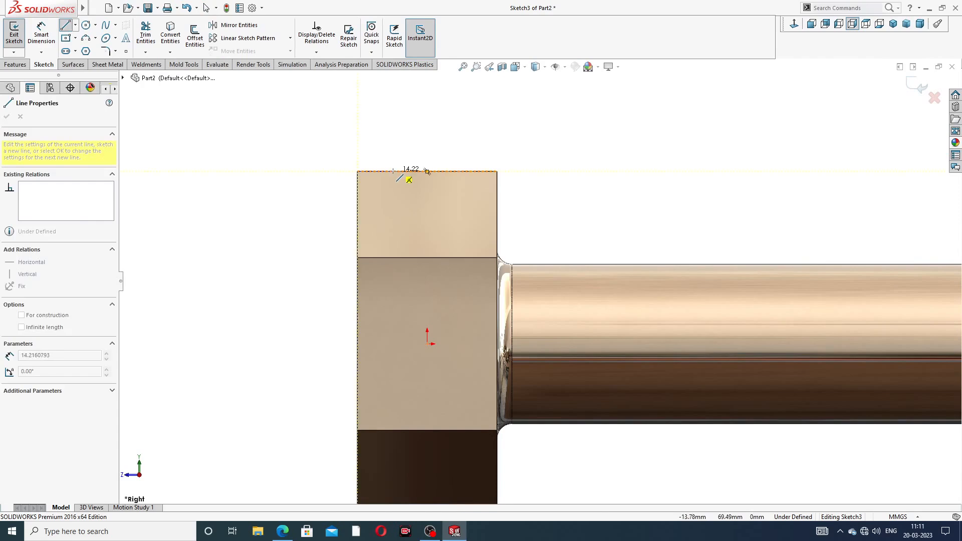
pyautogui.click(358, 207)
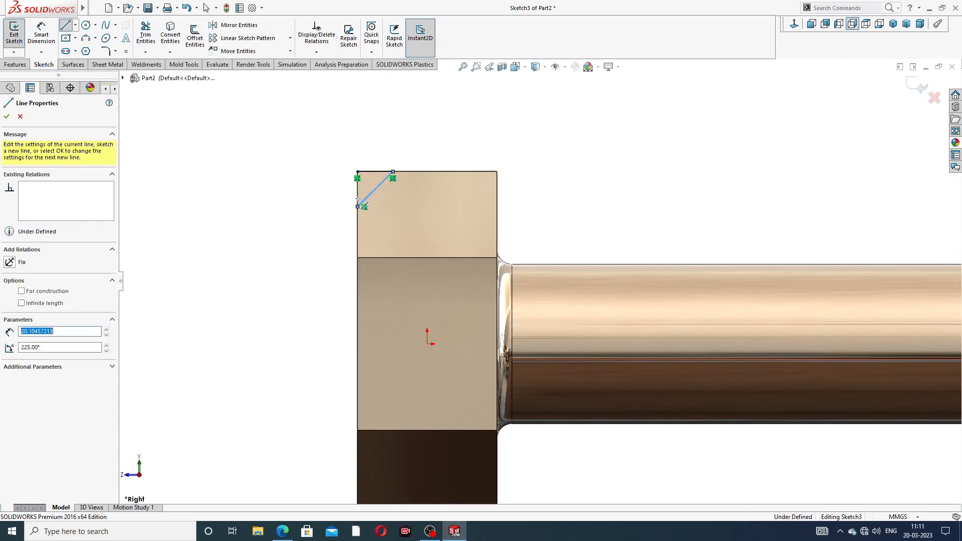
pyautogui.click(358, 172)
pyautogui.rightClick(560, 136)
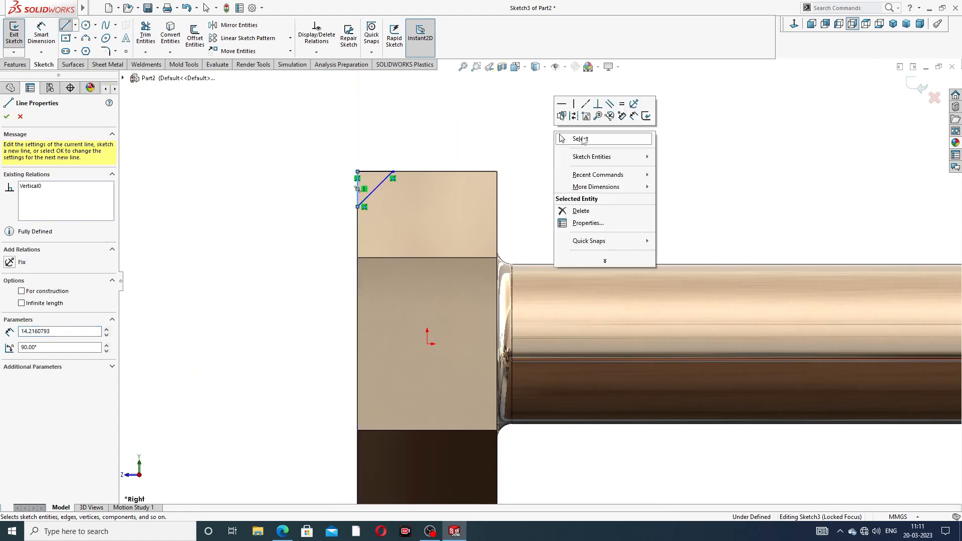
pyautogui.click(581, 140)
# - Dimension the triangle's top line and left vertical line to 9 mm each
pyautogui.scroll(-3, 325, 221)
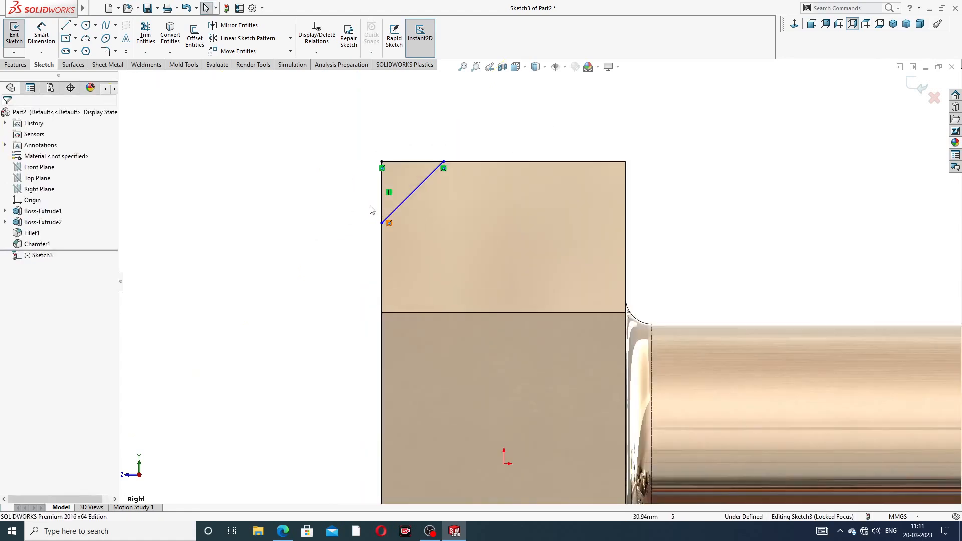
pyautogui.click(44, 36)
pyautogui.scroll(-2, 353, 156)
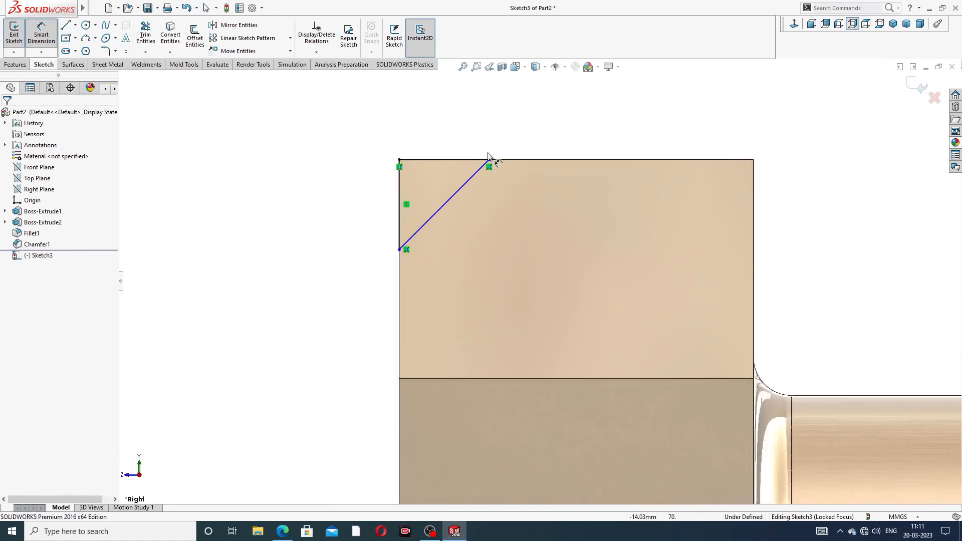
pyautogui.click(451, 160)
pyautogui.click(451, 140)
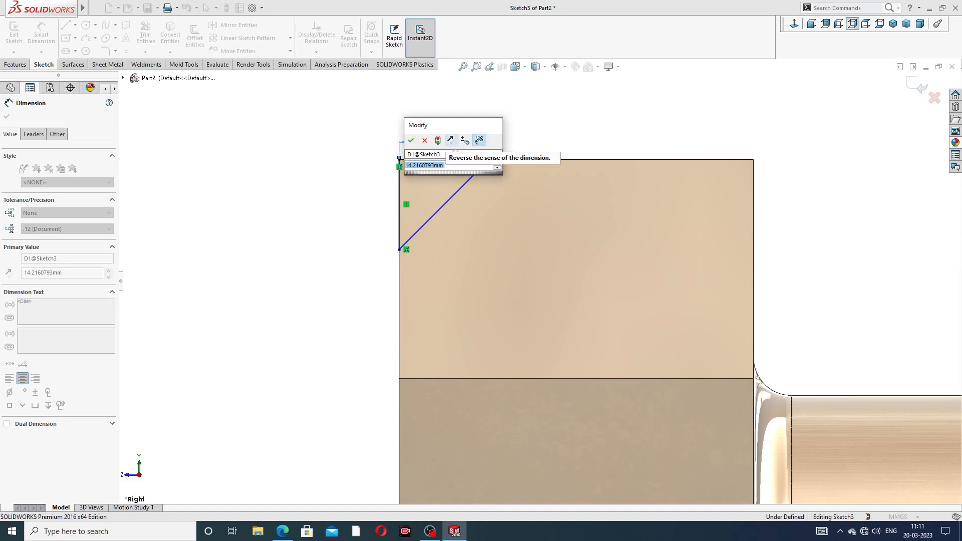
pyautogui.write('9')
pyautogui.press('Return')
pyautogui.click(399, 186)
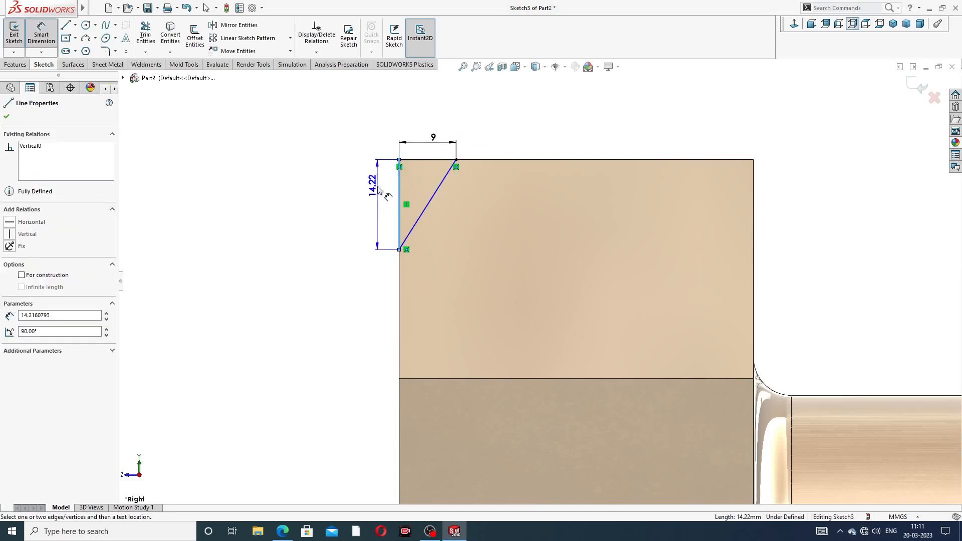
pyautogui.click(379, 192)
pyautogui.write('9')
pyautogui.press('Return')
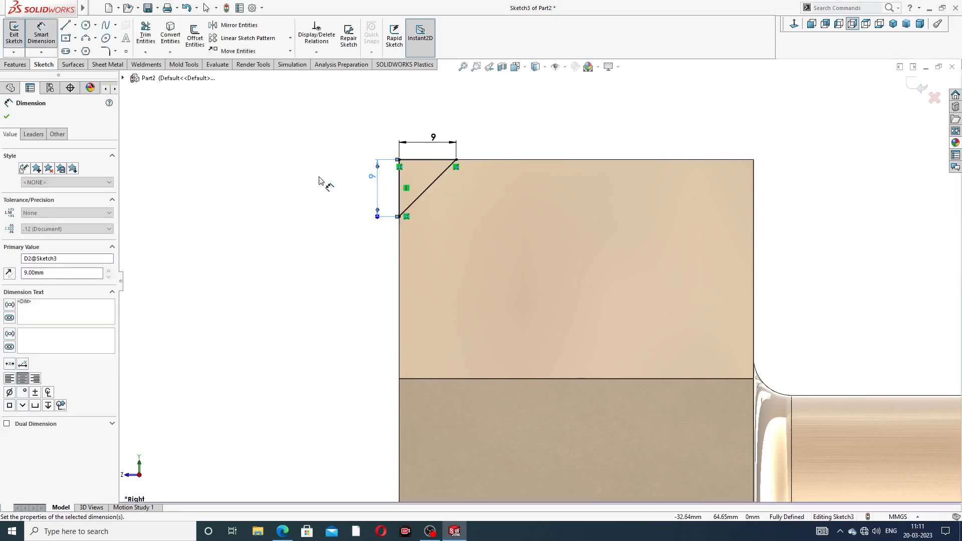
pyautogui.press('Escape')
pyautogui.rightClick(322, 178)
pyautogui.click(351, 149)
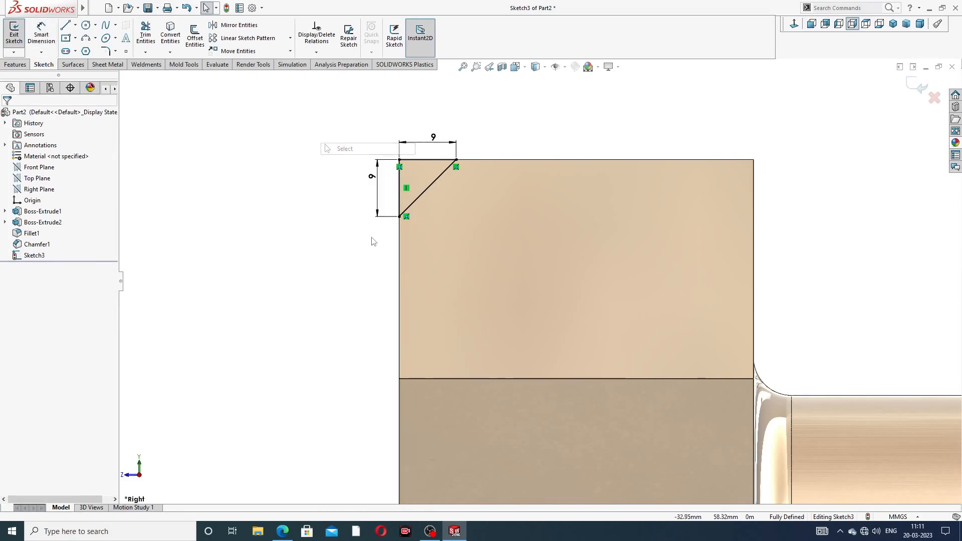
pyautogui.press('z')
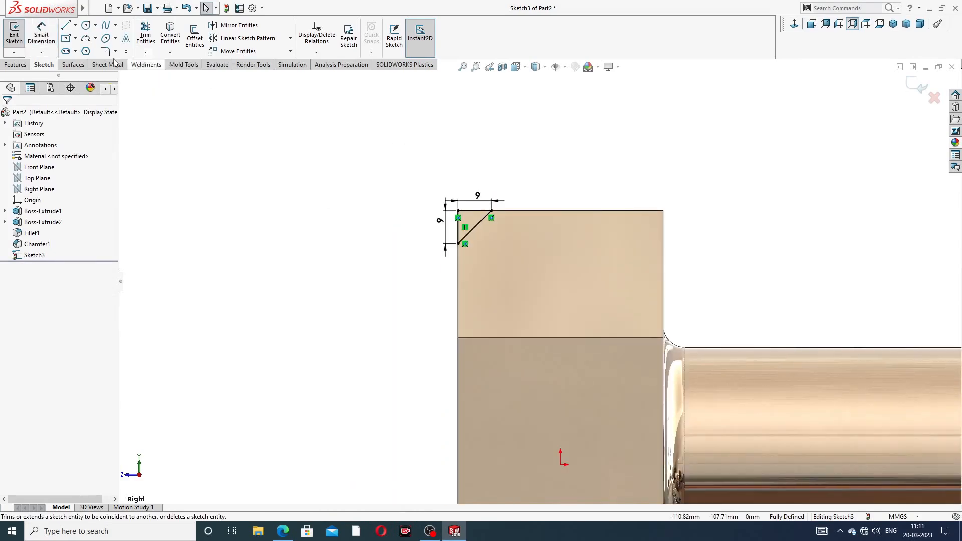
# - Draw a horizontal centerline through the sketch origin across the bolt head
pyautogui.click(75, 26)
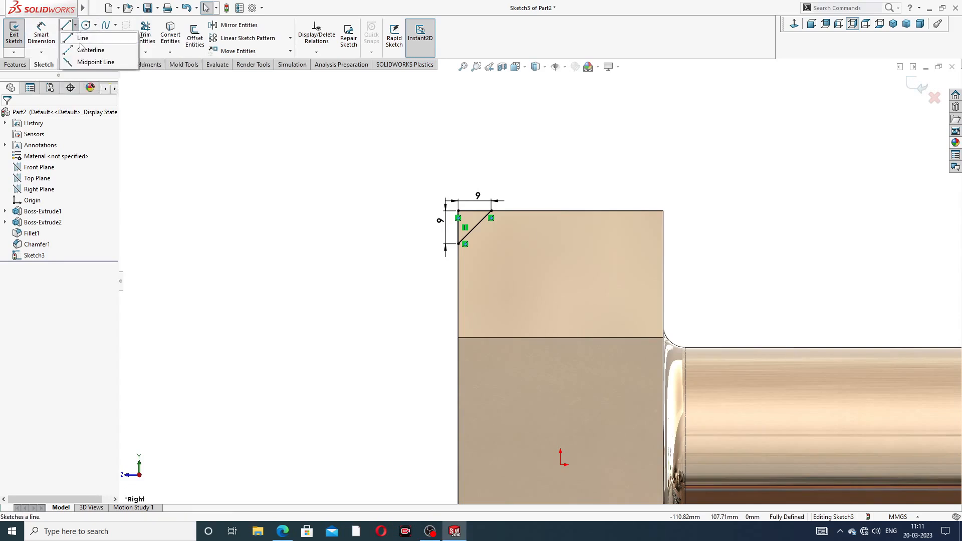
pyautogui.click(86, 50)
pyautogui.scroll(2, 601, 460)
pyautogui.scroll(-2, 562, 414)
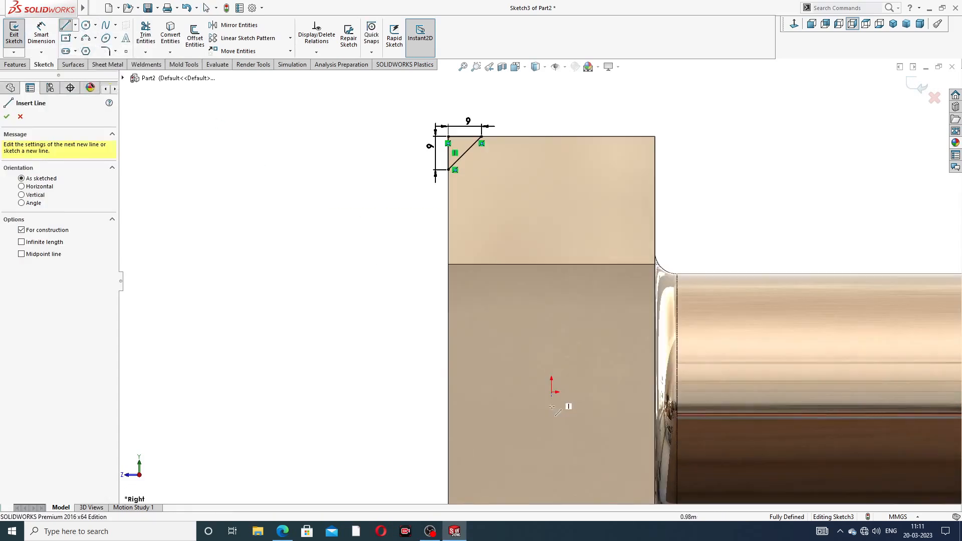
pyautogui.click(390, 392)
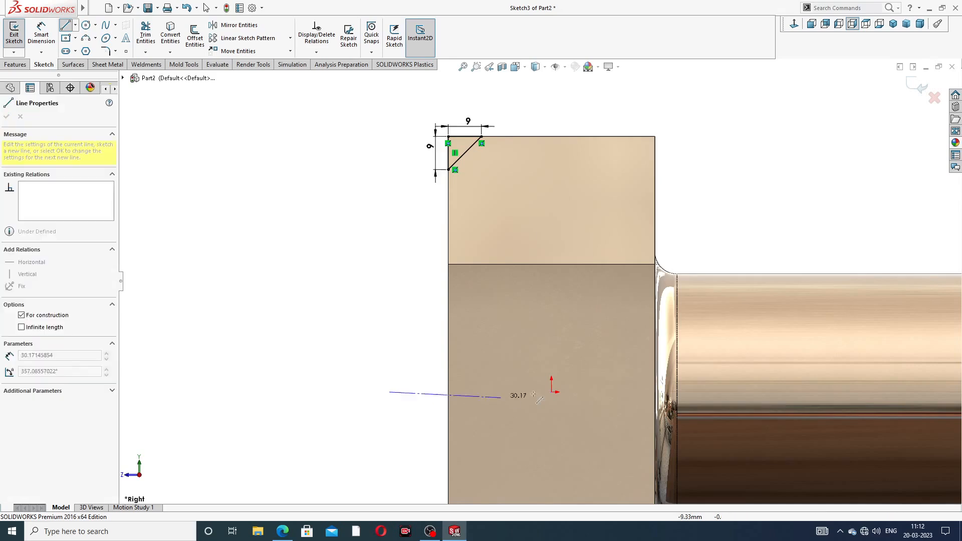
pyautogui.click(633, 392)
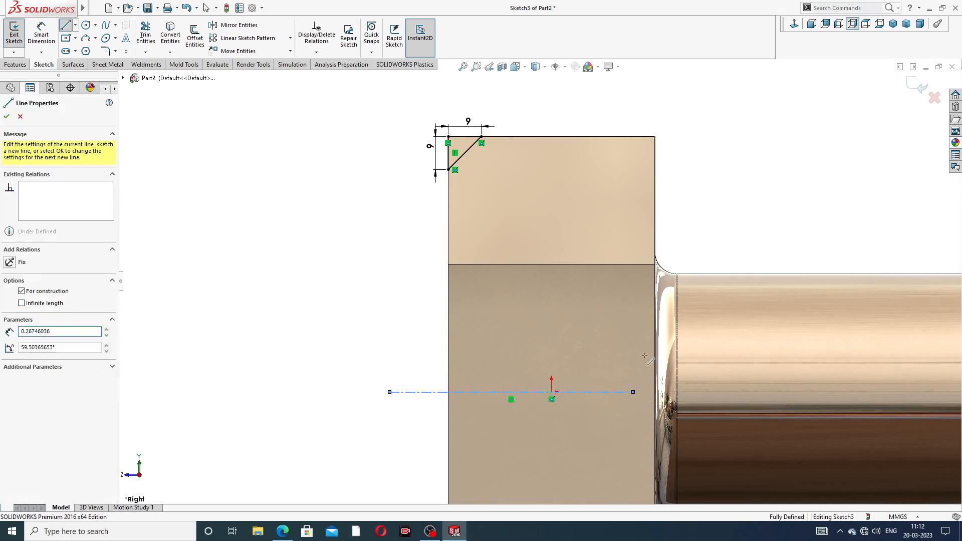
pyautogui.rightClick(731, 200)
pyautogui.click(748, 249)
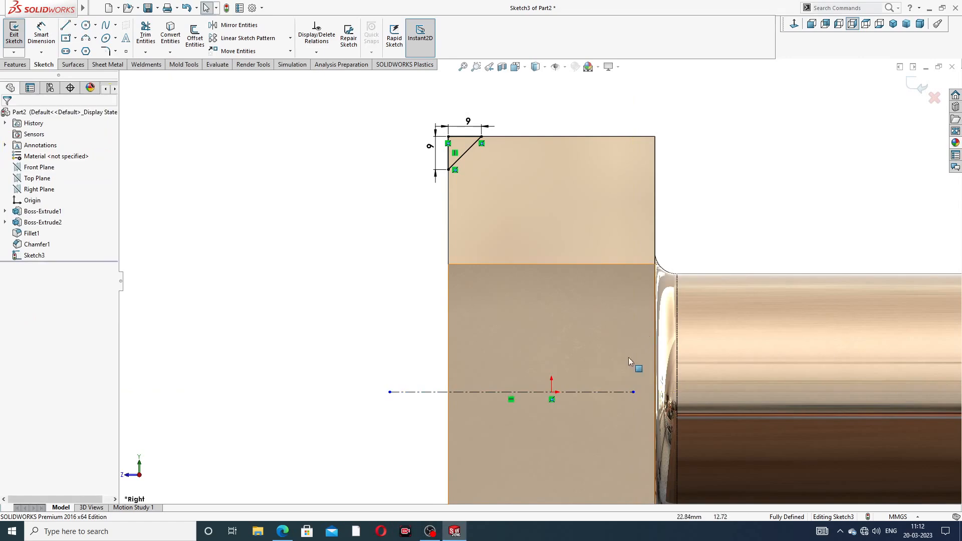
pyautogui.scroll(-3, 607, 394)
pyautogui.scroll(3, 528, 367)
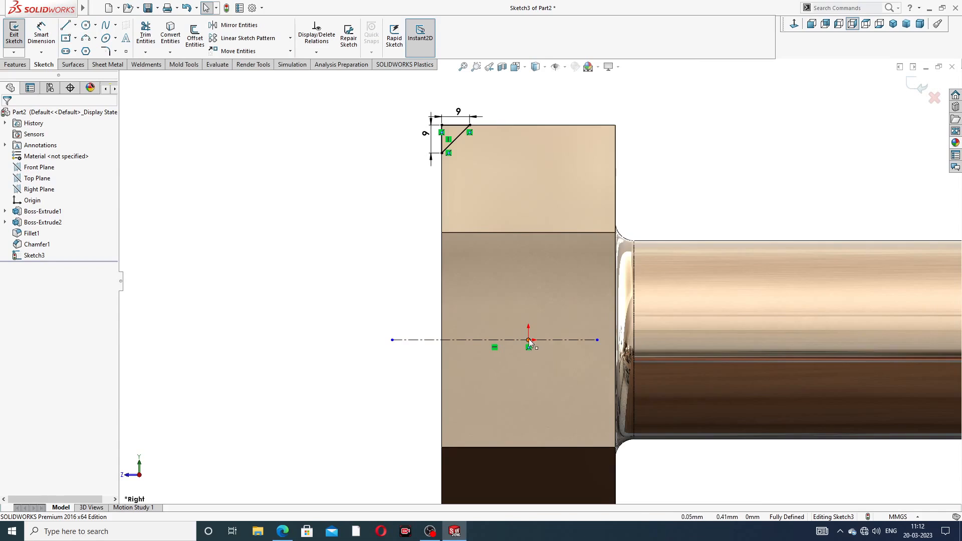
# - Revolve-cut the triangle 360° about the centerline to bevel the hex head's corners
pyautogui.click(15, 66)
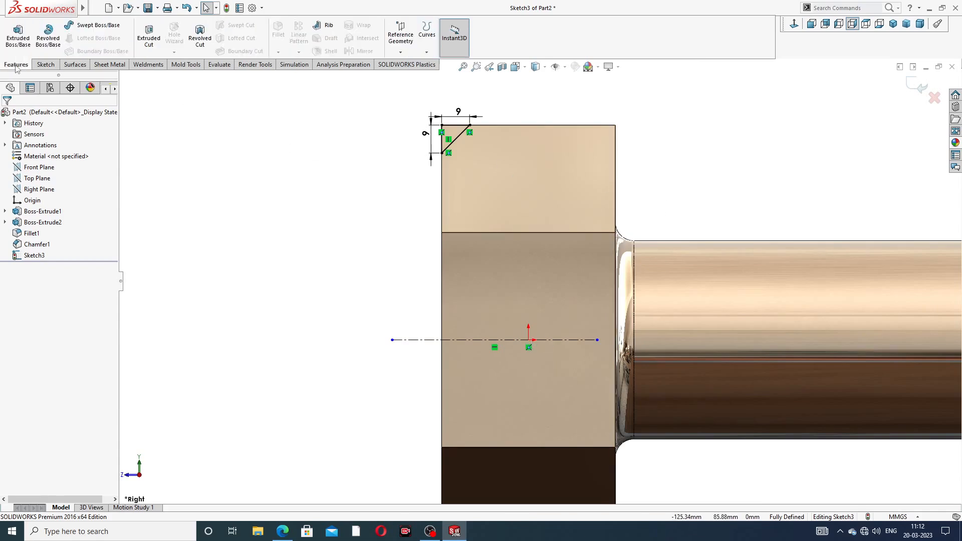
pyautogui.click(200, 43)
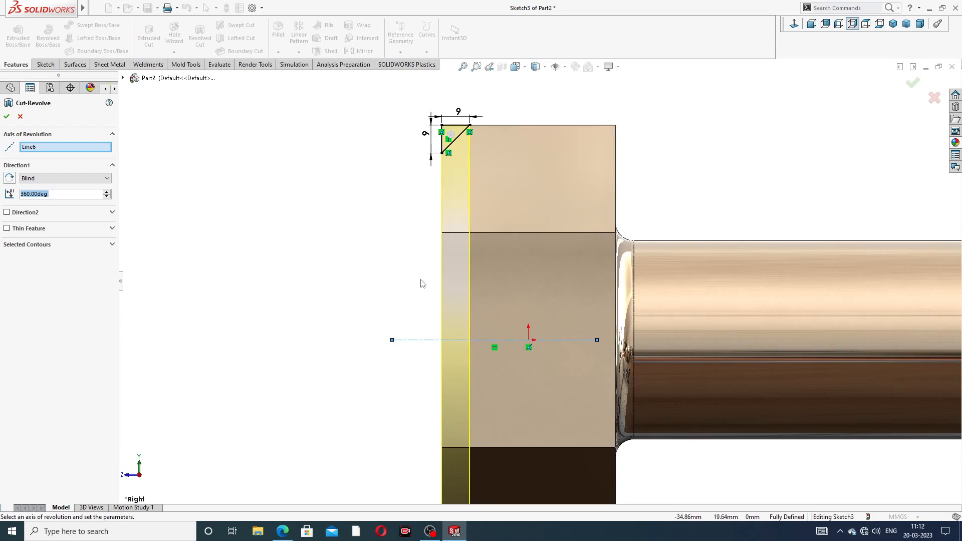
pyautogui.moveTo(421, 284); pyautogui.dragTo(514, 325, button='middle')
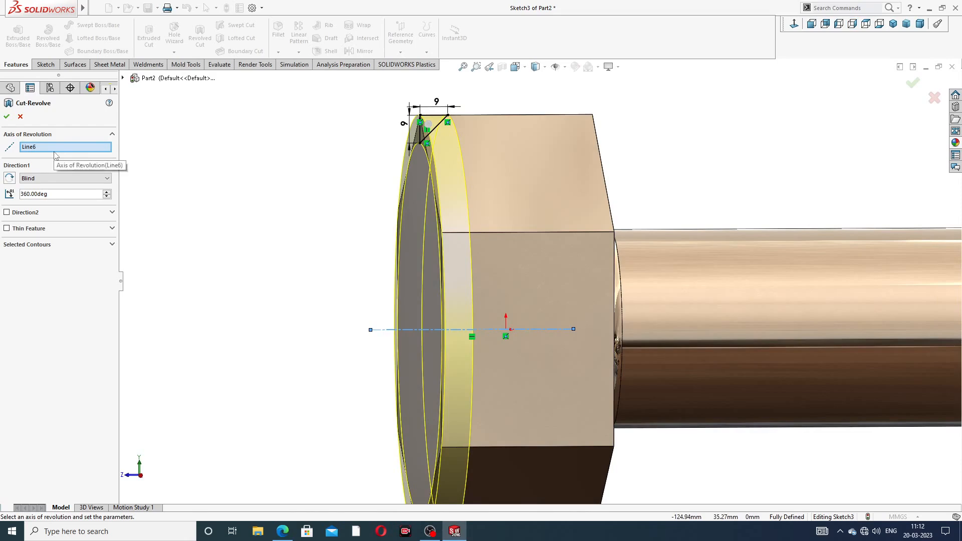
pyautogui.click(7, 116)
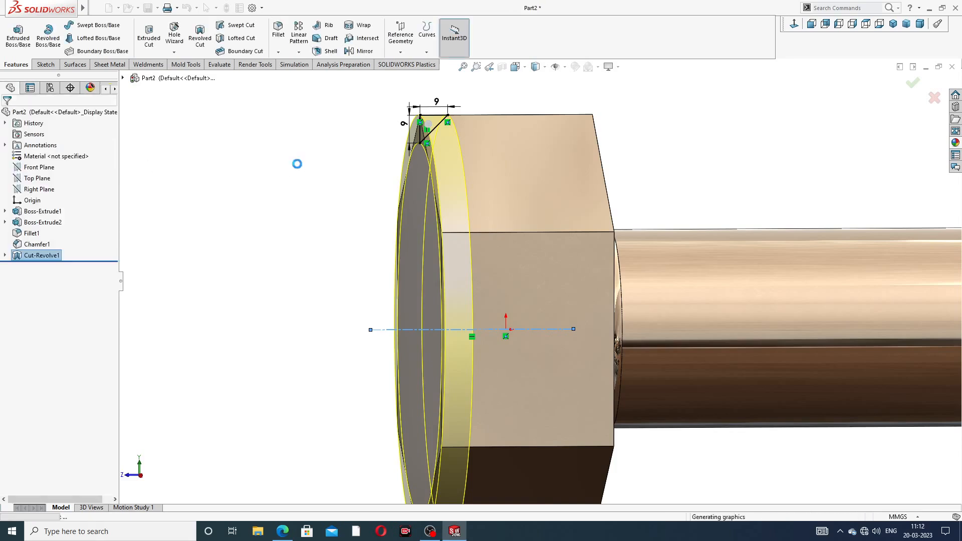
pyautogui.click(383, 204)
pyautogui.scroll(3, 512, 216)
pyautogui.moveTo(512, 216); pyautogui.dragTo(558, 254, button='middle')
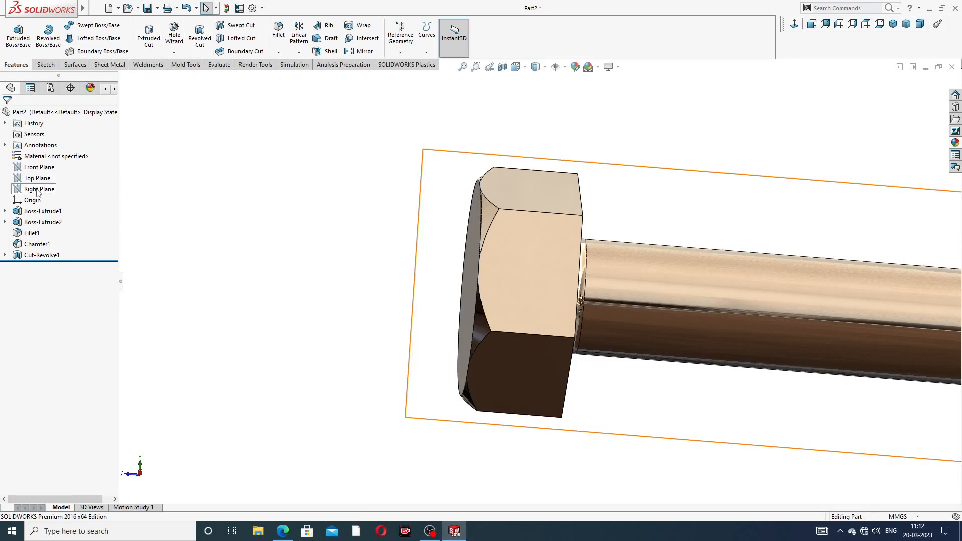
# - Mirror Cut-Revolve1 across the Front Plane to bevel the head's opposite face
pyautogui.click(48, 171)
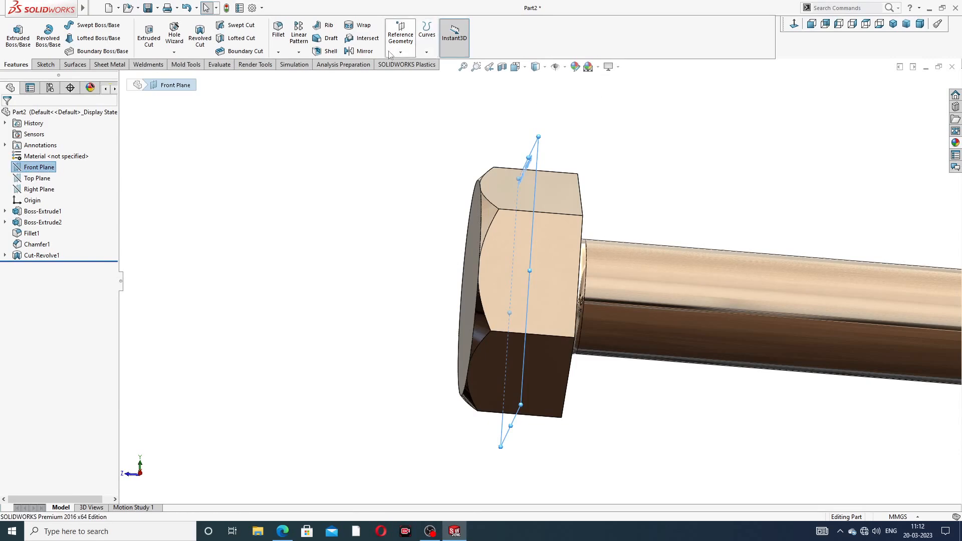
pyautogui.click(361, 52)
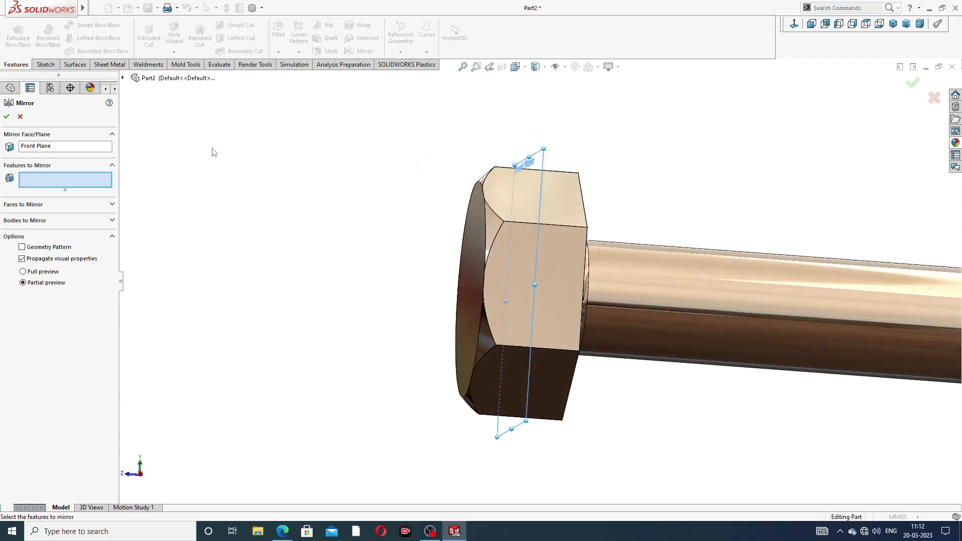
pyautogui.click(127, 79)
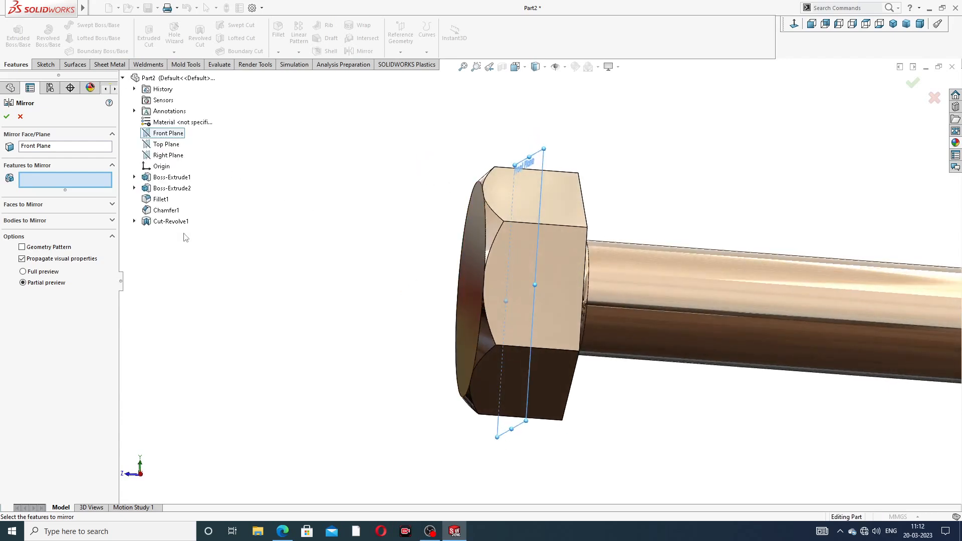
pyautogui.click(170, 222)
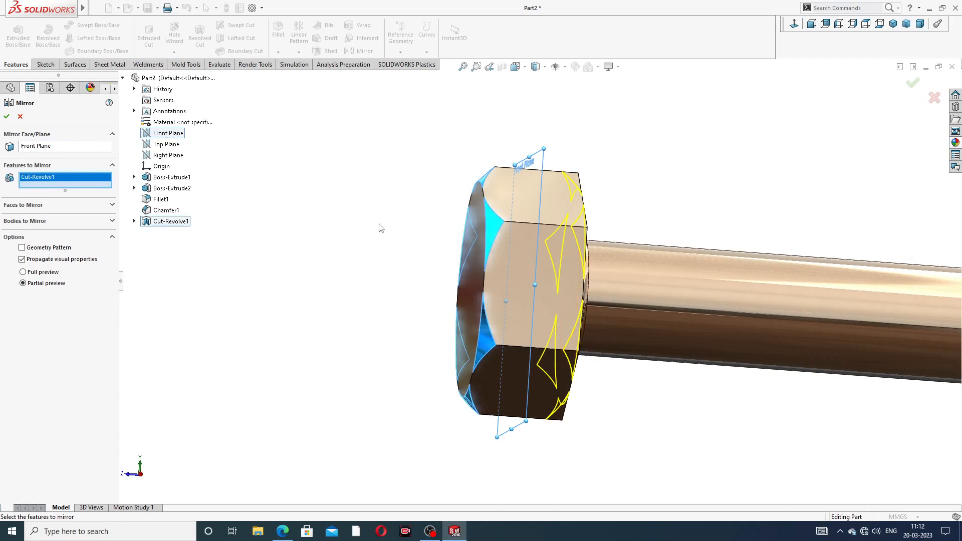
pyautogui.moveTo(379, 224); pyautogui.dragTo(358, 226, button='middle')
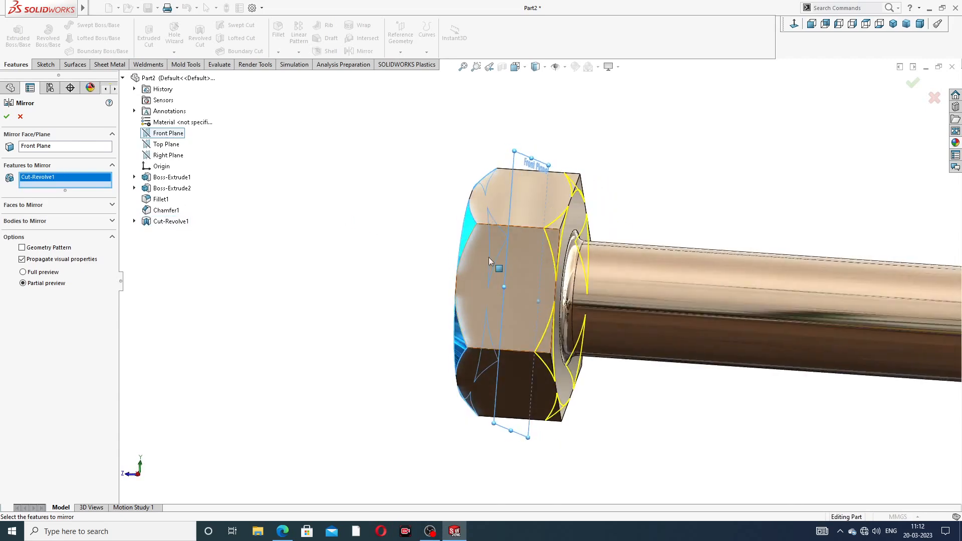
pyautogui.scroll(-1, 489, 257)
pyautogui.click(8, 118)
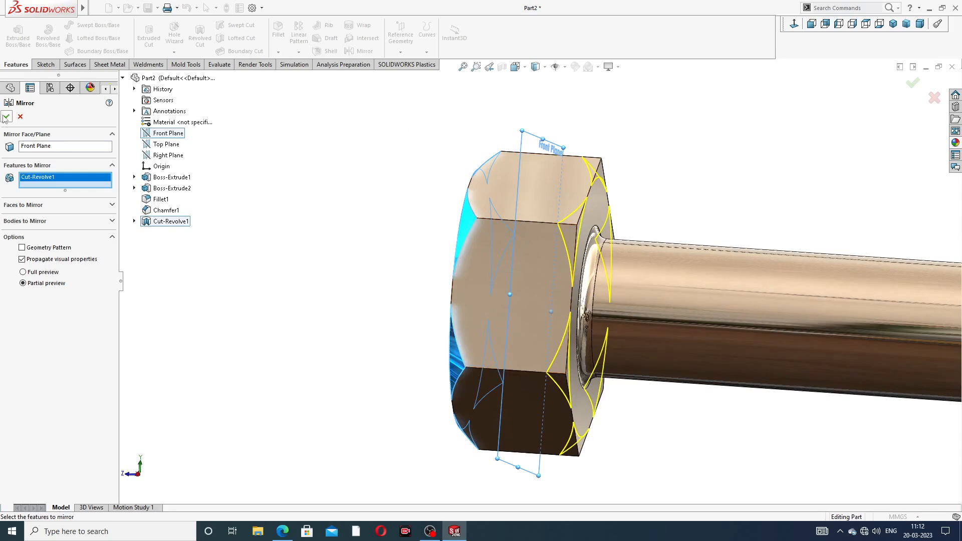
pyautogui.scroll(2, 641, 204)
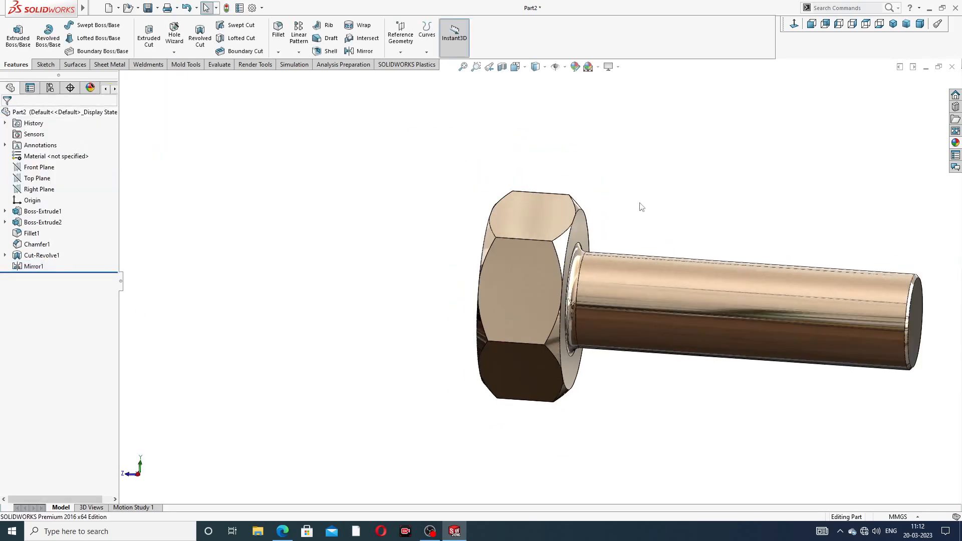
pyautogui.moveTo(642, 203); pyautogui.dragTo(674, 189, button='middle')
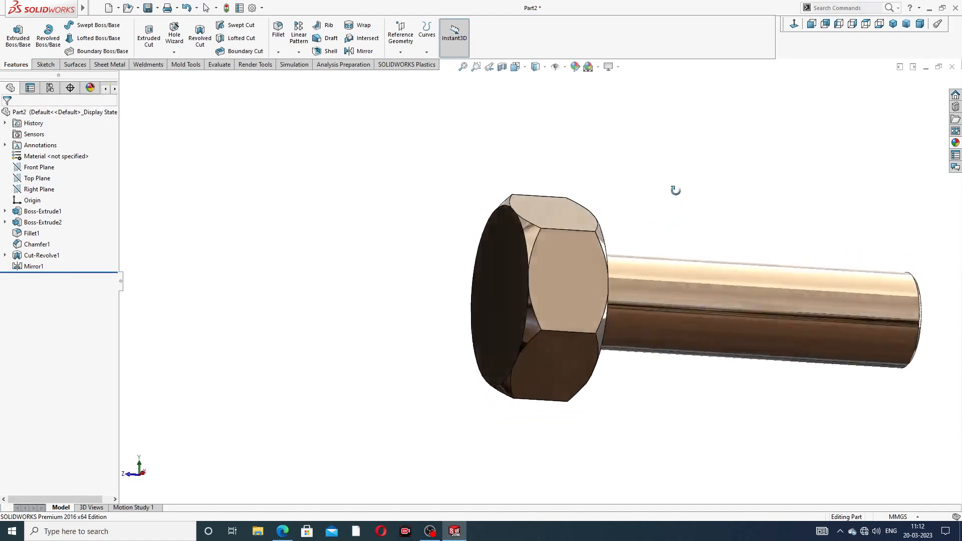
pyautogui.scroll(-4, 621, 266)
pyautogui.moveTo(575, 251); pyautogui.dragTo(636, 292, button='middle')
pyautogui.scroll(3, 637, 292)
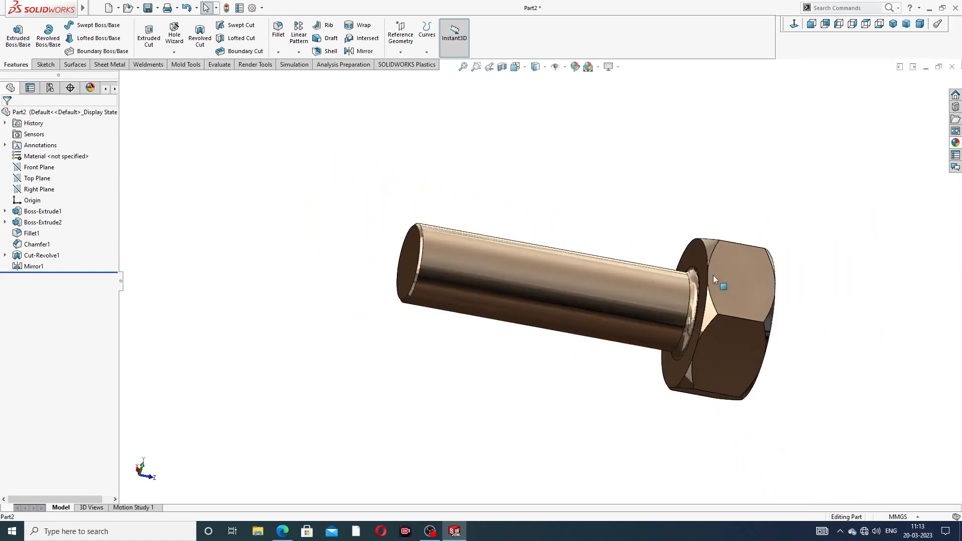
pyautogui.moveTo(729, 270); pyautogui.dragTo(676, 297, button='middle')
pyautogui.scroll(-2, 670, 285)
pyautogui.scroll(2, 675, 297)
pyautogui.scroll(-1, 657, 307)
pyautogui.scroll(-1, 639, 309)
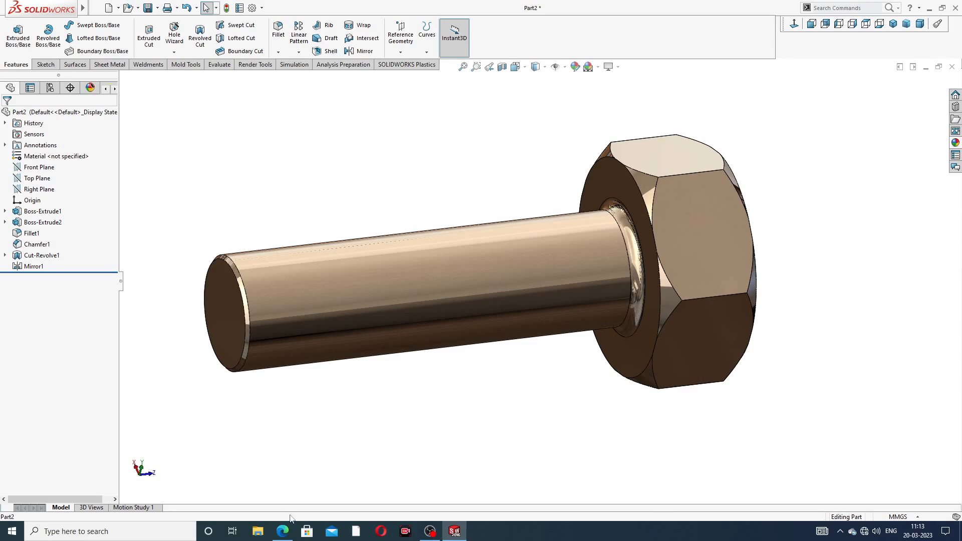
pyautogui.click(282, 532)
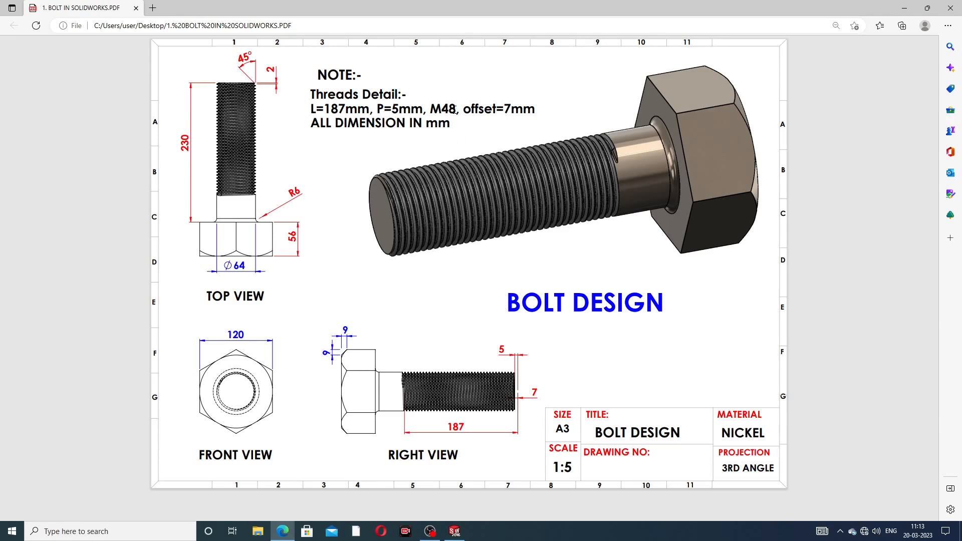
# - Start a Thread feature on the shank's free end edge
pyautogui.click(284, 527)
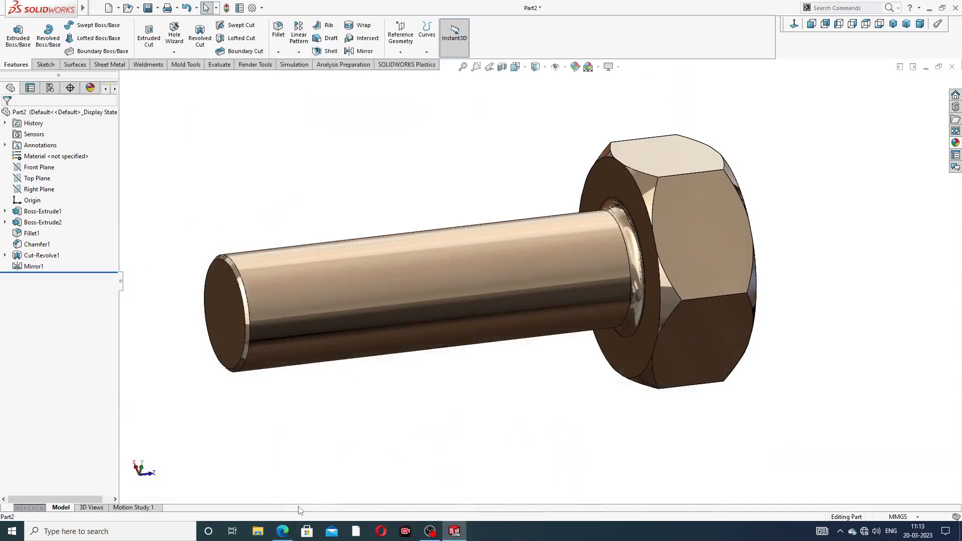
pyautogui.scroll(2, 310, 298)
pyautogui.scroll(-2, 327, 295)
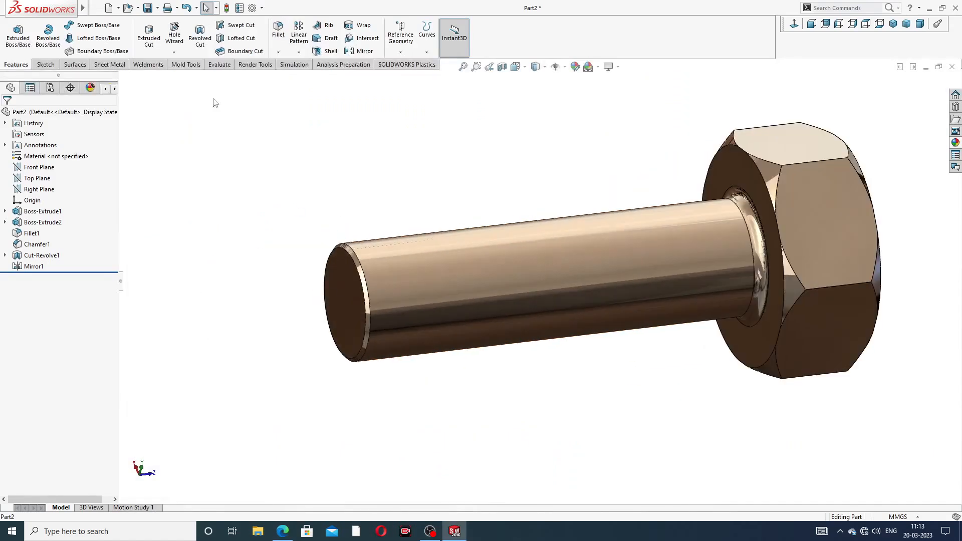
pyautogui.click(174, 53)
pyautogui.click(189, 78)
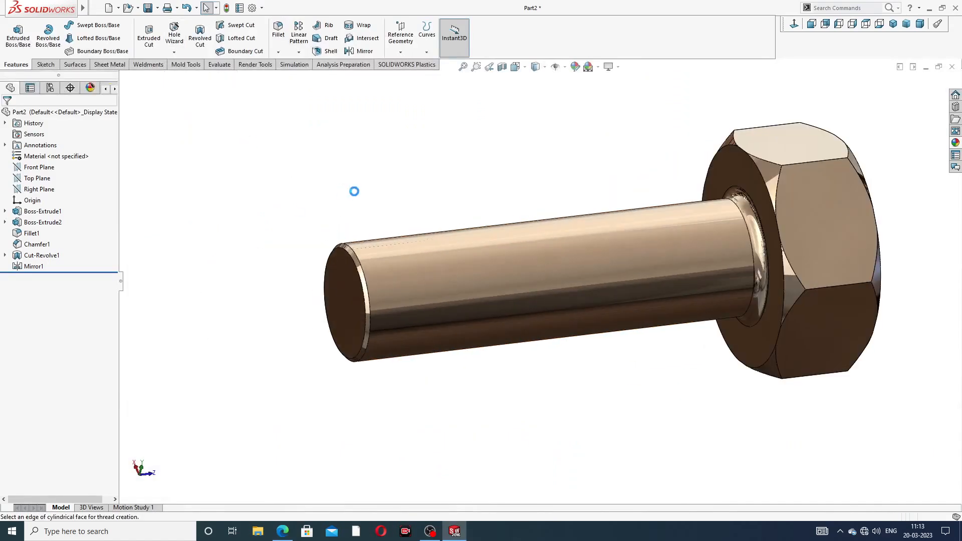
pyautogui.scroll(-3, 377, 275)
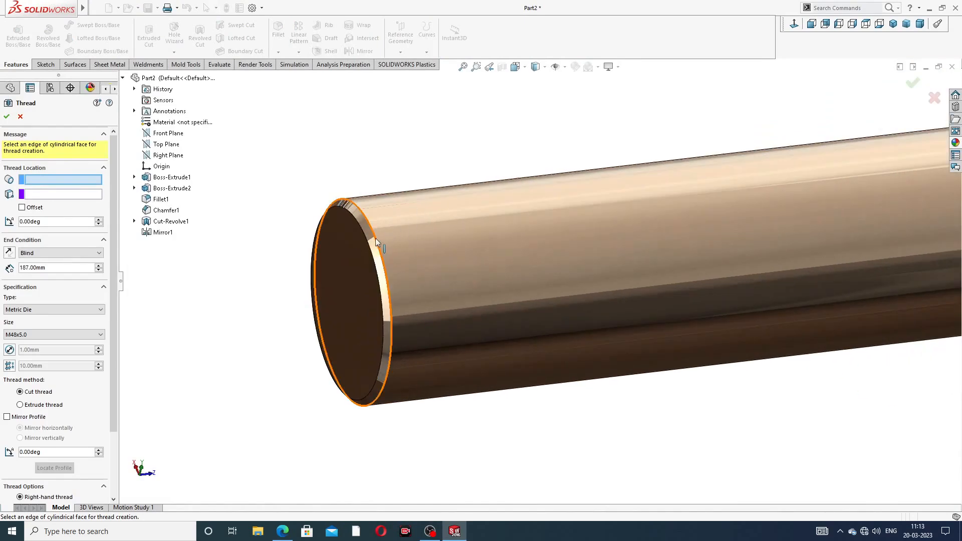
pyautogui.click(377, 242)
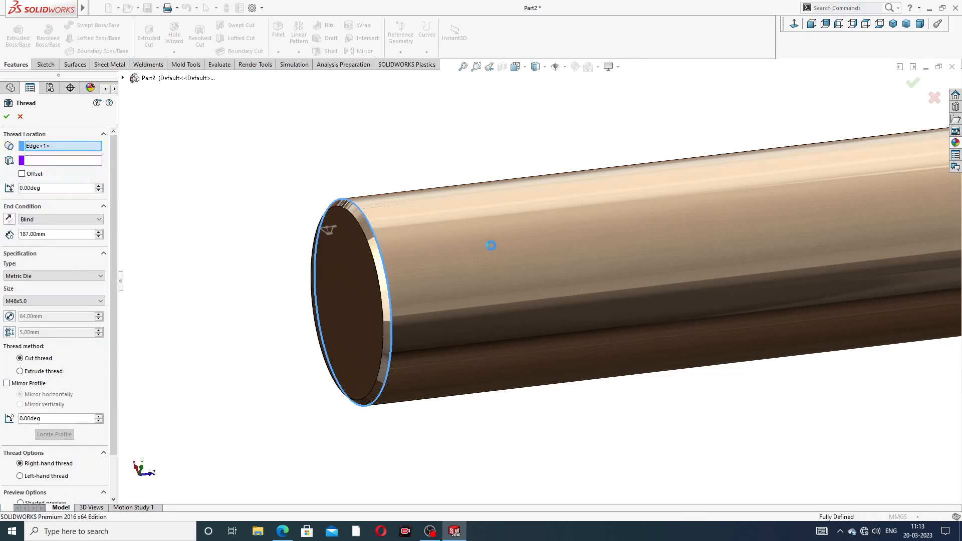
# - Make it an M48x5.0 cut thread, 187.00 mm deep, with a reversed 7.00 mm offset
pyautogui.scroll(4, 491, 245)
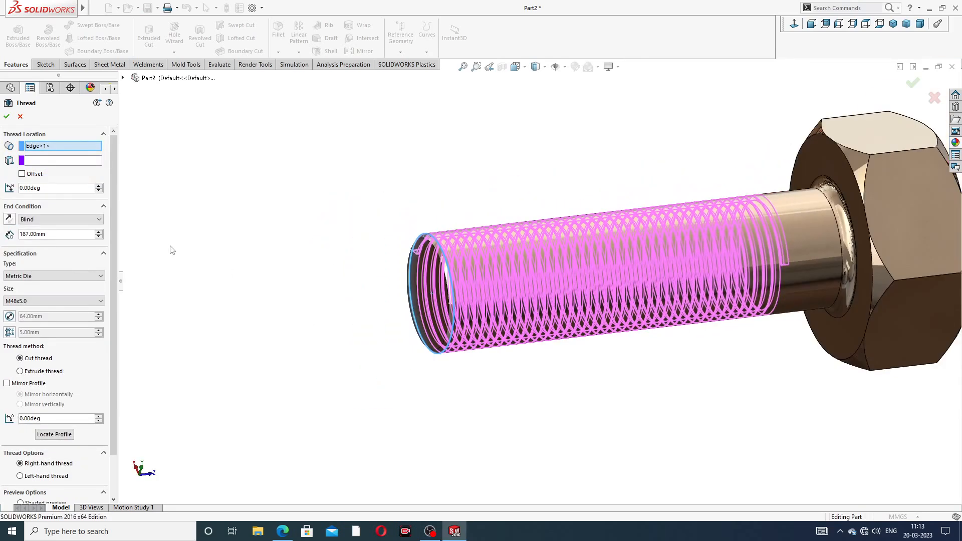
pyautogui.click(40, 302)
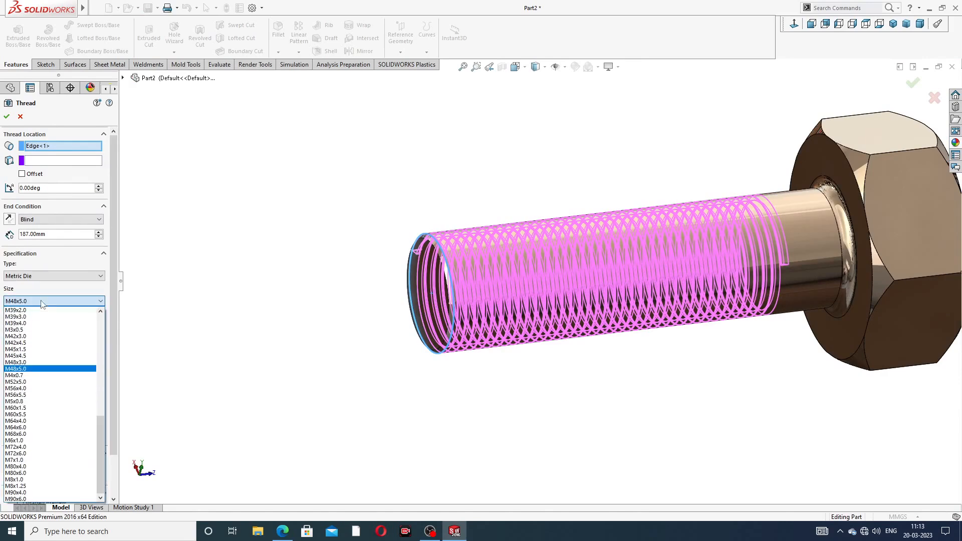
pyautogui.click(35, 370)
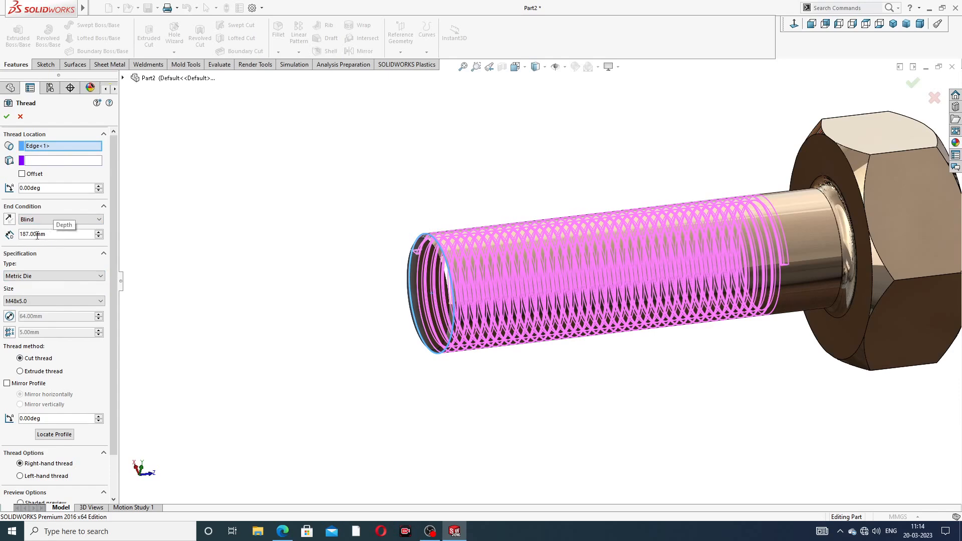
pyautogui.click(22, 174)
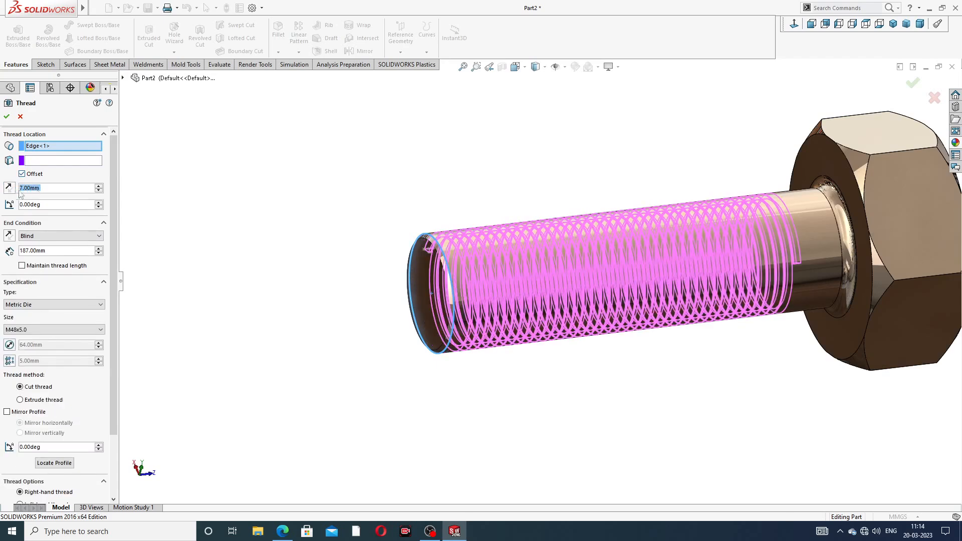
pyautogui.click(9, 188)
pyautogui.moveTo(450, 307); pyautogui.dragTo(441, 289, button='middle')
pyautogui.scroll(-2, 522, 293)
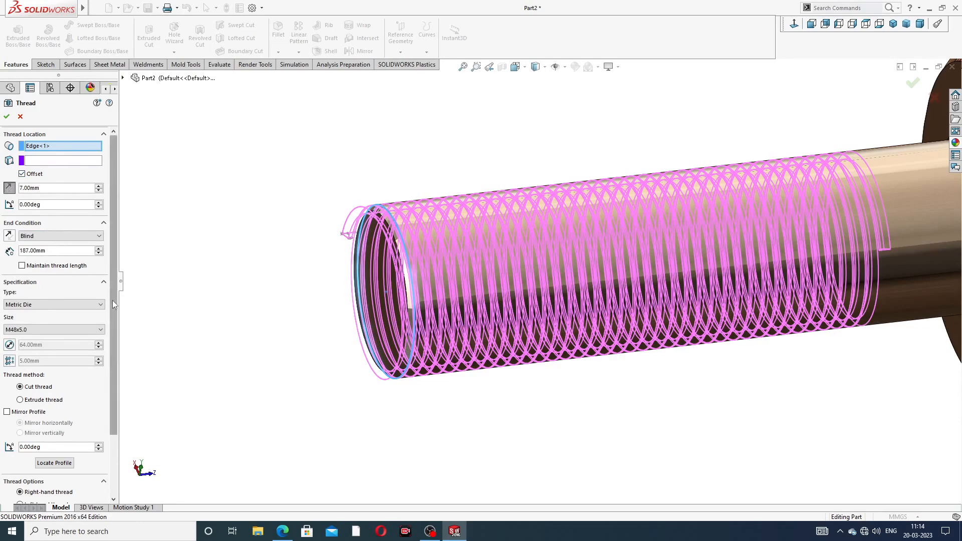
pyautogui.moveTo(112, 300); pyautogui.dragTo(114, 330)
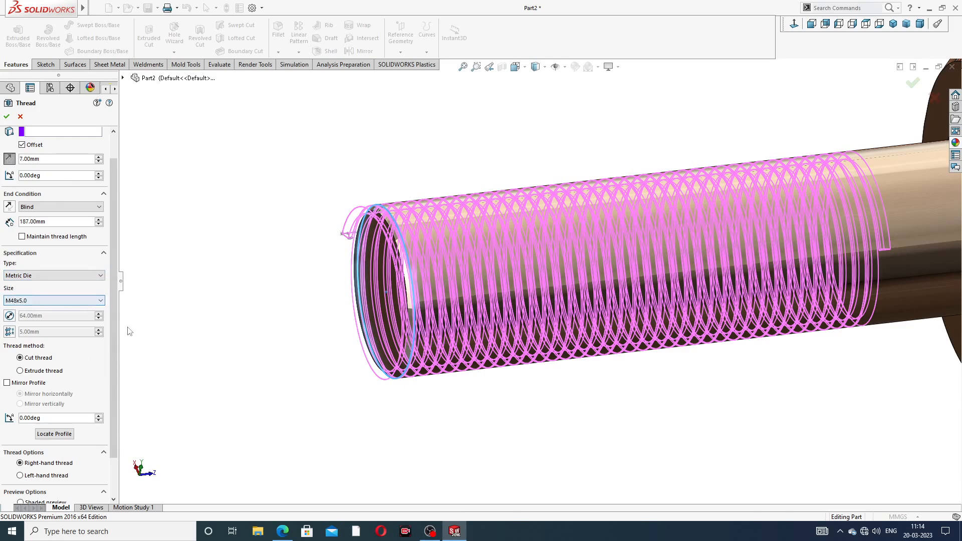
pyautogui.scroll(-2, 100, 347)
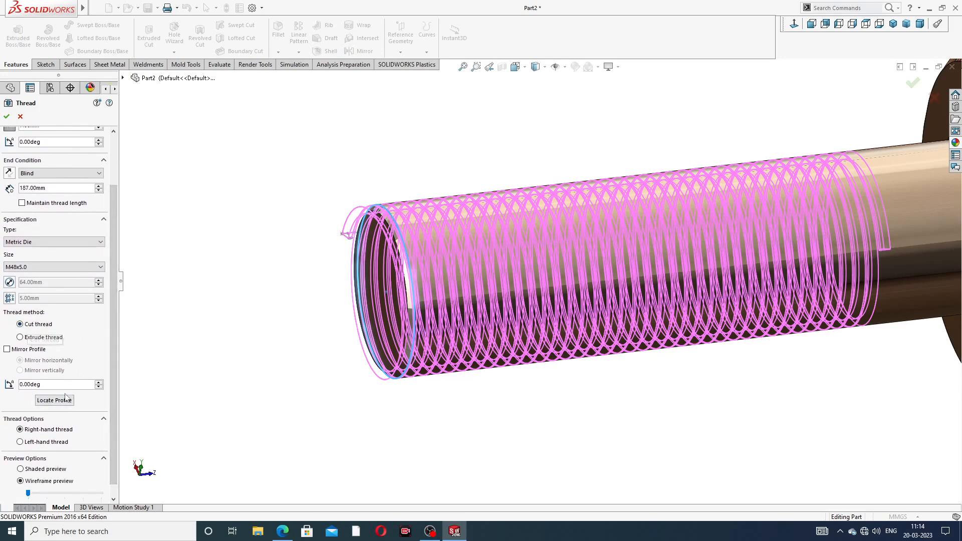
pyautogui.scroll(-1, 65, 403)
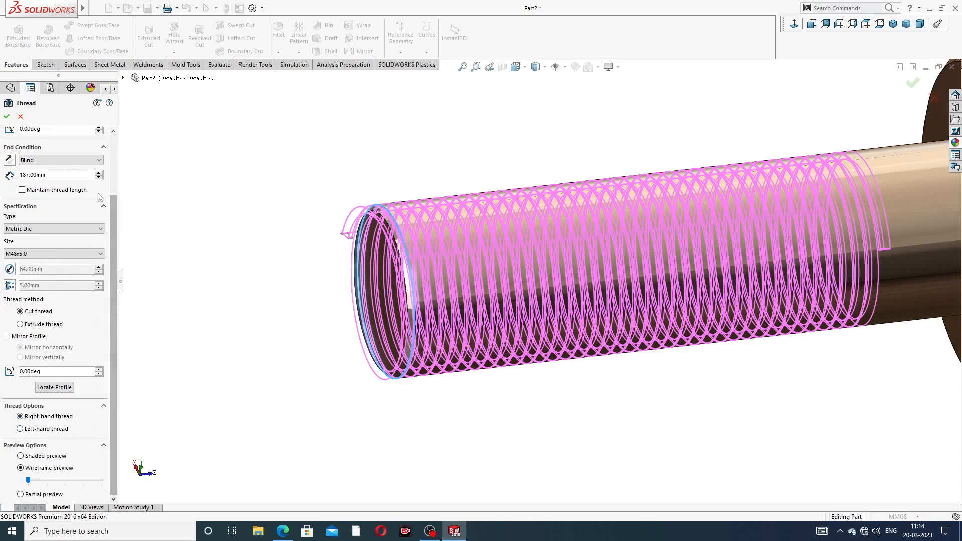
pyautogui.click(7, 118)
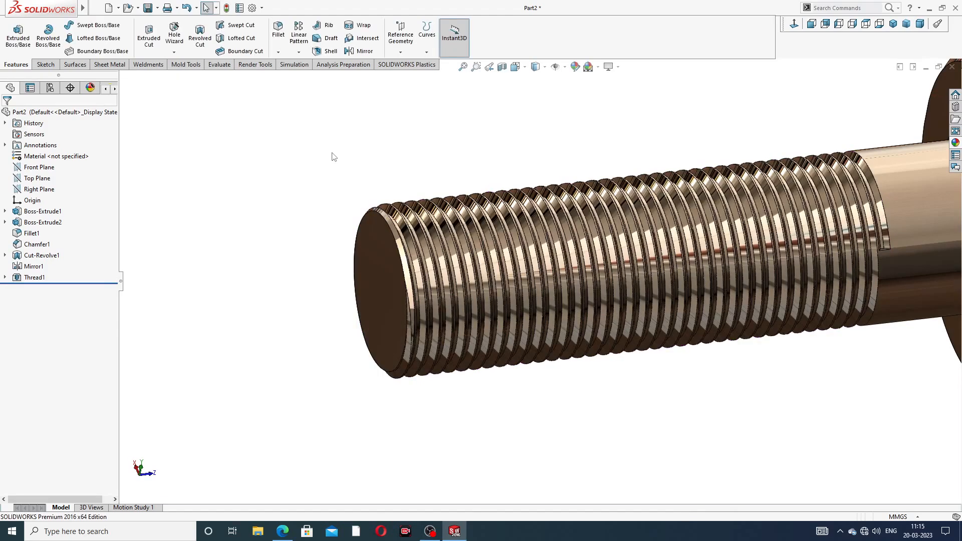
# - Colour the Thread1 threaded section grey (RGB 128, 128, 128)
pyautogui.scroll(3, 869, 362)
pyautogui.moveTo(807, 257); pyautogui.dragTo(772, 242, button='middle')
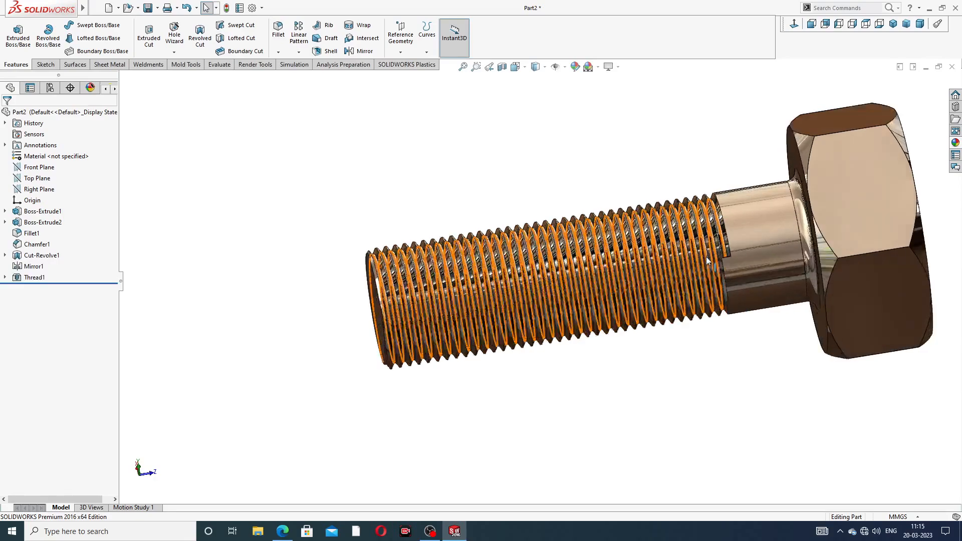
pyautogui.scroll(-3, 706, 257)
pyautogui.scroll(3, 709, 143)
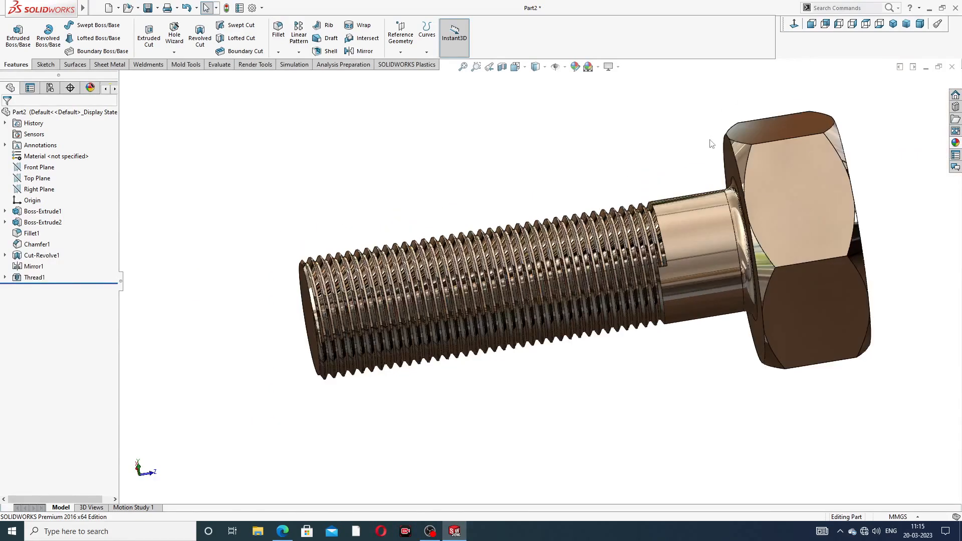
pyautogui.moveTo(709, 143); pyautogui.dragTo(554, 198, button='middle')
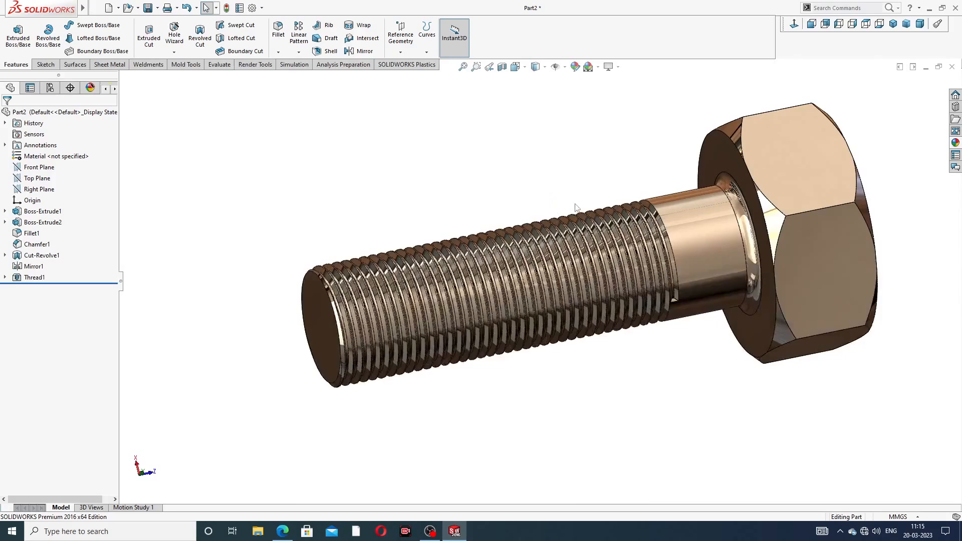
pyautogui.scroll(-5, 575, 219)
pyautogui.scroll(-8, 657, 263)
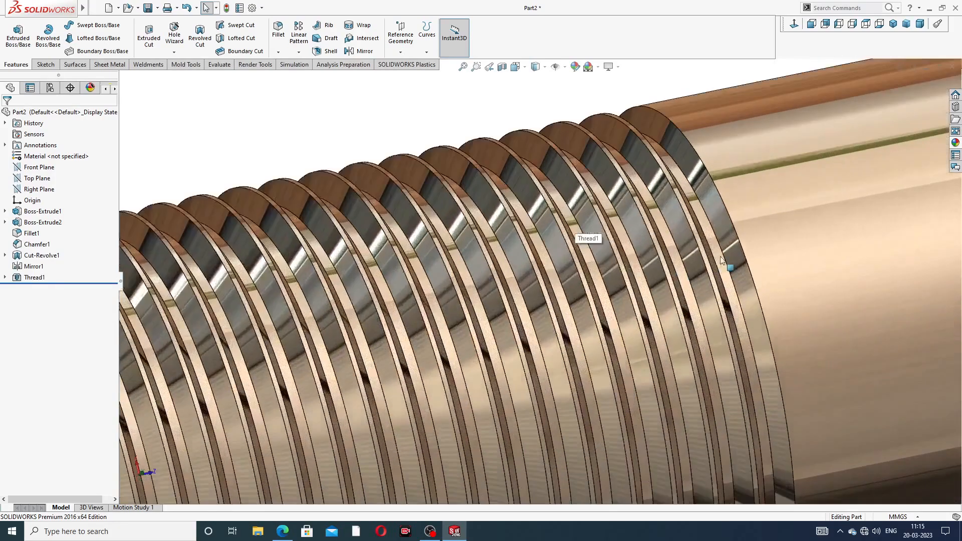
pyautogui.scroll(10, 645, 278)
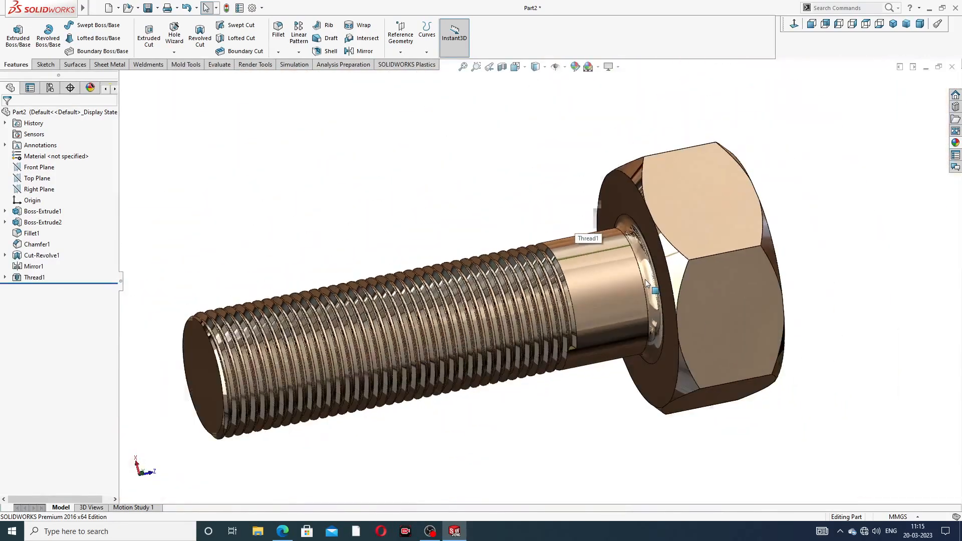
pyautogui.moveTo(639, 288); pyautogui.dragTo(617, 286, button='middle')
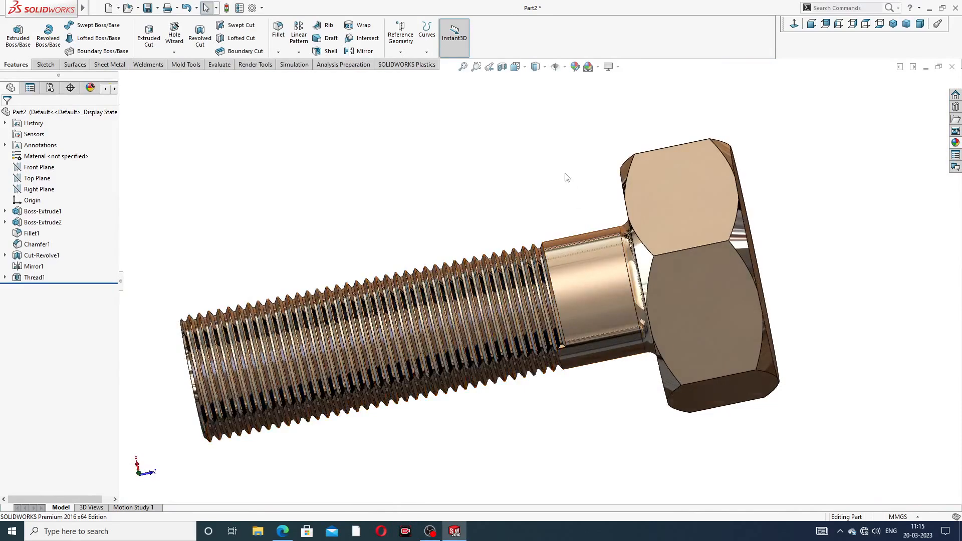
pyautogui.scroll(-2, 467, 401)
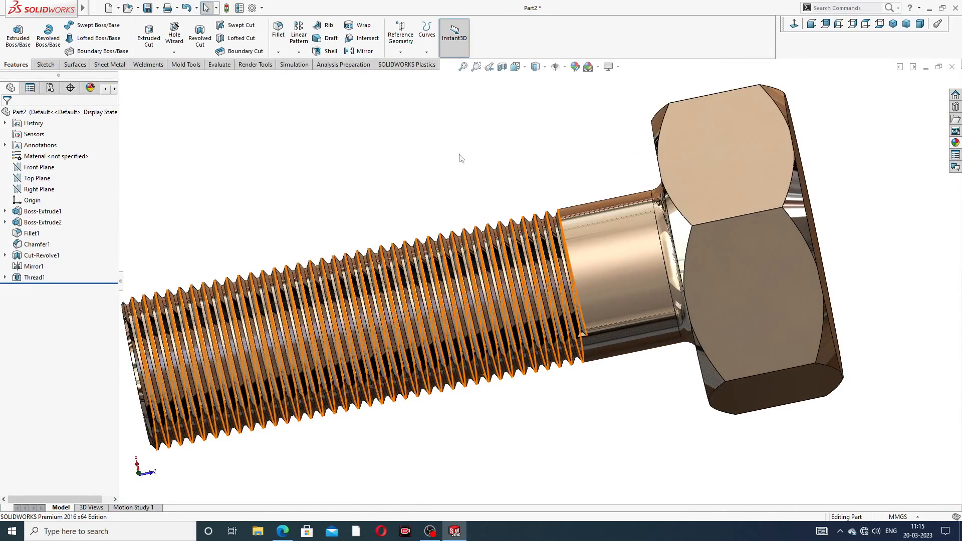
pyautogui.click(29, 279)
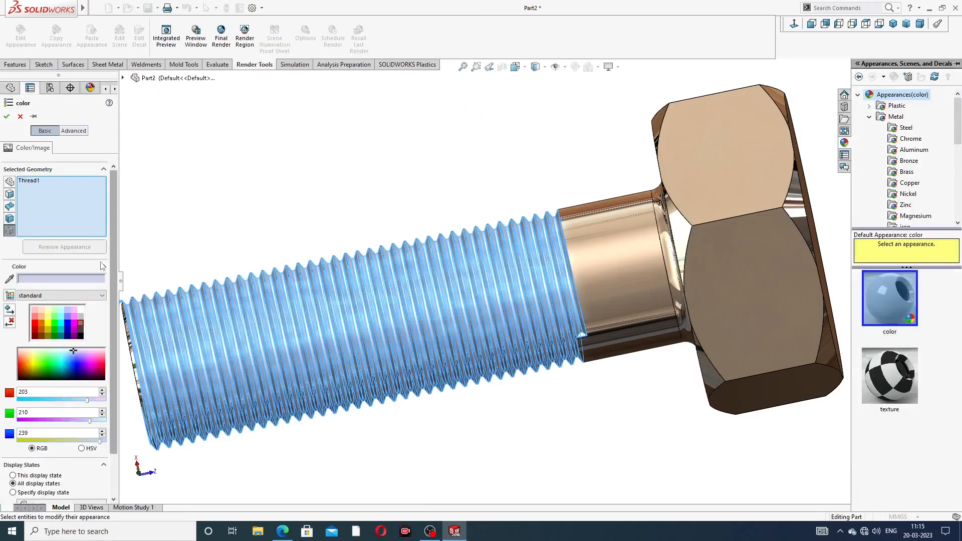
pyautogui.click(83, 329)
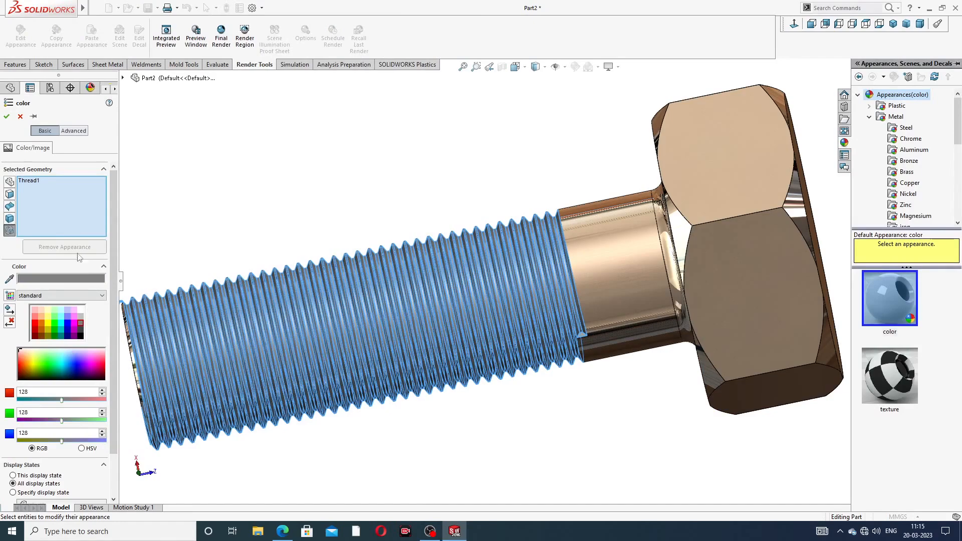
pyautogui.click(7, 116)
pyautogui.click(260, 170)
pyautogui.scroll(4, 307, 265)
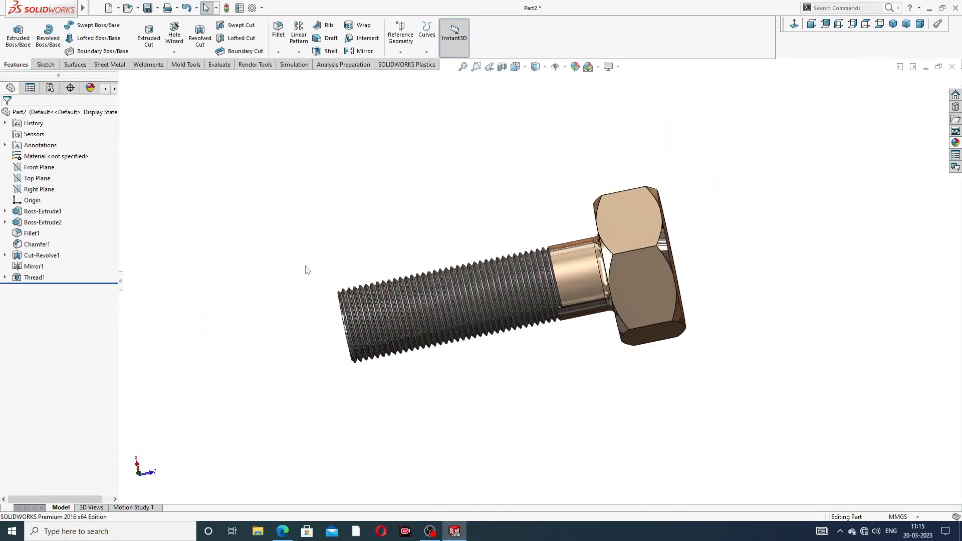
pyautogui.moveTo(321, 273); pyautogui.dragTo(337, 250, button='middle')
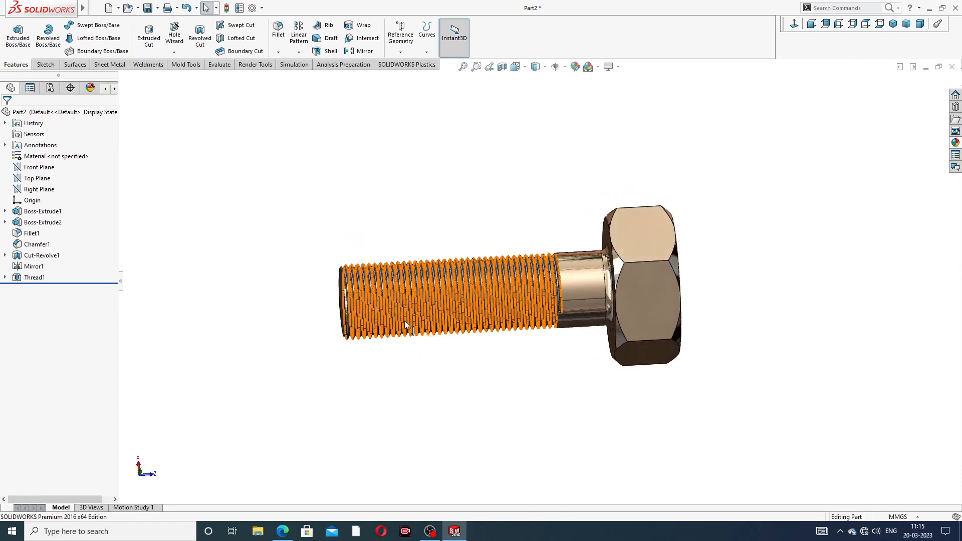
pyautogui.scroll(3, 406, 322)
pyautogui.moveTo(553, 282); pyautogui.dragTo(557, 236, button='middle')
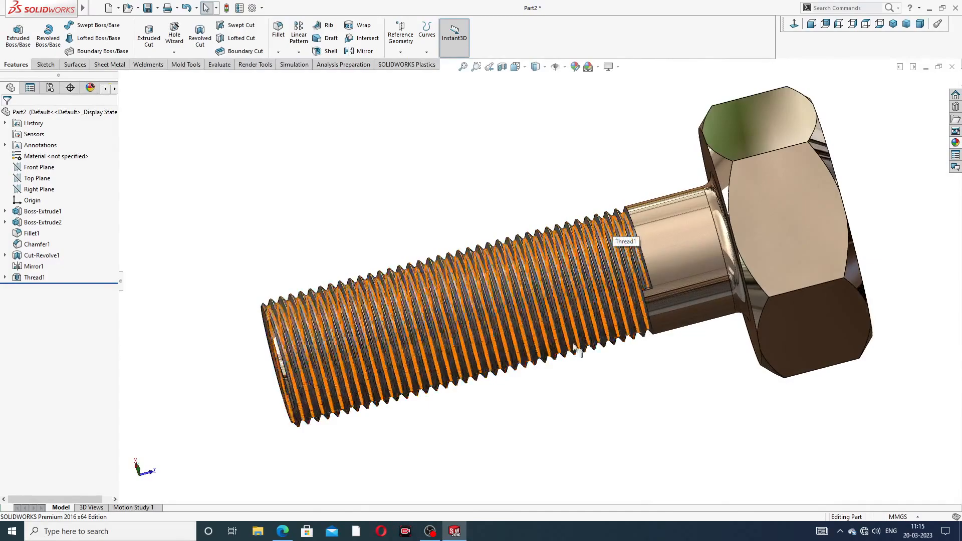
pyautogui.moveTo(585, 350)
pyautogui.mouseDown(button='middle')
pyautogui.moveTo(562, 318)
pyautogui.moveTo(584, 356)
pyautogui.moveTo(578, 367)
pyautogui.moveTo(584, 346)
pyautogui.mouseUp(button='middle')
pyautogui.click(893, 23)
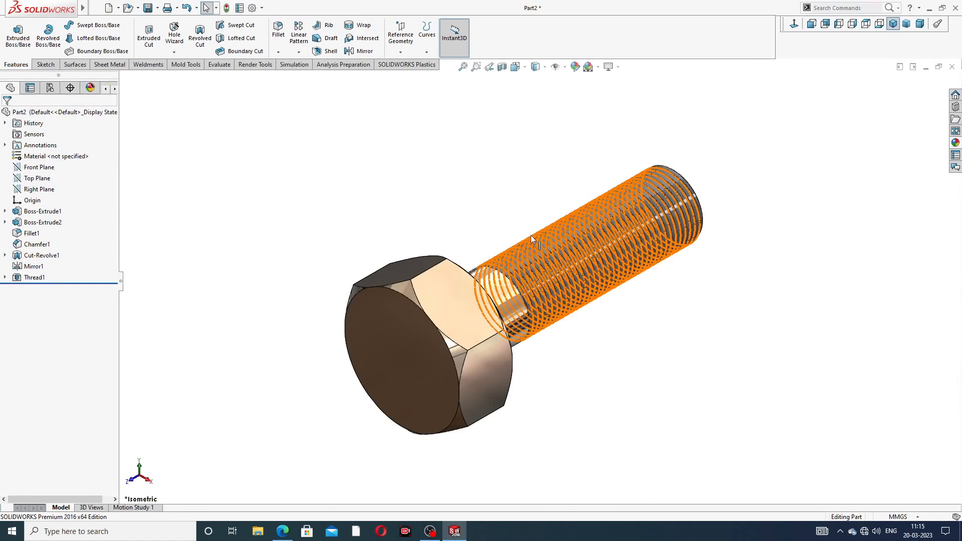
pyautogui.moveTo(530, 236); pyautogui.dragTo(579, 298, button='middle')
pyautogui.scroll(-2, 597, 285)
pyautogui.scroll(1, 600, 285)
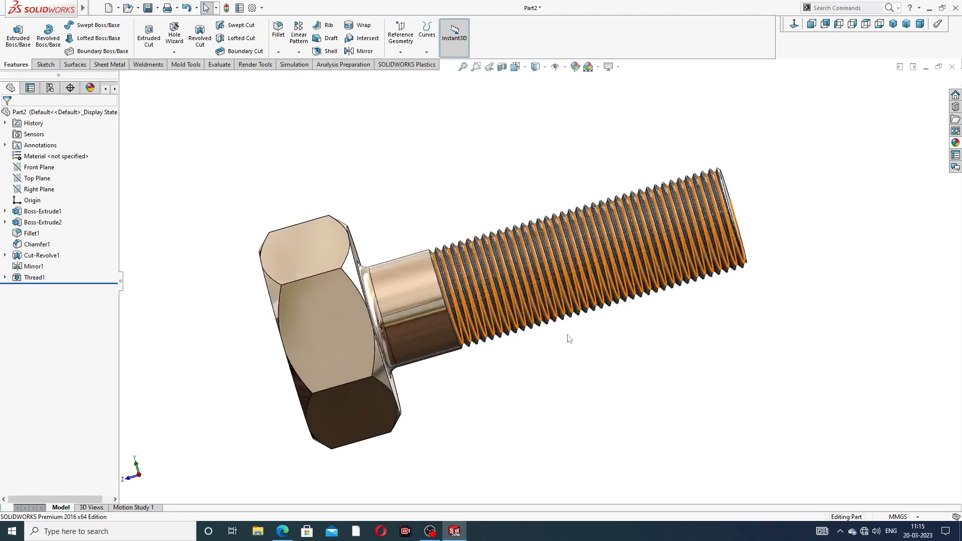
pyautogui.scroll(-1, 569, 339)
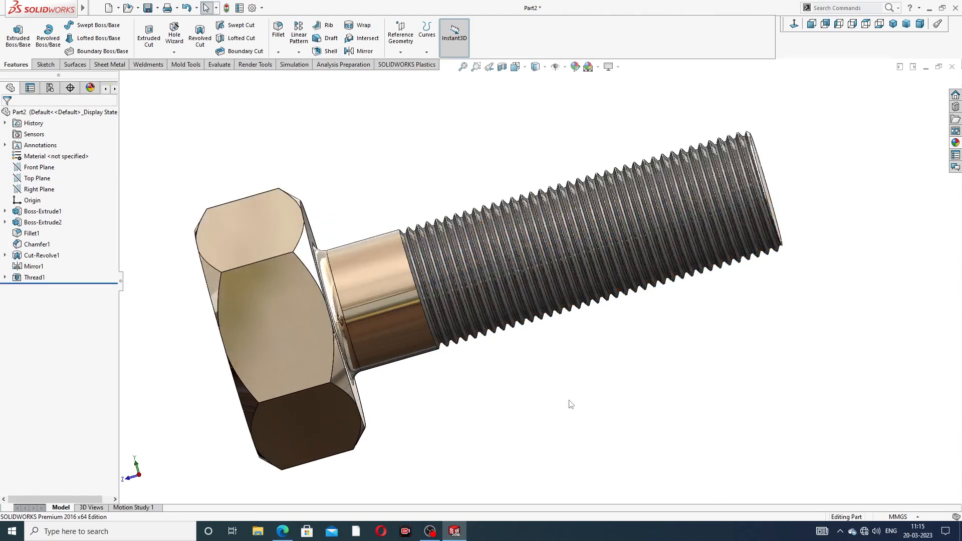
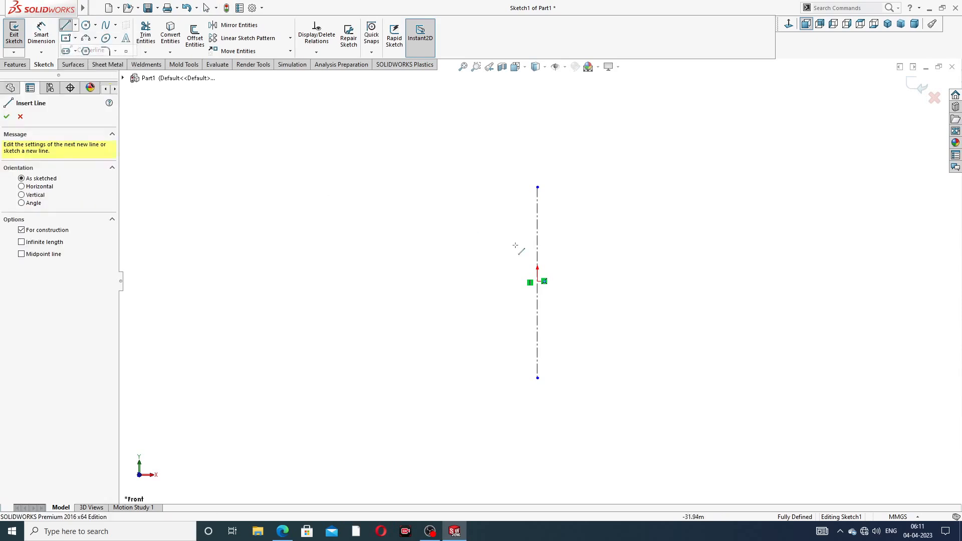
# - Draw a diagonal construction line crossing the vertical centerline
pyautogui.click(432, 222)
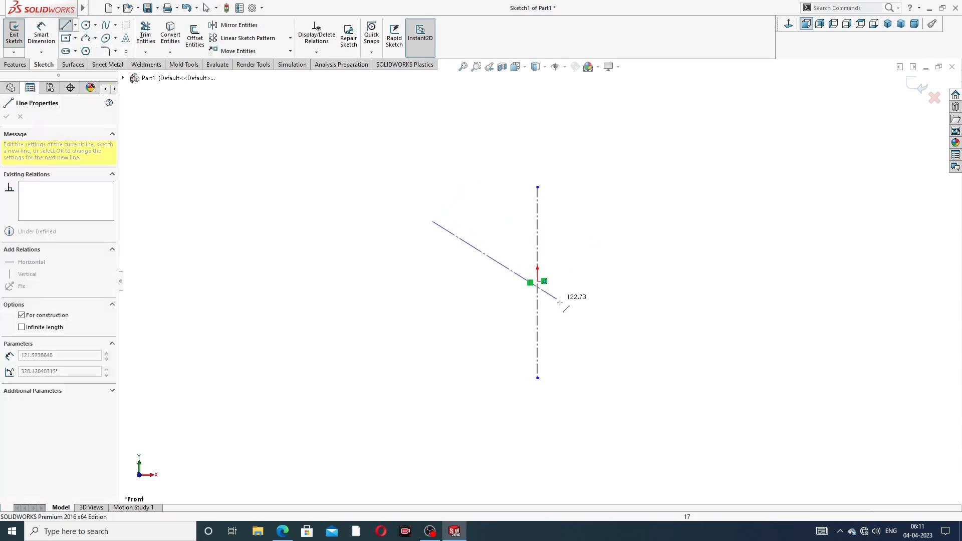
pyautogui.click(655, 348)
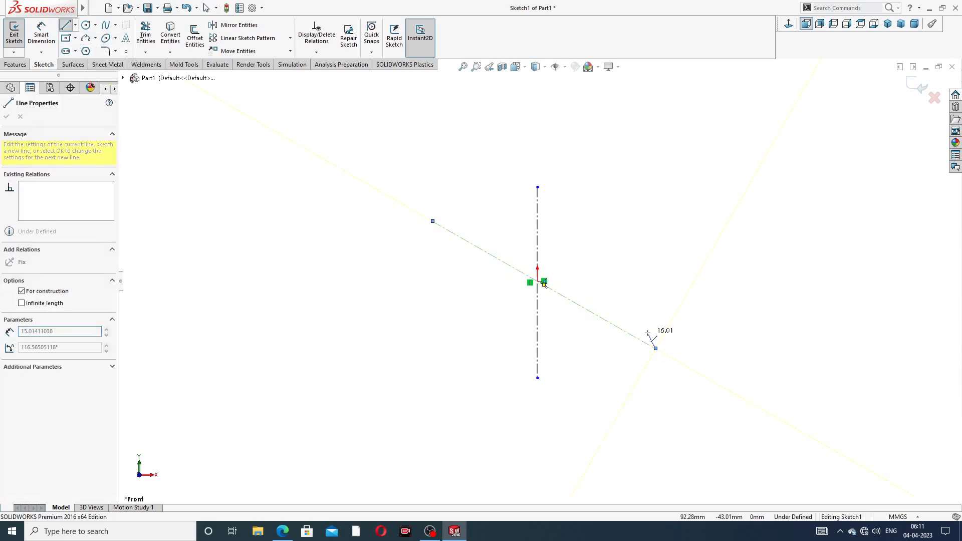
pyautogui.rightClick(593, 260)
pyautogui.click(622, 303)
pyautogui.scroll(-3, 578, 313)
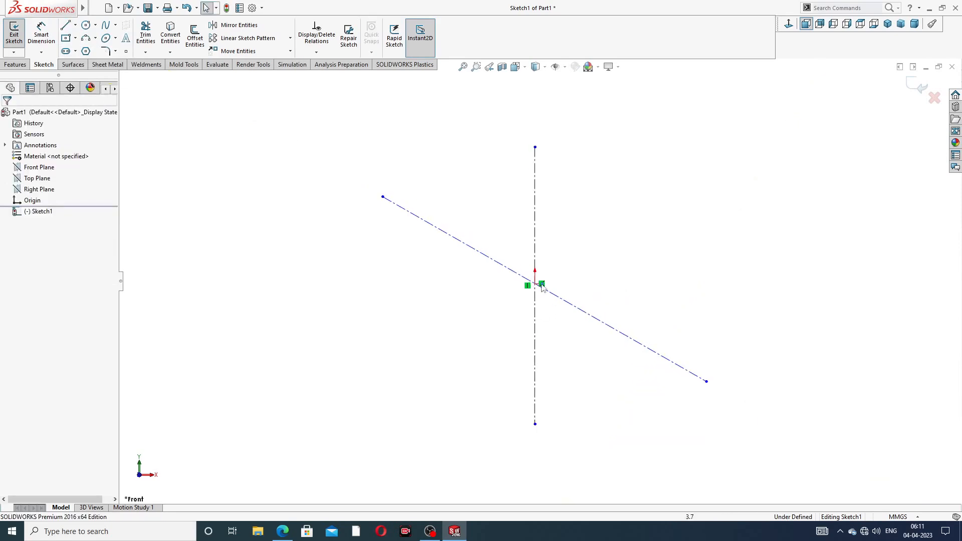
pyautogui.scroll(1, 556, 255)
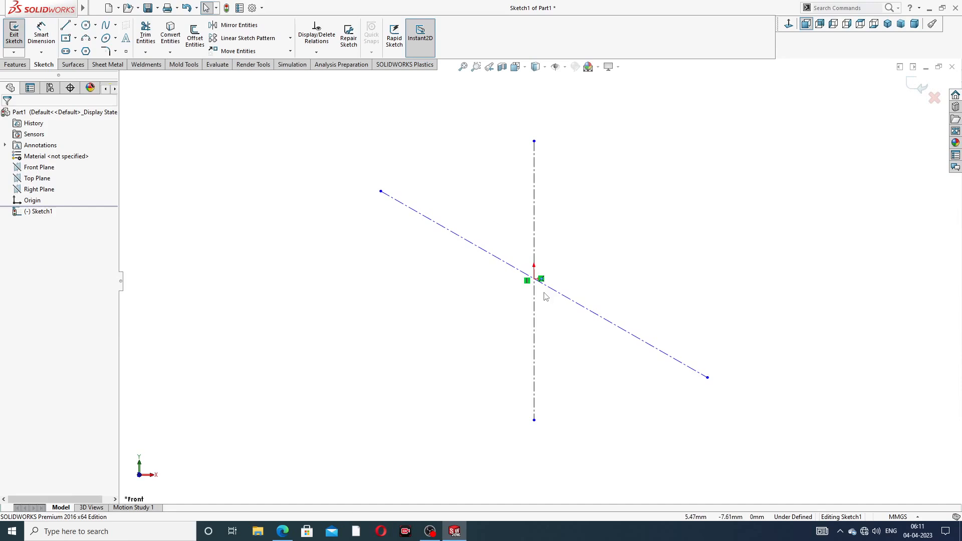
pyautogui.scroll(-2, 544, 295)
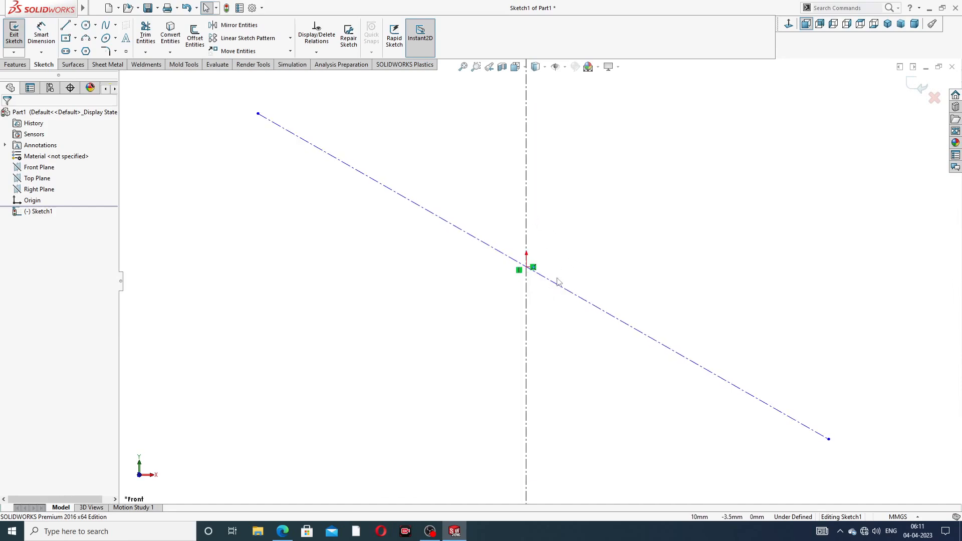
pyautogui.scroll(2, 558, 281)
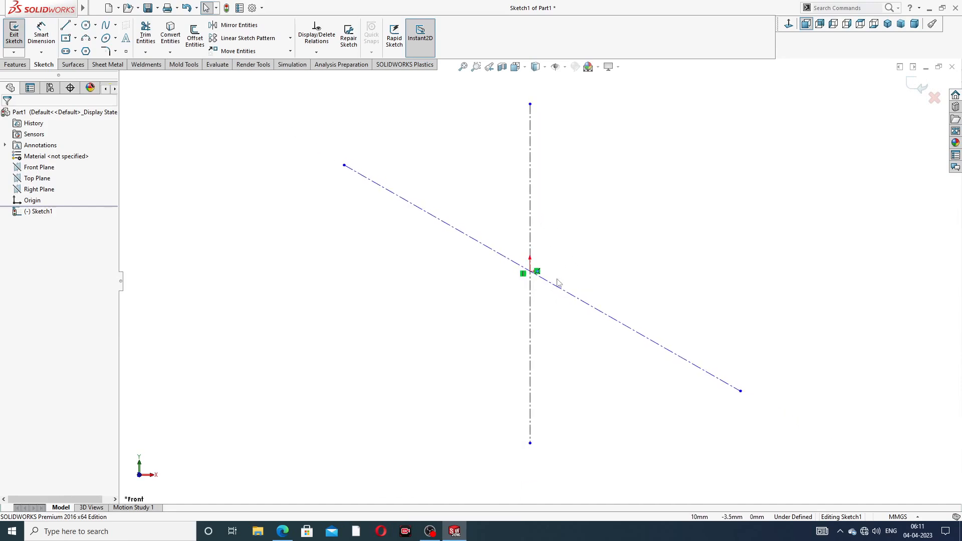
# - Give the diagonal line Coincident and Midpoint relations to the origin
pyautogui.click(499, 258)
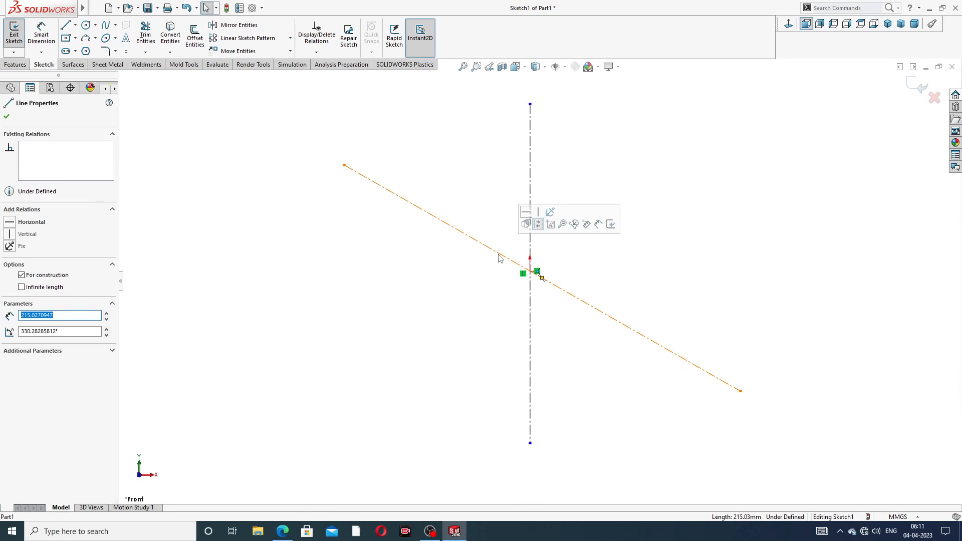
pyautogui.keyDown('ctrl'); pyautogui.click(530, 271); pyautogui.keyUp('ctrl')
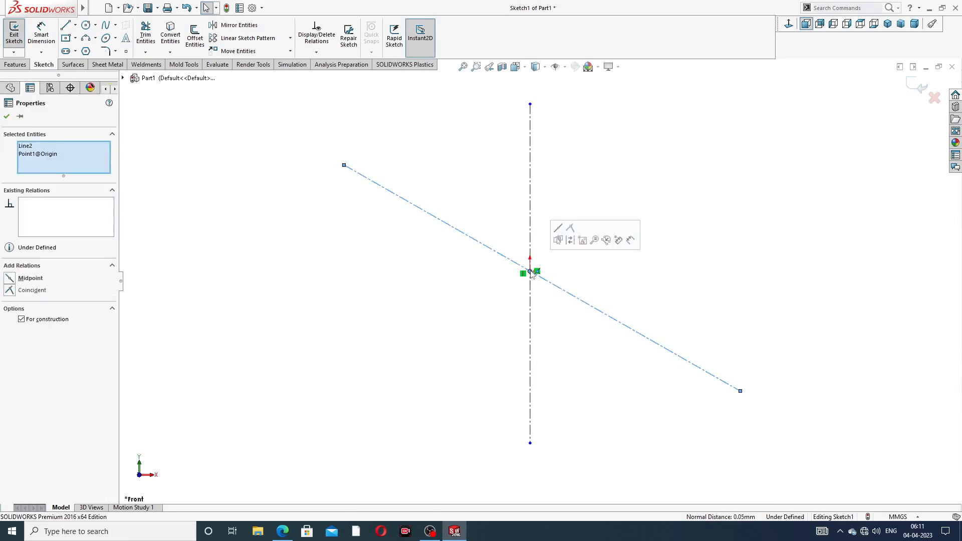
pyautogui.click(570, 231)
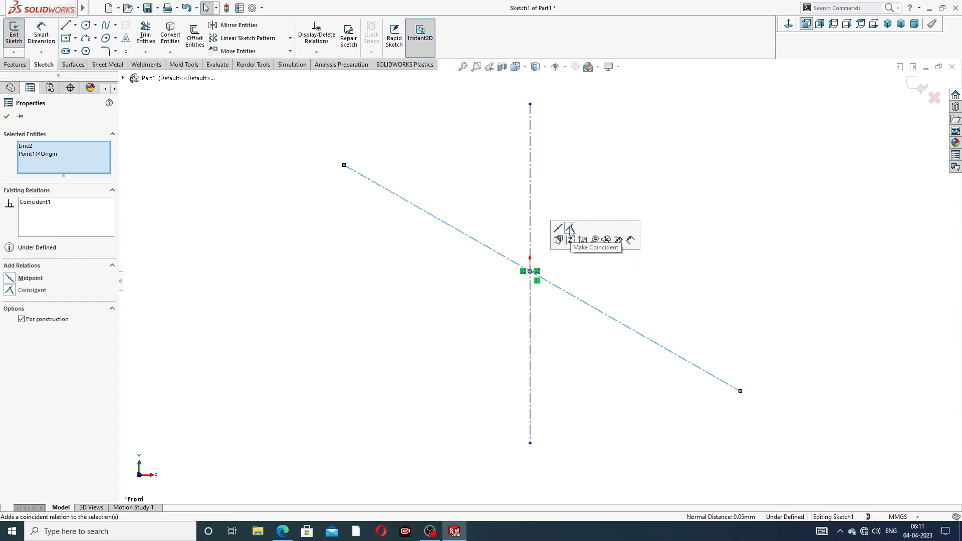
pyautogui.click(601, 262)
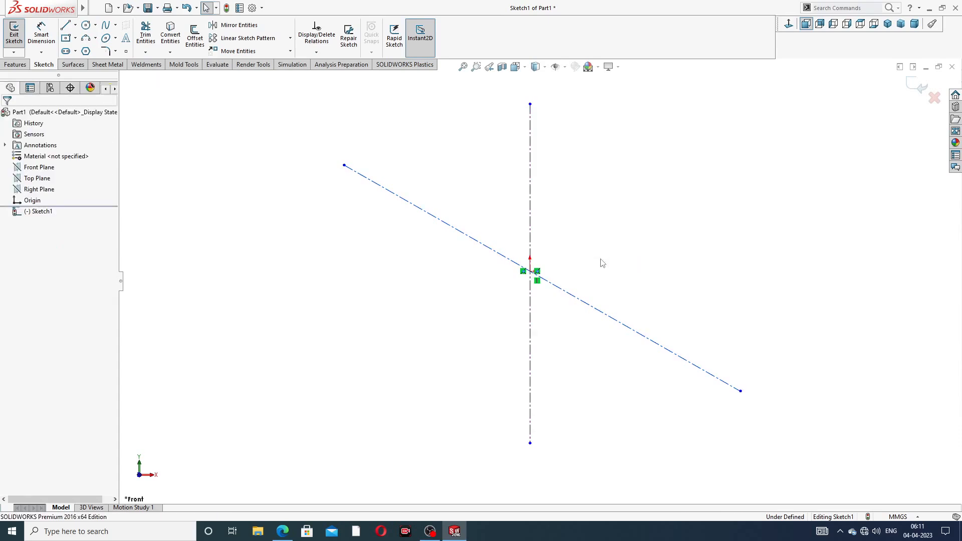
pyautogui.click(504, 260)
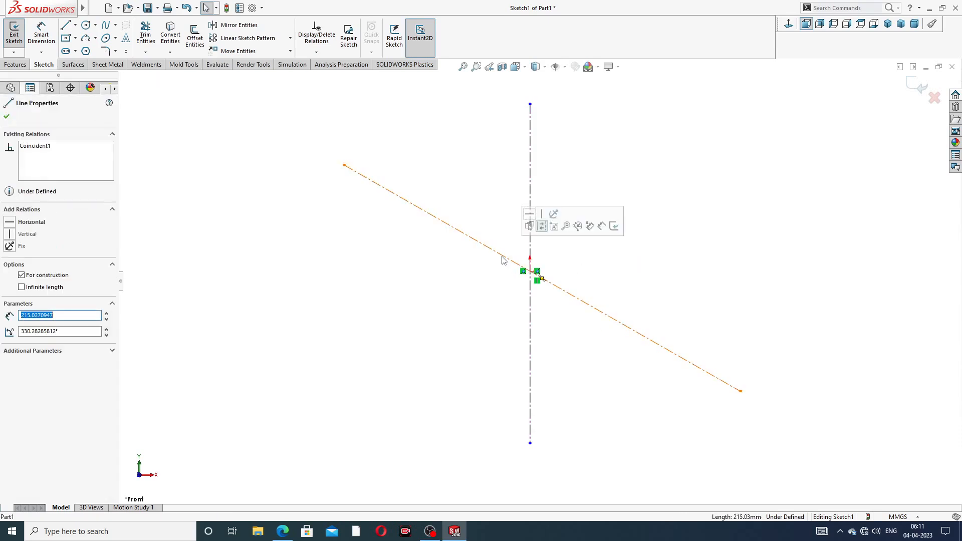
pyautogui.keyDown('ctrl'); pyautogui.click(530, 271); pyautogui.keyUp('ctrl')
pyautogui.click(556, 239)
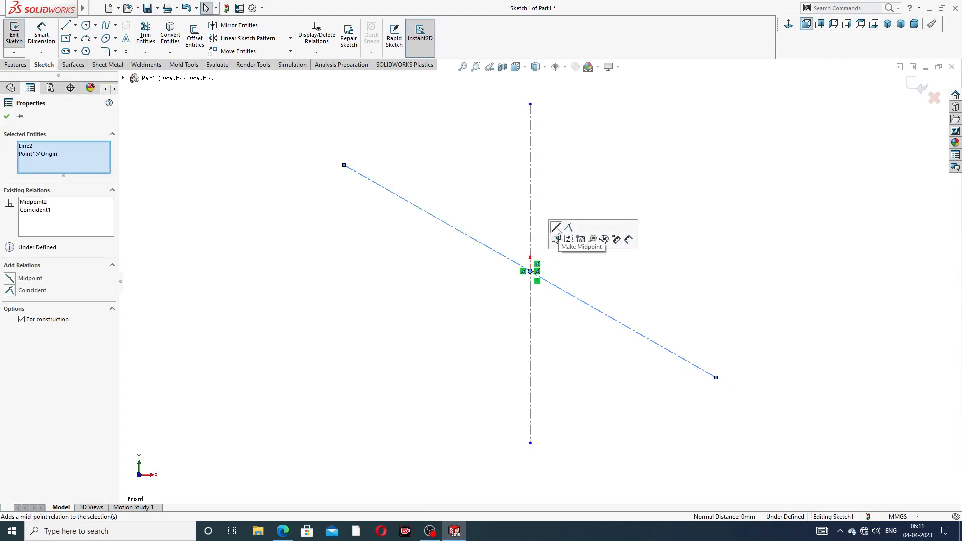
pyautogui.click(609, 248)
pyautogui.scroll(3, 602, 250)
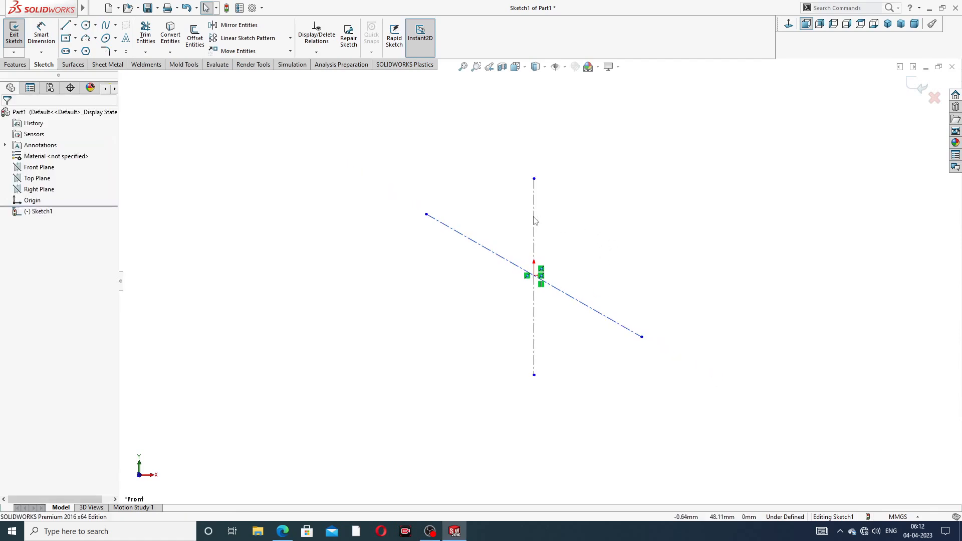
# - Dimension the angle between the vertical and diagonal centerlines as 38°
pyautogui.click(42, 41)
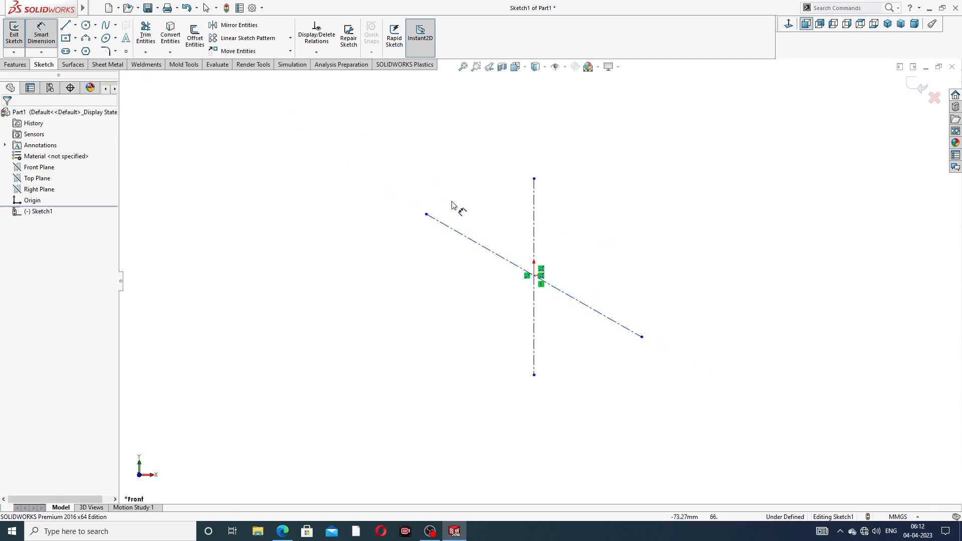
pyautogui.click(533, 239)
pyautogui.click(514, 264)
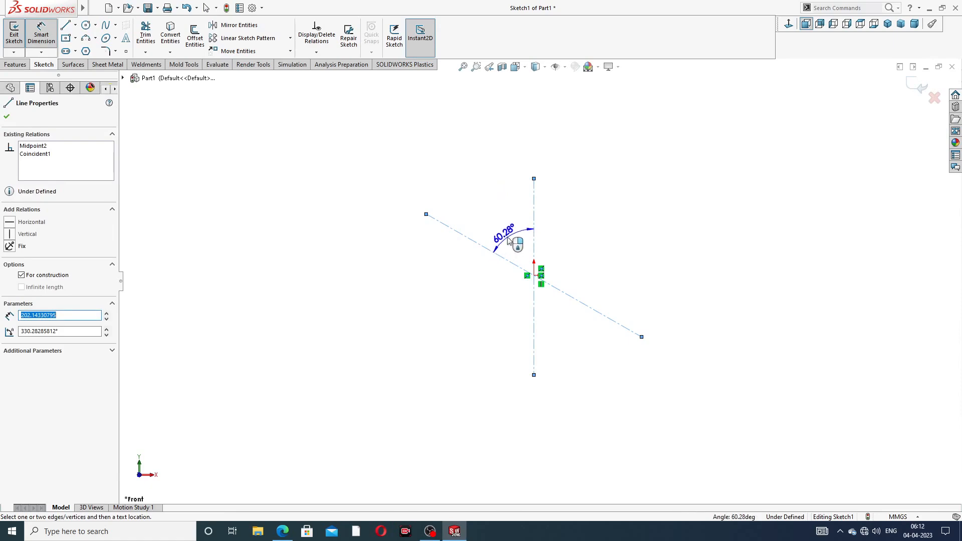
pyautogui.click(508, 238)
pyautogui.write('38')
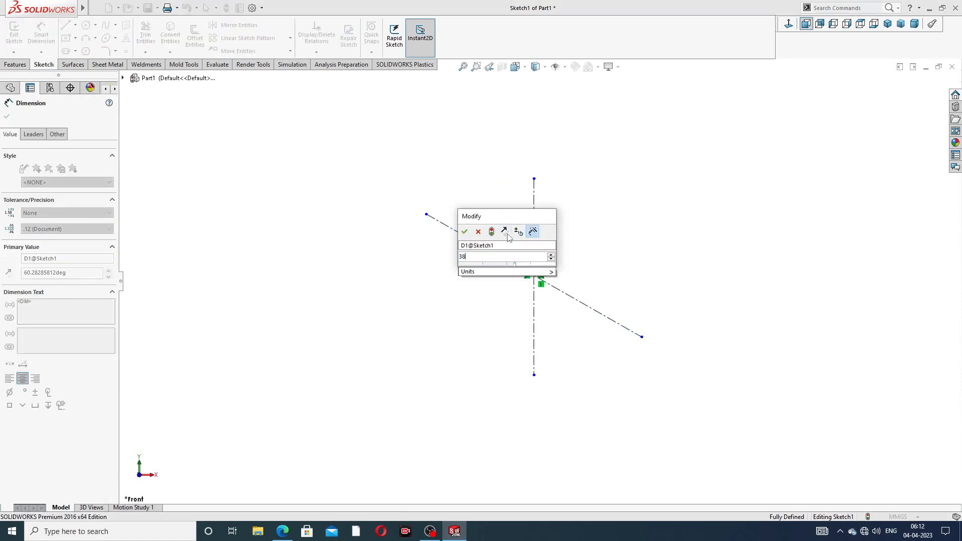
pyautogui.press('Return')
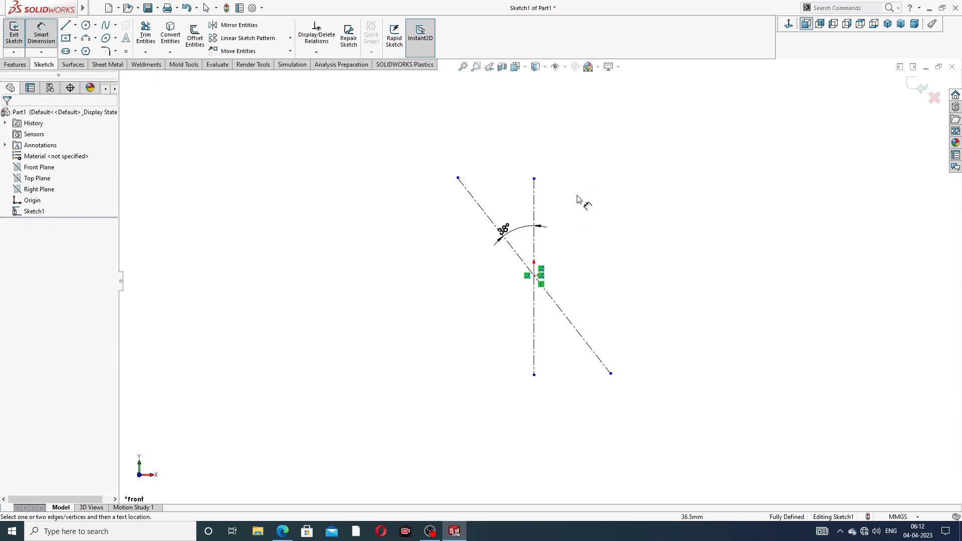
# - Move the 38° dimension between the lines and shorten the diagonal from its top end
pyautogui.rightClick(623, 173)
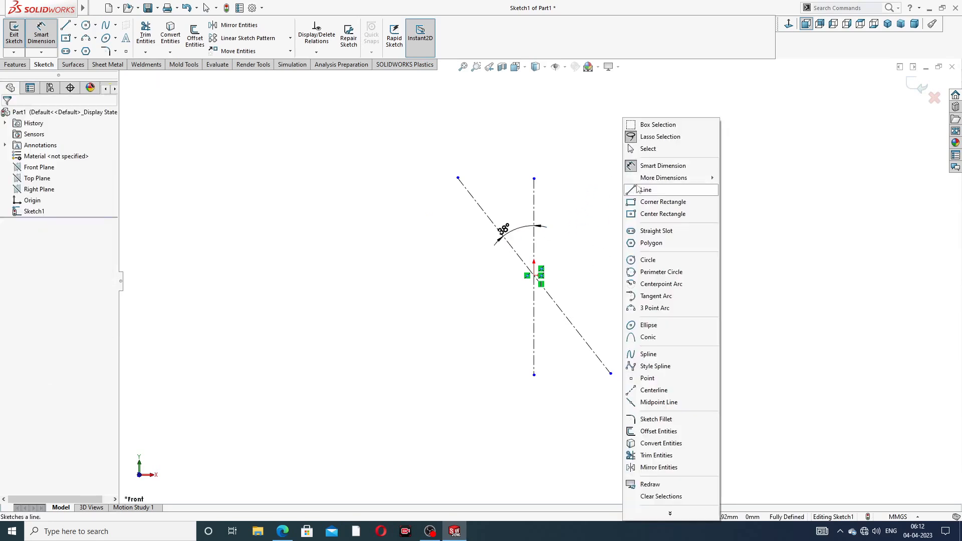
pyautogui.click(647, 146)
pyautogui.moveTo(507, 234); pyautogui.dragTo(516, 218)
pyautogui.click(564, 218)
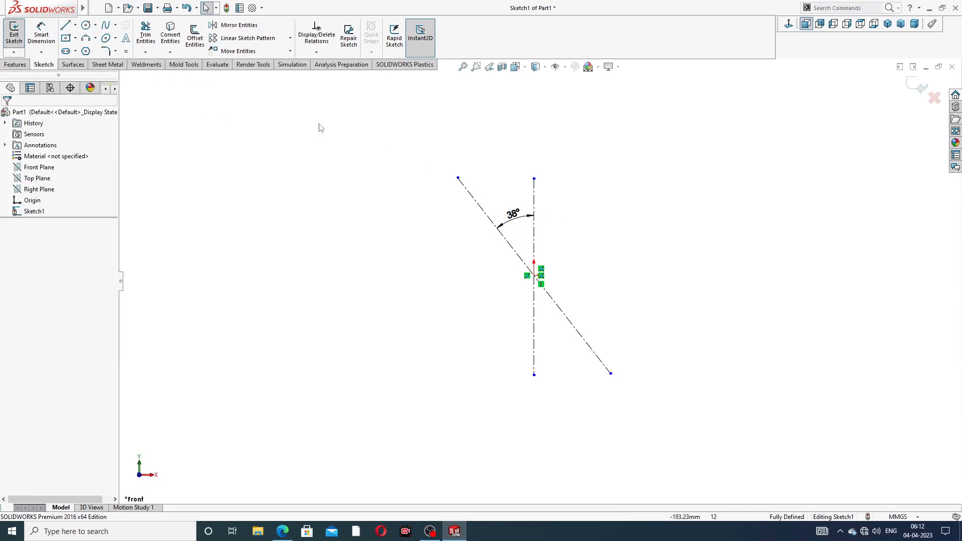
pyautogui.moveTo(458, 179); pyautogui.dragTo(471, 196)
pyautogui.click(564, 193)
pyautogui.scroll(-3, 505, 234)
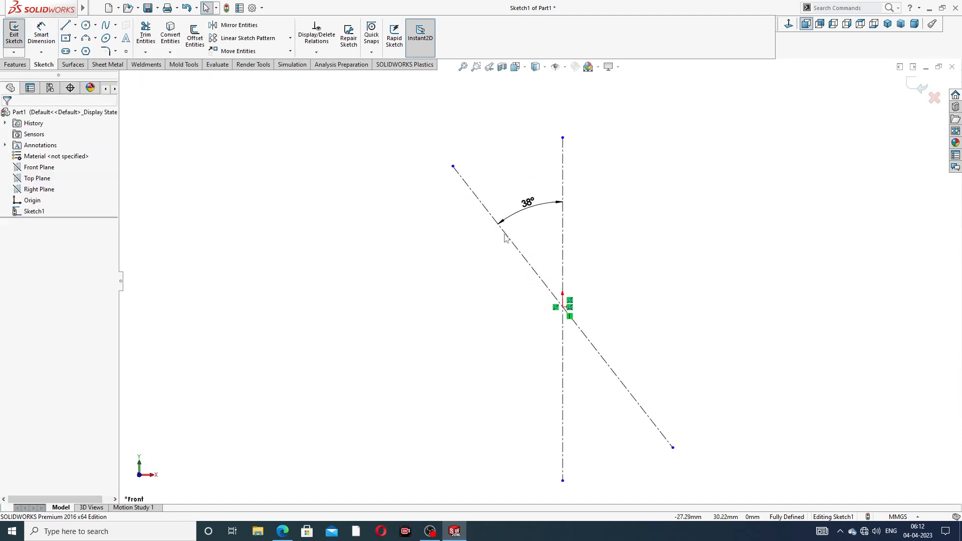
# - Draw the central circle on the centerline intersection
pyautogui.click(87, 26)
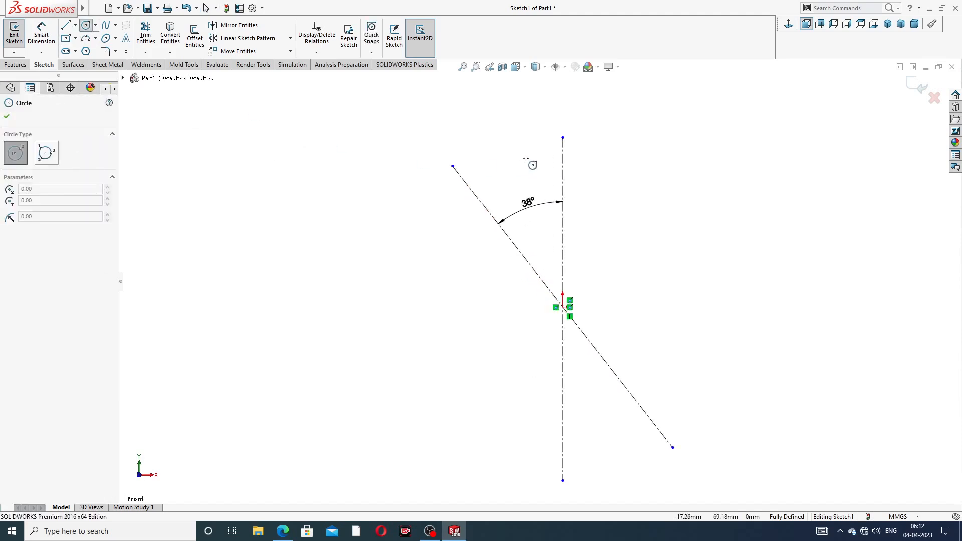
pyautogui.scroll(-2, 563, 308)
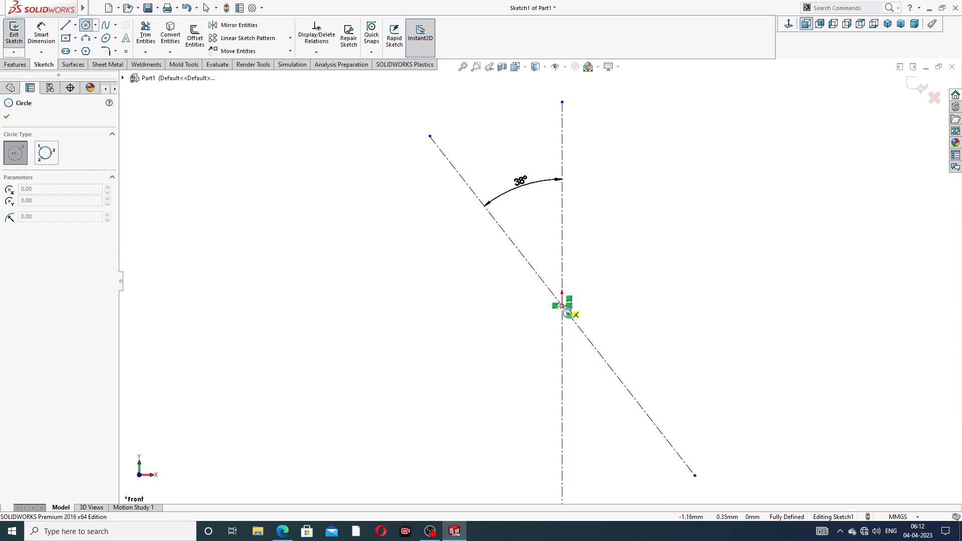
pyautogui.click(562, 304)
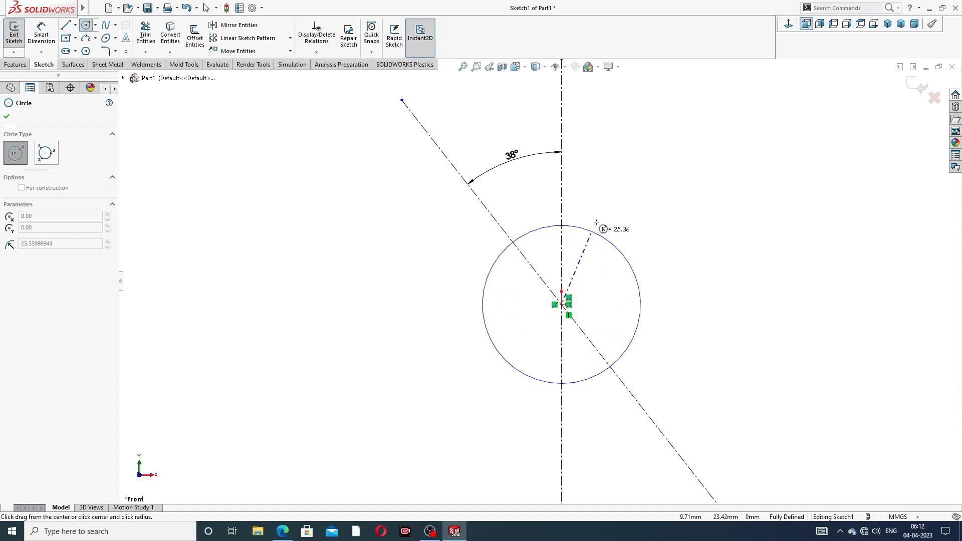
pyautogui.click(604, 222)
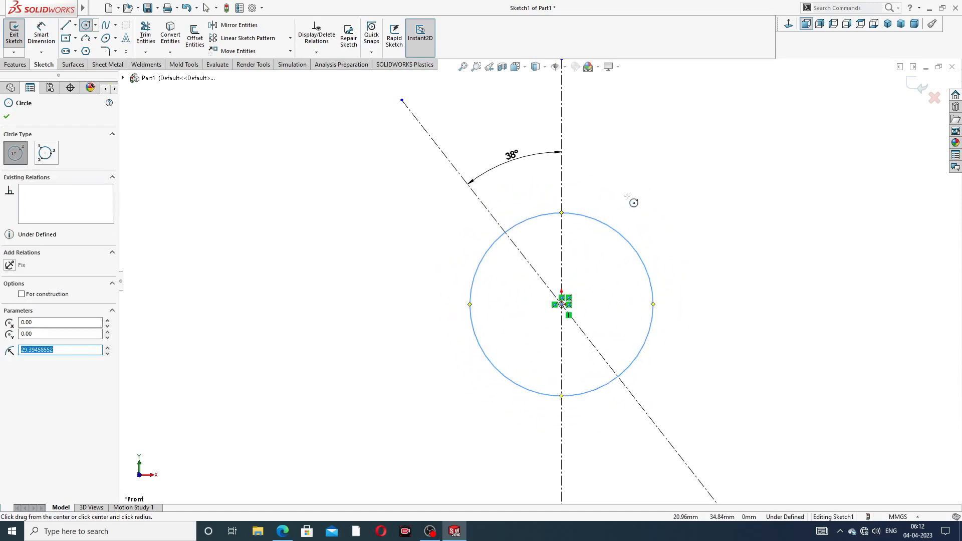
# - Draw small circles at the diagonal line's upper and lower ends
pyautogui.scroll(2, 471, 100)
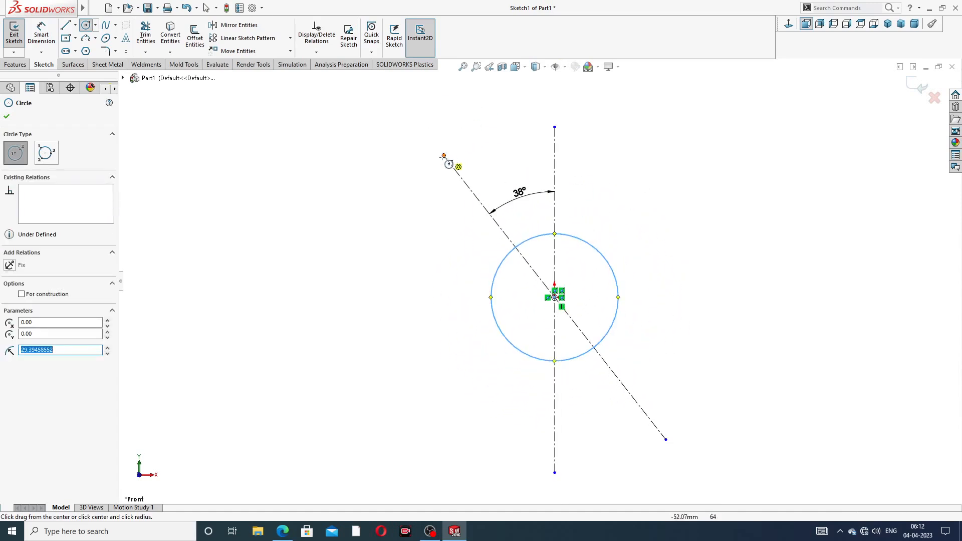
pyautogui.click(444, 156)
pyautogui.click(446, 132)
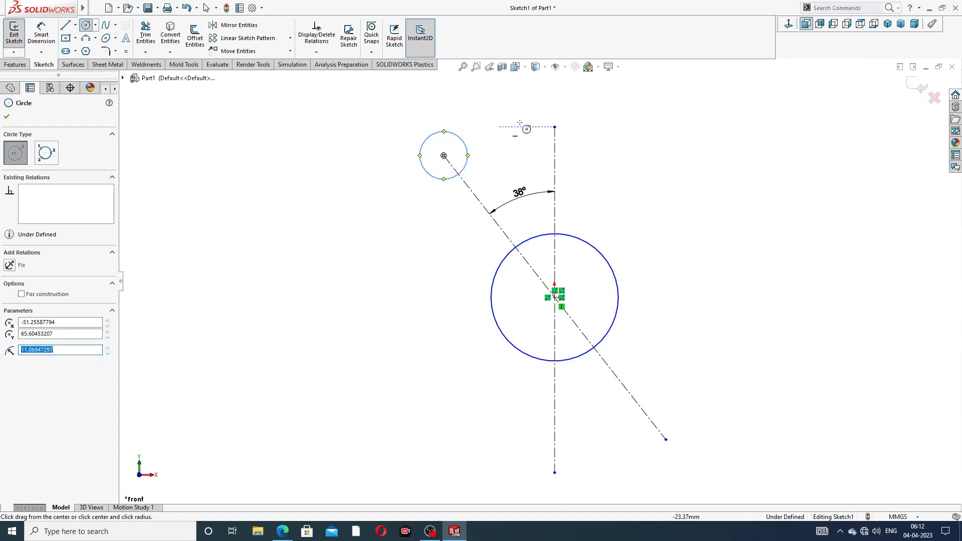
pyautogui.rightClick(585, 128)
pyautogui.click(740, 175)
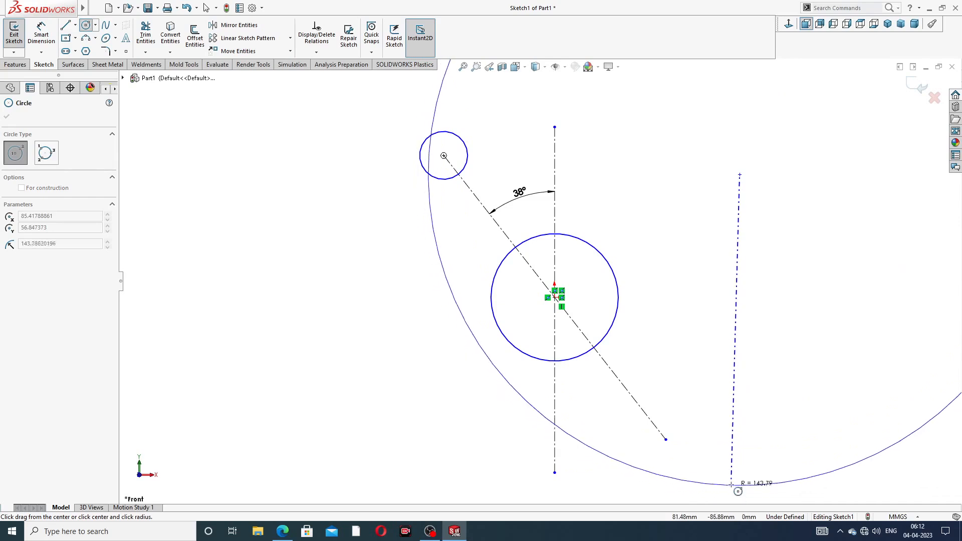
pyautogui.press('Escape')
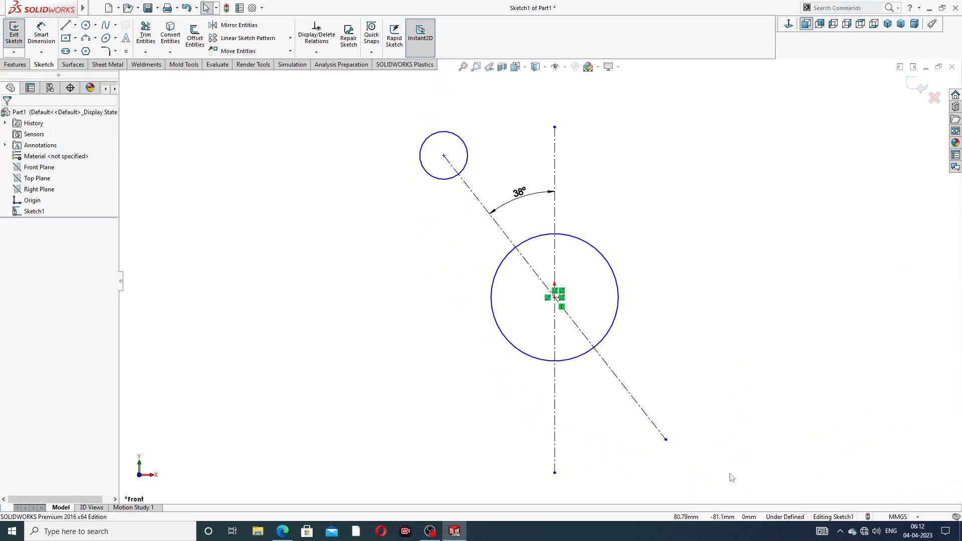
pyautogui.scroll(2, 712, 454)
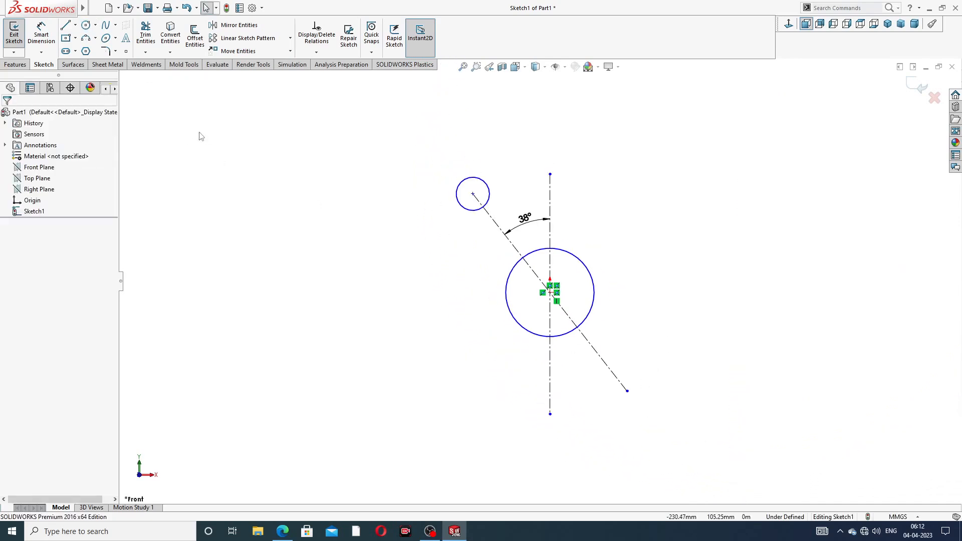
pyautogui.click(86, 26)
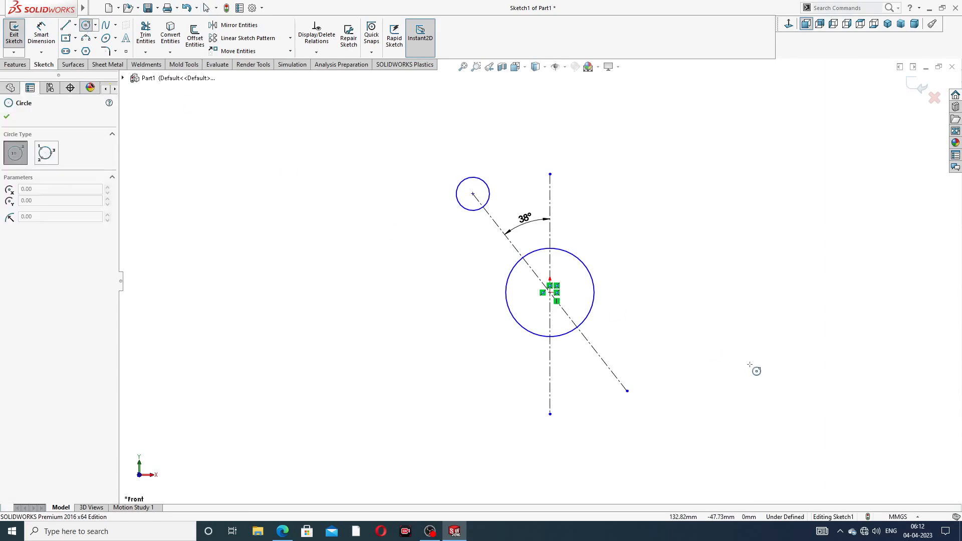
pyautogui.click(627, 390)
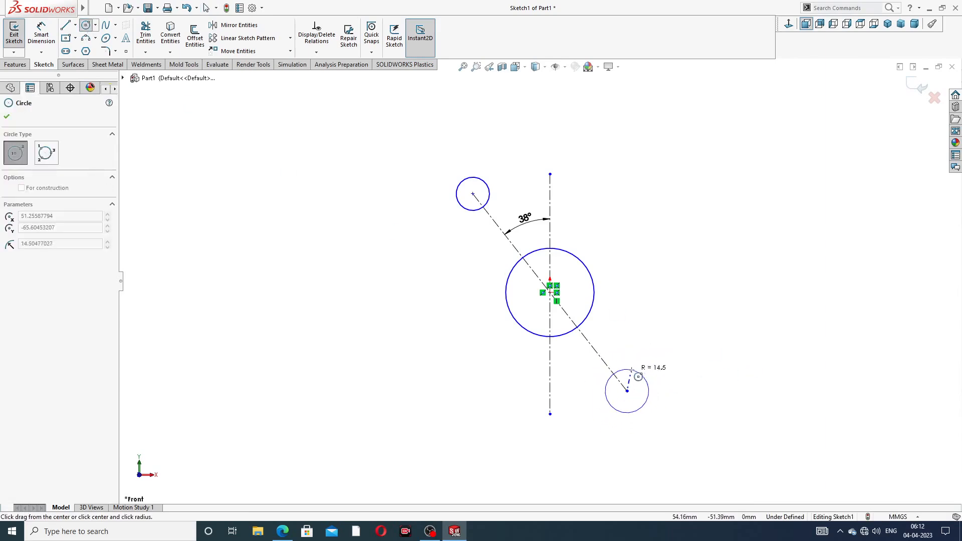
pyautogui.click(641, 376)
pyautogui.rightClick(689, 166)
pyautogui.click(690, 176)
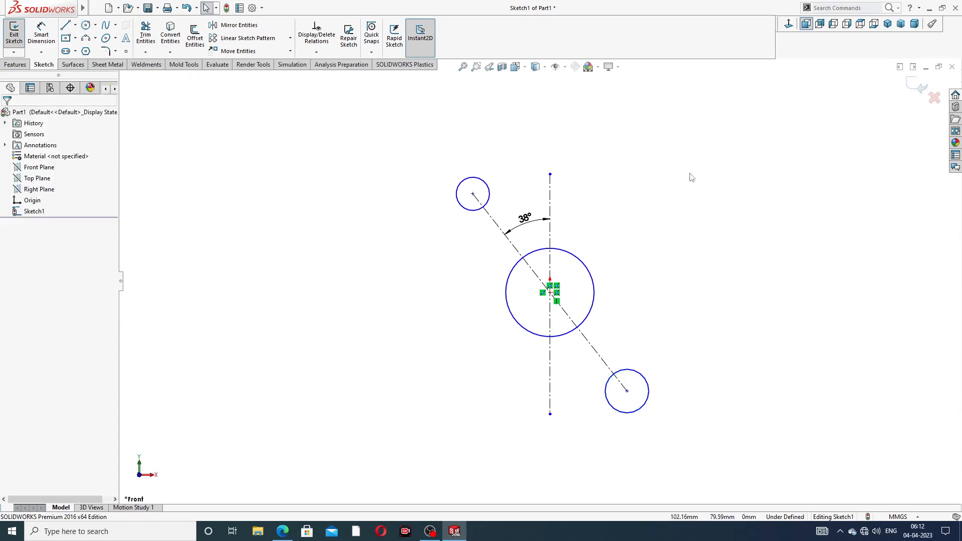
# - Give the upper and lower small circles an Equal relation
pyautogui.click(490, 196)
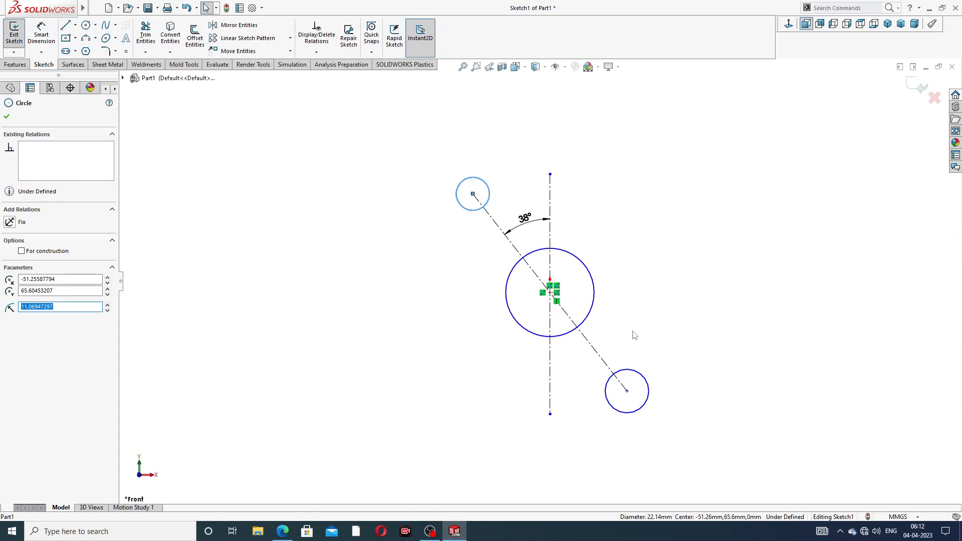
pyautogui.keyDown('ctrl'); pyautogui.click(644, 380); pyautogui.keyUp('ctrl')
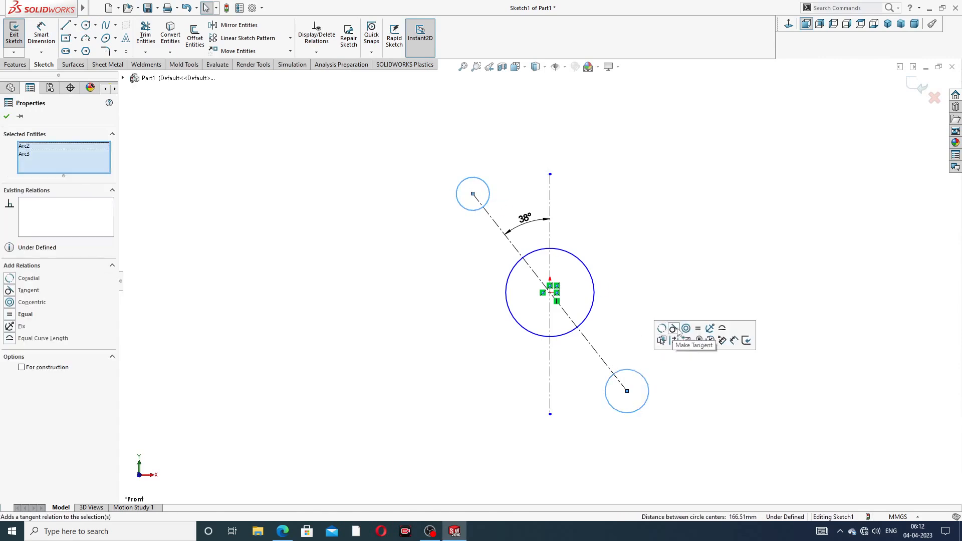
pyautogui.click(698, 329)
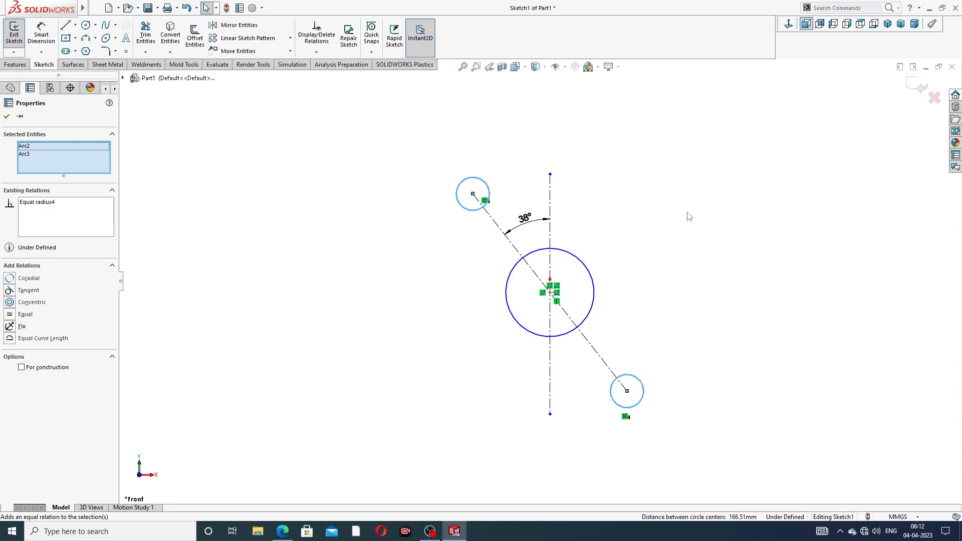
pyautogui.click(660, 182)
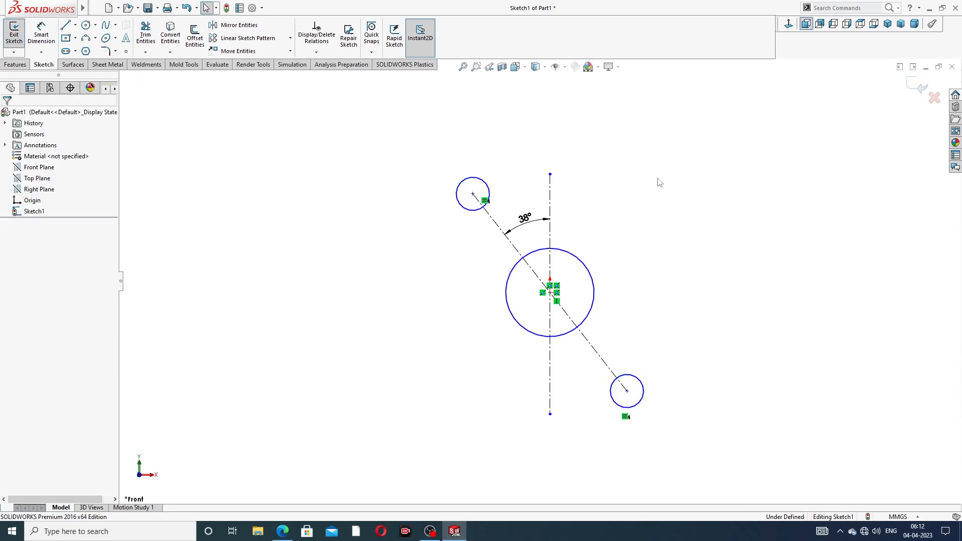
# - Draw two lines from the upper small circle tangent to both sides of the big circle
pyautogui.click(68, 27)
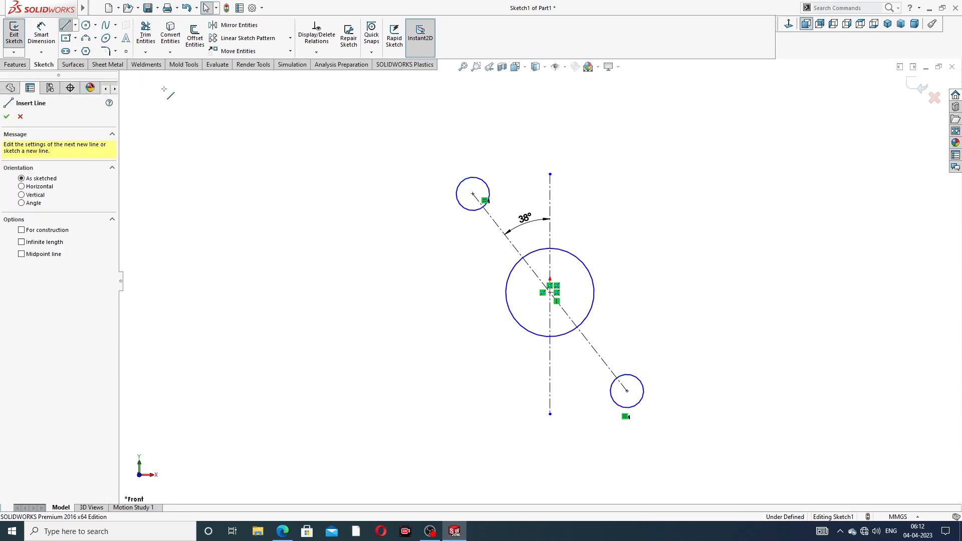
pyautogui.click(462, 207)
pyautogui.click(510, 310)
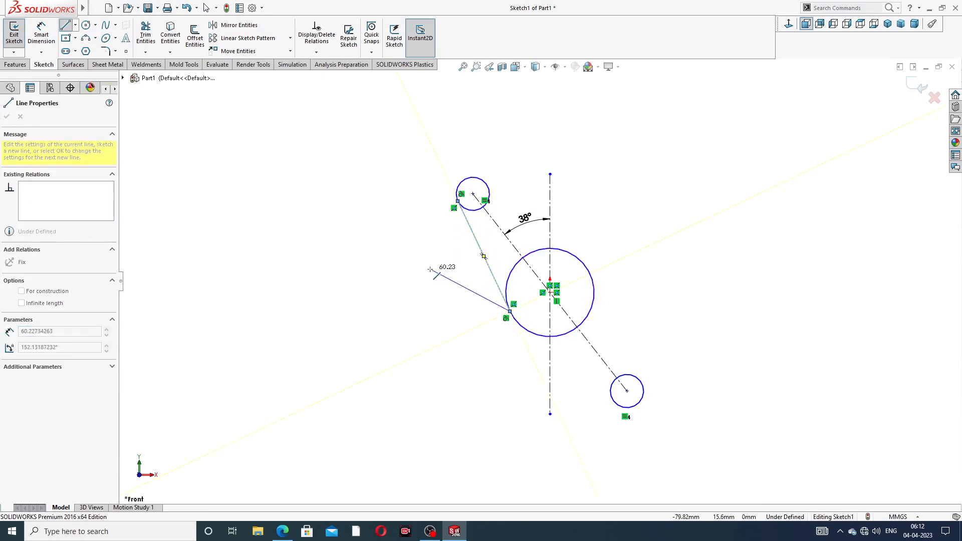
pyautogui.rightClick(430, 270)
pyautogui.click(458, 276)
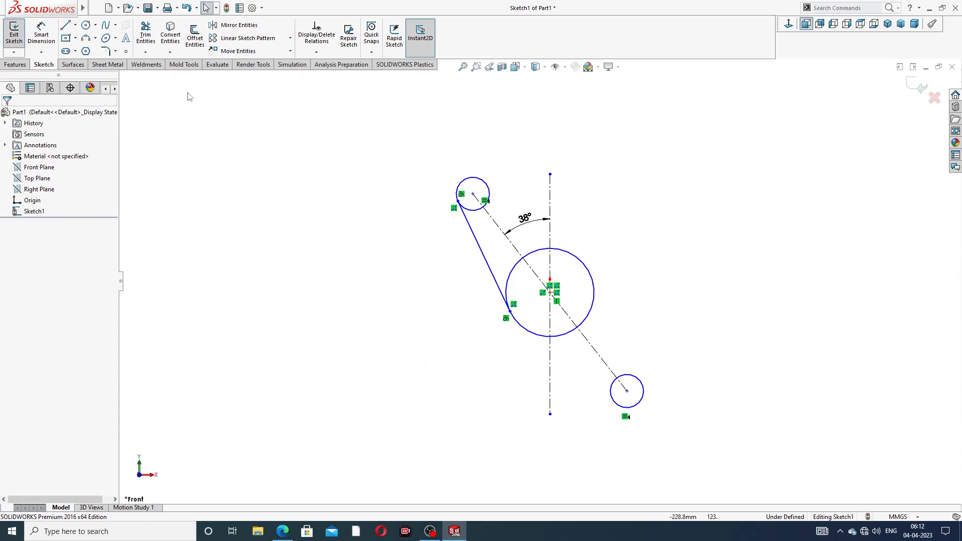
pyautogui.click(68, 27)
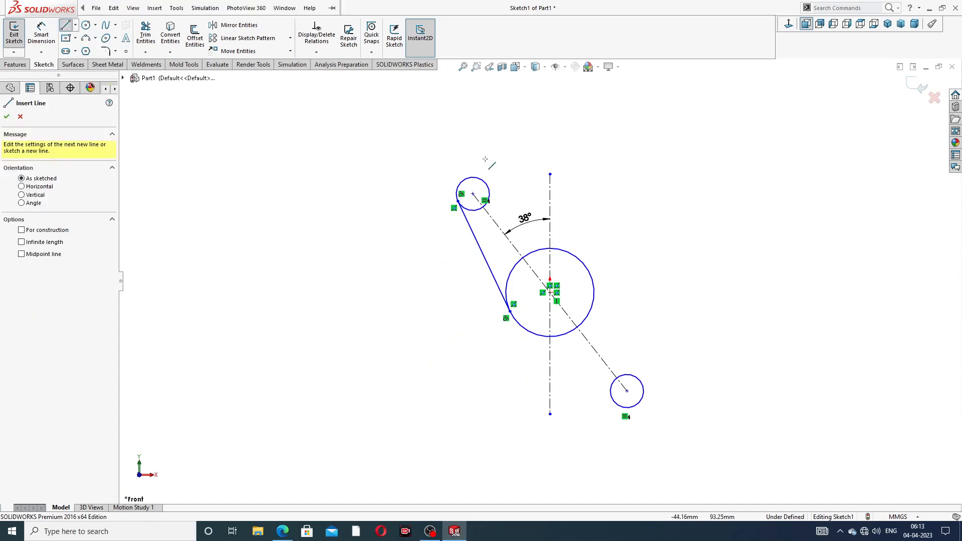
pyautogui.click(484, 180)
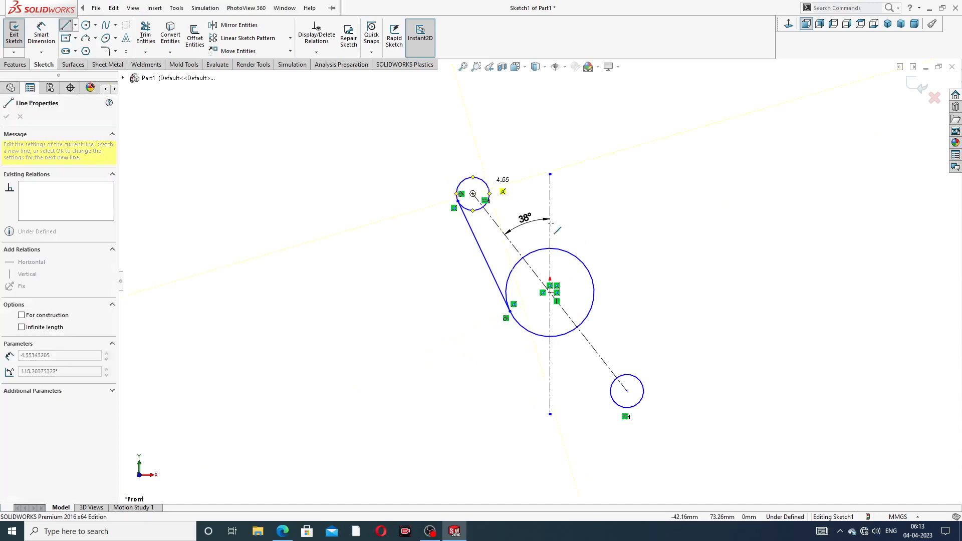
pyautogui.click(579, 258)
pyautogui.rightClick(635, 219)
pyautogui.click(649, 225)
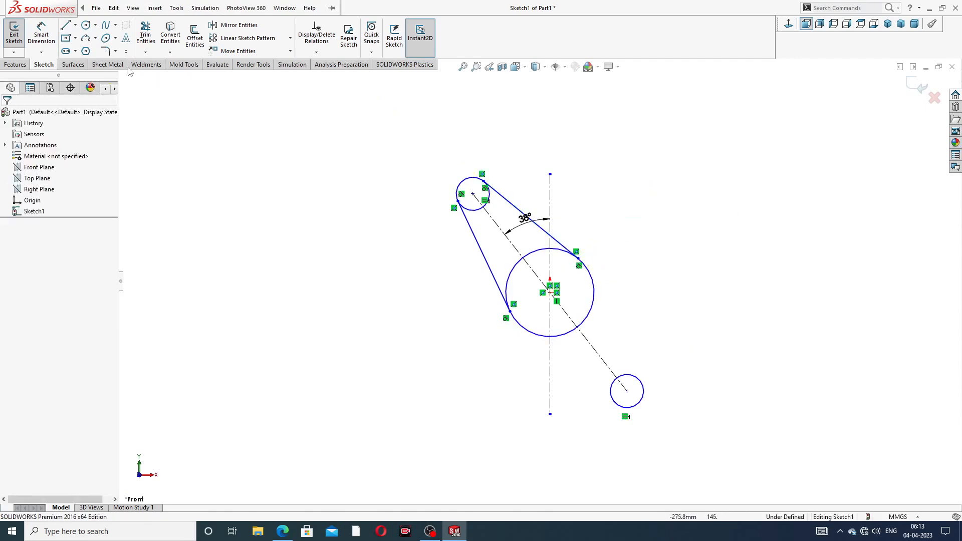
# - Draw two lines from the big circle tangent to the lower small circle
pyautogui.click(66, 26)
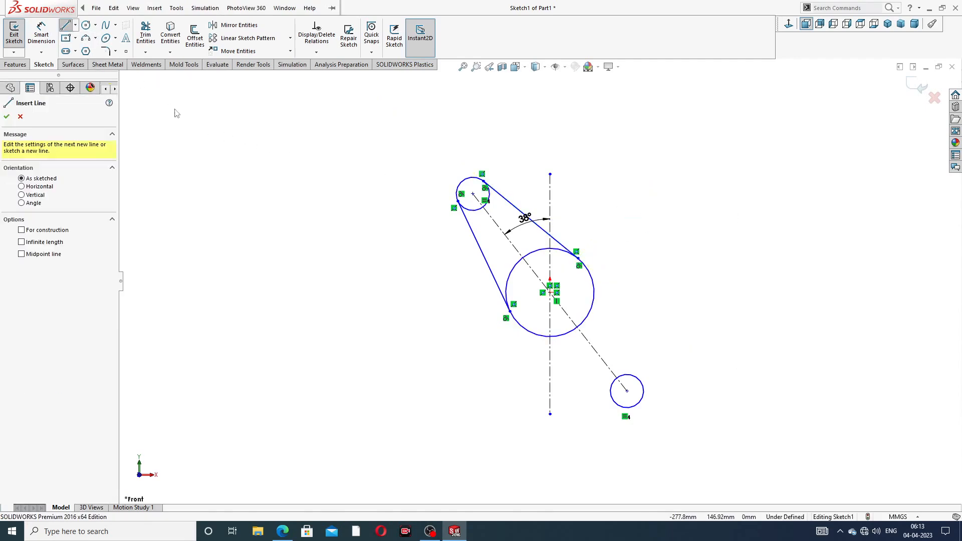
pyautogui.click(593, 297)
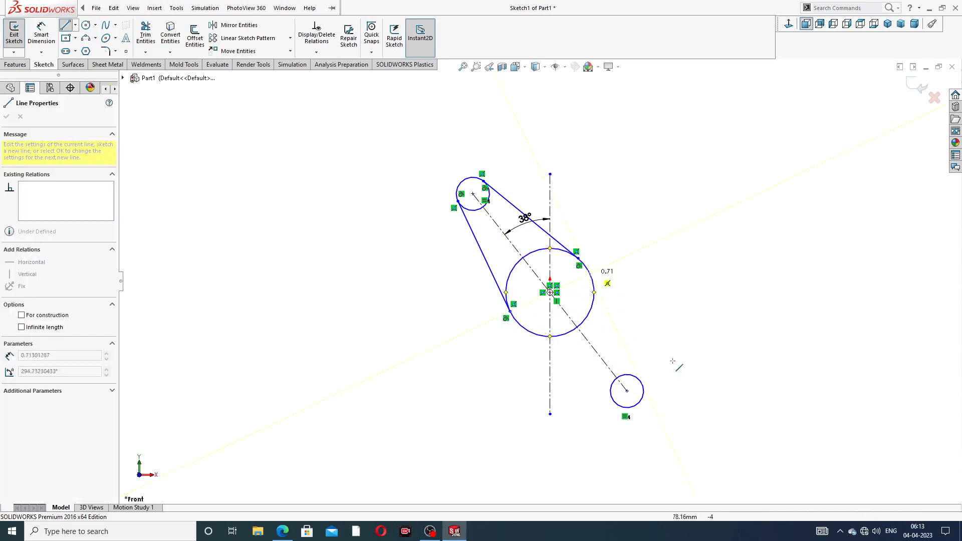
pyautogui.click(640, 381)
pyautogui.rightClick(630, 223)
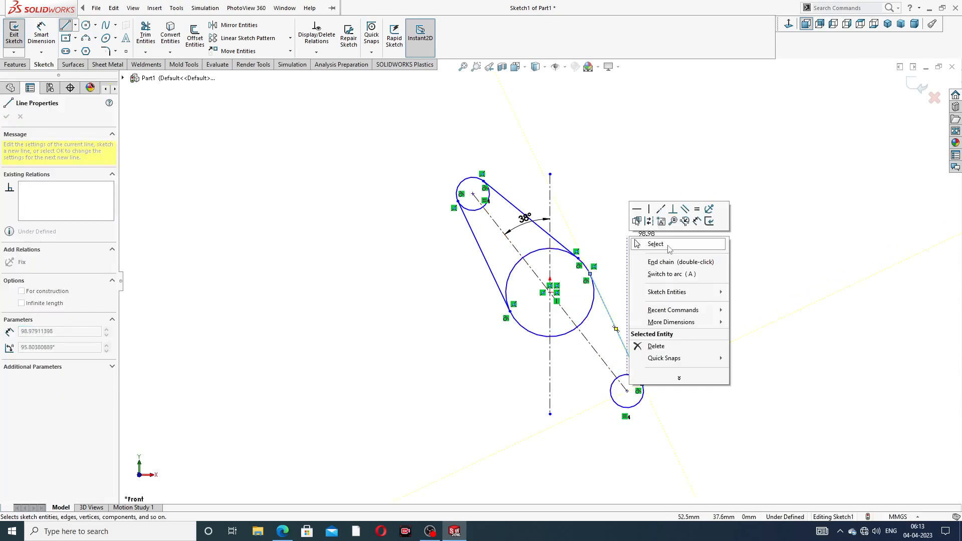
pyautogui.click(644, 231)
pyautogui.click(65, 26)
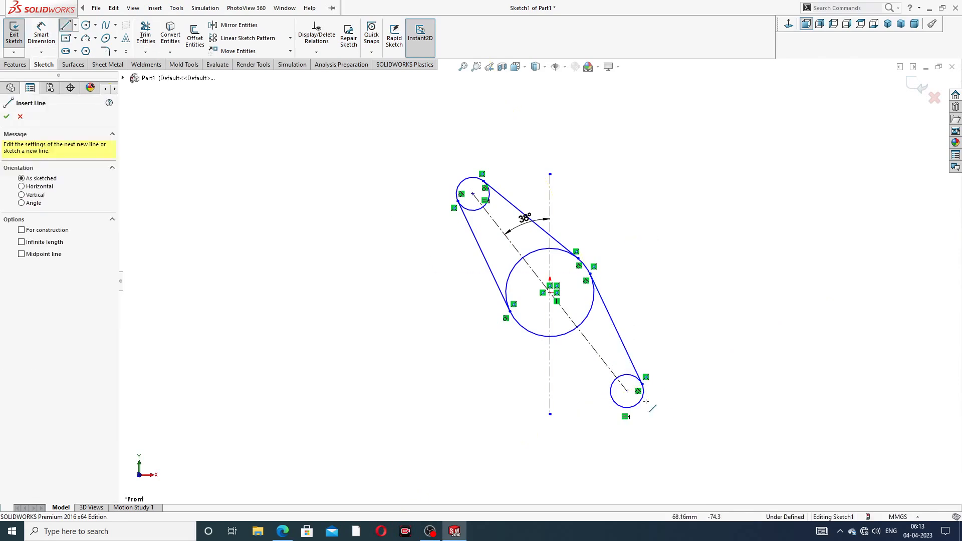
pyautogui.click(539, 334)
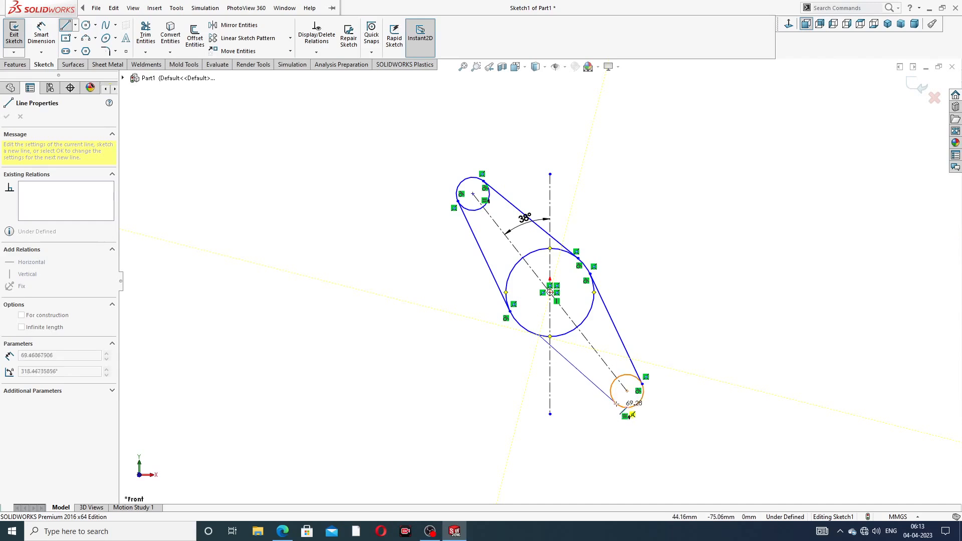
pyautogui.click(617, 401)
pyautogui.rightClick(678, 254)
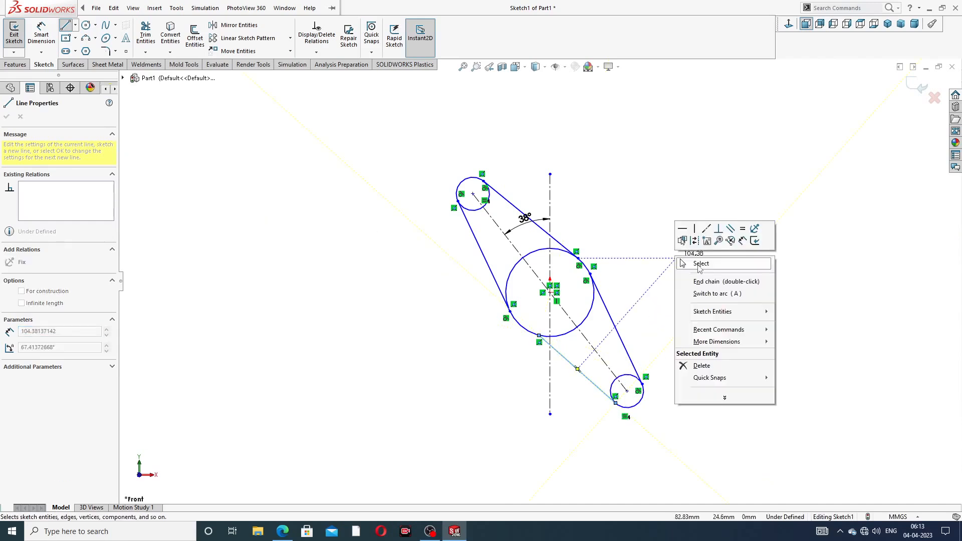
pyautogui.click(700, 262)
pyautogui.scroll(-2, 601, 309)
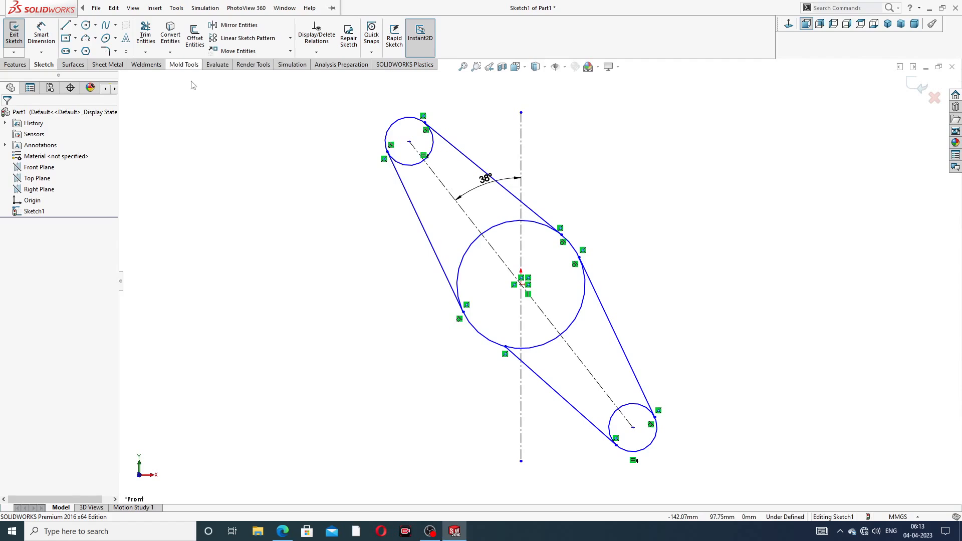
pyautogui.click(282, 531)
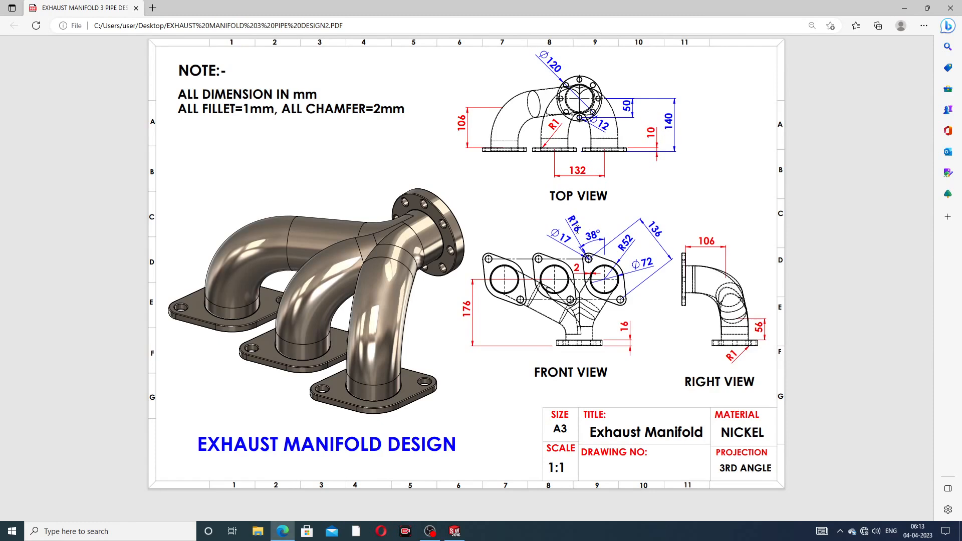
pyautogui.click(283, 530)
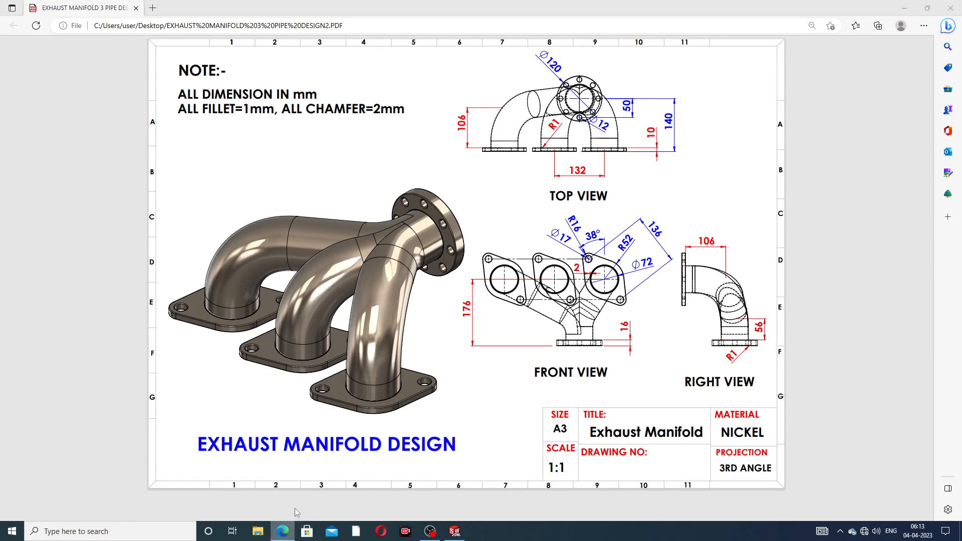
pyautogui.click(44, 39)
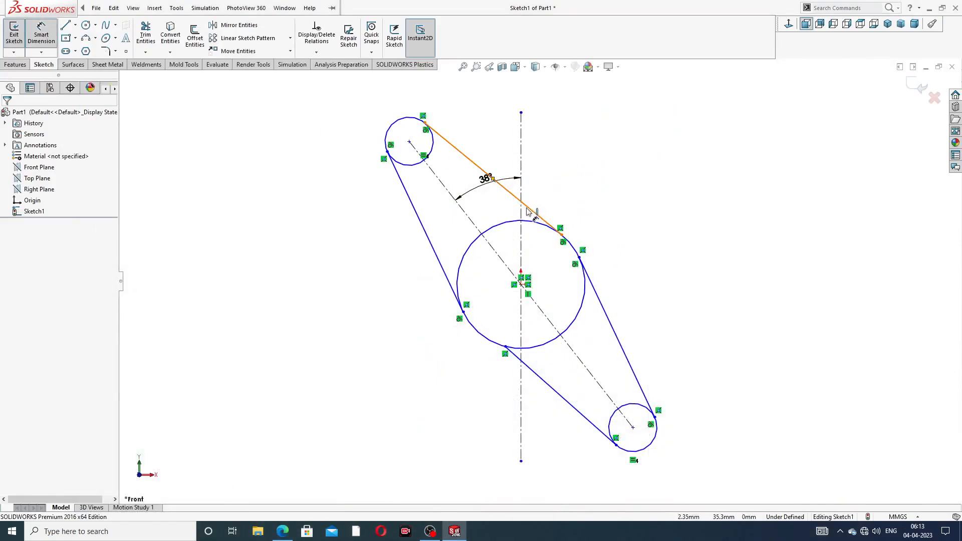
# - Set the distance between the small circle centres to 136
pyautogui.click(410, 142)
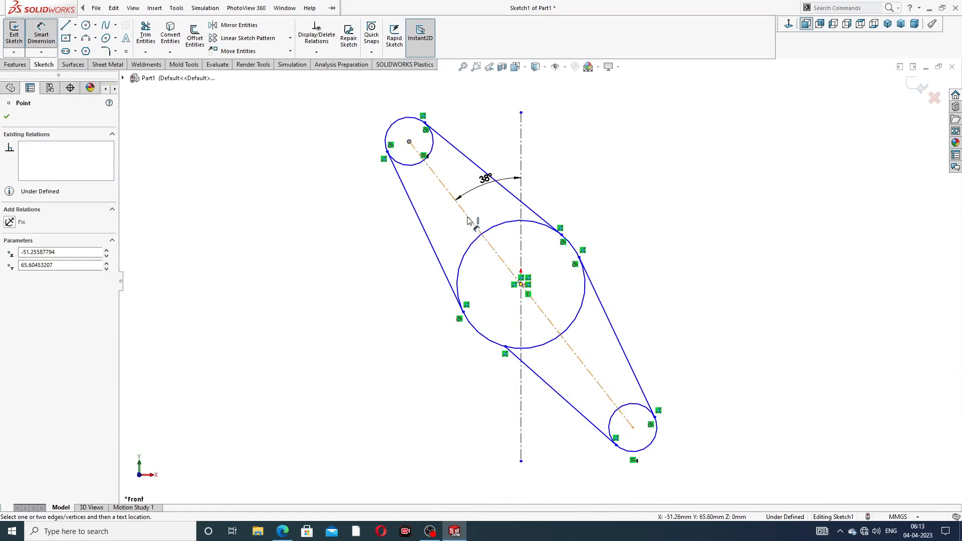
pyautogui.click(633, 429)
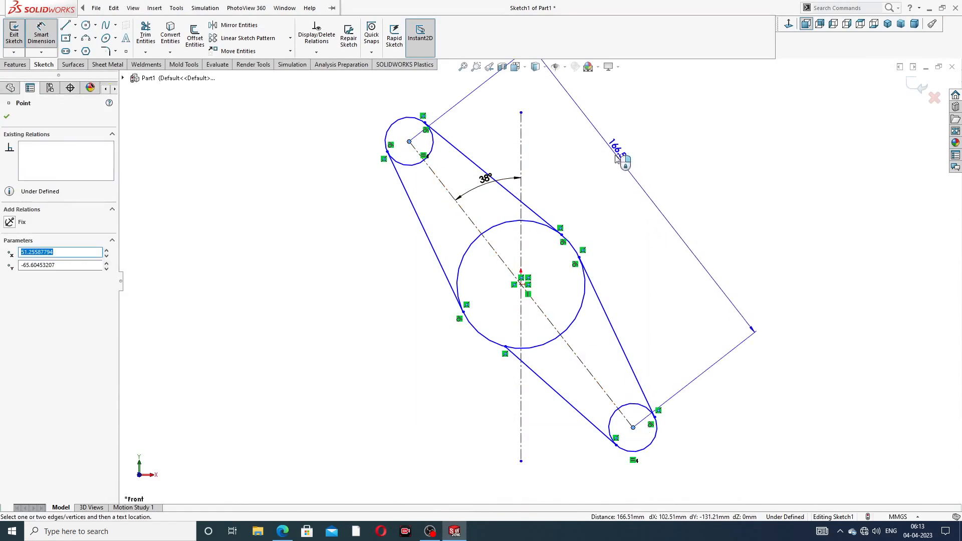
pyautogui.click(618, 168)
pyautogui.write('1')
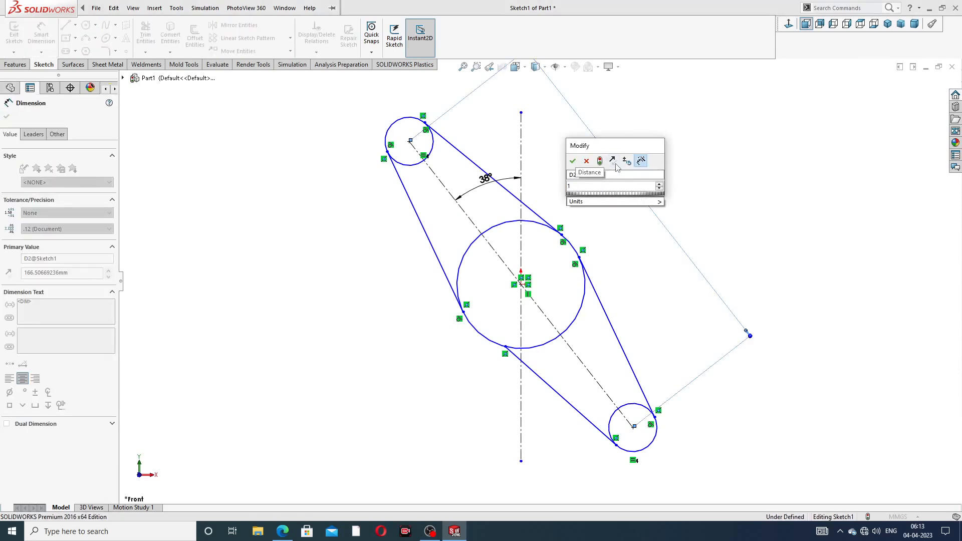
pyautogui.write('36')
pyautogui.press('Return')
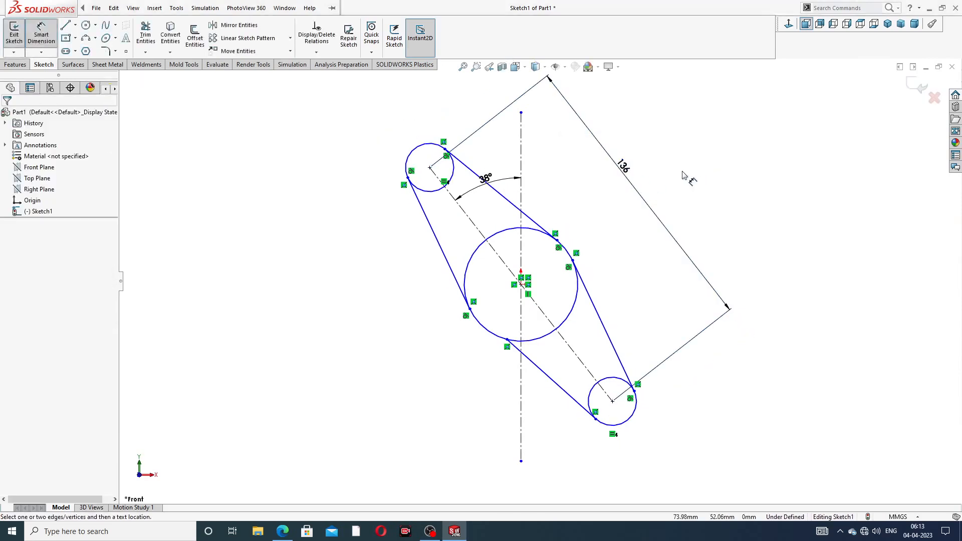
pyautogui.scroll(2, 683, 172)
# - Set the small circle diameter to 32 and the middle circle diameter to 104
pyautogui.click(458, 188)
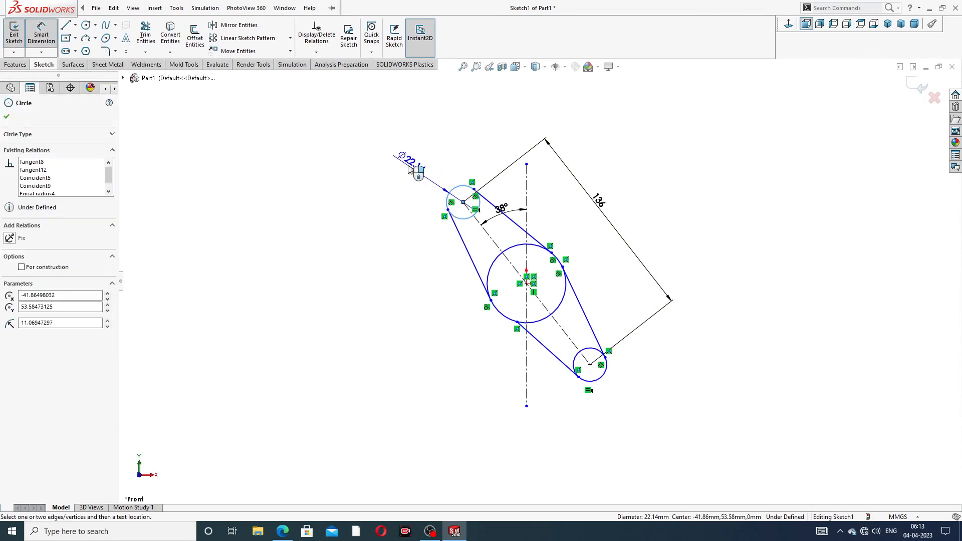
pyautogui.click(410, 169)
pyautogui.write('32')
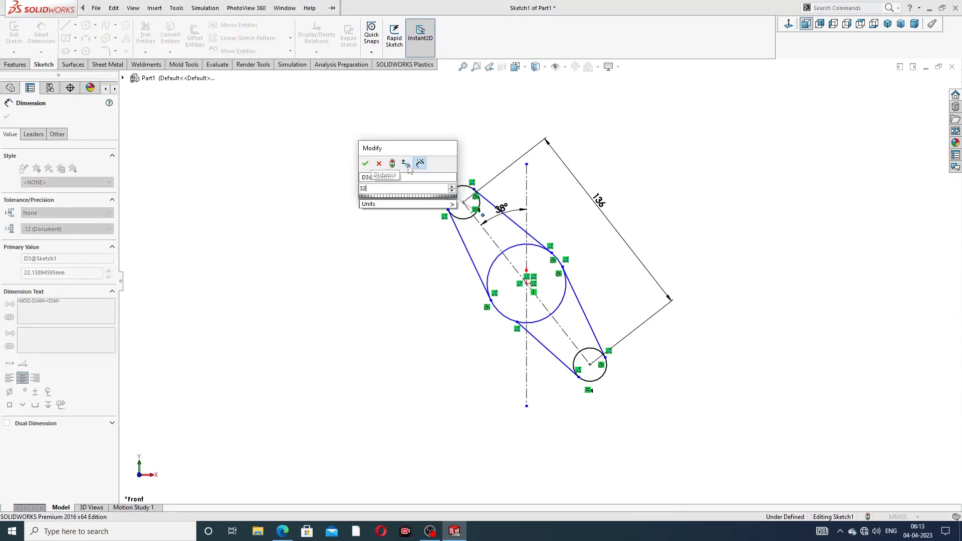
pyautogui.press('Return')
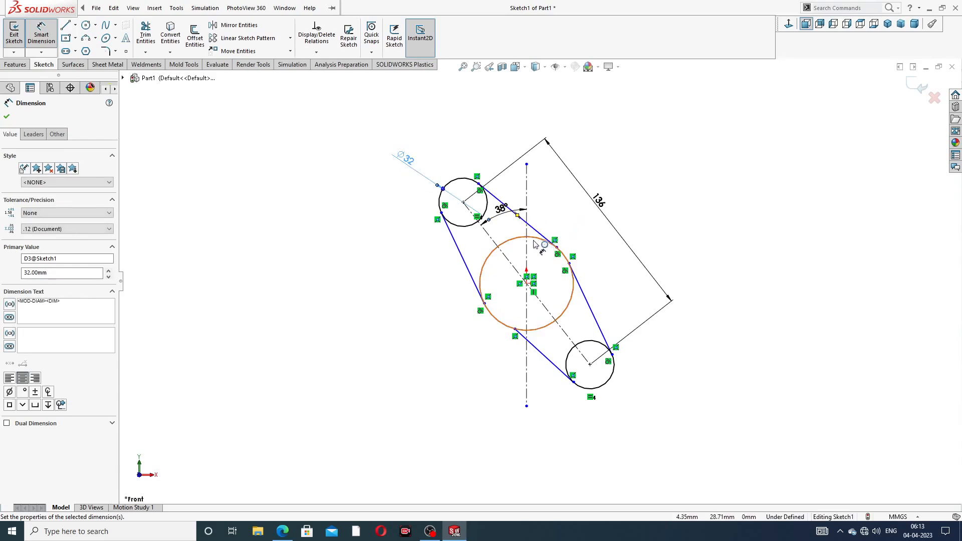
pyautogui.click(534, 244)
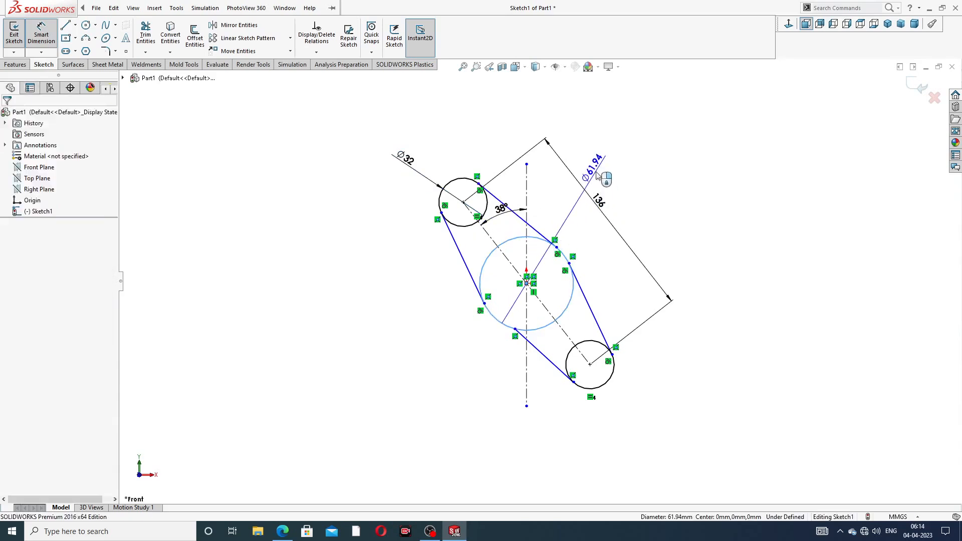
pyautogui.click(597, 174)
pyautogui.write('10')
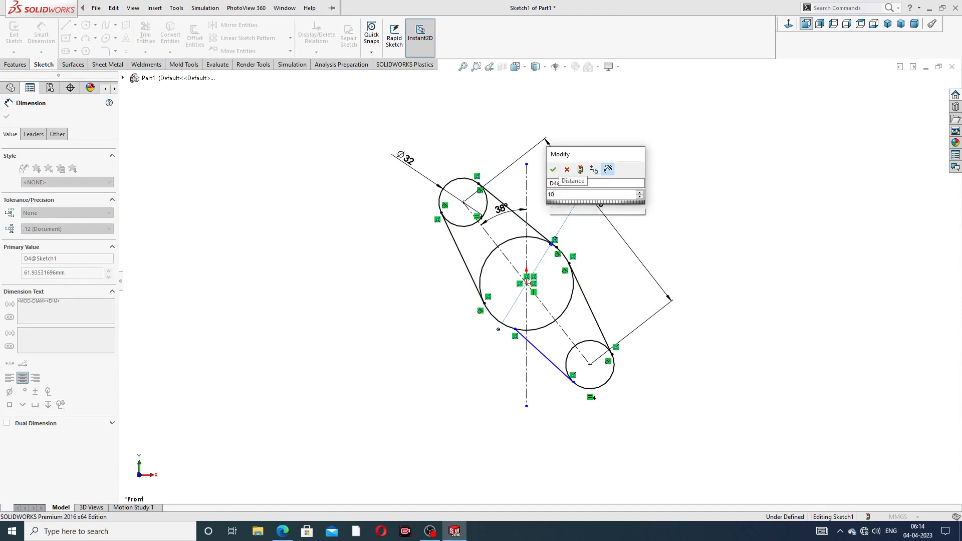
pyautogui.write('4')
pyautogui.press('Return')
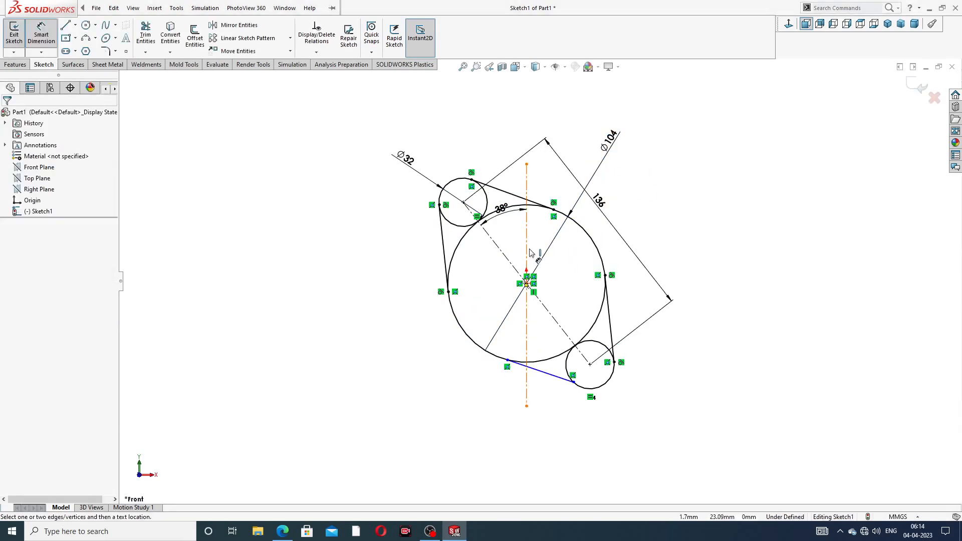
pyautogui.scroll(-2, 530, 252)
# - Move the 38° angle dimension up out of the way
pyautogui.rightClick(681, 166)
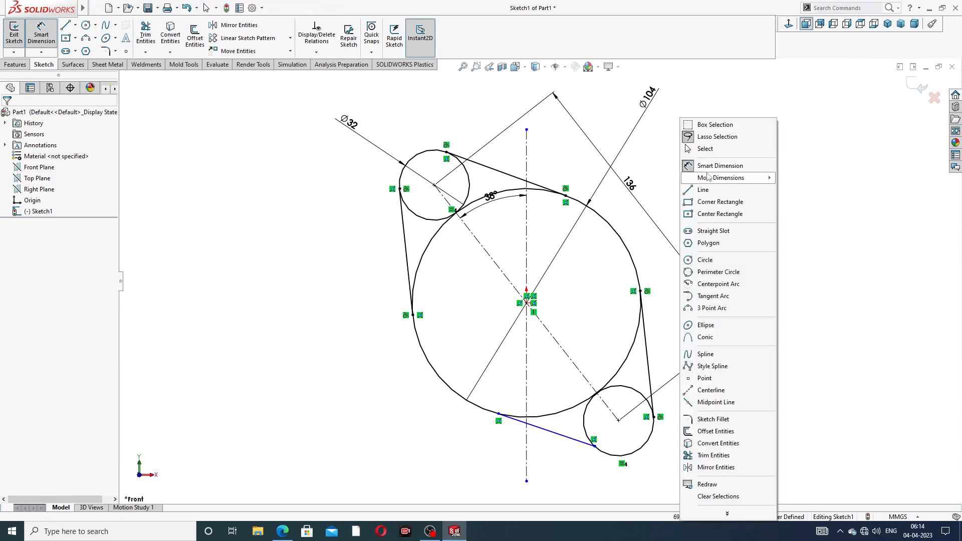
pyautogui.click(708, 149)
pyautogui.moveTo(488, 201); pyautogui.dragTo(488, 161)
pyautogui.click(687, 176)
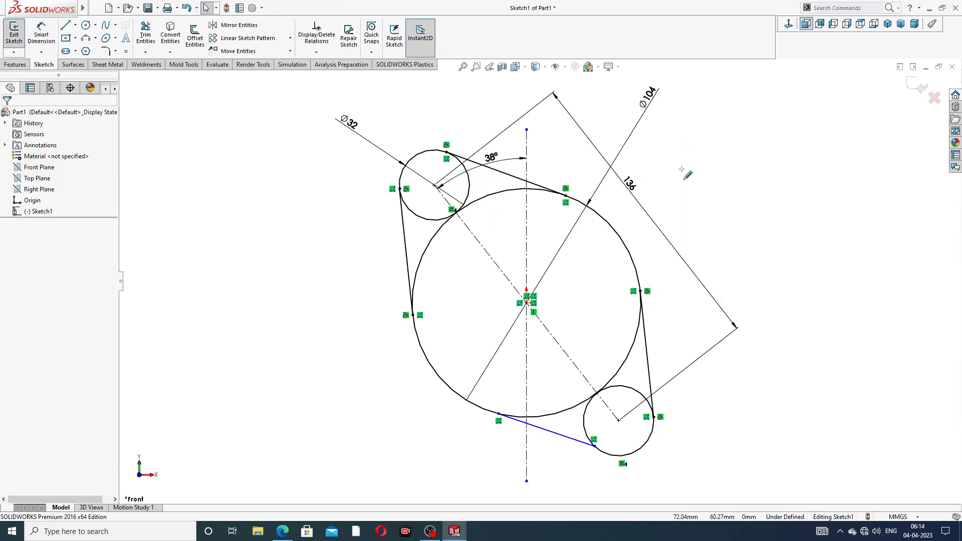
pyautogui.scroll(-2, 419, 162)
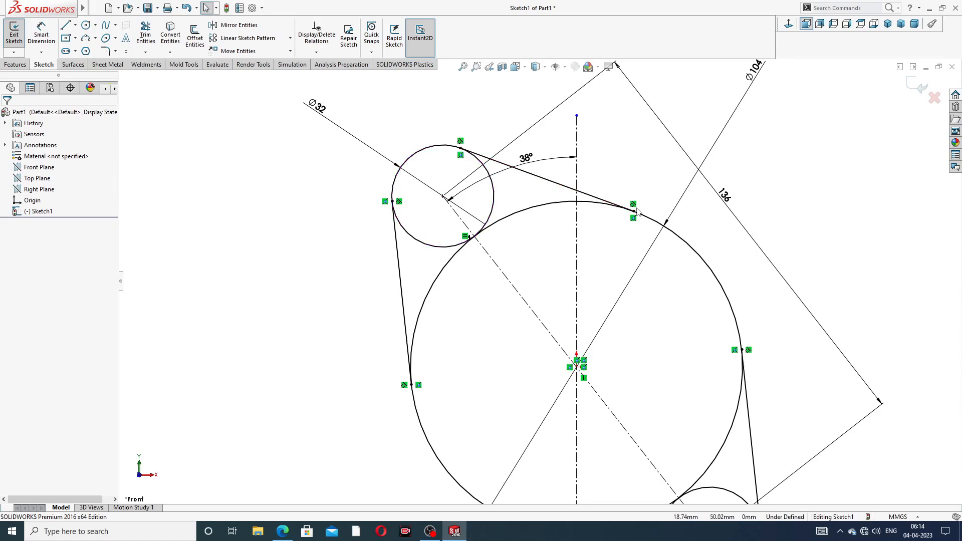
# - Make the lower connecting line tangent to the large circle
pyautogui.press('f')
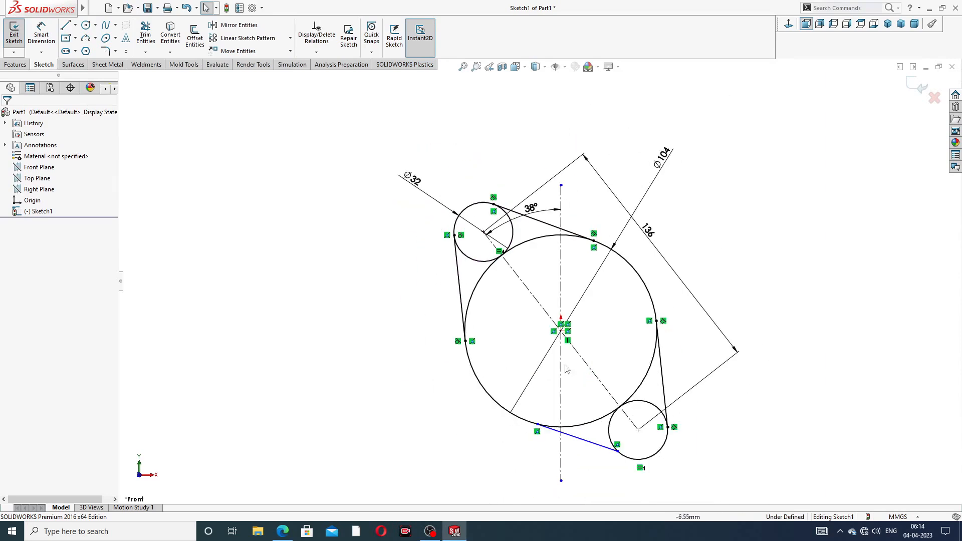
pyautogui.scroll(-3, 619, 437)
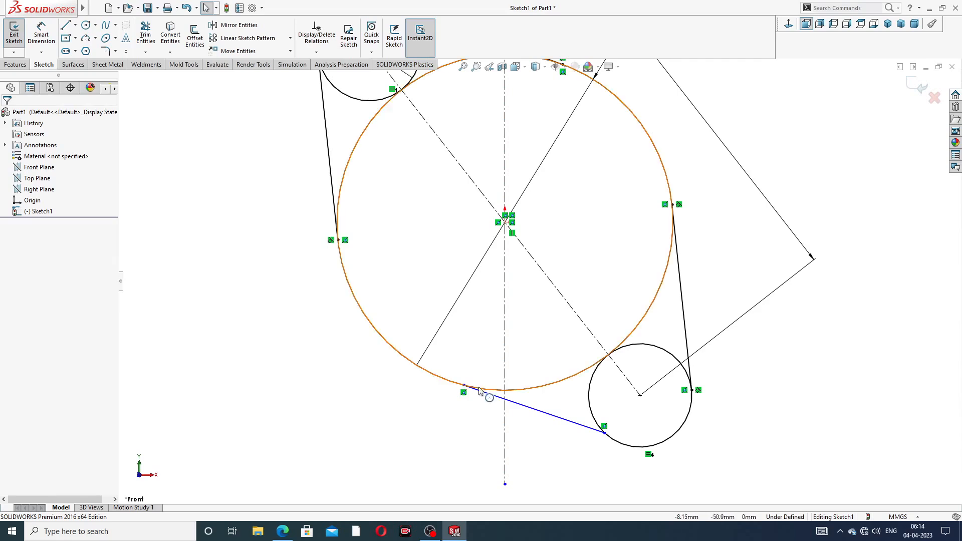
pyautogui.click(500, 392)
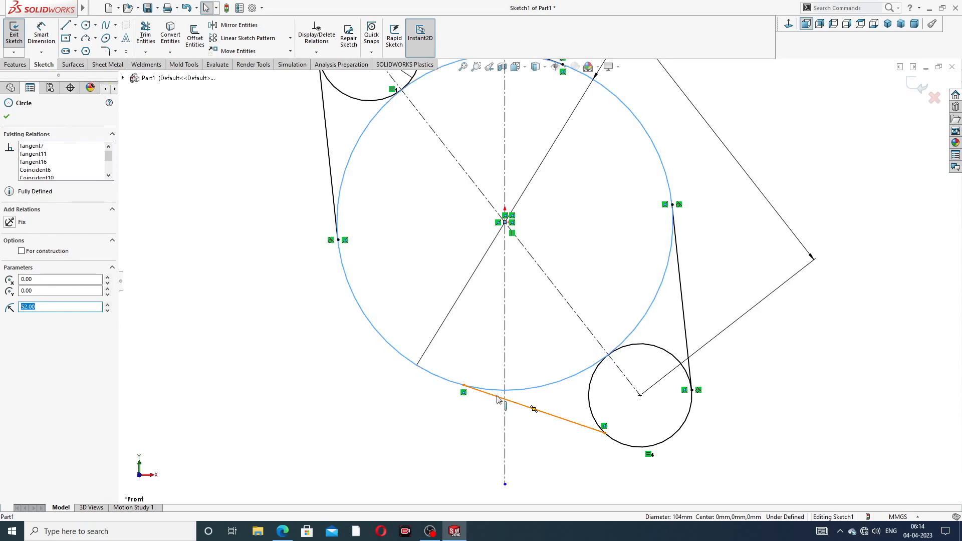
pyautogui.keyDown('ctrl'); pyautogui.click(499, 400); pyautogui.keyUp('ctrl')
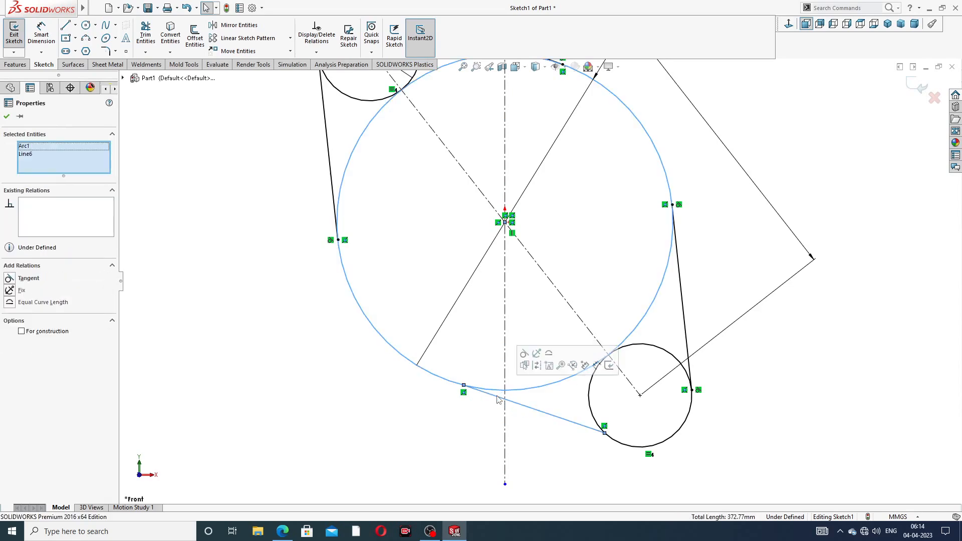
pyautogui.click(525, 354)
pyautogui.click(419, 432)
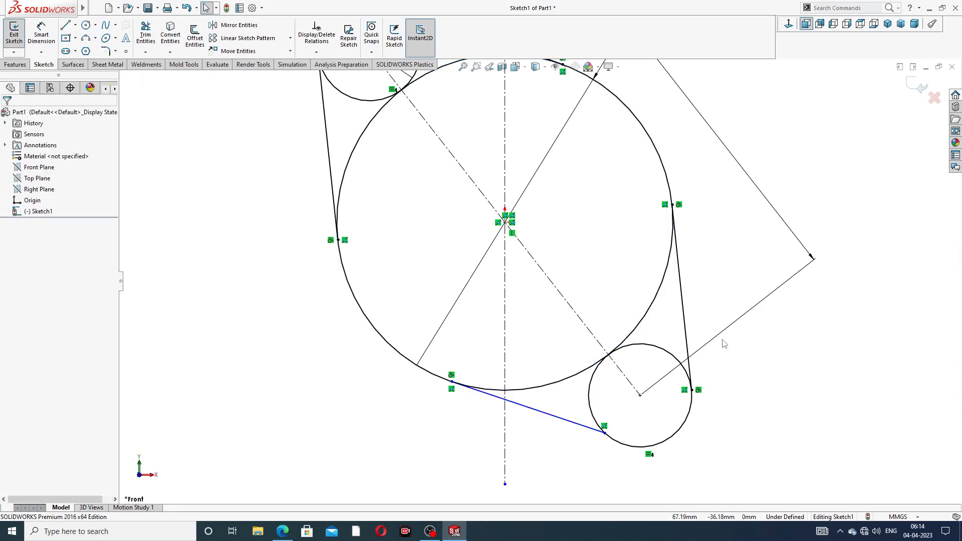
# - Make the lower connecting line tangent to the lower small circle too
pyautogui.click(584, 430)
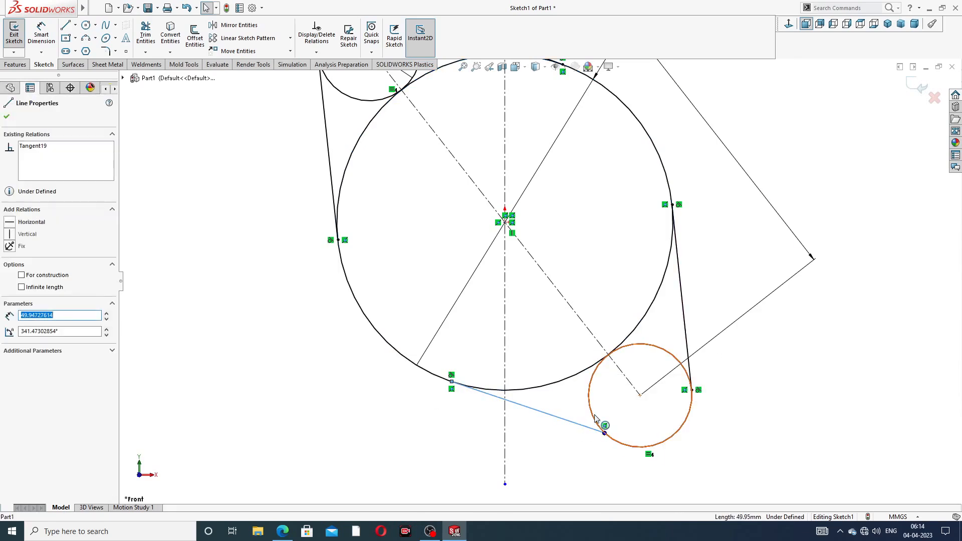
pyautogui.keyDown('ctrl'); pyautogui.click(596, 420); pyautogui.keyUp('ctrl')
pyautogui.click(626, 379)
pyautogui.click(740, 412)
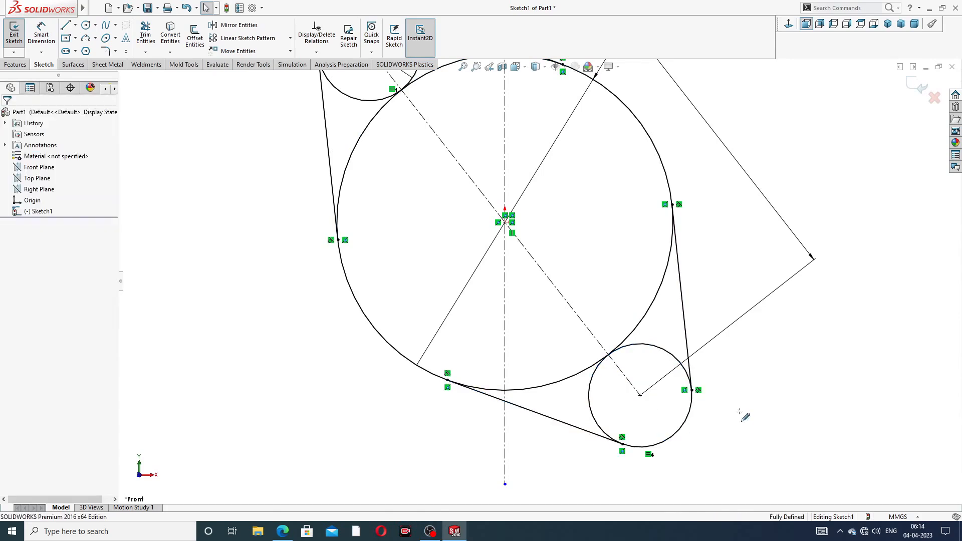
pyautogui.press('f')
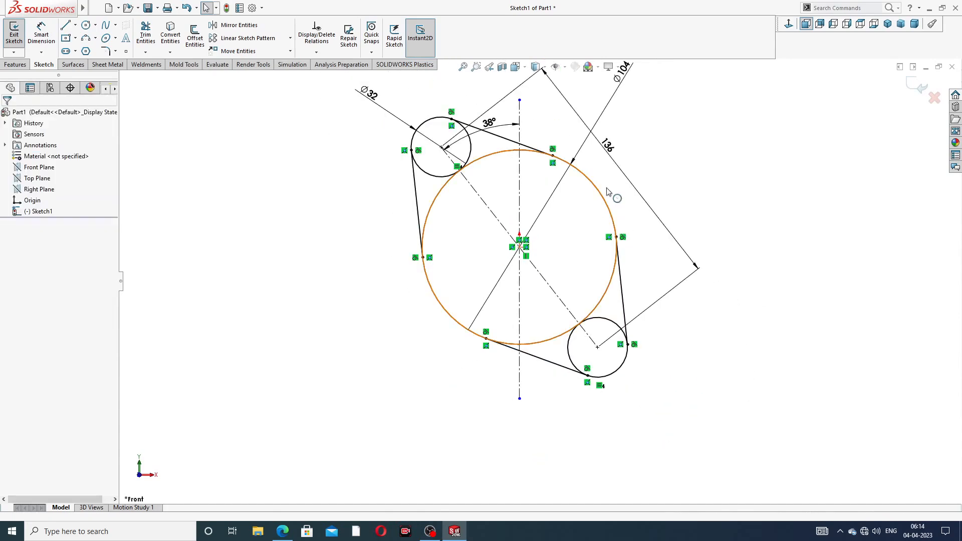
pyautogui.scroll(2, 659, 174)
pyautogui.scroll(-2, 584, 234)
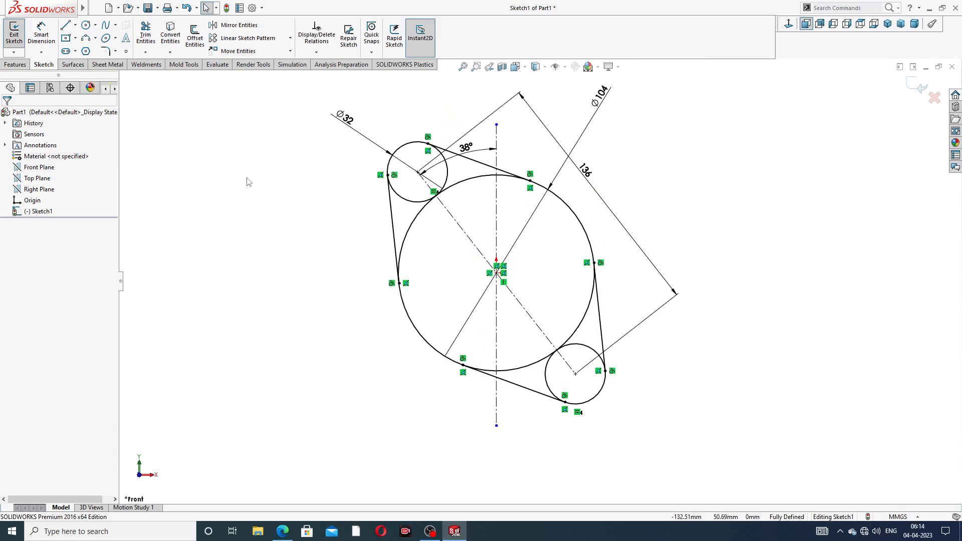
# - Power-trim the inner arcs of the large and small circles
pyautogui.click(147, 35)
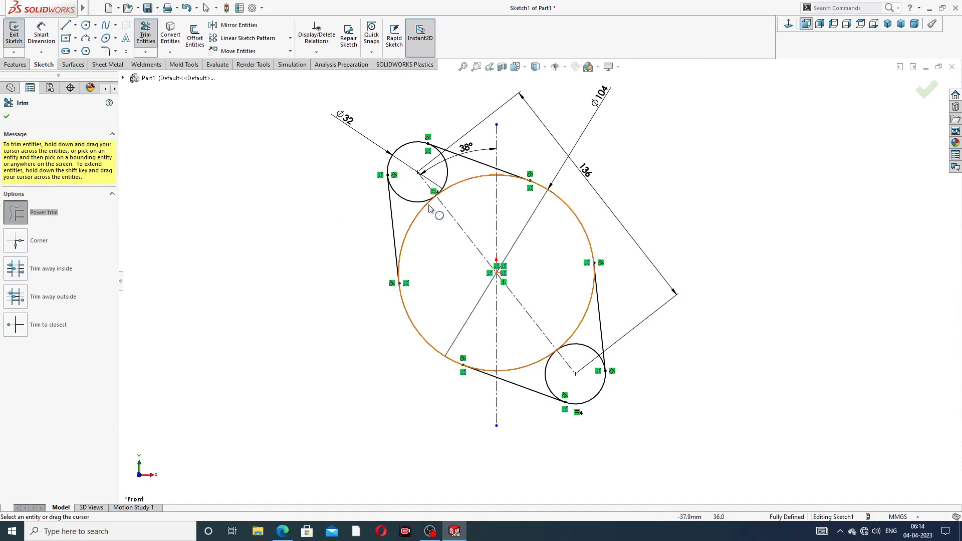
pyautogui.scroll(-2, 420, 182)
pyautogui.moveTo(416, 249)
pyautogui.mouseDown()
pyautogui.moveTo(416, 201)
pyautogui.moveTo(451, 168)
pyautogui.mouseUp()
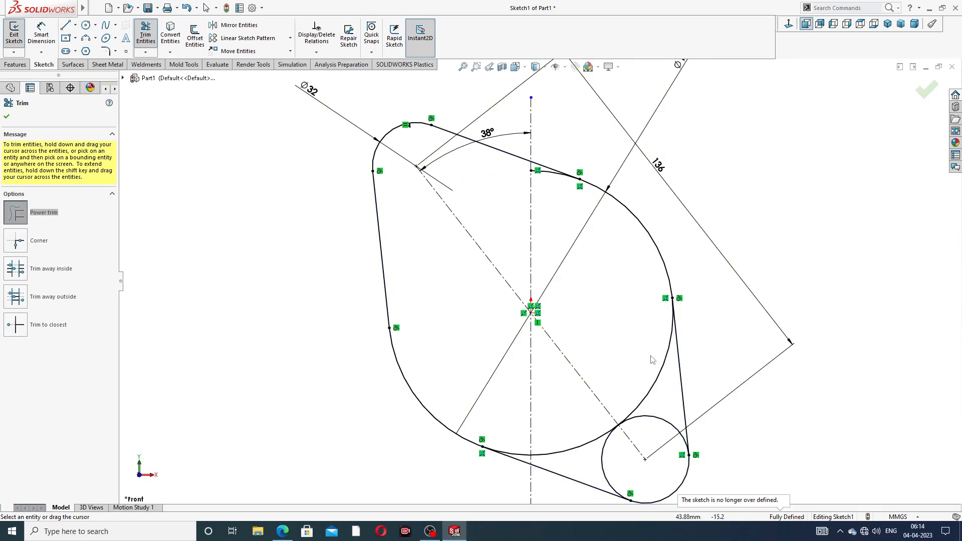
pyautogui.moveTo(651, 355); pyautogui.dragTo(642, 433)
pyautogui.moveTo(582, 426); pyautogui.dragTo(616, 449)
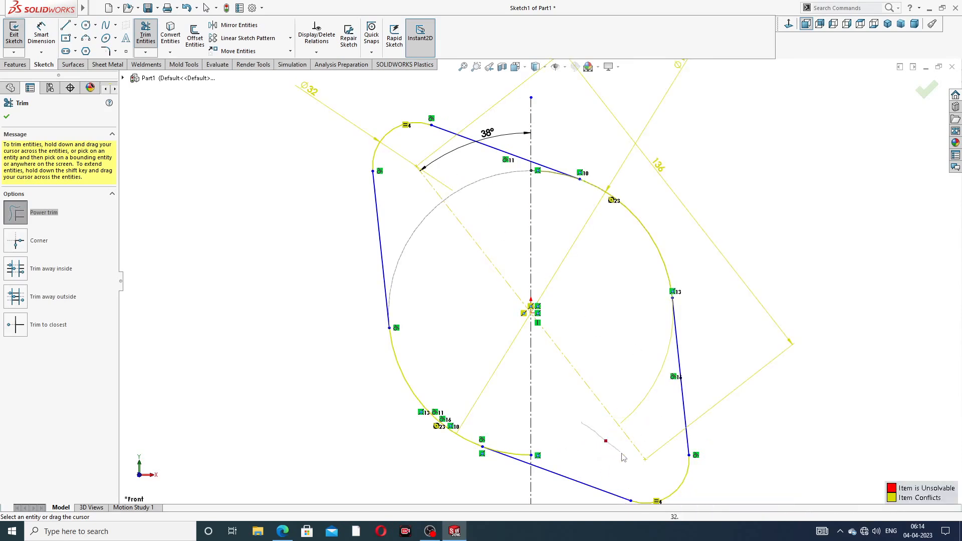
pyautogui.scroll(-5, 533, 455)
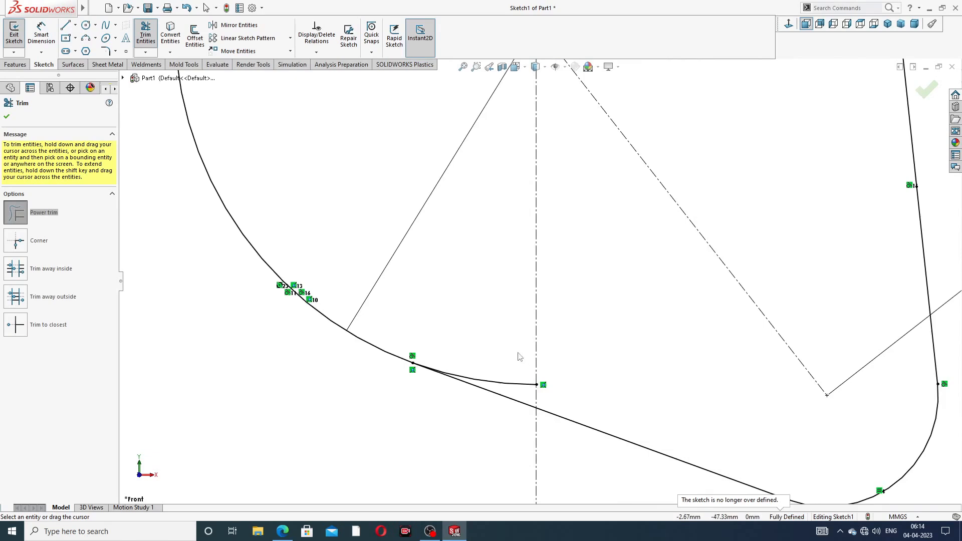
# - Trim away the leftover curve pieces near the top and bottom
pyautogui.moveTo(524, 389); pyautogui.dragTo(560, 330)
pyautogui.scroll(5, 621, 200)
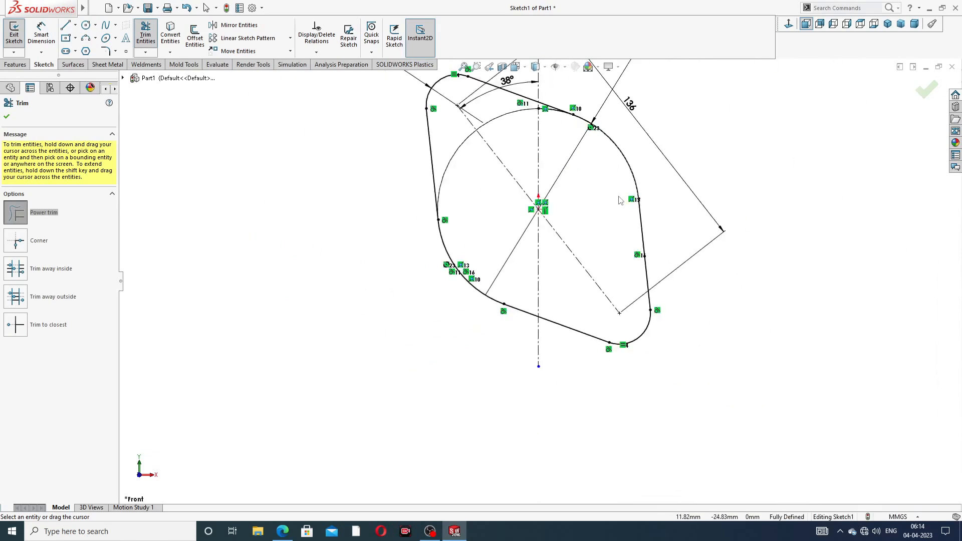
pyautogui.scroll(-10, 623, 198)
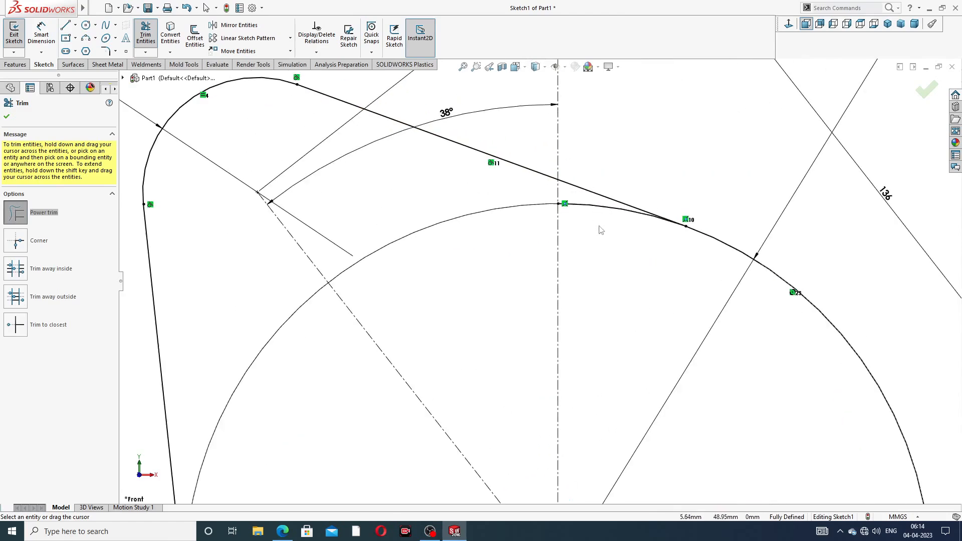
pyautogui.moveTo(593, 207); pyautogui.dragTo(611, 208)
pyautogui.scroll(4, 626, 194)
pyautogui.scroll(4, 626, 197)
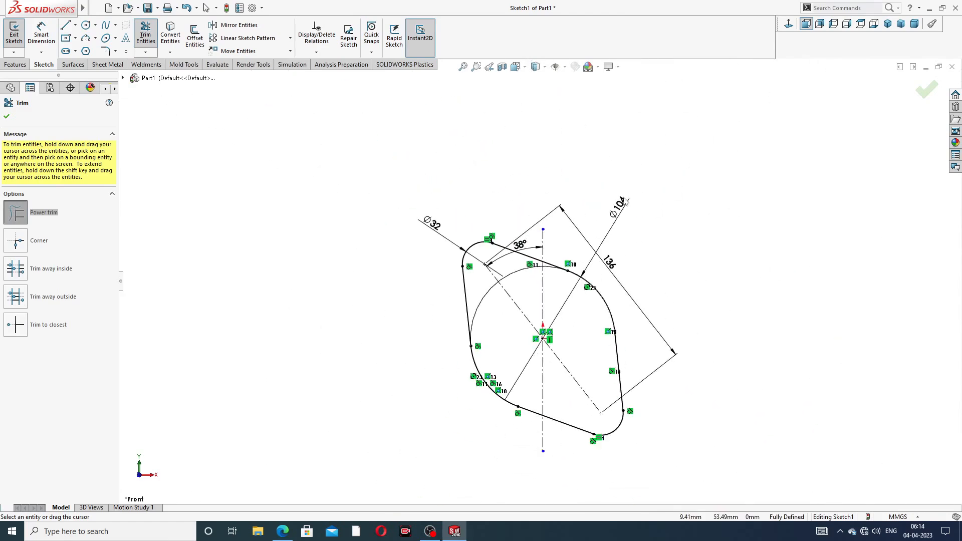
pyautogui.scroll(-4, 583, 375)
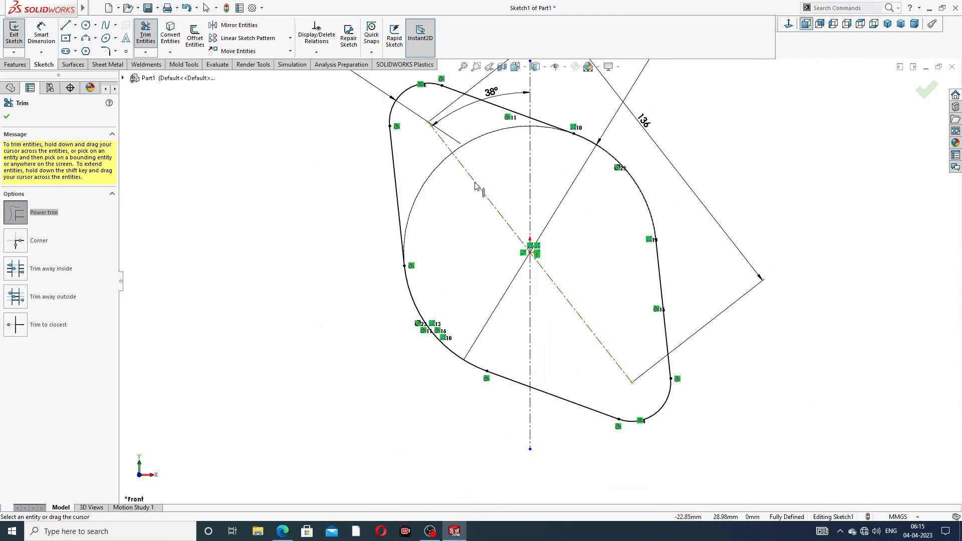
pyautogui.click(7, 117)
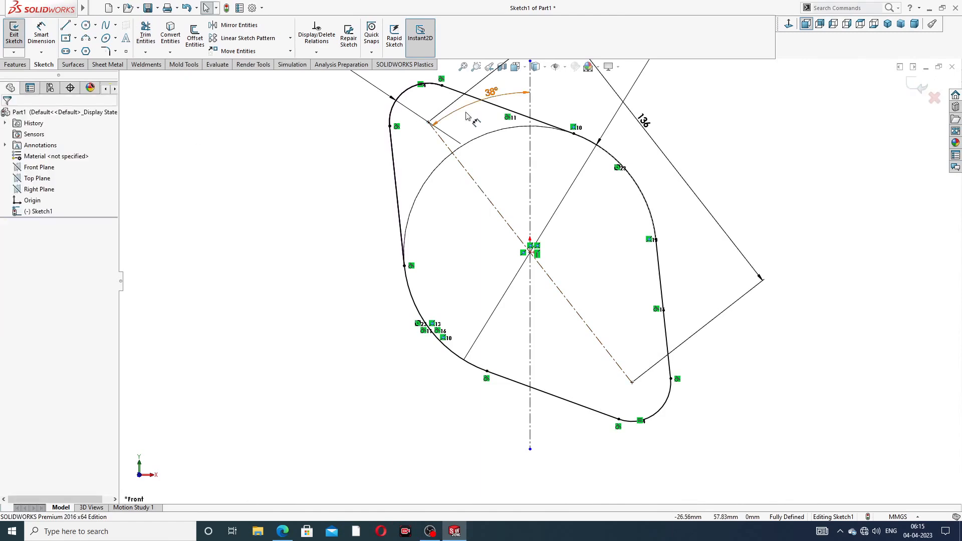
# - Move the 38° dimension clear of the outline and start an Extruded Boss/Base
pyautogui.press('z')
pyautogui.moveTo(510, 169); pyautogui.dragTo(501, 142)
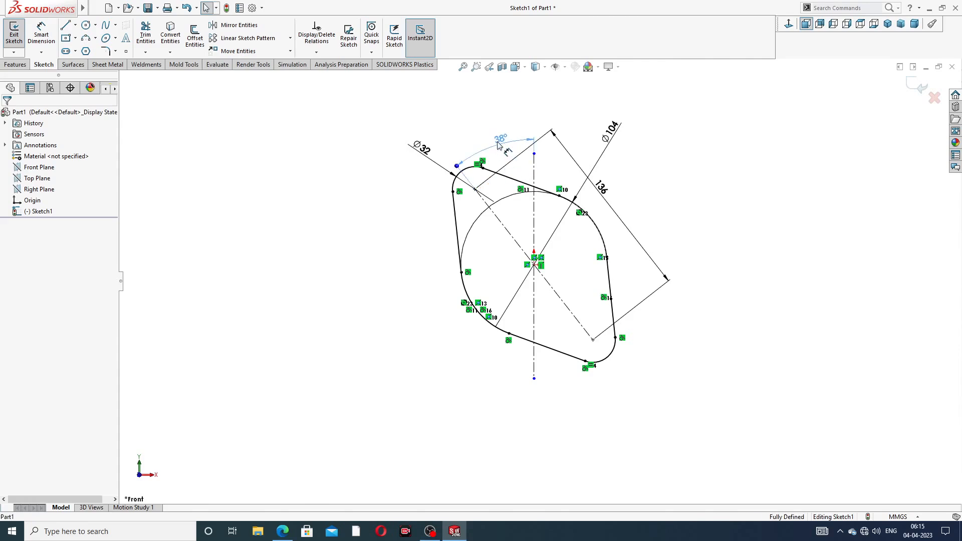
pyautogui.click(647, 148)
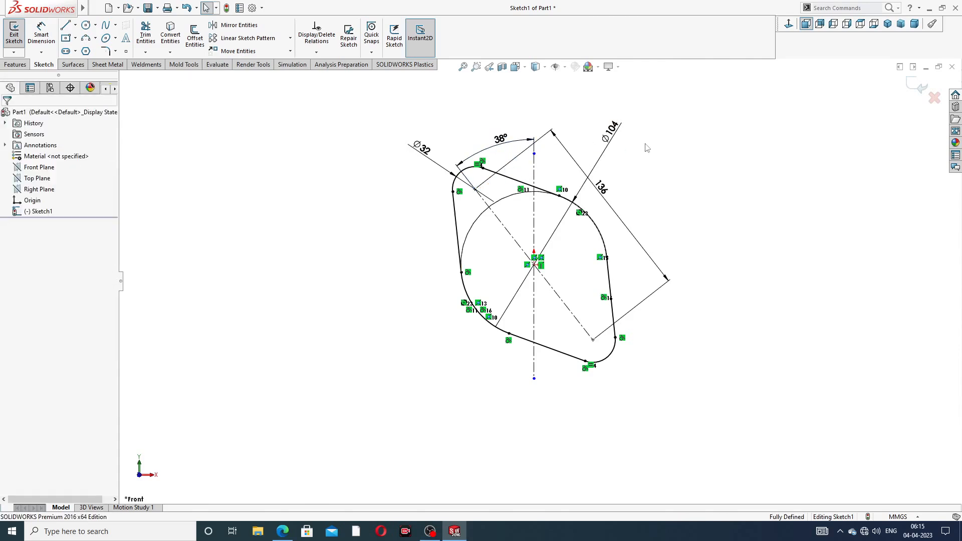
pyautogui.click(15, 64)
pyautogui.click(18, 40)
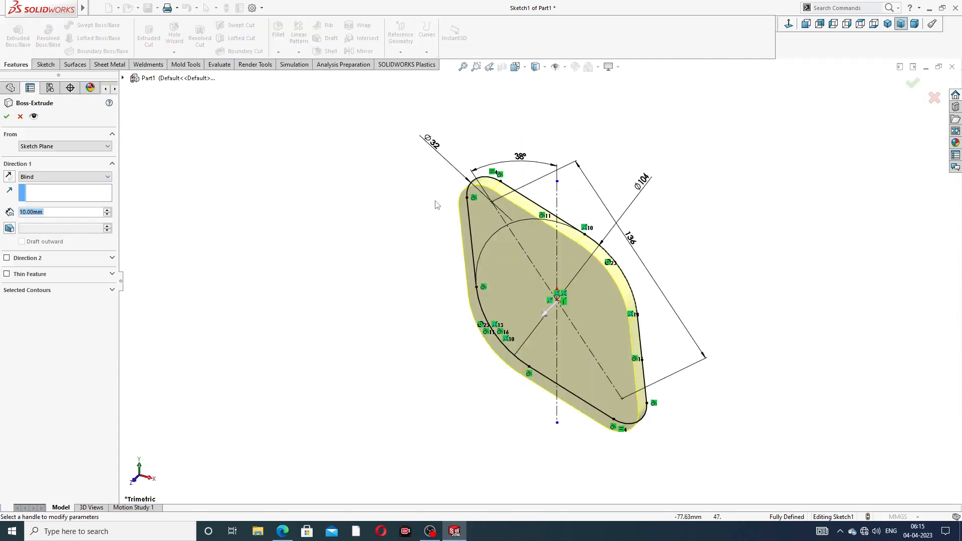
# - Check the reference PDF, accept the 10 mm Blind extrusion, and select the plate's front face
pyautogui.click(283, 533)
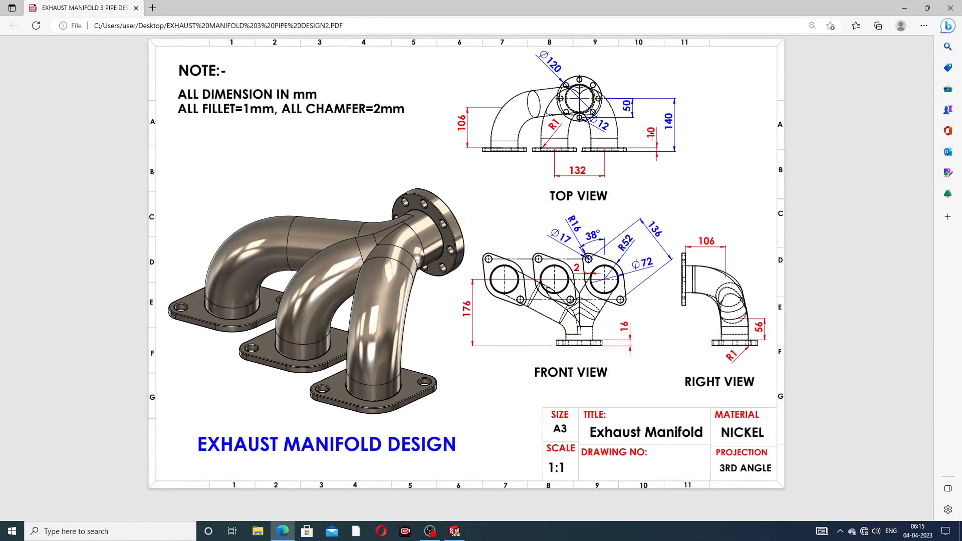
pyautogui.click(283, 531)
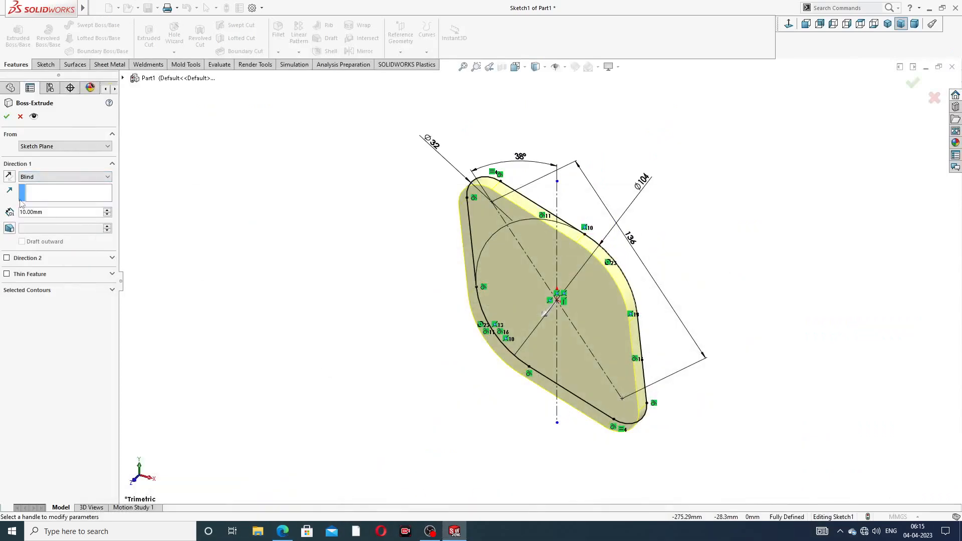
pyautogui.click(6, 116)
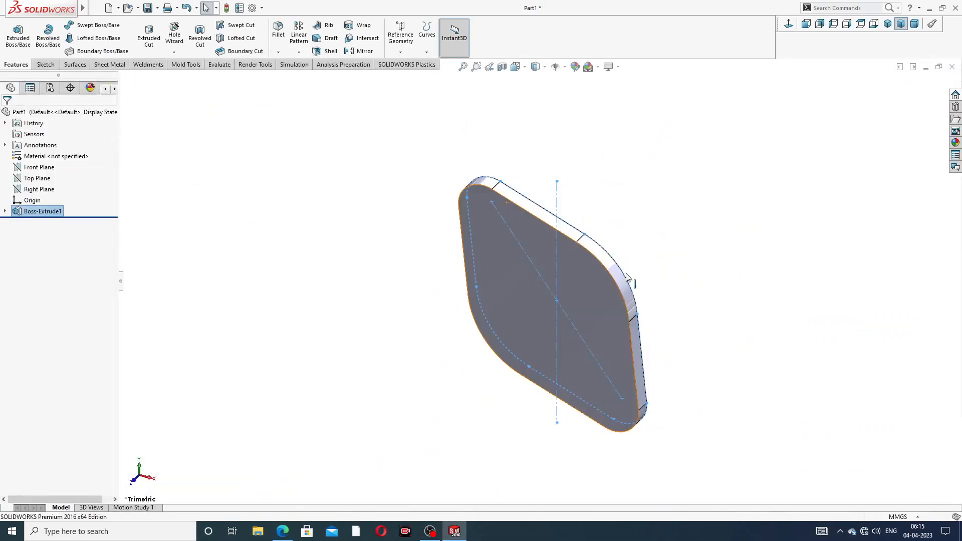
pyautogui.moveTo(610, 278)
pyautogui.mouseDown(button='middle')
pyautogui.moveTo(556, 242)
pyautogui.moveTo(479, 294)
pyautogui.moveTo(431, 303)
pyautogui.moveTo(534, 237)
pyautogui.mouseUp(button='middle')
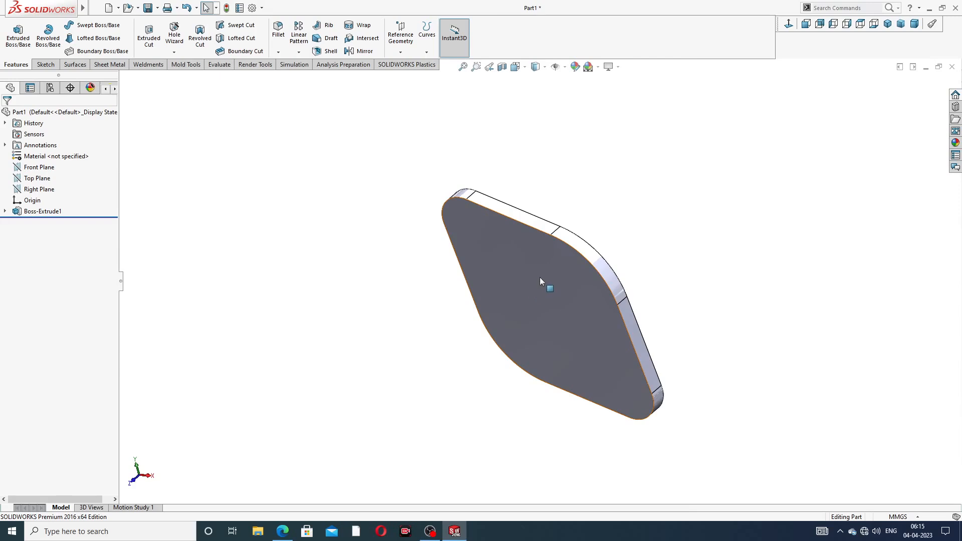
pyautogui.click(541, 278)
# - Start a new sketch on the plate's front face, viewed head-on, after checking the reference drawing
pyautogui.click(579, 247)
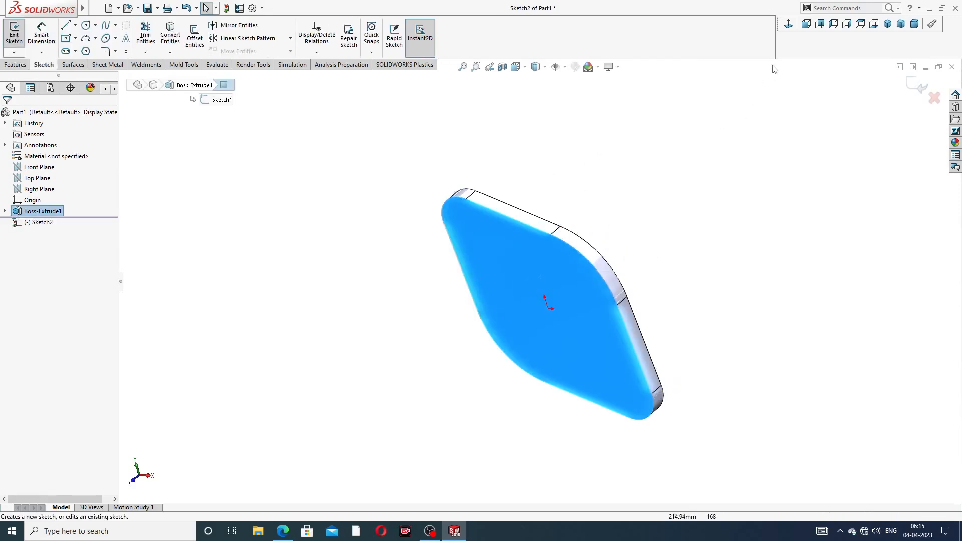
pyautogui.click(789, 24)
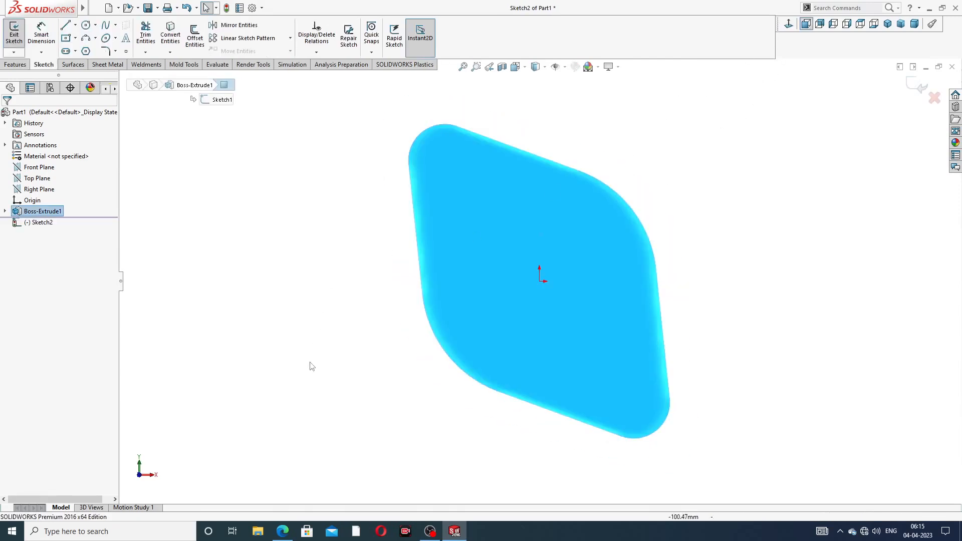
pyautogui.click(282, 532)
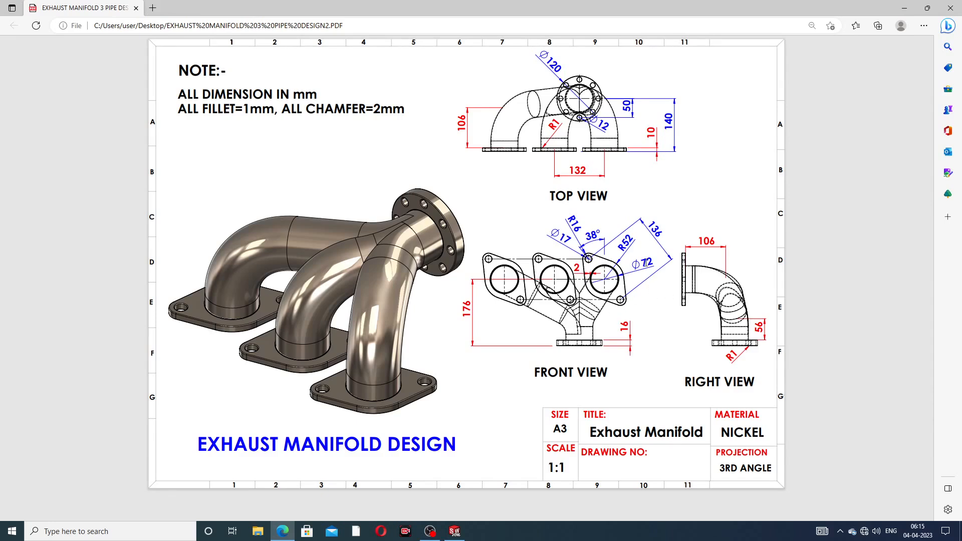
pyautogui.click(282, 531)
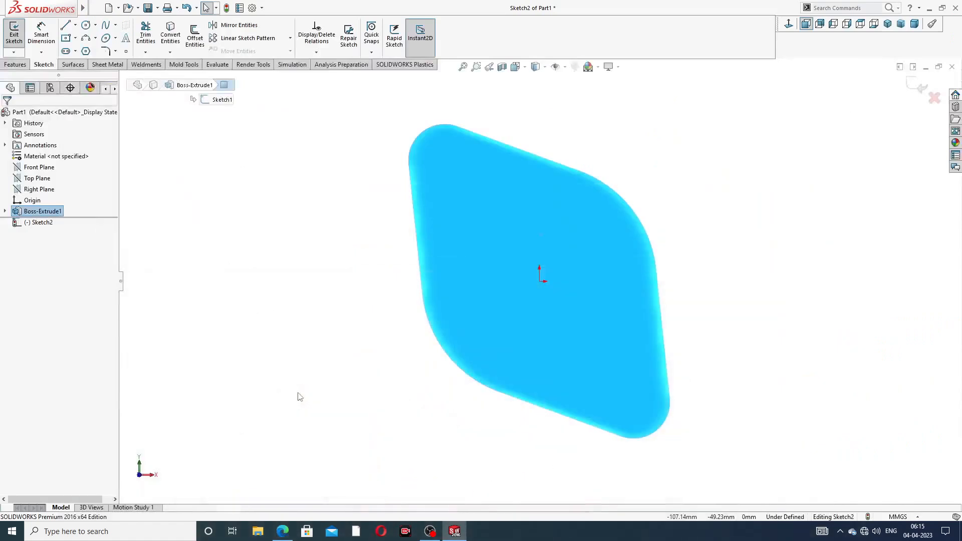
# - Draw a central circle at the origin and circles on the top-left and bottom-right corner arcs
pyautogui.click(86, 25)
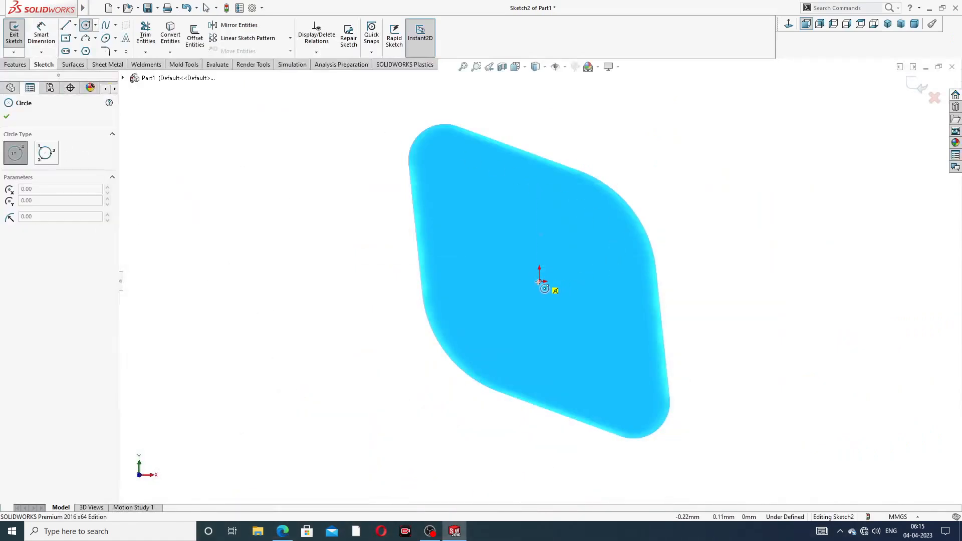
pyautogui.click(539, 281)
pyautogui.click(539, 207)
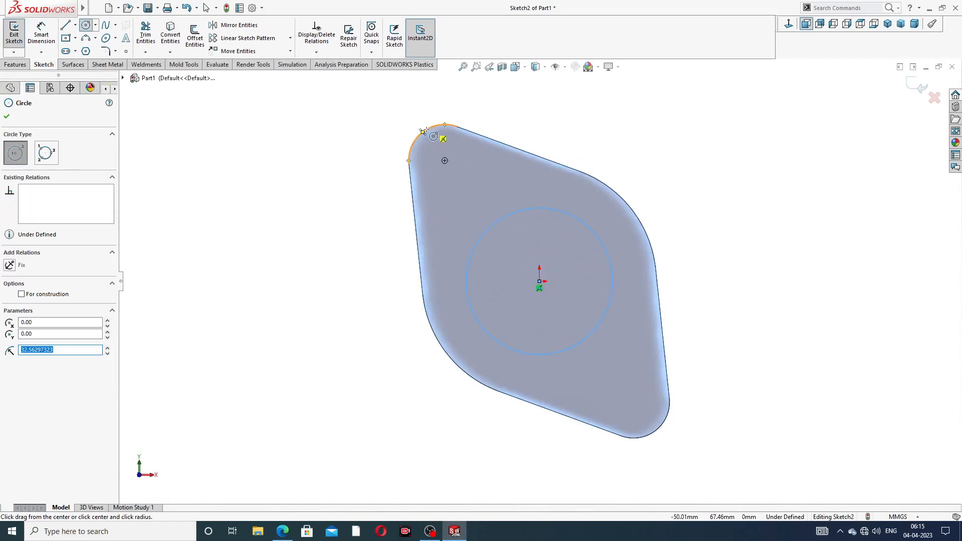
pyautogui.click(444, 161)
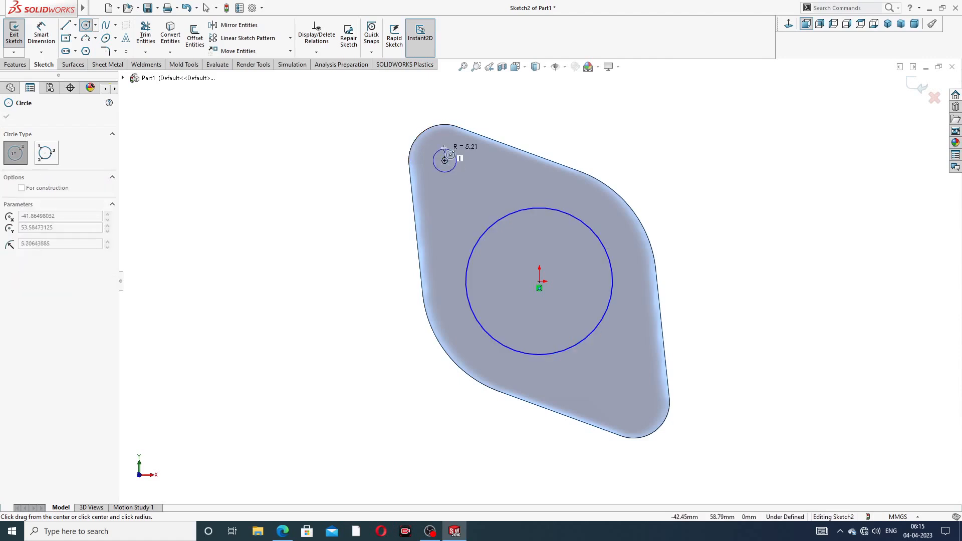
pyautogui.click(460, 155)
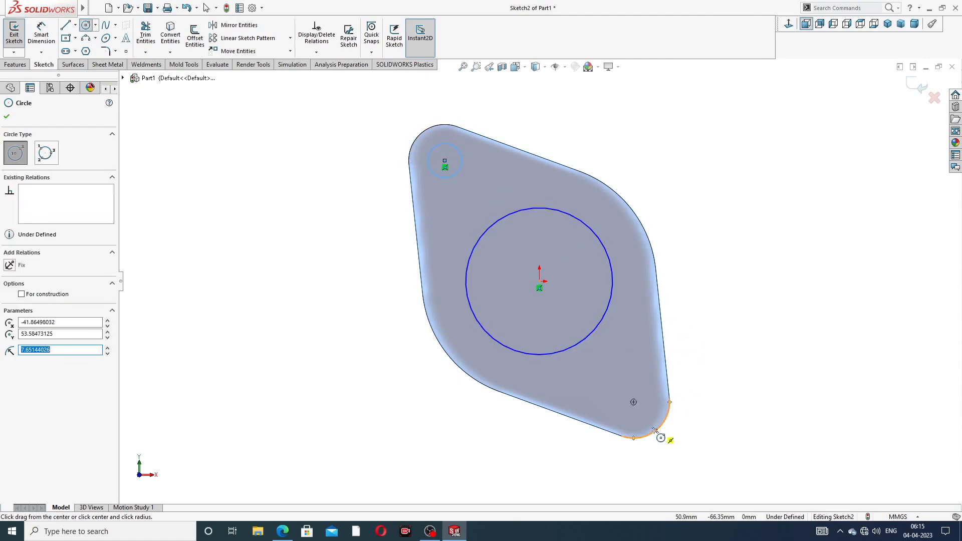
pyautogui.click(634, 402)
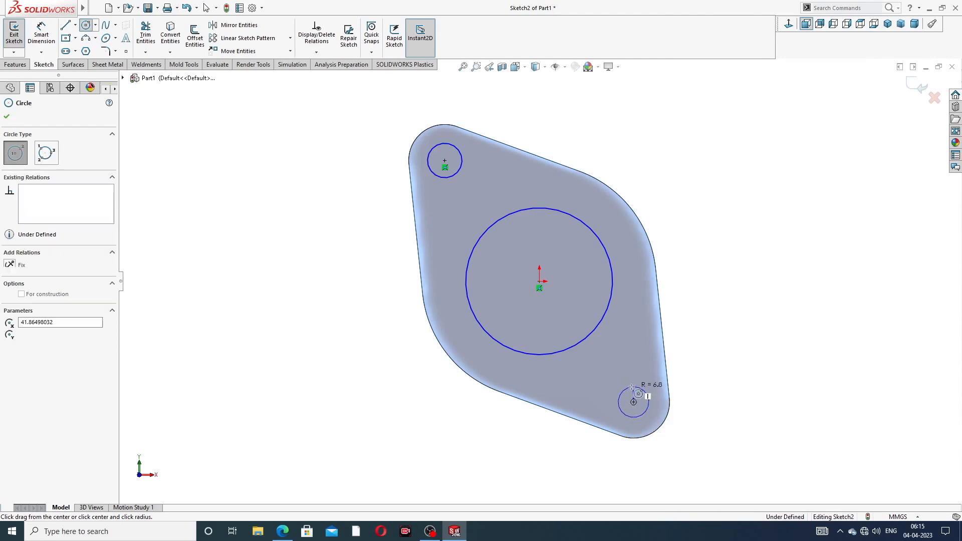
pyautogui.click(647, 393)
pyautogui.rightClick(724, 324)
pyautogui.click(744, 328)
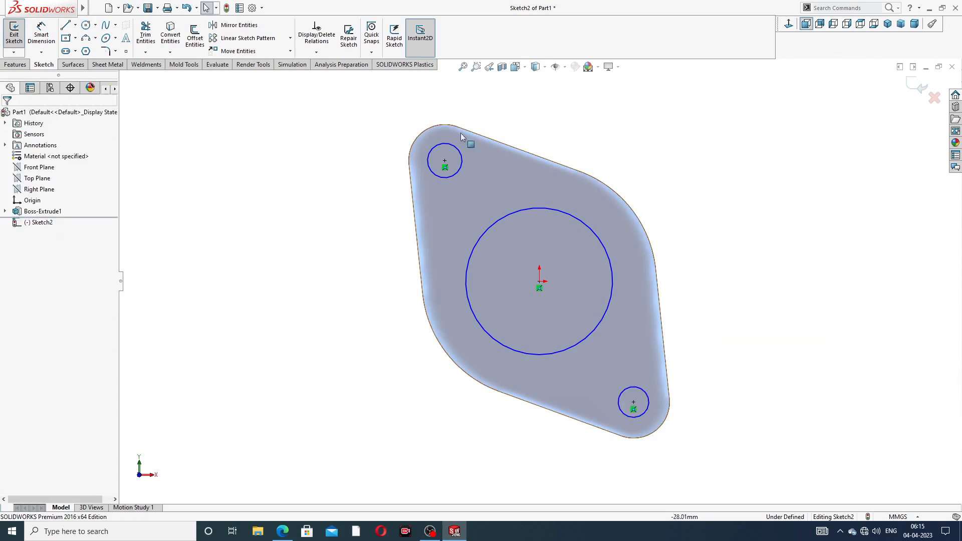
# - Make the two corner circles equal in size
pyautogui.click(455, 150)
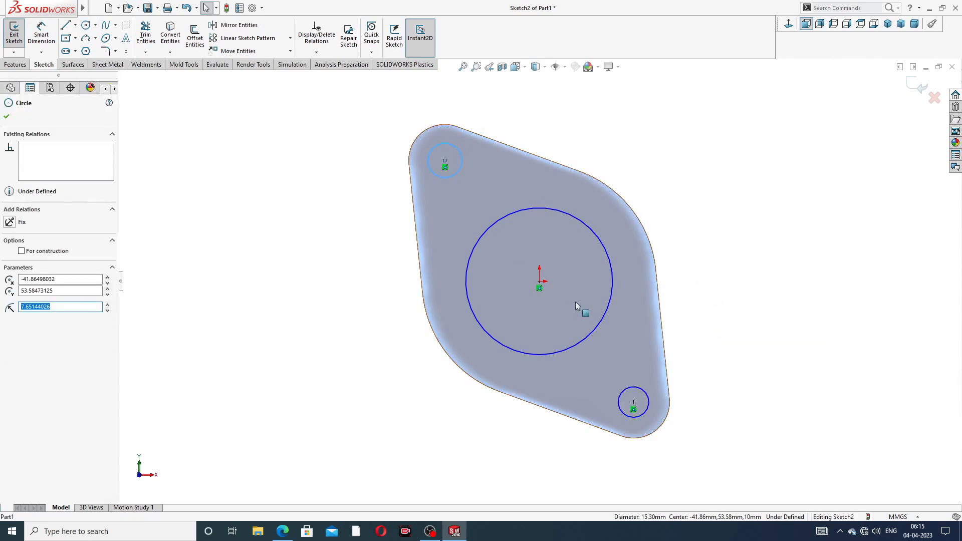
pyautogui.keyDown('ctrl'); pyautogui.click(630, 388); pyautogui.keyUp('ctrl')
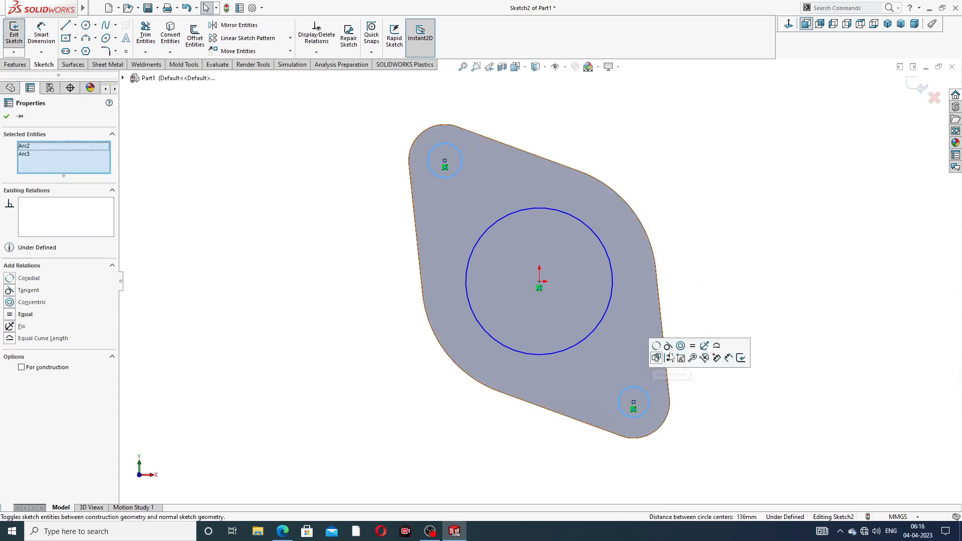
pyautogui.click(693, 347)
pyautogui.click(684, 244)
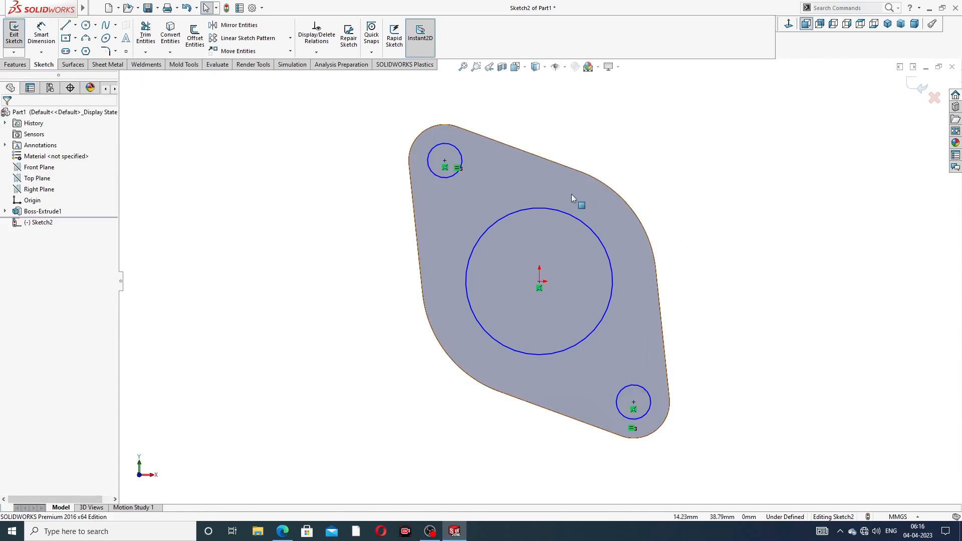
# - Dimension the central circle to a 72 mm diameter
pyautogui.click(41, 34)
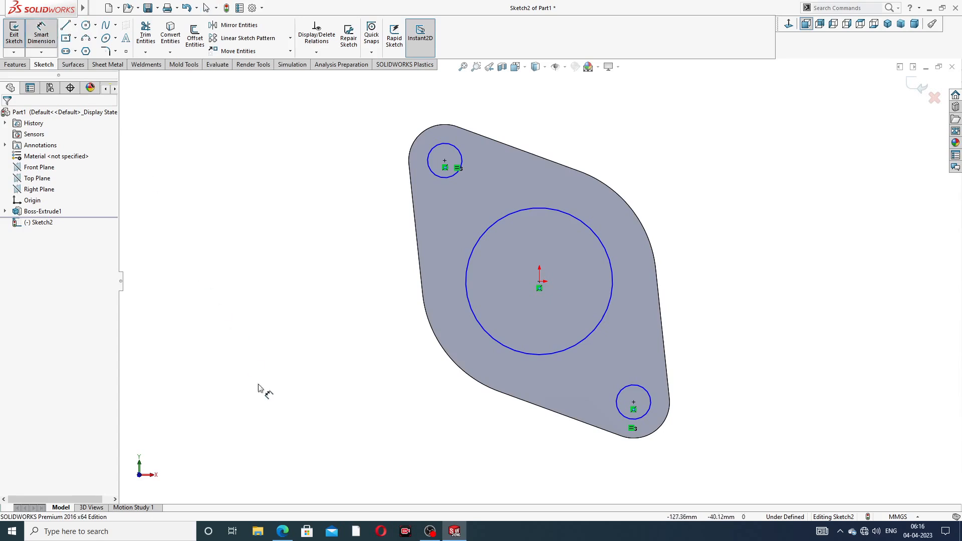
pyautogui.click(597, 230)
pyautogui.click(667, 187)
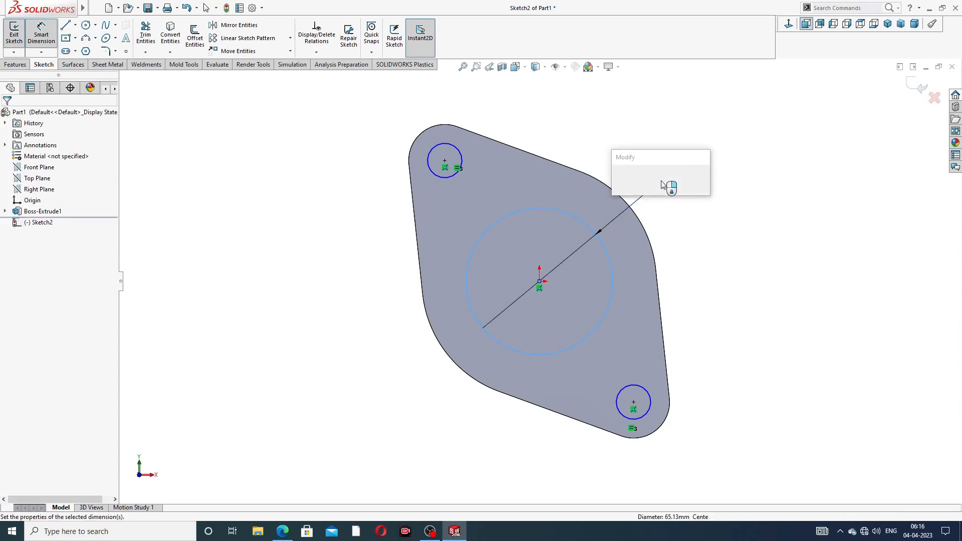
pyautogui.write('72')
pyautogui.press('Return')
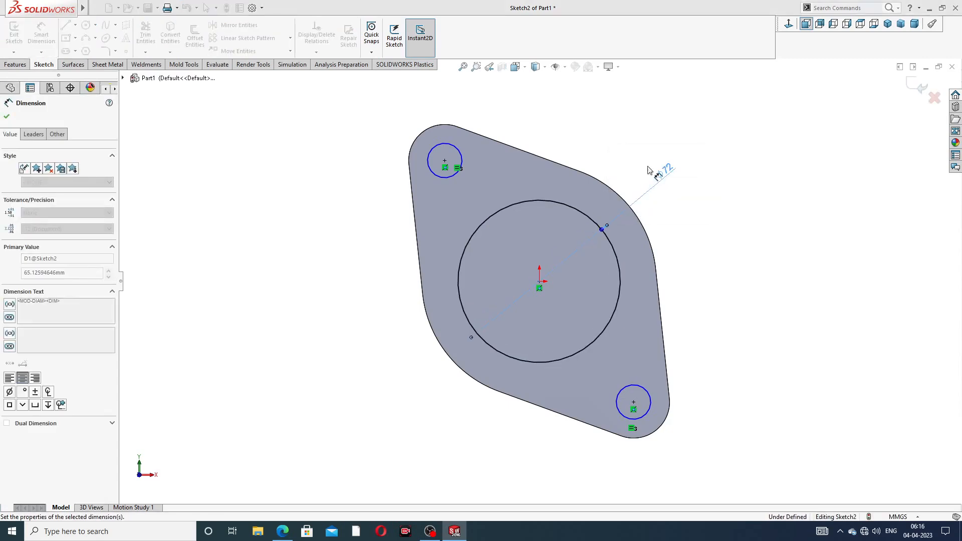
# - Dimension the top-left bolt circle to 17 mm diameter, fully defining Sketch2
pyautogui.click(457, 149)
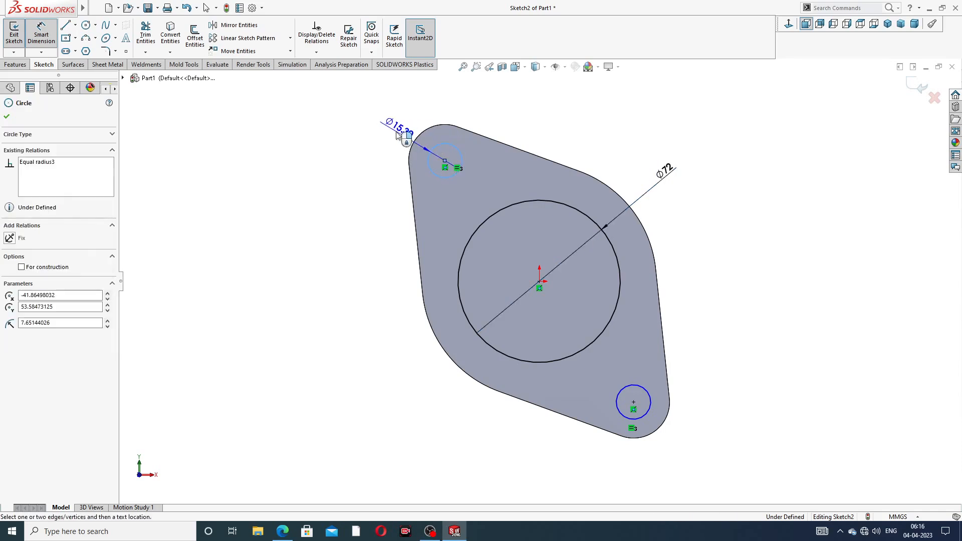
pyautogui.click(390, 133)
pyautogui.write('17')
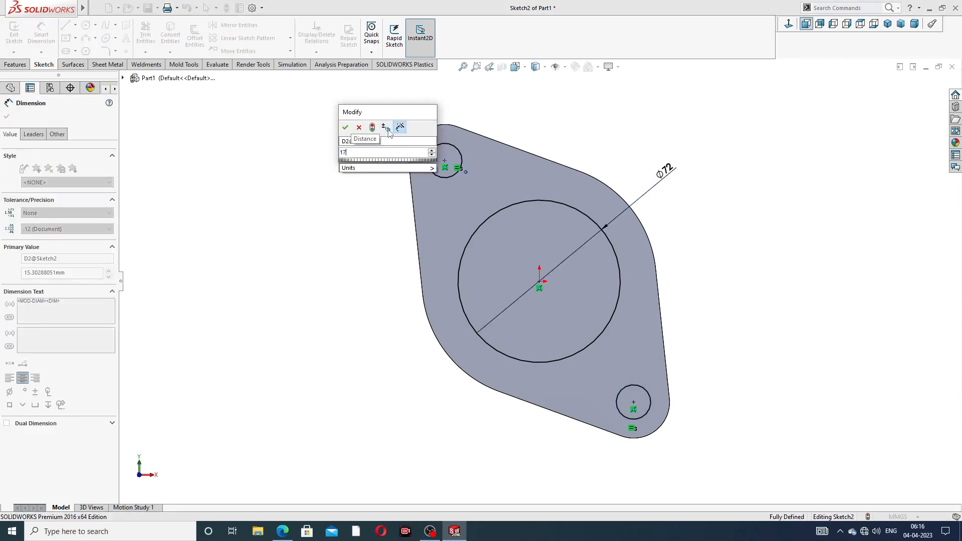
pyautogui.press('Return')
pyautogui.press('Escape')
pyautogui.rightClick(589, 124)
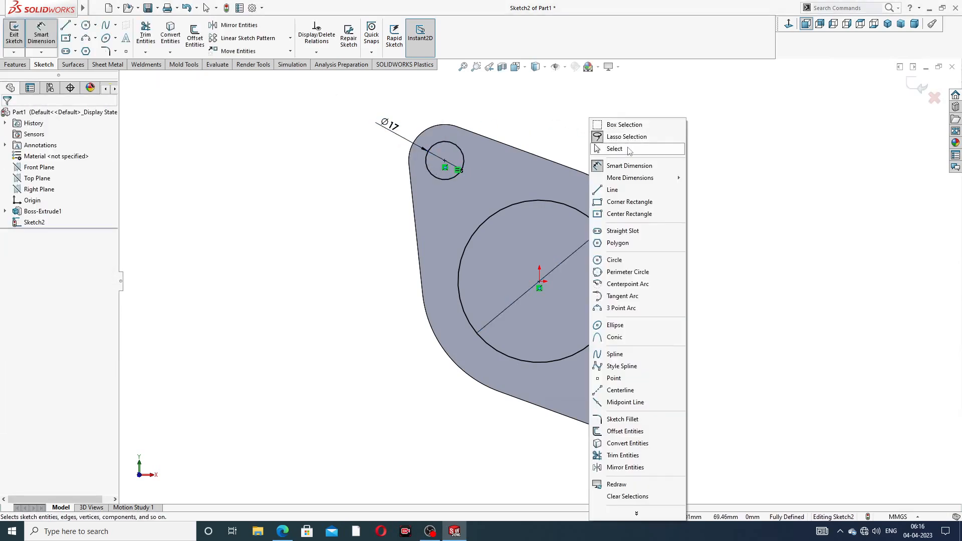
pyautogui.click(629, 148)
pyautogui.click(15, 64)
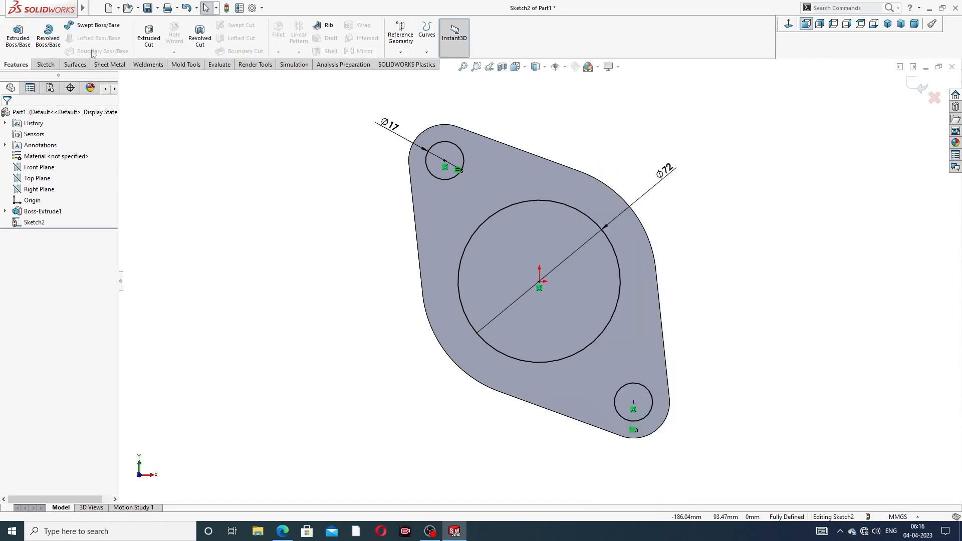
# - Extrude-cut the Ø72 opening and two Ø17 bolt holes Through All, then orbit to inspect
pyautogui.click(149, 41)
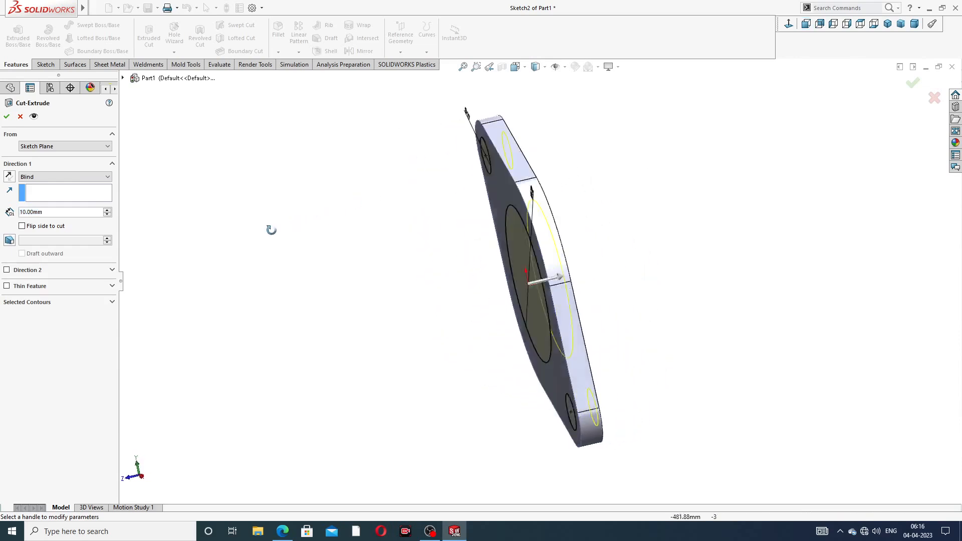
pyautogui.click(57, 177)
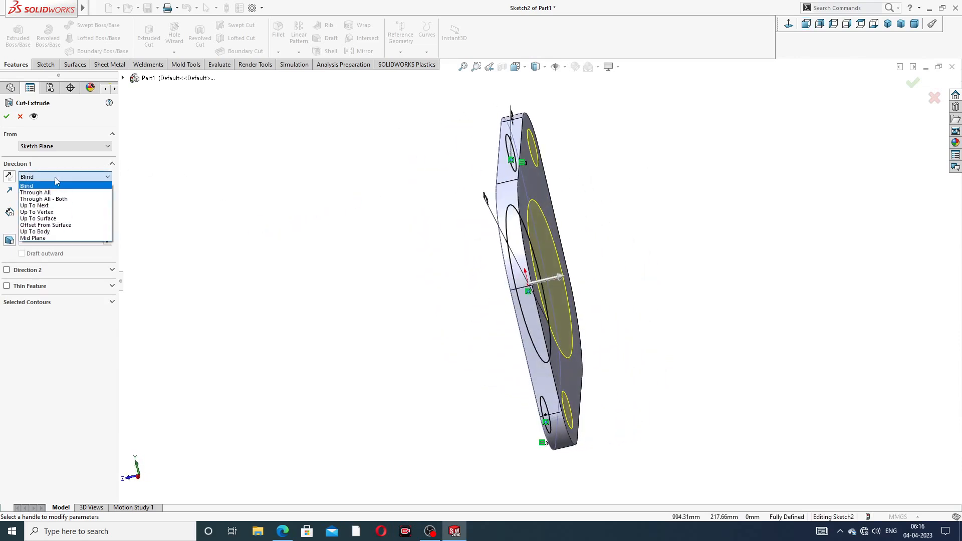
pyautogui.click(54, 193)
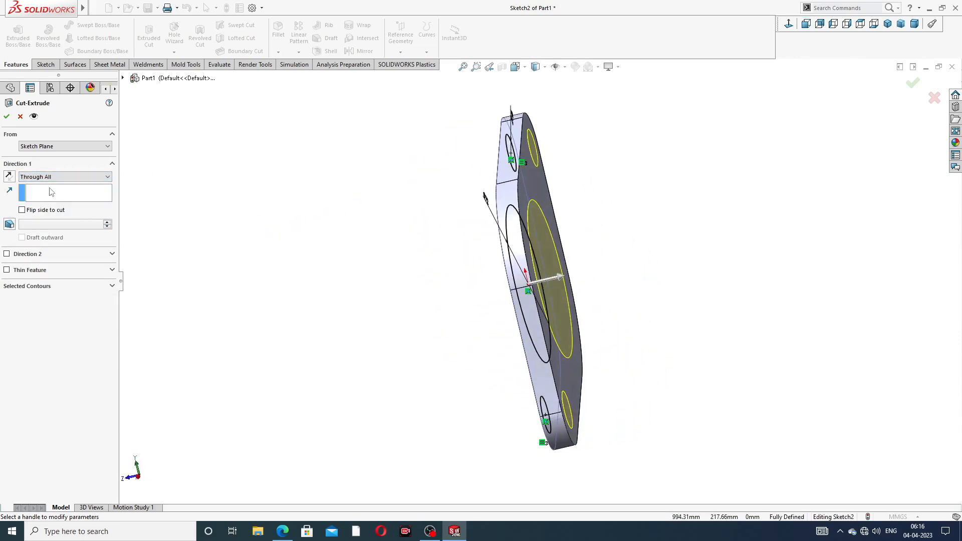
pyautogui.click(7, 117)
pyautogui.moveTo(314, 209); pyautogui.dragTo(406, 158, button='middle')
pyautogui.scroll(3, 546, 201)
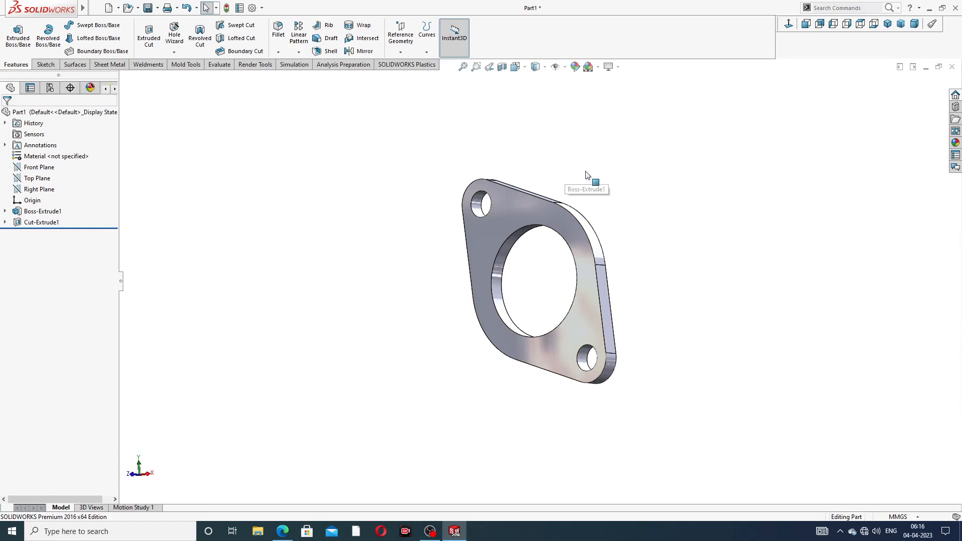
pyautogui.moveTo(613, 214)
pyautogui.mouseDown(button='middle')
pyautogui.moveTo(646, 197)
pyautogui.moveTo(620, 226)
pyautogui.mouseUp(button='middle')
pyautogui.click(282, 531)
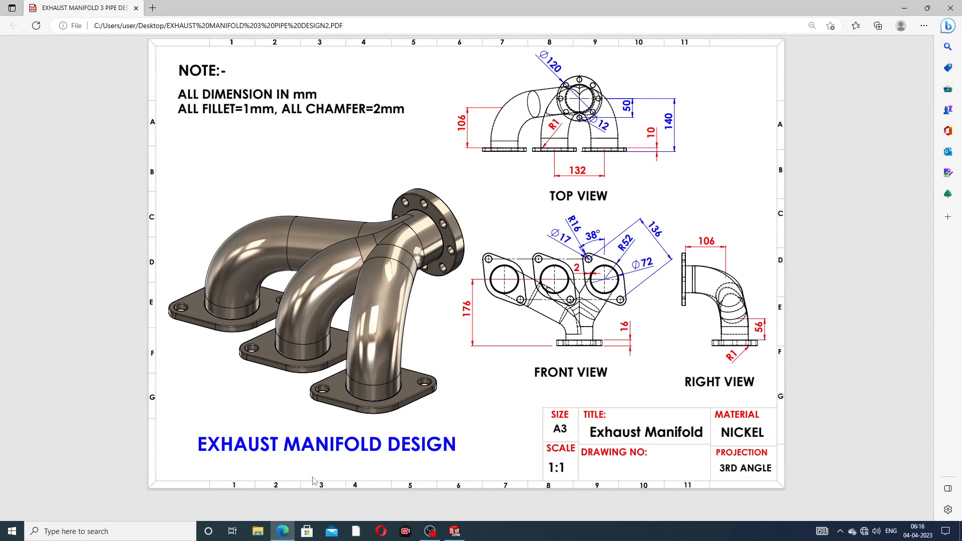
# - Go back to the flange part in SOLIDWORKS and select the flange's front face
pyautogui.click(455, 531)
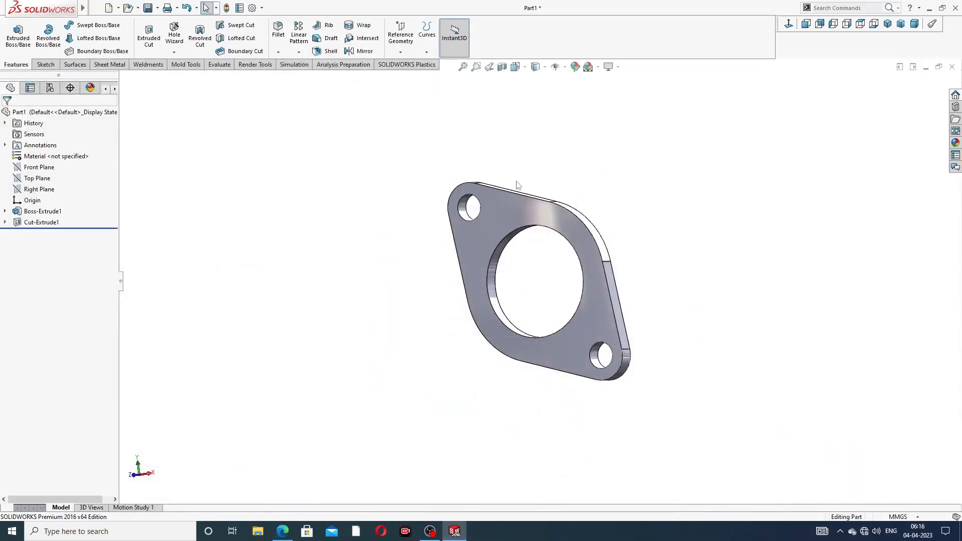
pyautogui.click(509, 206)
# - Sketch a horizontal 147.55 mm construction centerline left from the origin, then exit Sketch3
pyautogui.click(562, 164)
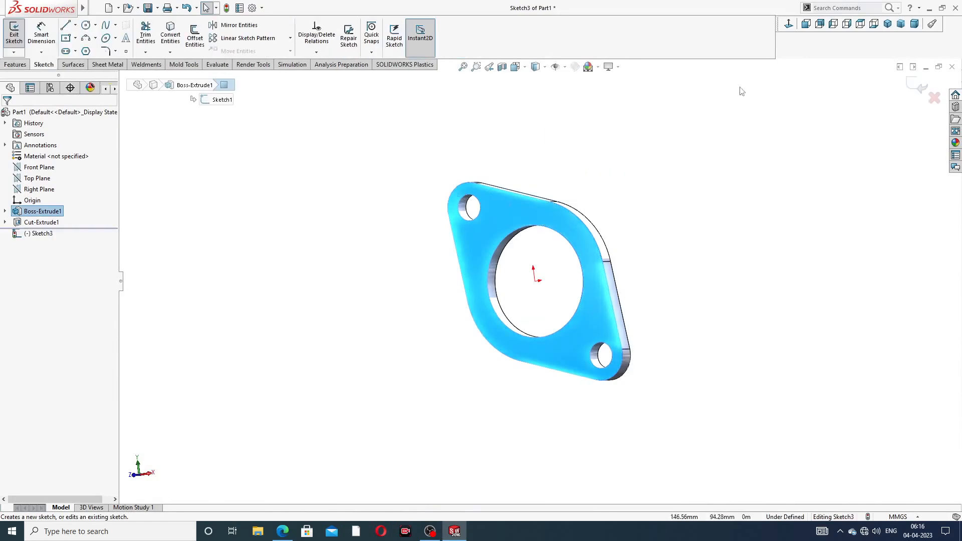
pyautogui.click(789, 23)
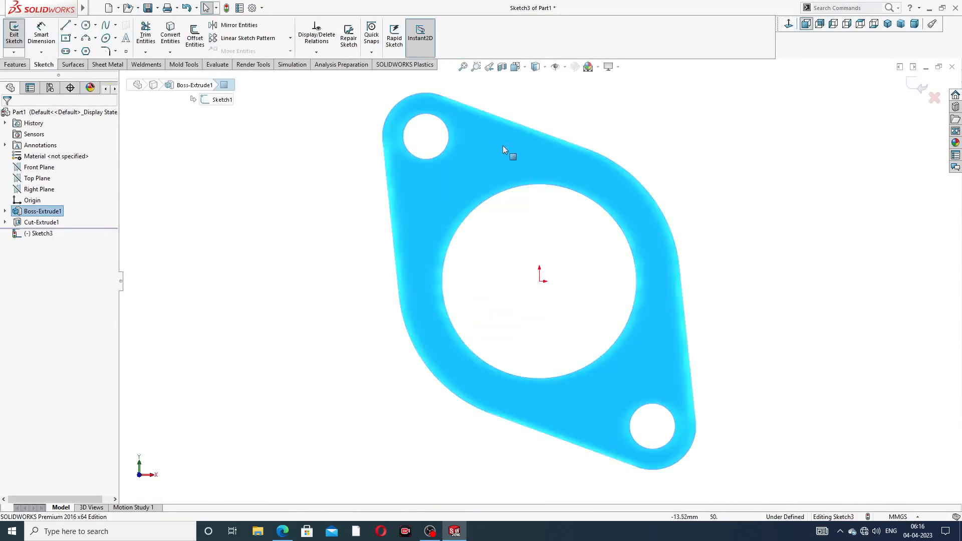
pyautogui.click(74, 26)
pyautogui.click(85, 47)
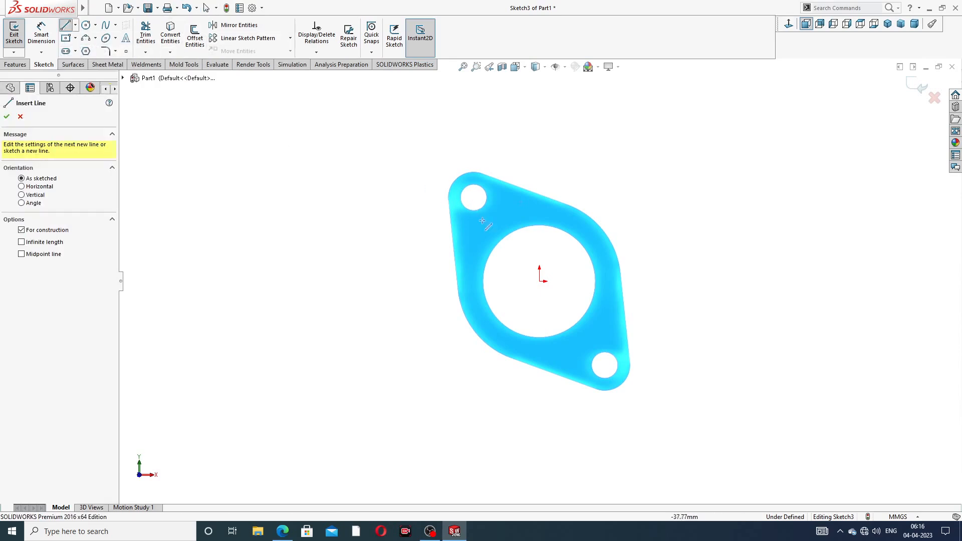
pyautogui.click(540, 281)
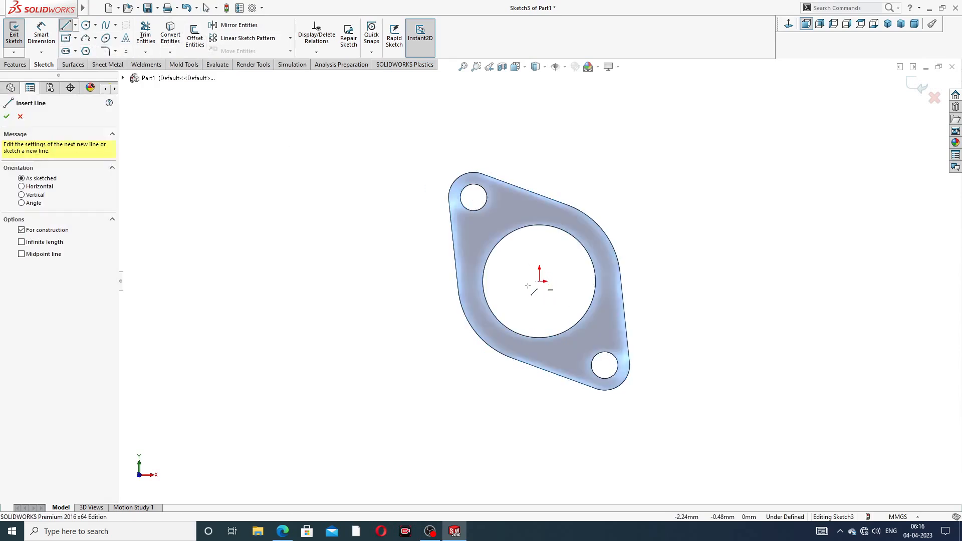
pyautogui.click(309, 281)
pyautogui.rightClick(331, 258)
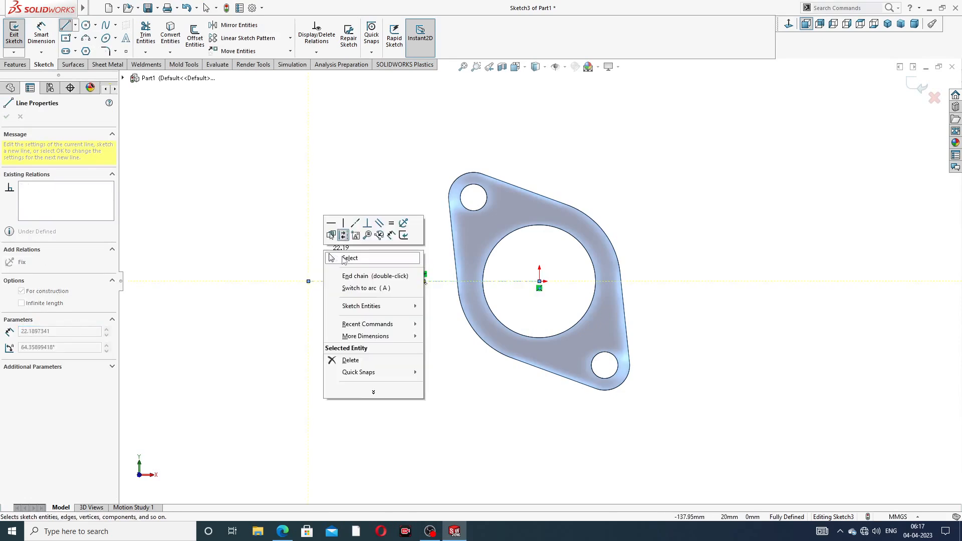
pyautogui.click(331, 258)
pyautogui.click(382, 281)
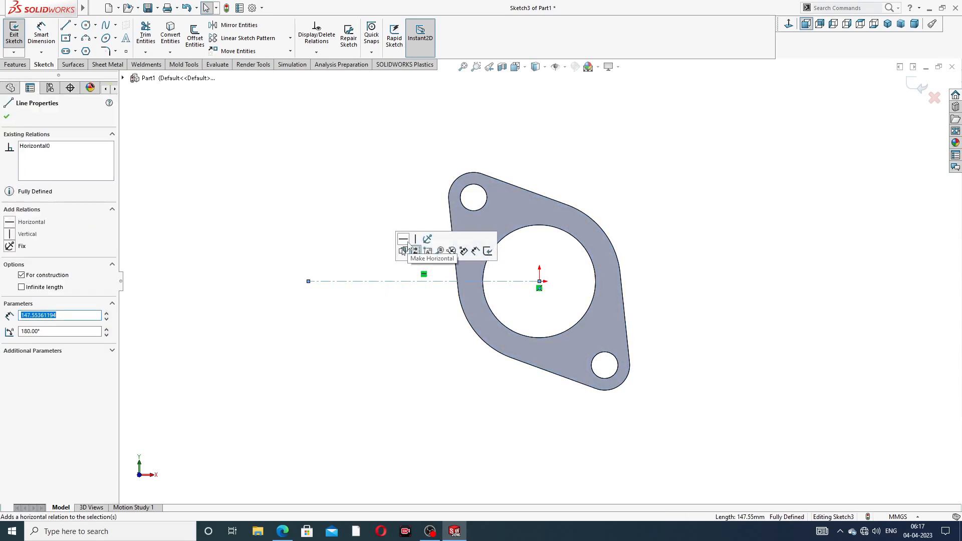
pyautogui.click(401, 184)
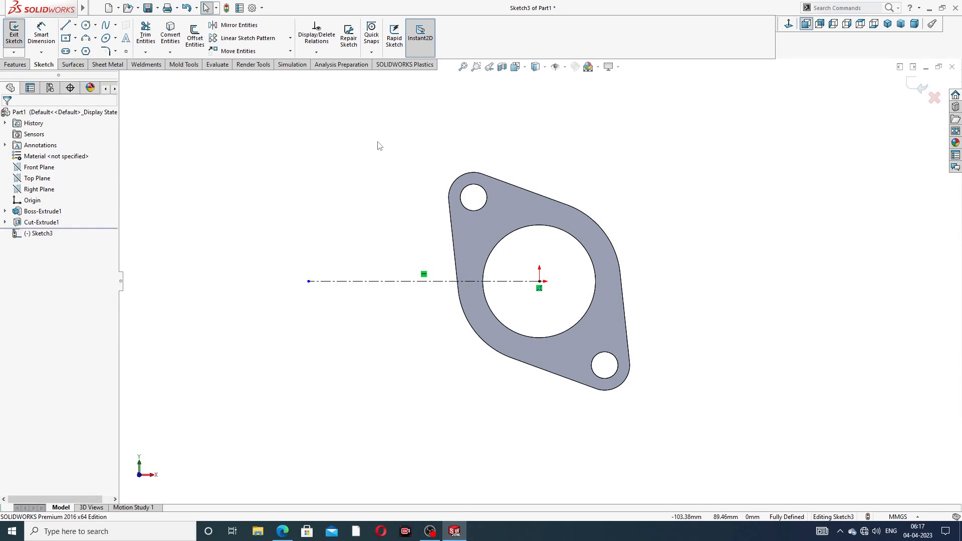
pyautogui.scroll(-1, 380, 298)
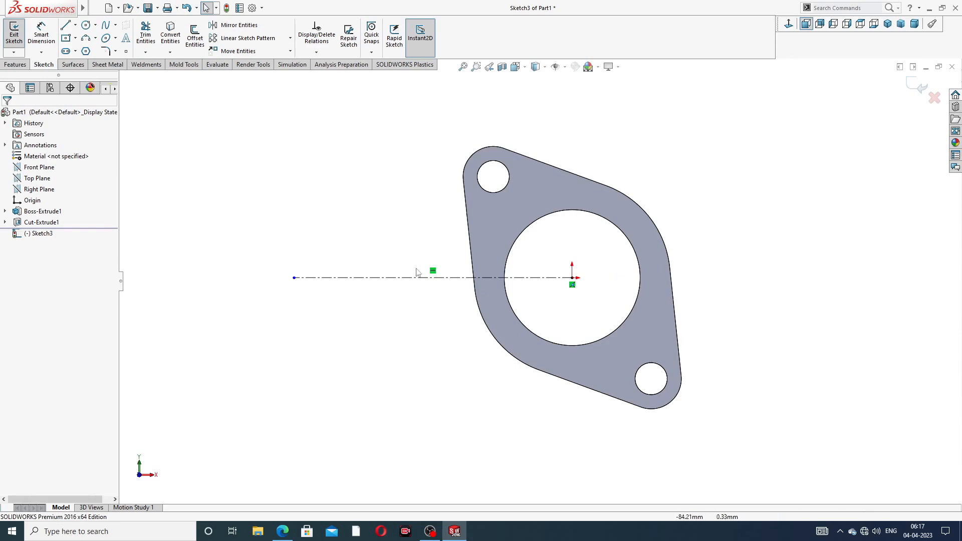
pyautogui.click(935, 99)
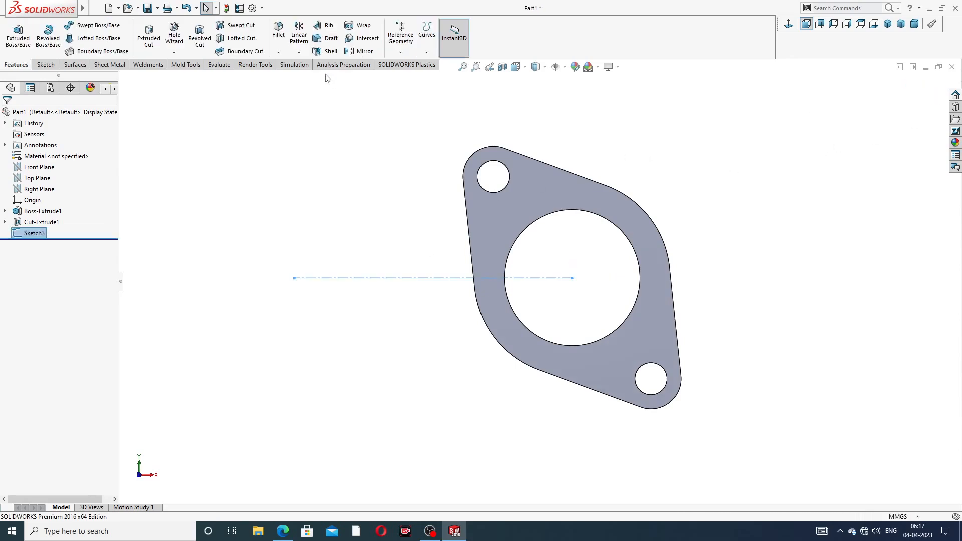
# - Linear-pattern the plate body along the Sketch3 centerline with 132 mm spacing
pyautogui.click(298, 53)
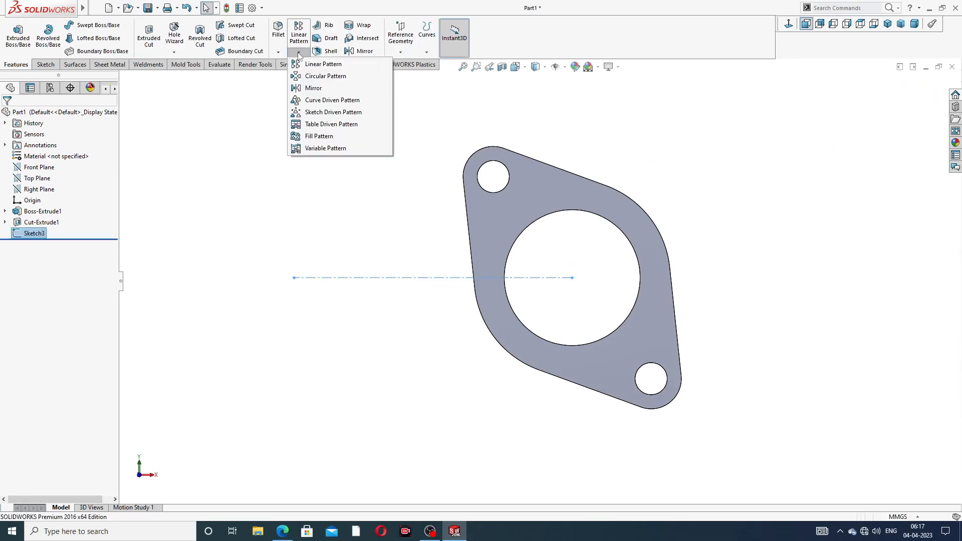
pyautogui.click(329, 66)
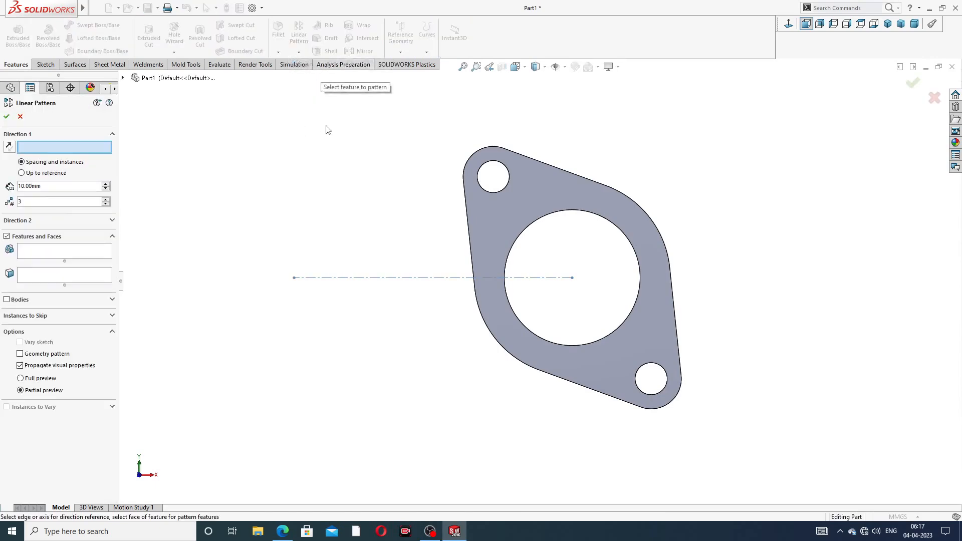
pyautogui.click(390, 278)
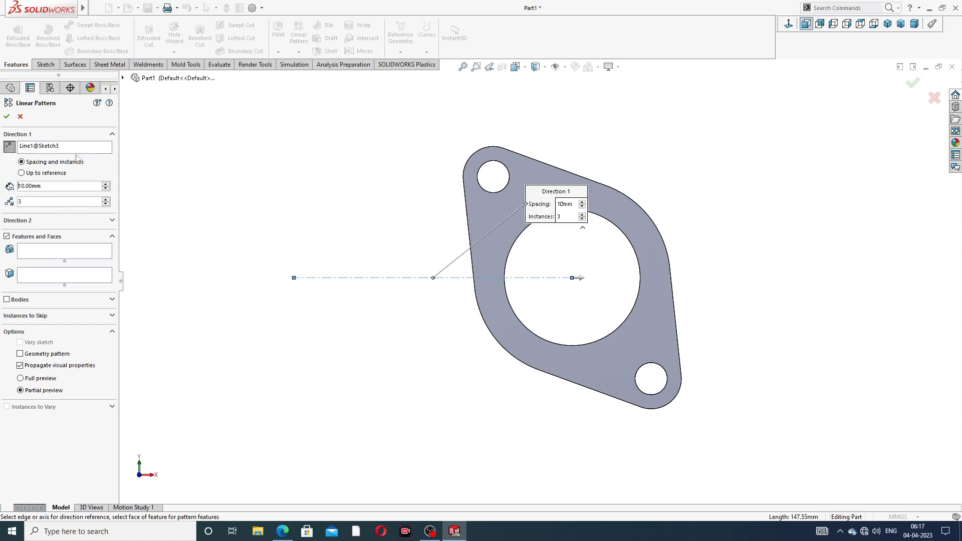
pyautogui.click(6, 299)
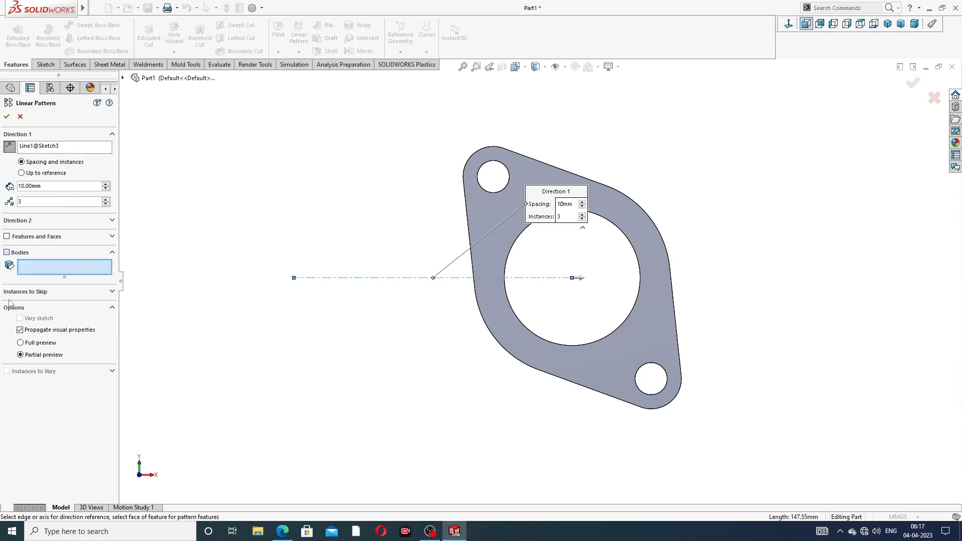
pyautogui.click(488, 214)
pyautogui.scroll(2, 501, 238)
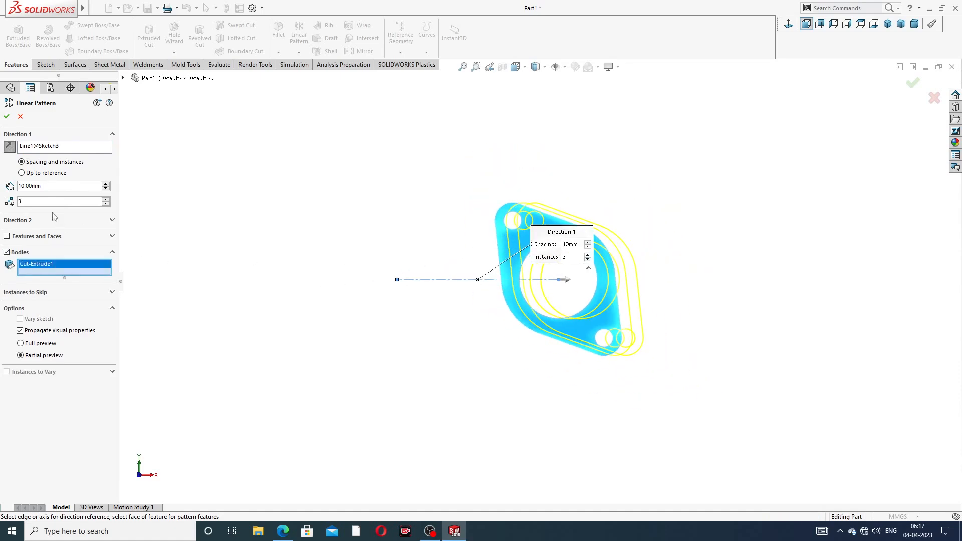
pyautogui.moveTo(44, 187); pyautogui.dragTo(1, 186)
pyautogui.write('132')
pyautogui.press('Return')
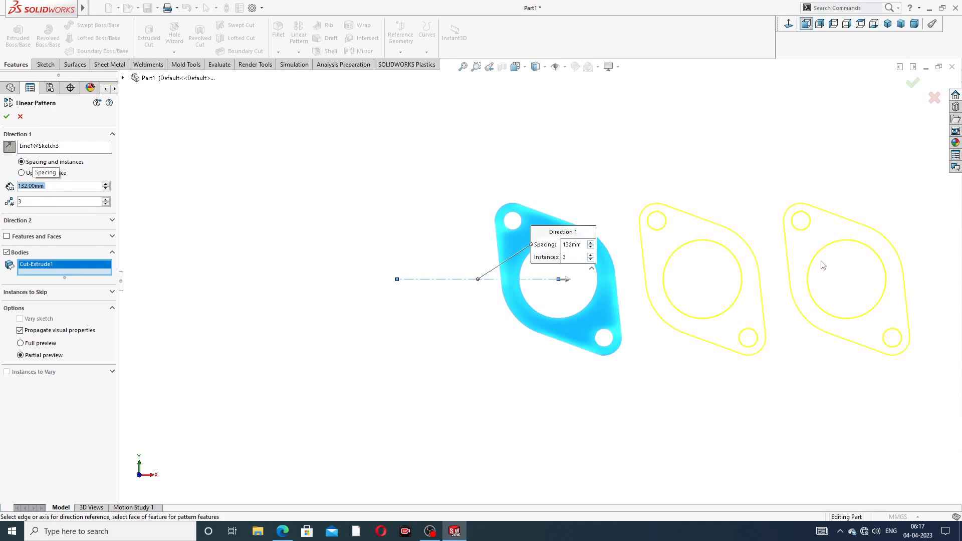
# - Reverse the pattern so three plates run left, confirm LPattern1, and orbit to view them
pyautogui.click(9, 147)
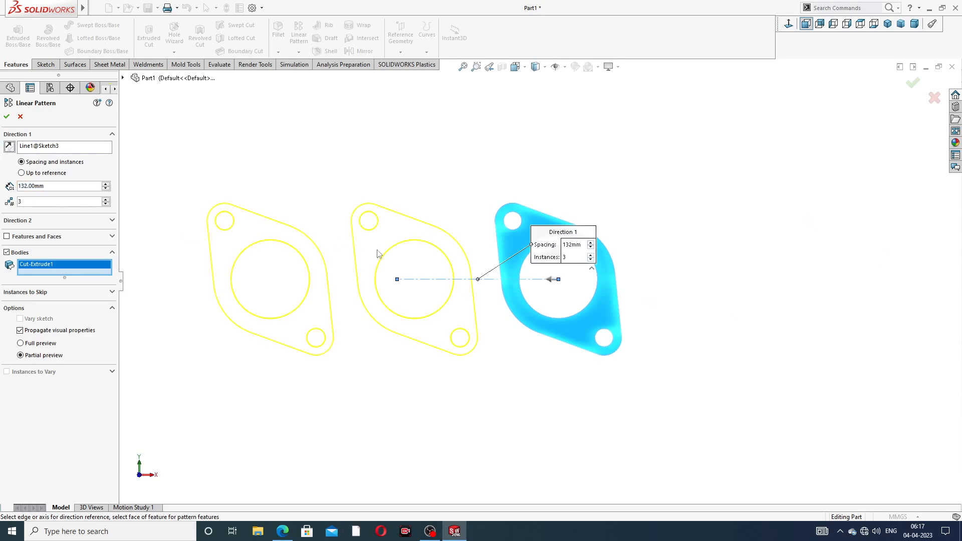
pyautogui.press('z')
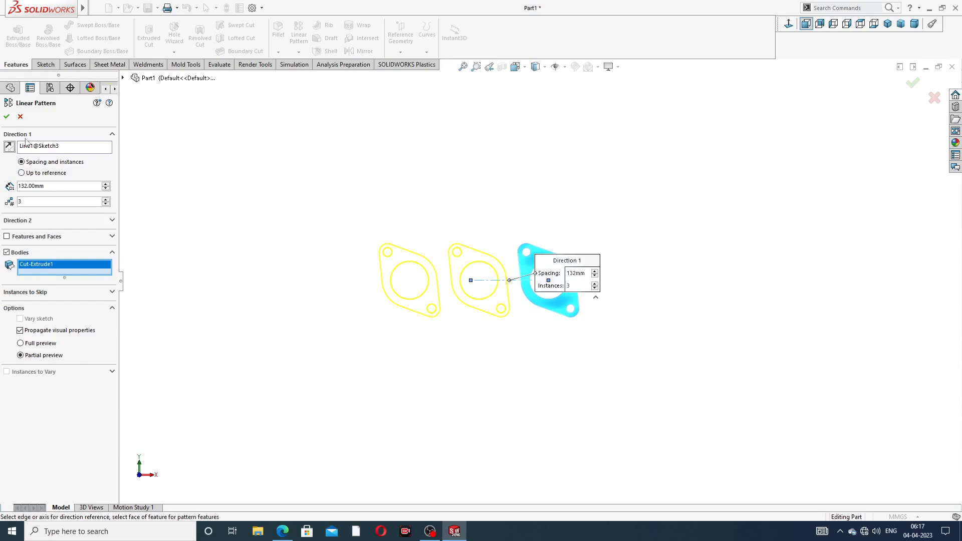
pyautogui.click(6, 117)
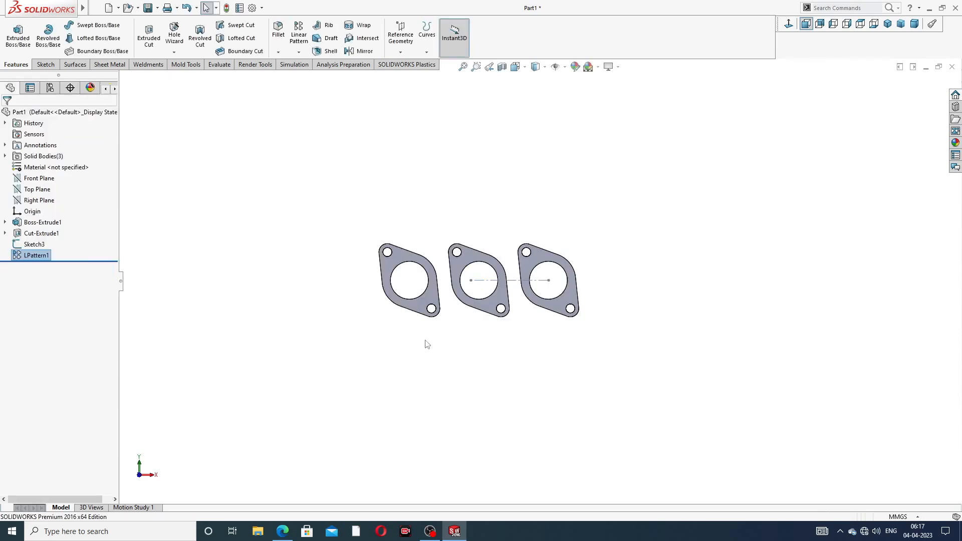
pyautogui.scroll(-3, 427, 344)
pyautogui.click(602, 225)
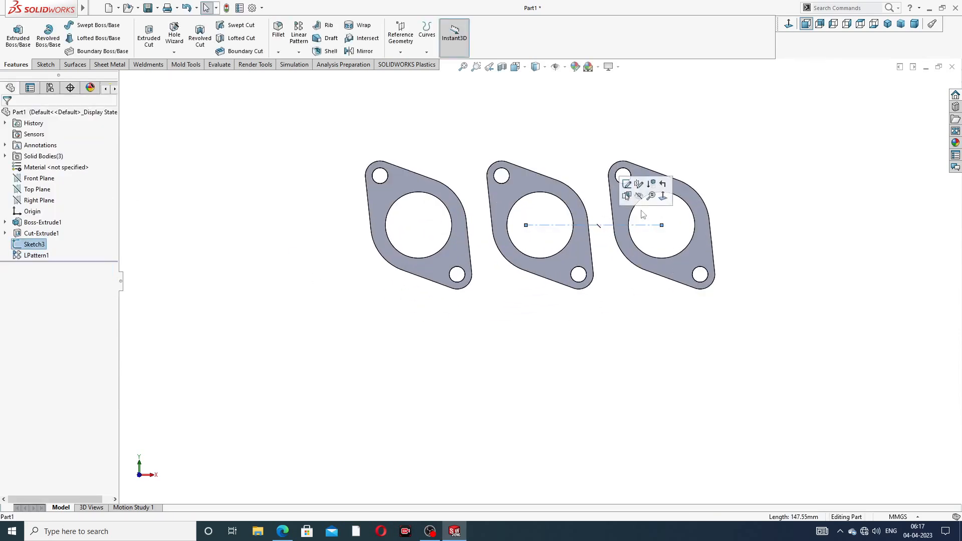
pyautogui.click(576, 139)
pyautogui.scroll(-2, 566, 234)
pyautogui.scroll(2, 577, 151)
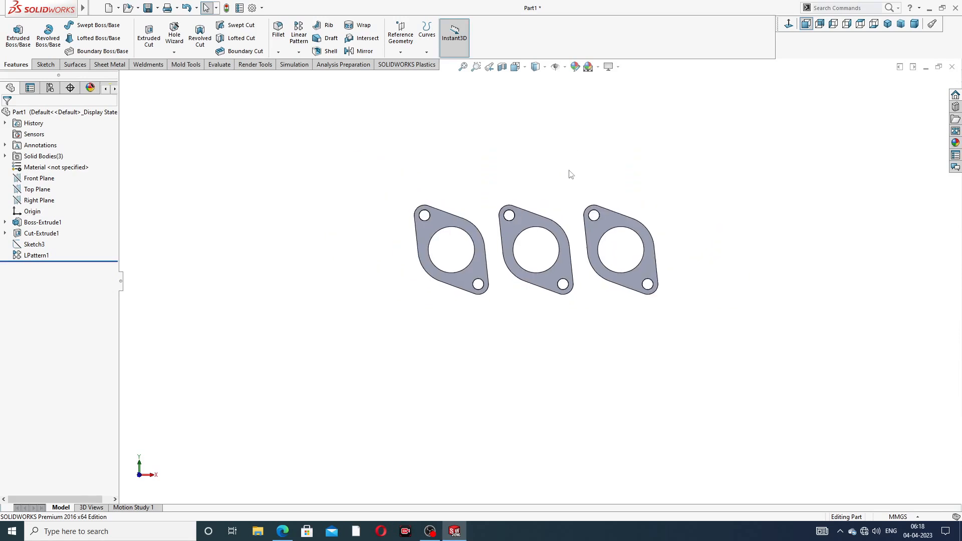
pyautogui.moveTo(569, 172); pyautogui.dragTo(534, 223, button='middle')
pyautogui.scroll(-1, 522, 262)
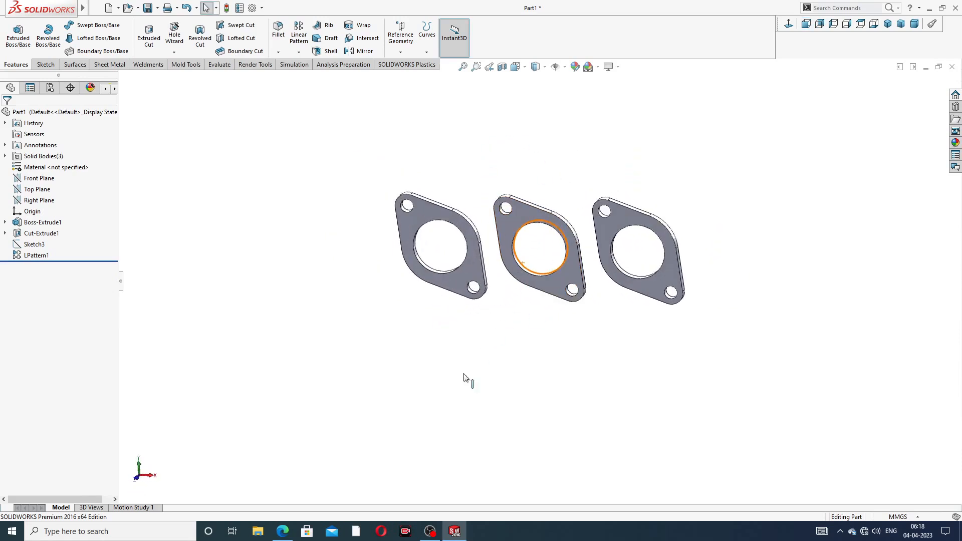
# - Review the exhaust manifold drawing PDF in Edge, then return to the SOLIDWORKS part
pyautogui.click(282, 531)
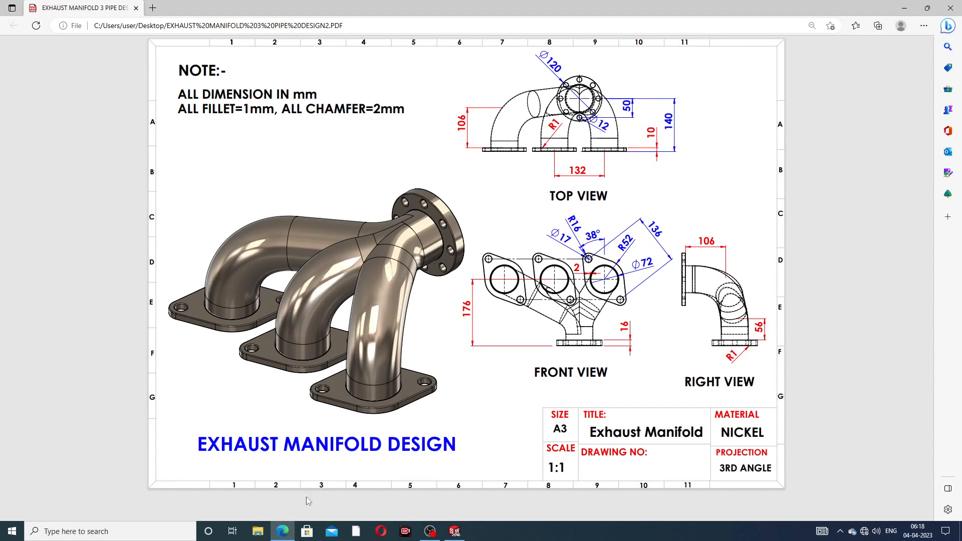
pyautogui.click(285, 530)
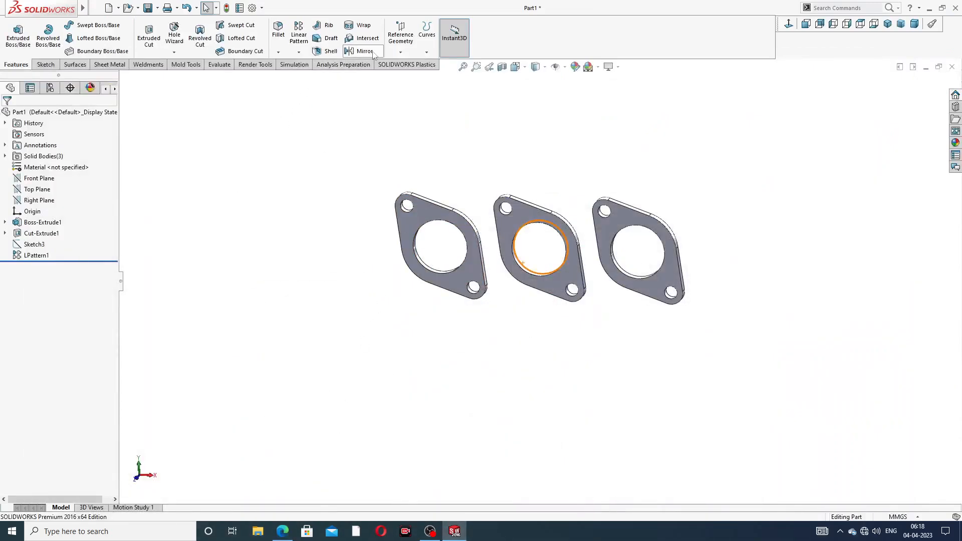
# - Create Plane1 offset 176 mm from the Top Plane, flipped below the plates, then recheck the drawing
pyautogui.click(38, 189)
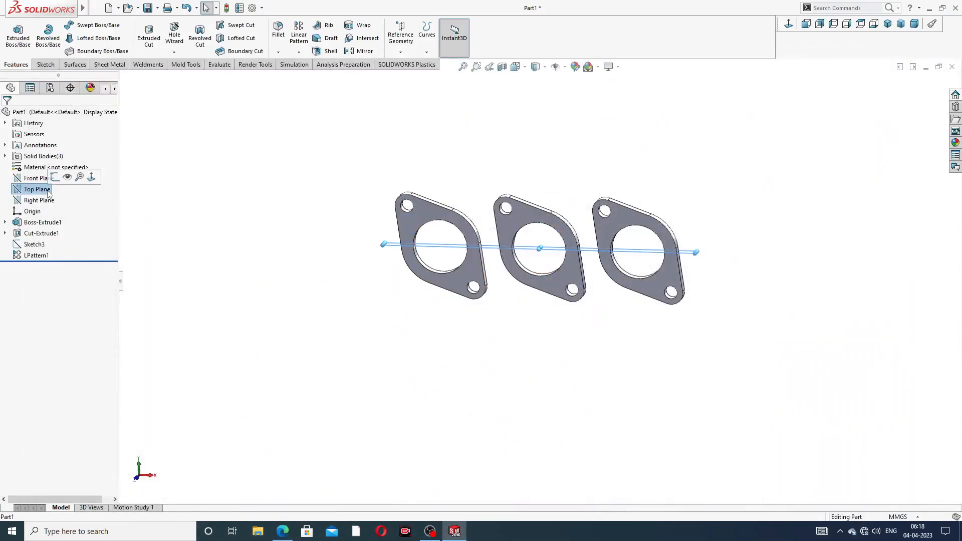
pyautogui.click(401, 37)
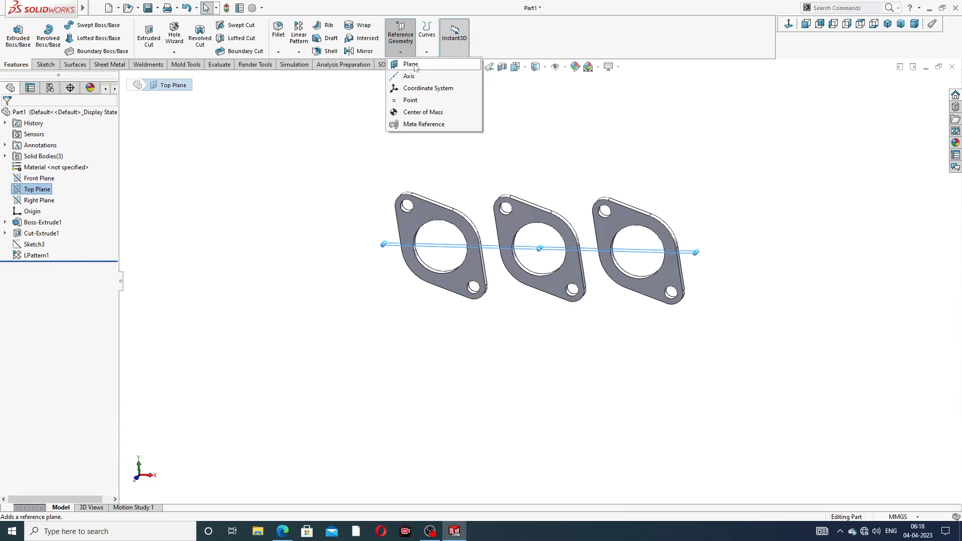
pyautogui.click(411, 64)
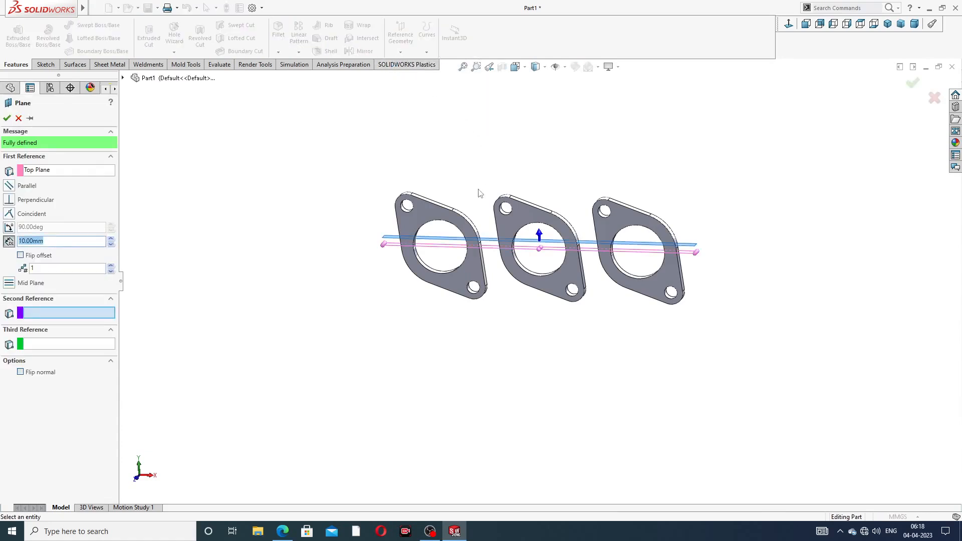
pyautogui.moveTo(481, 194); pyautogui.dragTo(476, 220, button='middle')
pyautogui.moveTo(68, 242); pyautogui.dragTo(5, 248)
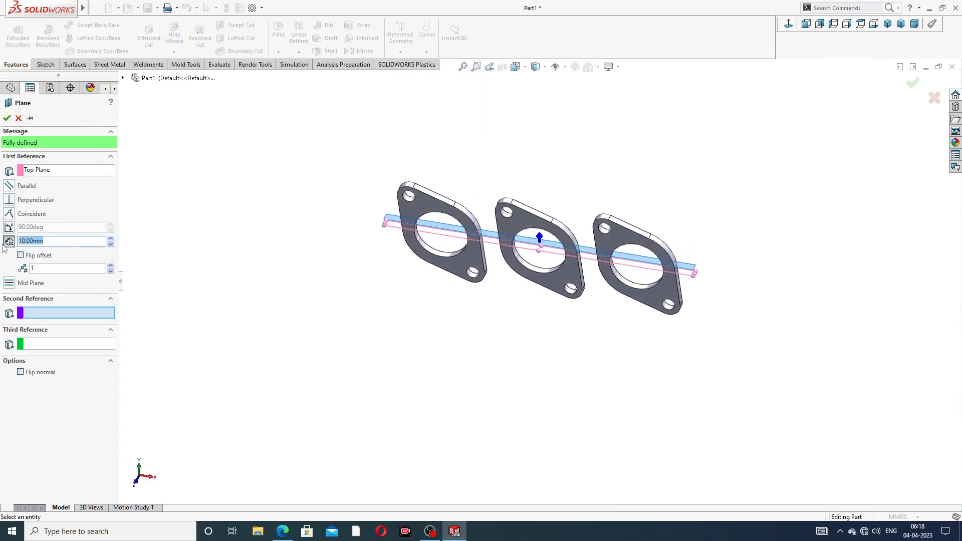
pyautogui.write('176')
pyautogui.press('Return')
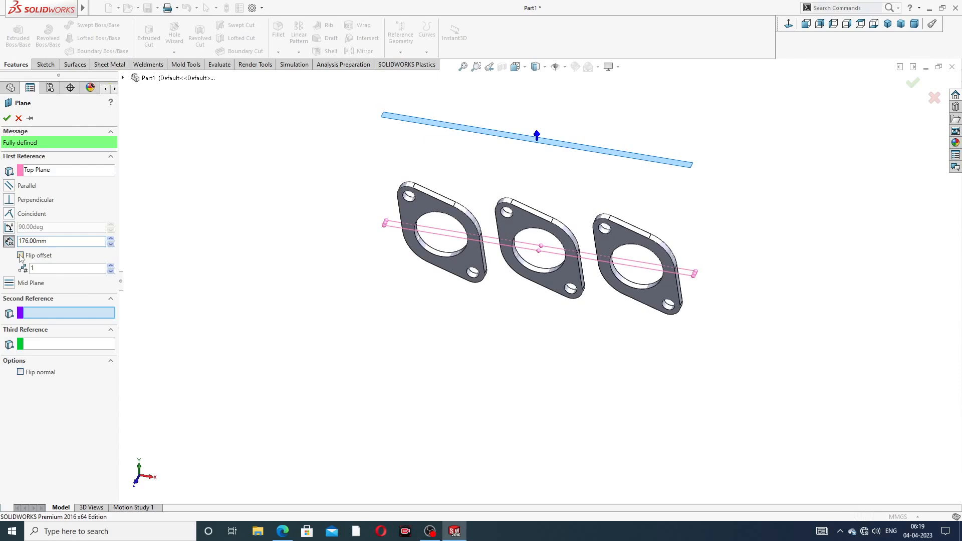
pyautogui.click(20, 256)
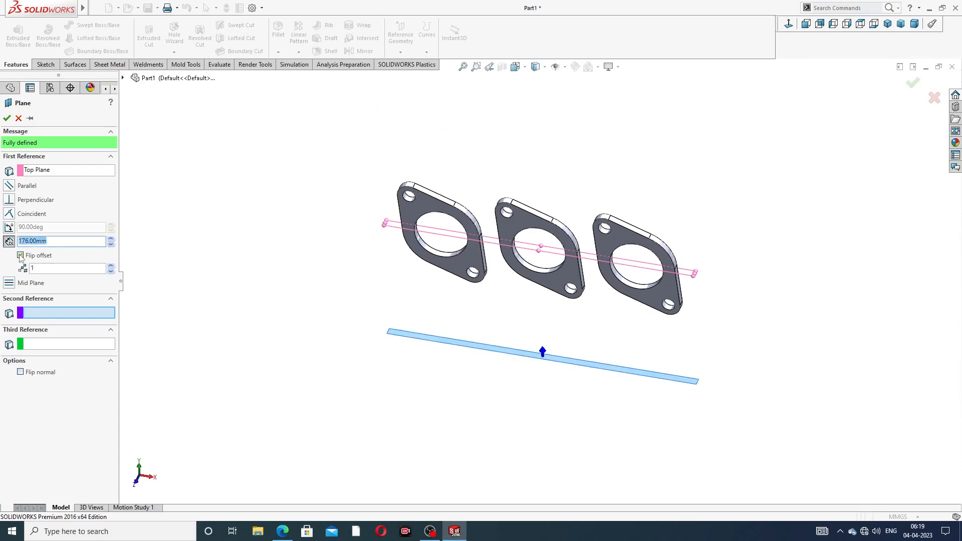
pyautogui.click(7, 118)
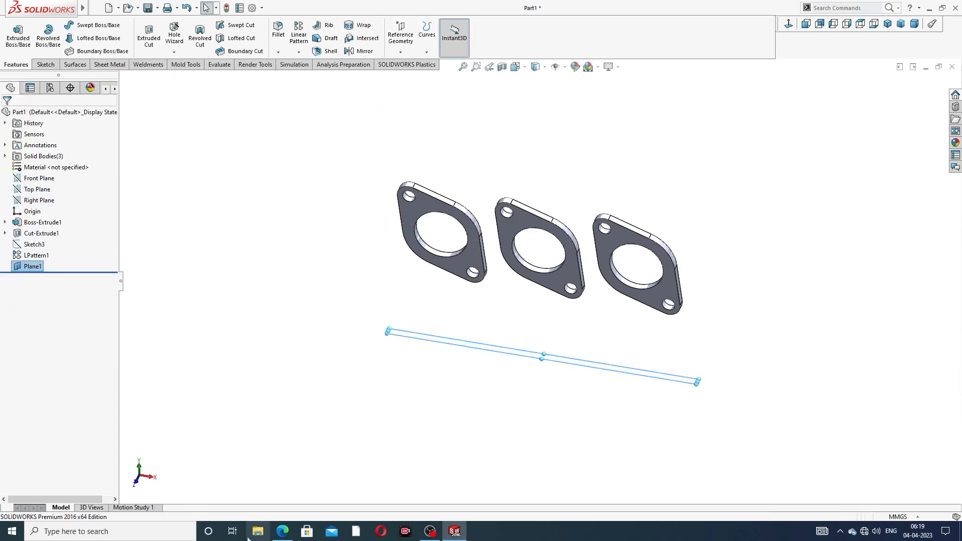
pyautogui.click(283, 532)
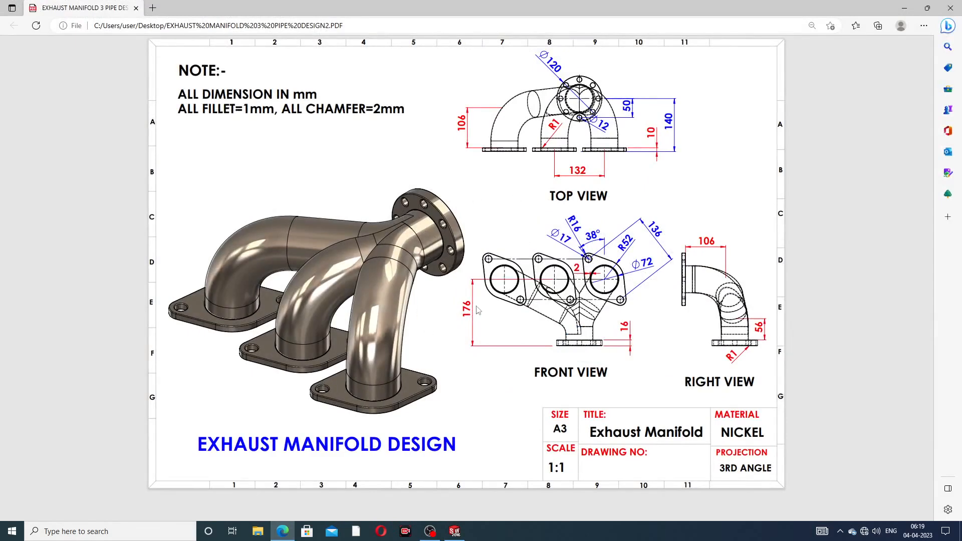
pyautogui.click(283, 532)
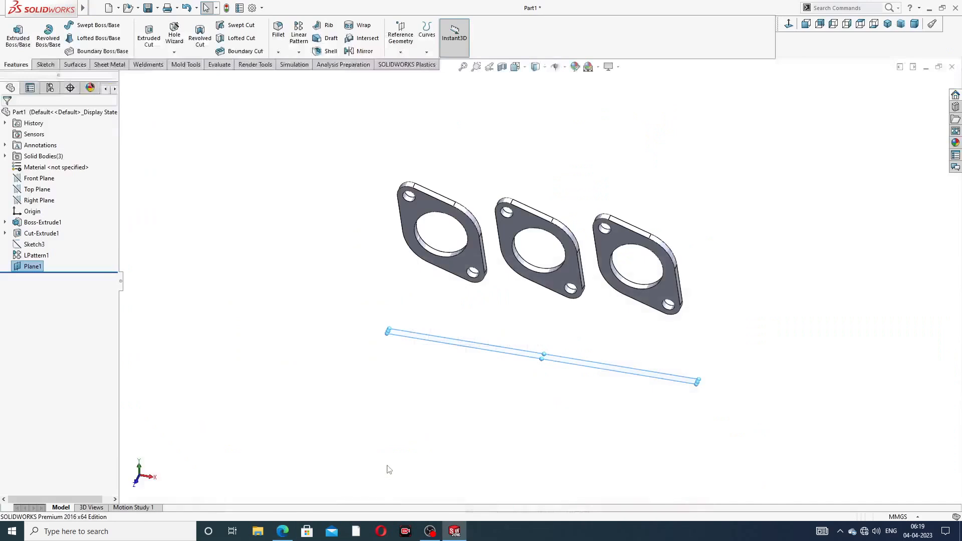
# - Start a new sketch on Plane1 and view it head-on
pyautogui.moveTo(597, 369); pyautogui.dragTo(576, 351, button='middle')
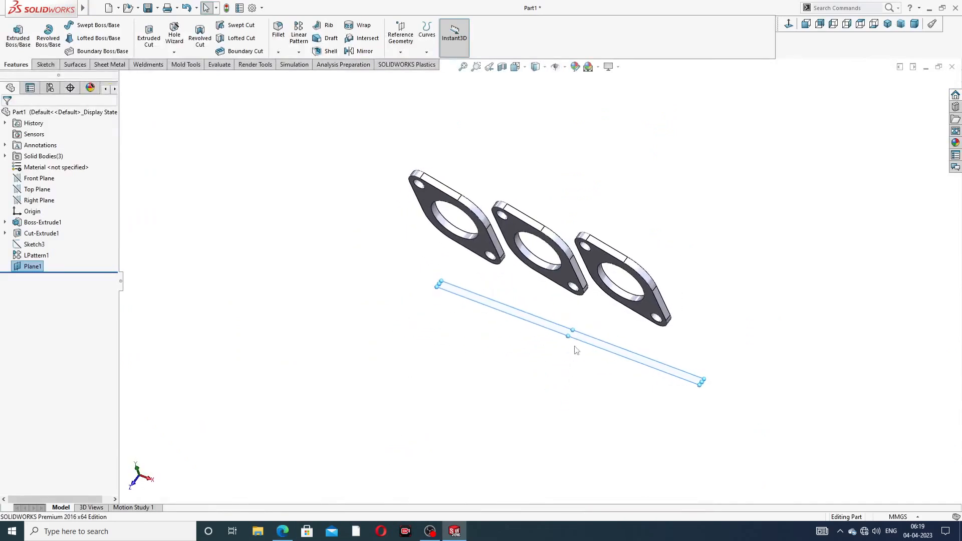
pyautogui.moveTo(574, 330); pyautogui.dragTo(626, 258)
pyautogui.click(606, 323)
pyautogui.moveTo(603, 369); pyautogui.dragTo(636, 367, button='middle')
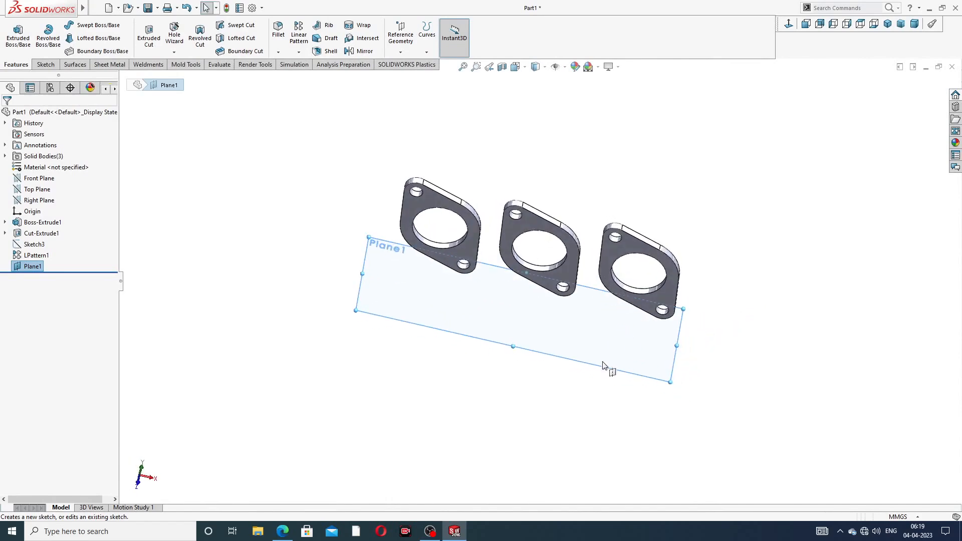
pyautogui.click(643, 329)
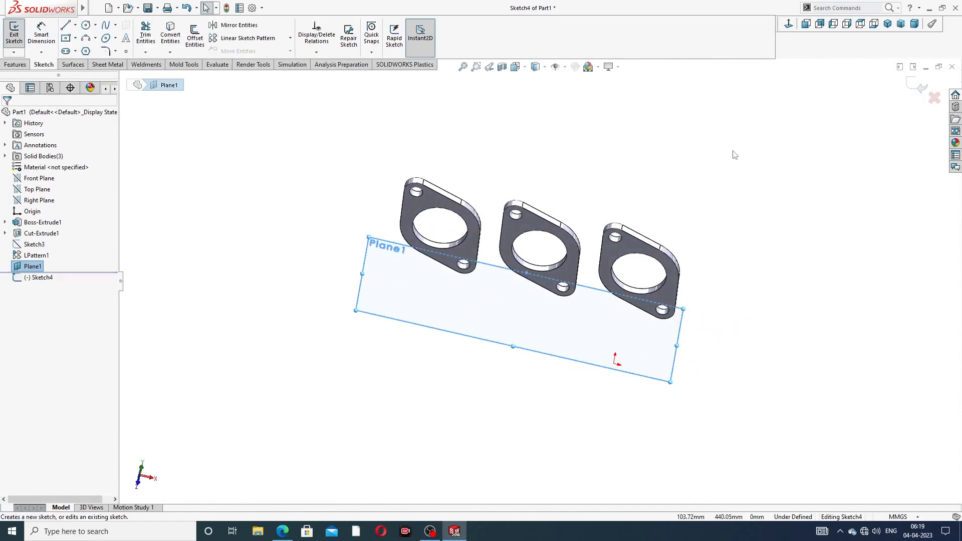
pyautogui.click(788, 23)
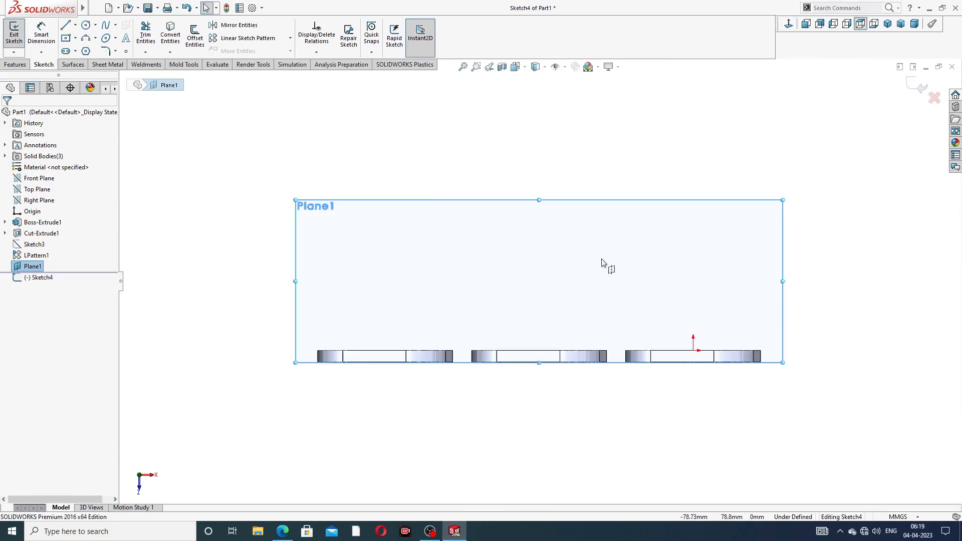
pyautogui.scroll(-3, 543, 329)
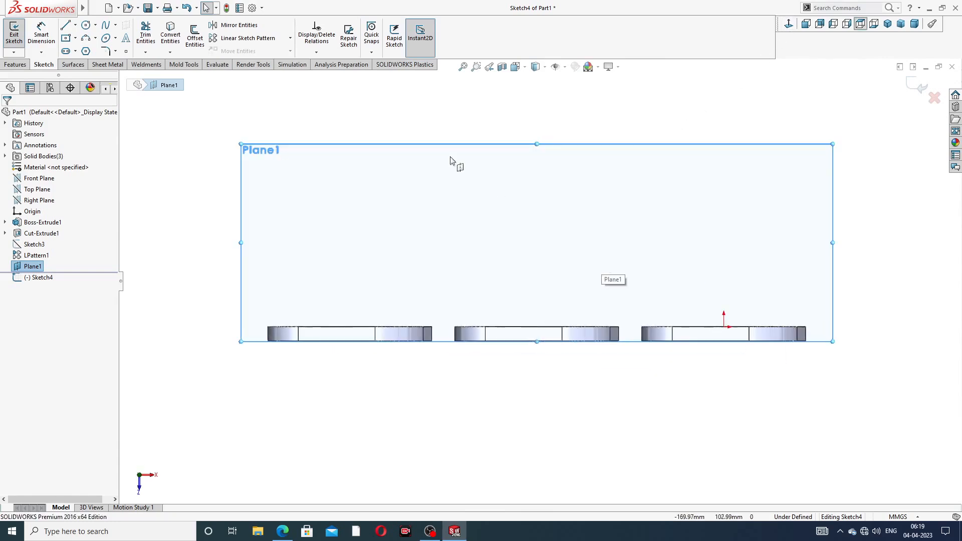
# - Draw a centerline between the lower corners of two adjacent plates
pyautogui.click(75, 25)
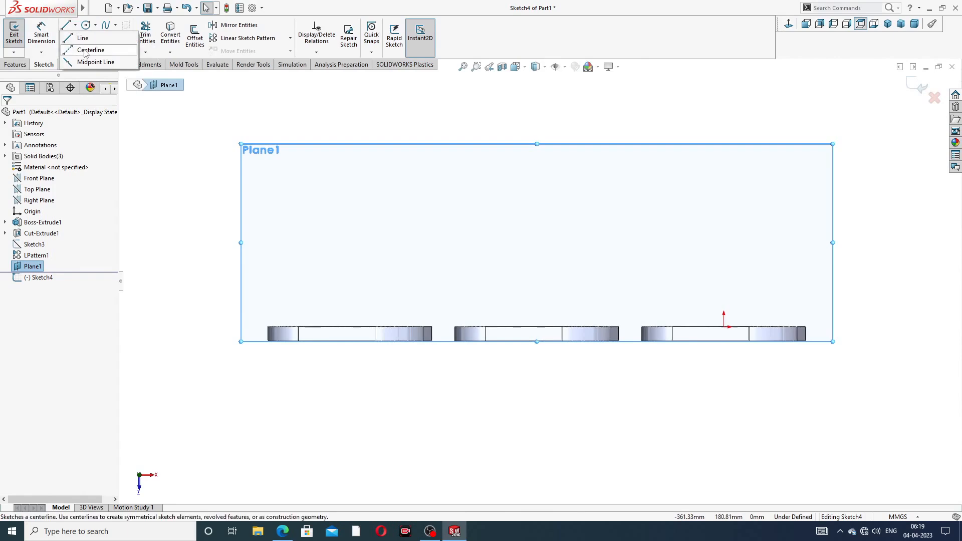
pyautogui.click(89, 49)
pyautogui.scroll(-3, 637, 358)
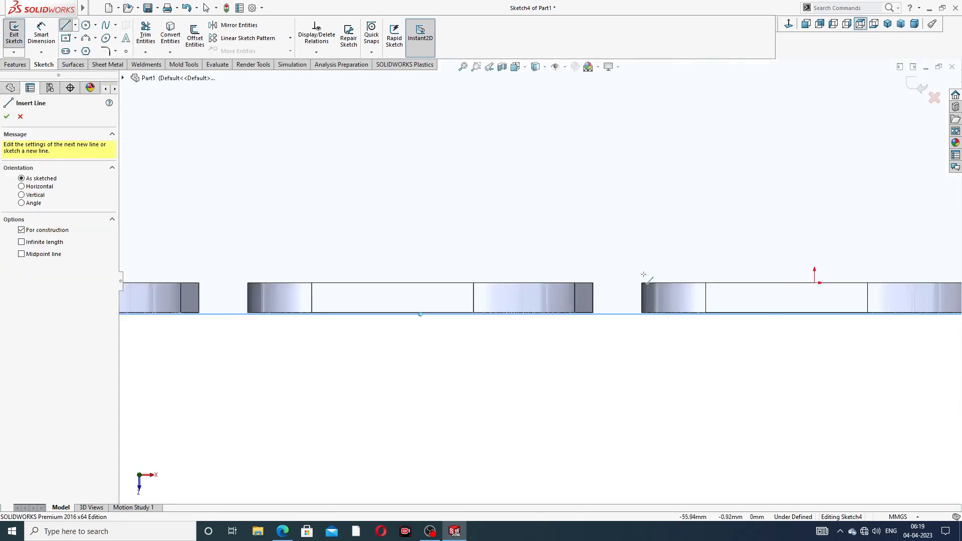
pyautogui.scroll(-3, 595, 308)
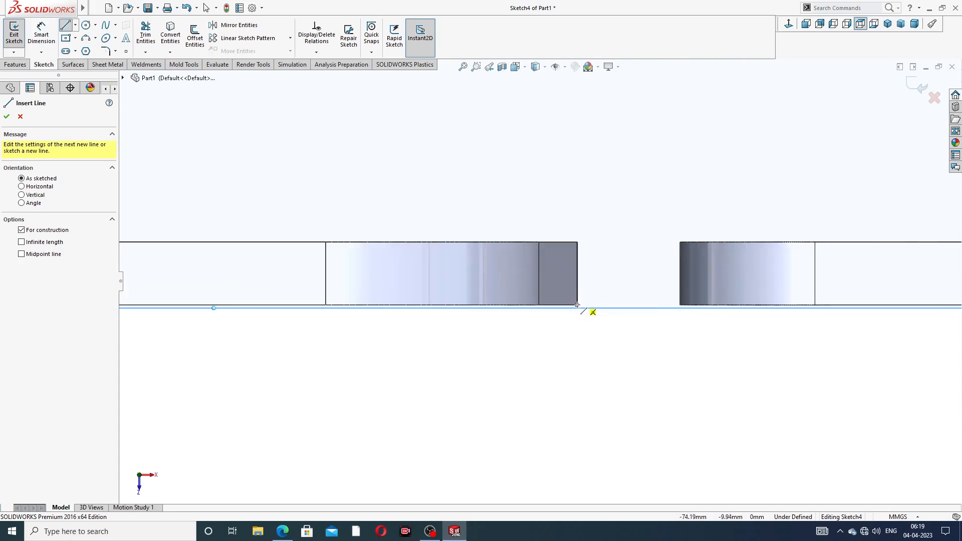
pyautogui.click(577, 305)
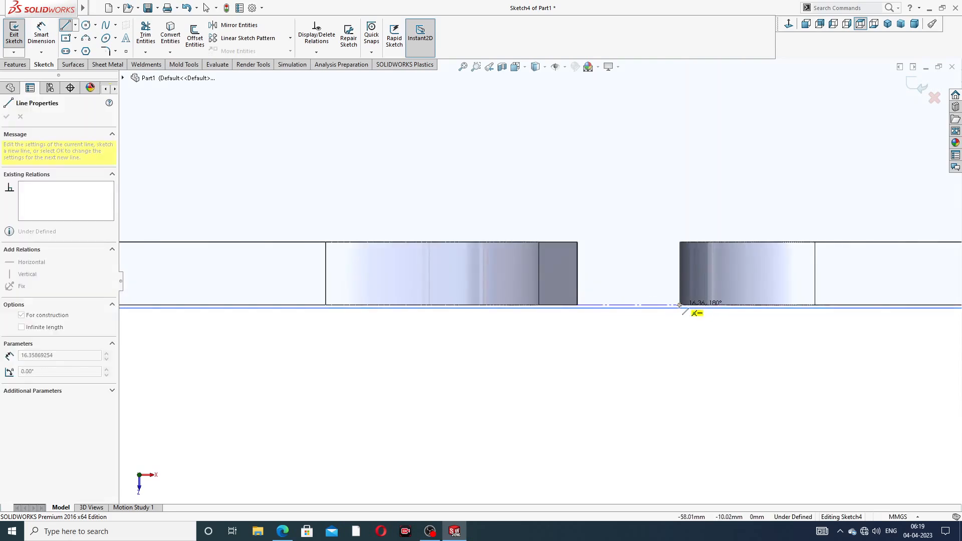
pyautogui.click(679, 305)
pyautogui.rightClick(684, 204)
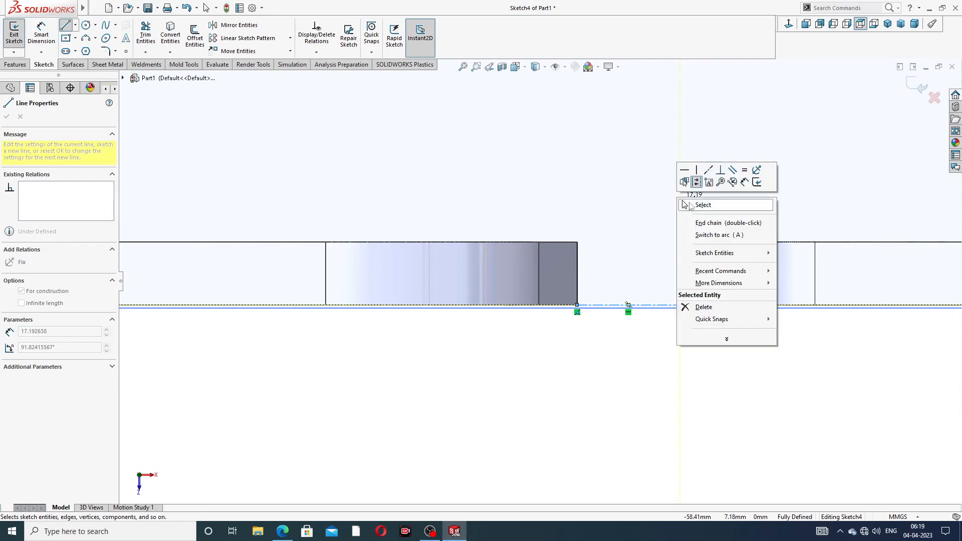
pyautogui.click(694, 205)
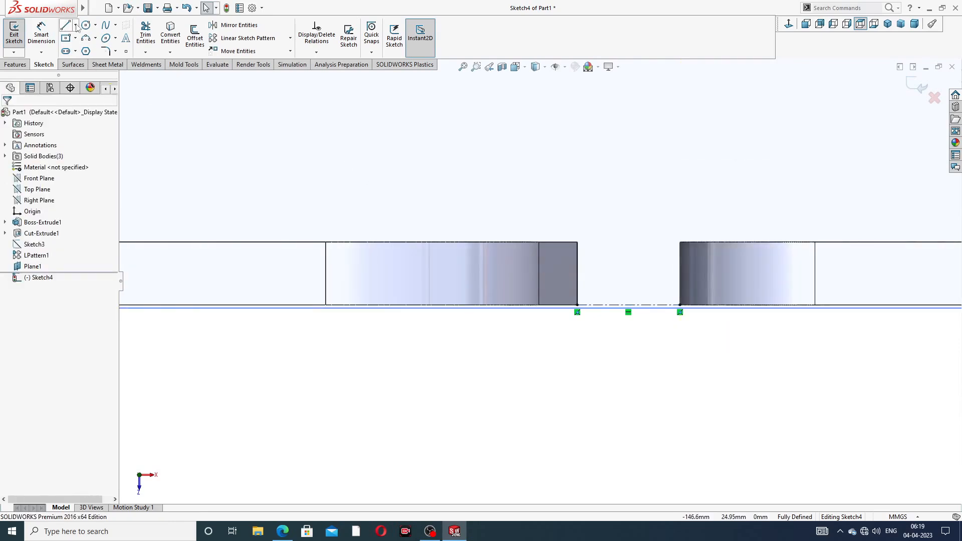
# - Draw a vertical construction centerline rising from that line's midpoint high above the flanges
pyautogui.click(76, 25)
pyautogui.click(89, 48)
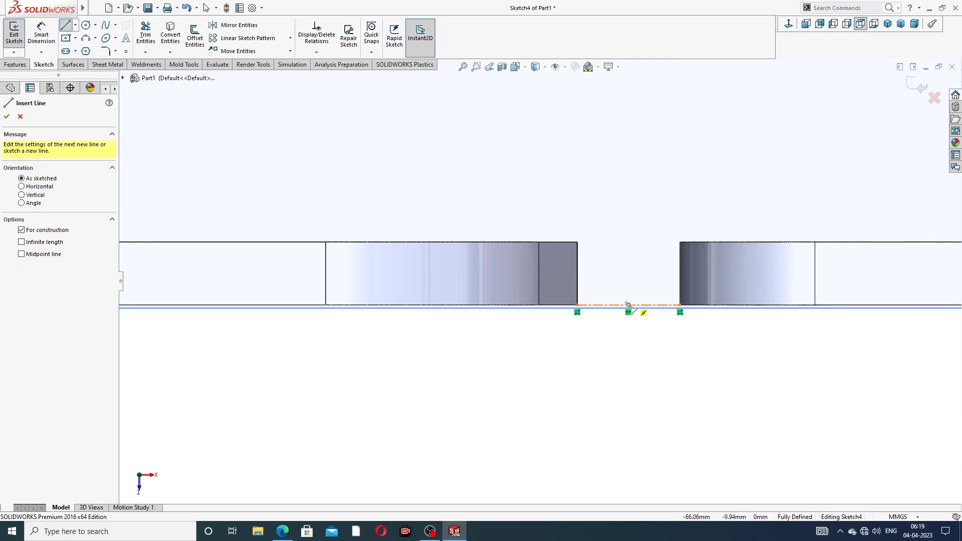
pyautogui.click(628, 305)
pyautogui.scroll(2, 626, 151)
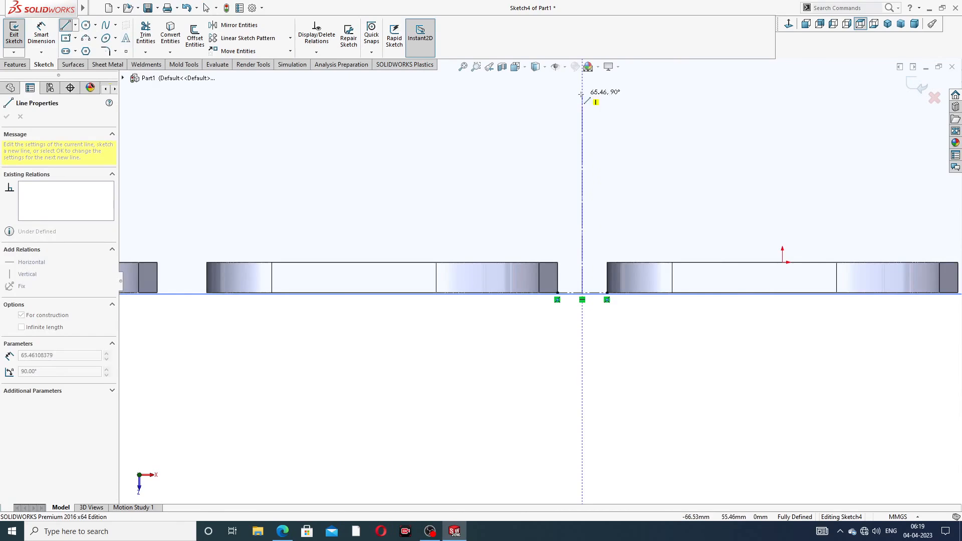
pyautogui.scroll(2, 583, 129)
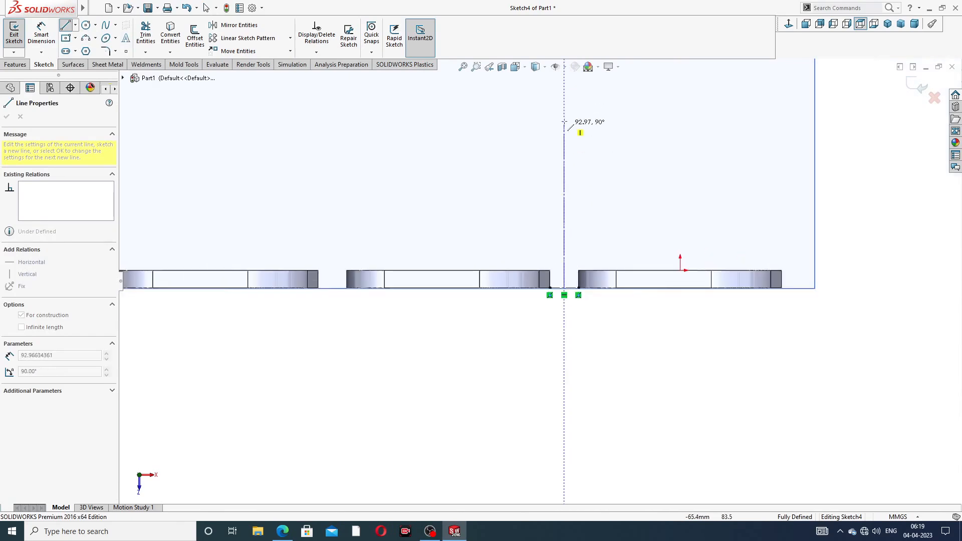
pyautogui.click(565, 112)
pyautogui.rightClick(606, 119)
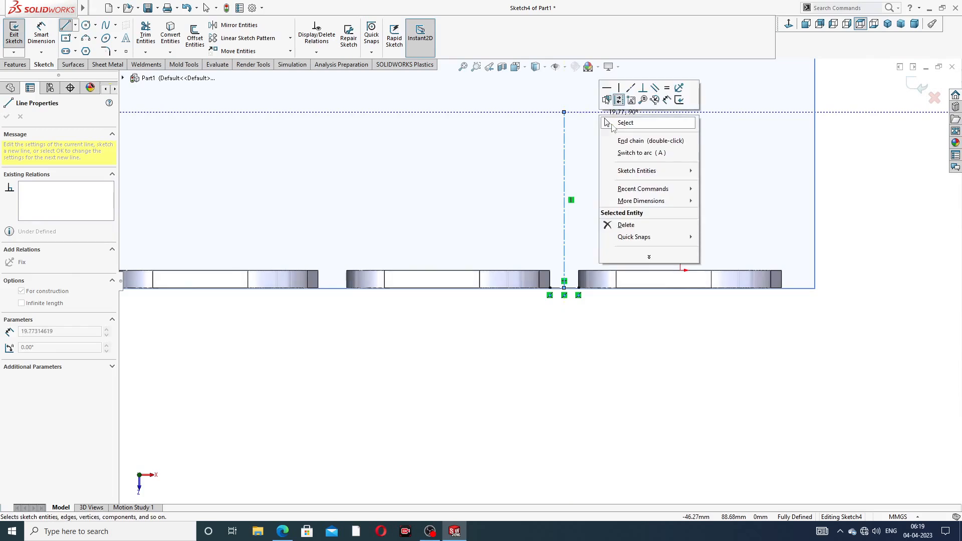
pyautogui.click(625, 123)
pyautogui.scroll(2, 554, 200)
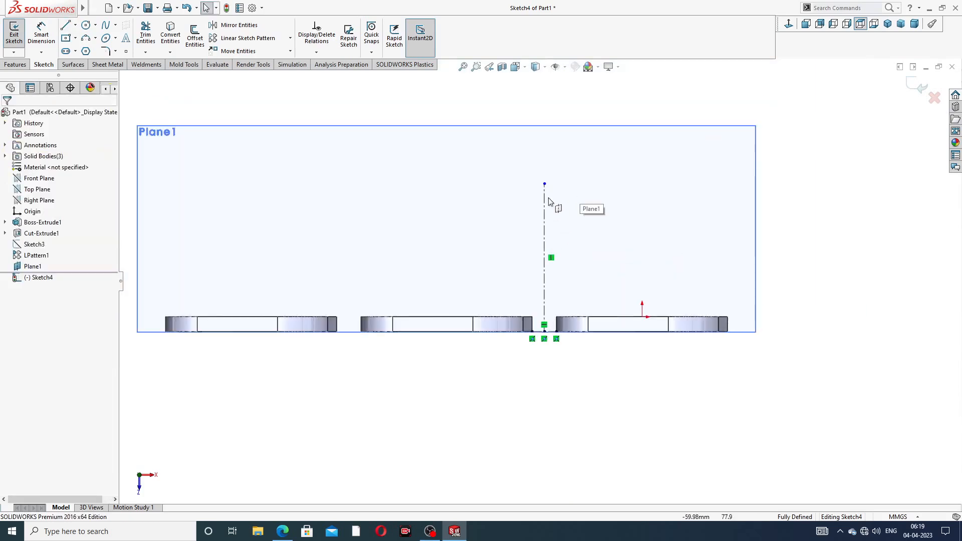
pyautogui.moveTo(545, 184); pyautogui.dragTo(545, 197)
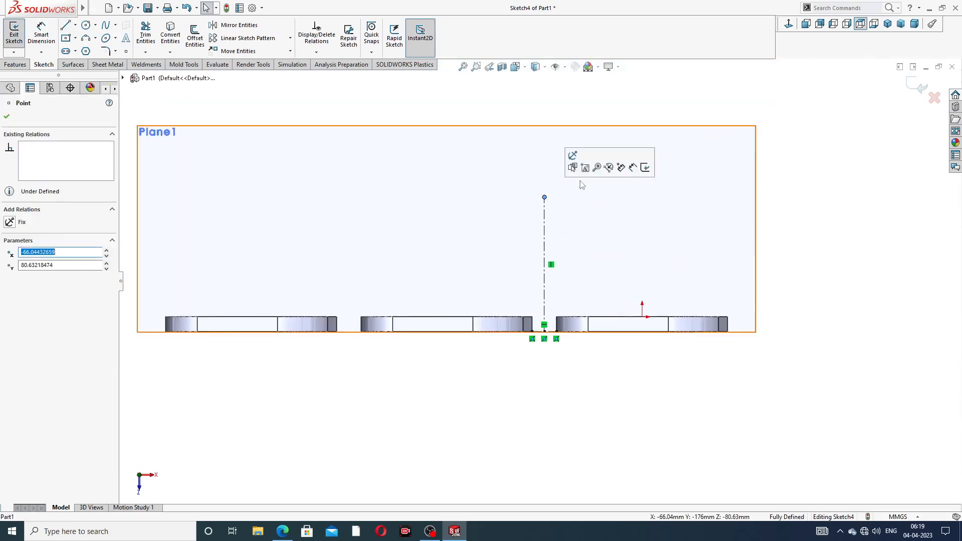
# - Hide Plane1
pyautogui.click(580, 198)
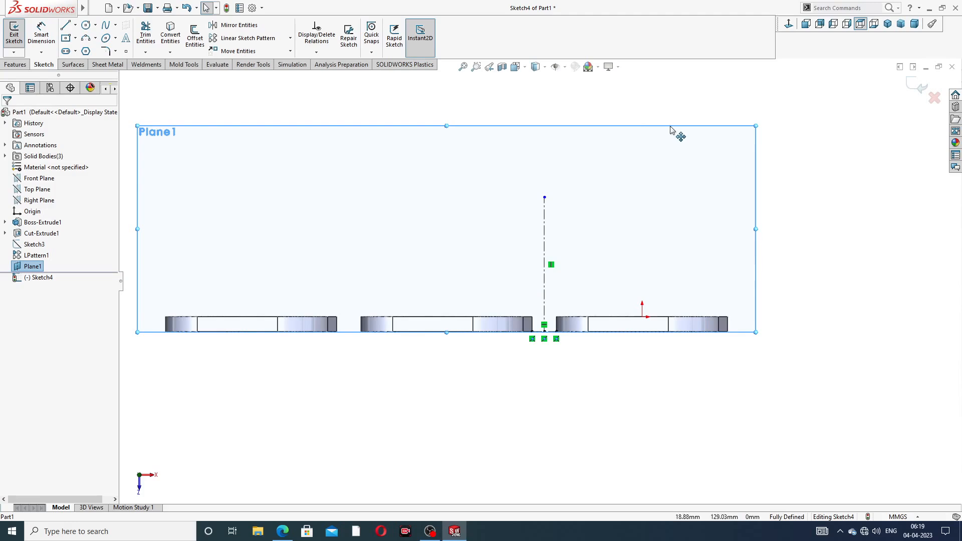
pyautogui.click(777, 168)
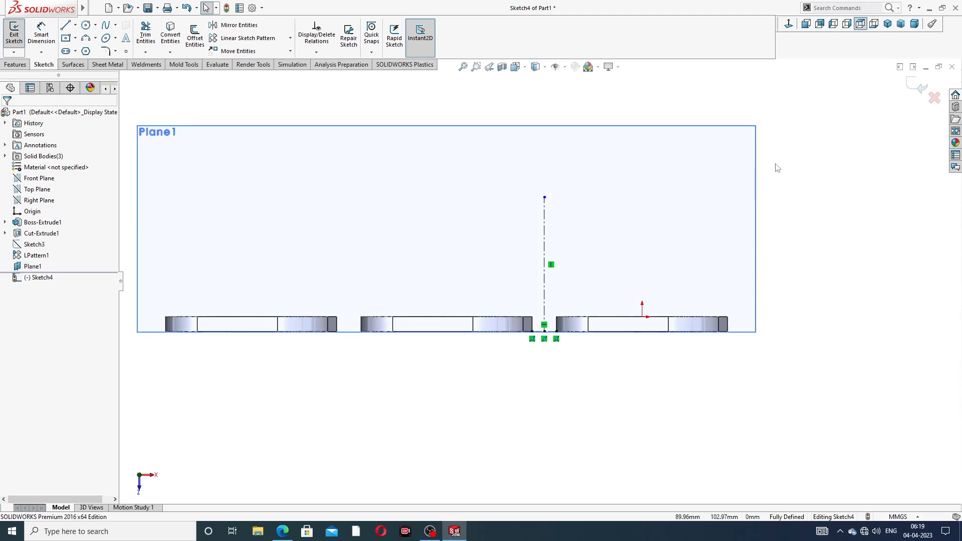
pyautogui.click(756, 151)
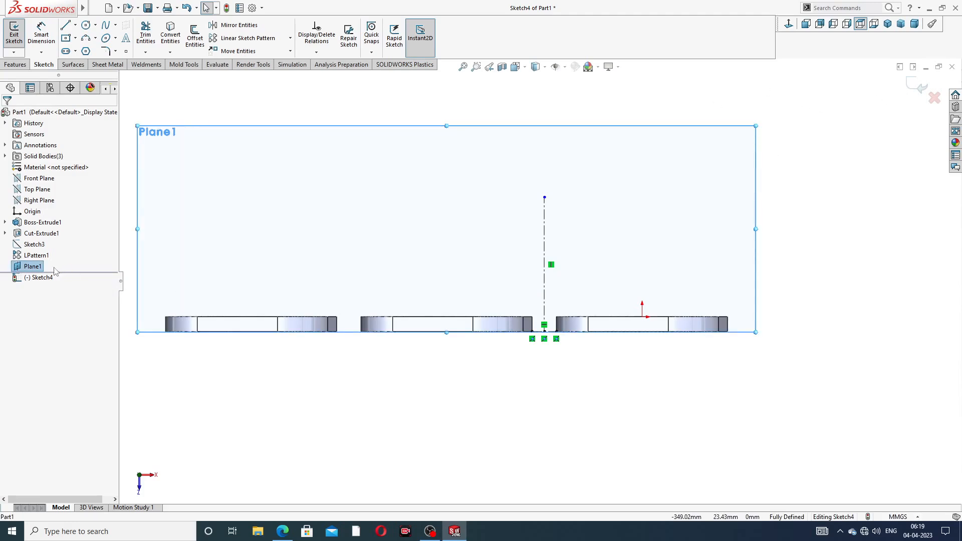
pyautogui.click(35, 267)
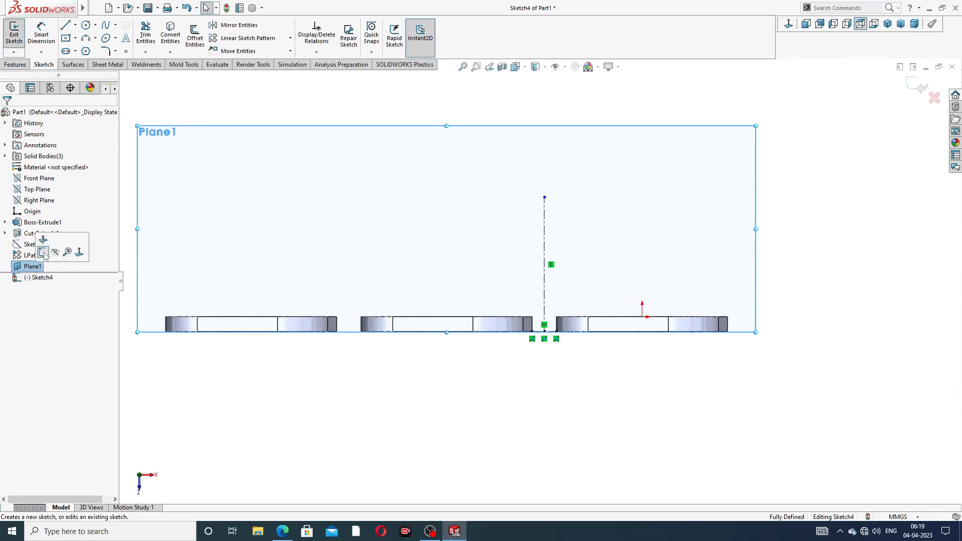
pyautogui.click(80, 264)
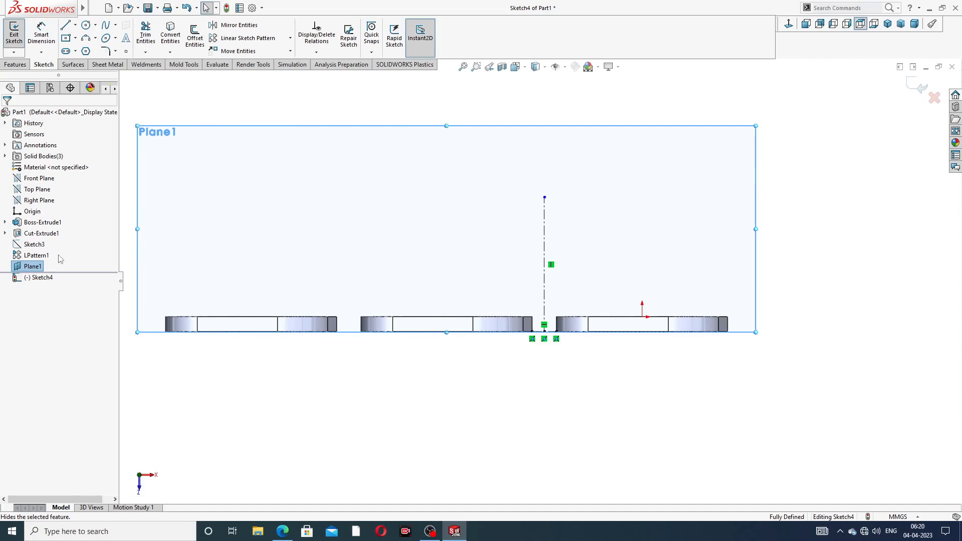
pyautogui.click(37, 269)
pyautogui.click(50, 266)
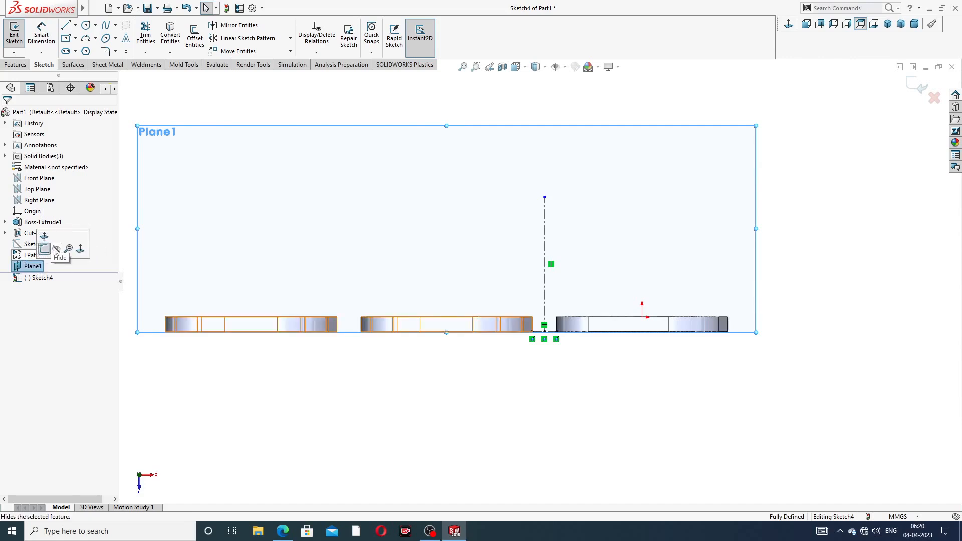
pyautogui.click(56, 250)
pyautogui.scroll(3, 539, 283)
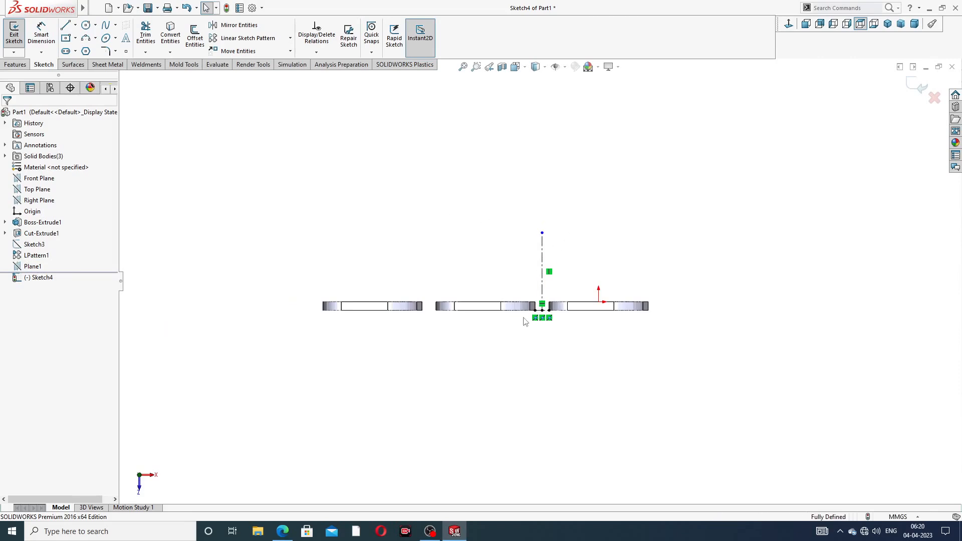
pyautogui.scroll(-3, 525, 322)
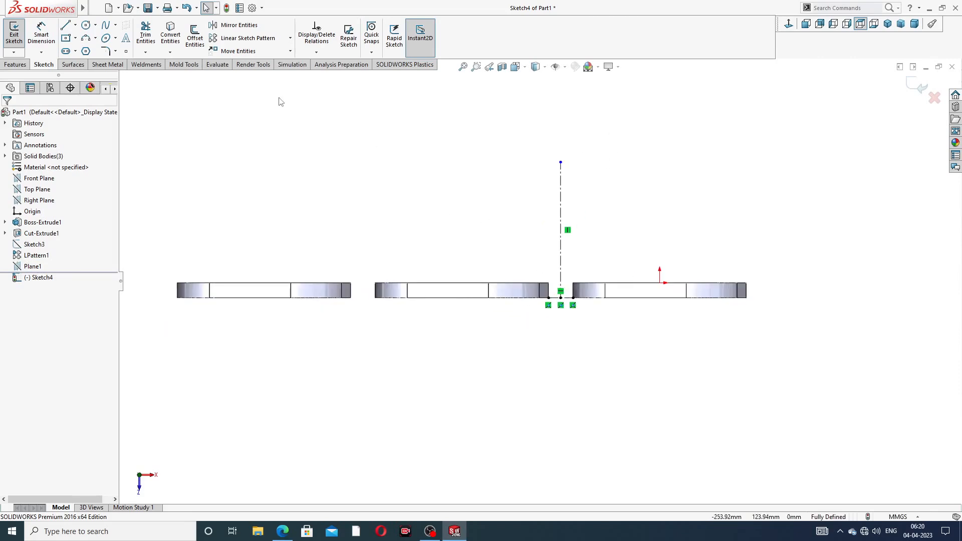
# - Draw a circle centred on the top of the vertical construction line
pyautogui.click(86, 25)
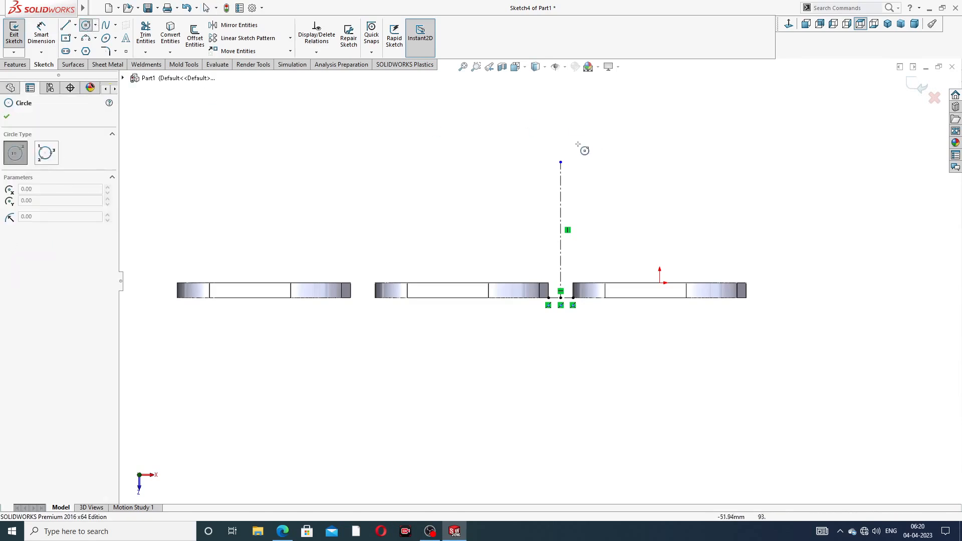
pyautogui.click(561, 162)
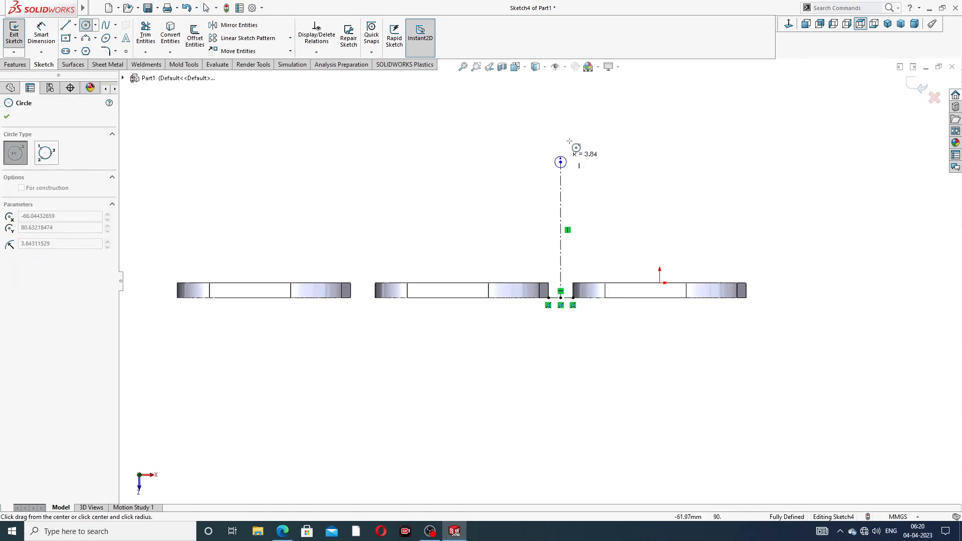
pyautogui.click(594, 99)
pyautogui.rightClick(641, 91)
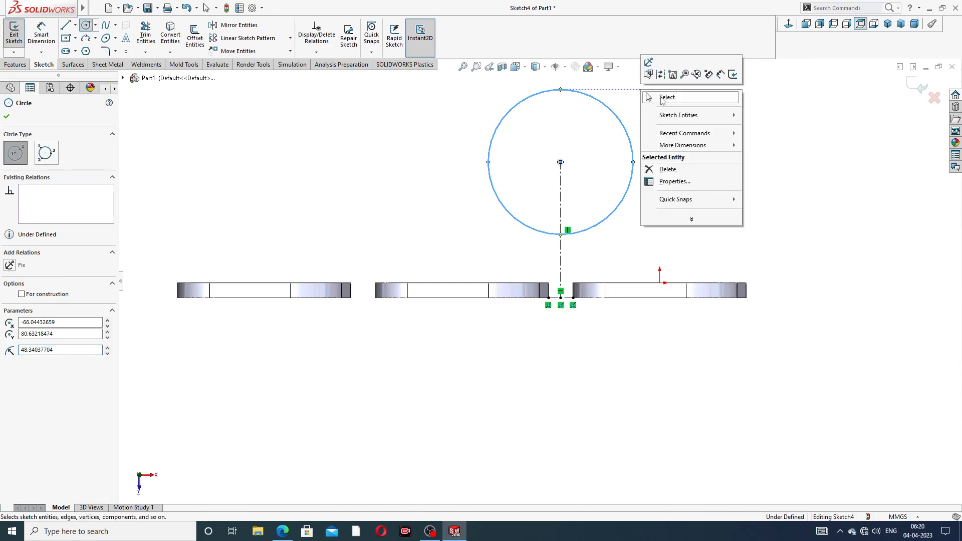
pyautogui.click(663, 97)
# - Dimension the circle to Ø120 and its centre's height above the line's bottom point
pyautogui.click(41, 33)
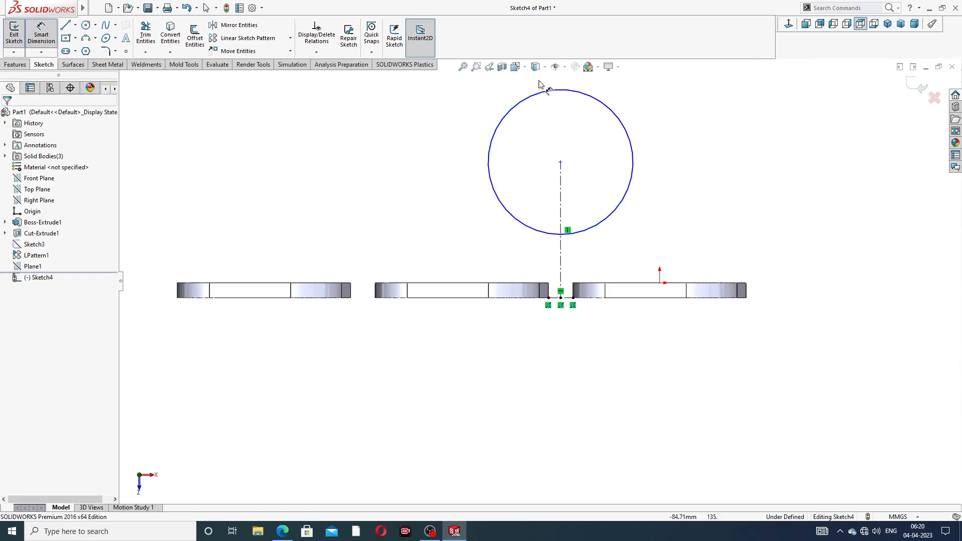
pyautogui.click(606, 102)
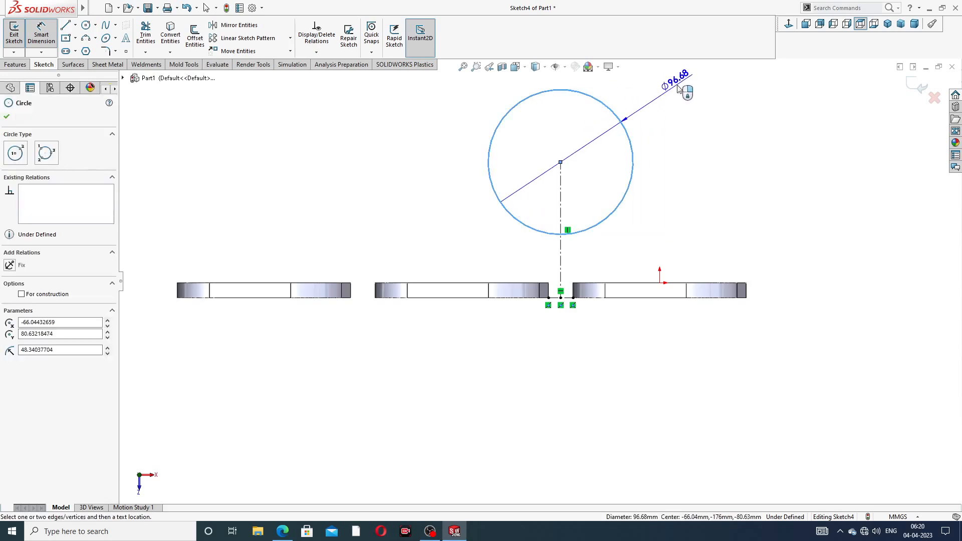
pyautogui.click(680, 88)
pyautogui.write('120')
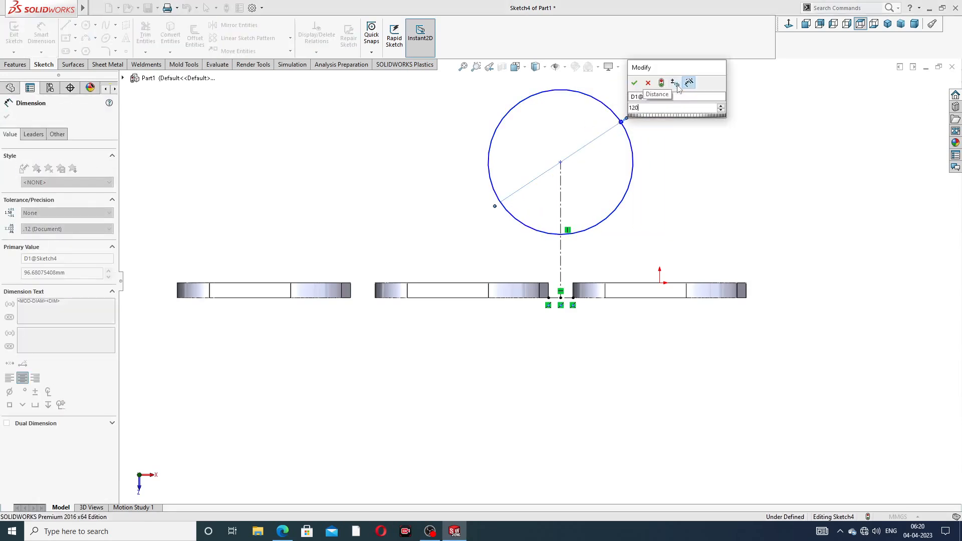
pyautogui.press('Return')
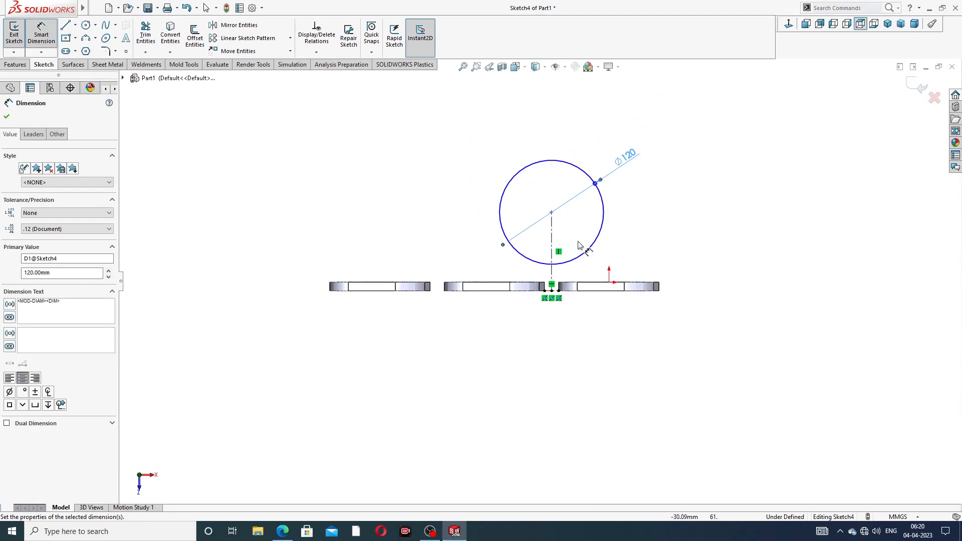
pyautogui.scroll(-2, 583, 245)
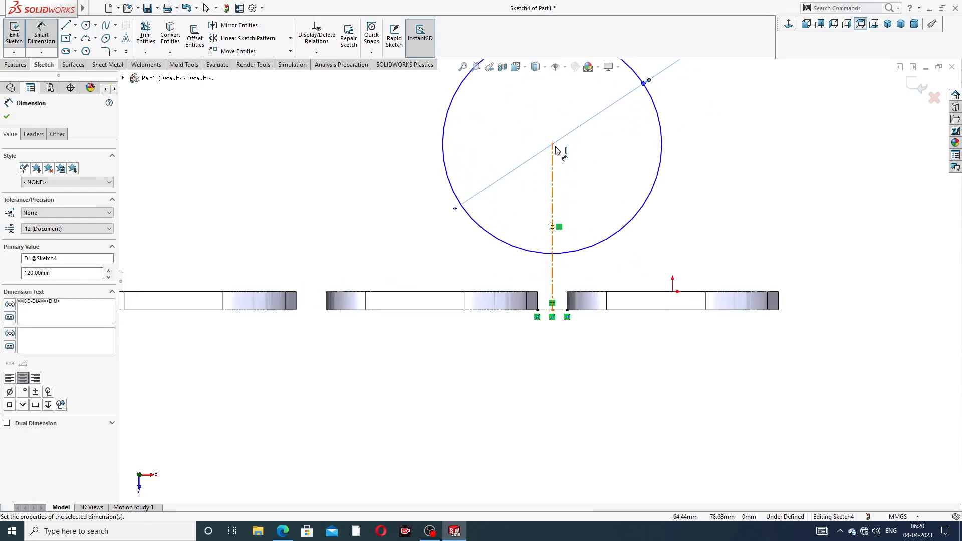
pyautogui.click(553, 145)
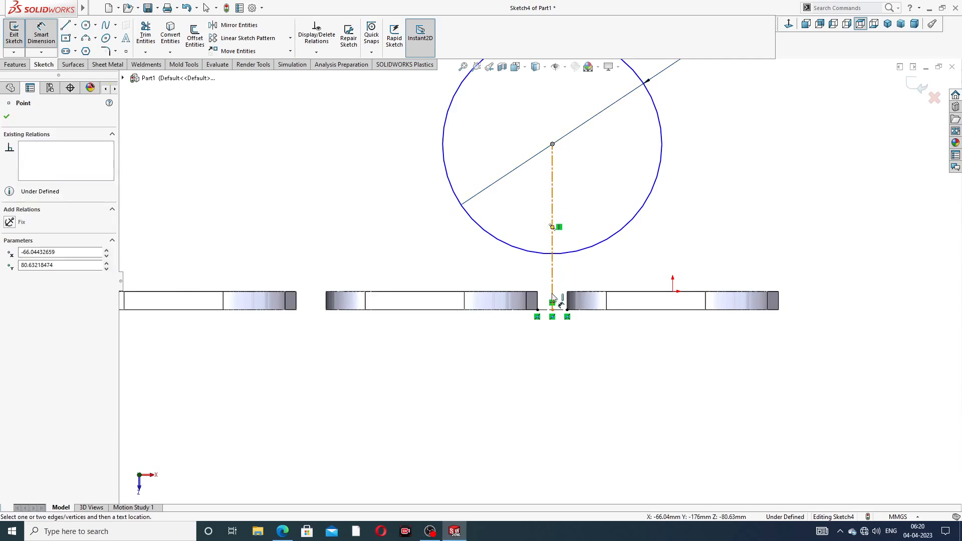
pyautogui.click(553, 314)
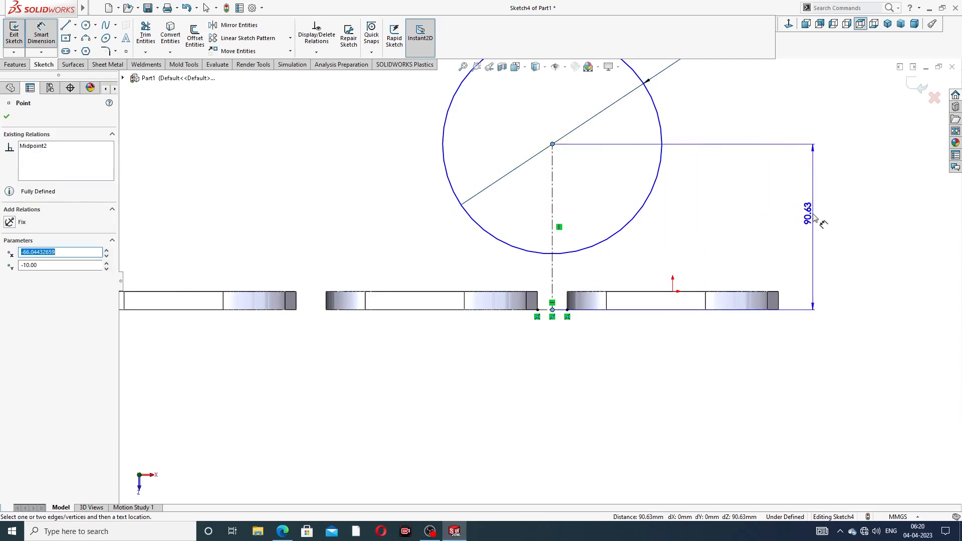
pyautogui.click(793, 223)
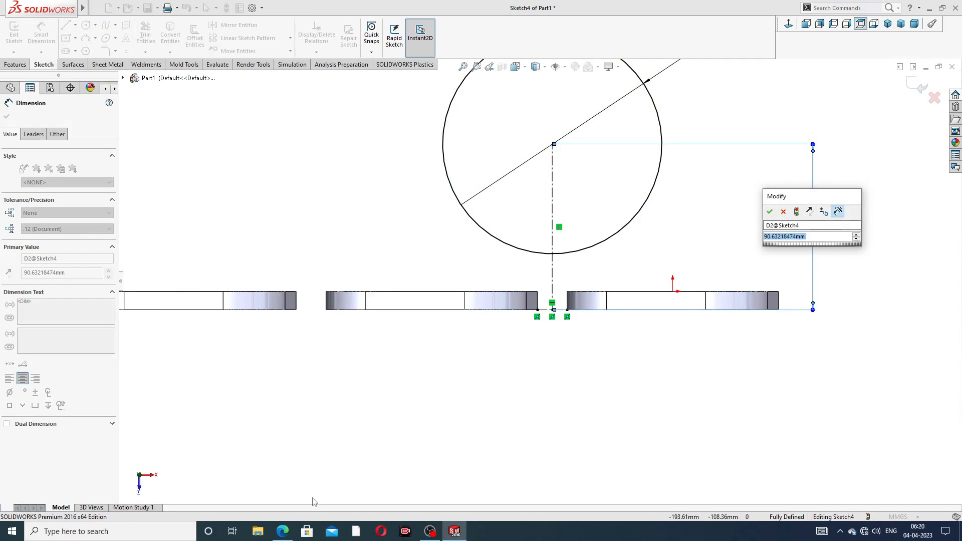
pyautogui.click(283, 531)
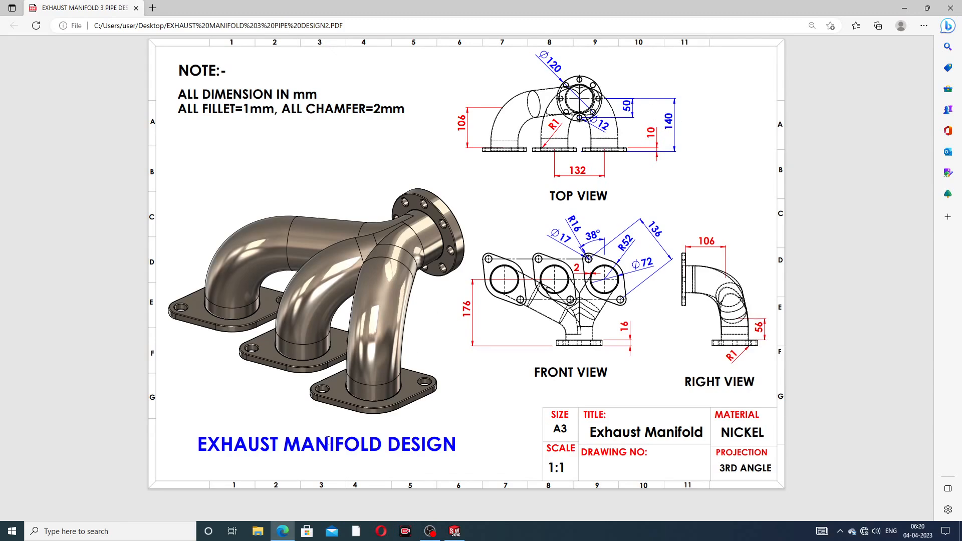
# - Set the circle centre 140 mm above the flange line, fully defining Sketch4
pyautogui.click(283, 531)
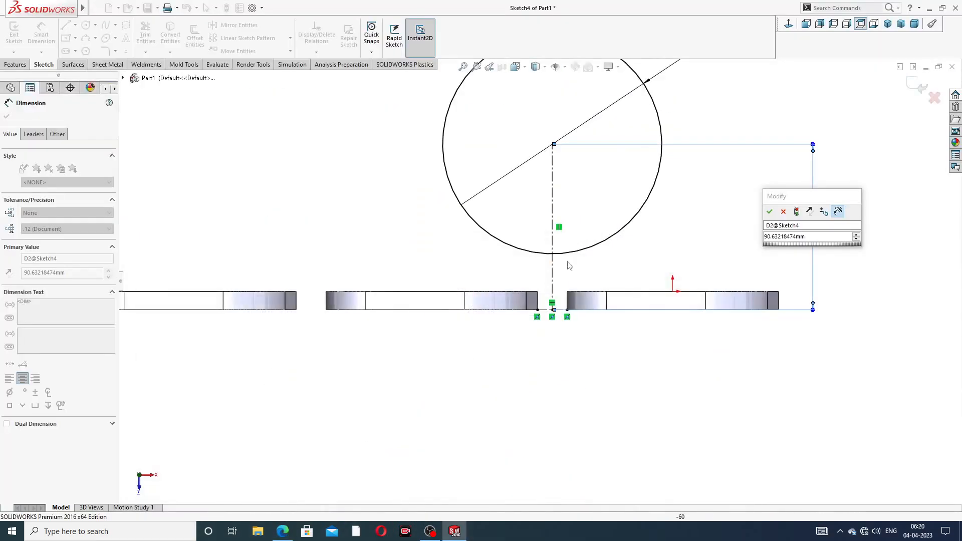
pyautogui.click(816, 239)
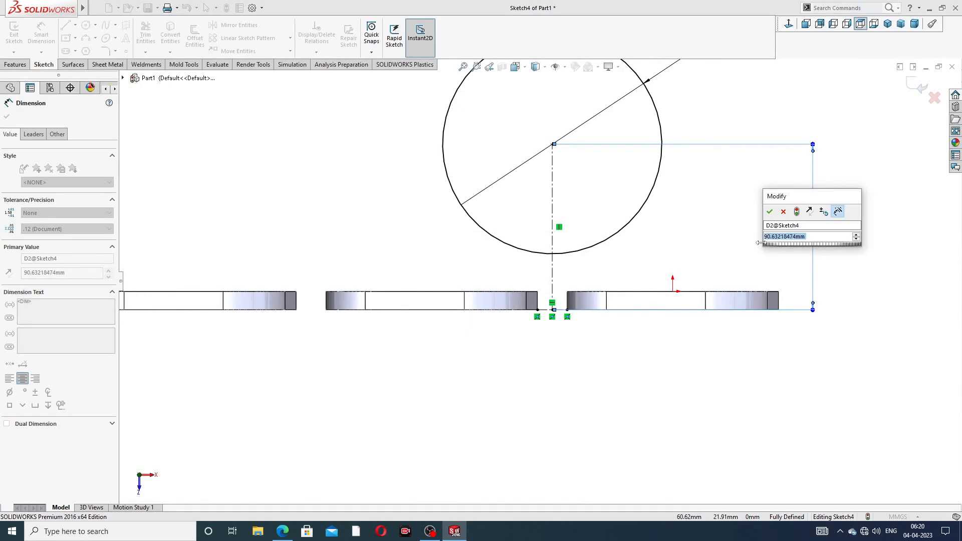
pyautogui.write('140')
pyautogui.press('Return')
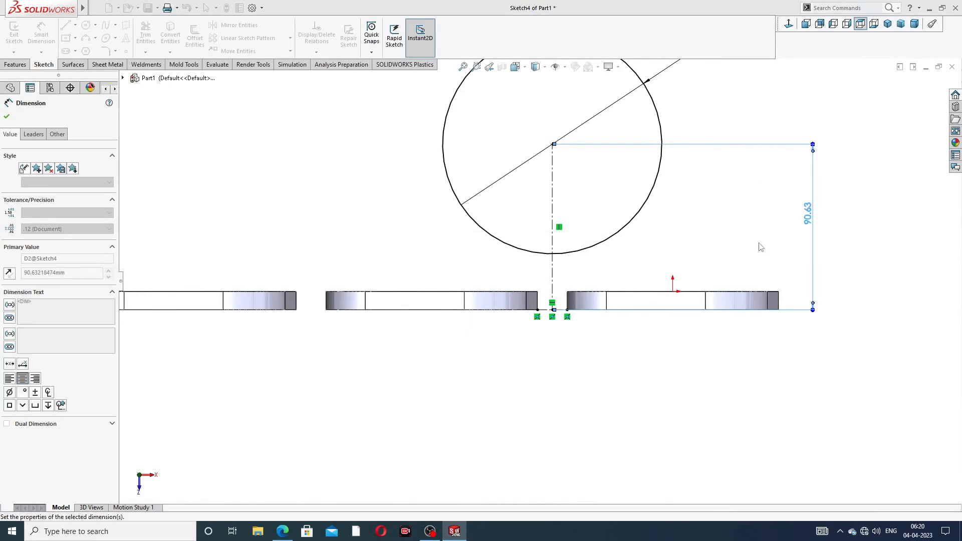
pyautogui.press('f')
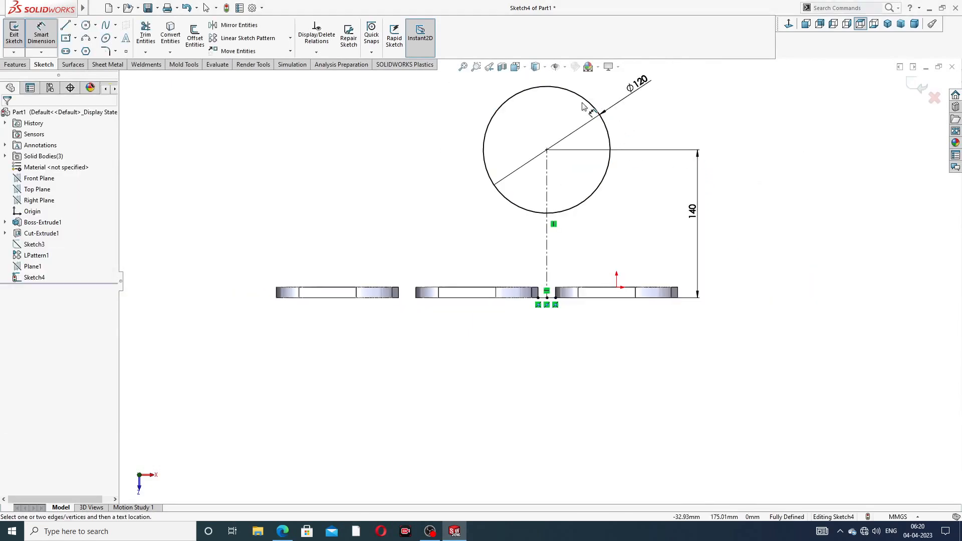
pyautogui.rightClick(704, 109)
pyautogui.click(742, 145)
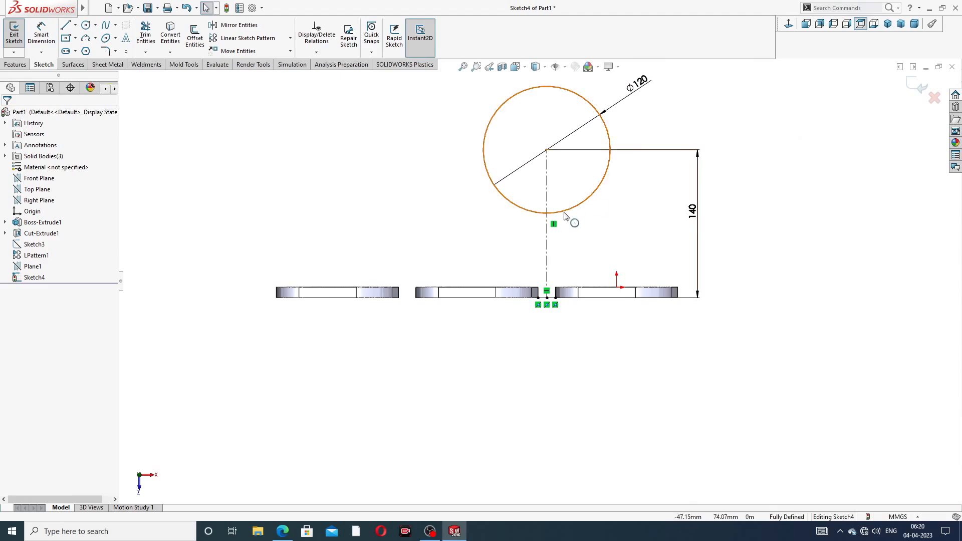
# - Start an Extruded Boss/Base on the circle sketch from the Features commands
pyautogui.scroll(-1, 563, 217)
pyautogui.scroll(3, 563, 217)
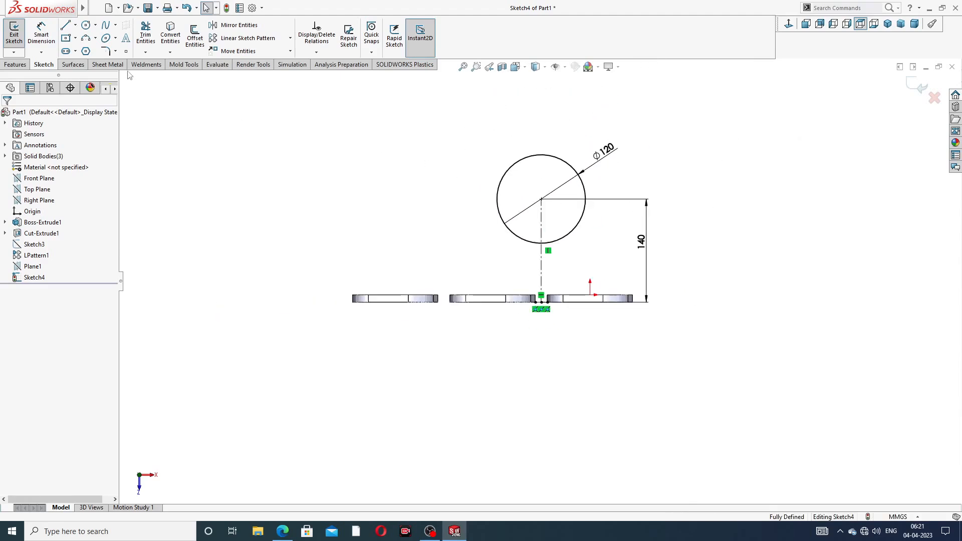
pyautogui.click(15, 65)
pyautogui.click(20, 44)
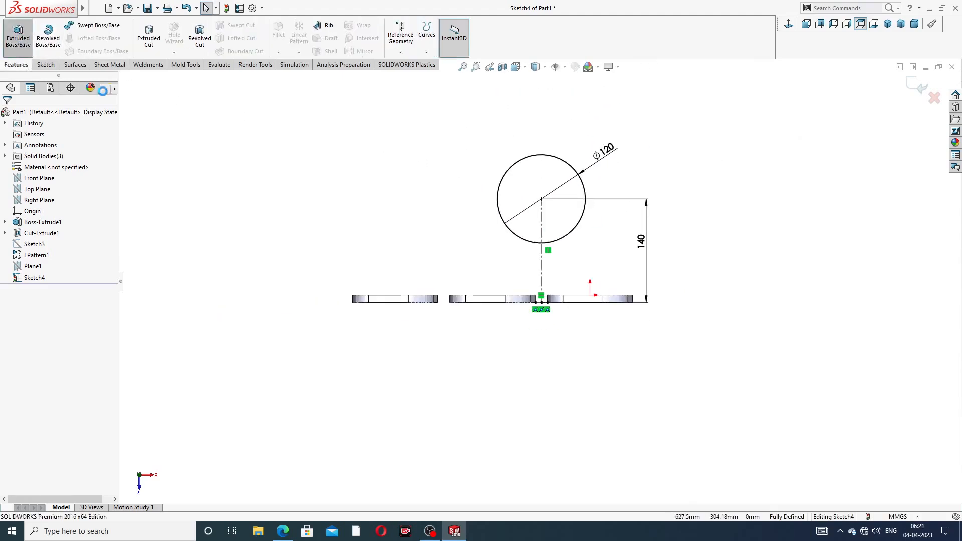
# - Extrude the Ø120 circle 16 mm blind into a disc as Boss-Extrude2
pyautogui.moveTo(522, 330); pyautogui.dragTo(431, 250, button='middle')
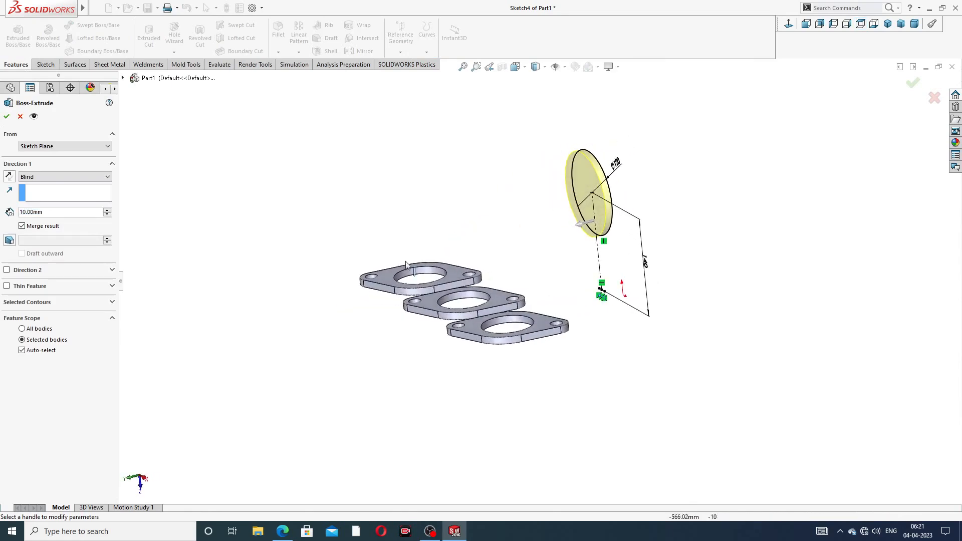
pyautogui.doubleClick(49, 214)
pyautogui.write('16')
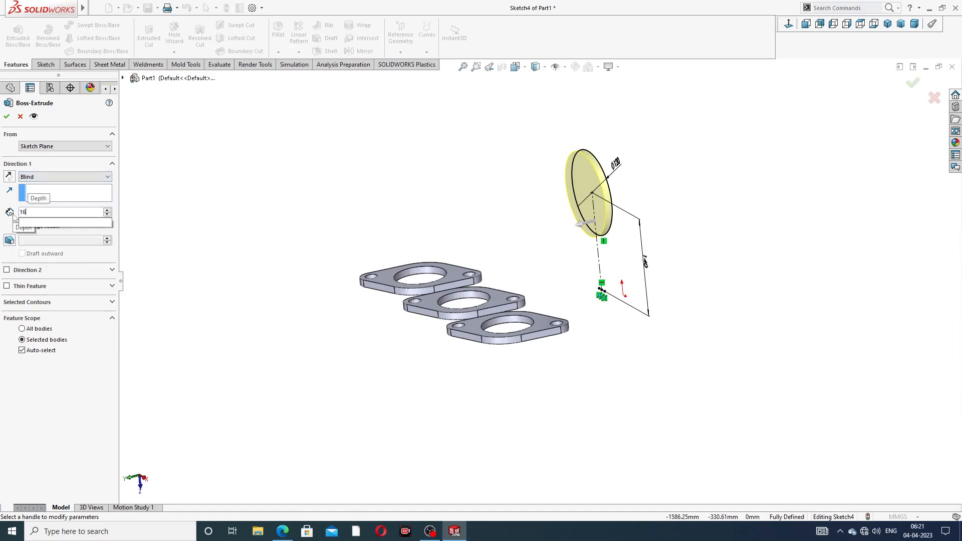
pyautogui.press('Return')
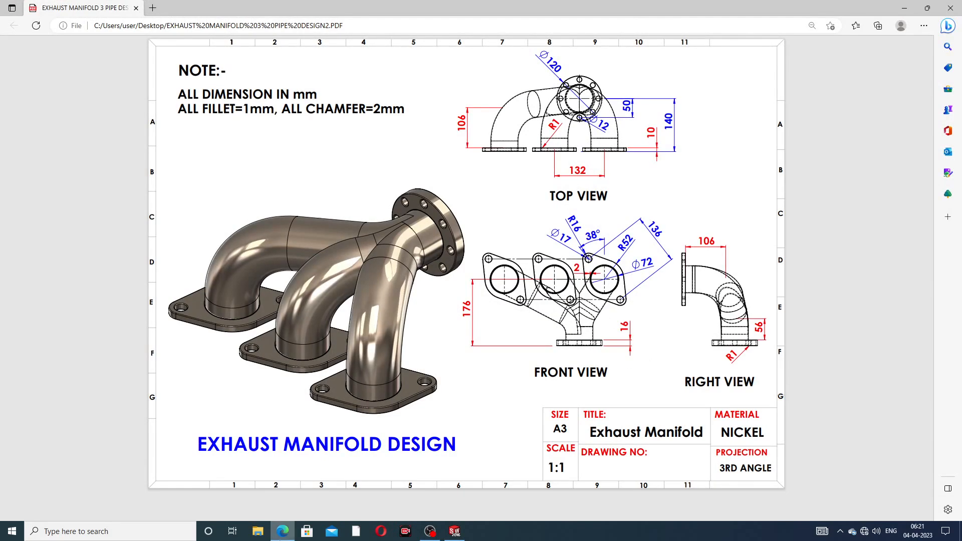
pyautogui.click(283, 531)
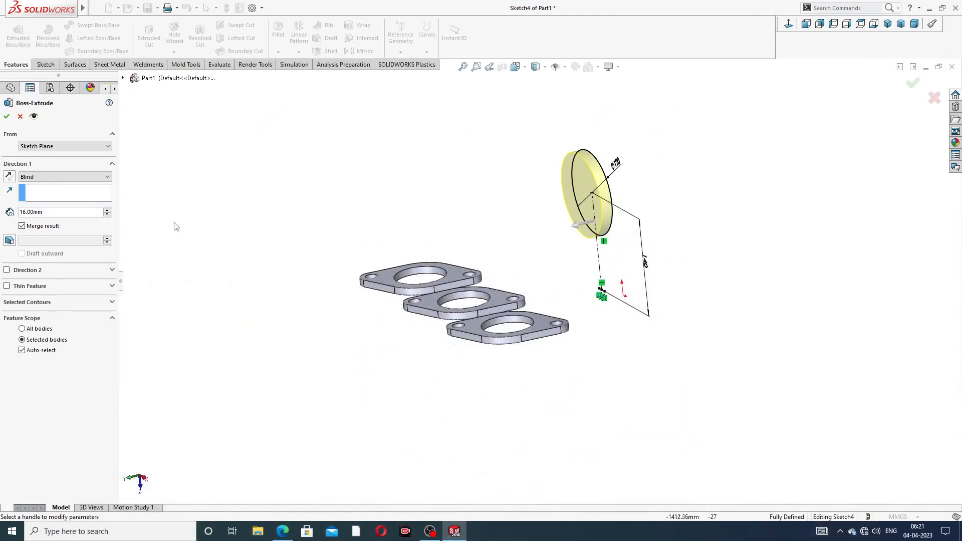
pyautogui.click(7, 117)
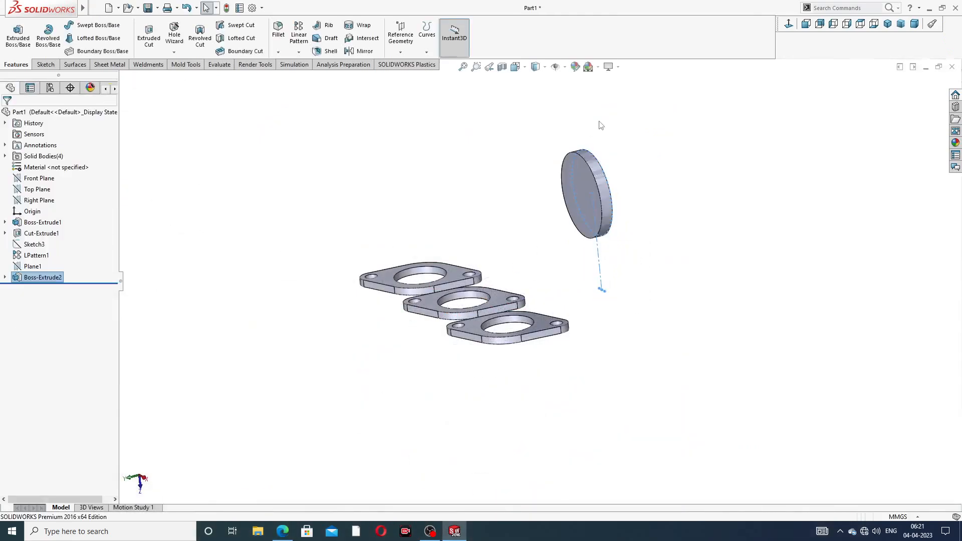
# - Sketch on the disc's front face, viewed normal, a circle centred on the disc centre
pyautogui.moveTo(541, 210); pyautogui.dragTo(479, 227, button='middle')
pyautogui.click(547, 189)
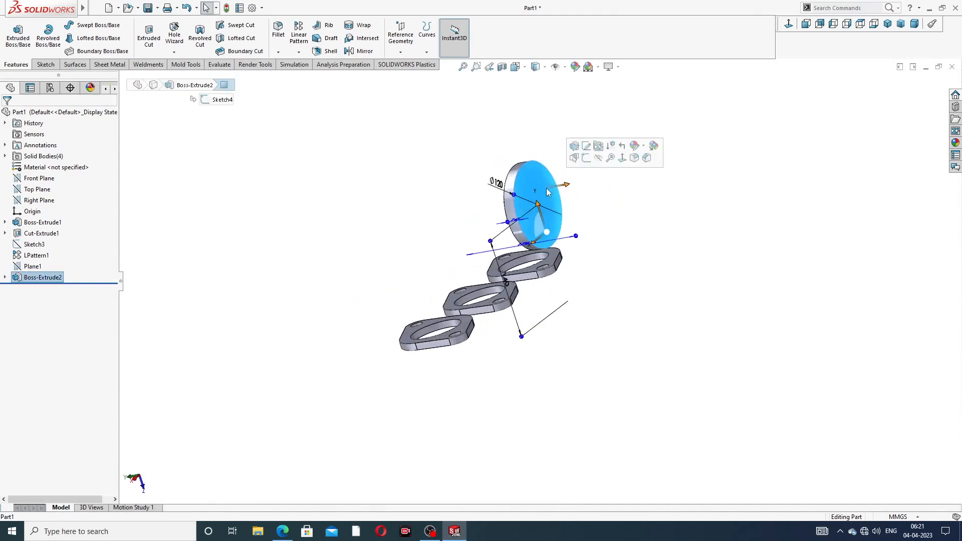
pyautogui.click(597, 146)
pyautogui.click(789, 23)
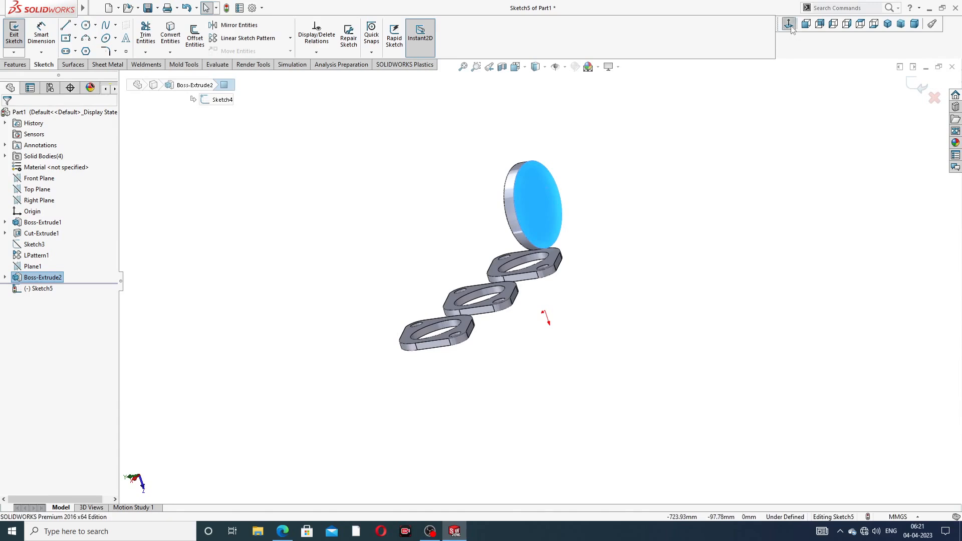
pyautogui.click(86, 26)
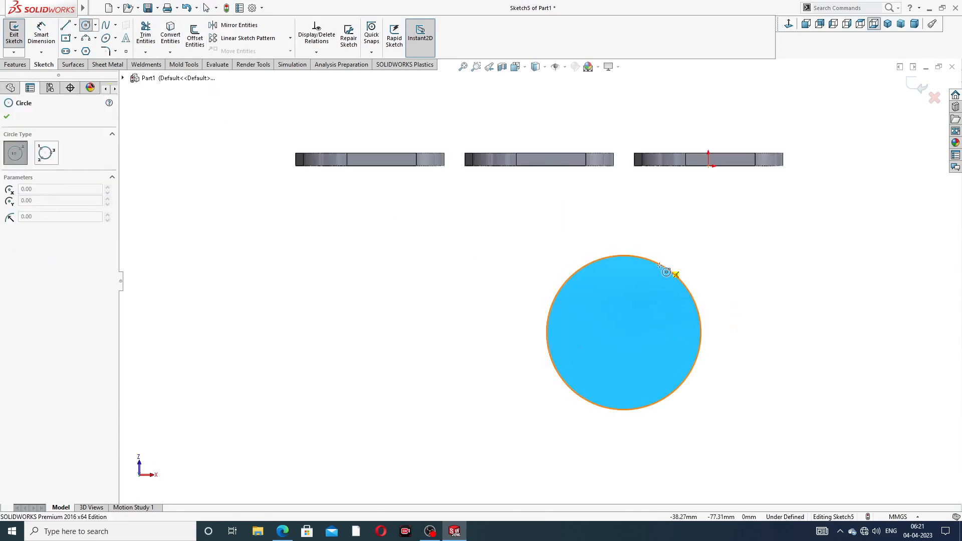
pyautogui.click(624, 333)
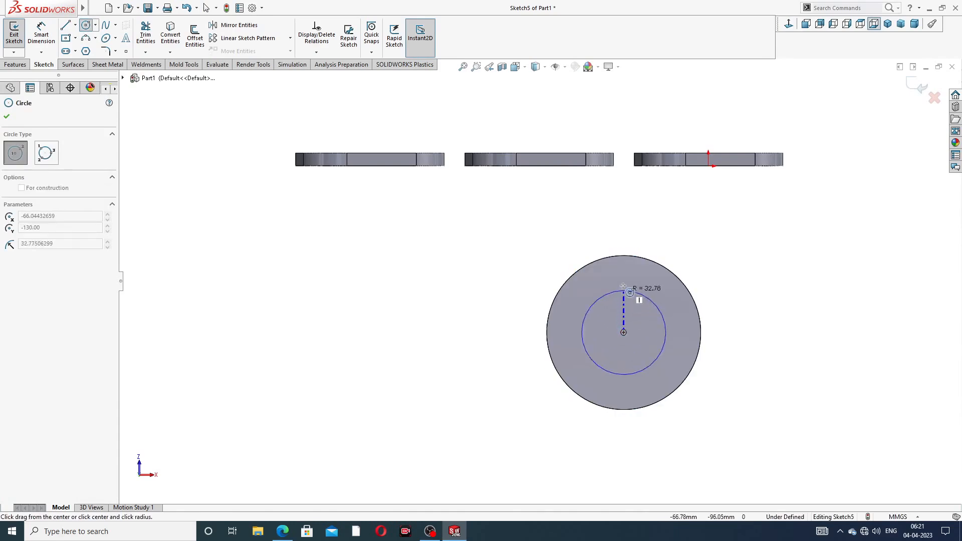
pyautogui.click(638, 280)
pyautogui.click(725, 255)
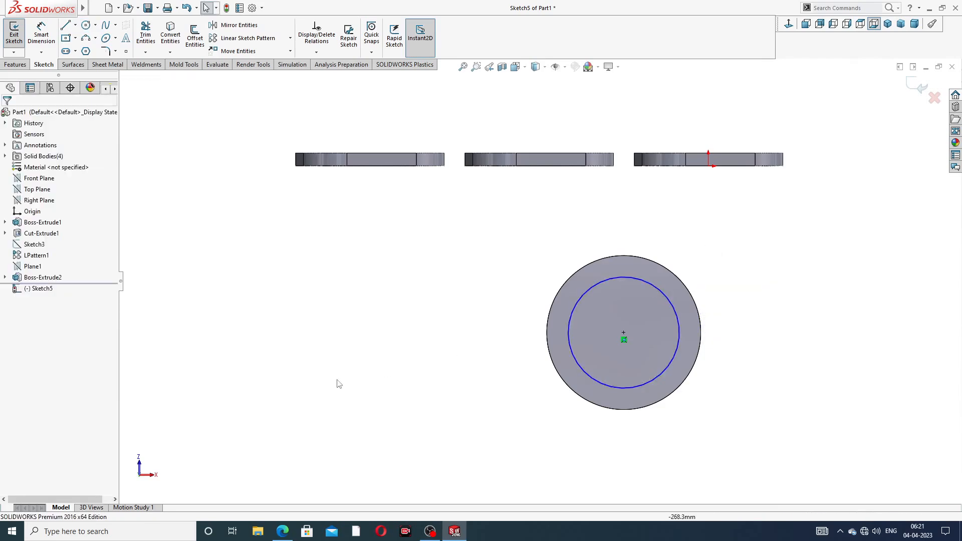
pyautogui.click(283, 531)
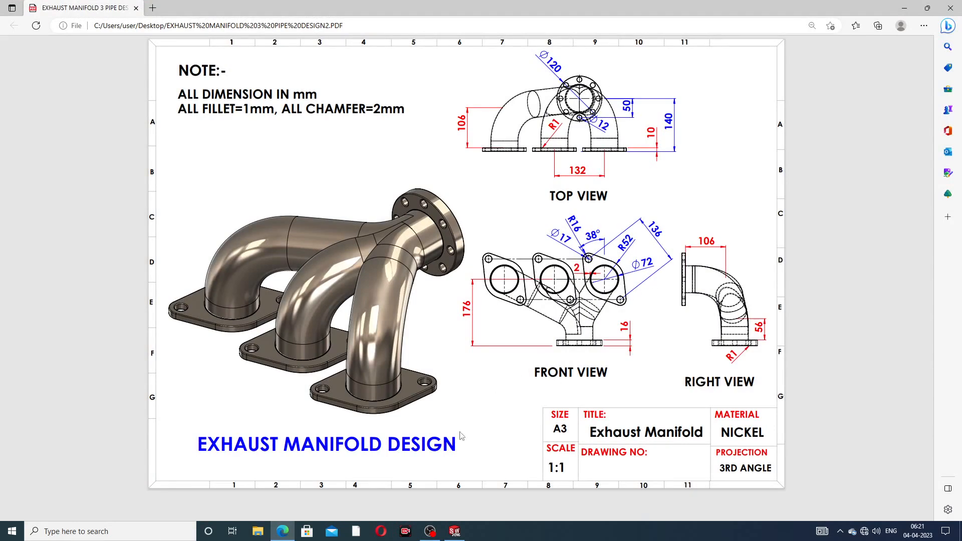
pyautogui.click(283, 532)
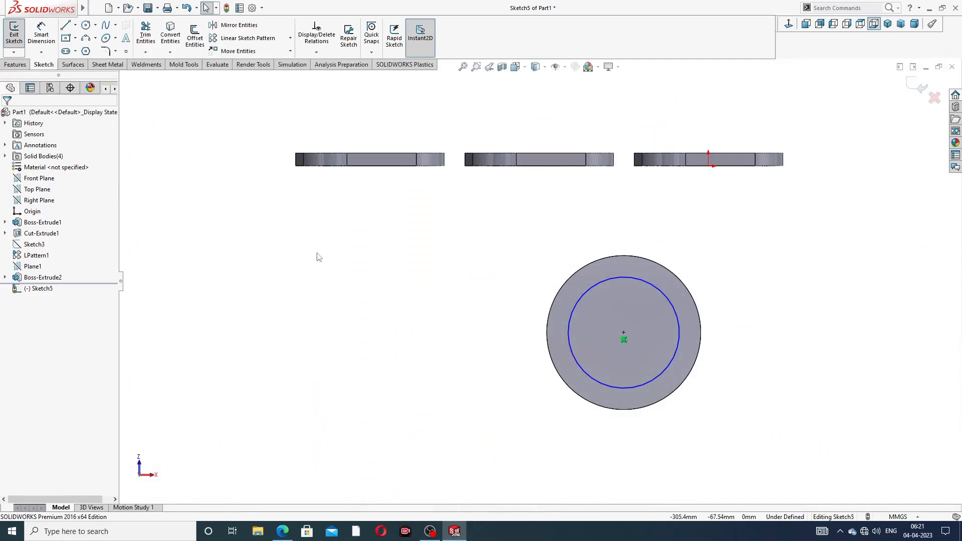
# - Dimension the inner circle's diameter to 72 mm
pyautogui.click(40, 36)
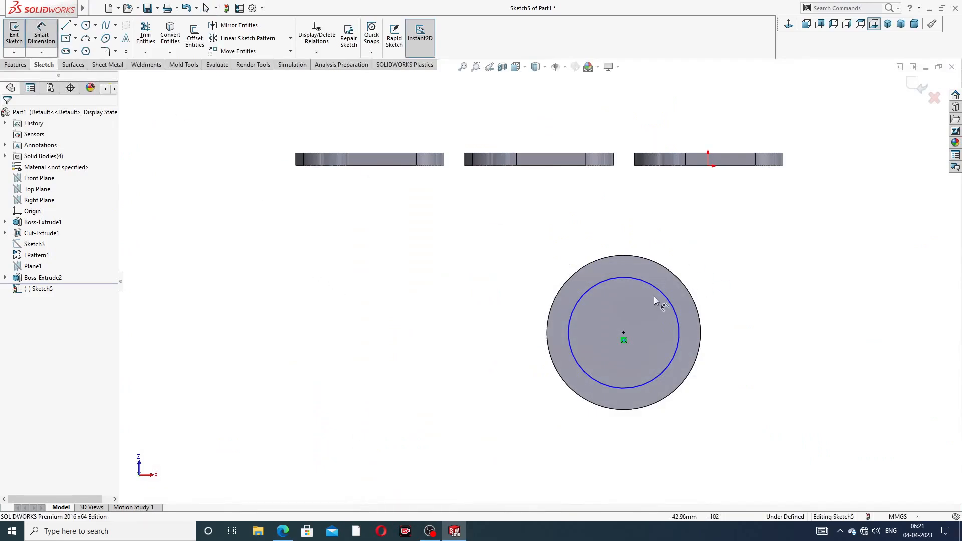
pyautogui.click(660, 294)
pyautogui.click(717, 253)
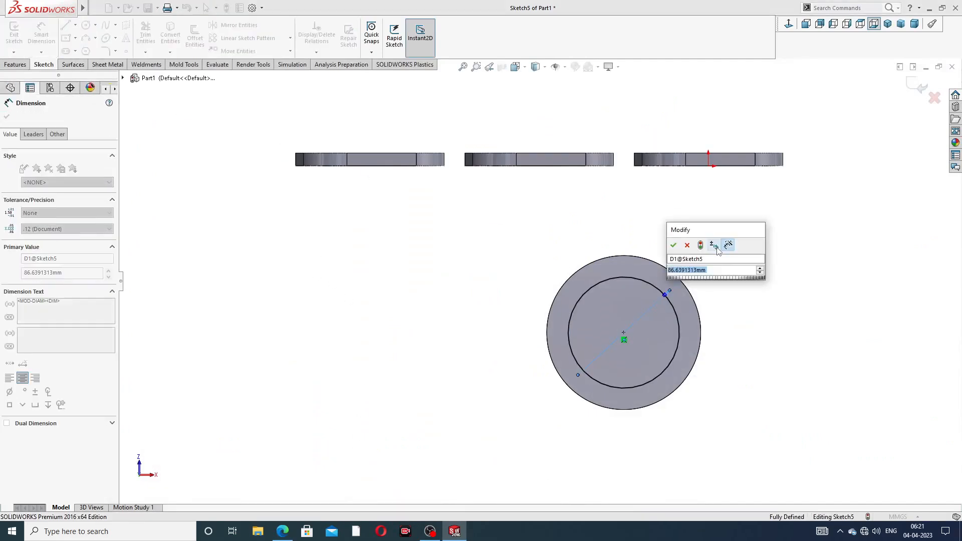
pyautogui.write('72')
pyautogui.press('Return')
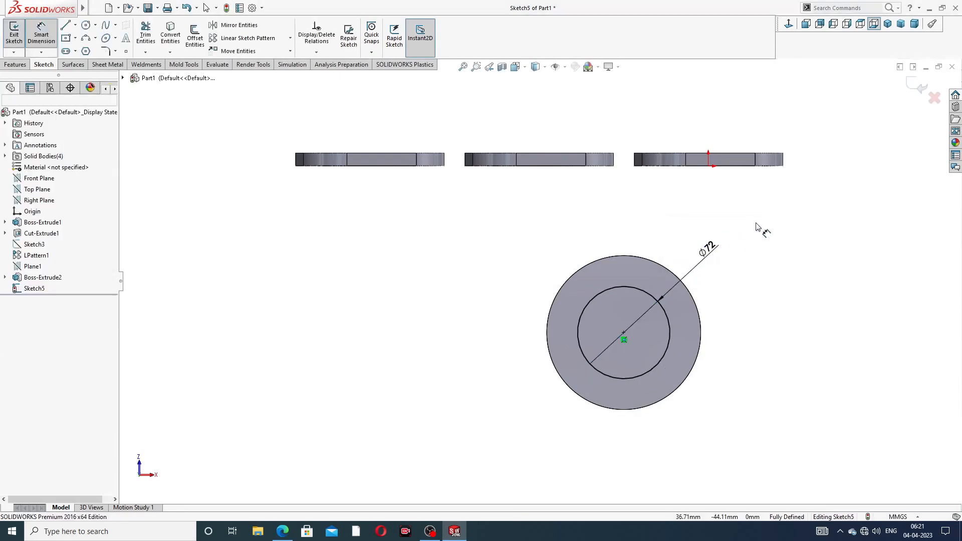
pyautogui.rightClick(863, 139)
pyautogui.click(889, 153)
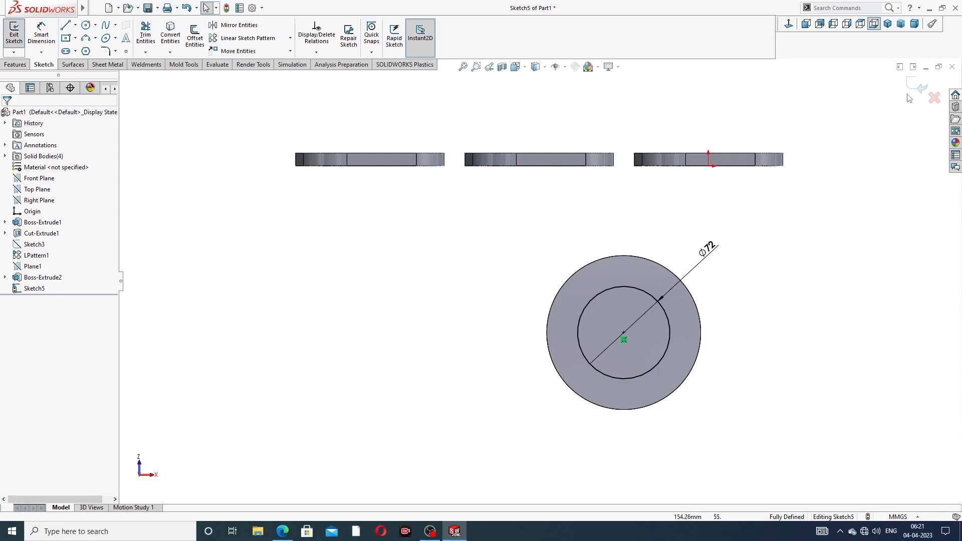
# - Cut the Ø72 circle Through All as Cut-Extrude2, then select the ring's front face
pyautogui.click(15, 64)
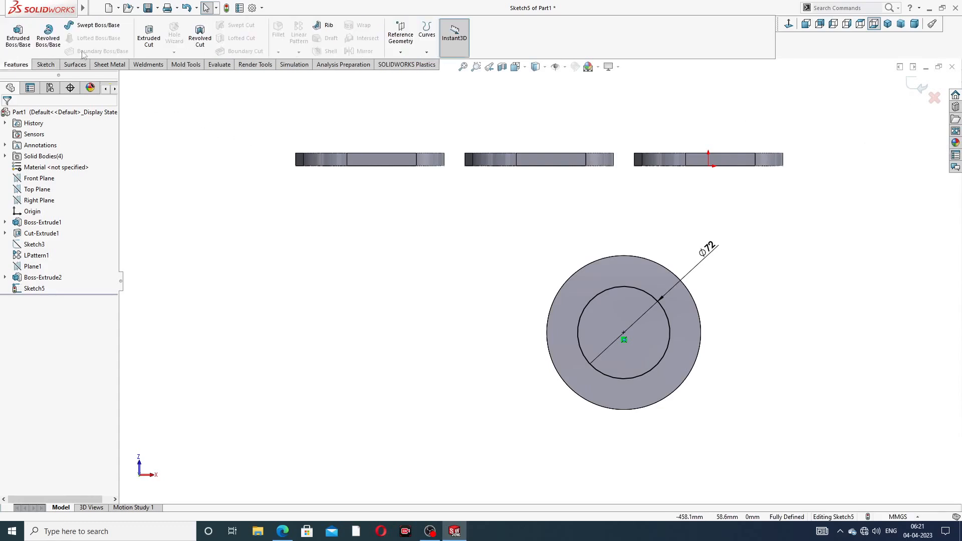
pyautogui.click(149, 37)
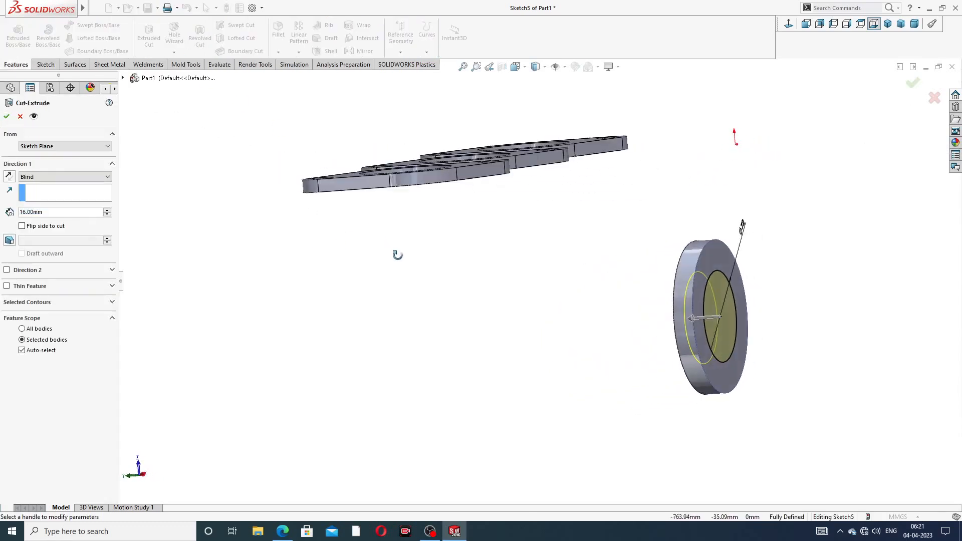
pyautogui.click(51, 177)
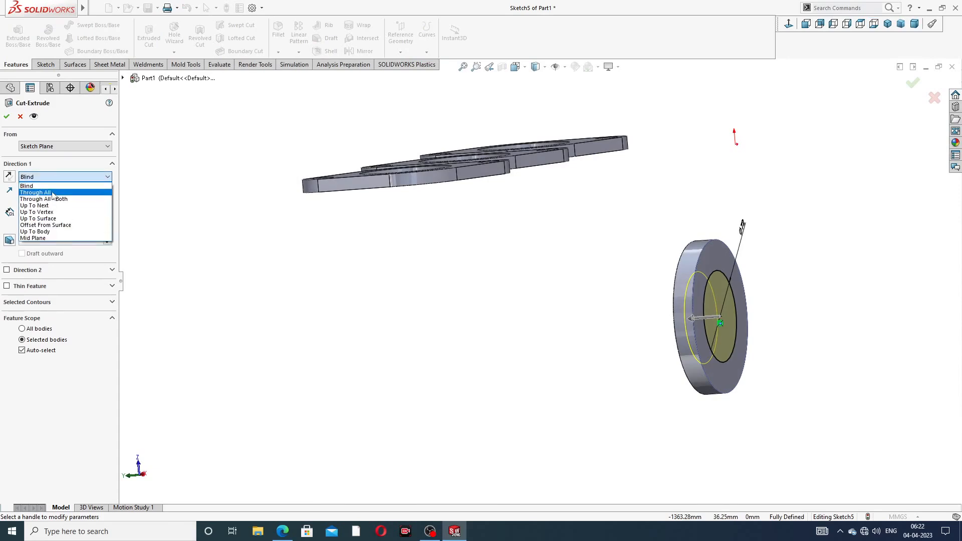
pyautogui.click(53, 193)
pyautogui.click(6, 116)
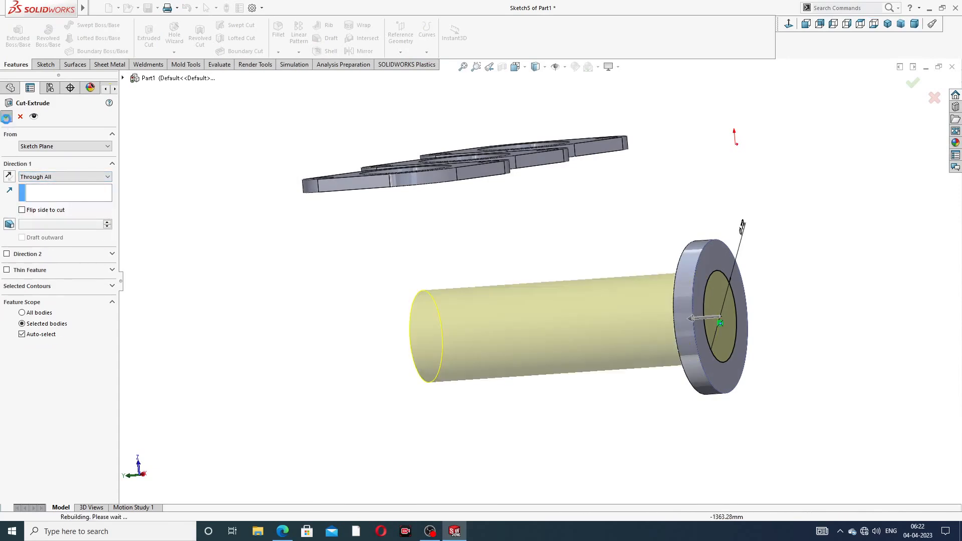
pyautogui.scroll(3, 488, 297)
pyautogui.moveTo(493, 308); pyautogui.dragTo(430, 304, button='middle')
pyautogui.scroll(-3, 614, 277)
pyautogui.click(588, 269)
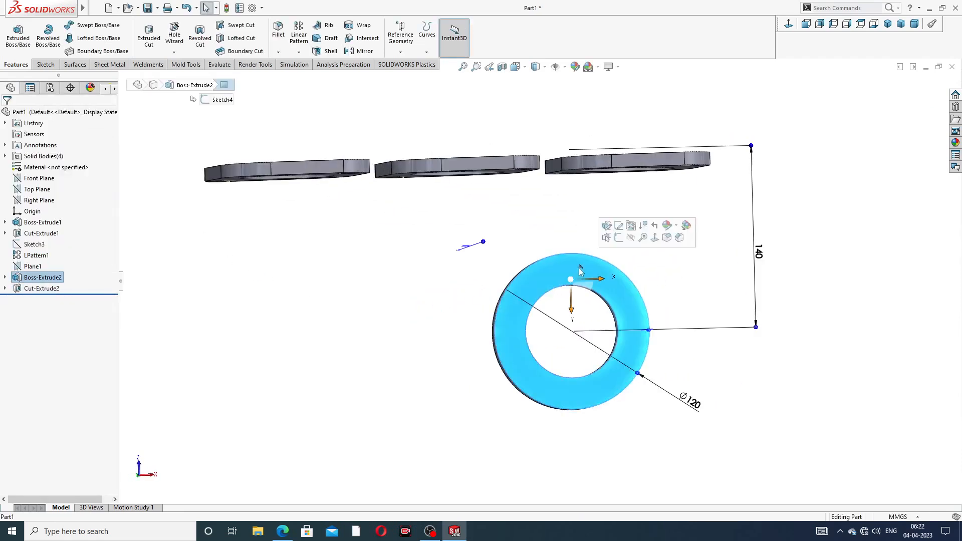
# - Start a sketch on the ring face with a vertical centerline from its centre to the top edge
pyautogui.click(619, 238)
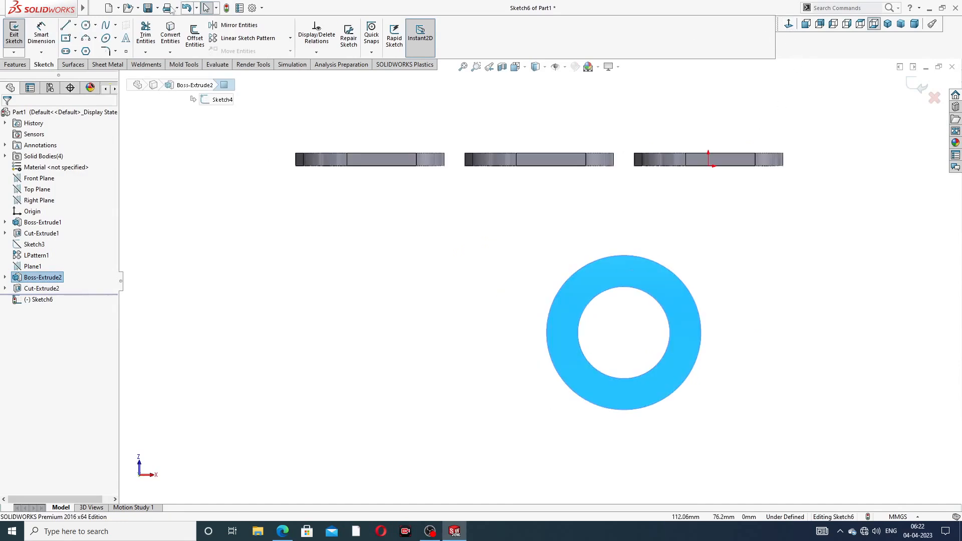
pyautogui.click(85, 25)
pyautogui.scroll(-1, 652, 294)
pyautogui.scroll(-1, 652, 295)
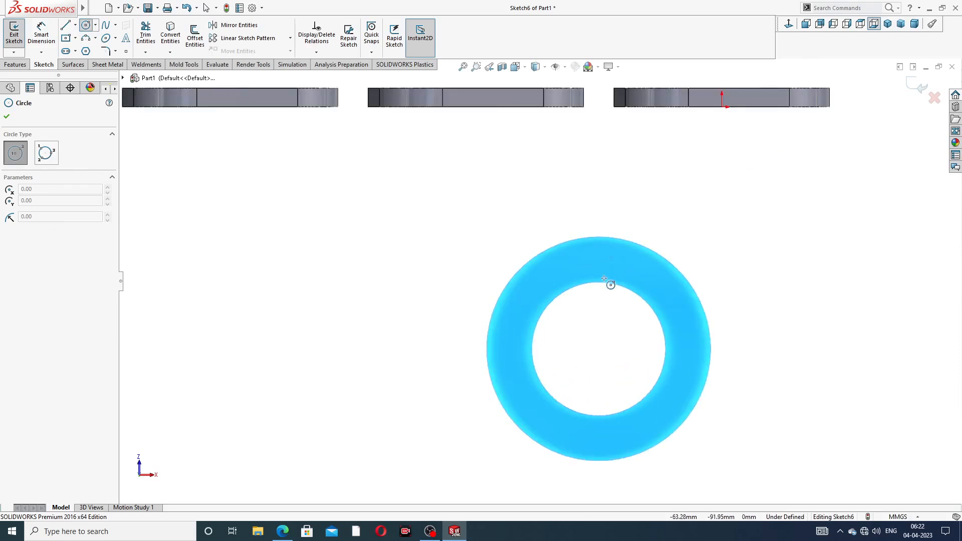
pyautogui.rightClick(664, 209)
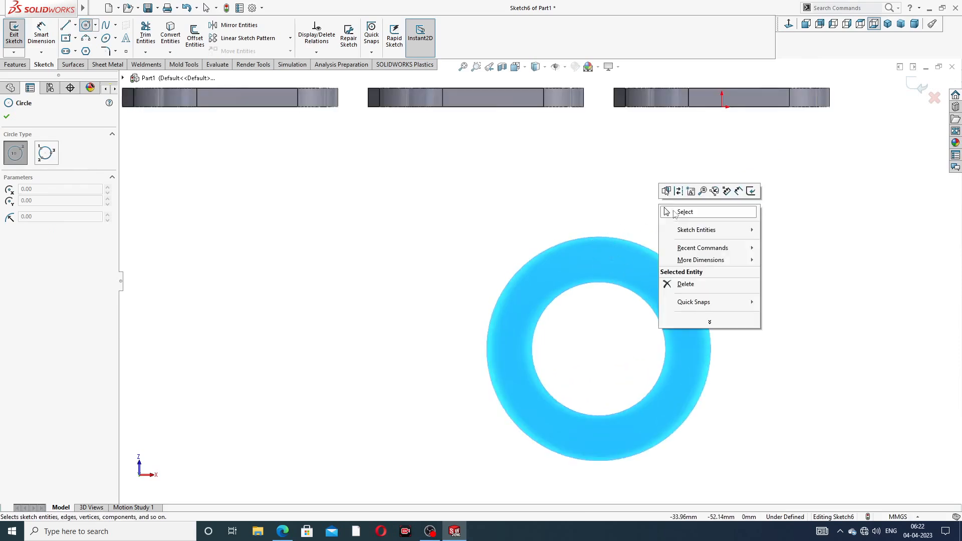
pyautogui.click(685, 212)
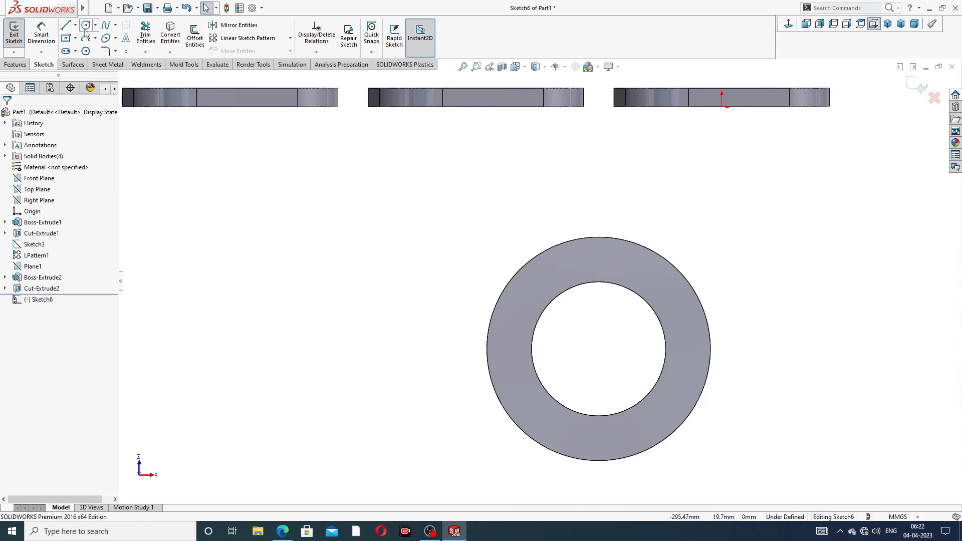
pyautogui.click(75, 25)
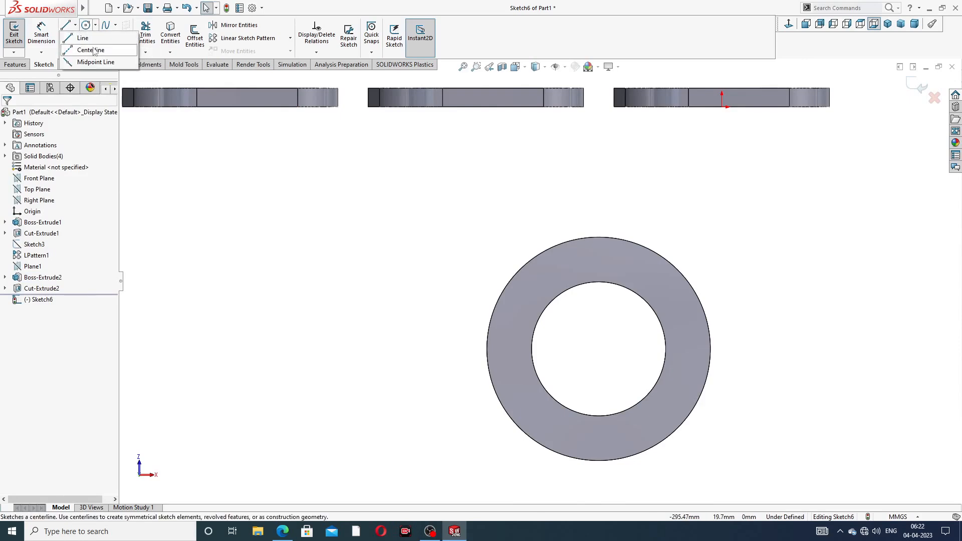
pyautogui.click(89, 48)
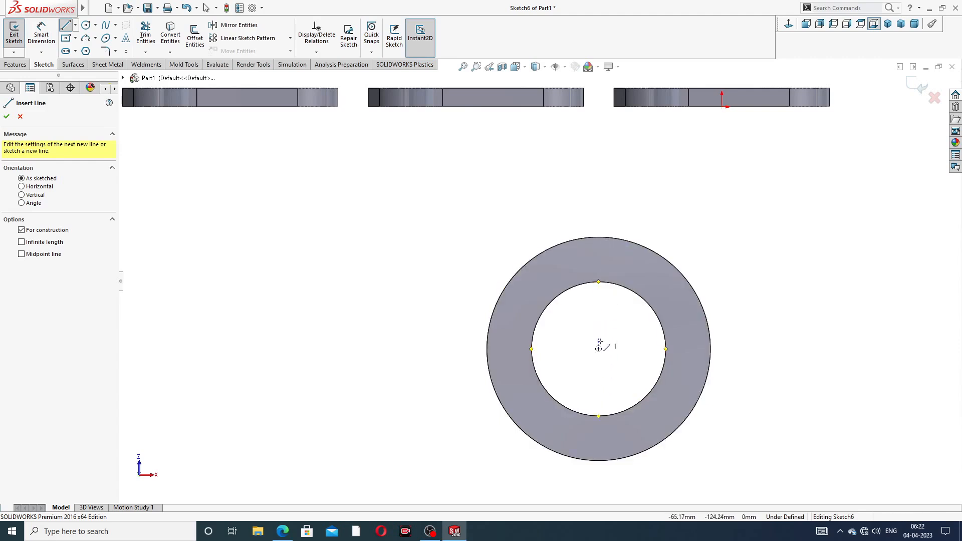
pyautogui.click(598, 348)
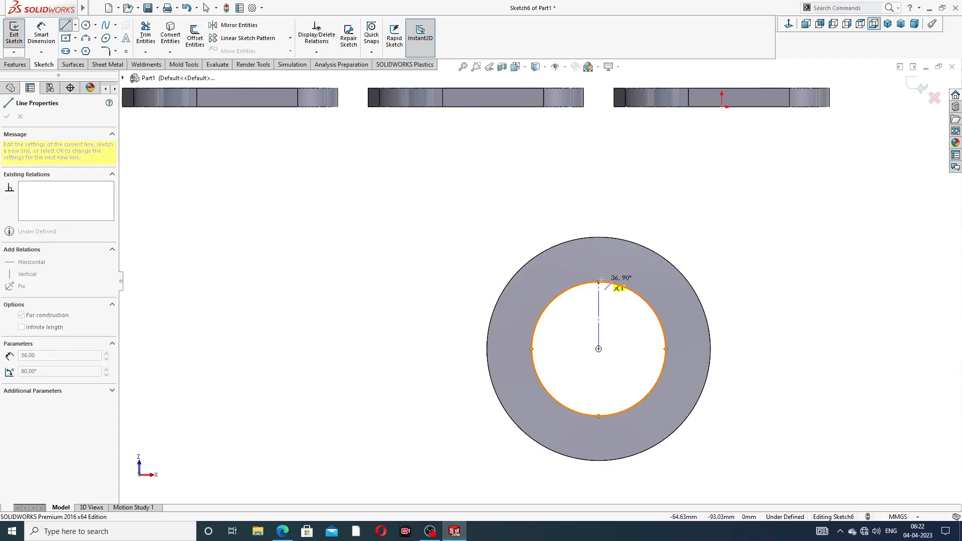
pyautogui.click(599, 237)
pyautogui.rightClick(643, 217)
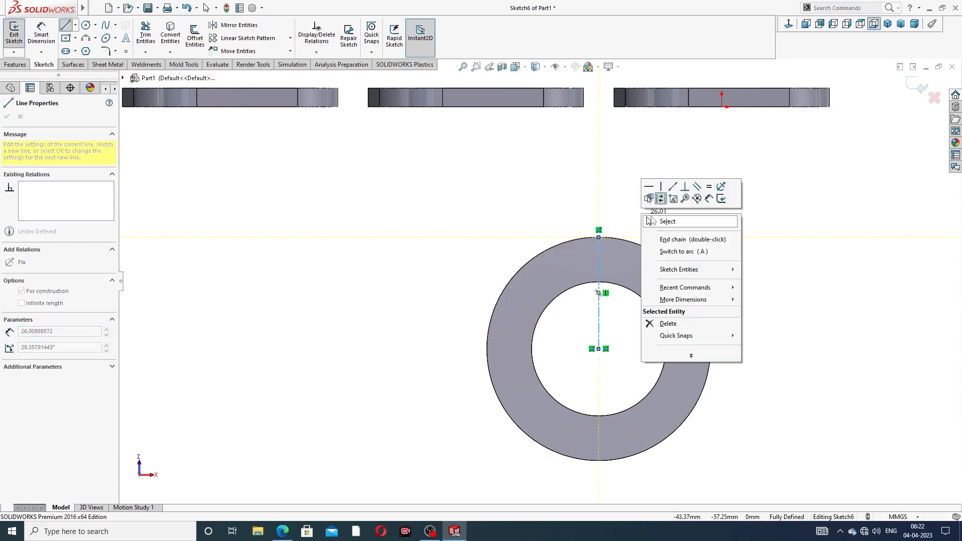
pyautogui.click(667, 222)
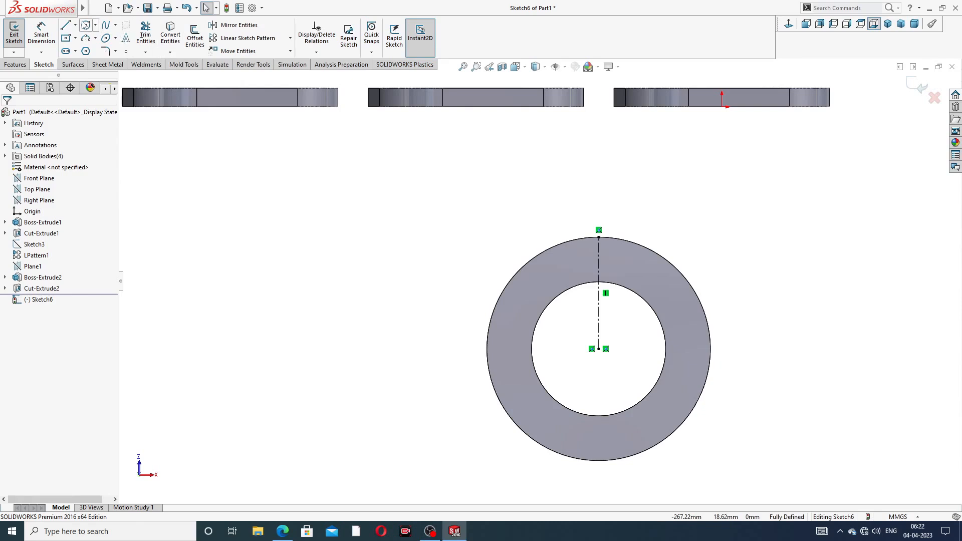
# - Draw a small circle centred on the centerline in the ring's upper band
pyautogui.click(87, 26)
pyautogui.scroll(-3, 576, 296)
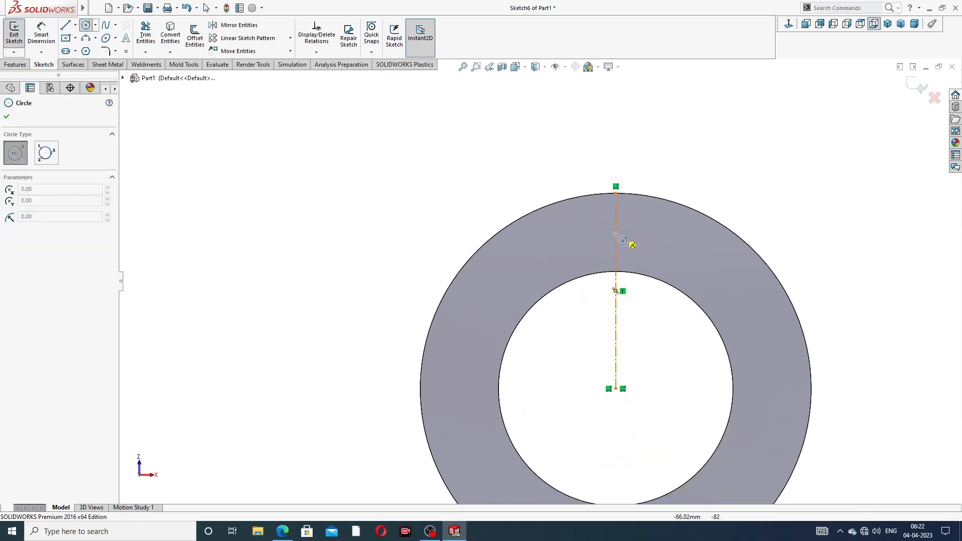
pyautogui.click(615, 228)
pyautogui.click(636, 221)
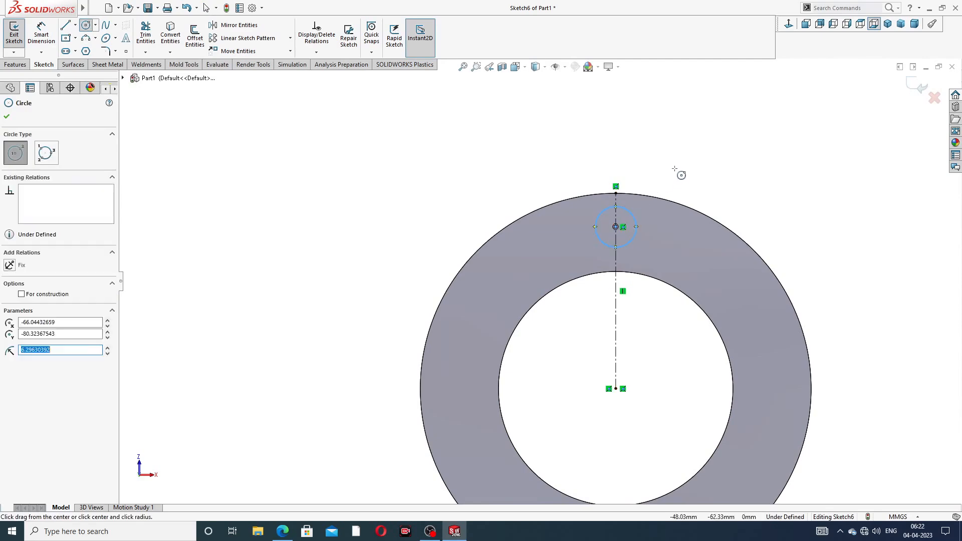
pyautogui.rightClick(678, 171)
pyautogui.click(702, 177)
pyautogui.click(41, 32)
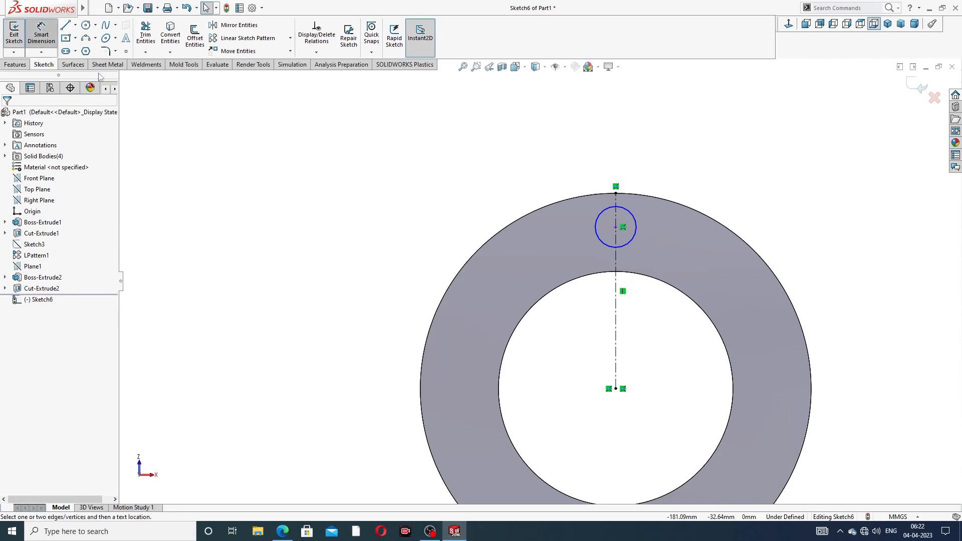
# - Dimension the small circle's diameter to 12 mm
pyautogui.click(631, 212)
pyautogui.click(671, 169)
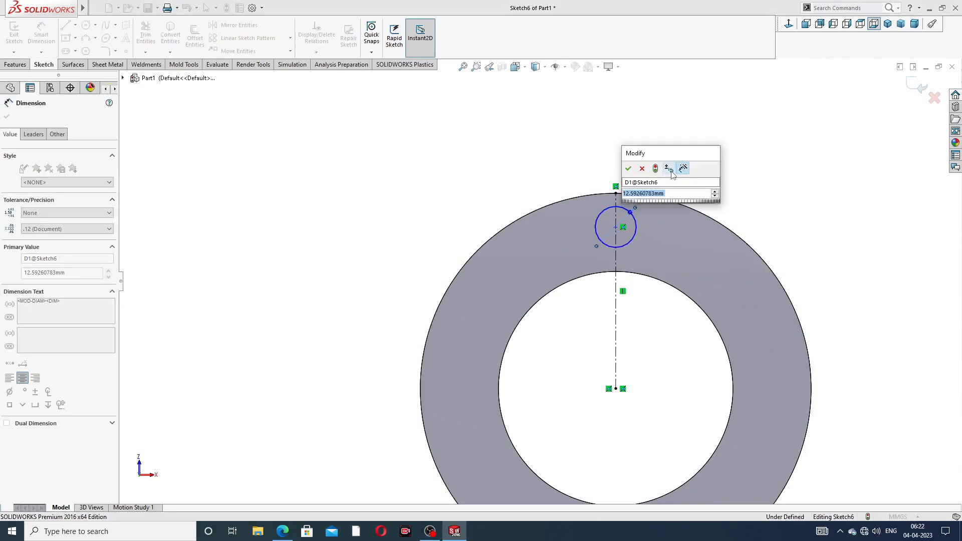
pyautogui.write('12')
pyautogui.press('Return')
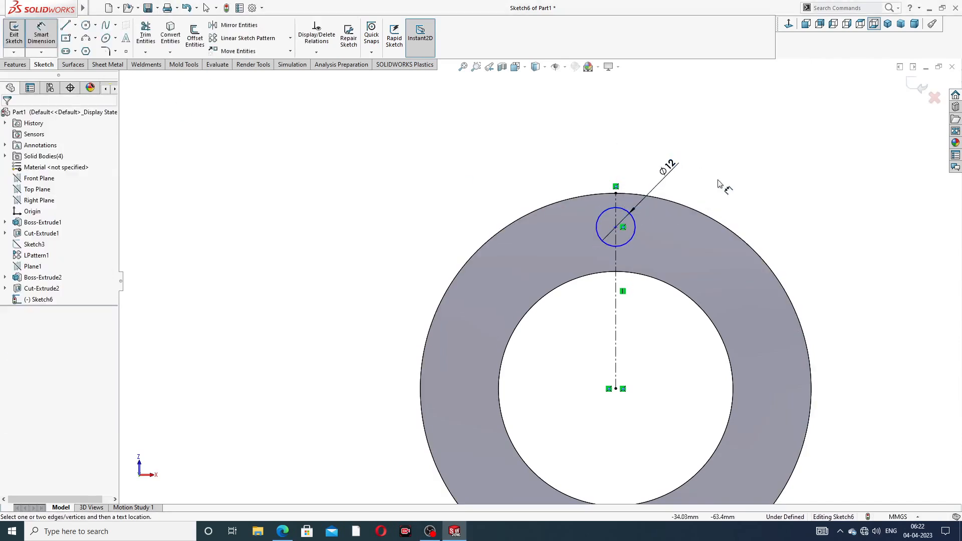
# - Place the hole centre 50 mm above the ring centre, then bring up the manifold drawing PDF
pyautogui.click(616, 227)
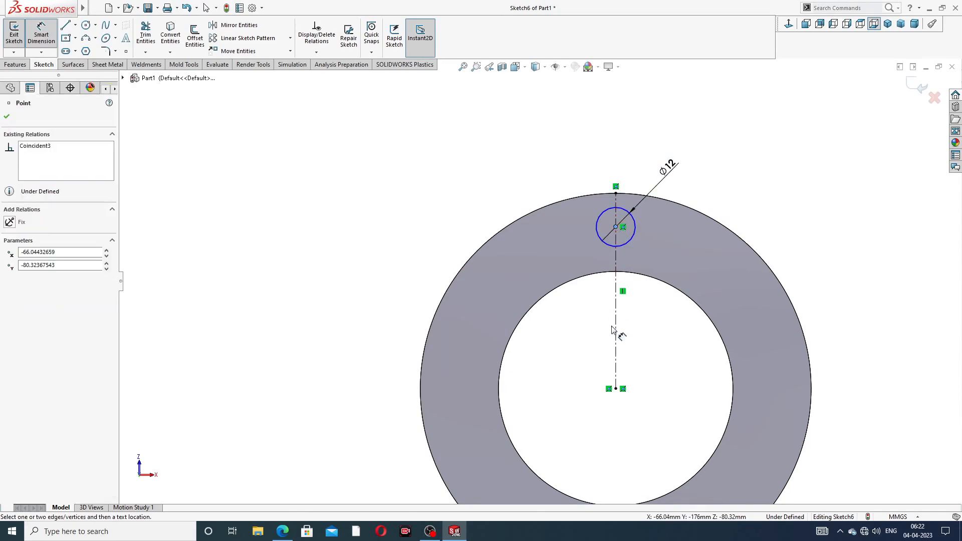
pyautogui.click(616, 390)
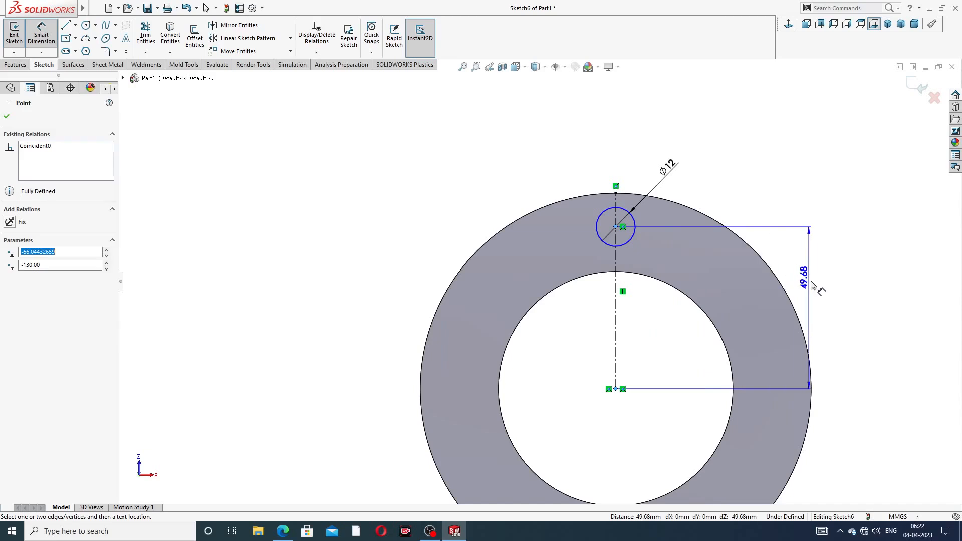
pyautogui.click(814, 294)
pyautogui.write('50')
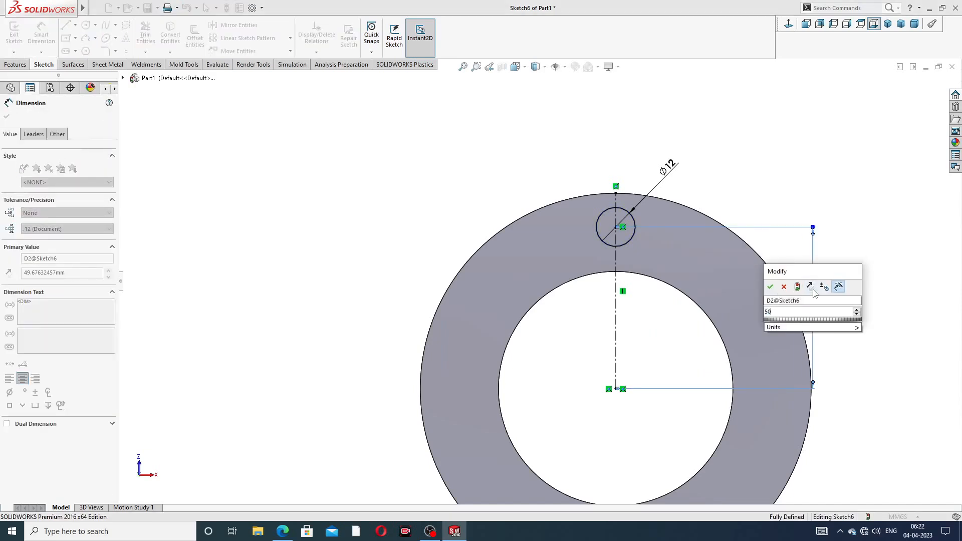
pyautogui.press('Return')
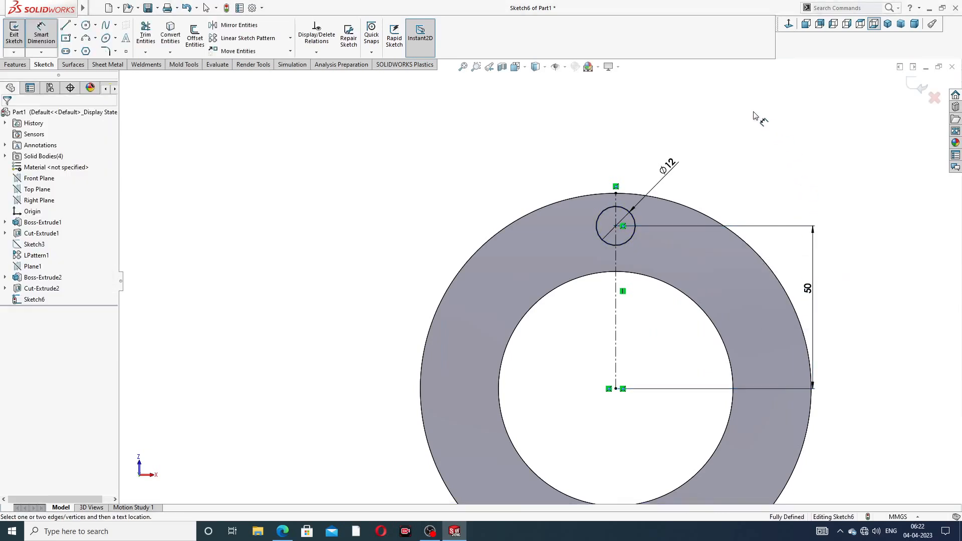
pyautogui.rightClick(778, 128)
pyautogui.click(794, 149)
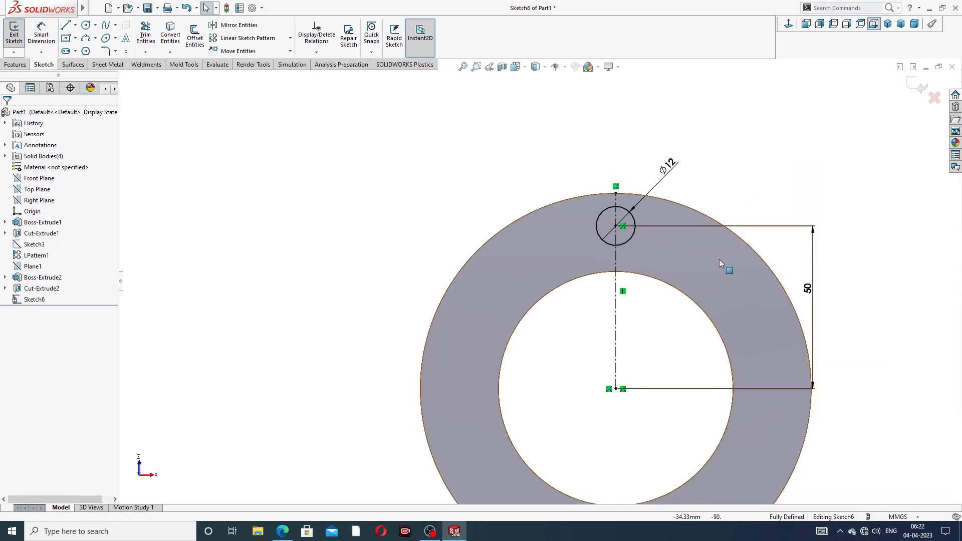
pyautogui.scroll(4, 706, 271)
pyautogui.click(282, 532)
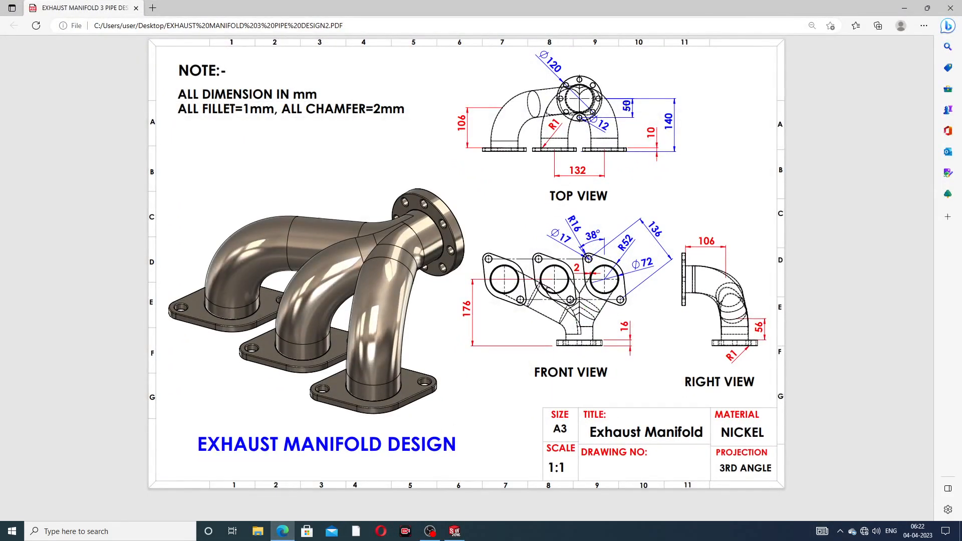
# - Cut the Ø12 circle Through All as a hole, Cut-Extrude3
pyautogui.click(282, 532)
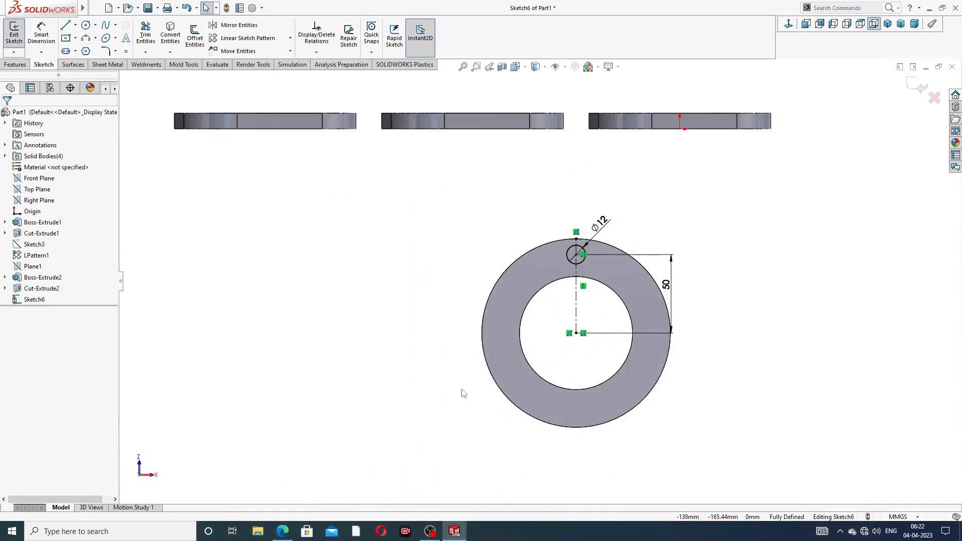
pyautogui.click(15, 64)
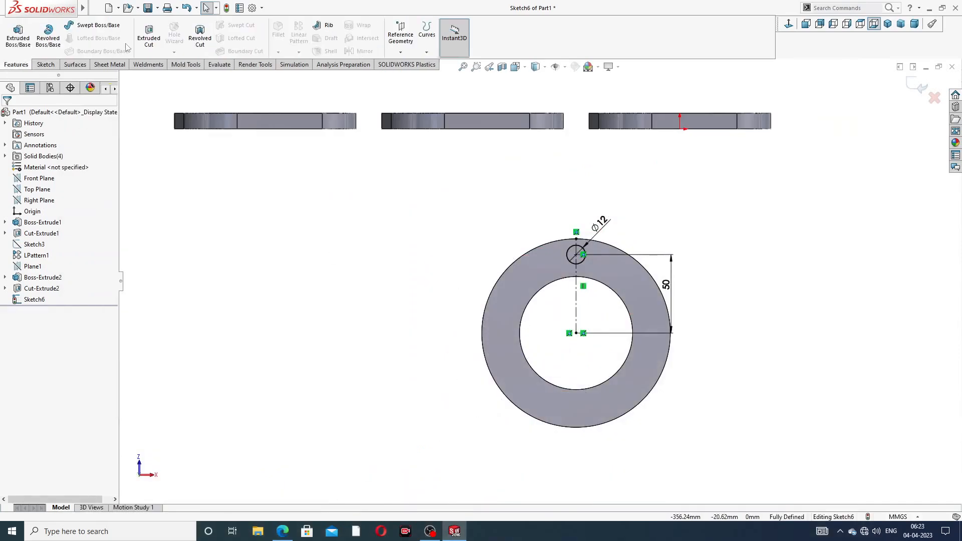
pyautogui.click(149, 40)
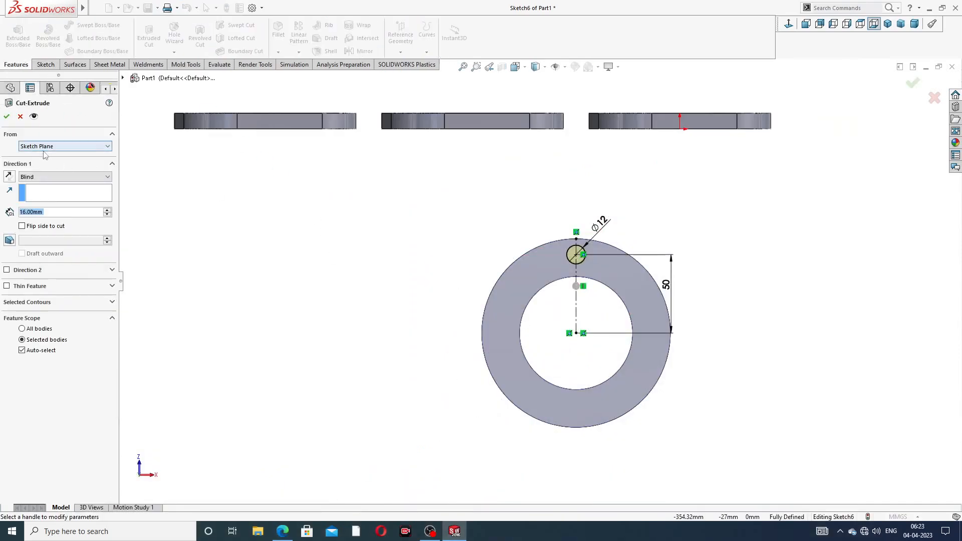
pyautogui.click(57, 178)
pyautogui.click(56, 192)
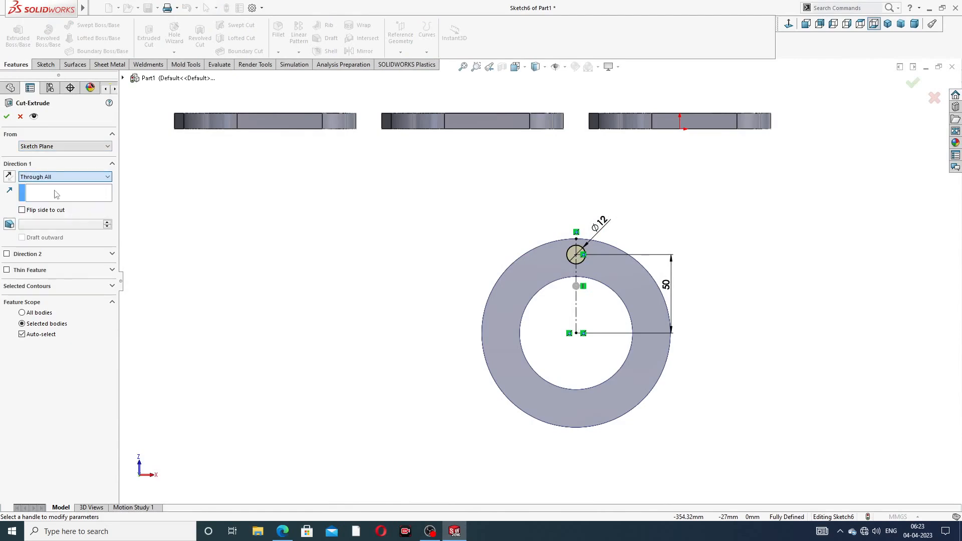
pyautogui.click(7, 116)
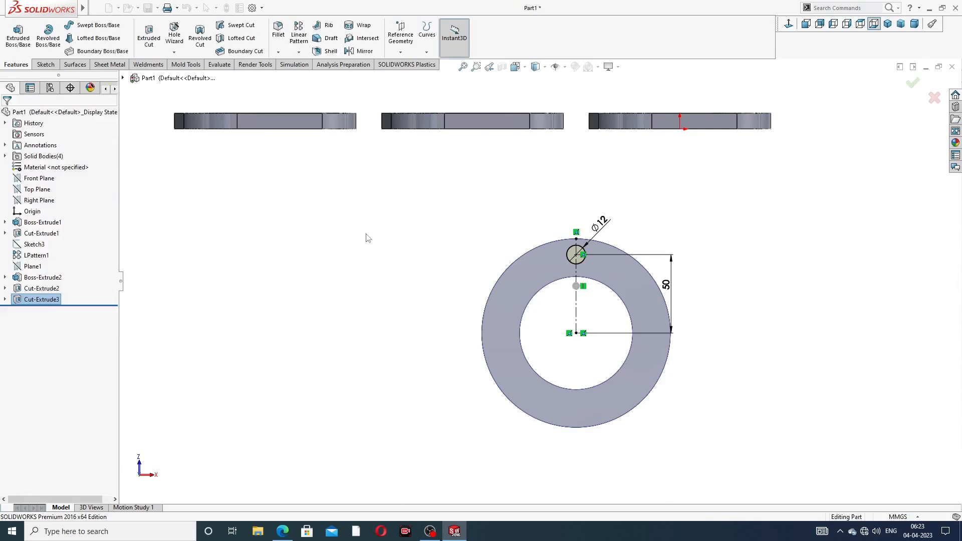
pyautogui.scroll(-2, 574, 332)
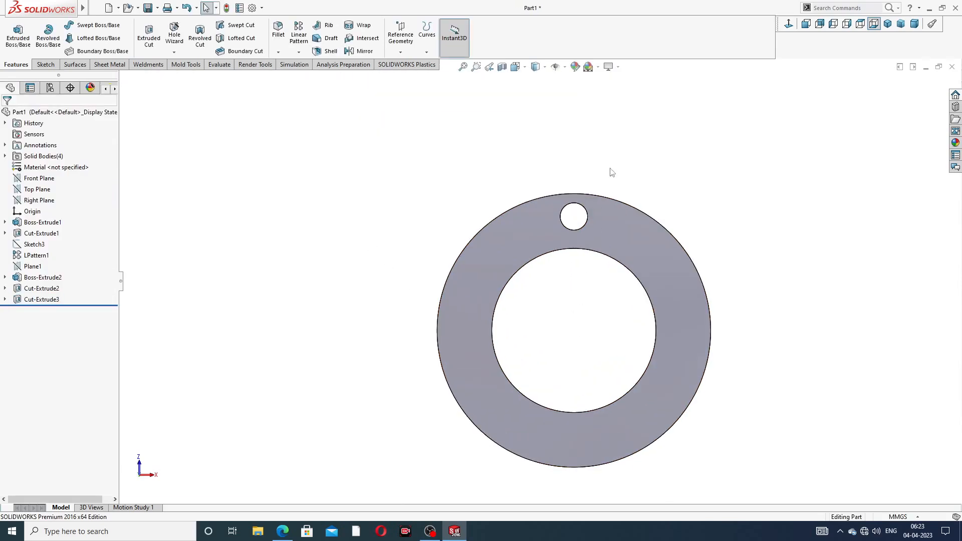
# - Circular-pattern the Ø12 hole 8 times over 360° about the ring's outer edge
pyautogui.click(297, 55)
pyautogui.click(337, 78)
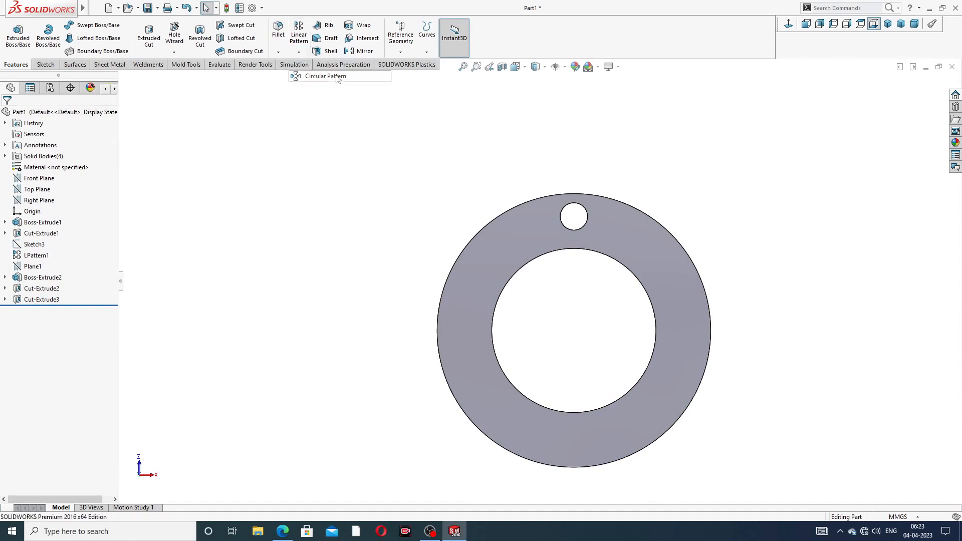
pyautogui.scroll(-1, 540, 228)
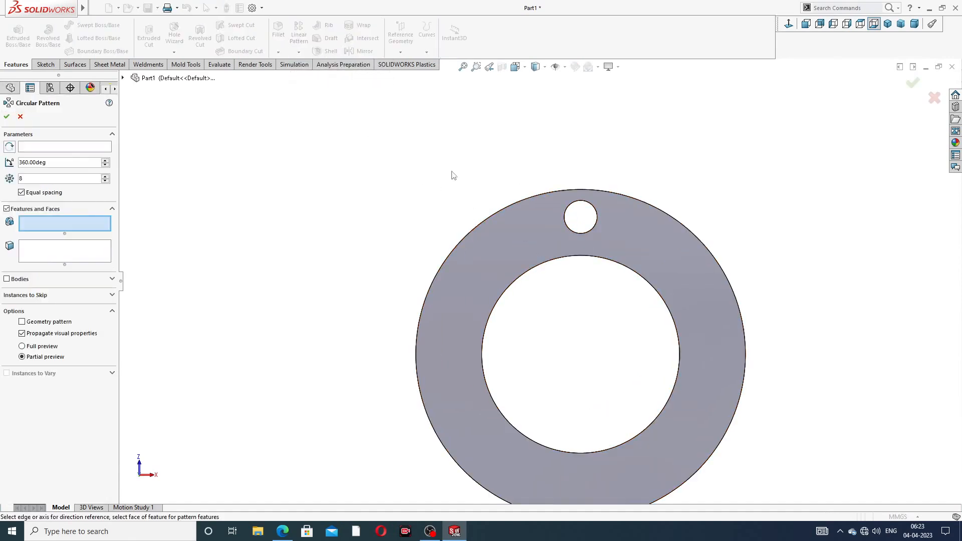
pyautogui.click(100, 148)
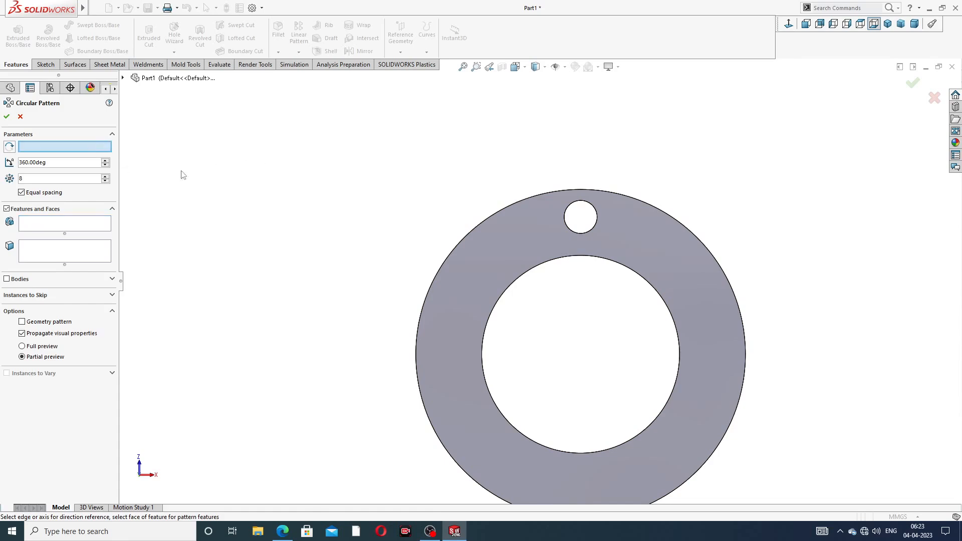
pyautogui.click(502, 211)
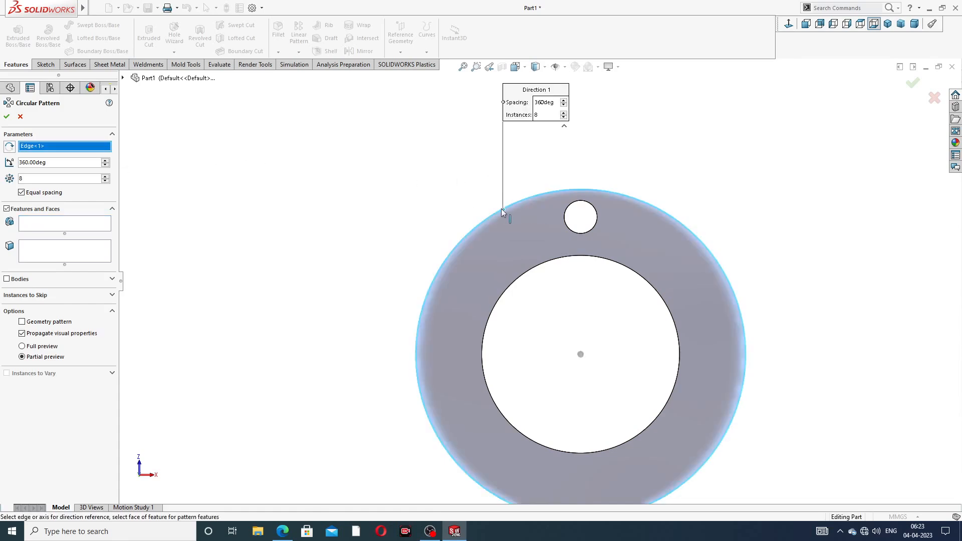
pyautogui.click(40, 259)
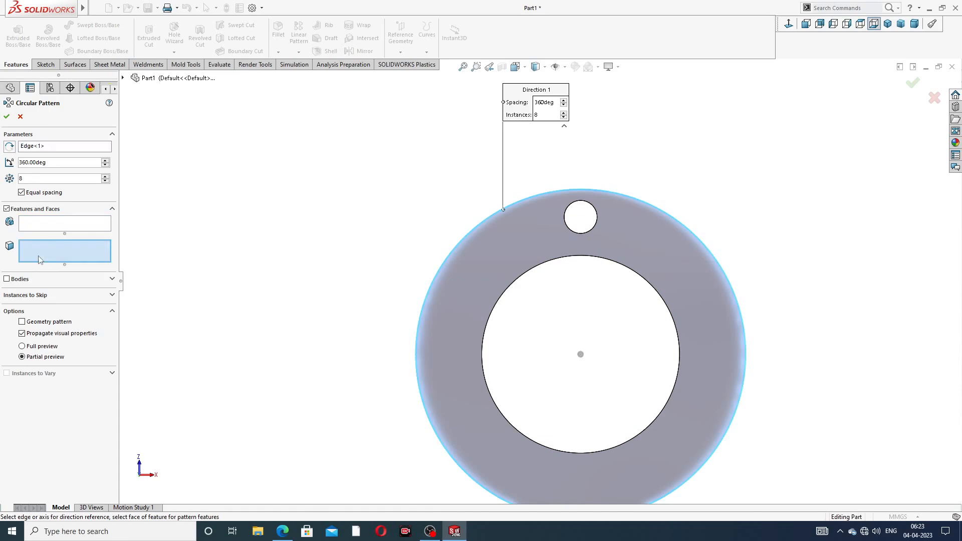
pyautogui.click(56, 223)
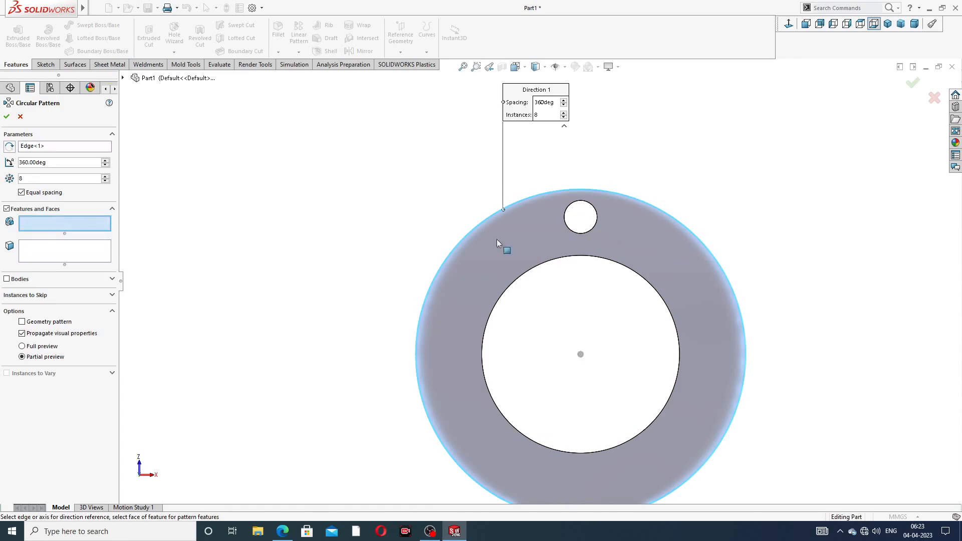
pyautogui.moveTo(627, 238); pyautogui.dragTo(641, 286, button='middle')
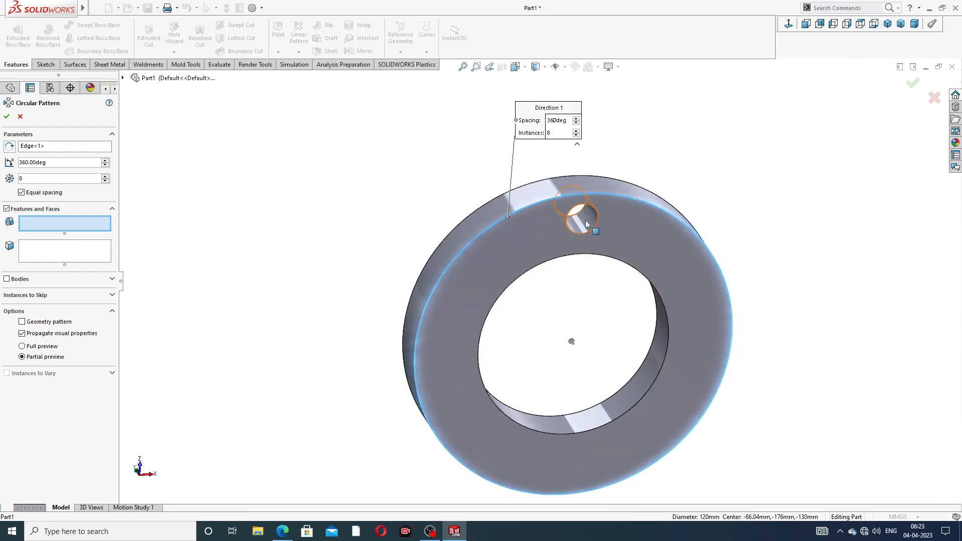
pyautogui.click(586, 224)
pyautogui.scroll(3, 589, 231)
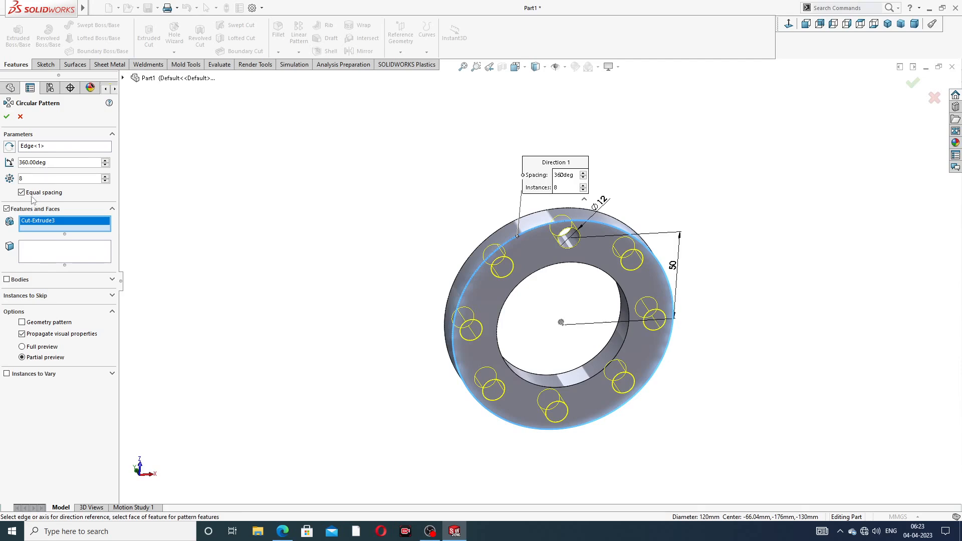
pyautogui.click(7, 116)
# - Orbit and zoom around the three plate flanges and eight-hole ring, then view the manifold PDF
pyautogui.scroll(3, 406, 220)
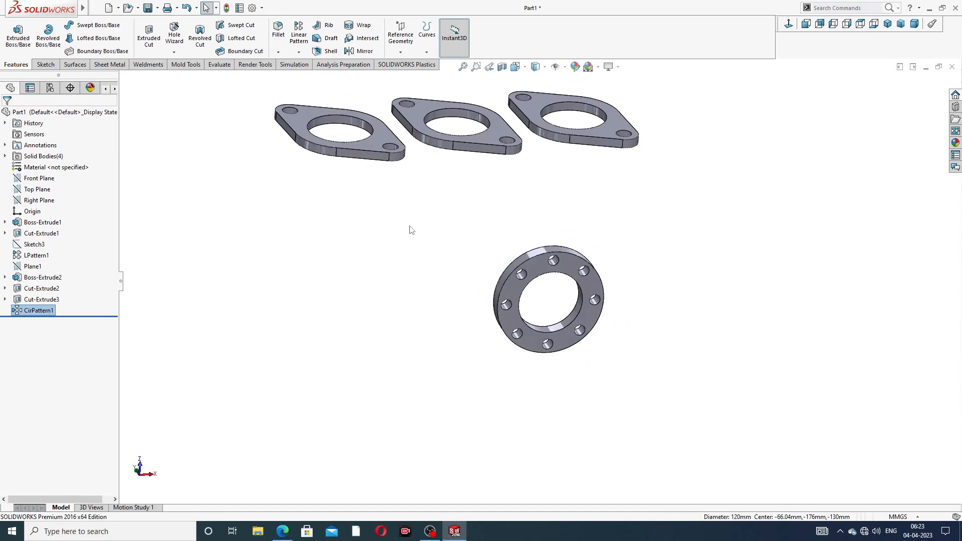
pyautogui.moveTo(409, 228); pyautogui.dragTo(518, 79, button='middle')
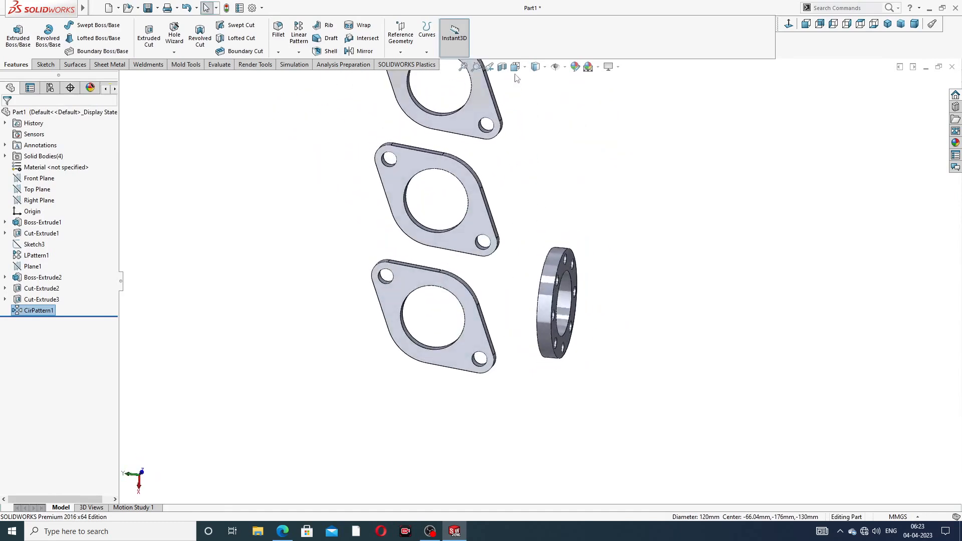
pyautogui.moveTo(548, 214); pyautogui.dragTo(555, 104, button='middle')
pyautogui.moveTo(582, 200); pyautogui.dragTo(621, 103, button='middle')
pyautogui.scroll(2, 540, 287)
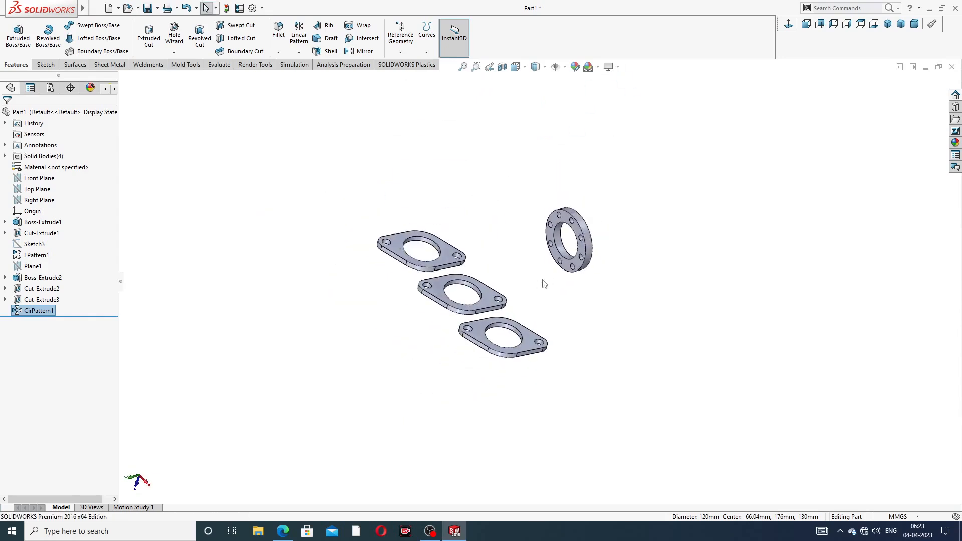
pyautogui.moveTo(569, 275); pyautogui.dragTo(549, 276, button='middle')
pyautogui.scroll(-2, 533, 289)
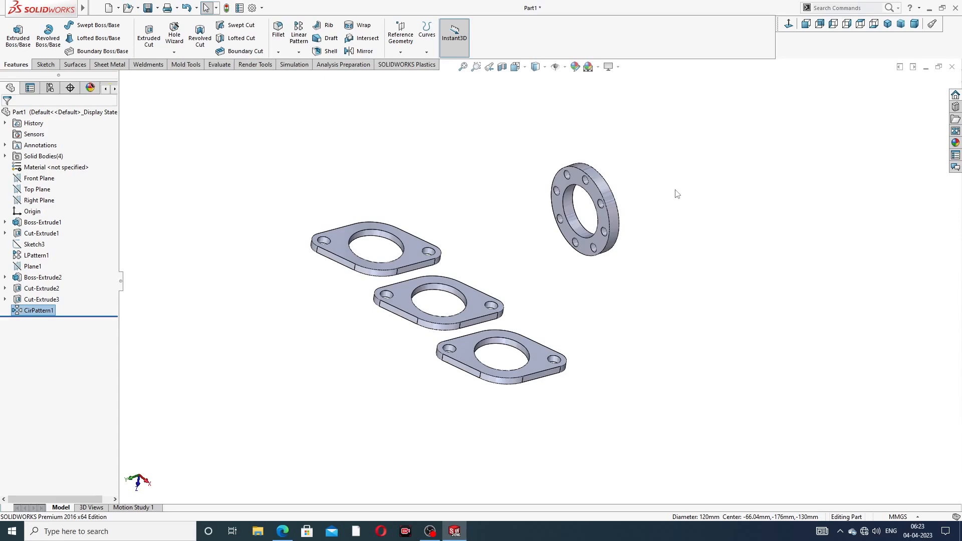
pyautogui.click(283, 531)
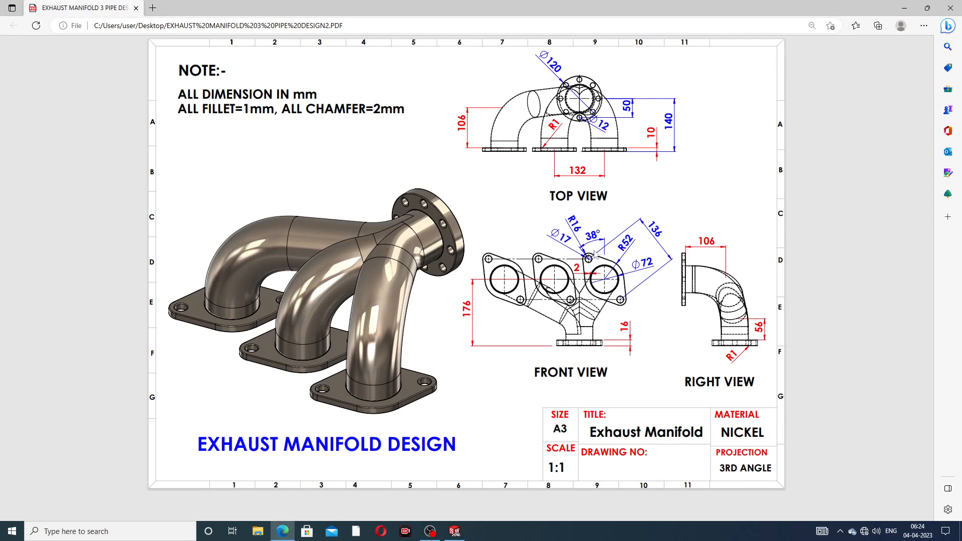
# - Leave the manifold drawing PDF in Edge and return to the SOLIDWORKS part
pyautogui.click(283, 533)
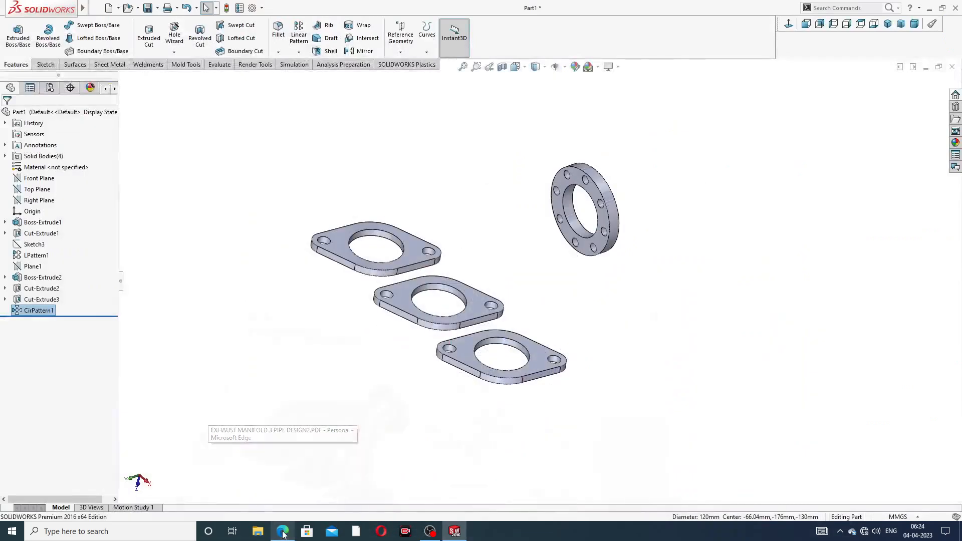
# - Start a new 3D sketch from the Sketch tab's sketch-type list
pyautogui.moveTo(570, 298)
pyautogui.mouseDown(button='middle')
pyautogui.moveTo(536, 262)
pyautogui.moveTo(546, 286)
pyautogui.moveTo(496, 253)
pyautogui.mouseUp(button='middle')
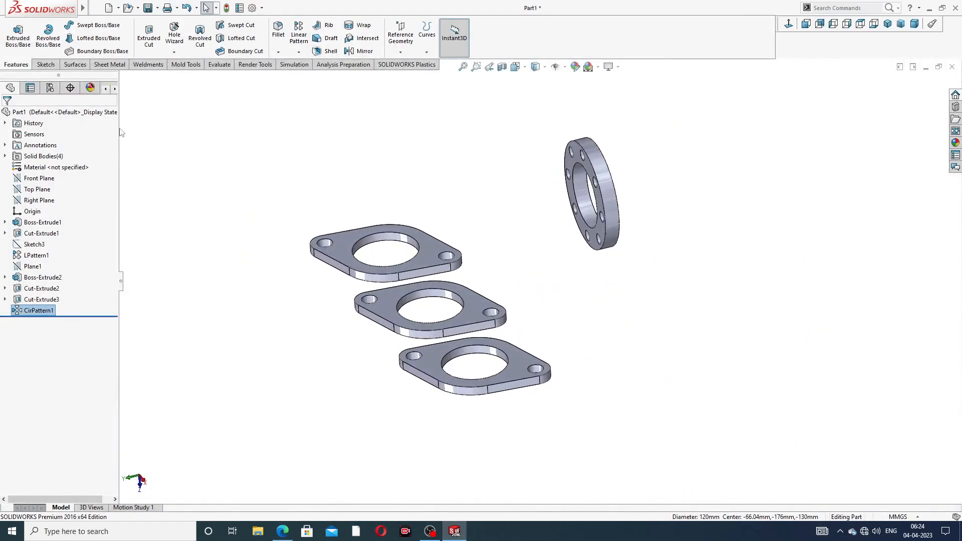
pyautogui.click(44, 65)
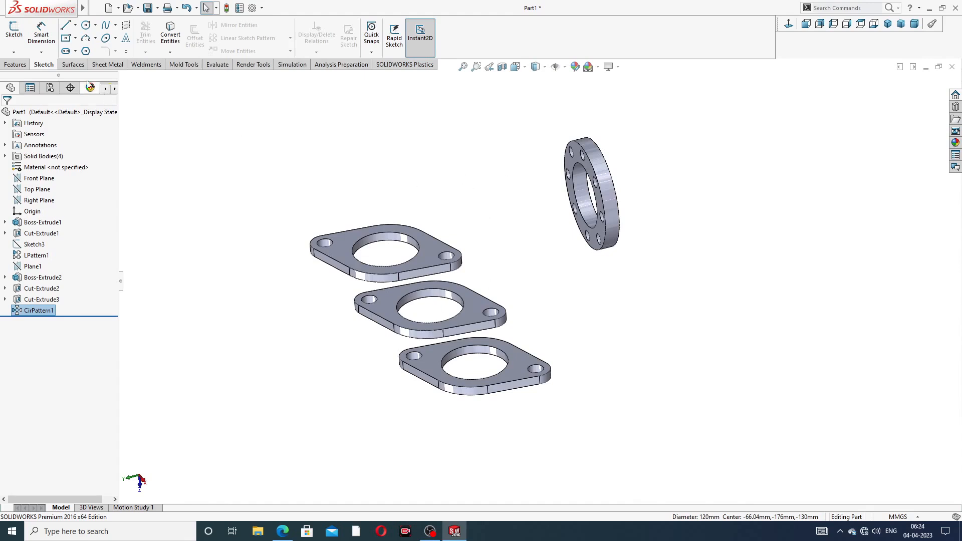
pyautogui.click(14, 52)
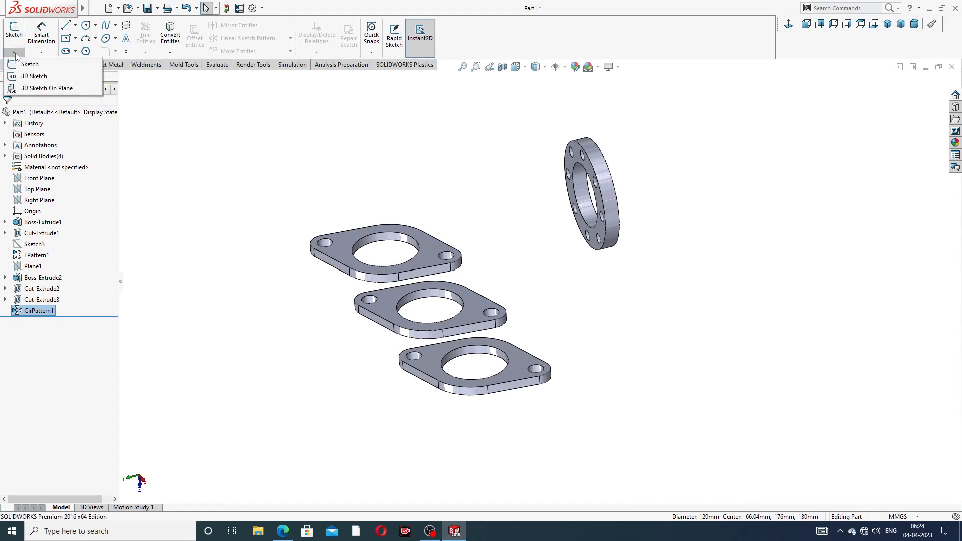
pyautogui.click(34, 76)
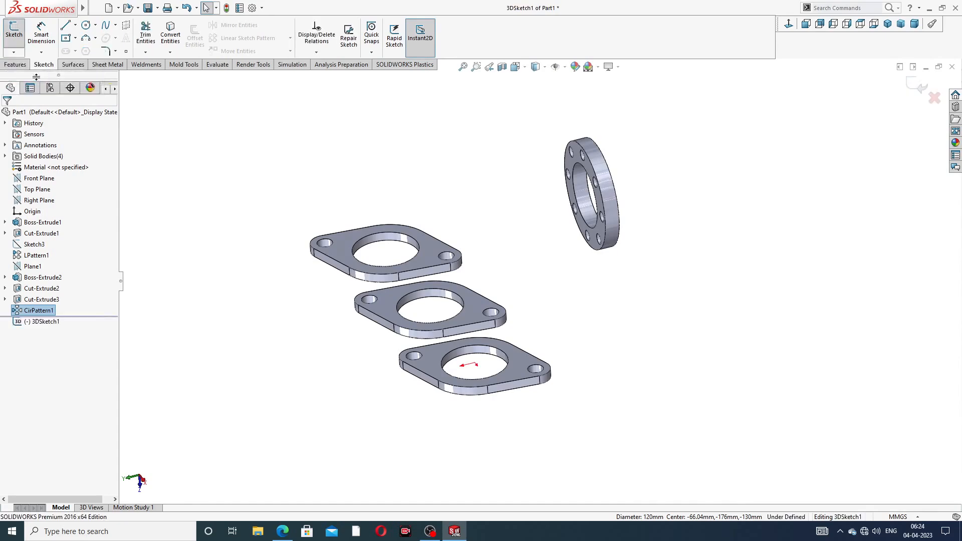
# - Draw a line from the round flange's centre out to a point on its left
pyautogui.click(66, 26)
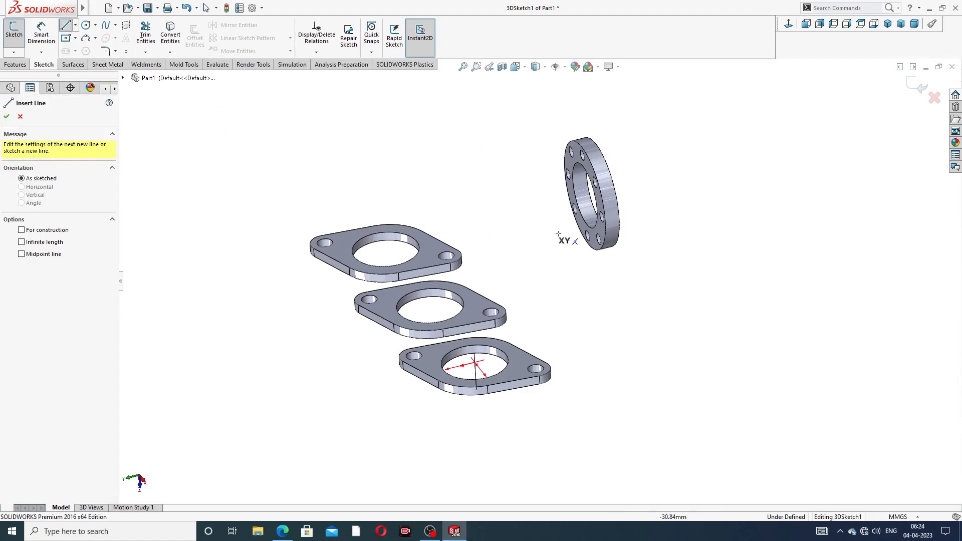
pyautogui.moveTo(563, 241); pyautogui.dragTo(530, 262, button='middle')
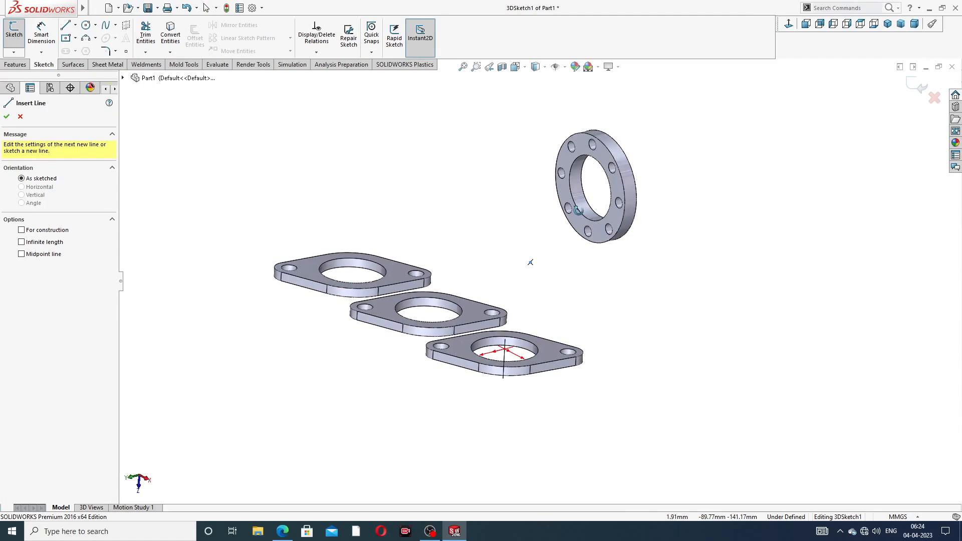
pyautogui.scroll(-3, 601, 178)
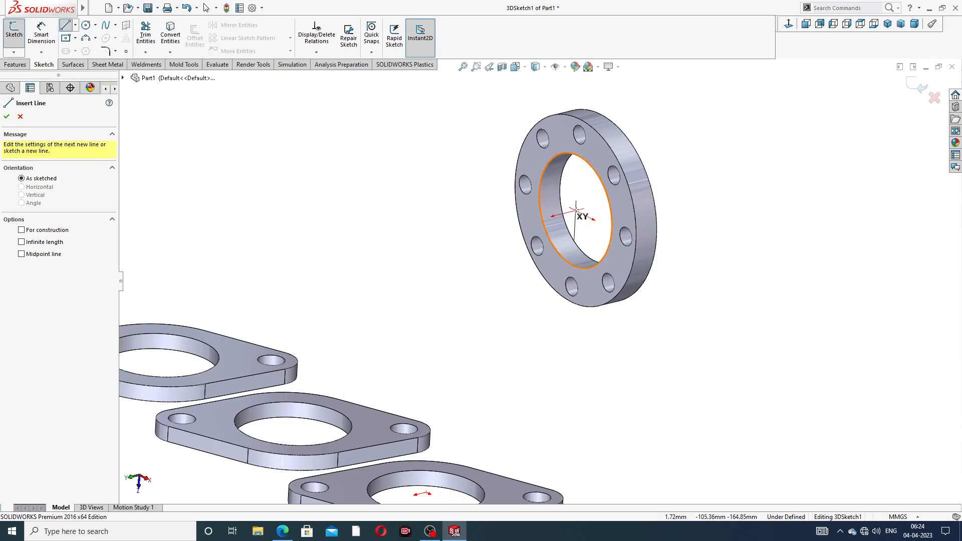
pyautogui.click(575, 210)
pyautogui.moveTo(501, 231); pyautogui.dragTo(480, 235, button='middle')
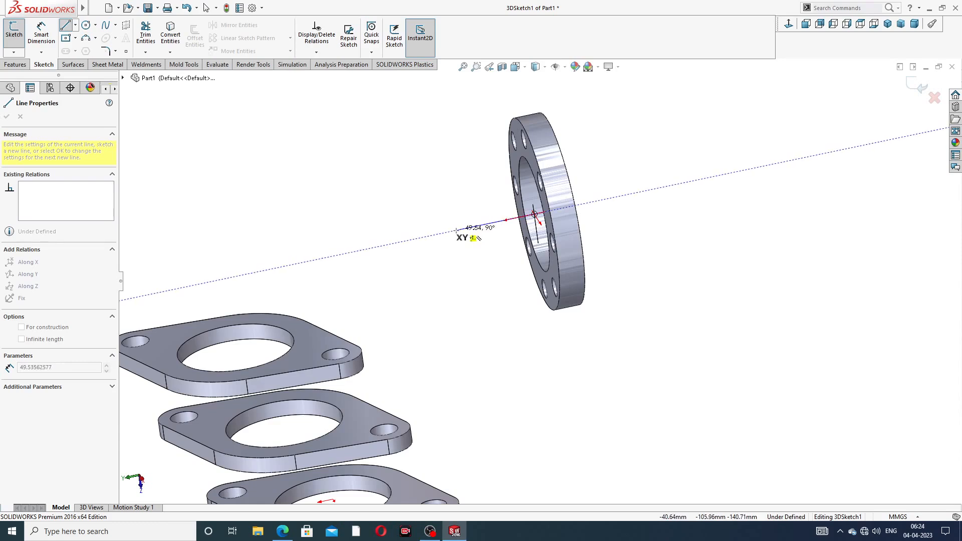
pyautogui.click(455, 230)
pyautogui.rightClick(459, 181)
pyautogui.click(482, 189)
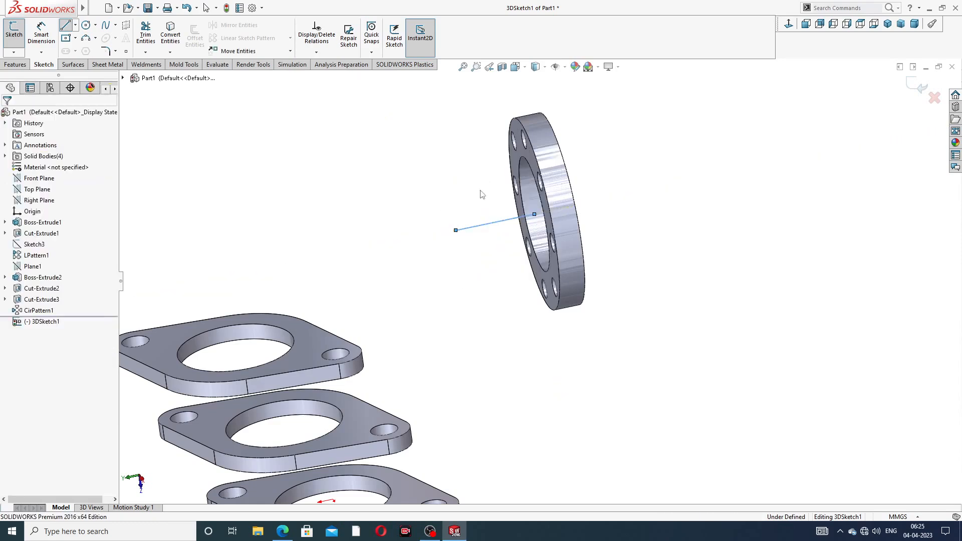
pyautogui.scroll(2, 476, 238)
pyautogui.moveTo(482, 246); pyautogui.dragTo(488, 246)
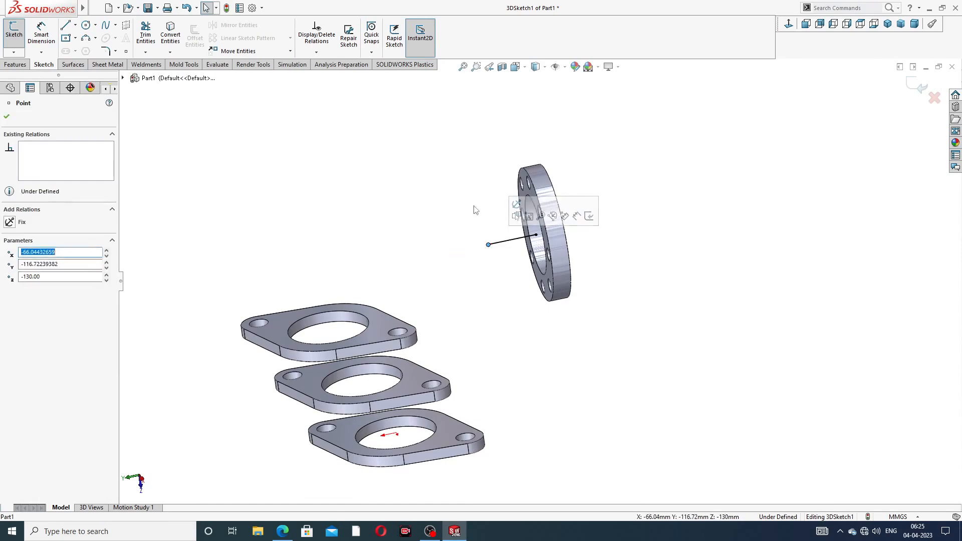
pyautogui.click(458, 189)
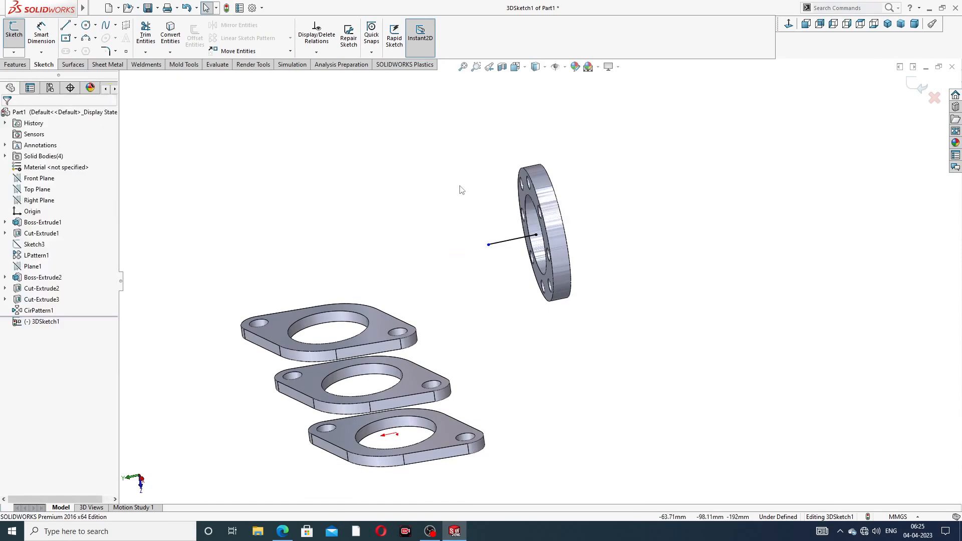
pyautogui.click(65, 26)
pyautogui.moveTo(372, 320); pyautogui.dragTo(377, 324, button='middle')
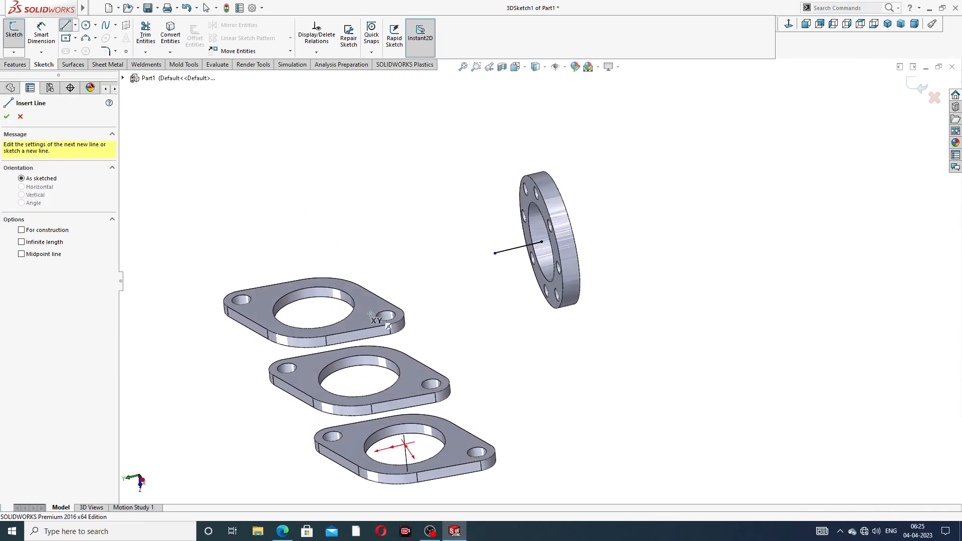
# - Draw a vertical line up from the first port flange's hole centre and adjust its top
pyautogui.click(314, 308)
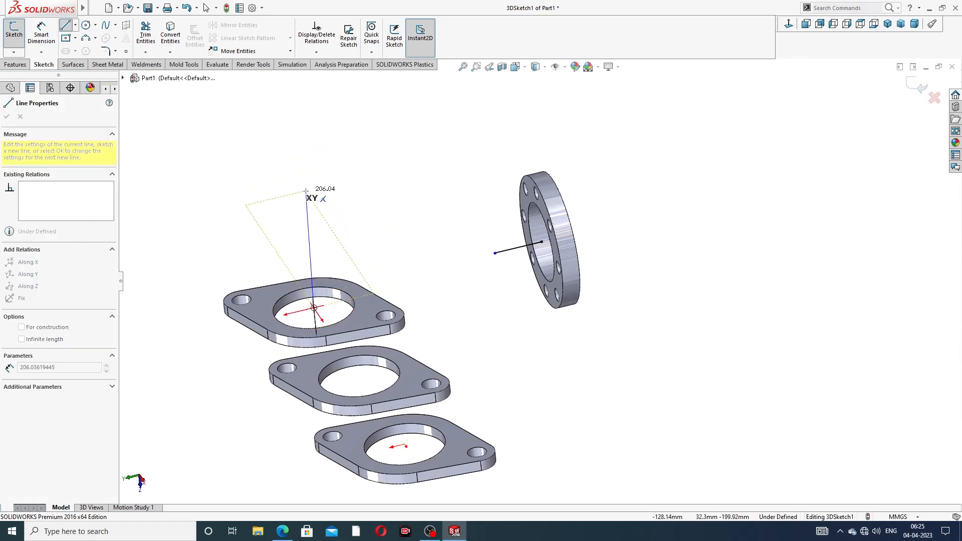
pyautogui.moveTo(306, 191); pyautogui.dragTo(333, 180, button='middle')
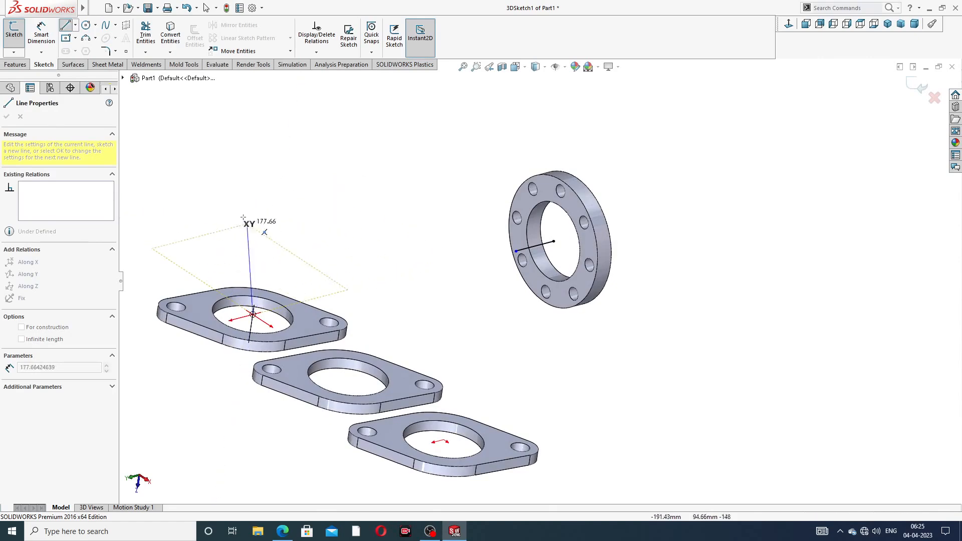
pyautogui.moveTo(257, 205); pyautogui.dragTo(322, 185, button='middle')
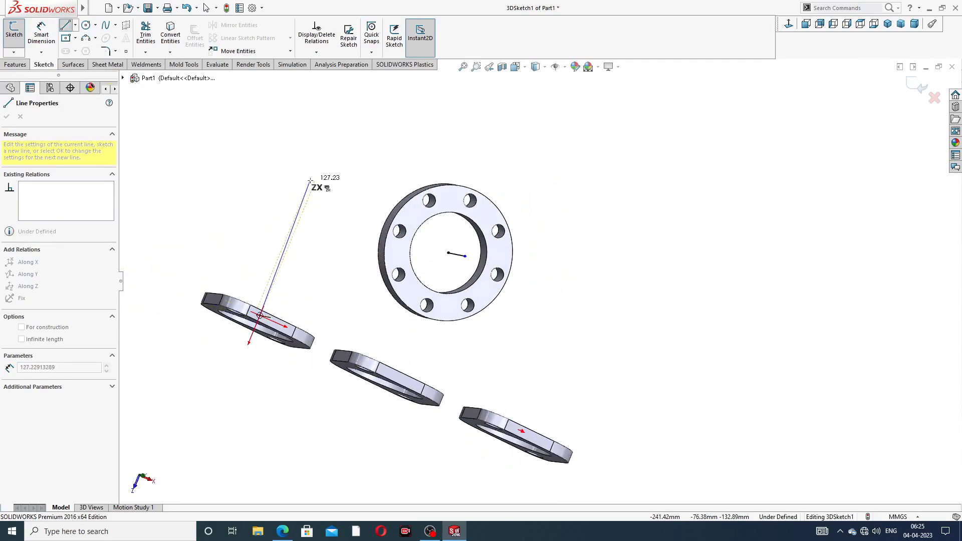
pyautogui.click(294, 230)
pyautogui.moveTo(297, 232)
pyautogui.mouseDown(button='middle')
pyautogui.moveTo(315, 275)
pyautogui.moveTo(319, 213)
pyautogui.moveTo(305, 216)
pyautogui.mouseUp(button='middle')
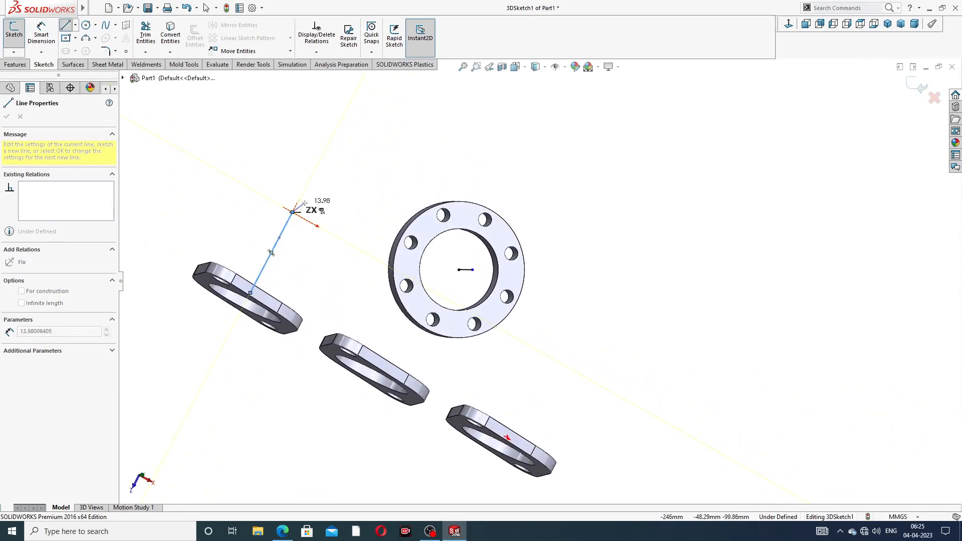
pyautogui.press('Escape')
pyautogui.moveTo(327, 230); pyautogui.dragTo(279, 240, button='middle')
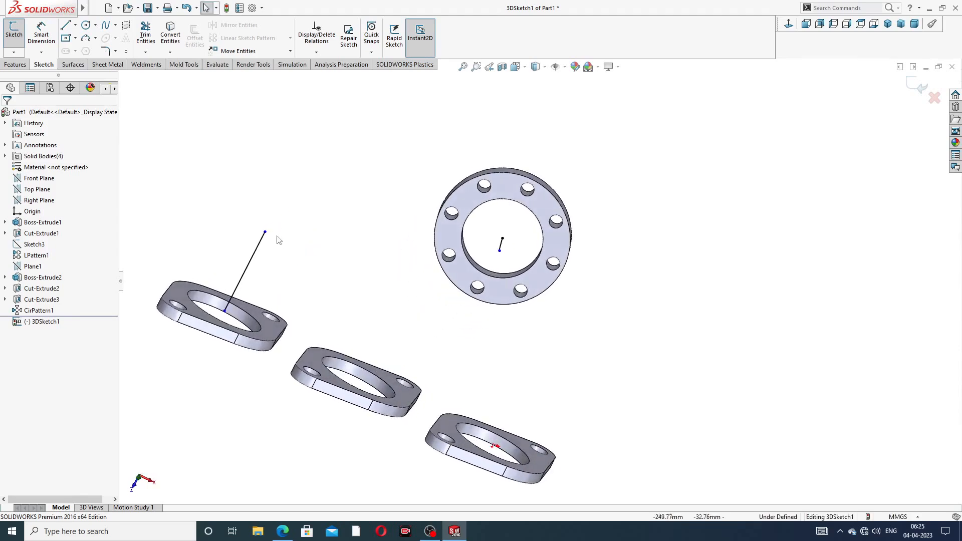
pyautogui.moveTo(268, 232); pyautogui.dragTo(262, 247)
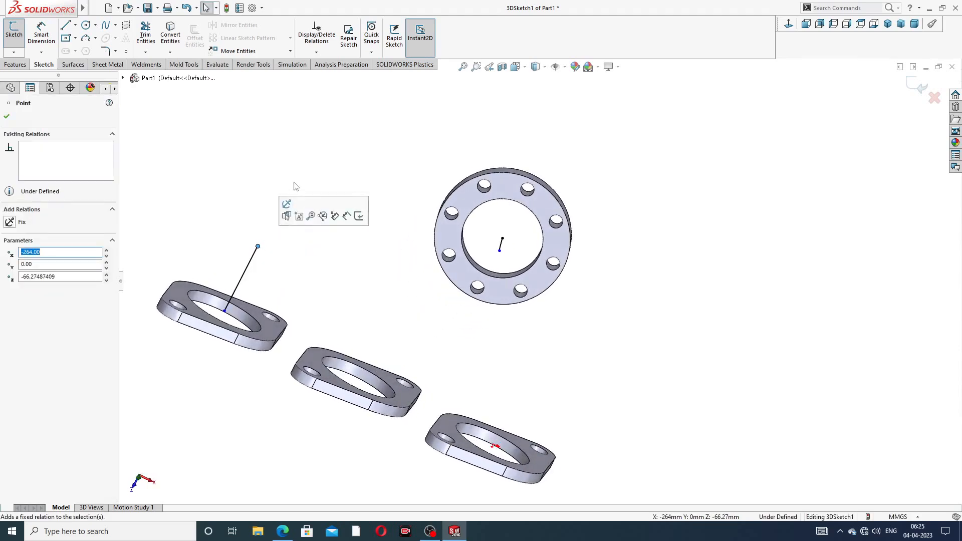
pyautogui.click(239, 149)
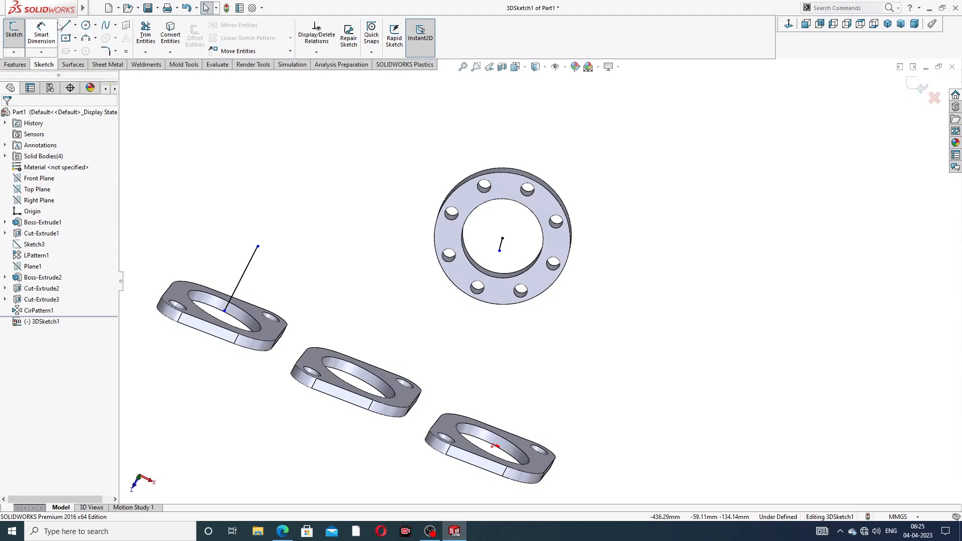
# - Connect the vertical line's top to the end of the round flange's line
pyautogui.click(66, 25)
pyautogui.moveTo(313, 218); pyautogui.dragTo(346, 282, button='middle')
pyautogui.click(303, 290)
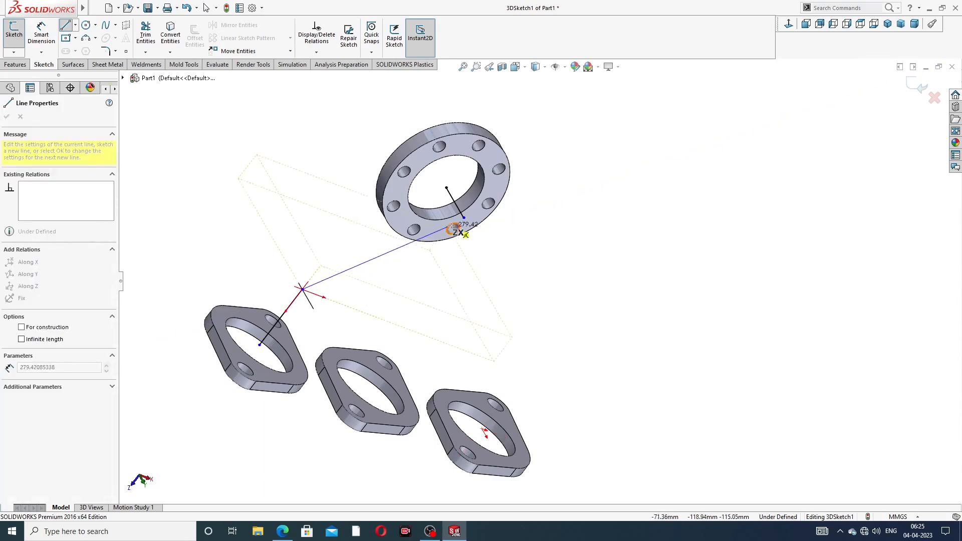
pyautogui.click(464, 218)
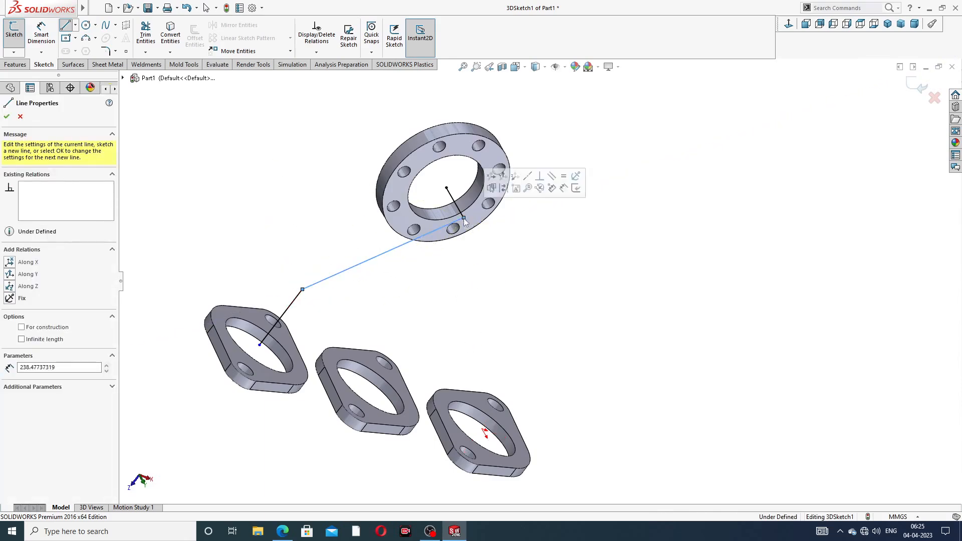
pyautogui.rightClick(540, 125)
pyautogui.click(568, 135)
pyautogui.moveTo(535, 251); pyautogui.dragTo(478, 245, button='middle')
pyautogui.scroll(-2, 476, 244)
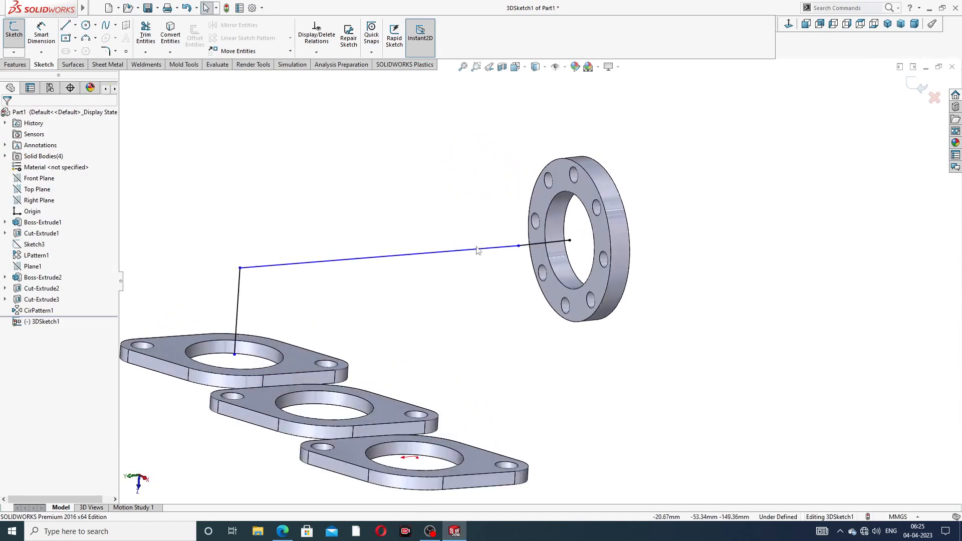
# - Dimension the vertical line to 106 mm and the short round-flange line to 56 mm
pyautogui.click(41, 32)
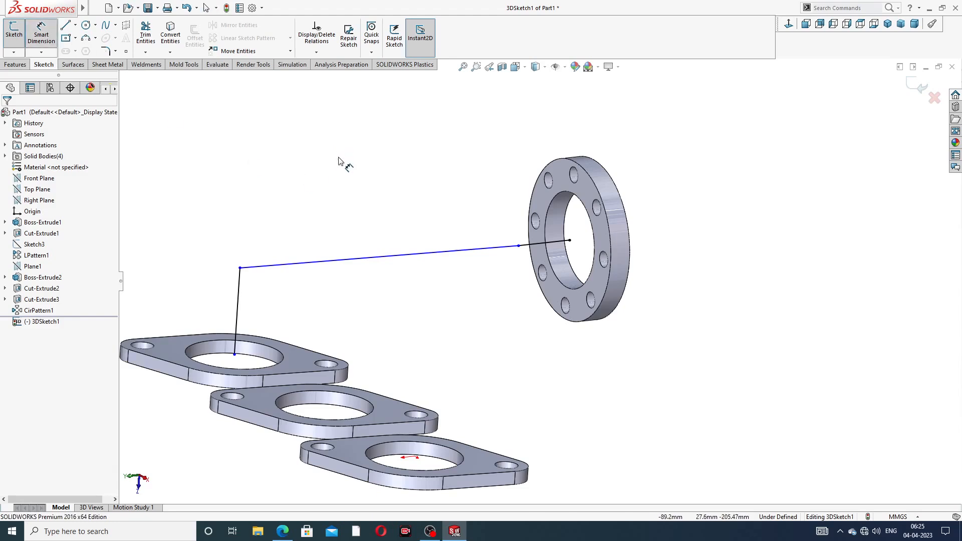
pyautogui.click(239, 295)
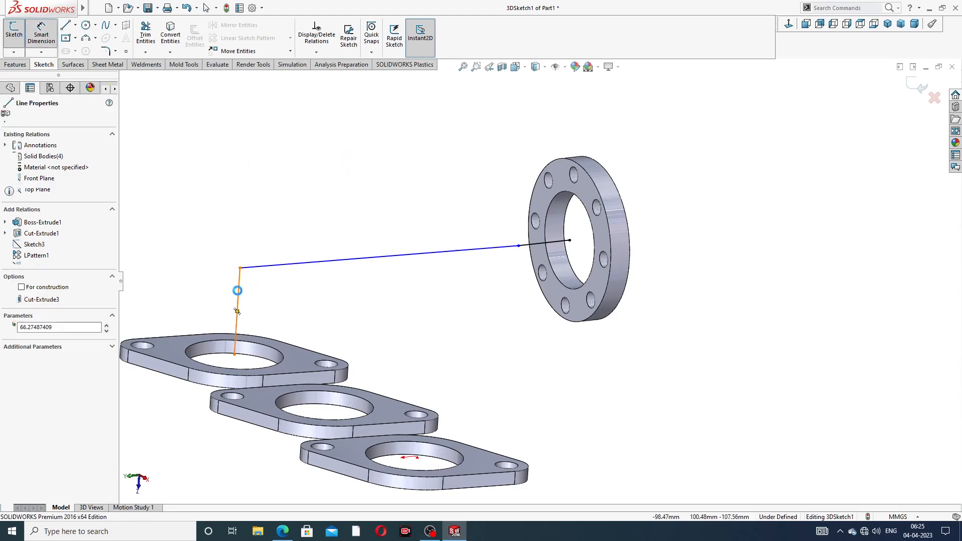
pyautogui.click(198, 306)
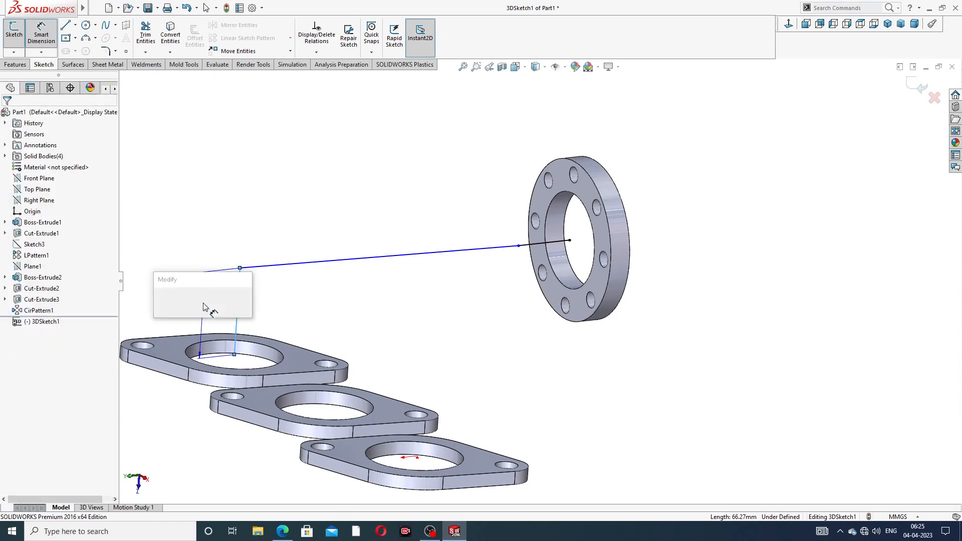
pyautogui.write('1')
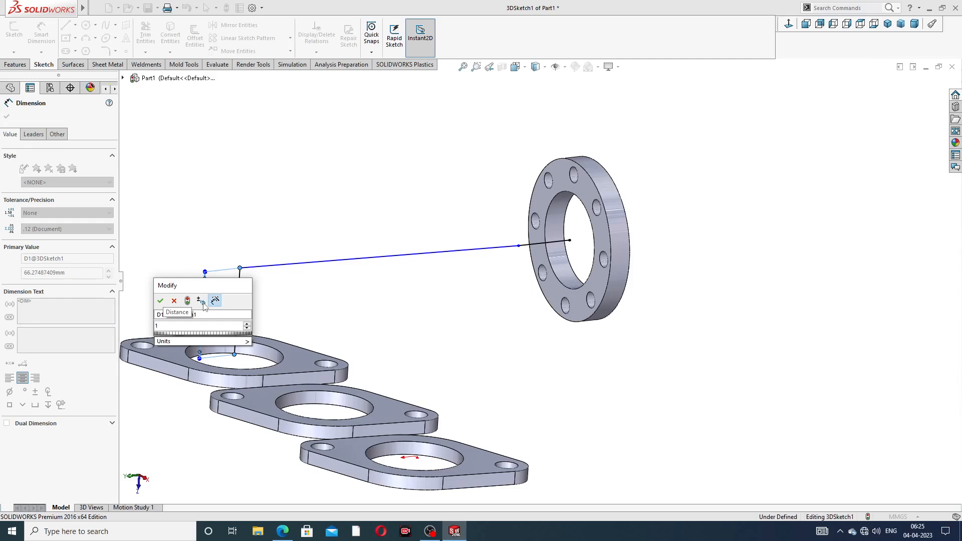
pyautogui.write('06')
pyautogui.press('Return')
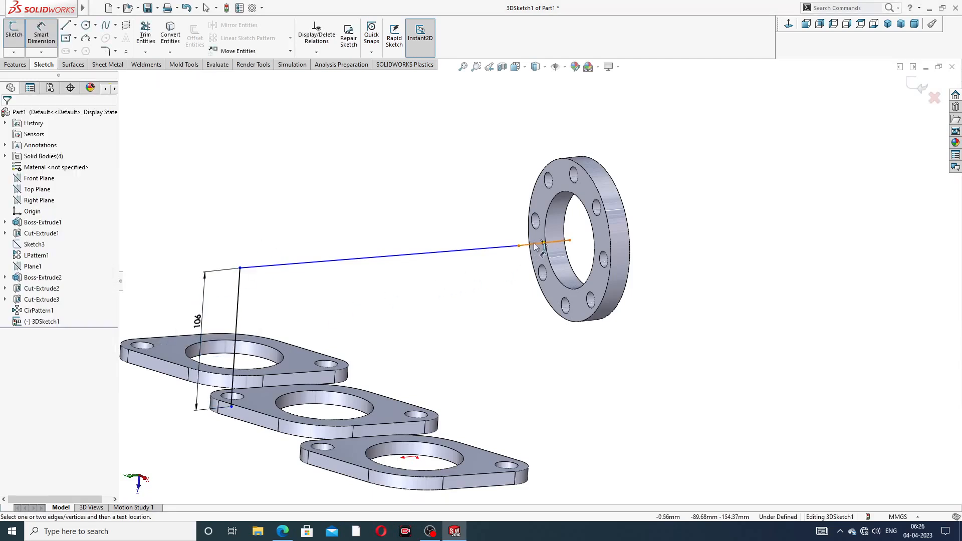
pyautogui.moveTo(524, 270)
pyautogui.mouseDown(button='middle')
pyautogui.moveTo(498, 297)
pyautogui.moveTo(519, 277)
pyautogui.mouseUp(button='middle')
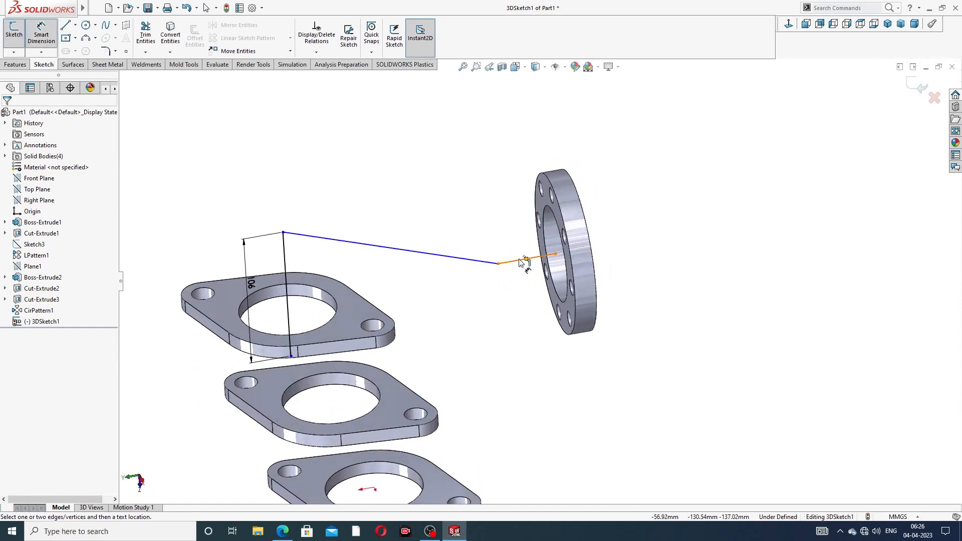
pyautogui.click(521, 261)
pyautogui.click(508, 152)
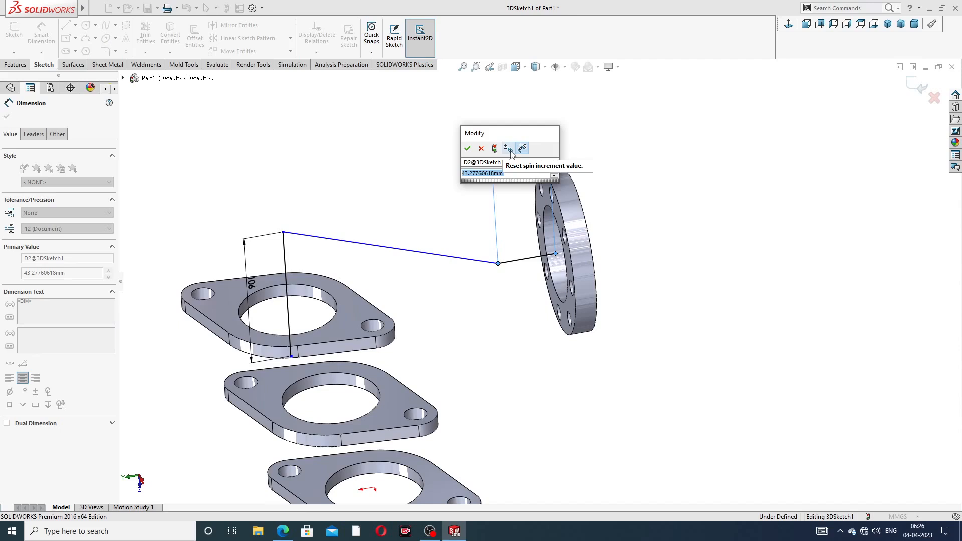
pyautogui.write('56')
pyautogui.press('Return')
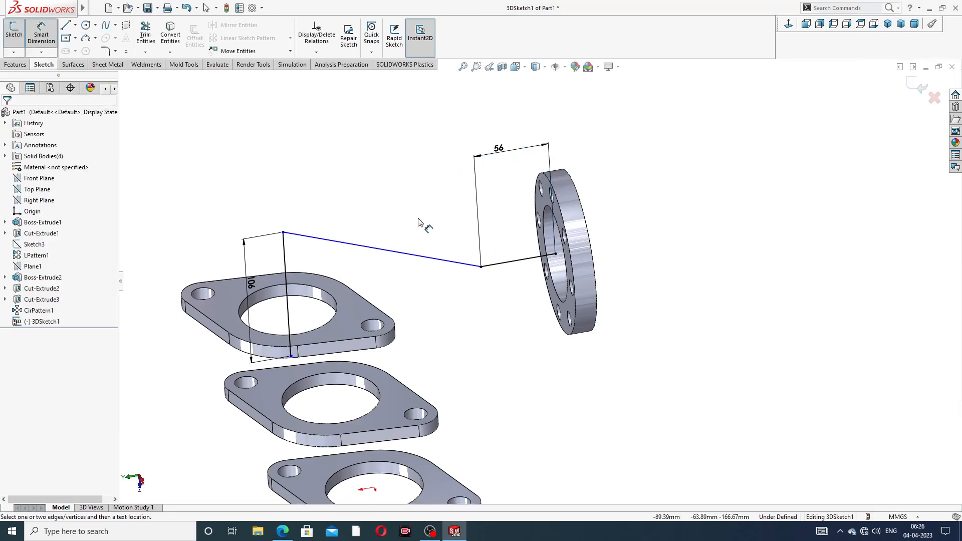
pyautogui.scroll(3, 420, 222)
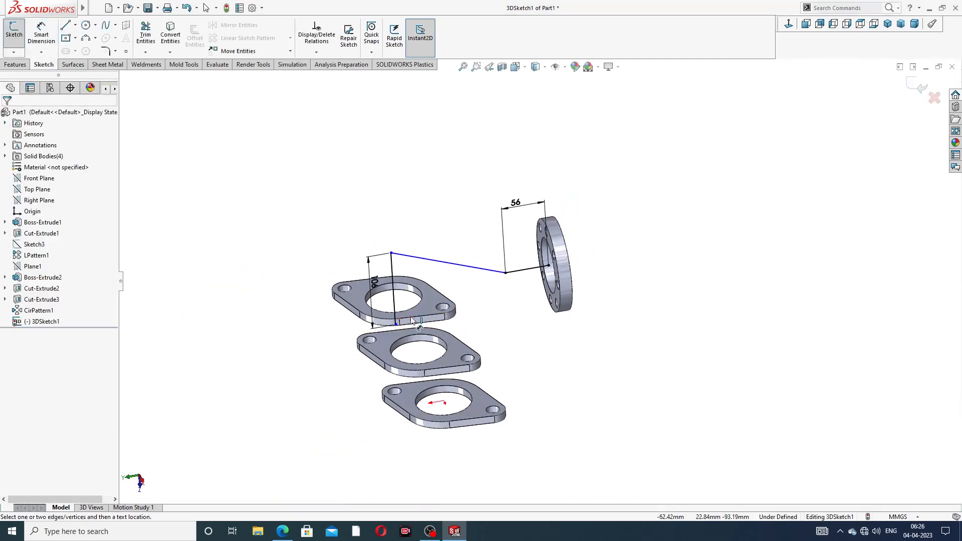
# - Drag the path's start point onto the first flange's hole centre to fully define the sketch
pyautogui.moveTo(408, 335); pyautogui.dragTo(493, 312, button='middle')
pyautogui.rightClick(483, 313)
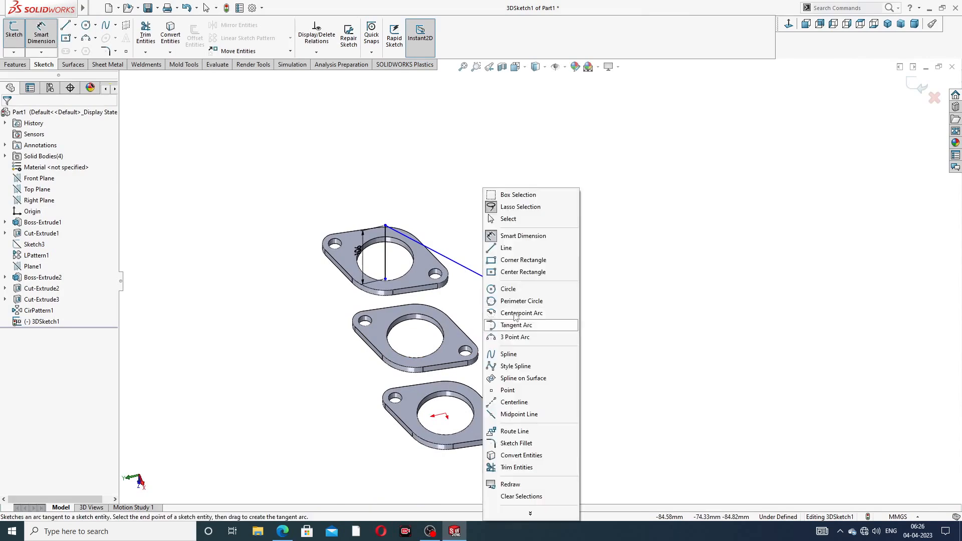
pyautogui.click(515, 219)
pyautogui.moveTo(394, 274); pyautogui.dragTo(412, 256, button='middle')
pyautogui.scroll(-4, 360, 284)
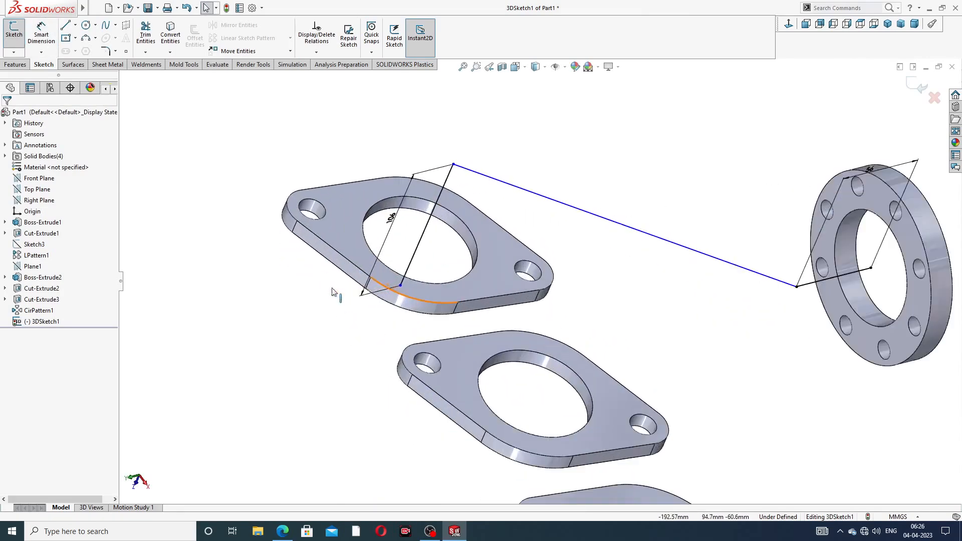
pyautogui.moveTo(401, 287); pyautogui.dragTo(421, 243)
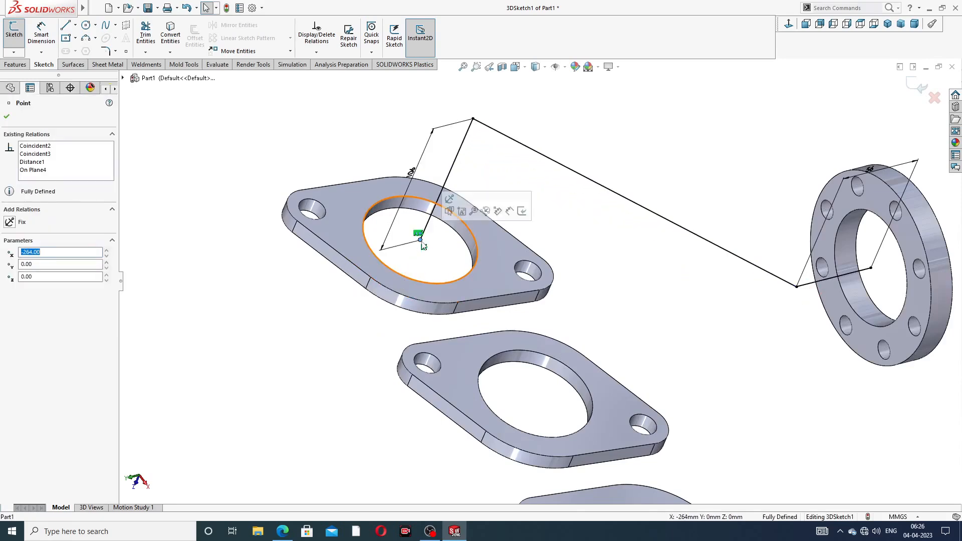
pyautogui.click(594, 258)
pyautogui.scroll(3, 612, 269)
pyautogui.moveTo(610, 281)
pyautogui.mouseDown(button='middle')
pyautogui.moveTo(581, 249)
pyautogui.moveTo(606, 227)
pyautogui.moveTo(591, 259)
pyautogui.mouseUp(button='middle')
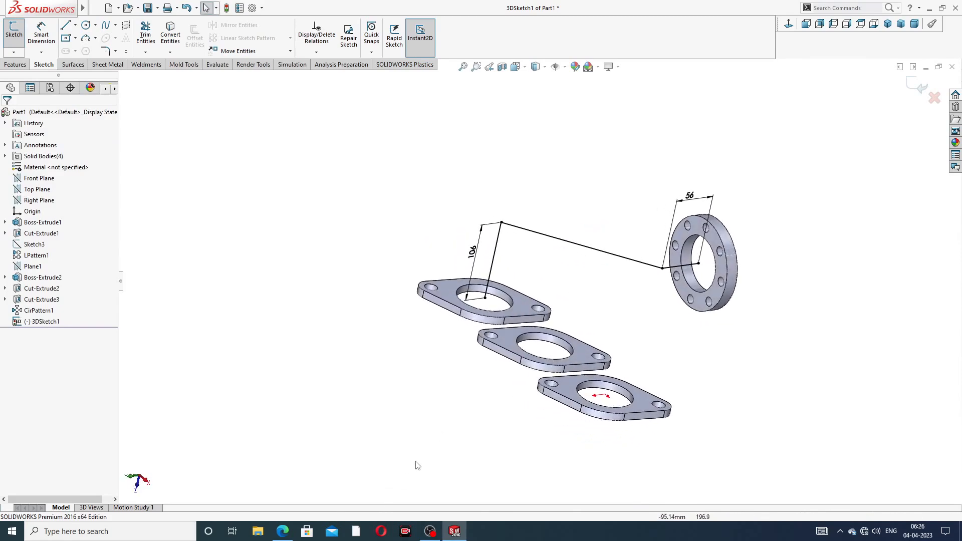
pyautogui.click(108, 52)
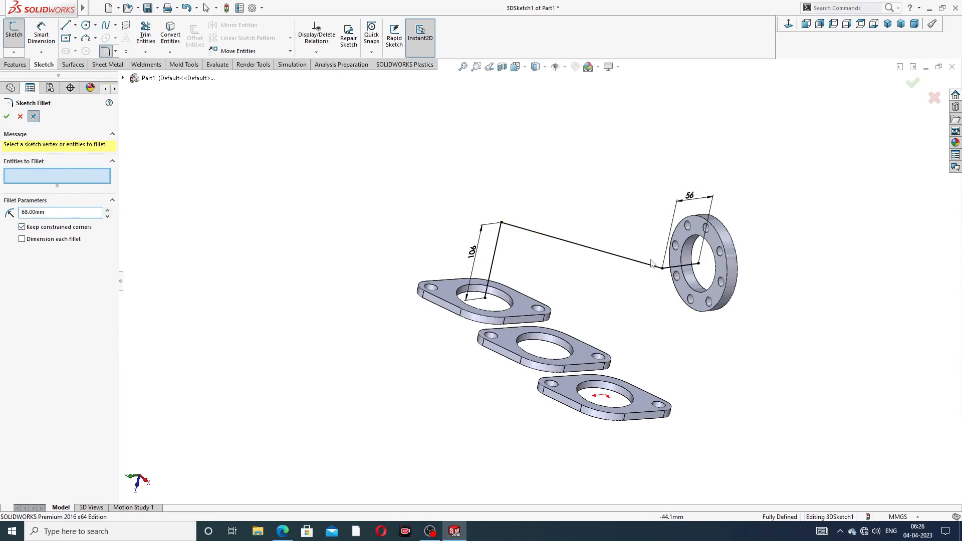
# - Apply a 68 mm sketch fillet at the round-flange corner and 98 mm at the top corner
pyautogui.click(663, 269)
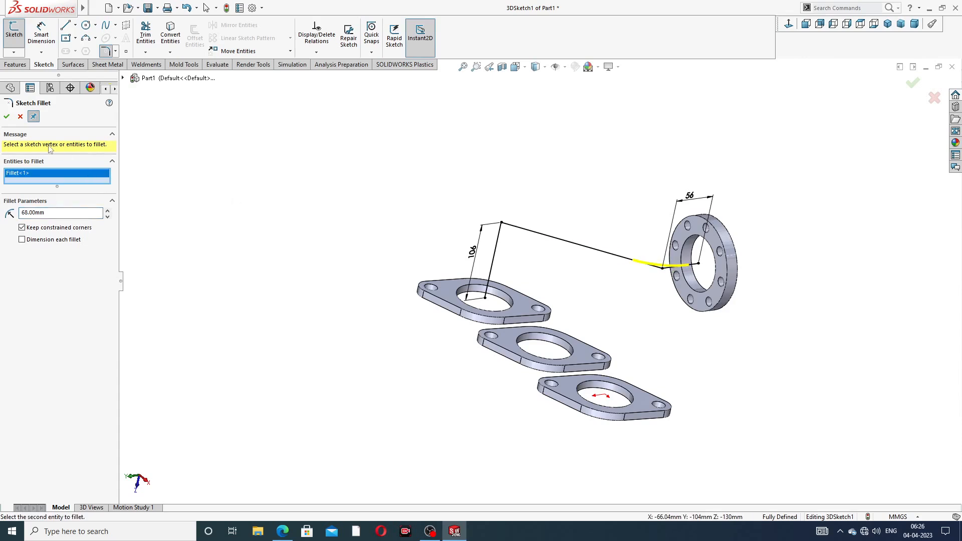
pyautogui.click(7, 119)
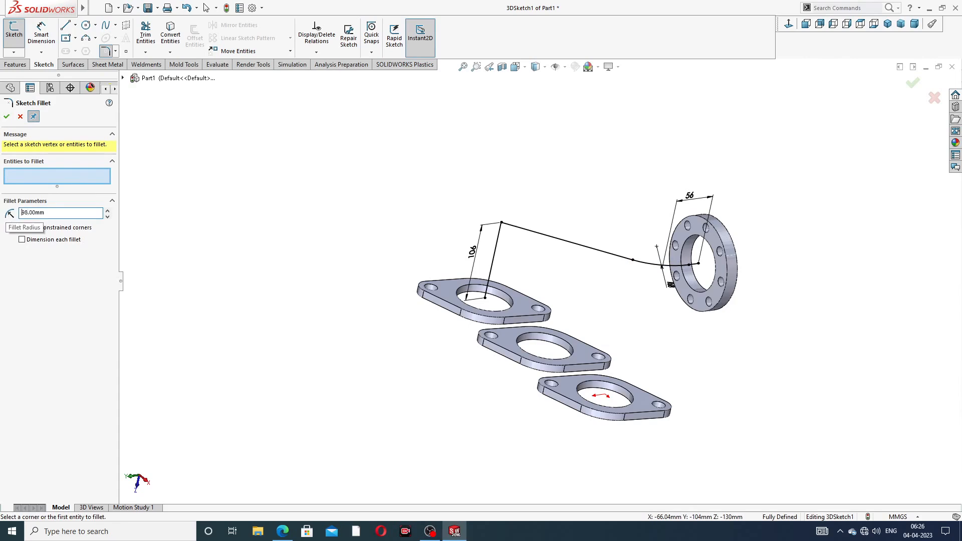
pyautogui.click(502, 223)
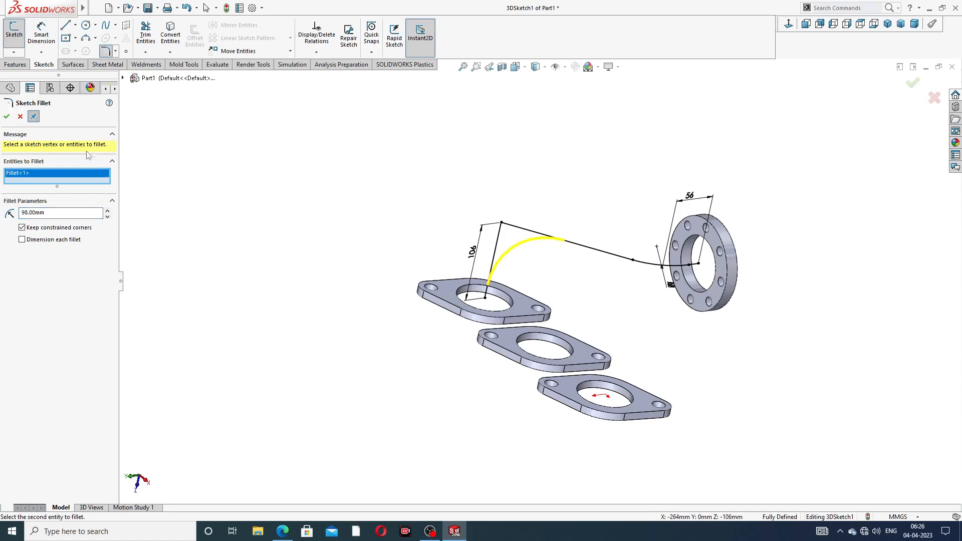
pyautogui.click(7, 118)
pyautogui.click(7, 117)
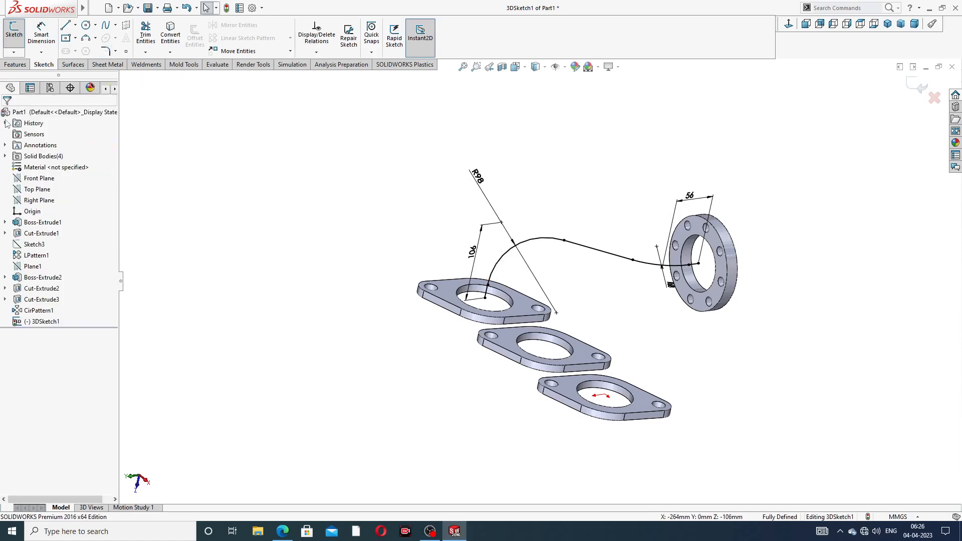
pyautogui.moveTo(637, 272); pyautogui.dragTo(698, 261, button='middle')
pyautogui.scroll(-3, 698, 261)
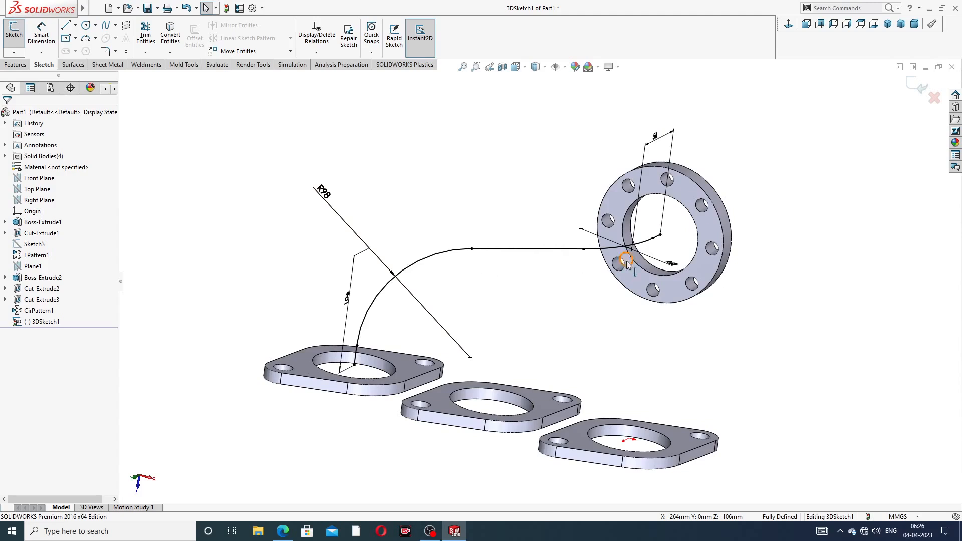
# - Exit the 3D path sketch and start a new sketch on the round flange's front face
pyautogui.moveTo(647, 254); pyautogui.dragTo(666, 229, button='middle')
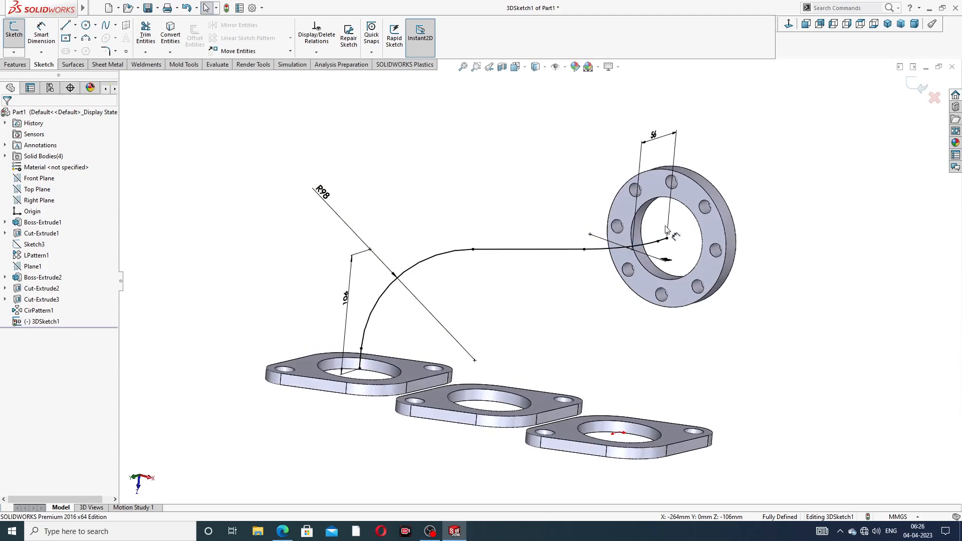
pyautogui.click(911, 89)
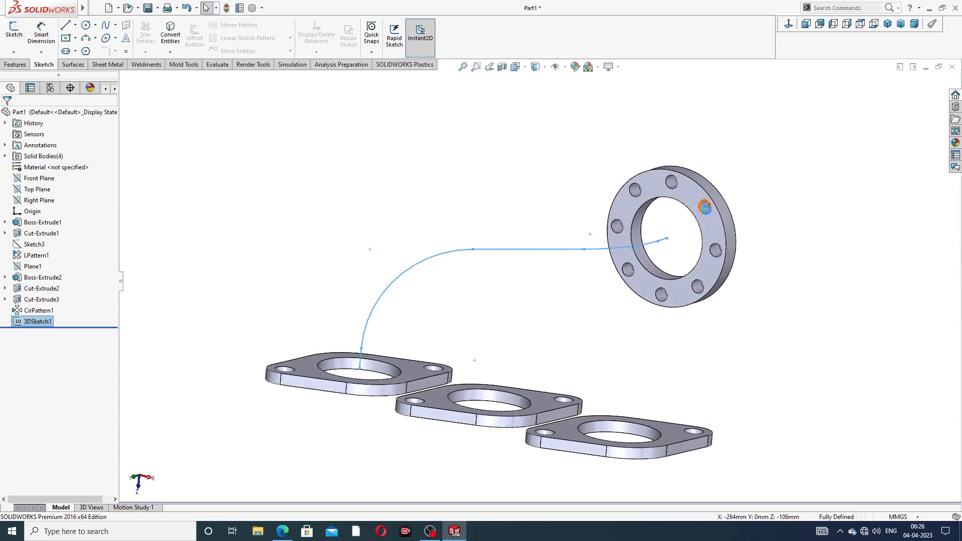
pyautogui.click(687, 198)
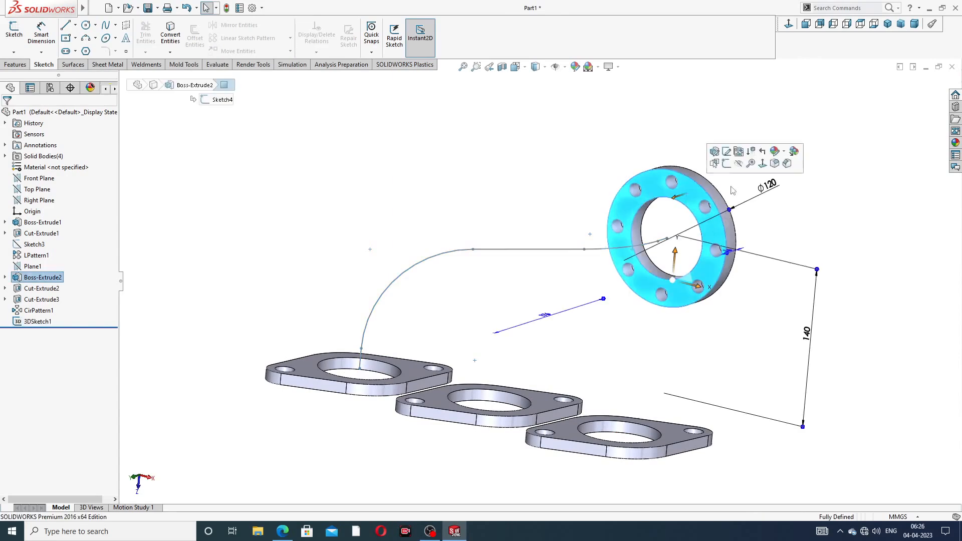
pyautogui.click(740, 149)
# - Convert the flange's inner edge into a 72 mm circle, exit the sketch and select it
pyautogui.scroll(3, 680, 219)
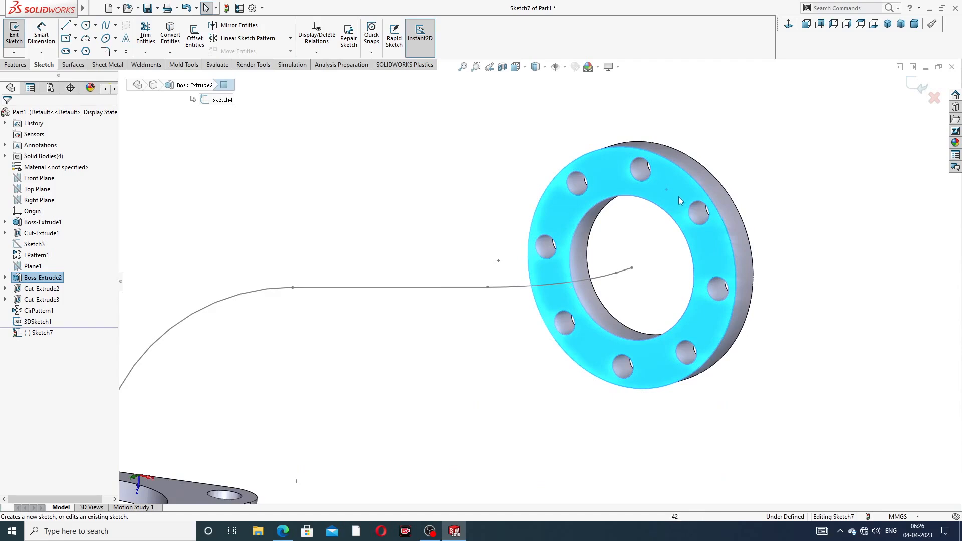
pyautogui.click(660, 210)
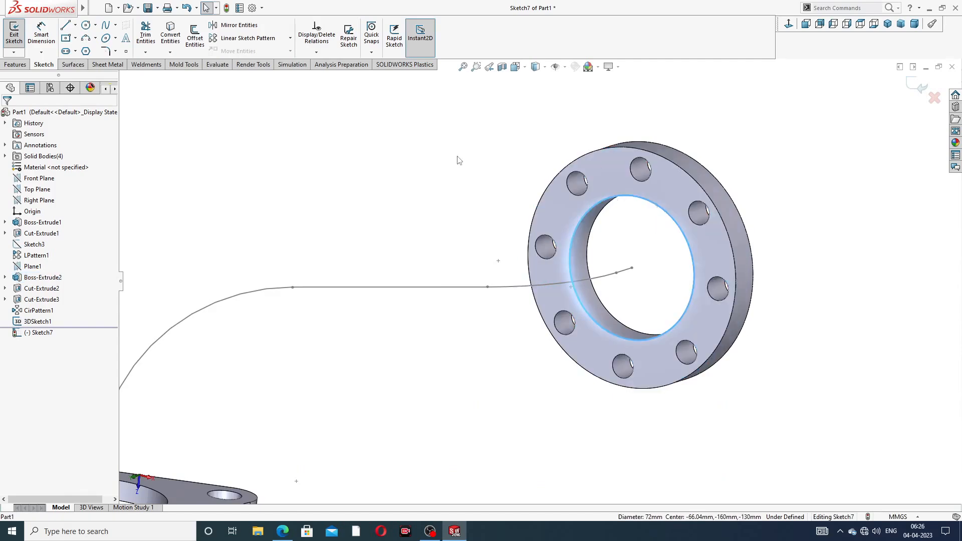
pyautogui.click(170, 33)
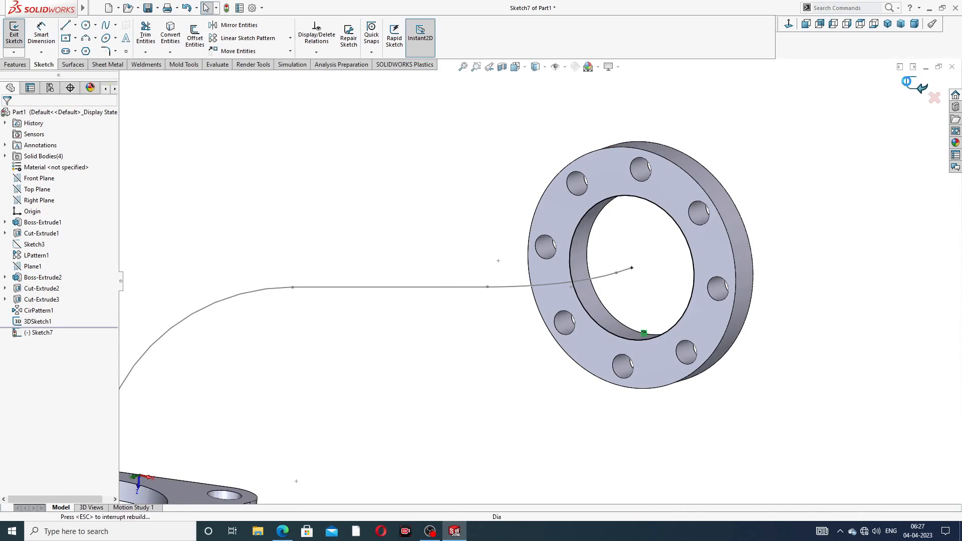
pyautogui.click(908, 85)
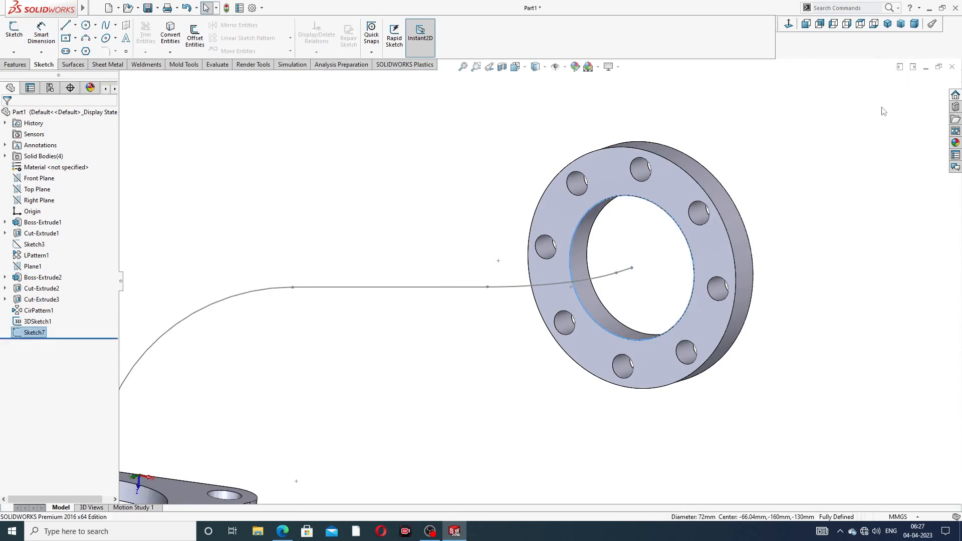
pyautogui.click(640, 196)
pyautogui.scroll(3, 467, 296)
pyautogui.moveTo(480, 292); pyautogui.dragTo(474, 328, button='middle')
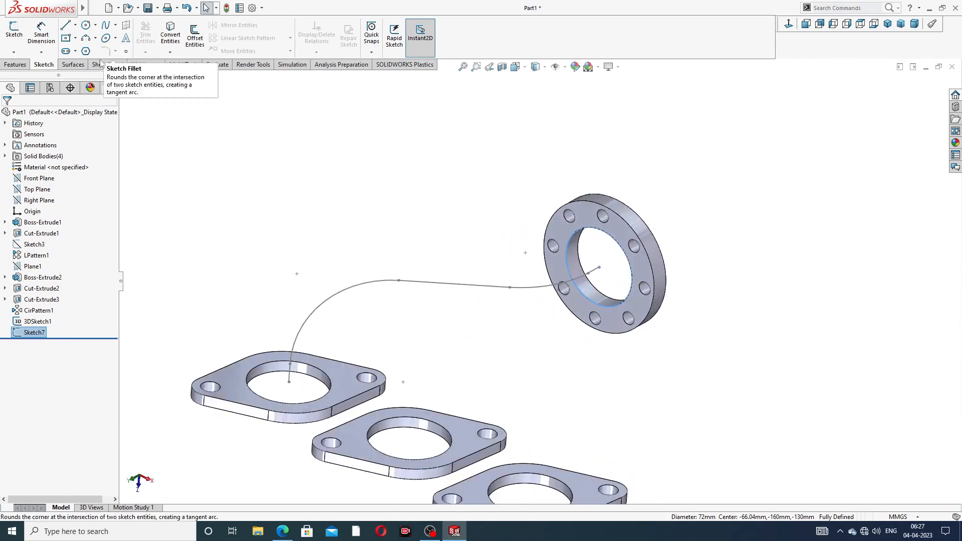
pyautogui.click(15, 65)
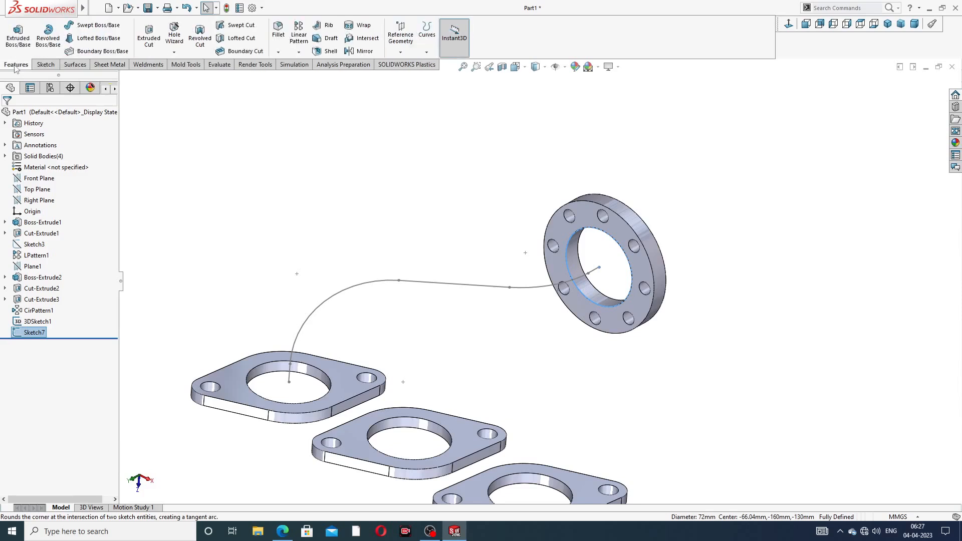
# - Sweep Sketch7 along 3DSketch1 to create the Sweep1 pipe, then orbit to inspect it
pyautogui.click(98, 25)
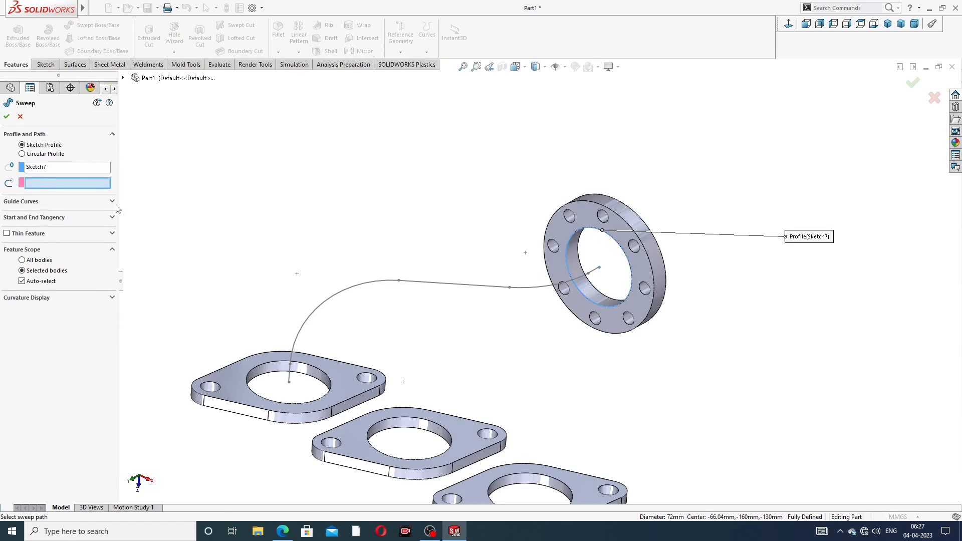
pyautogui.click(434, 287)
pyautogui.press('f')
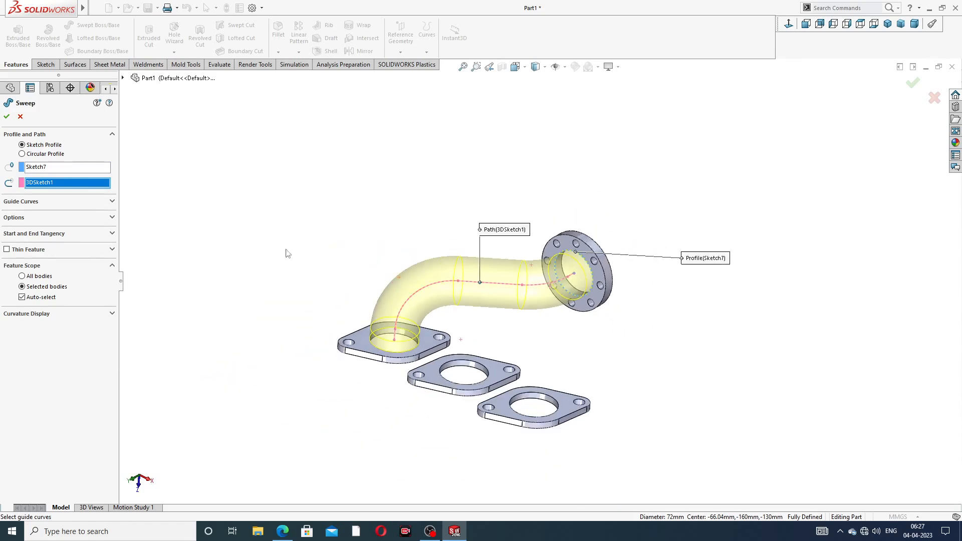
pyautogui.press('Return')
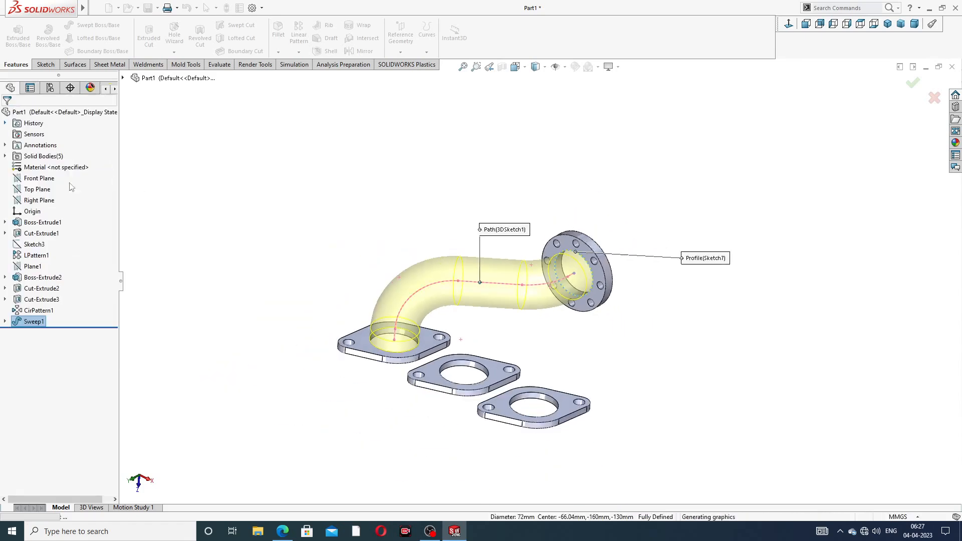
pyautogui.press('f')
pyautogui.click(633, 309)
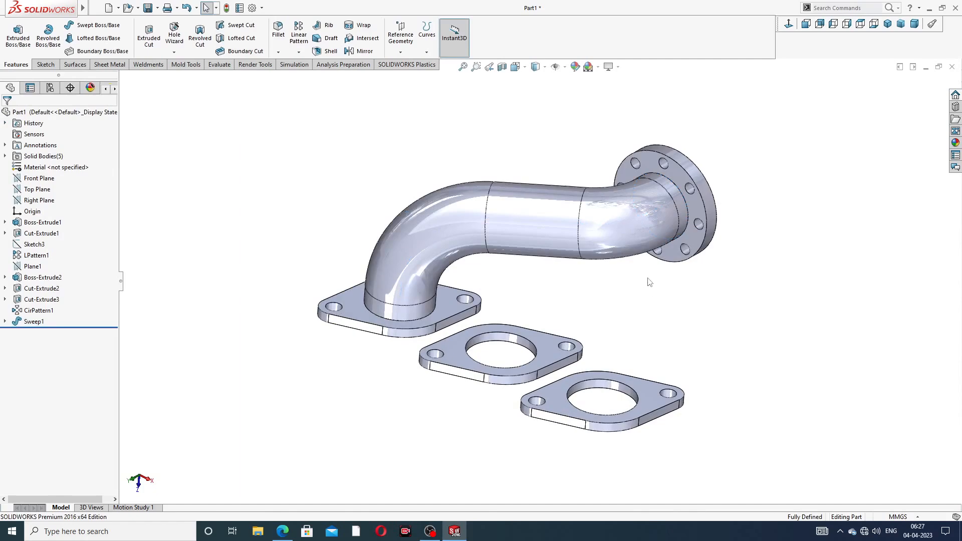
pyautogui.moveTo(630, 292); pyautogui.dragTo(533, 316, button='middle')
pyautogui.moveTo(576, 265); pyautogui.dragTo(720, 206, button='middle')
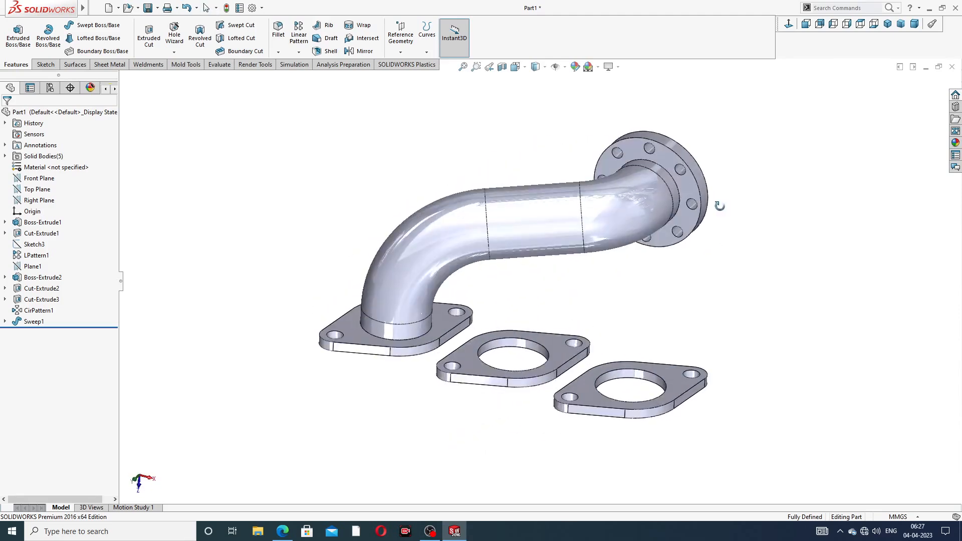
pyautogui.moveTo(597, 281); pyautogui.dragTo(615, 294, button='middle')
pyautogui.press('Escape')
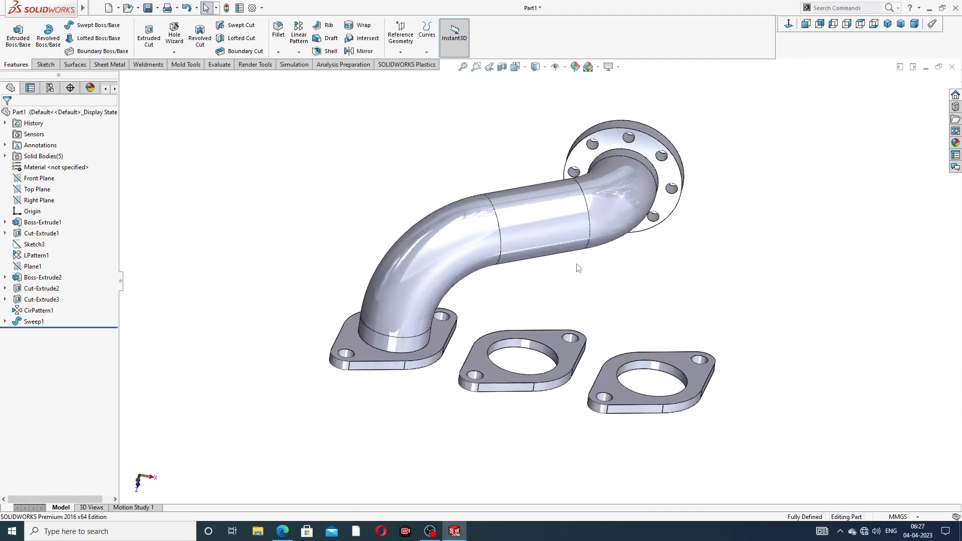
pyautogui.click(51, 66)
# - Start a second 3D sketch, 3DSketch2
pyautogui.click(13, 52)
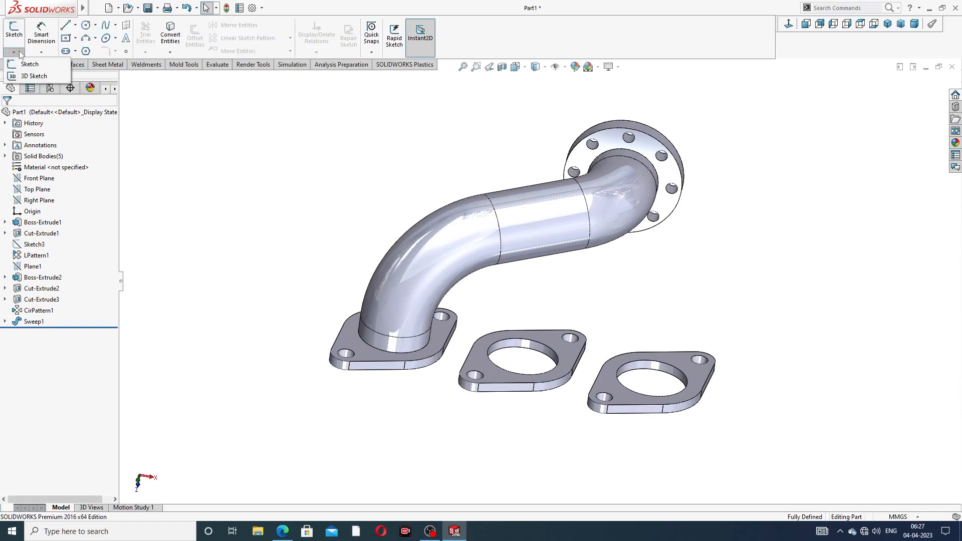
pyautogui.click(34, 76)
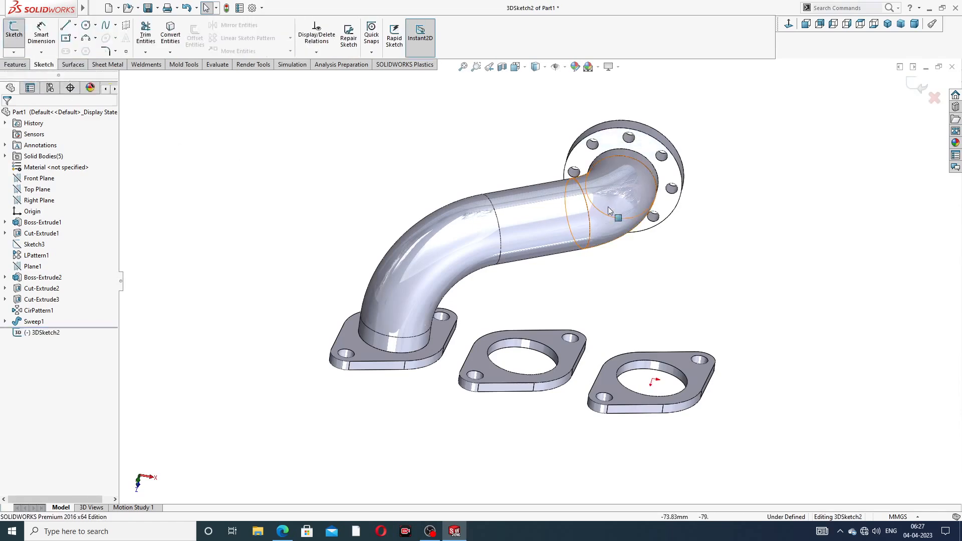
pyautogui.moveTo(621, 231)
pyautogui.mouseDown(button='middle')
pyautogui.moveTo(580, 144)
pyautogui.moveTo(568, 164)
pyautogui.mouseUp(button='middle')
pyautogui.scroll(-1, 689, 204)
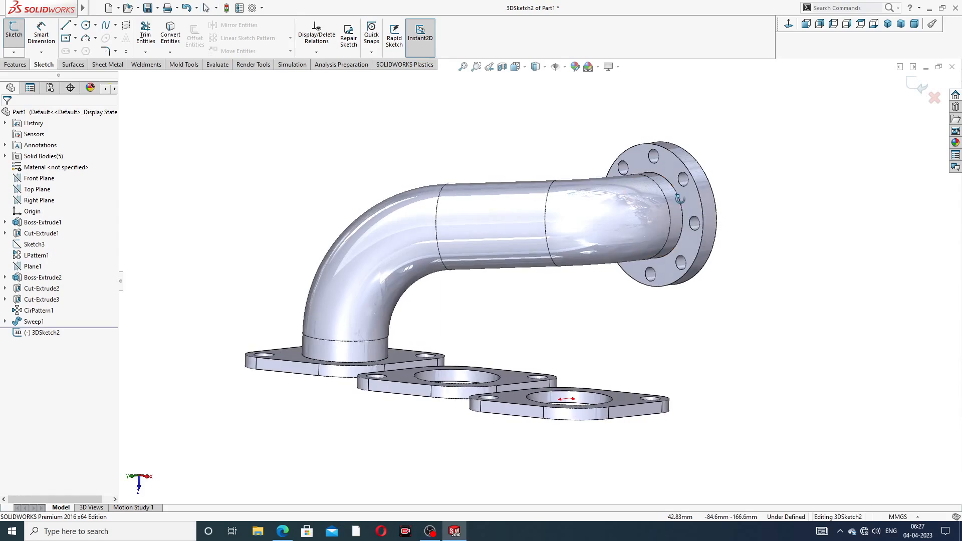
# - Draw a short line from the outlet pipe end's centre running along the pipe
pyautogui.click(69, 28)
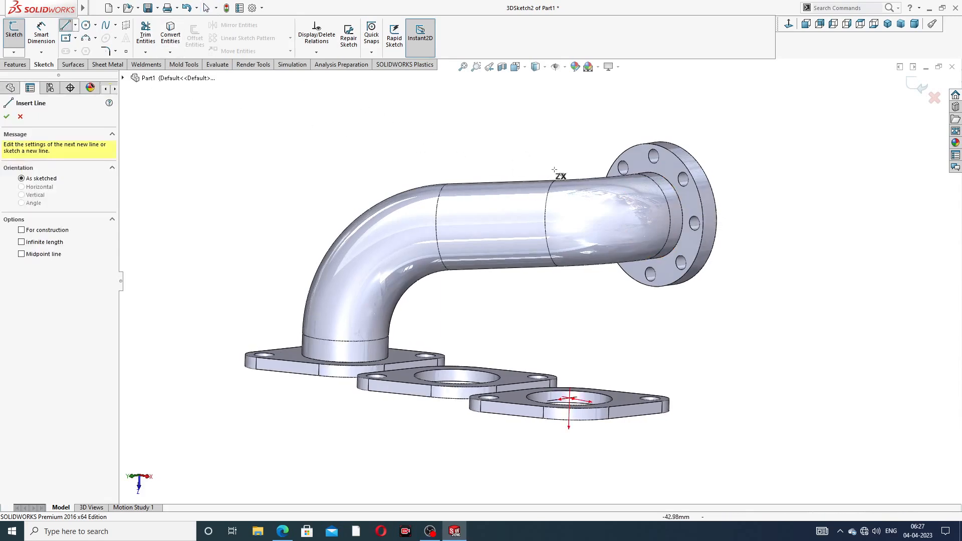
pyautogui.scroll(-2, 686, 223)
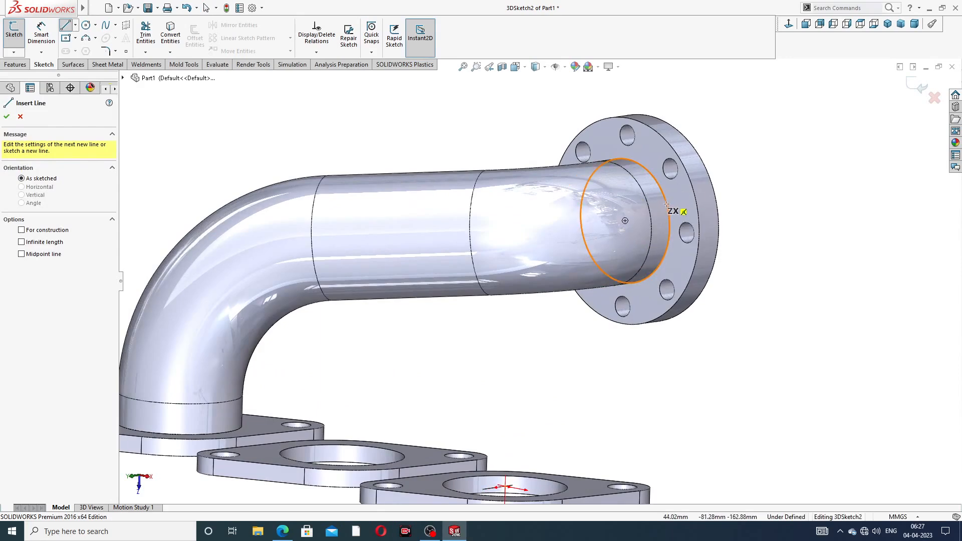
pyautogui.click(625, 220)
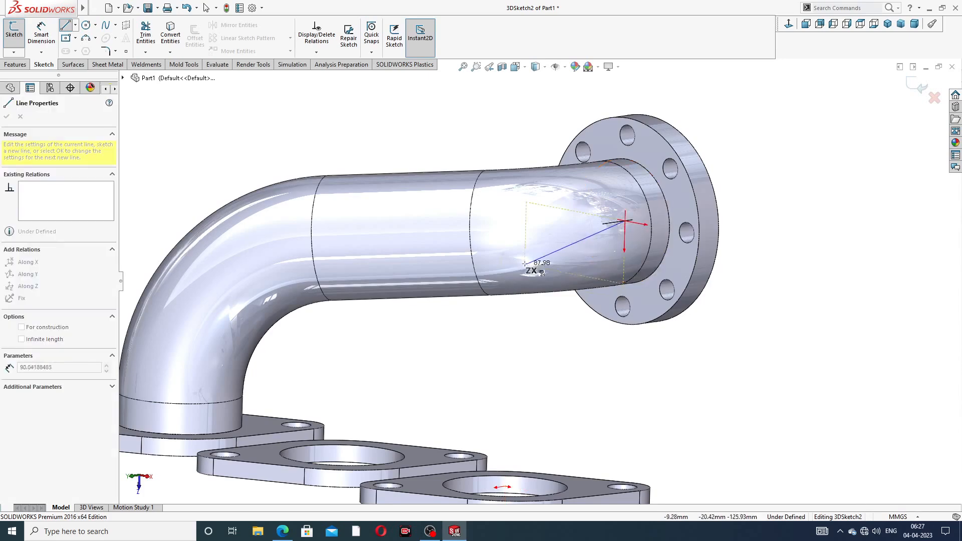
pyautogui.moveTo(526, 273); pyautogui.dragTo(514, 230, button='middle')
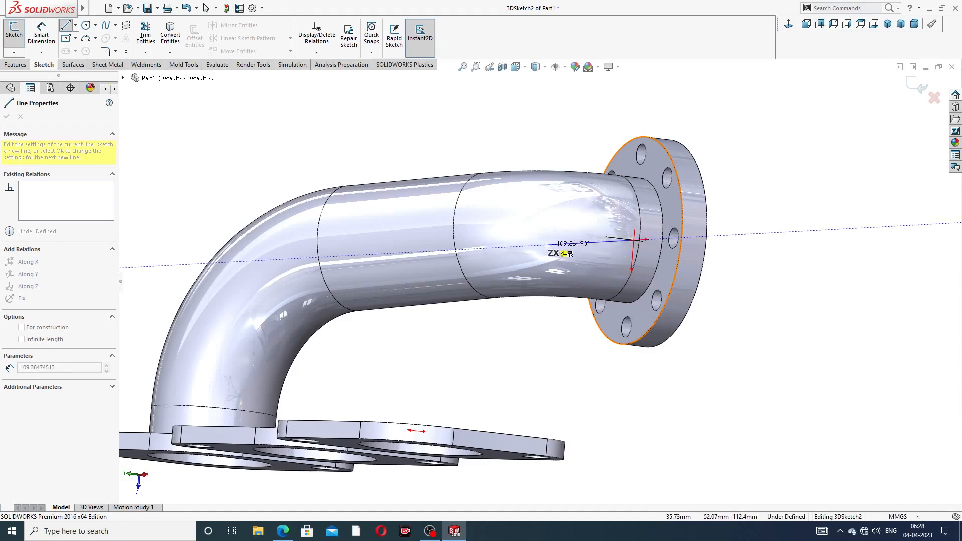
pyautogui.moveTo(547, 247); pyautogui.dragTo(536, 273, button='middle')
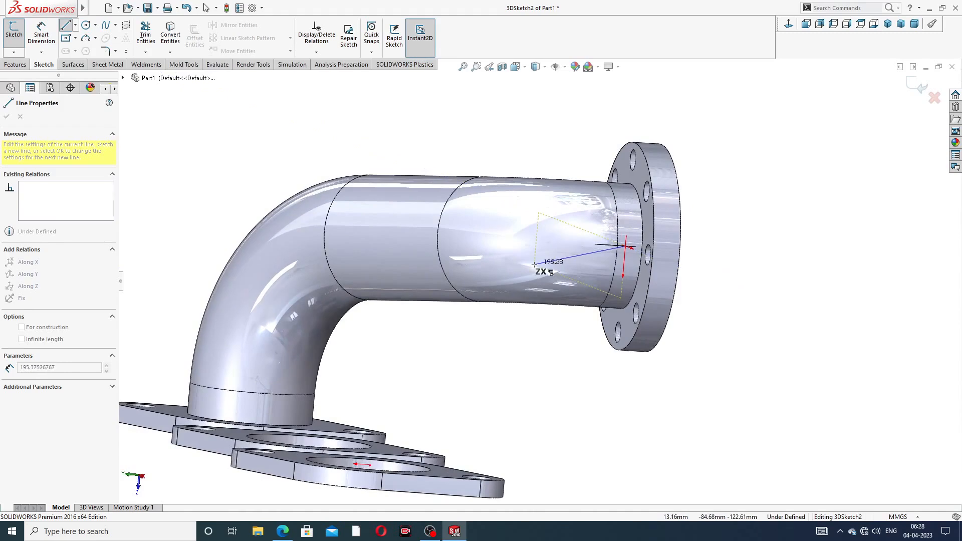
pyautogui.click(557, 243)
pyautogui.rightClick(567, 145)
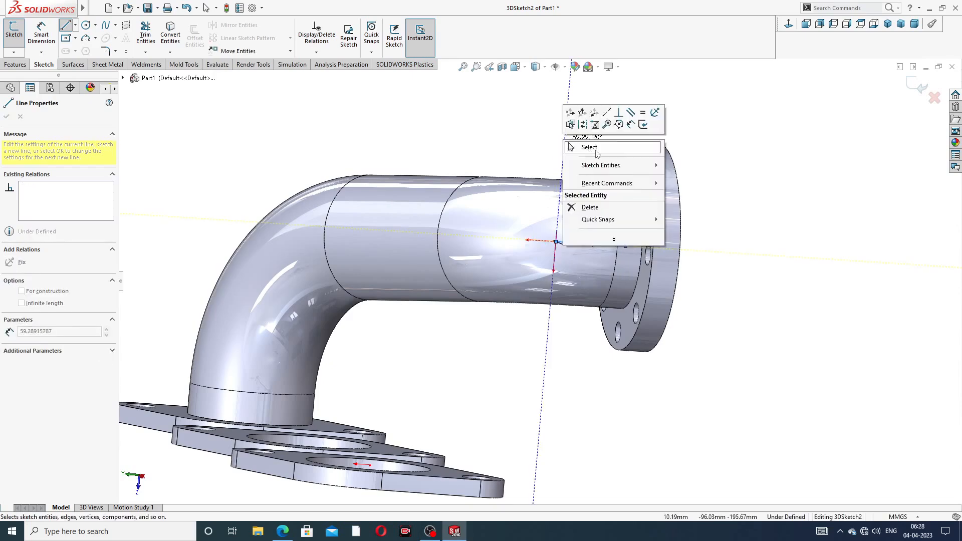
pyautogui.click(596, 149)
pyautogui.moveTo(576, 200); pyautogui.dragTo(545, 256, button='middle')
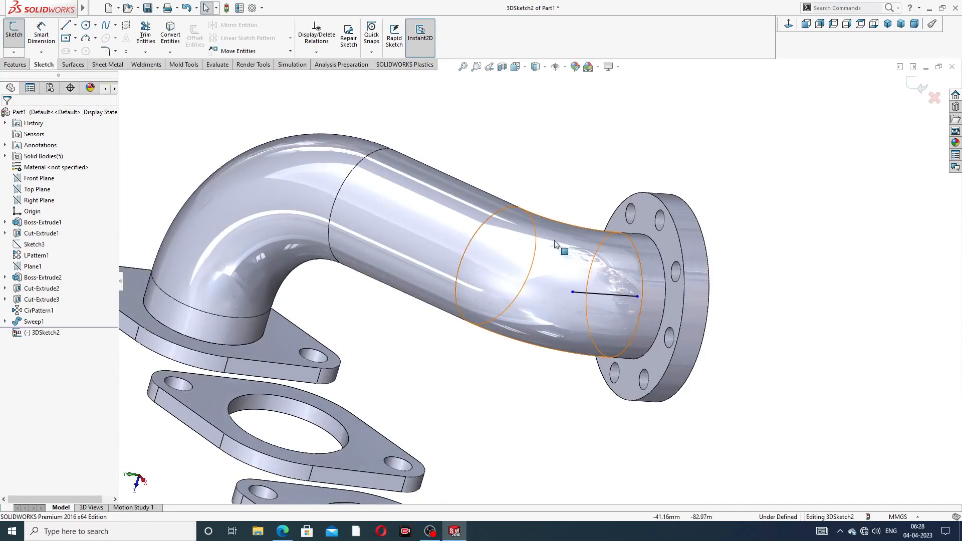
pyautogui.scroll(3, 405, 257)
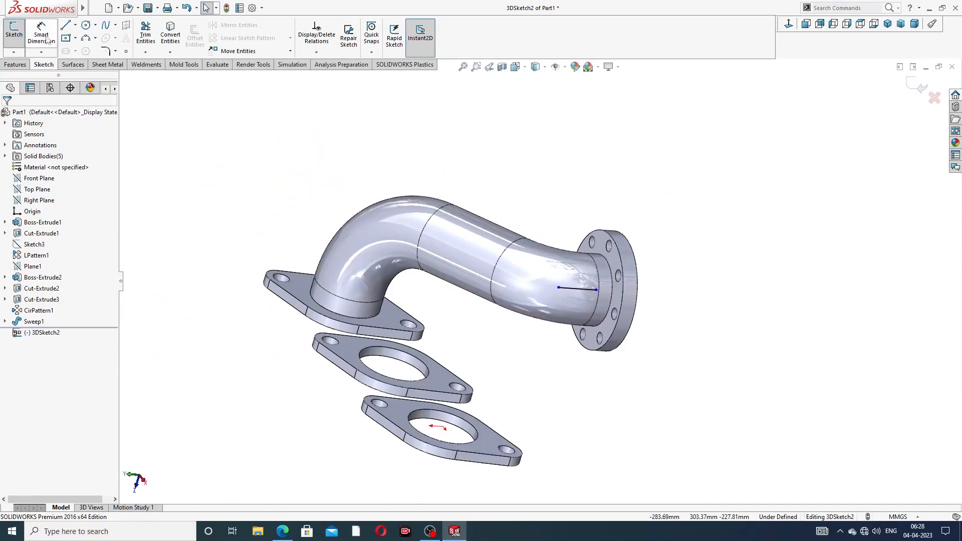
# - Draw a vertical line up from the middle flange's hole centre and shorten its top
pyautogui.click(64, 28)
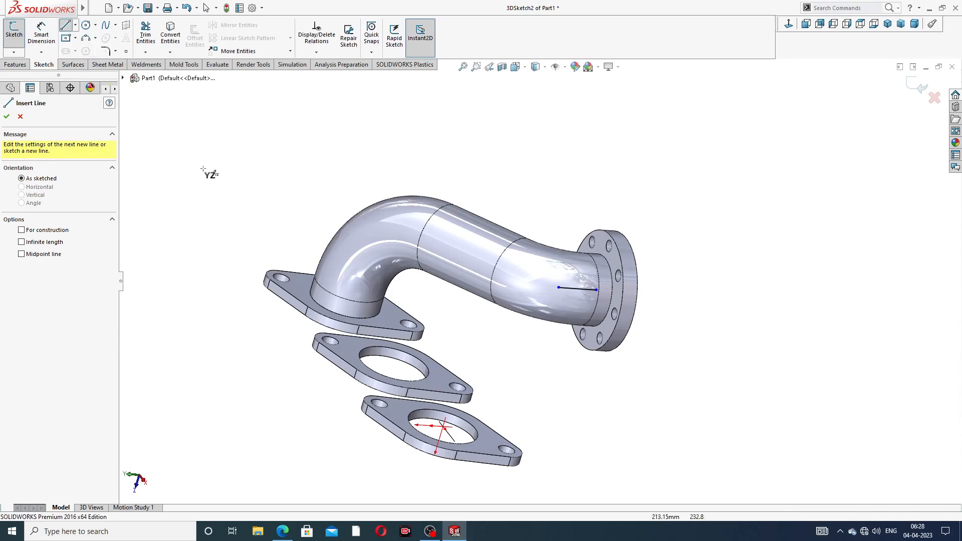
pyautogui.moveTo(307, 269); pyautogui.dragTo(435, 345, button='middle')
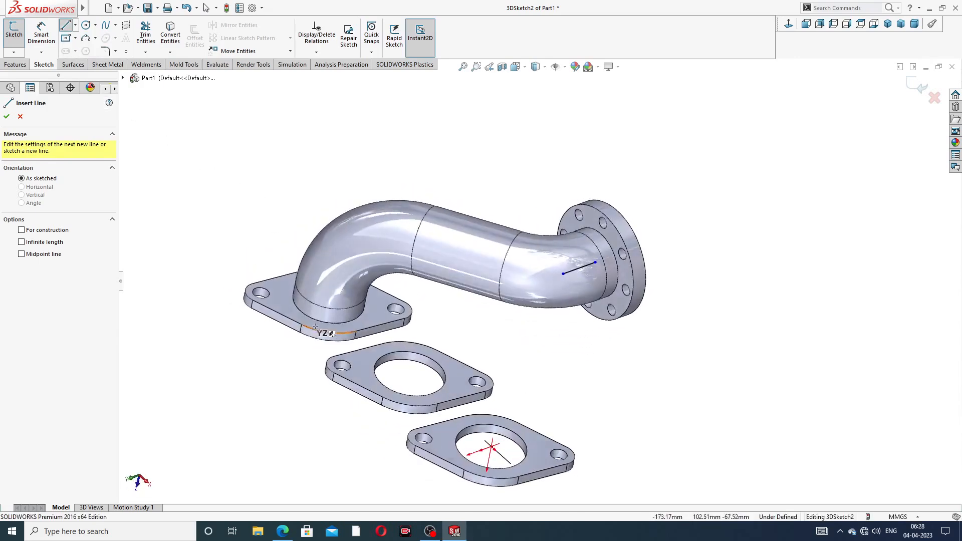
pyautogui.click(410, 373)
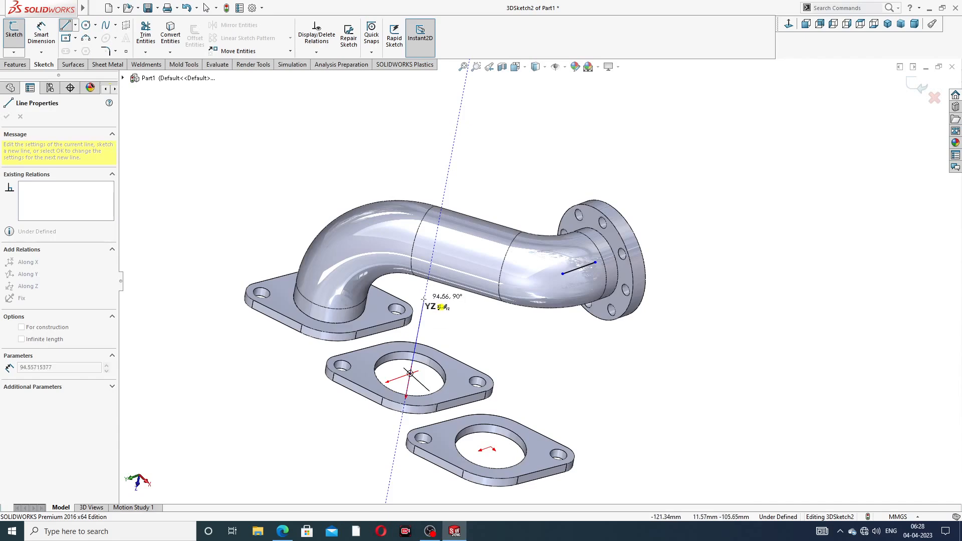
pyautogui.click(424, 299)
pyautogui.rightClick(454, 311)
pyautogui.click(466, 313)
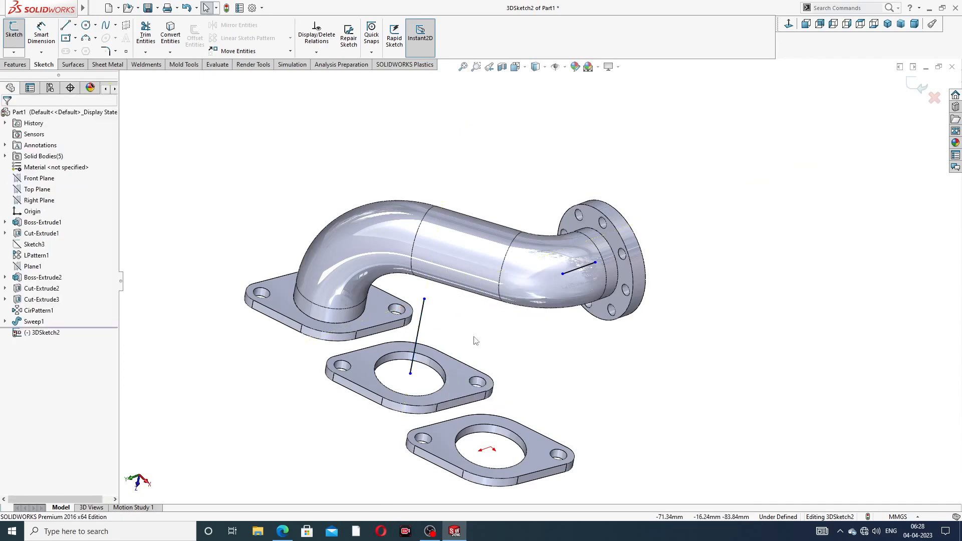
pyautogui.moveTo(473, 336)
pyautogui.mouseDown(button='middle')
pyautogui.moveTo(469, 301)
pyautogui.moveTo(446, 291)
pyautogui.mouseUp(button='middle')
pyautogui.moveTo(418, 281); pyautogui.dragTo(415, 306)
pyautogui.click(310, 187)
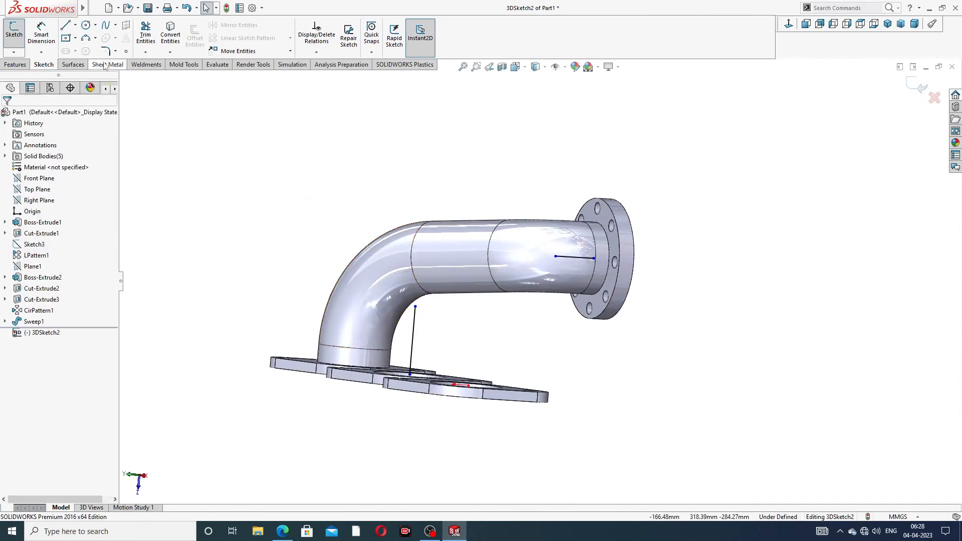
# - Join the vertical line's top to the short outlet line with a connecting line
pyautogui.click(68, 29)
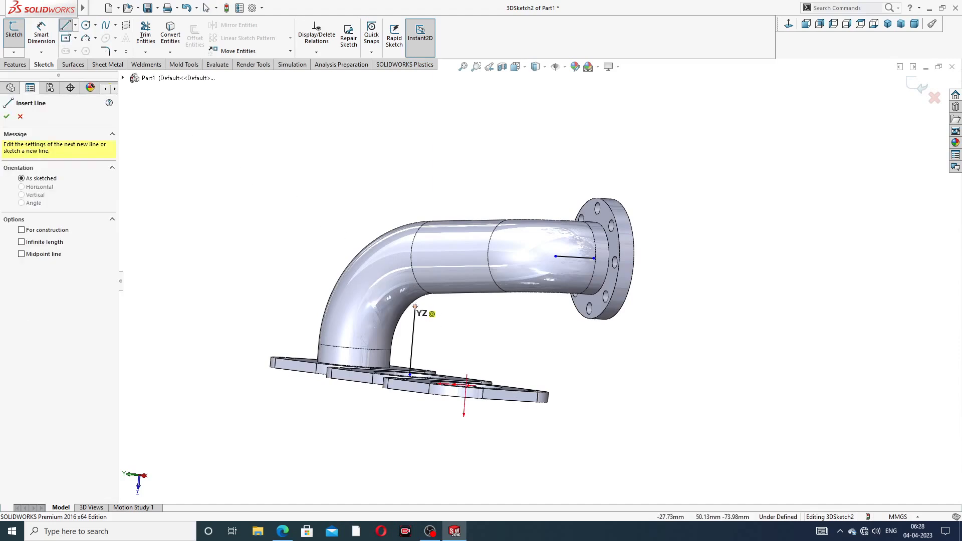
pyautogui.click(416, 306)
pyautogui.click(555, 256)
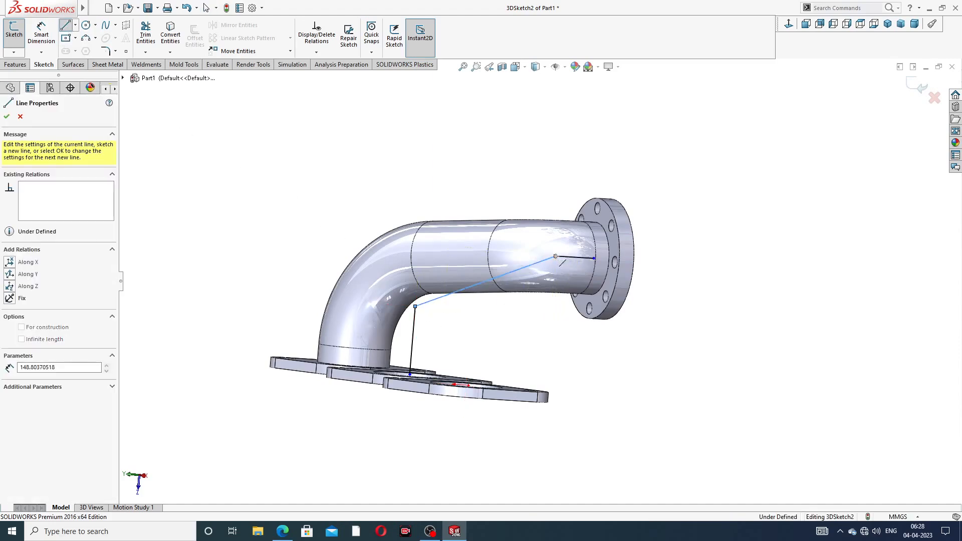
pyautogui.rightClick(571, 133)
pyautogui.click(599, 141)
pyautogui.scroll(-4, 565, 261)
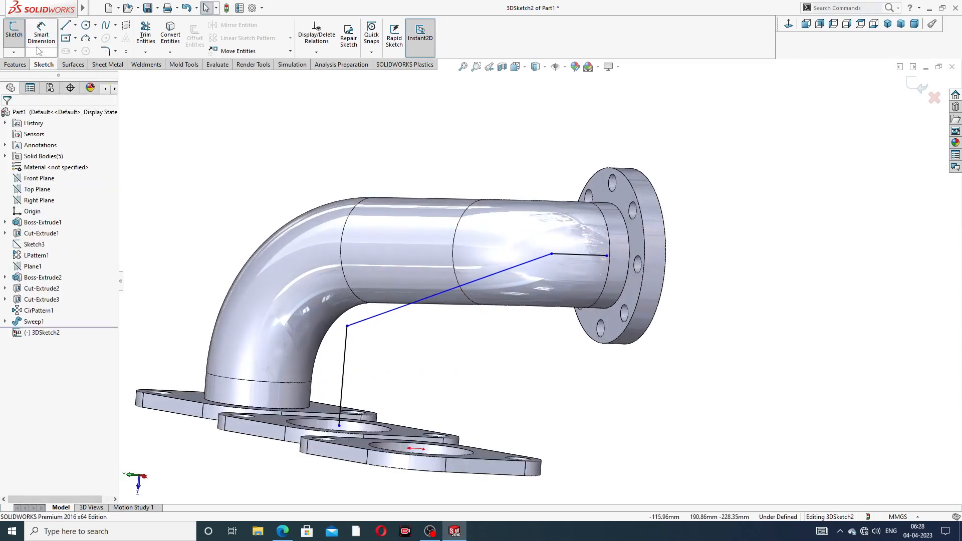
# - Dimension the vertical line to 106 mm and the short outlet line to 56 mm
pyautogui.click(33, 35)
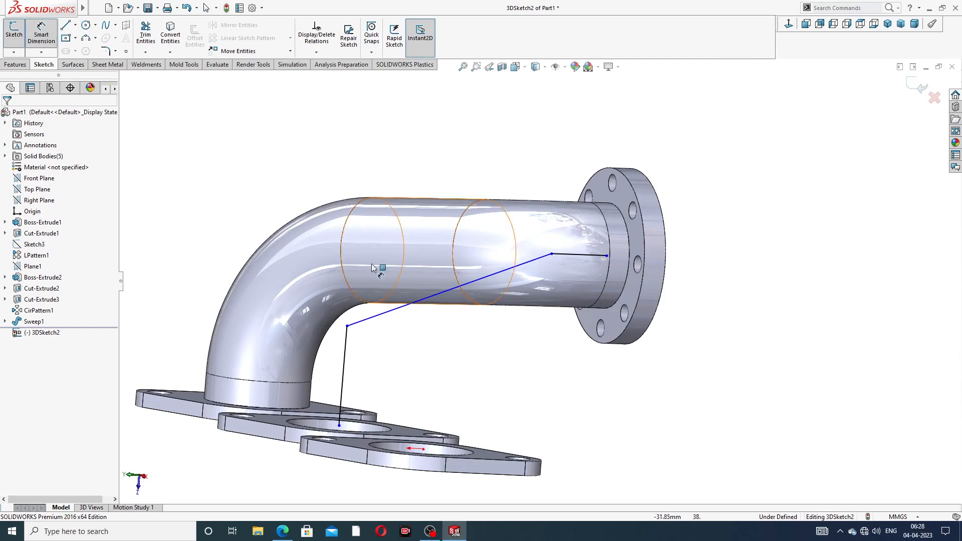
pyautogui.click(344, 356)
pyautogui.click(324, 376)
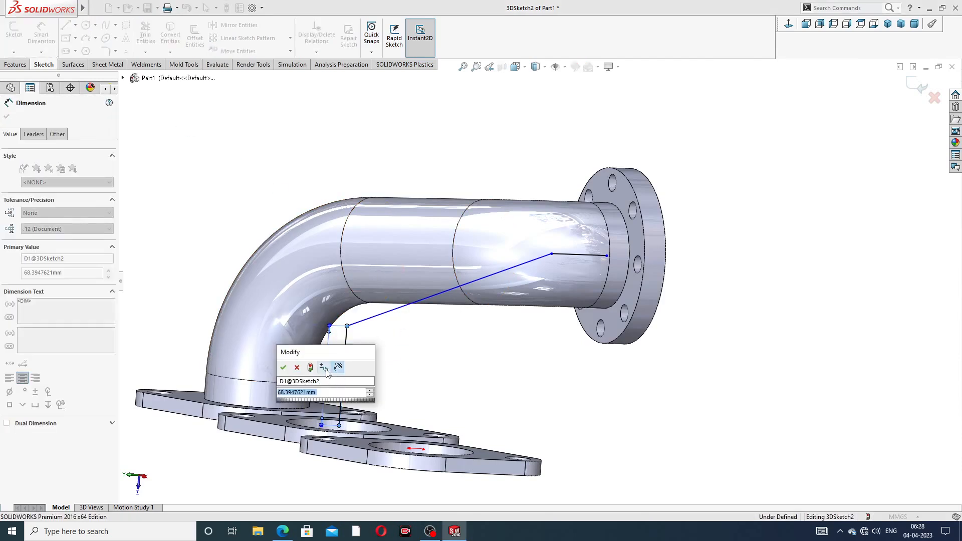
pyautogui.write('106')
pyautogui.press('Return')
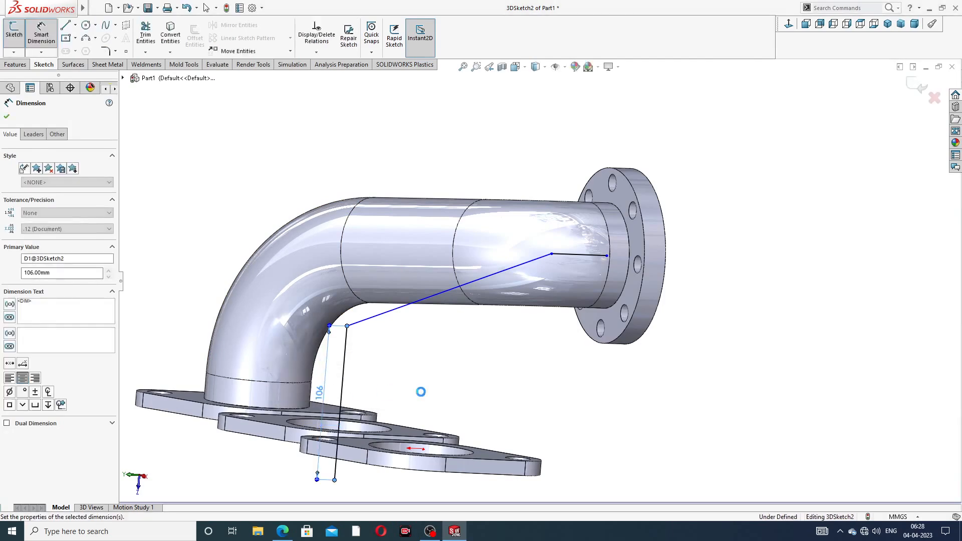
pyautogui.scroll(-2, 590, 255)
pyautogui.scroll(-1, 590, 255)
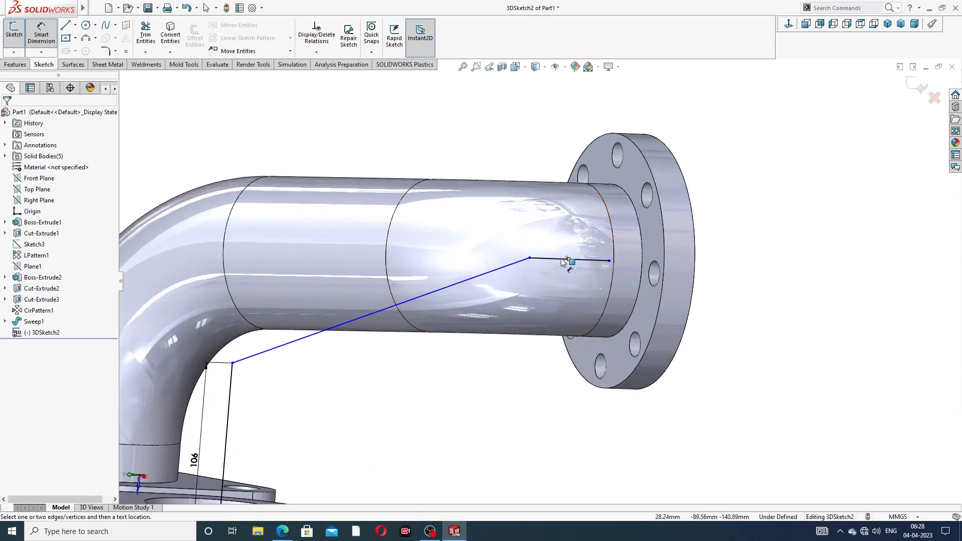
pyautogui.click(582, 257)
pyautogui.click(554, 120)
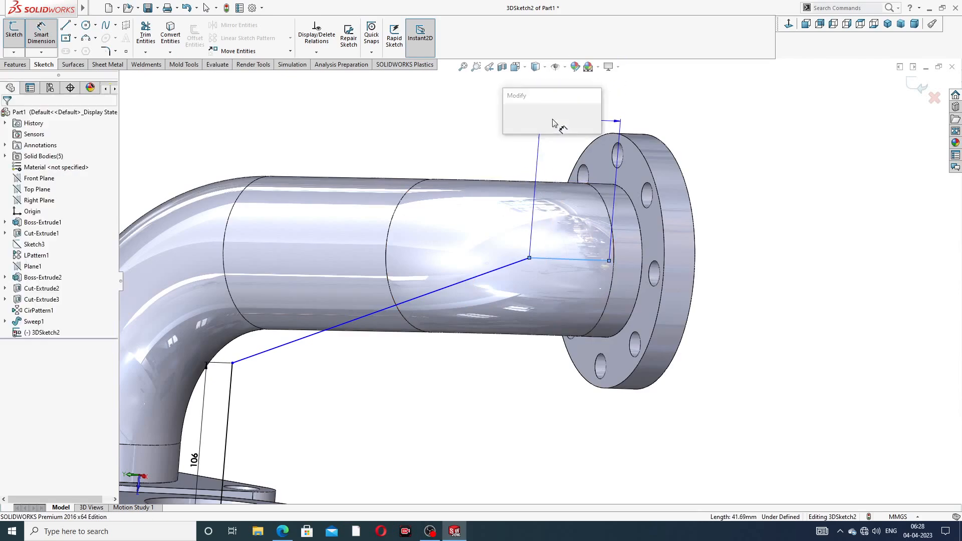
pyautogui.write('56')
pyautogui.press('Return')
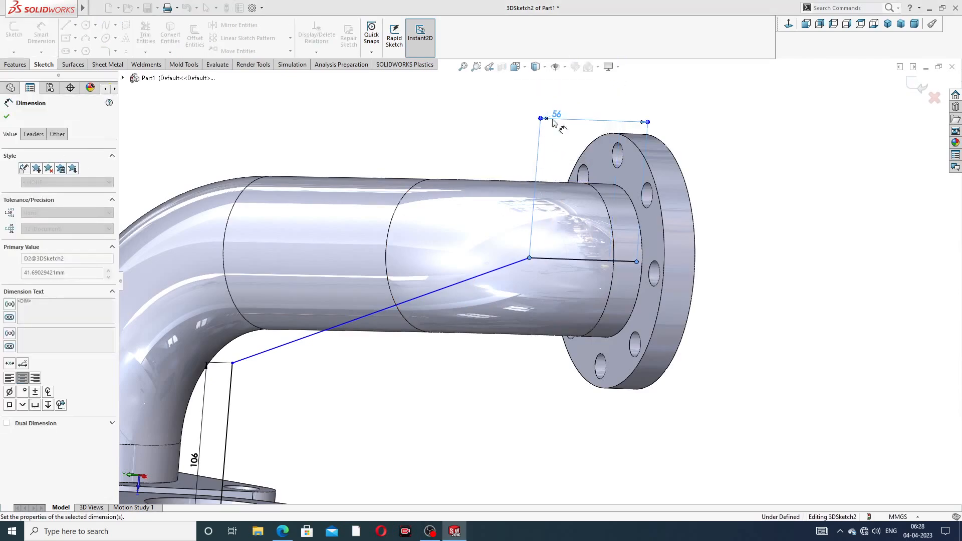
# - Drag the short line's end toward the outlet pipe end's centre
pyautogui.scroll(2, 559, 184)
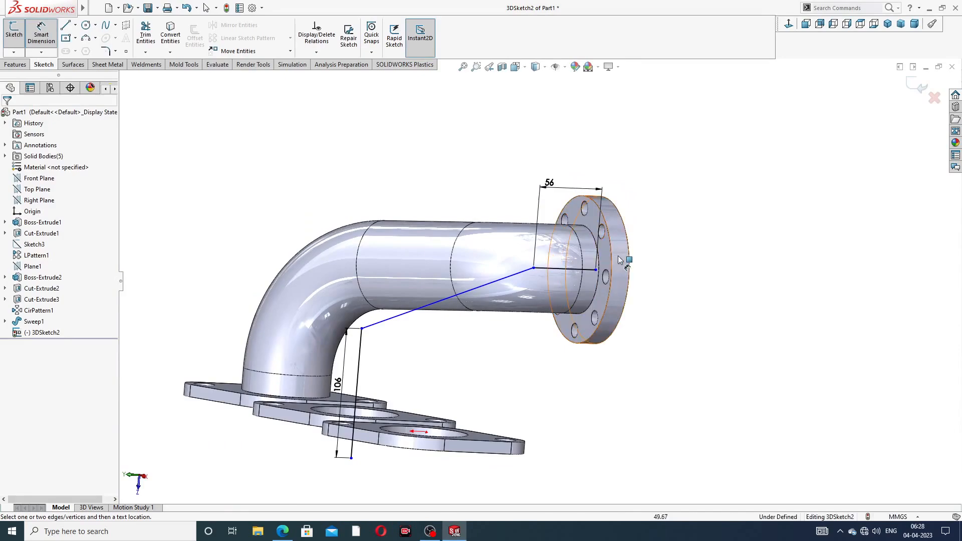
pyautogui.moveTo(618, 256); pyautogui.dragTo(632, 280, button='middle')
pyautogui.scroll(-3, 581, 295)
pyautogui.rightClick(732, 186)
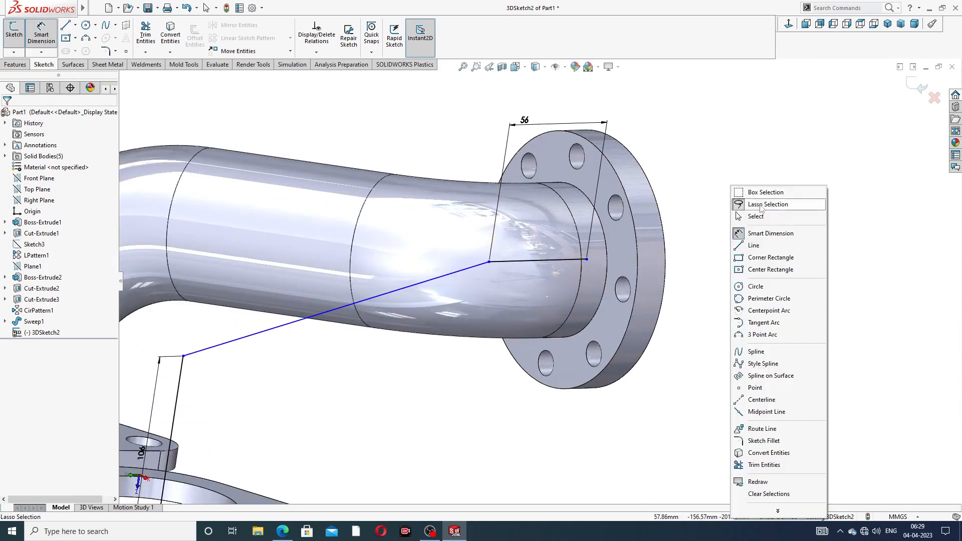
pyautogui.click(750, 215)
pyautogui.moveTo(588, 261)
pyautogui.mouseDown()
pyautogui.moveTo(536, 261)
pyautogui.moveTo(562, 260)
pyautogui.mouseUp()
# - Drag the path's outlet-side endpoint upward and the bend endpoint onto the lower pipe edge
pyautogui.click(709, 245)
pyautogui.scroll(3, 422, 269)
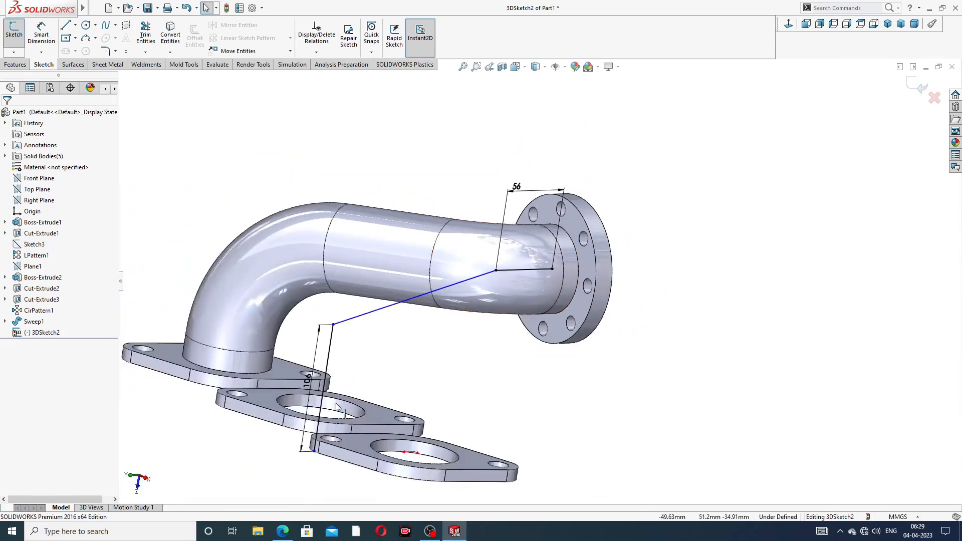
pyautogui.scroll(-3, 337, 407)
pyautogui.moveTo(335, 461); pyautogui.dragTo(347, 384)
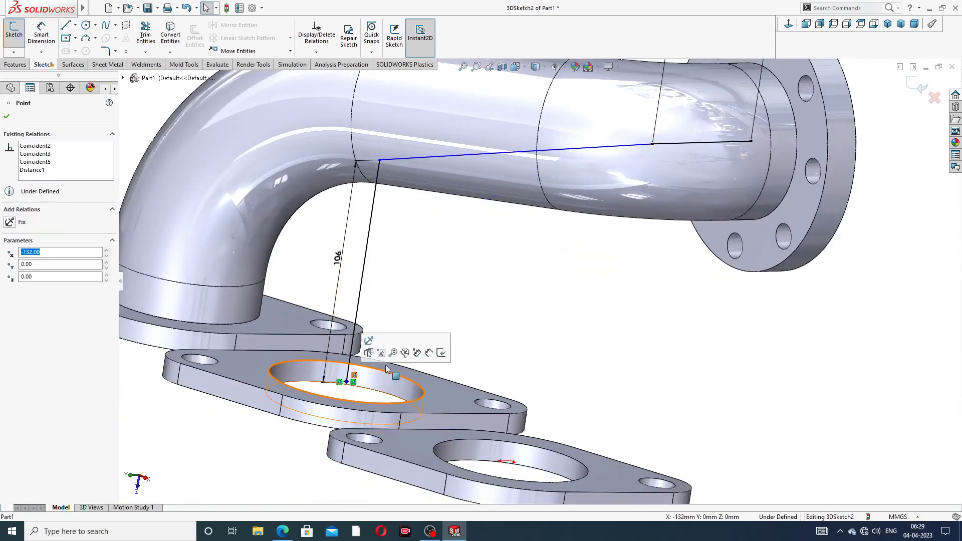
pyautogui.click(484, 247)
pyautogui.scroll(2, 482, 244)
pyautogui.moveTo(555, 232); pyautogui.dragTo(550, 201, button='middle')
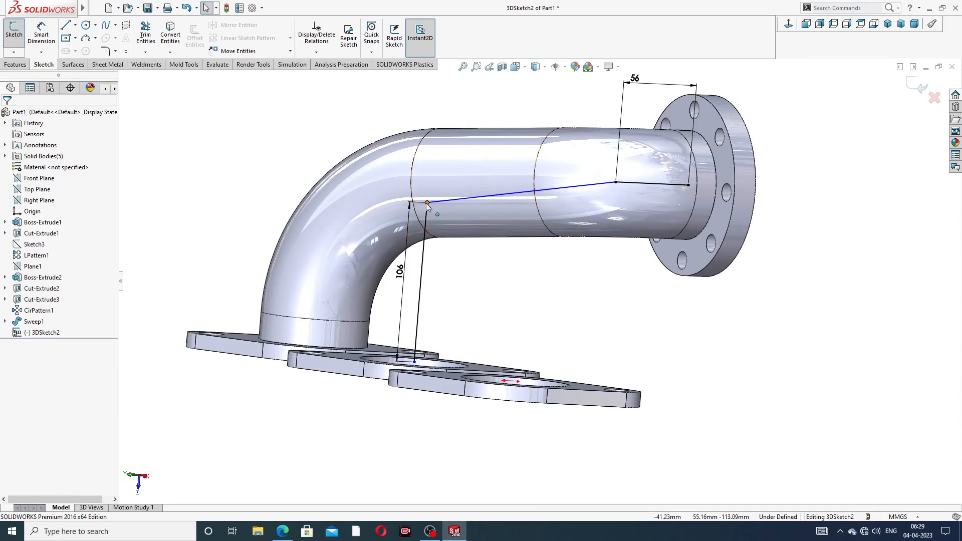
pyautogui.moveTo(427, 203)
pyautogui.mouseDown()
pyautogui.moveTo(428, 239)
pyautogui.moveTo(429, 198)
pyautogui.mouseUp()
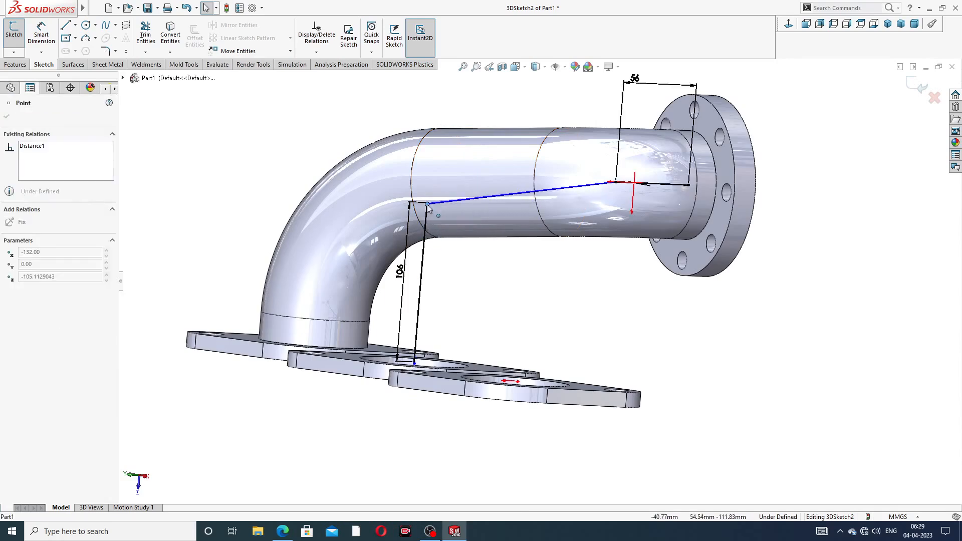
pyautogui.click(445, 269)
pyautogui.scroll(2, 444, 266)
pyautogui.scroll(-5, 392, 357)
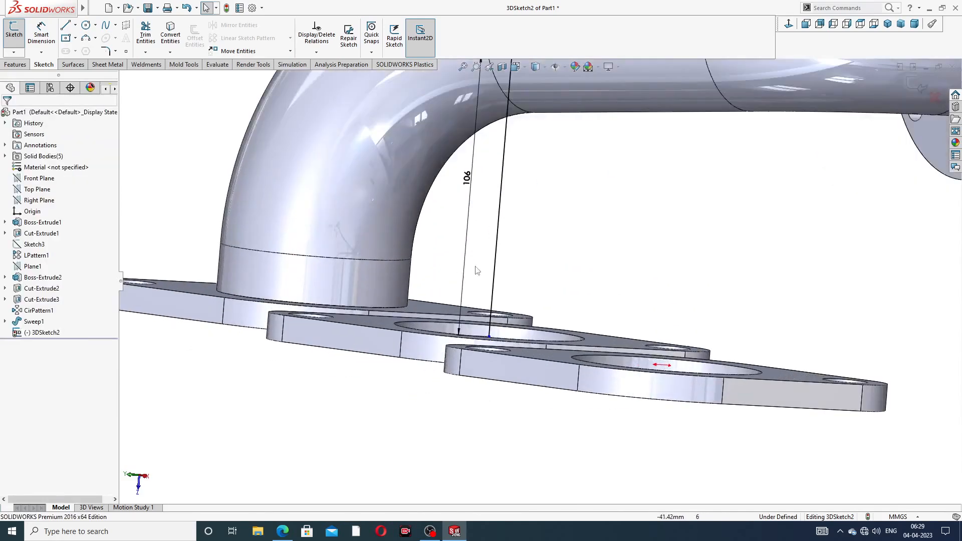
pyautogui.moveTo(516, 273); pyautogui.dragTo(505, 323, button='middle')
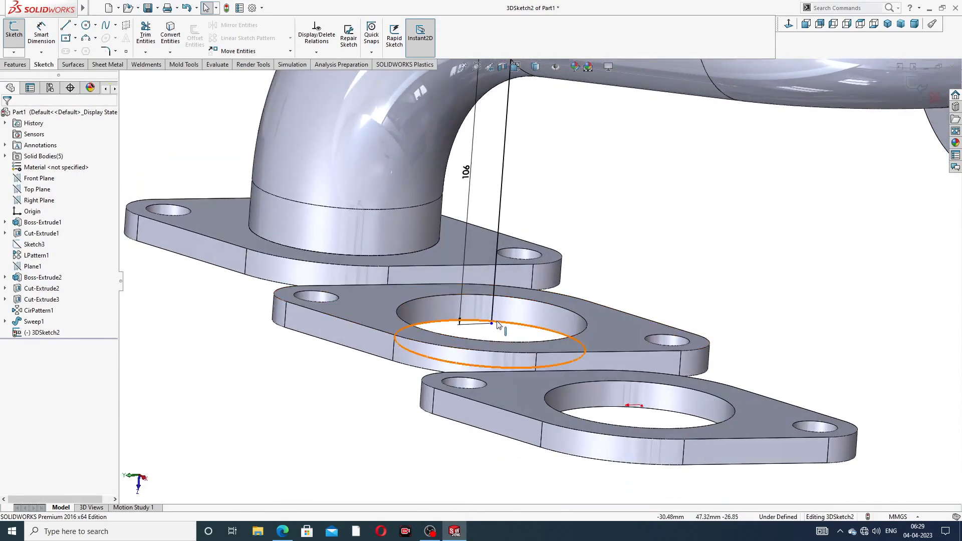
# - Snap the path's lower endpoint onto the middle flange's hole edge, fully defining 3DSketch2
pyautogui.click(491, 325)
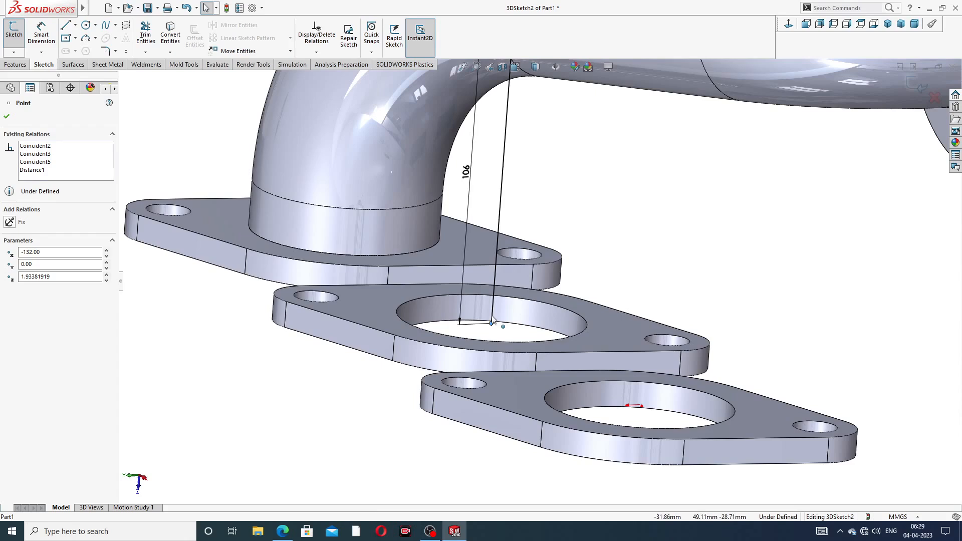
pyautogui.moveTo(492, 324); pyautogui.dragTo(493, 315)
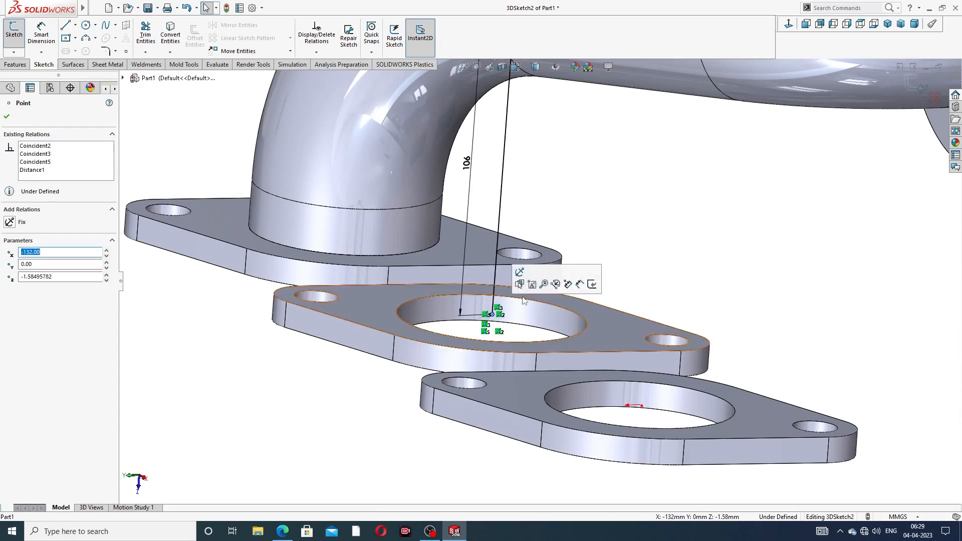
pyautogui.click(614, 217)
pyautogui.click(494, 318)
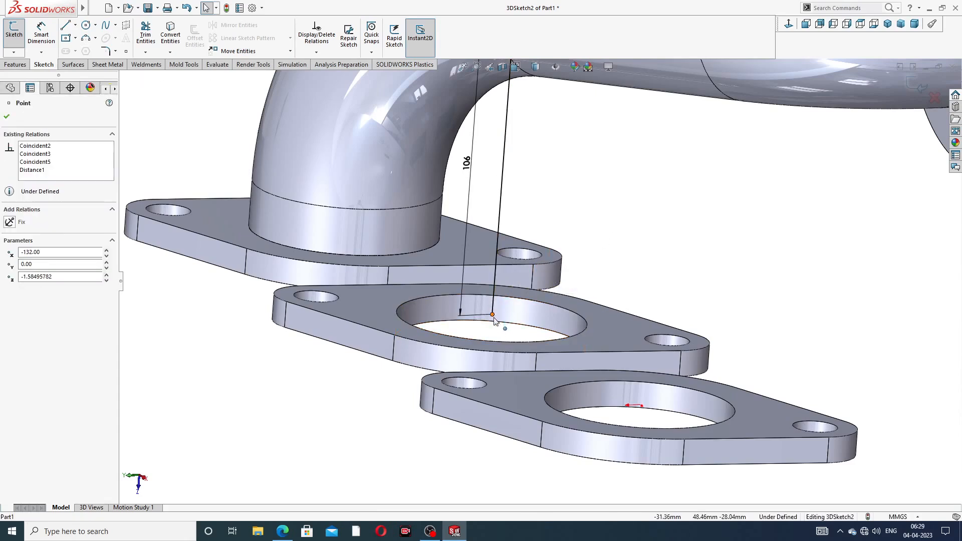
pyautogui.moveTo(495, 324); pyautogui.dragTo(501, 328)
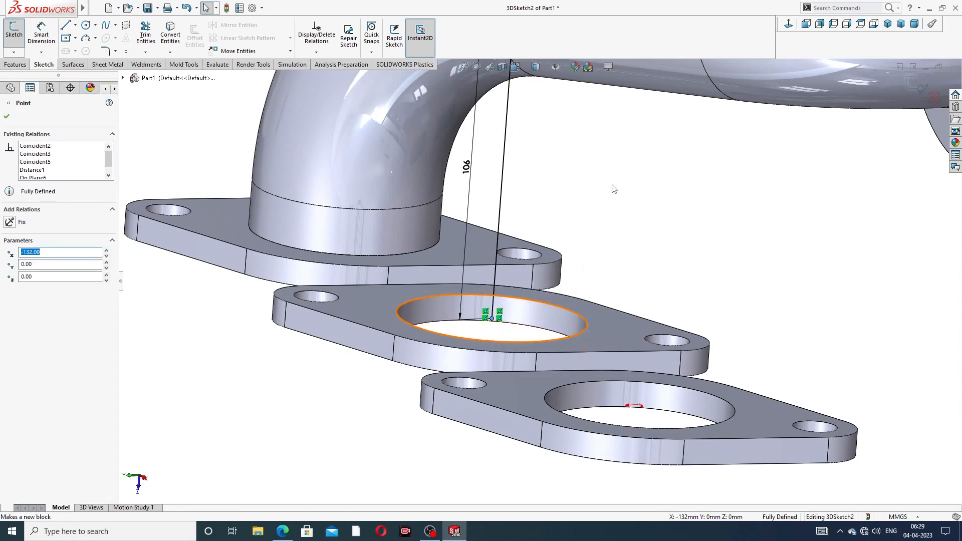
pyautogui.click(620, 188)
pyautogui.scroll(5, 630, 142)
pyautogui.moveTo(656, 165); pyautogui.dragTo(652, 140, button='middle')
pyautogui.scroll(-2, 652, 140)
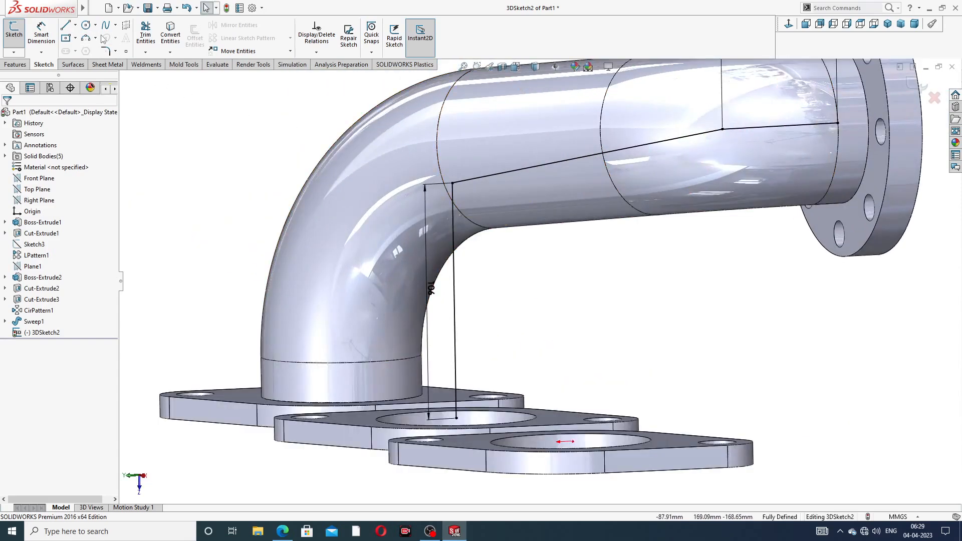
# - Fillet the path's lower corner at R98 and upper corner at 68 mm, then exit 3DSketch2
pyautogui.click(105, 51)
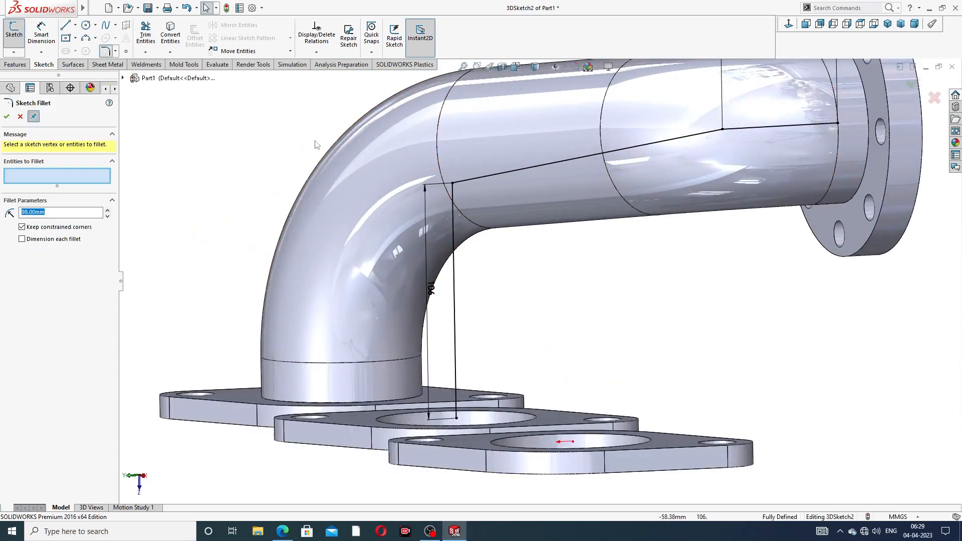
pyautogui.click(453, 184)
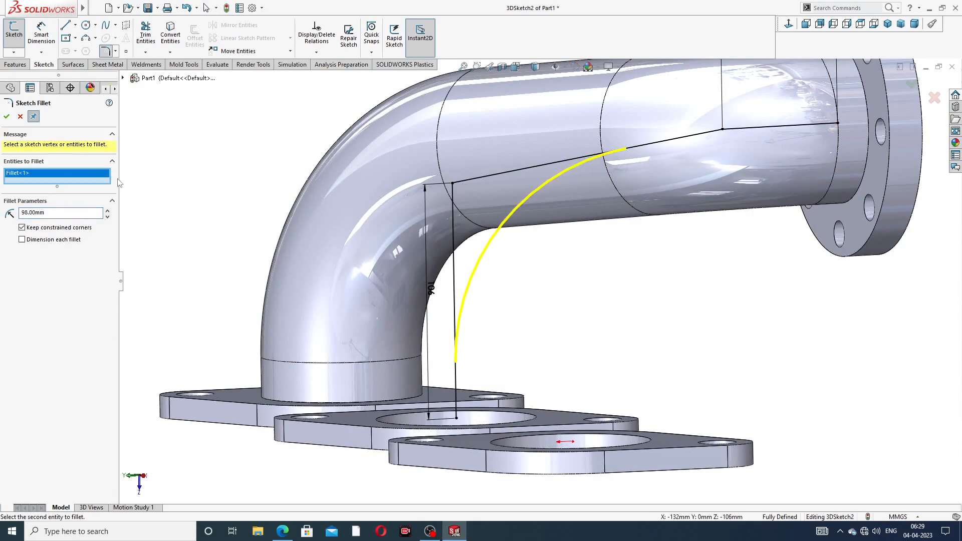
pyautogui.click(7, 116)
pyautogui.scroll(2, 659, 208)
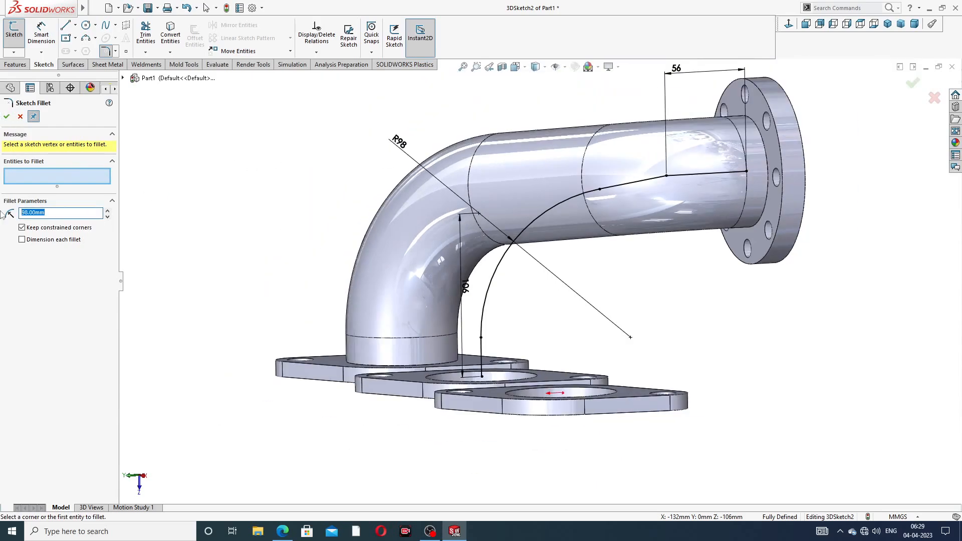
pyautogui.click(667, 176)
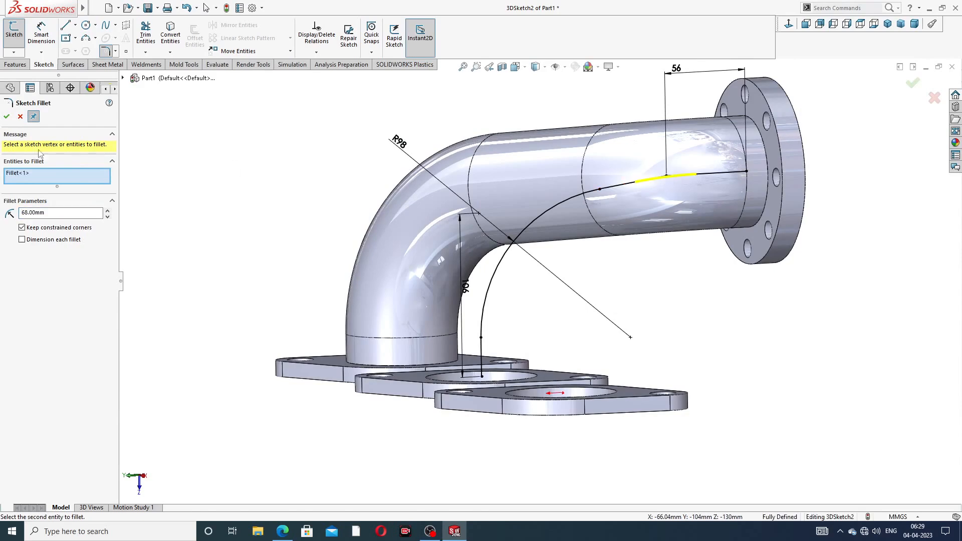
pyautogui.click(7, 116)
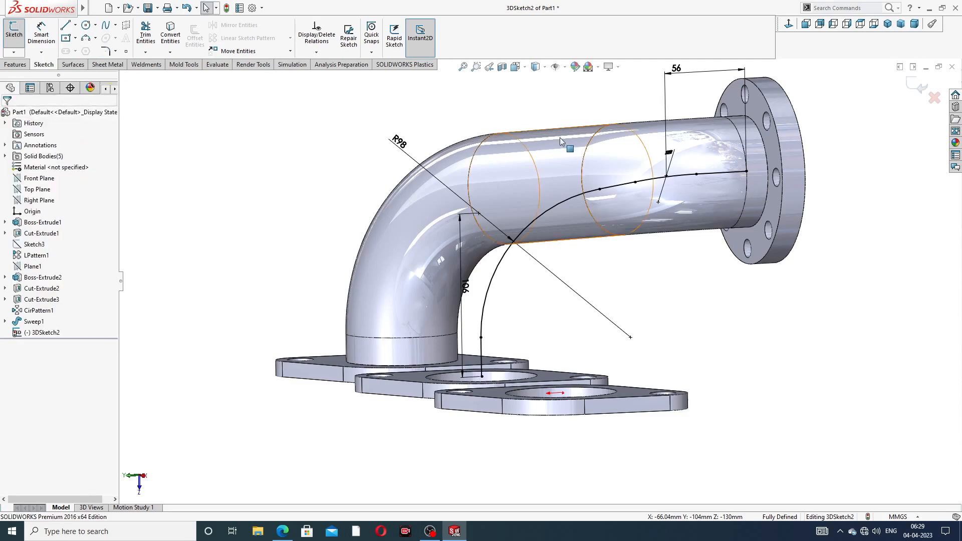
pyautogui.moveTo(561, 138)
pyautogui.mouseDown(button='middle')
pyautogui.moveTo(604, 169)
pyautogui.moveTo(714, 164)
pyautogui.mouseUp(button='middle')
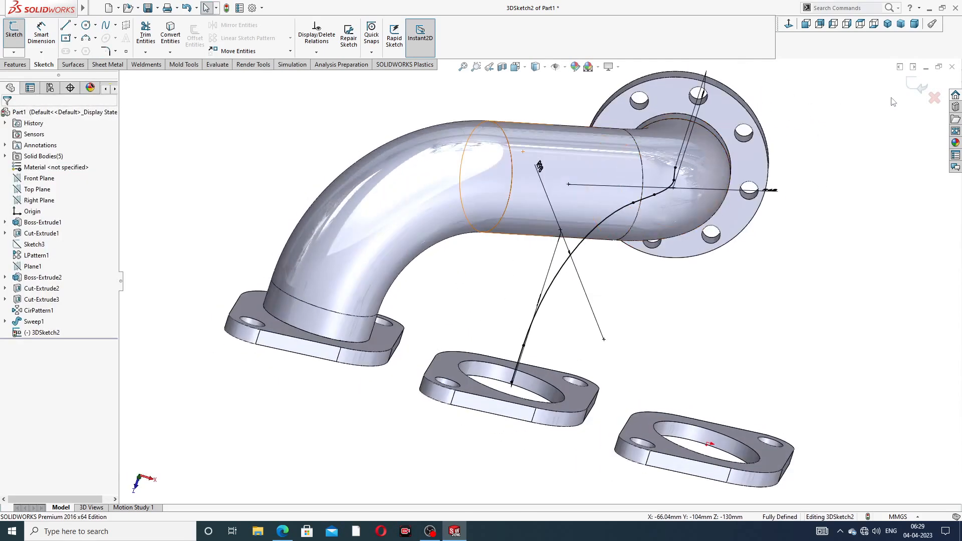
pyautogui.click(914, 89)
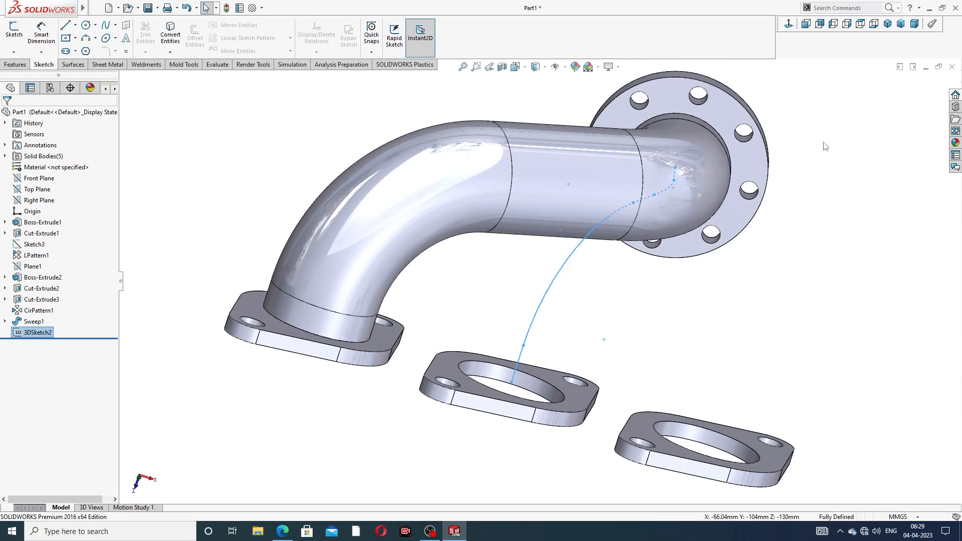
# - Sketch on the outlet flange face, converting the 72 mm bore edge into circle Sketch8
pyautogui.moveTo(826, 146); pyautogui.dragTo(752, 121, button='middle')
pyautogui.click(724, 119)
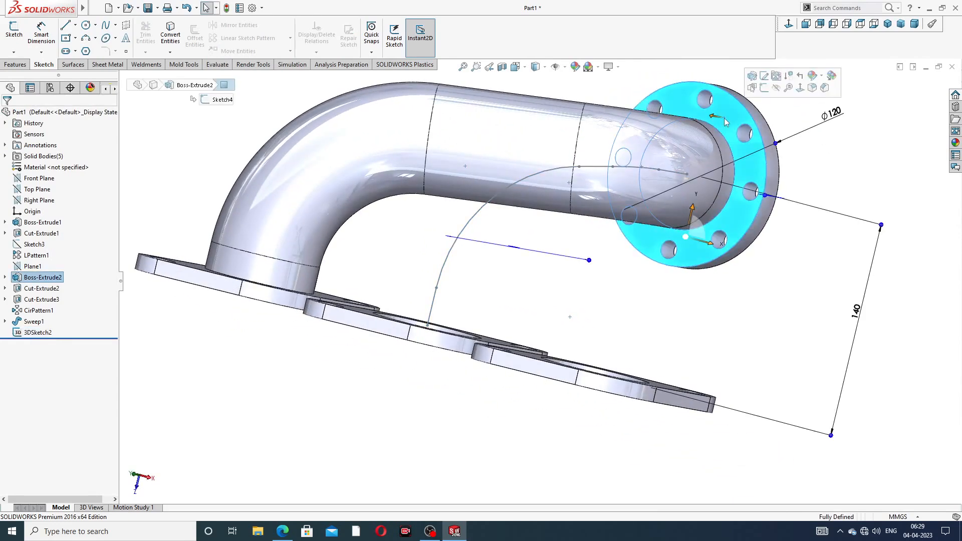
pyautogui.click(764, 89)
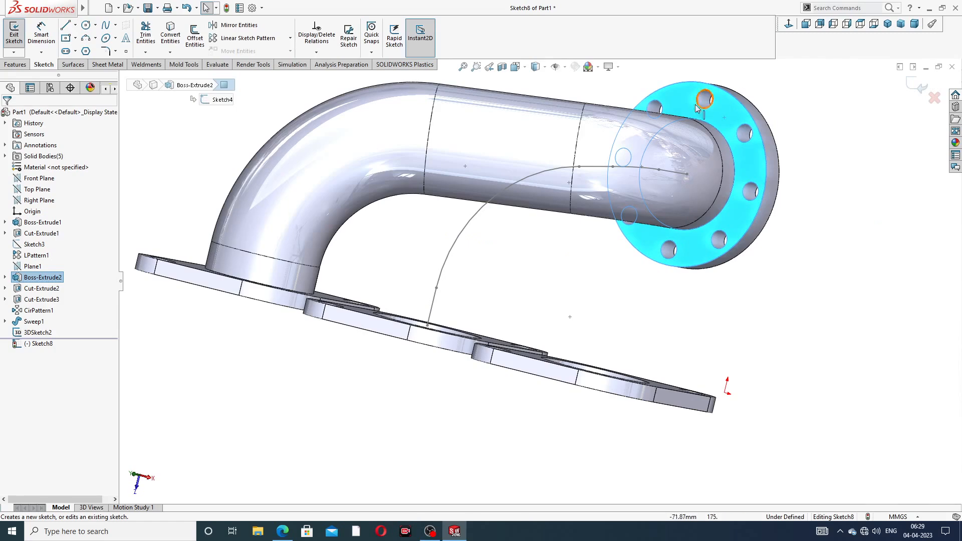
pyautogui.click(724, 136)
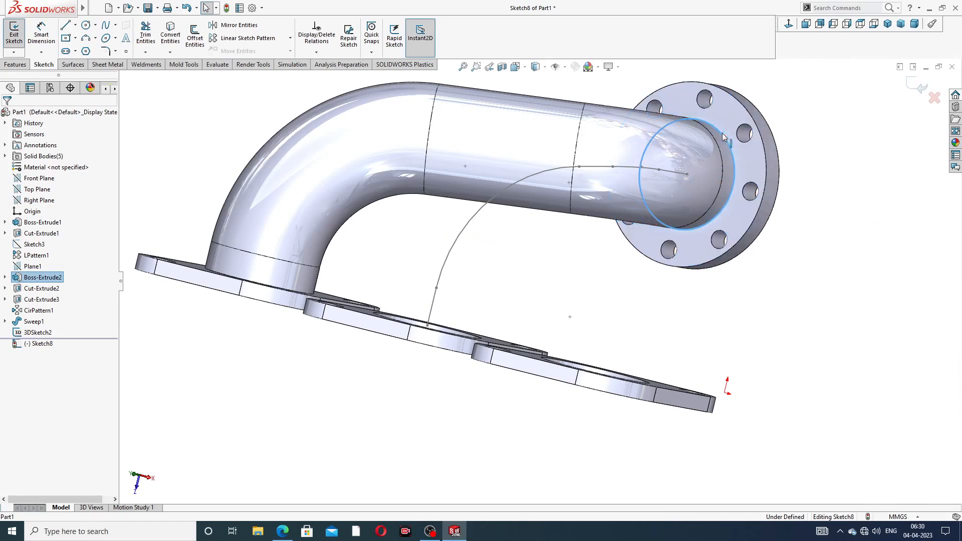
pyautogui.click(170, 38)
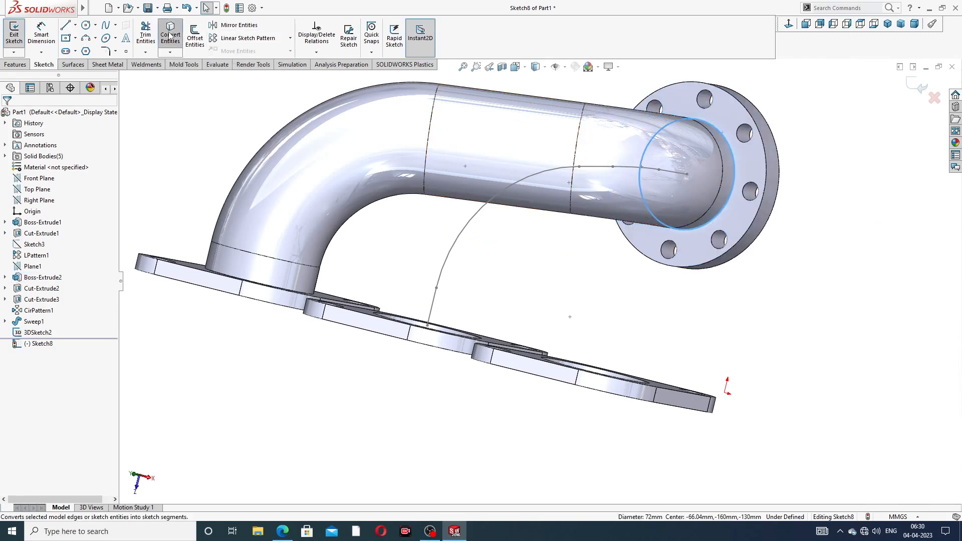
pyautogui.click(916, 84)
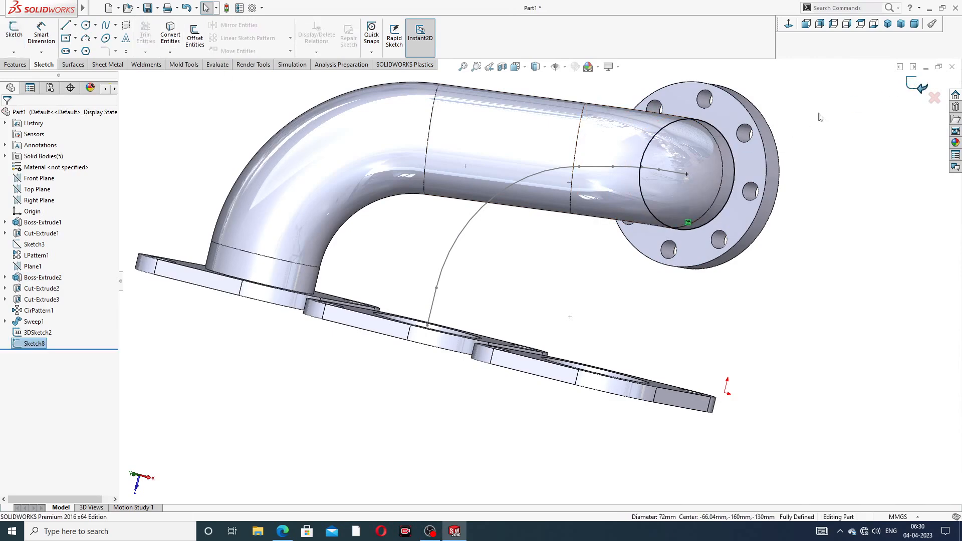
pyautogui.moveTo(785, 131); pyautogui.dragTo(781, 127, button='middle')
pyautogui.scroll(3, 628, 257)
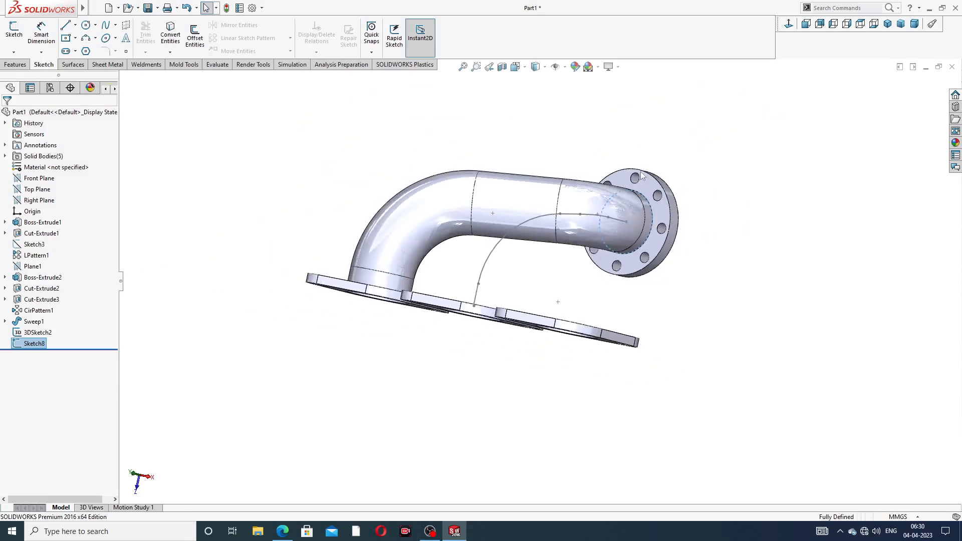
pyautogui.moveTo(591, 184); pyautogui.dragTo(579, 257, button='middle')
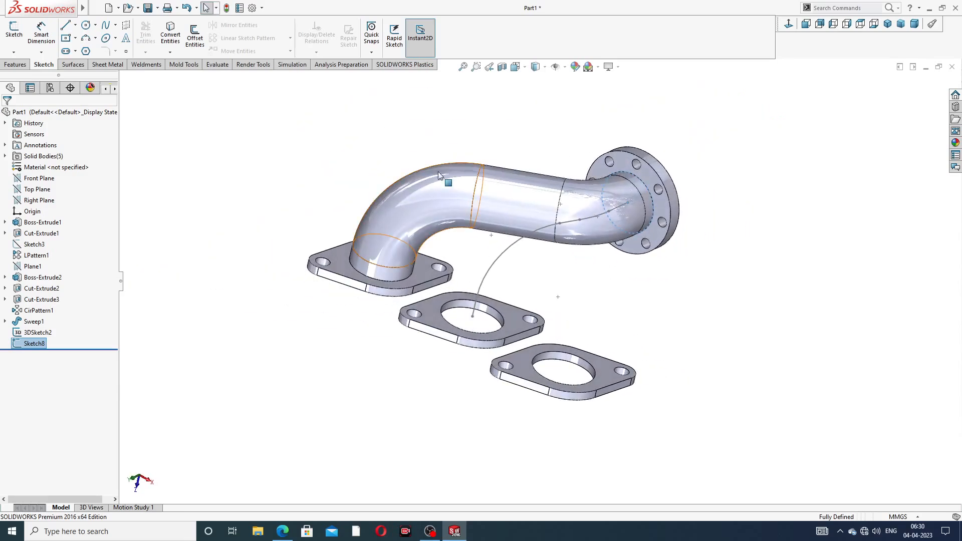
pyautogui.click(16, 65)
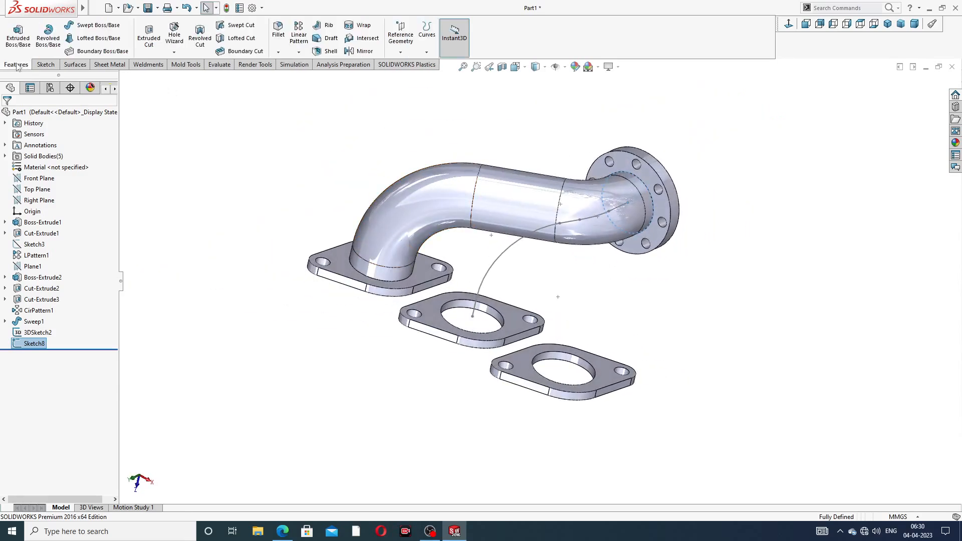
# - Sweep Sketch8 along 3DSketch2 to create Sweep2, the second bent pipe
pyautogui.click(88, 28)
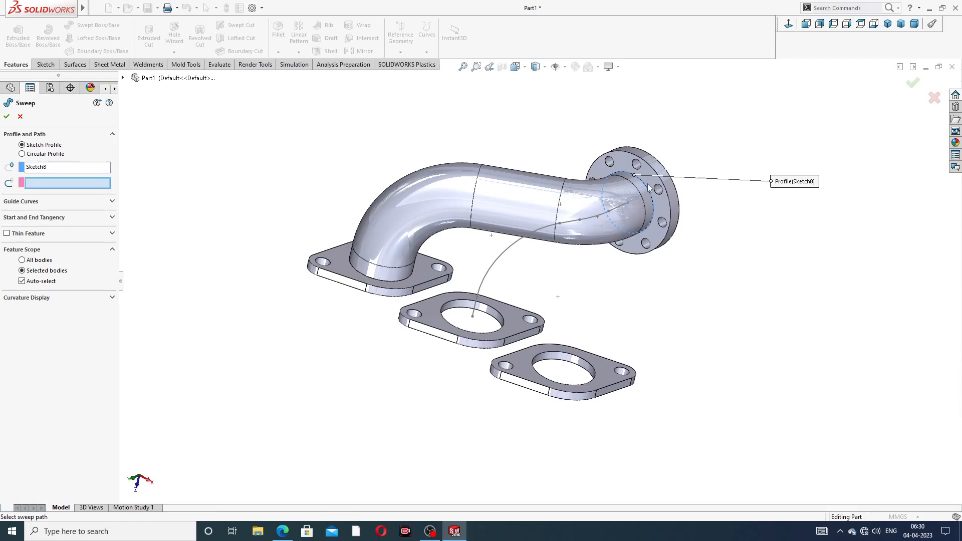
pyautogui.click(520, 241)
pyautogui.moveTo(572, 252); pyautogui.dragTo(577, 257, button='middle')
pyautogui.click(912, 85)
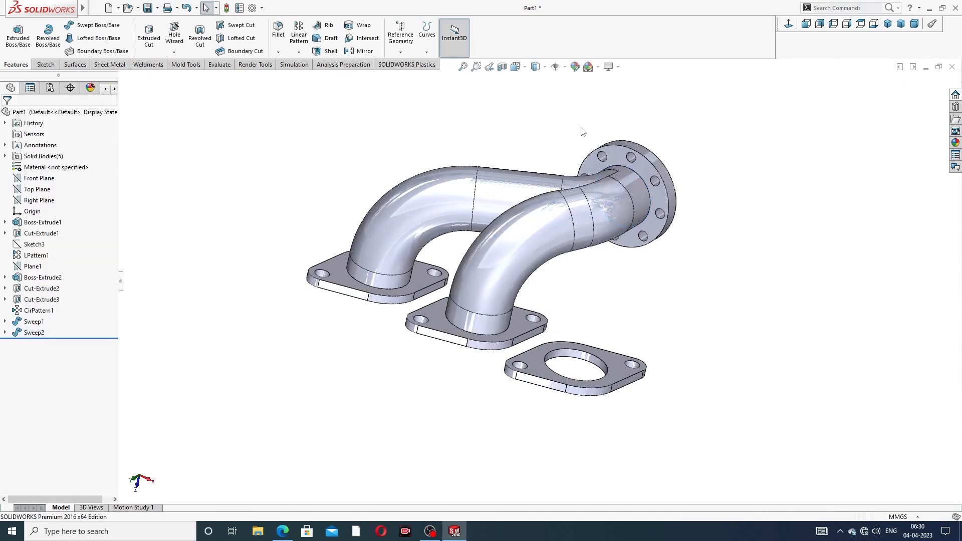
pyautogui.moveTo(652, 192); pyautogui.dragTo(629, 197, button='middle')
pyautogui.scroll(-2, 631, 210)
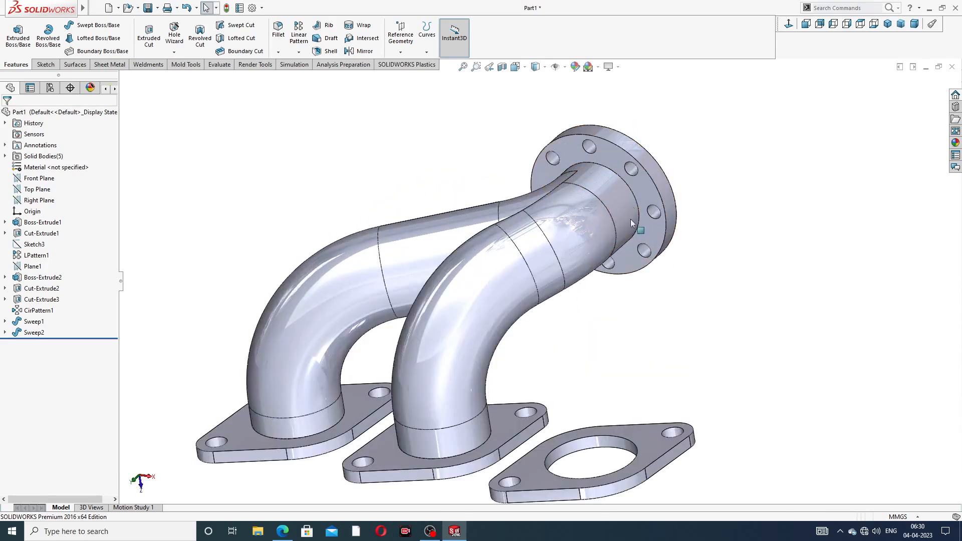
pyautogui.scroll(2, 634, 240)
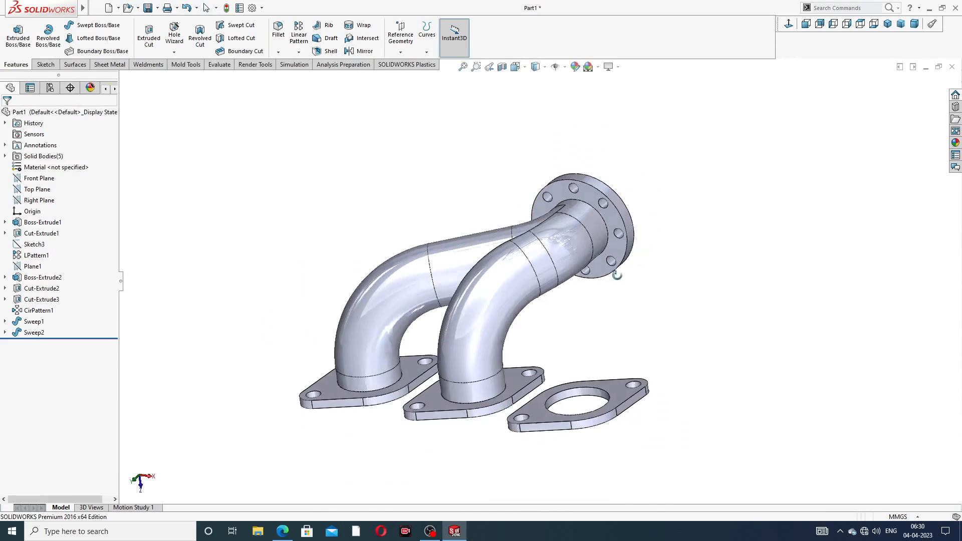
pyautogui.moveTo(619, 275); pyautogui.dragTo(493, 321, button='middle')
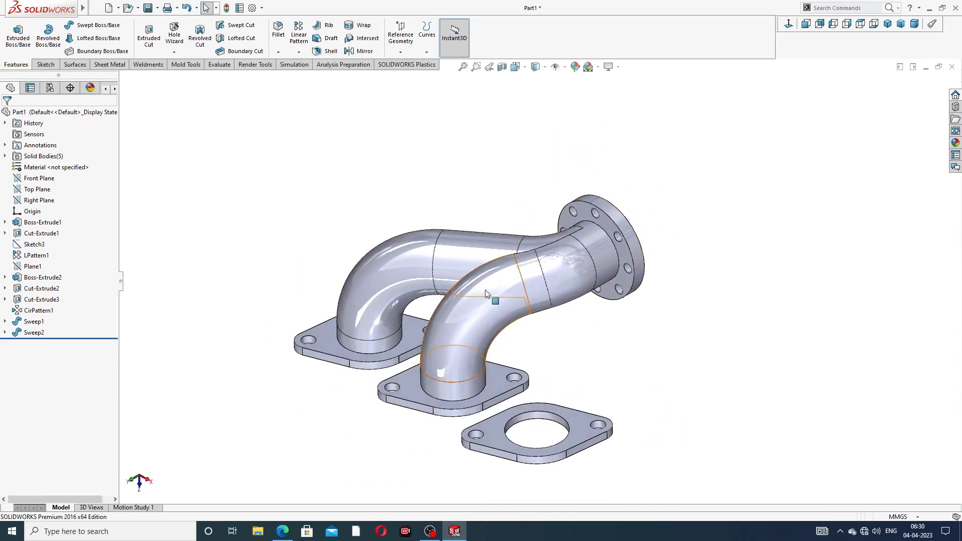
pyautogui.moveTo(567, 320); pyautogui.dragTo(585, 335, button='middle')
pyautogui.scroll(2, 585, 335)
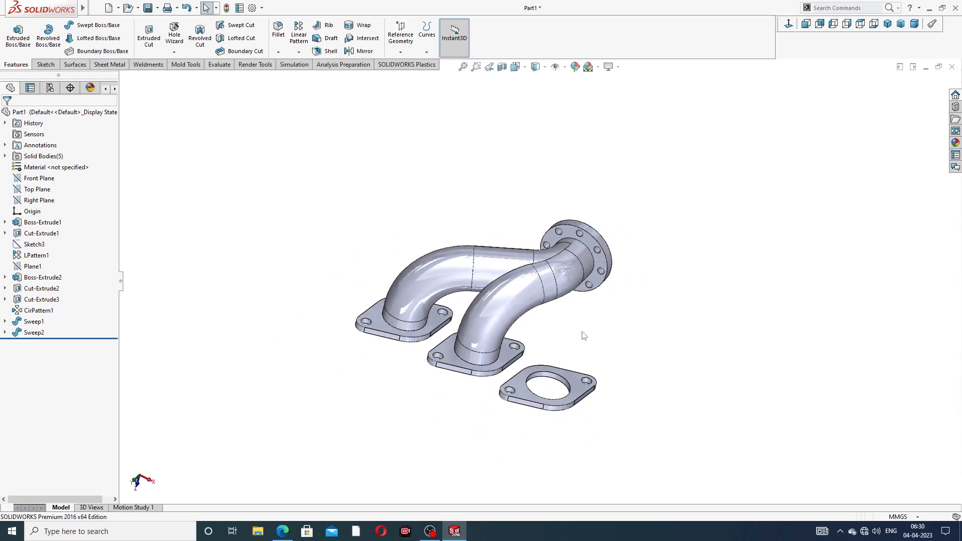
pyautogui.scroll(-2, 573, 343)
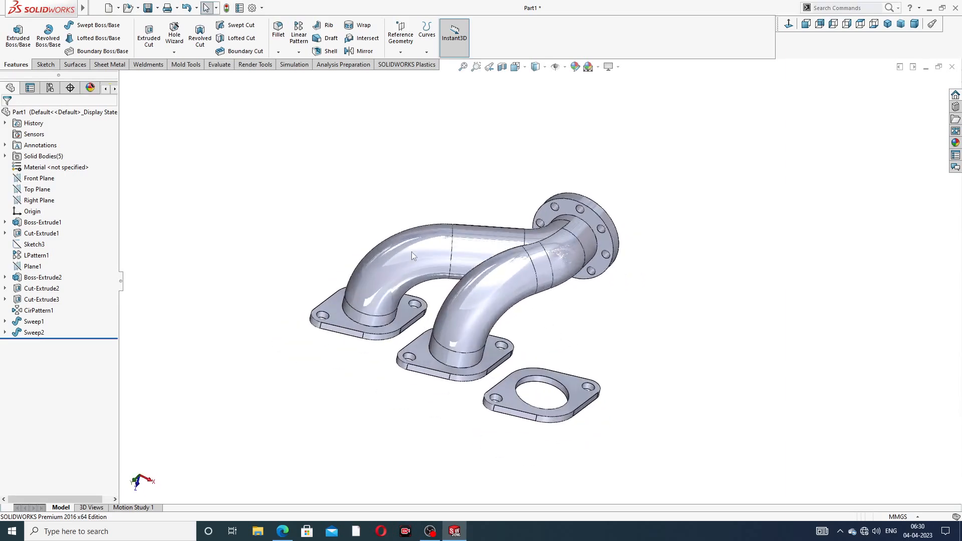
# - Start a new 3D sketch with a short line from the outlet flange's centre into the pipe
pyautogui.click(45, 65)
pyautogui.click(13, 51)
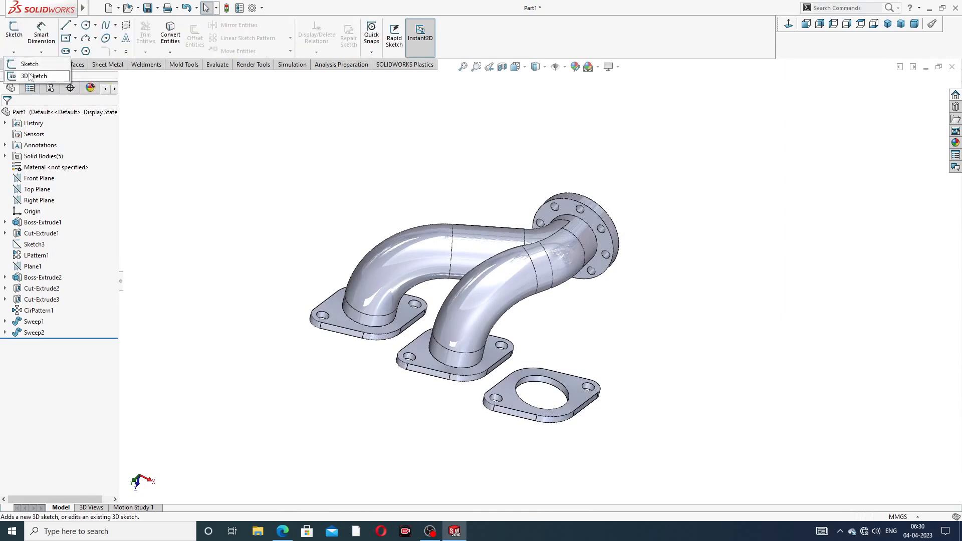
pyautogui.click(33, 83)
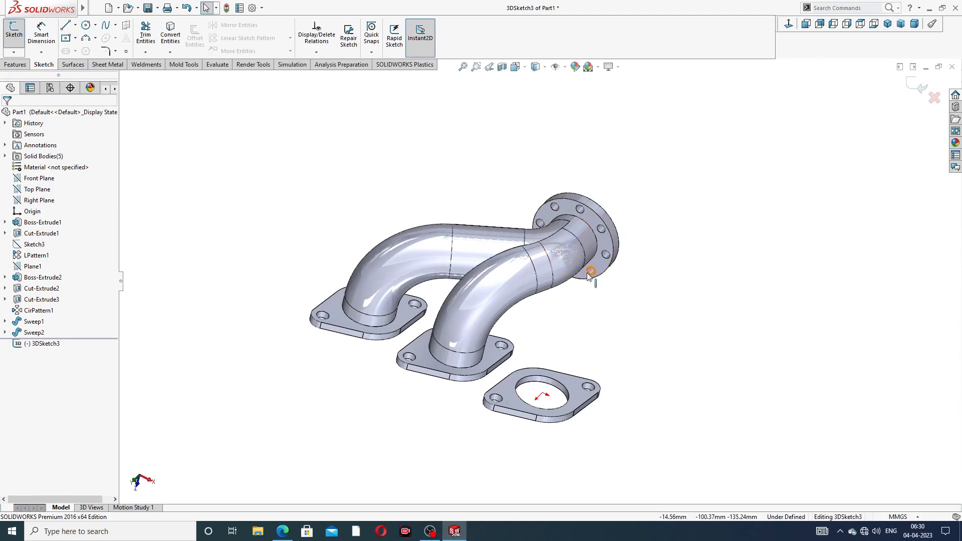
pyautogui.scroll(-2, 590, 267)
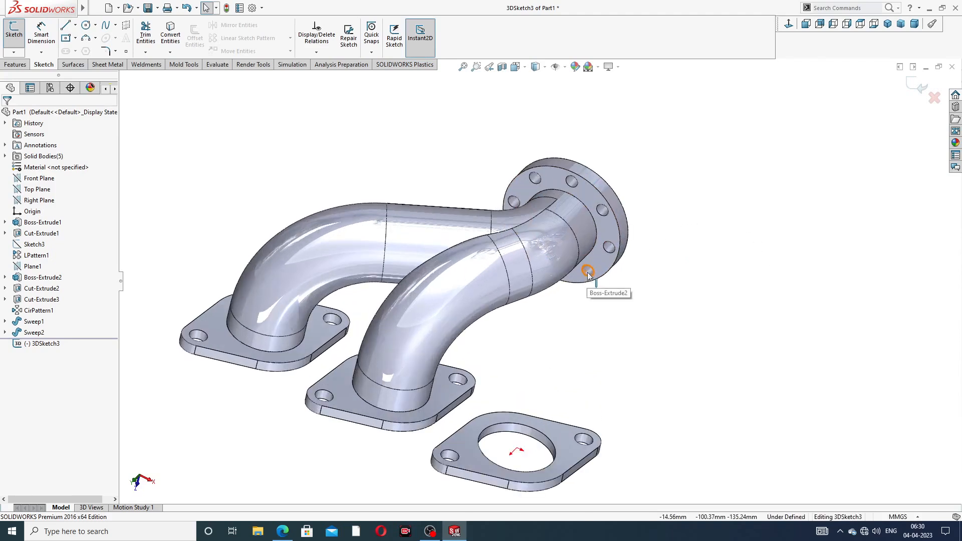
pyautogui.click(67, 26)
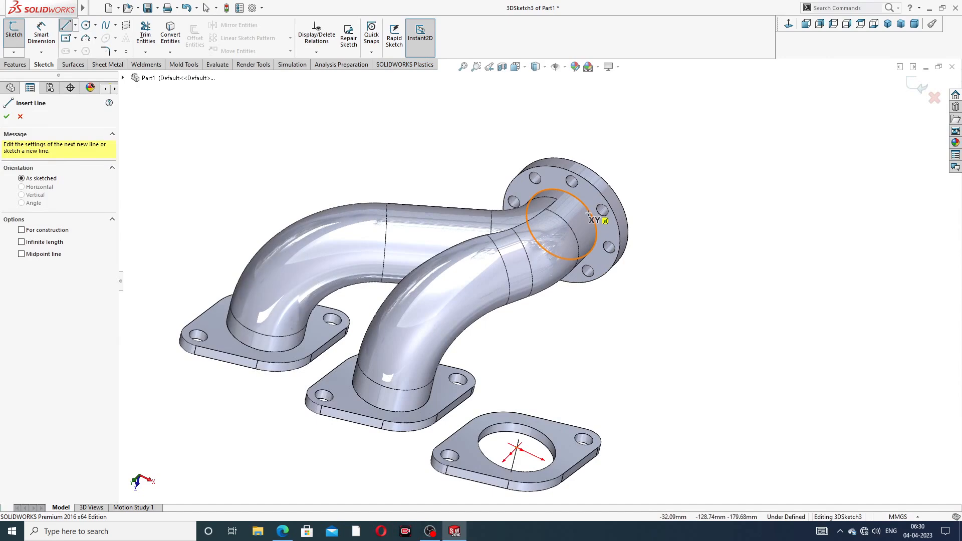
pyautogui.moveTo(588, 234); pyautogui.dragTo(558, 142, button='middle')
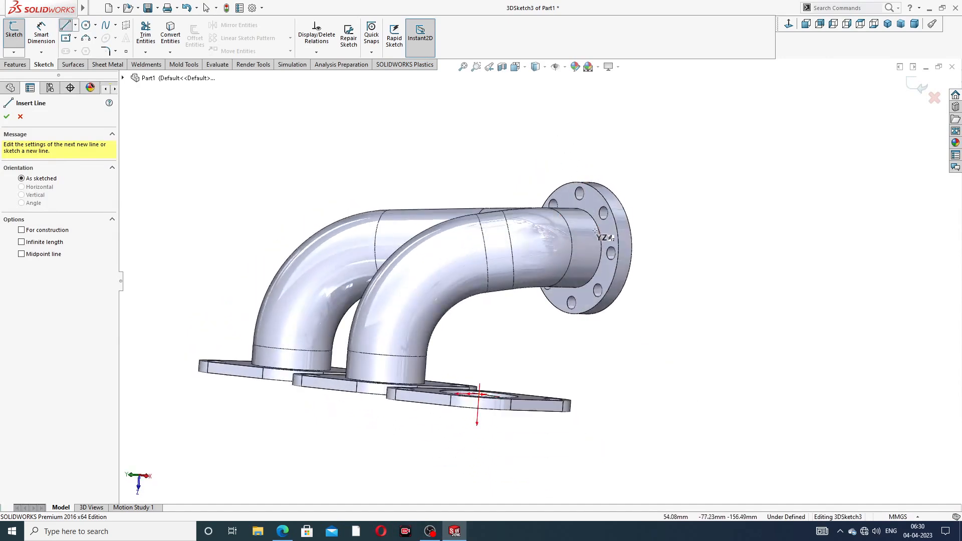
pyautogui.click(575, 248)
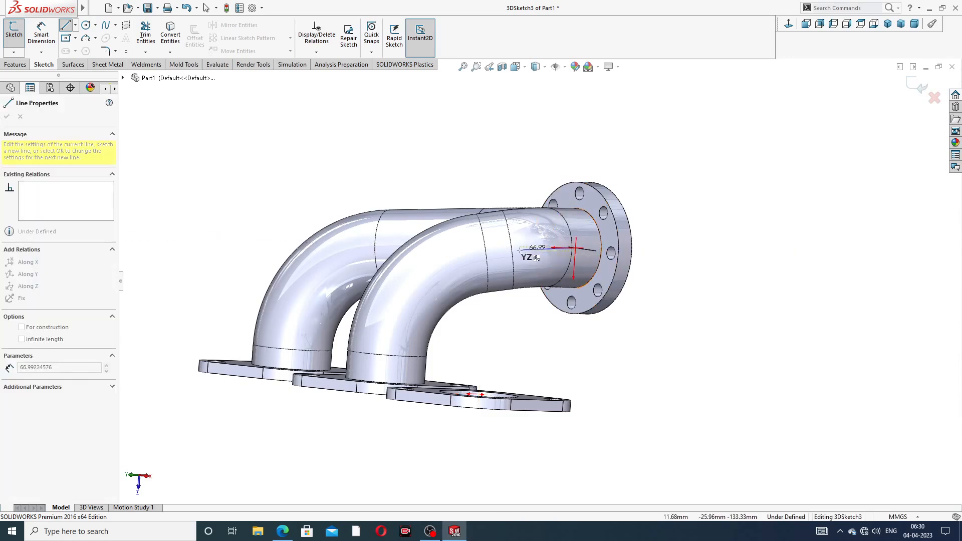
pyautogui.moveTo(520, 249)
pyautogui.mouseDown(button='middle')
pyautogui.moveTo(541, 303)
pyautogui.moveTo(500, 292)
pyautogui.mouseUp(button='middle')
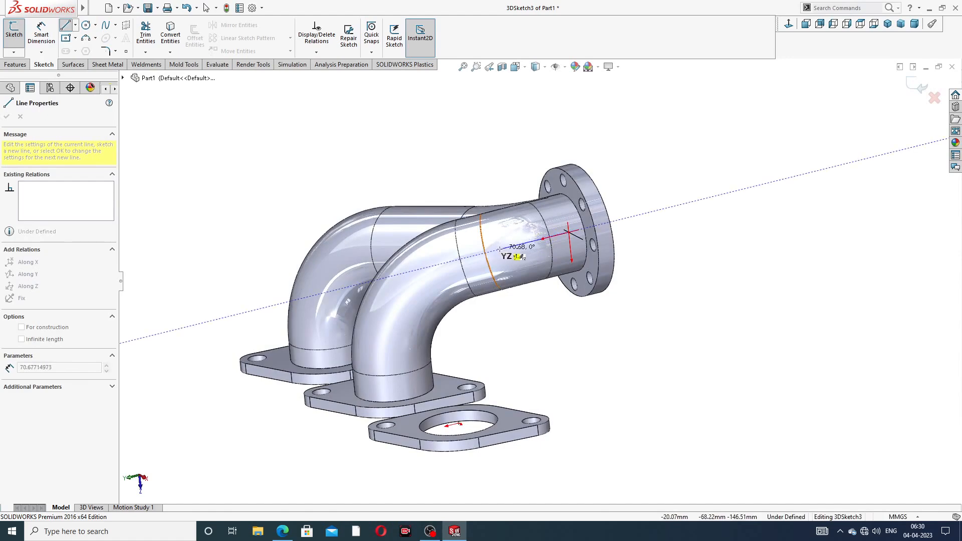
pyautogui.click(514, 245)
pyautogui.rightClick(632, 151)
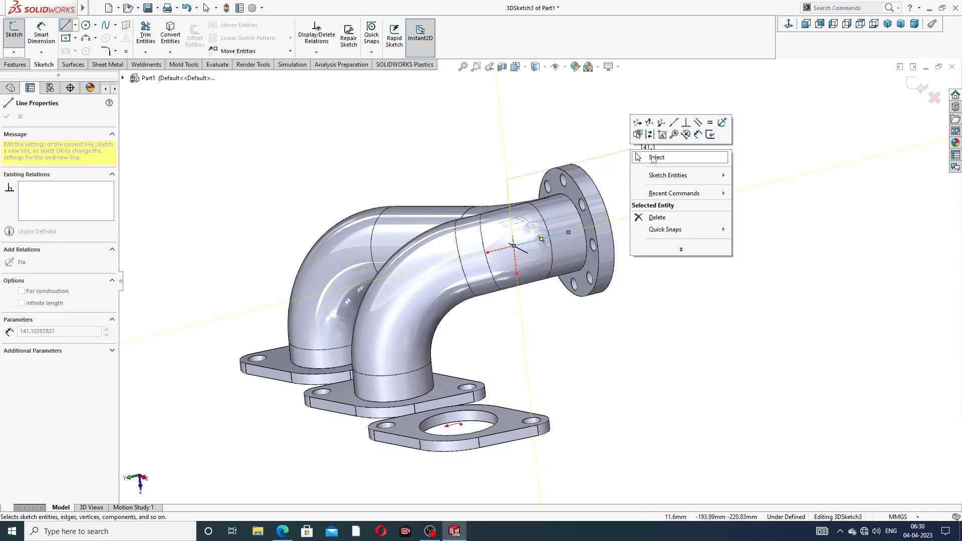
pyautogui.click(665, 159)
# - Draw a vertical line up from the loose flange hole's centre and adjust its top endpoint
pyautogui.moveTo(601, 220); pyautogui.dragTo(463, 212, button='middle')
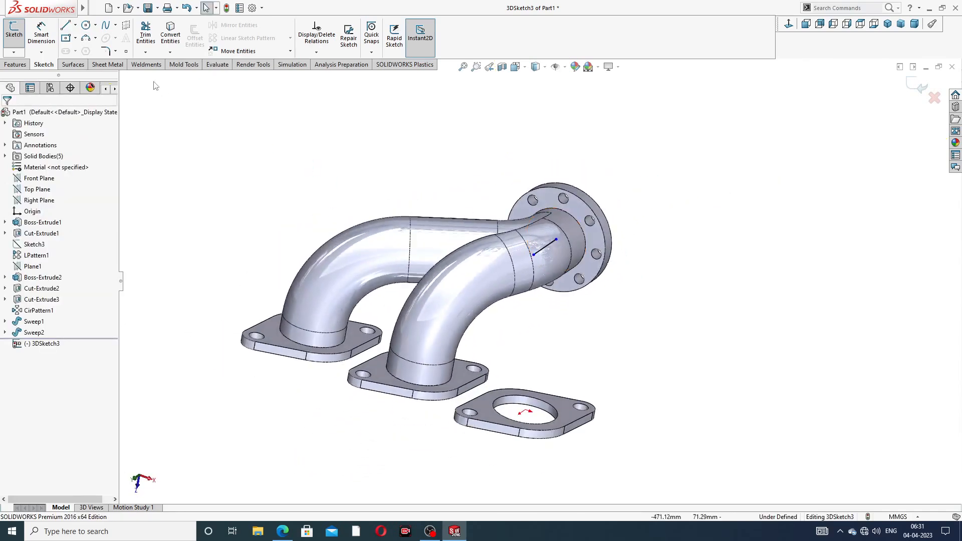
pyautogui.click(68, 27)
pyautogui.moveTo(562, 319); pyautogui.dragTo(542, 371, button='middle')
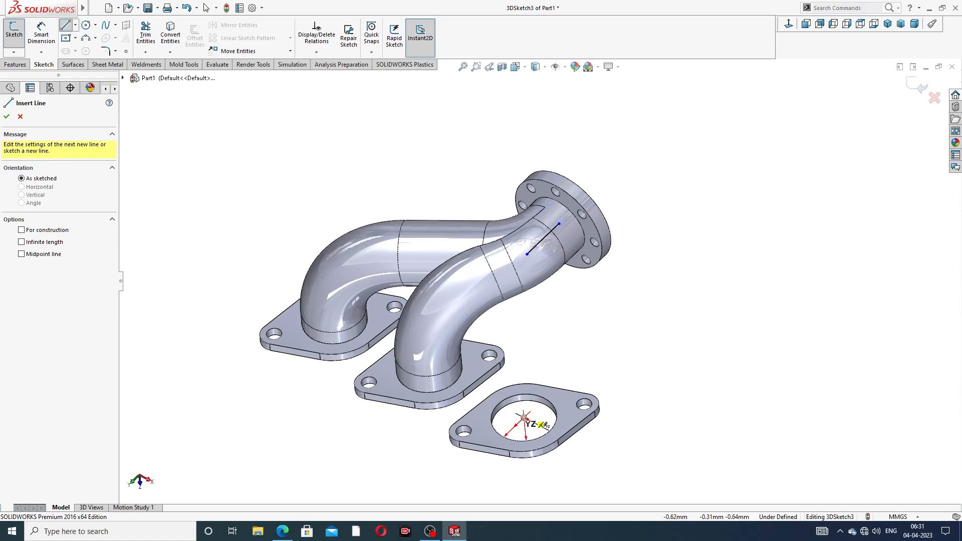
pyautogui.click(524, 417)
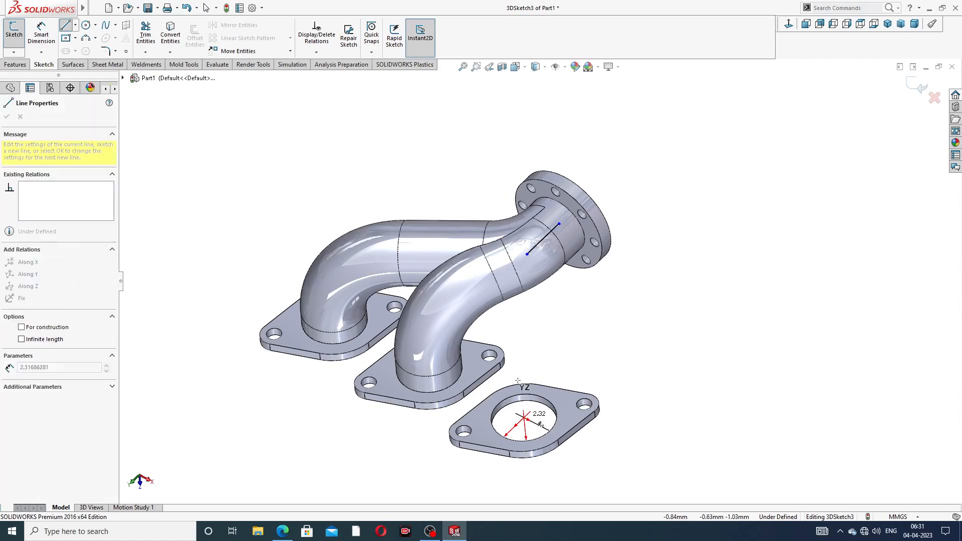
pyautogui.click(518, 346)
pyautogui.rightClick(543, 323)
pyautogui.click(569, 335)
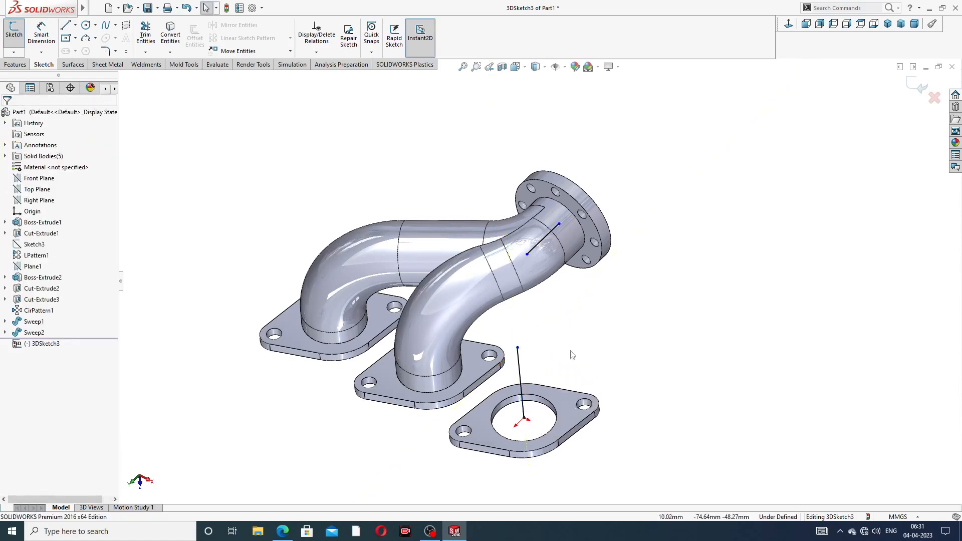
pyautogui.moveTo(573, 355)
pyautogui.mouseDown(button='middle')
pyautogui.moveTo(606, 311)
pyautogui.moveTo(544, 322)
pyautogui.moveTo(535, 301)
pyautogui.mouseUp(button='middle')
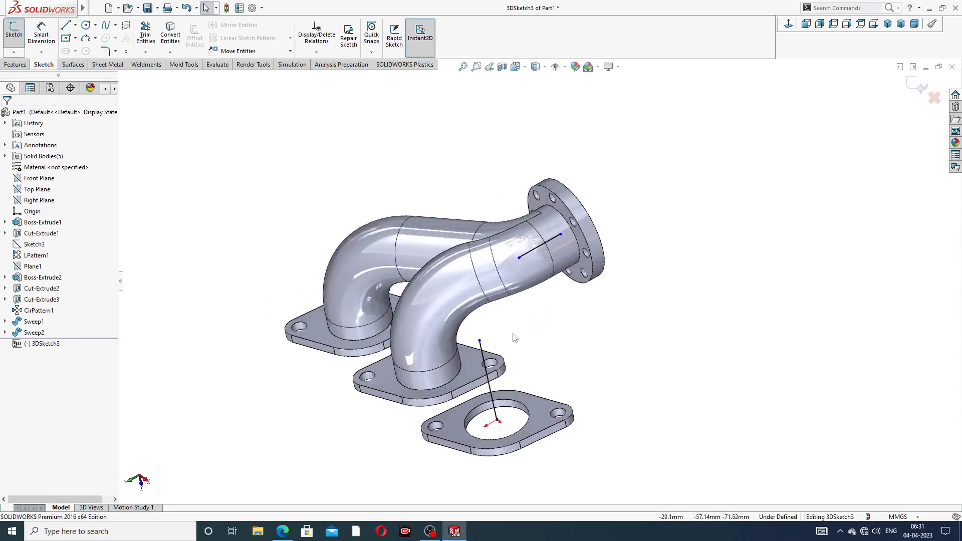
pyautogui.moveTo(479, 340); pyautogui.dragTo(490, 370)
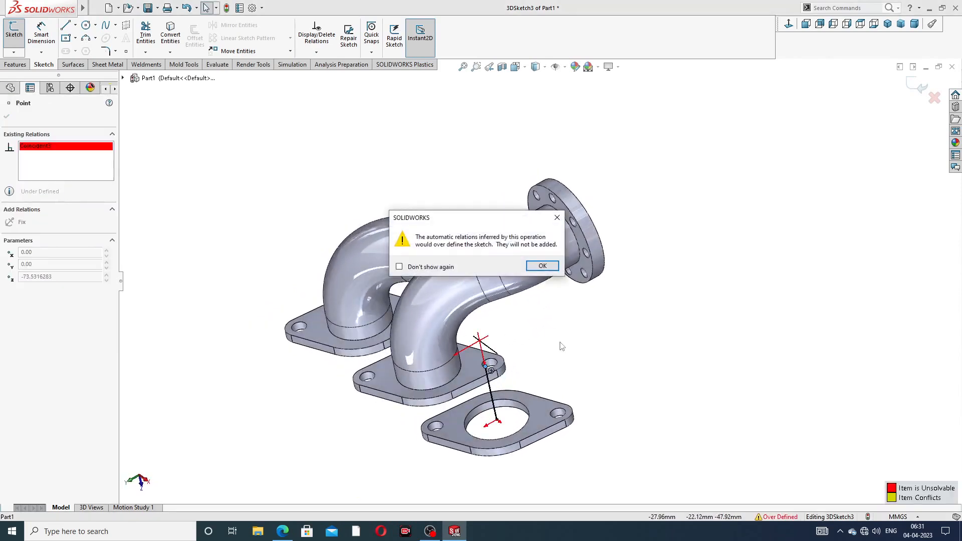
pyautogui.click(558, 220)
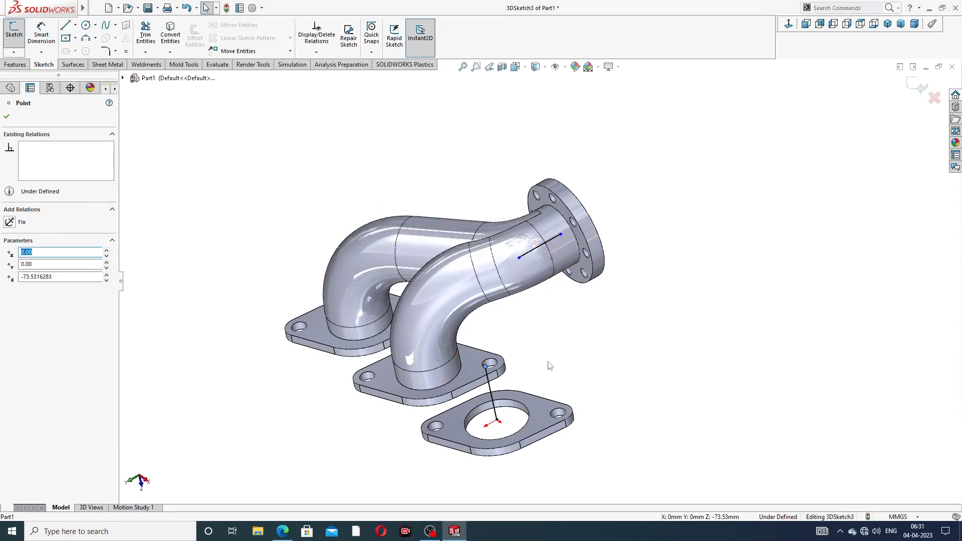
pyautogui.click(551, 366)
pyautogui.moveTo(554, 362); pyautogui.dragTo(585, 309, button='middle')
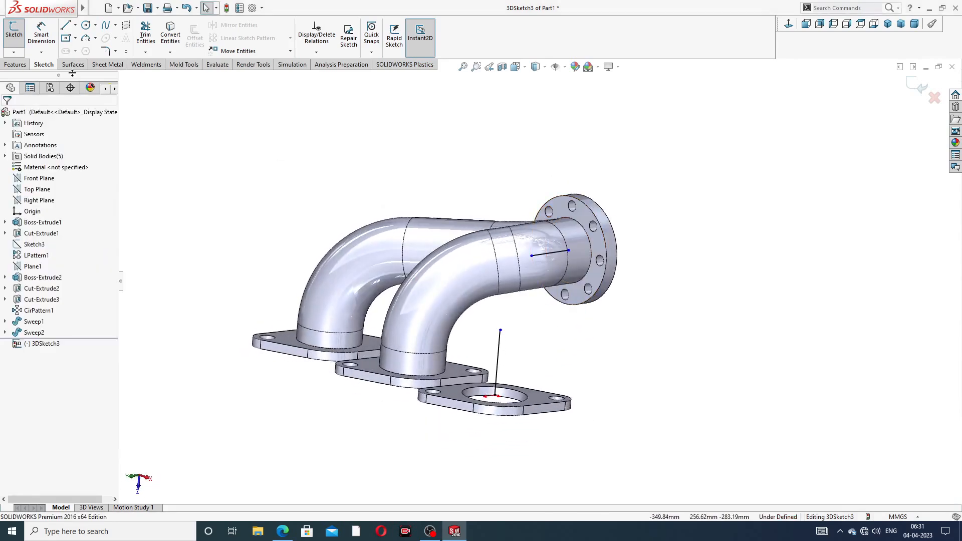
# - Connect the vertical line's top to the short outlet line's end and merge the endpoints
pyautogui.click(65, 25)
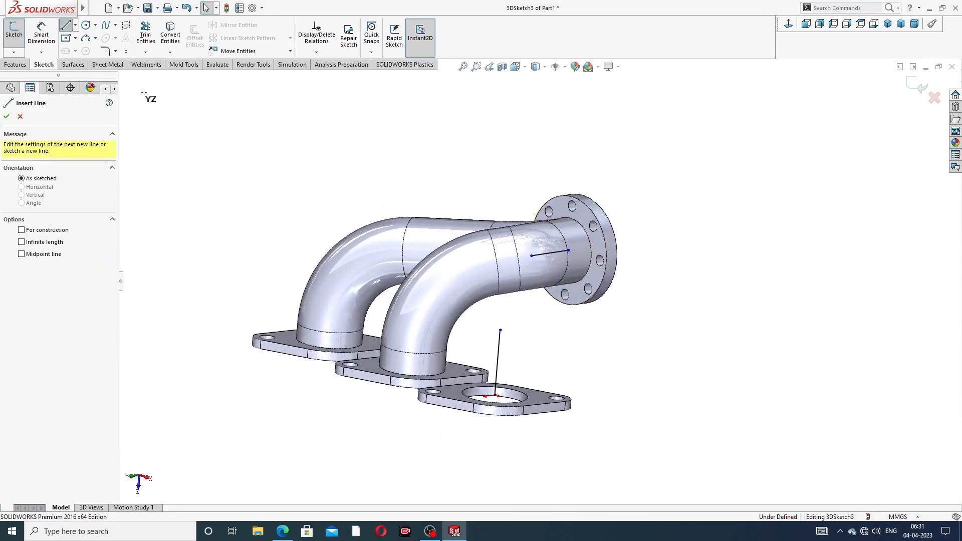
pyautogui.click(500, 330)
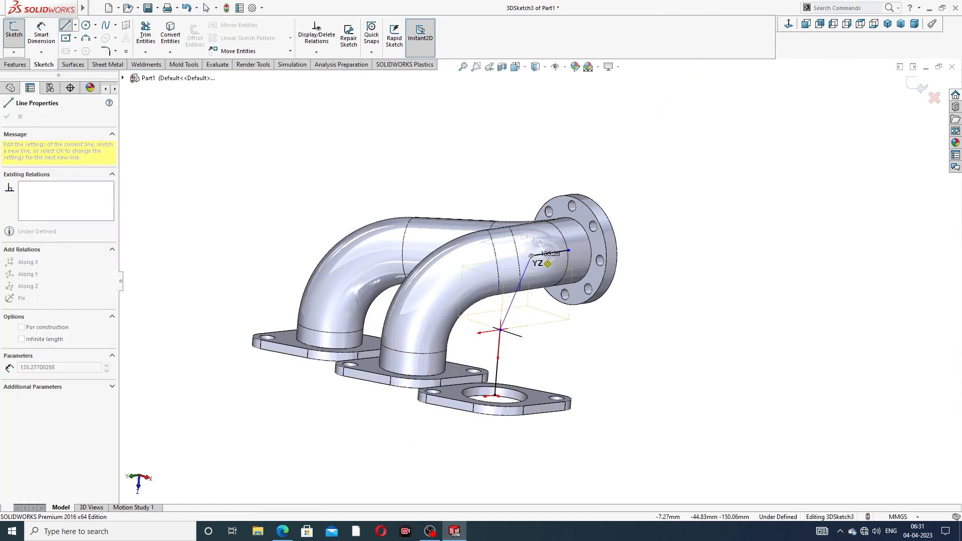
pyautogui.click(532, 256)
pyautogui.rightClick(636, 187)
pyautogui.click(649, 194)
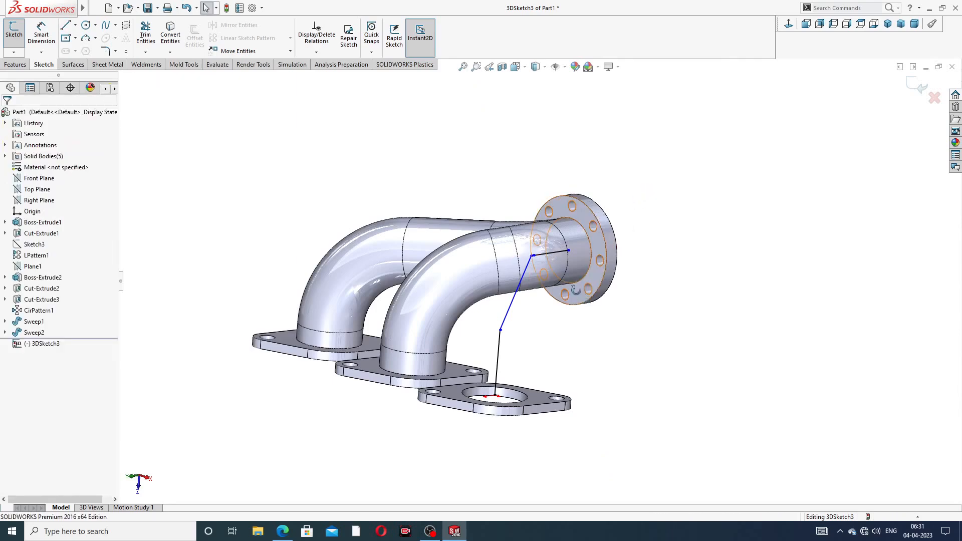
pyautogui.scroll(10, 551, 248)
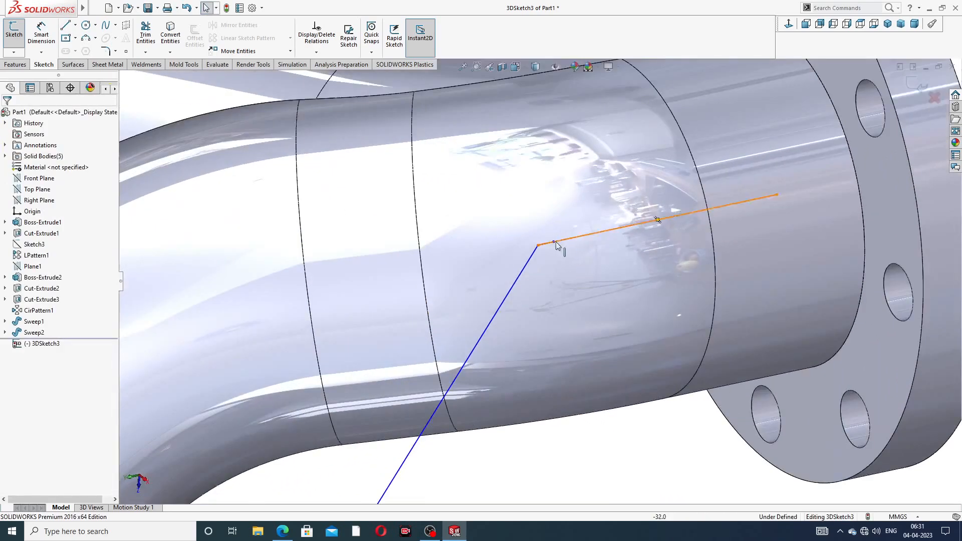
pyautogui.moveTo(539, 246); pyautogui.dragTo(558, 248)
pyautogui.scroll(6, 612, 317)
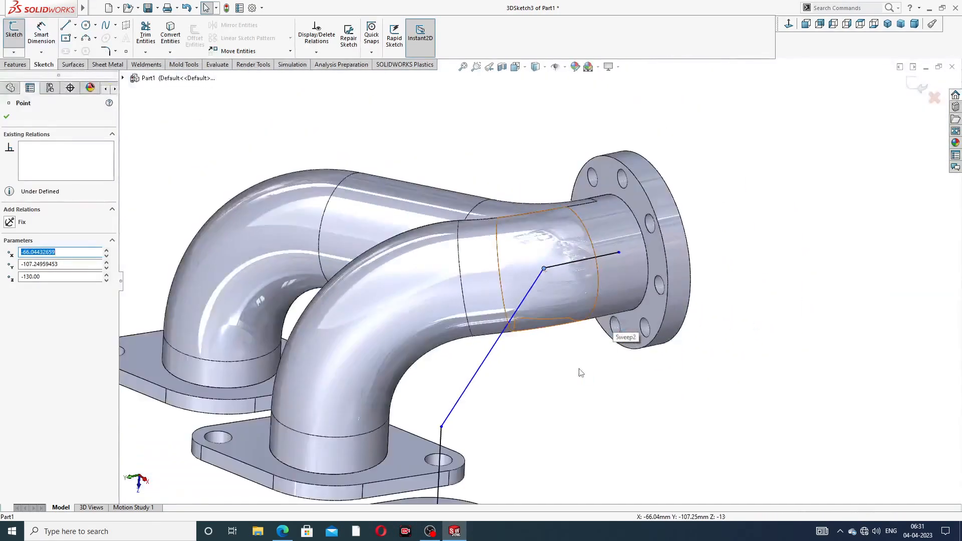
pyautogui.click(578, 371)
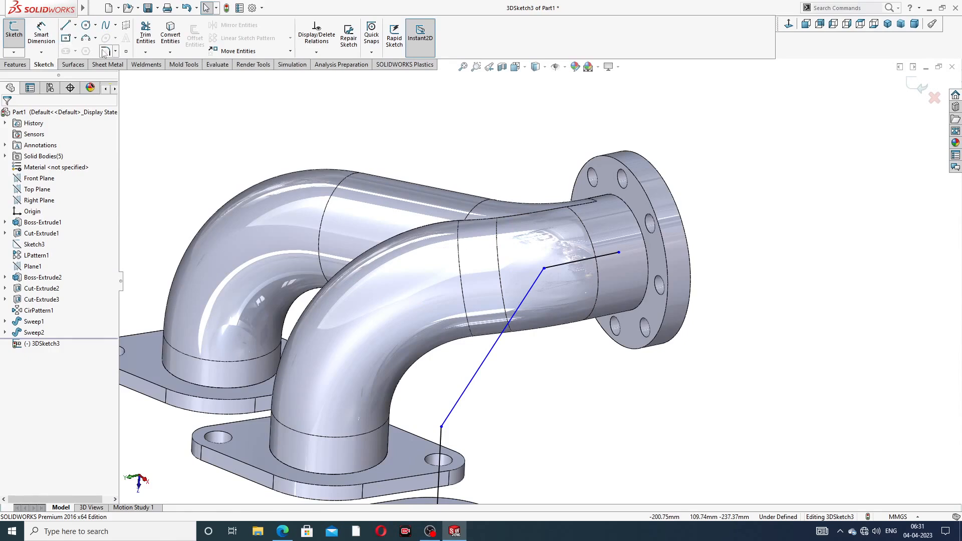
pyautogui.click(107, 52)
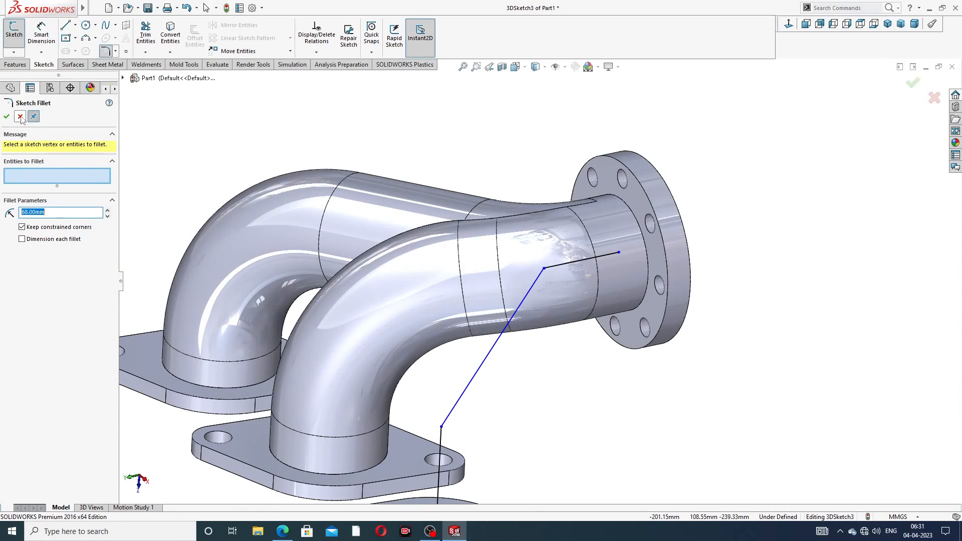
pyautogui.click(20, 117)
# - Dimension the vertical path line to 106 mm and the short outlet line to 56 mm
pyautogui.scroll(3, 470, 388)
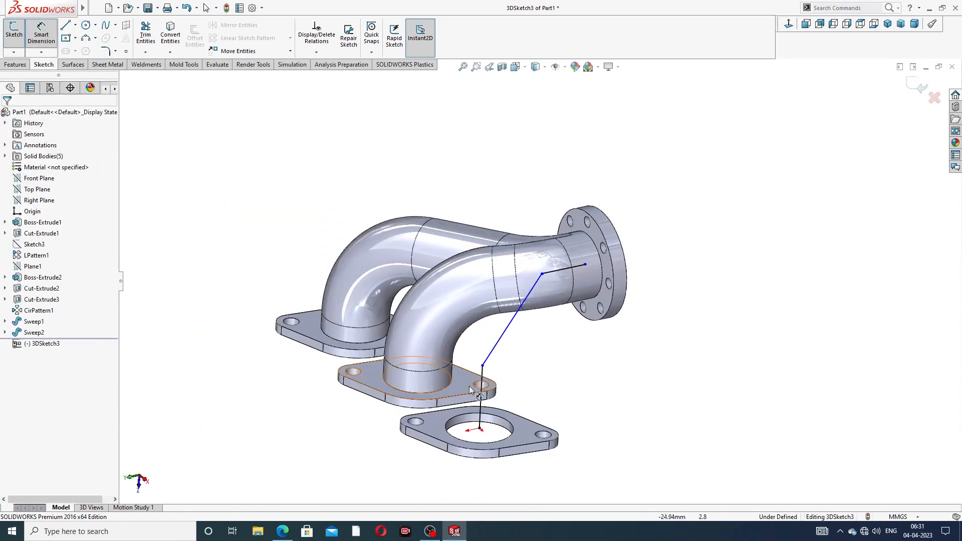
pyautogui.click(480, 391)
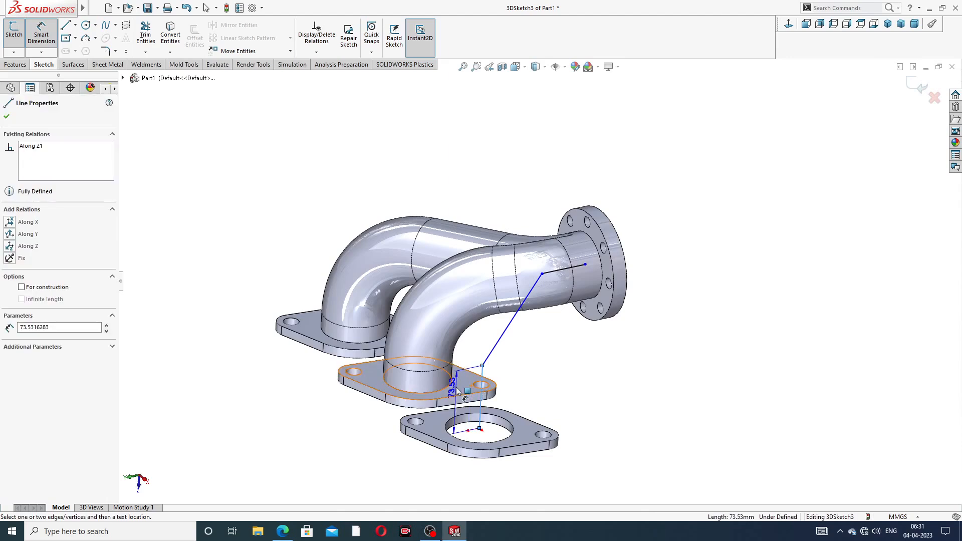
pyautogui.click(344, 427)
pyautogui.write('106')
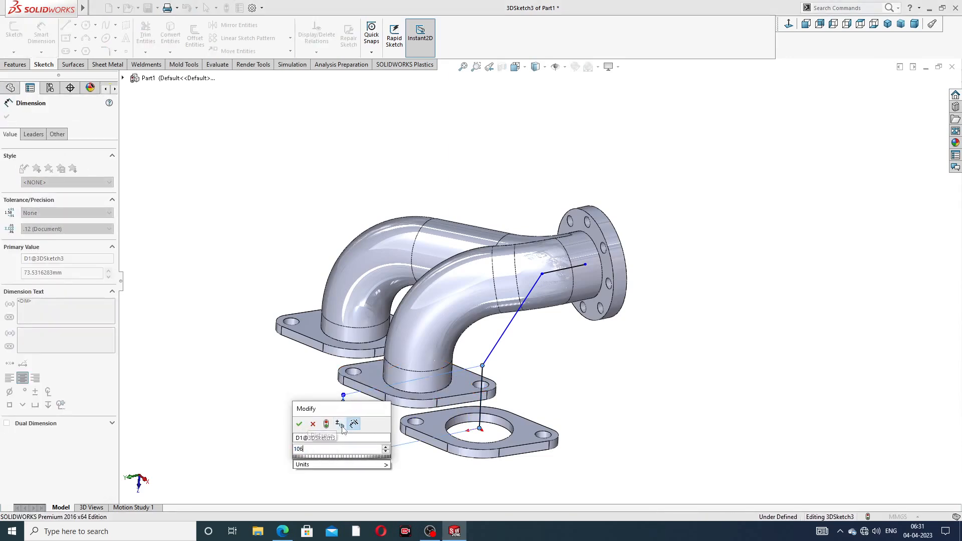
pyautogui.press('Return')
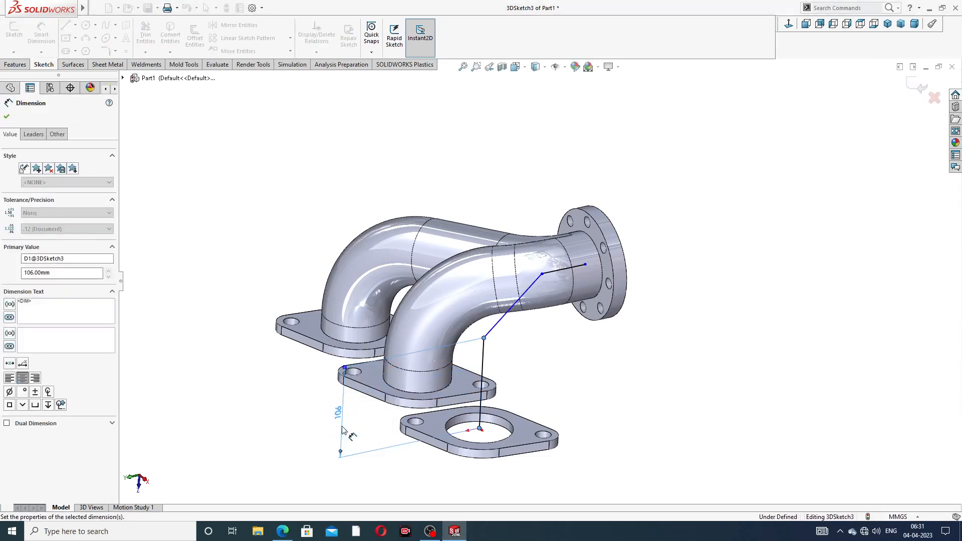
pyautogui.click(560, 272)
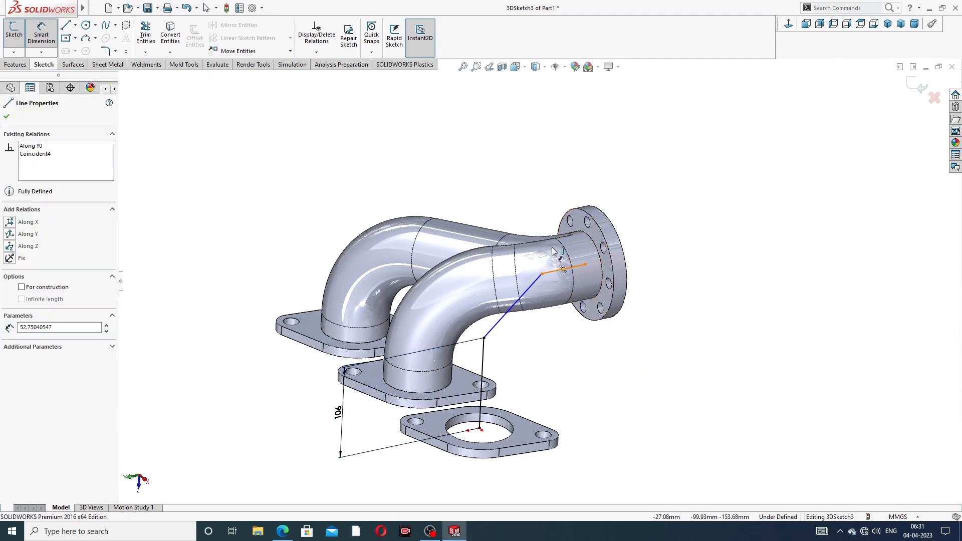
pyautogui.click(556, 177)
pyautogui.write('56')
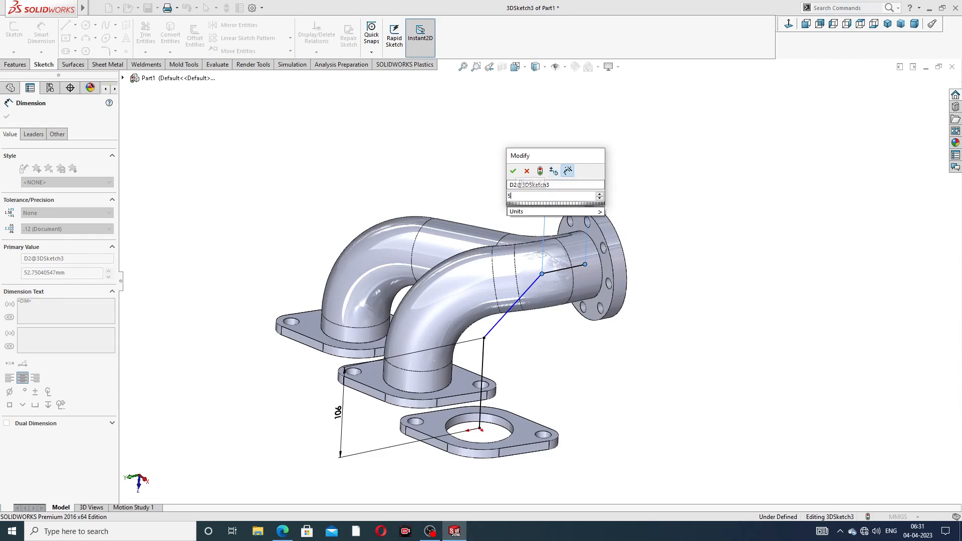
pyautogui.press('Return')
pyautogui.moveTo(669, 223); pyautogui.dragTo(638, 200, button='middle')
pyautogui.rightClick(669, 191)
pyautogui.click(692, 219)
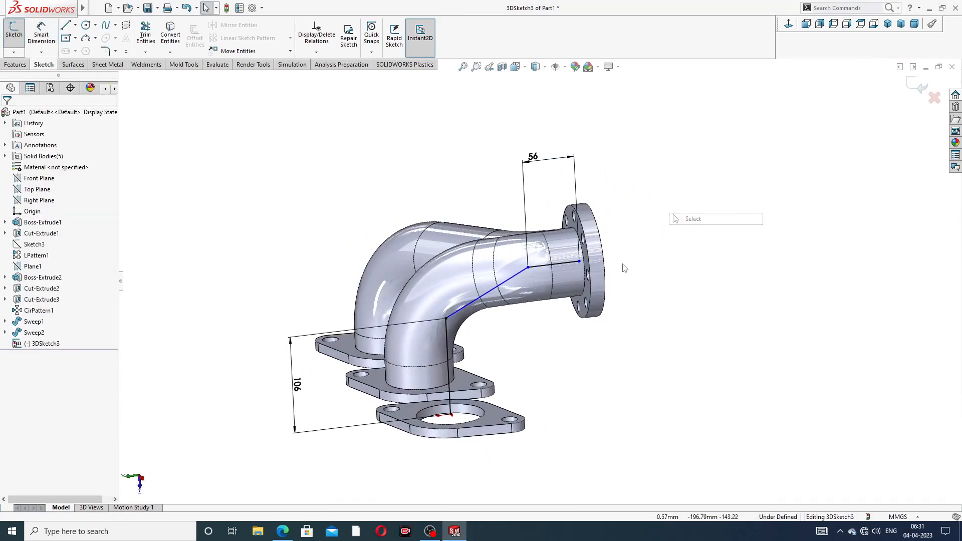
pyautogui.scroll(-4, 631, 257)
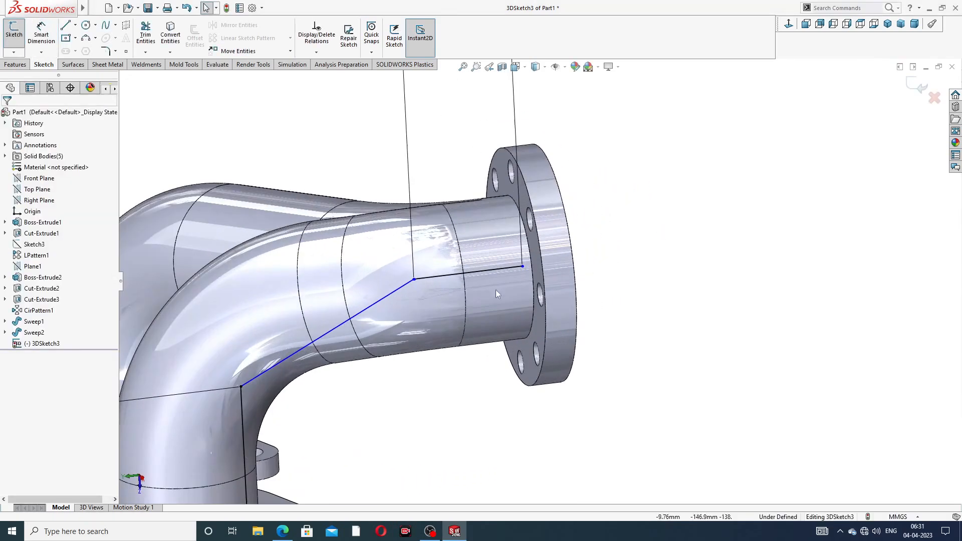
# - Drag the outlet-side endpoint and corner point so the blue and black lines' ends align
pyautogui.click(523, 269)
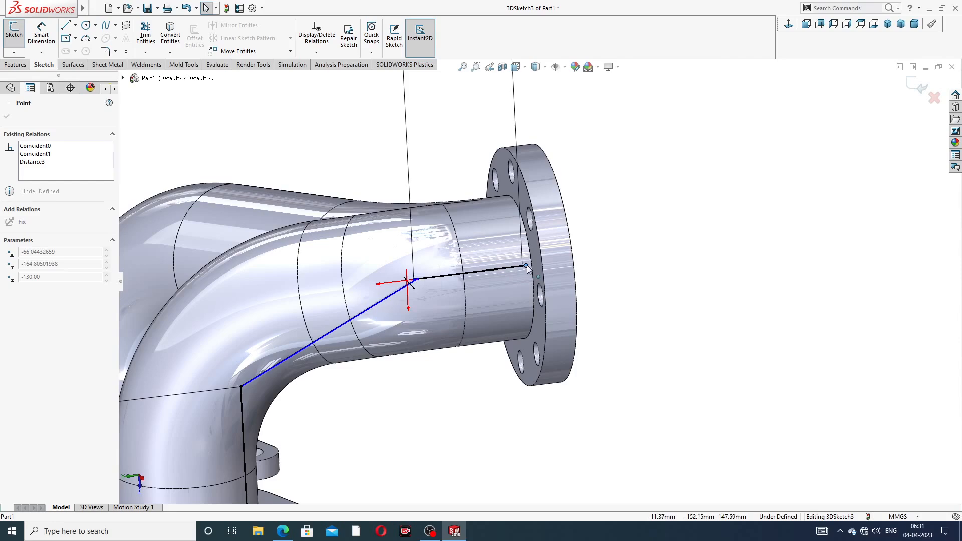
pyautogui.moveTo(527, 269); pyautogui.dragTo(519, 268)
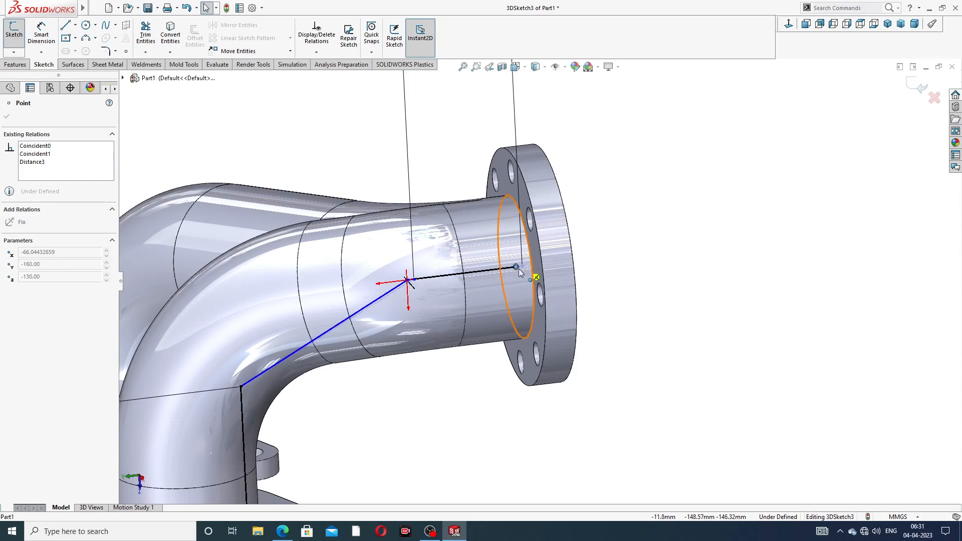
pyautogui.click(668, 241)
pyautogui.scroll(-5, 447, 284)
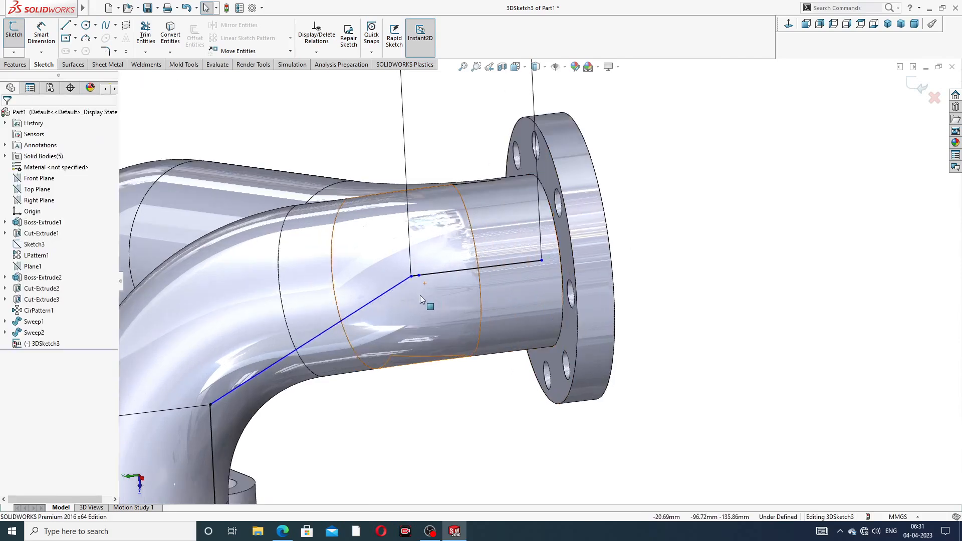
pyautogui.click(425, 274)
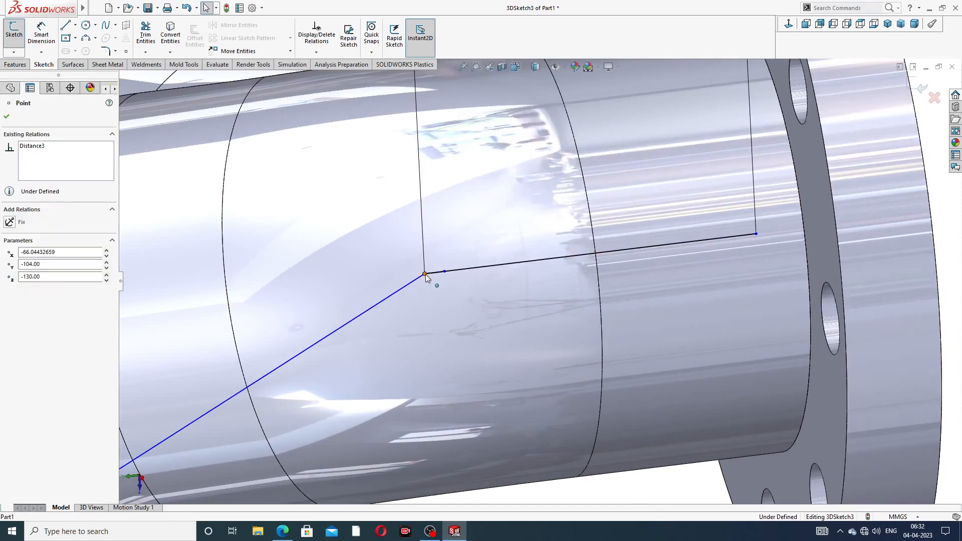
pyautogui.moveTo(444, 272); pyautogui.dragTo(445, 271)
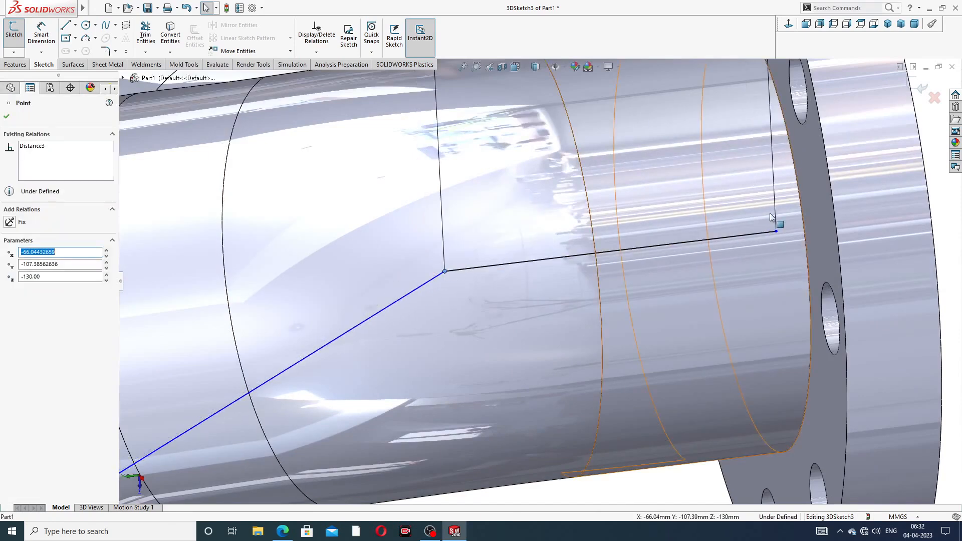
pyautogui.scroll(4, 771, 212)
pyautogui.click(795, 206)
pyautogui.scroll(-6, 491, 286)
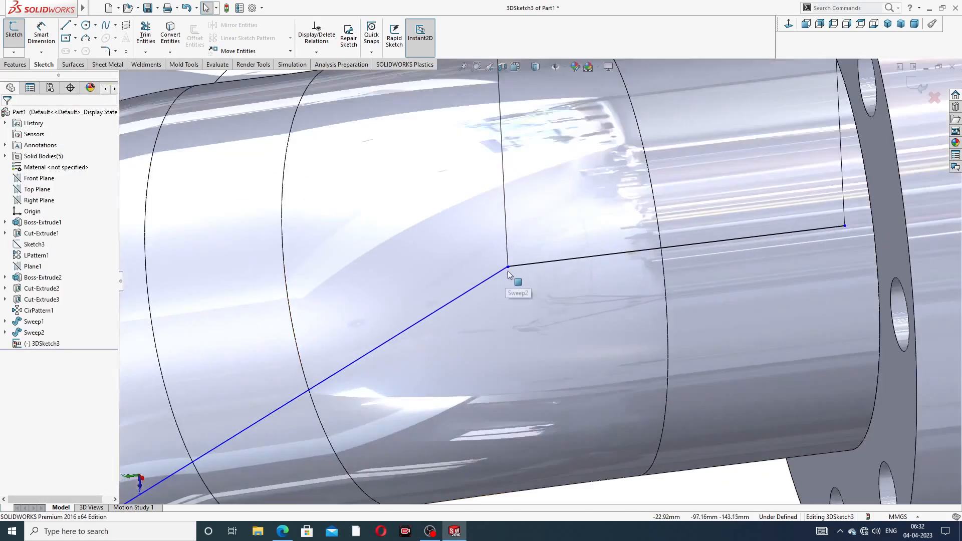
pyautogui.scroll(-6, 492, 287)
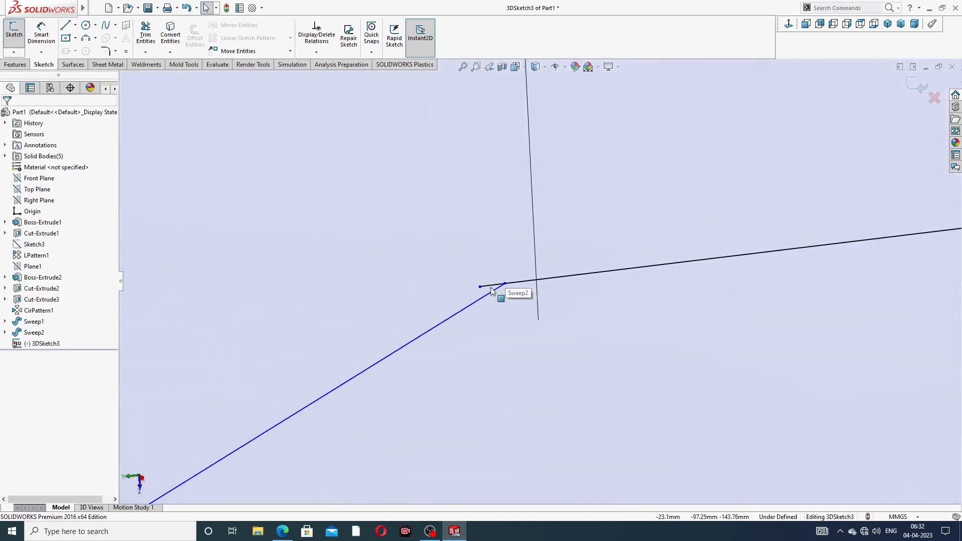
pyautogui.moveTo(480, 283)
pyautogui.mouseDown()
pyautogui.moveTo(532, 278)
pyautogui.moveTo(519, 283)
pyautogui.mouseUp()
pyautogui.click(524, 322)
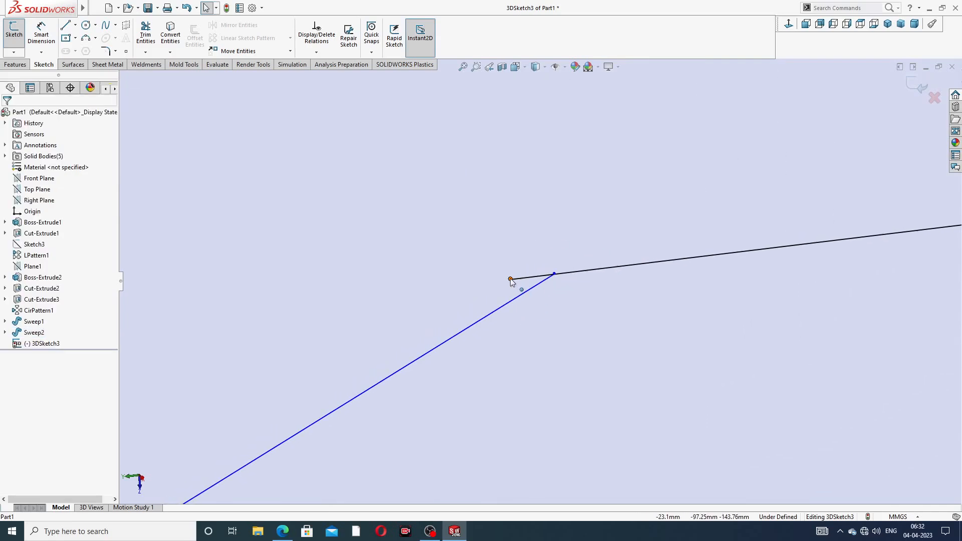
# - Merge the black line's endpoint with the blue line's endpoint and dismiss the warning
pyautogui.click(510, 279)
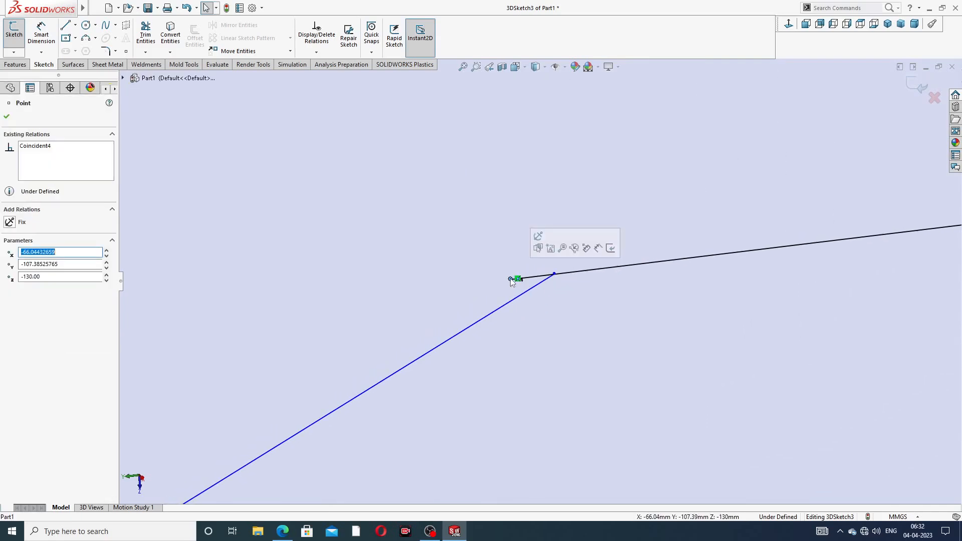
pyautogui.keyDown('ctrl'); pyautogui.click(554, 274); pyautogui.keyUp('ctrl')
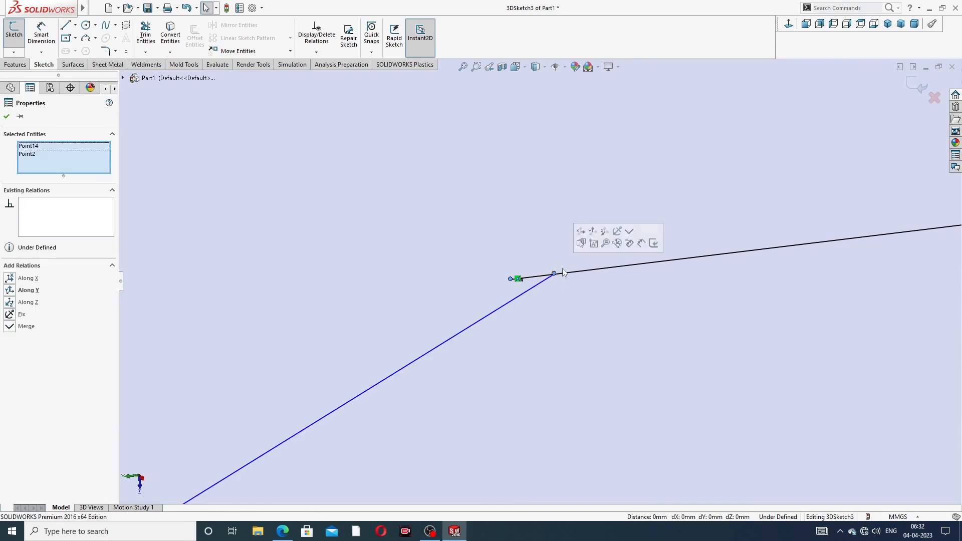
pyautogui.click(630, 232)
pyautogui.click(557, 221)
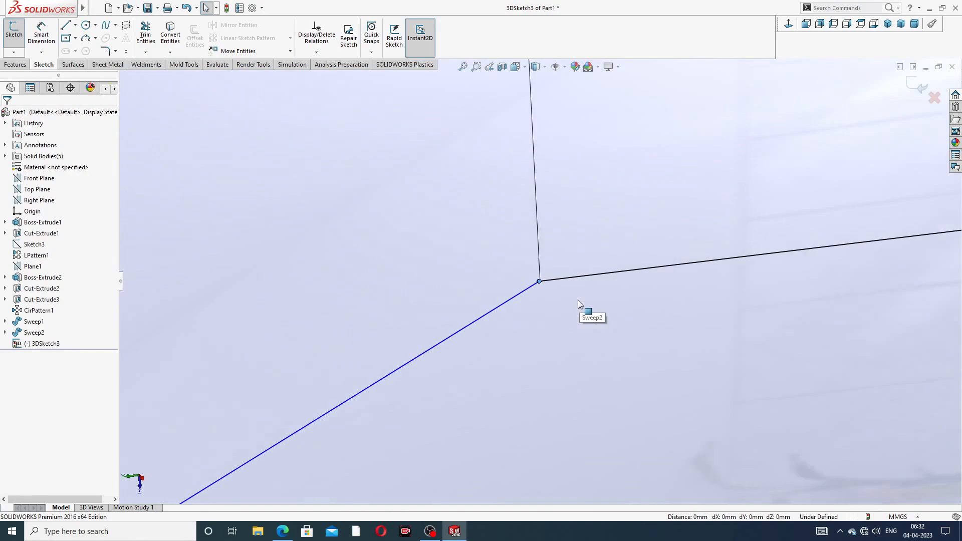
pyautogui.scroll(3, 539, 281)
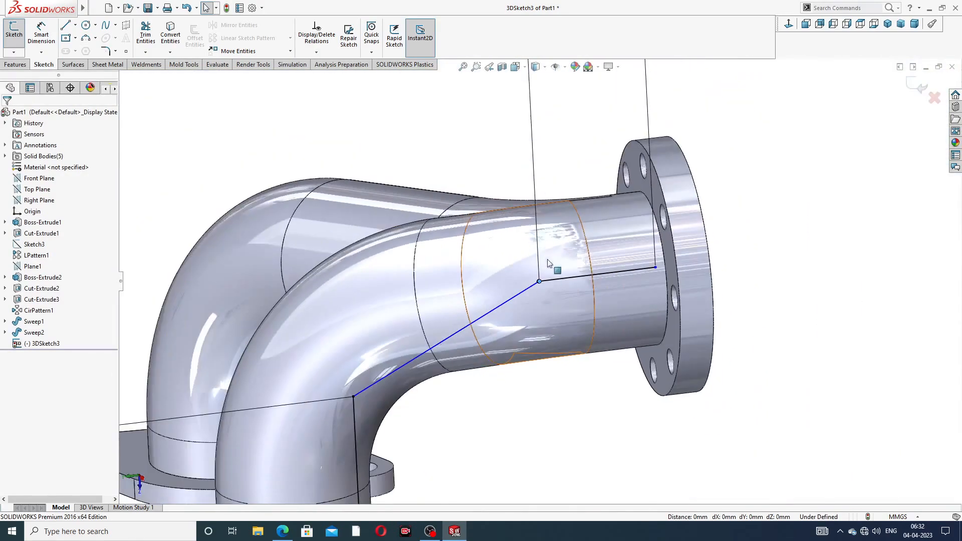
# - Delete the blue diagonal line and draw a new one from the black line's end to the lower pipe corner
pyautogui.scroll(-2, 532, 308)
pyautogui.click(521, 280)
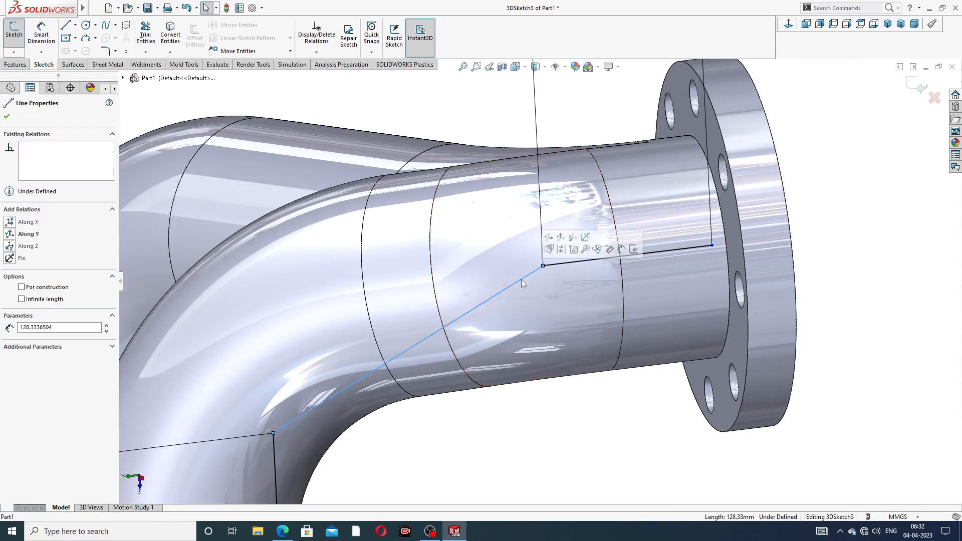
pyautogui.press('Delete')
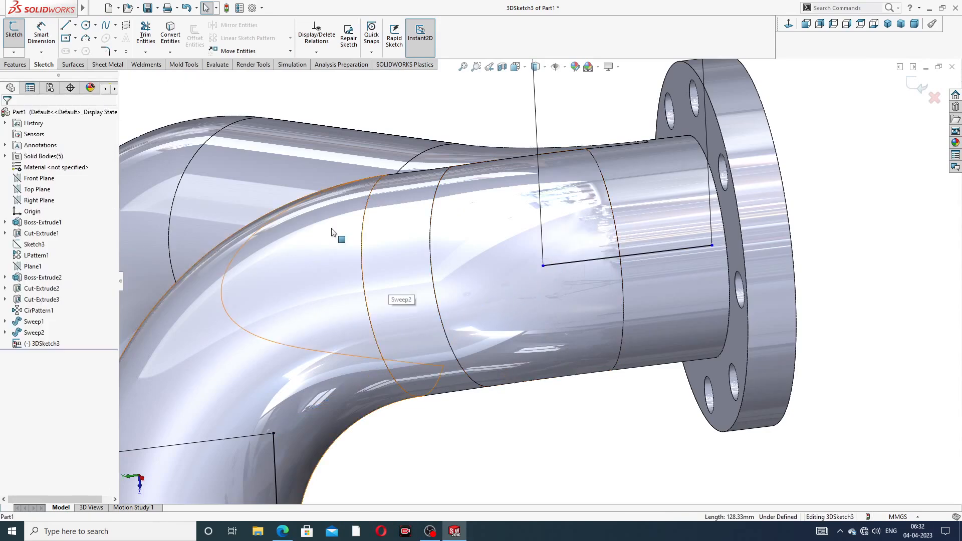
pyautogui.click(66, 26)
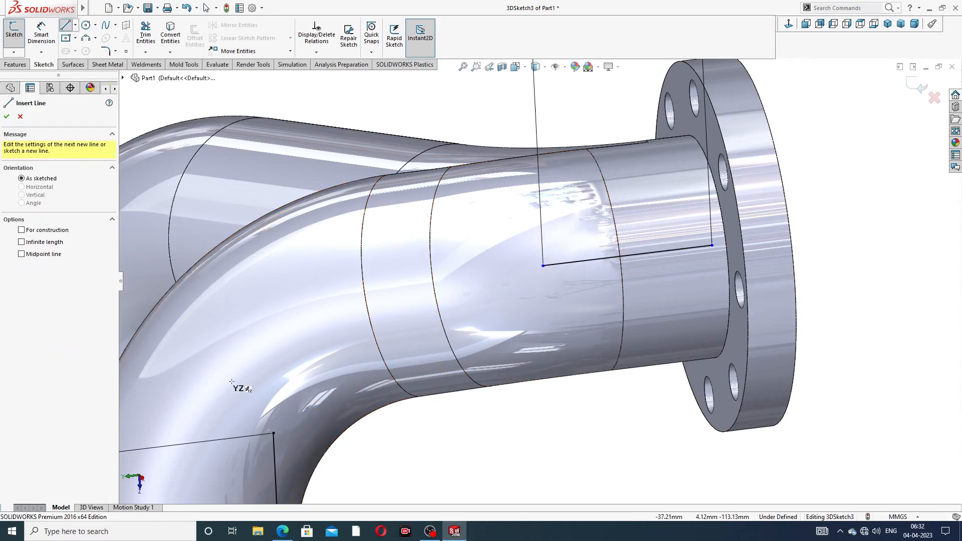
pyautogui.click(274, 434)
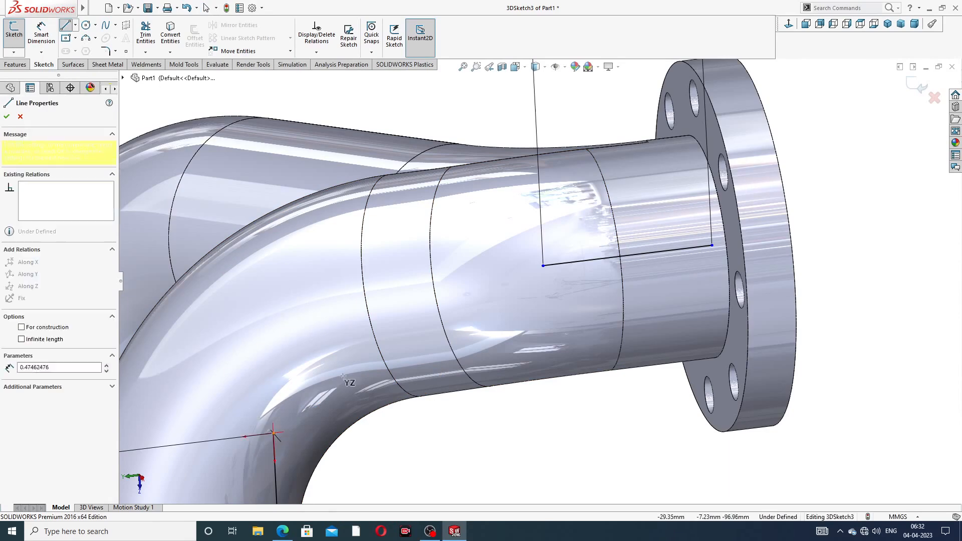
pyautogui.click(544, 266)
pyautogui.rightClick(829, 180)
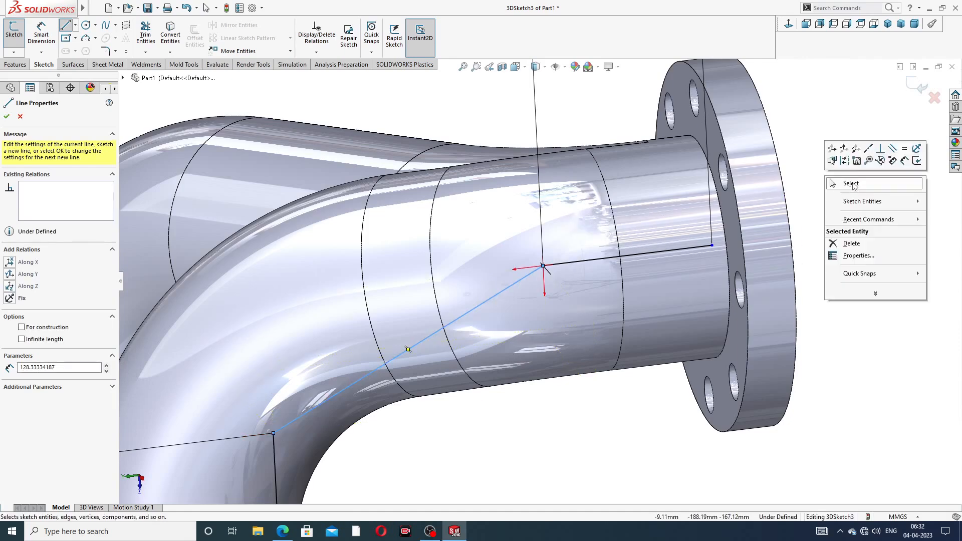
pyautogui.click(852, 183)
# - Check the junction by selecting the short segment and the new diagonal line
pyautogui.scroll(-6, 549, 261)
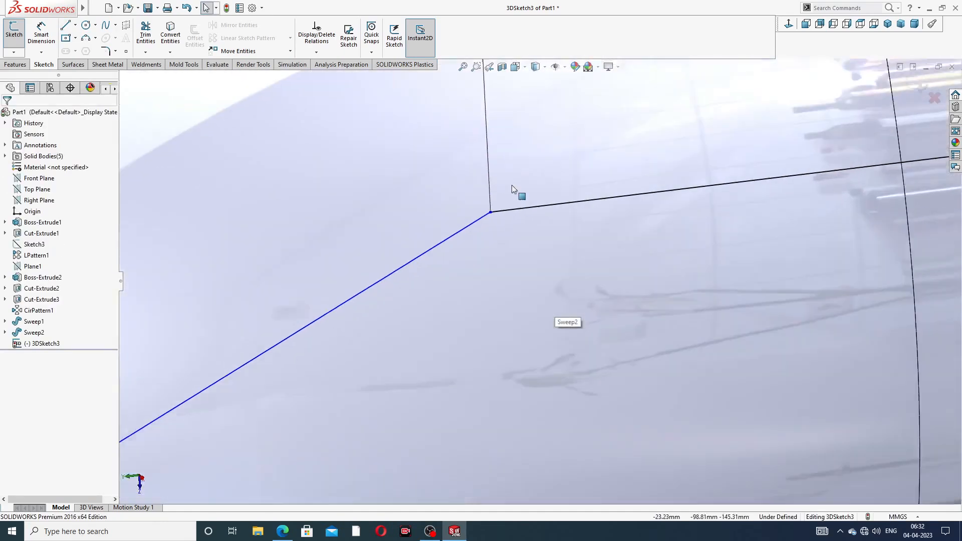
pyautogui.scroll(-12, 512, 185)
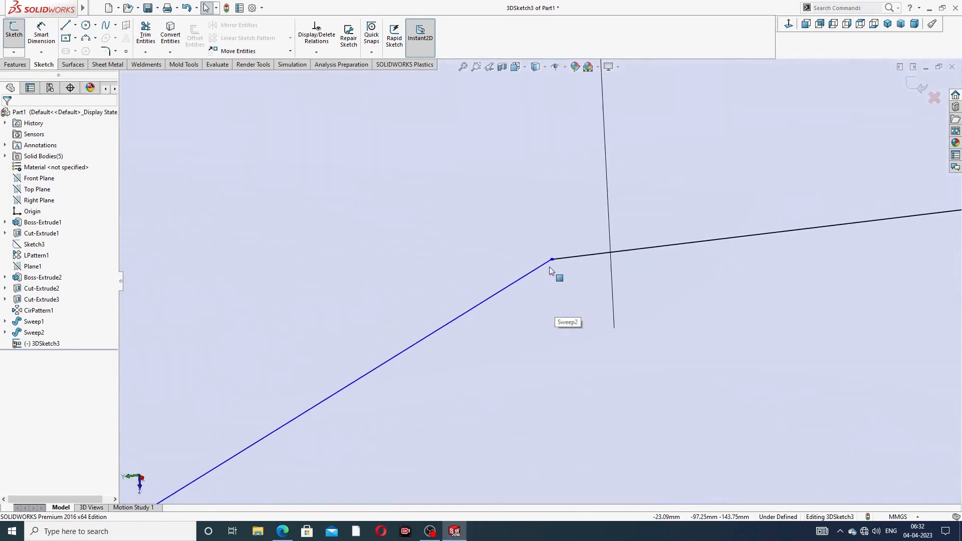
pyautogui.scroll(-10, 554, 258)
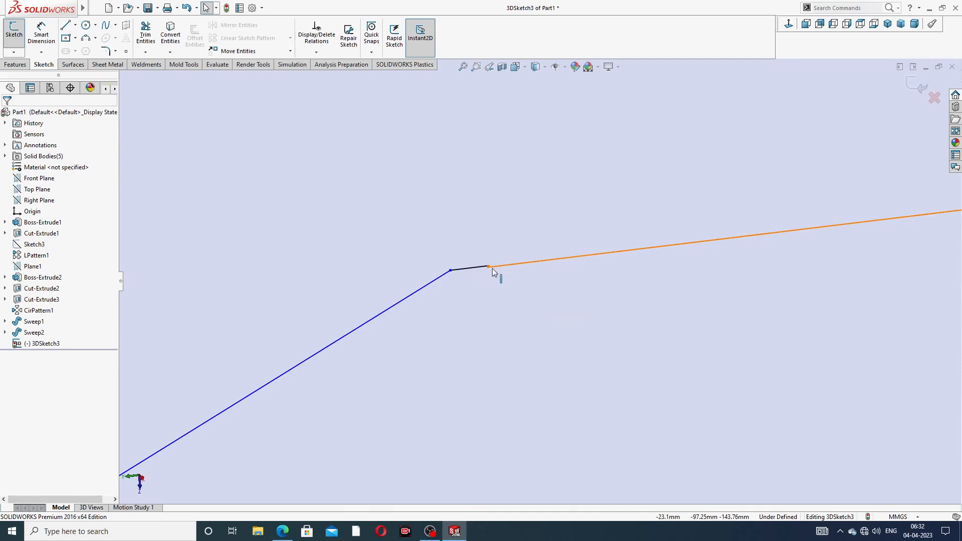
pyautogui.scroll(-8, 506, 275)
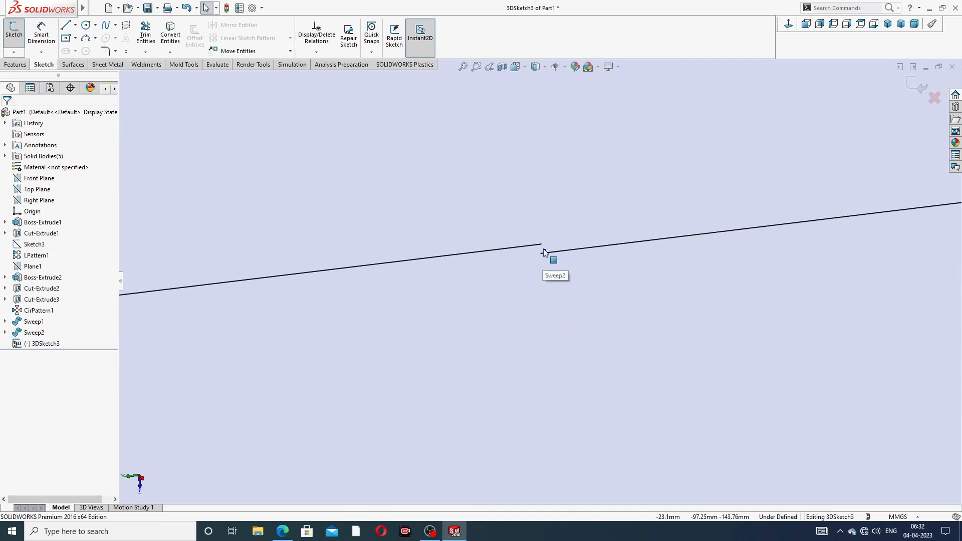
pyautogui.scroll(5, 547, 261)
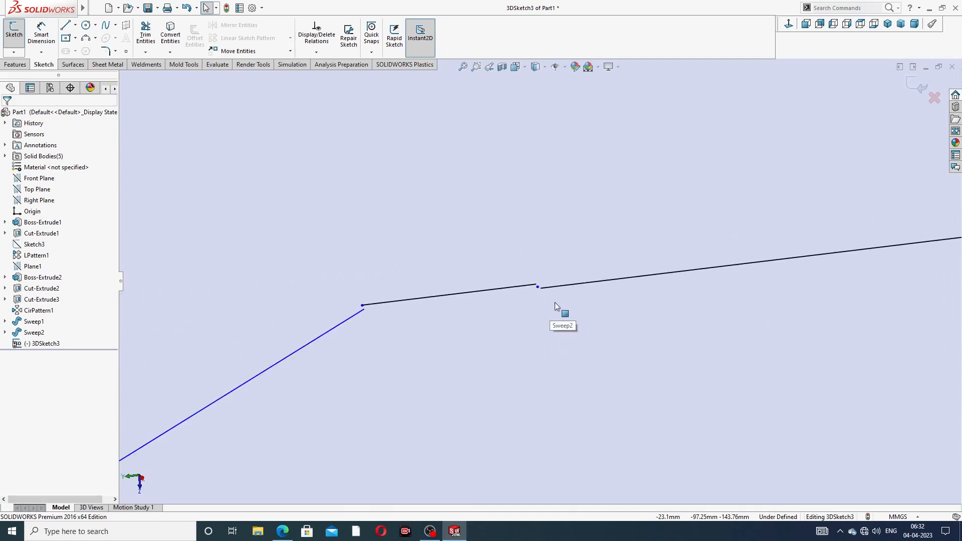
pyautogui.click(490, 289)
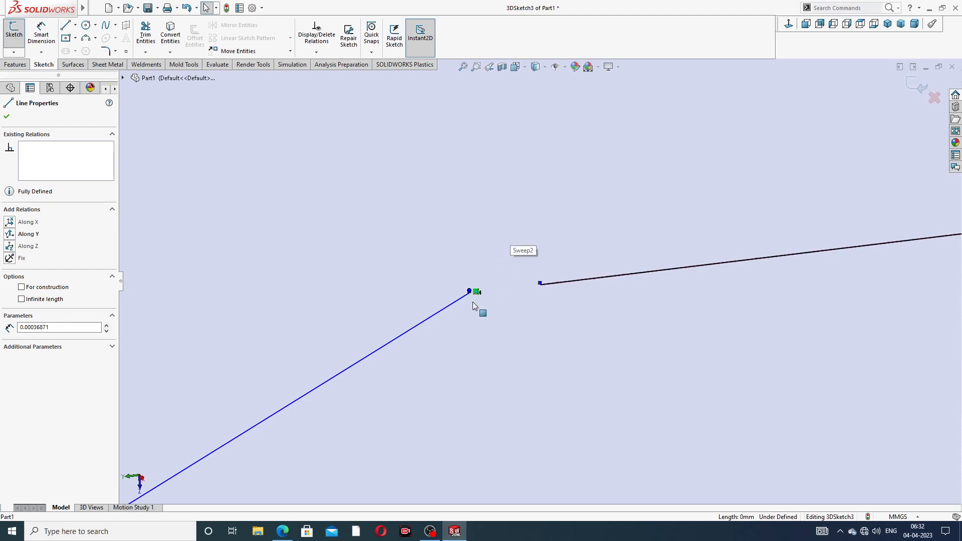
pyautogui.scroll(-7, 473, 299)
pyautogui.scroll(5, 516, 293)
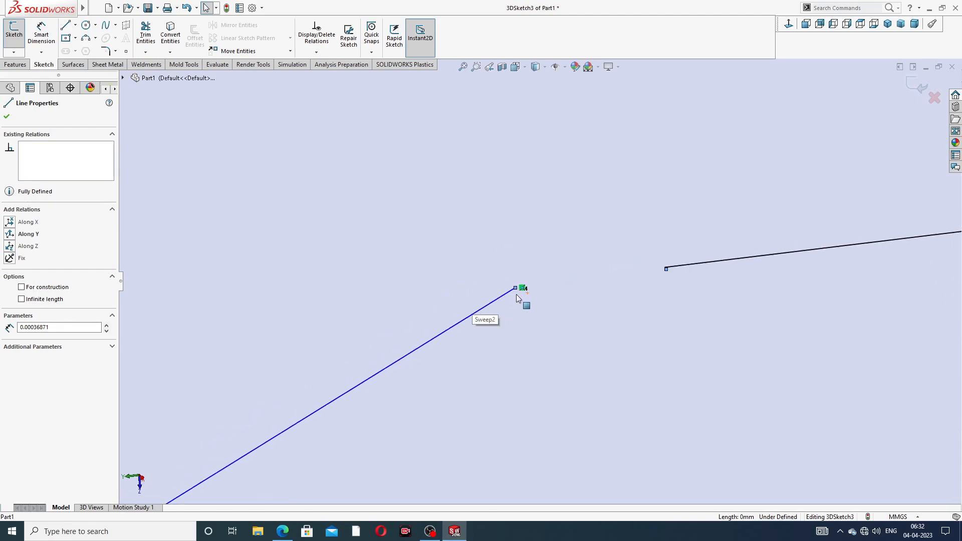
pyautogui.scroll(9, 520, 295)
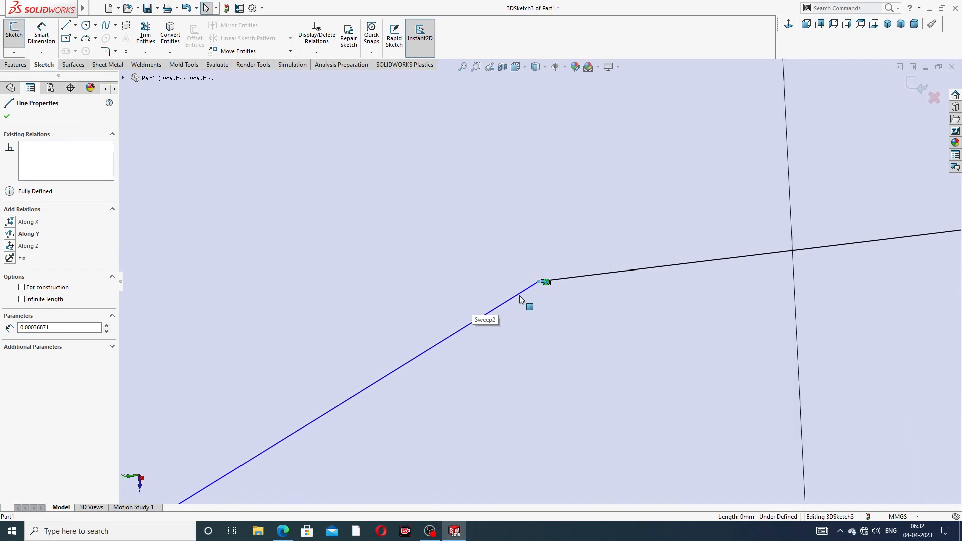
pyautogui.scroll(3, 521, 296)
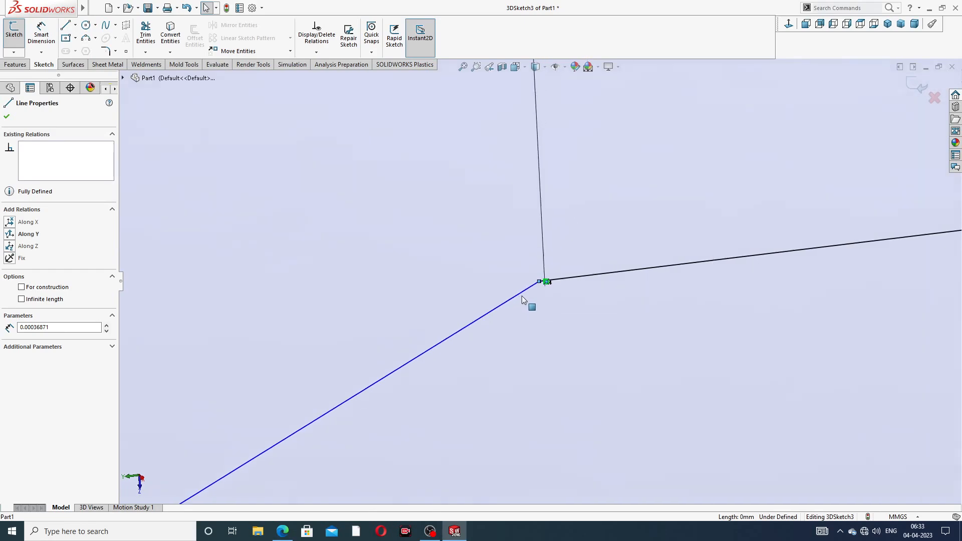
pyautogui.scroll(6, 524, 300)
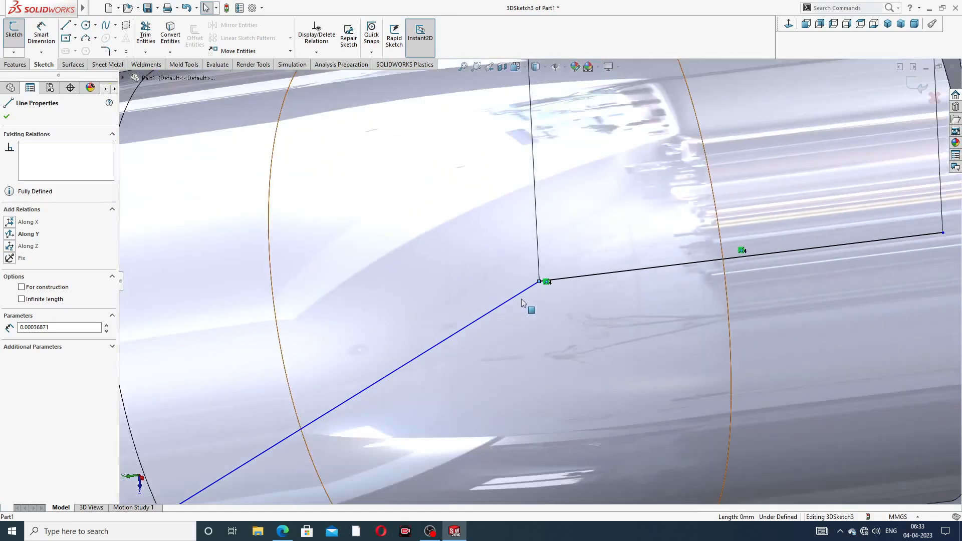
pyautogui.scroll(2, 522, 299)
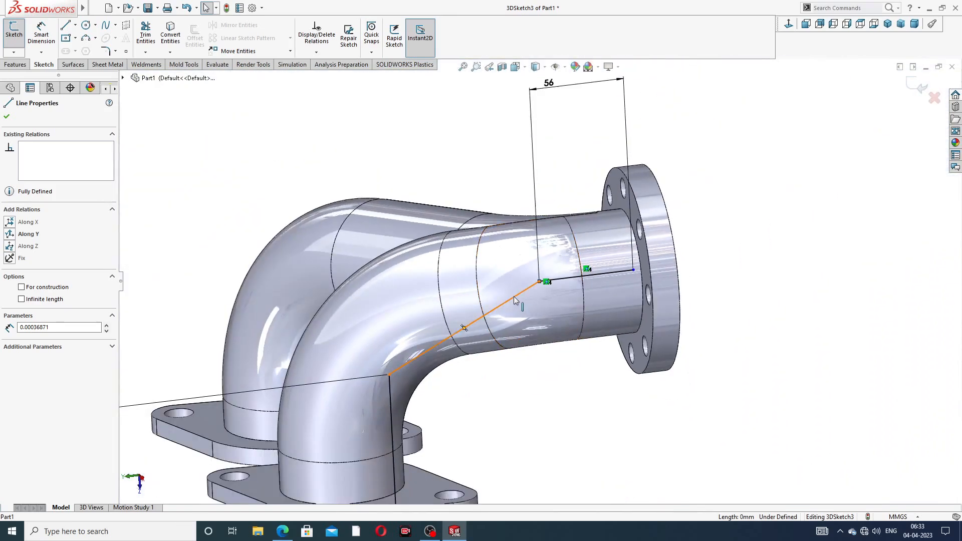
pyautogui.click(513, 297)
pyautogui.press('Escape')
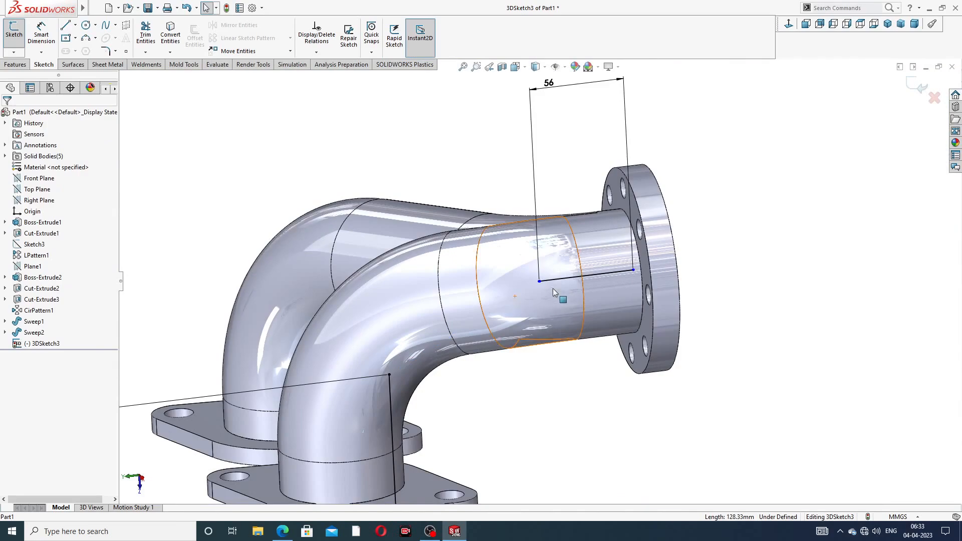
# - Orbit and zoom in on the 3D sketch junction near the outlet flange
pyautogui.scroll(-6, 549, 286)
pyautogui.moveTo(526, 272)
pyautogui.mouseDown(button='middle')
pyautogui.moveTo(451, 269)
pyautogui.moveTo(378, 217)
pyautogui.moveTo(301, 264)
pyautogui.moveTo(420, 361)
pyautogui.moveTo(537, 286)
pyautogui.moveTo(438, 107)
pyautogui.moveTo(434, 131)
pyautogui.moveTo(457, 182)
pyautogui.moveTo(489, 204)
pyautogui.mouseUp(button='middle')
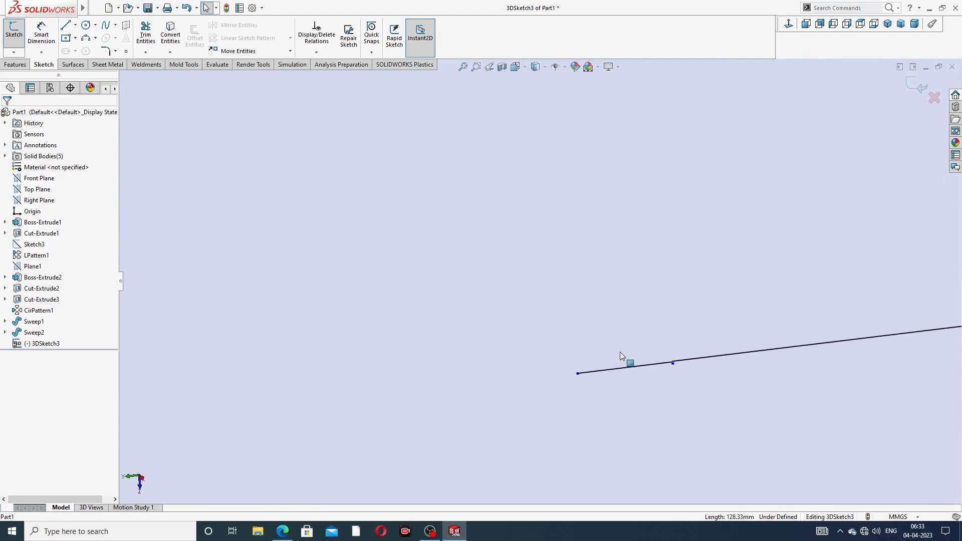
pyautogui.click(630, 366)
pyautogui.click(630, 365)
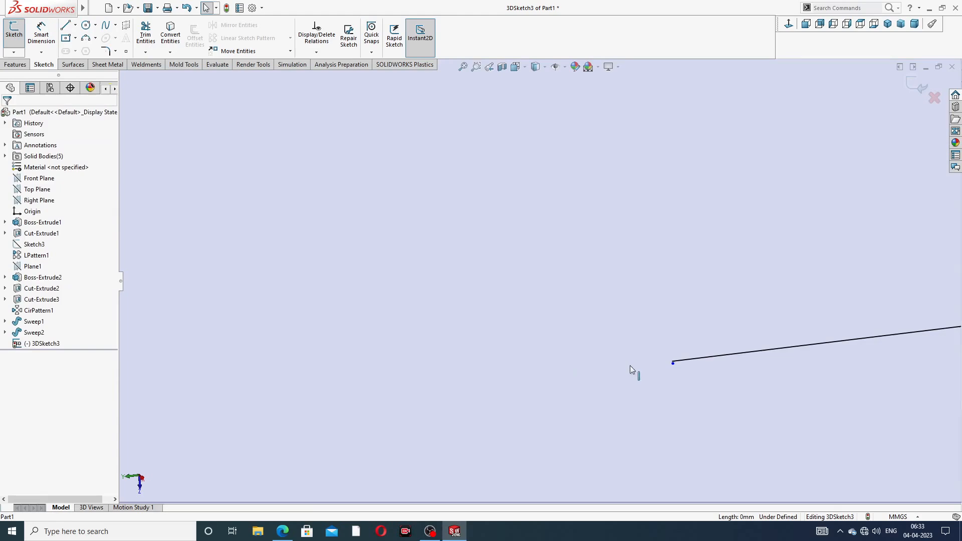
pyautogui.moveTo(682, 365); pyautogui.dragTo(666, 338, button='middle')
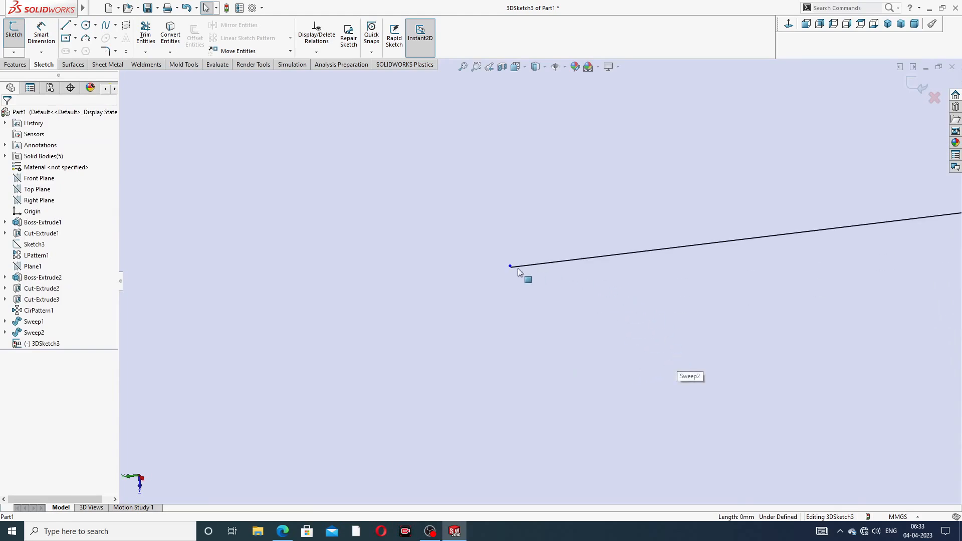
pyautogui.moveTo(509, 268); pyautogui.dragTo(525, 268, button='middle')
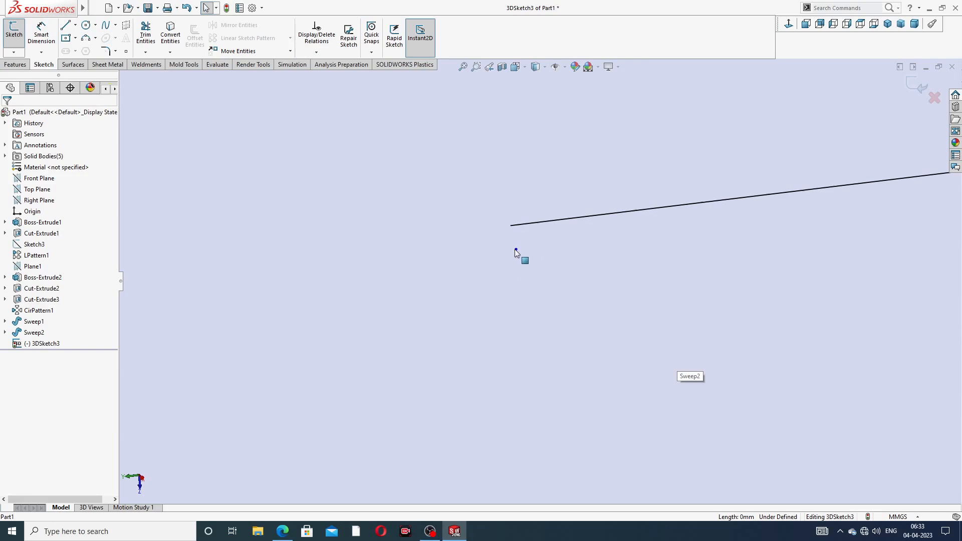
pyautogui.click(517, 249)
pyautogui.scroll(3, 523, 249)
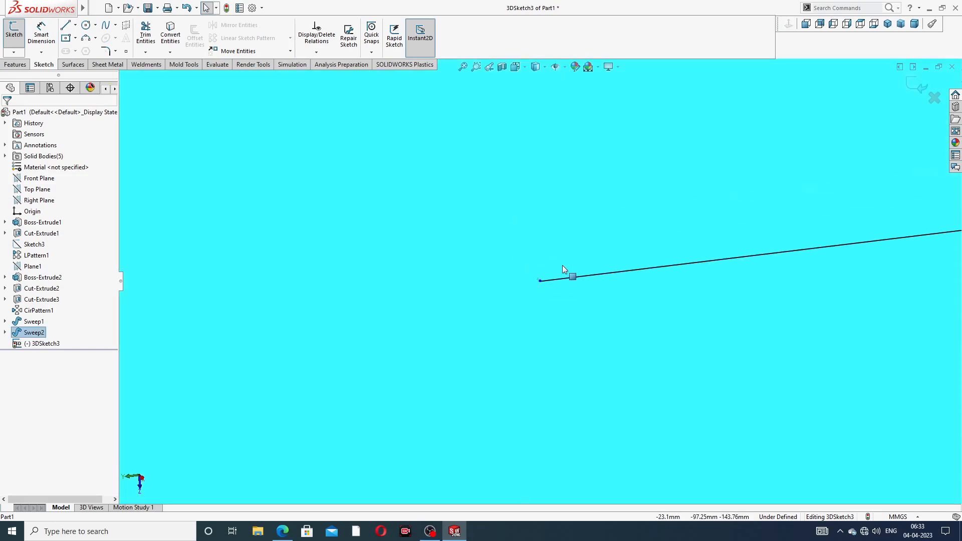
pyautogui.scroll(12, 562, 266)
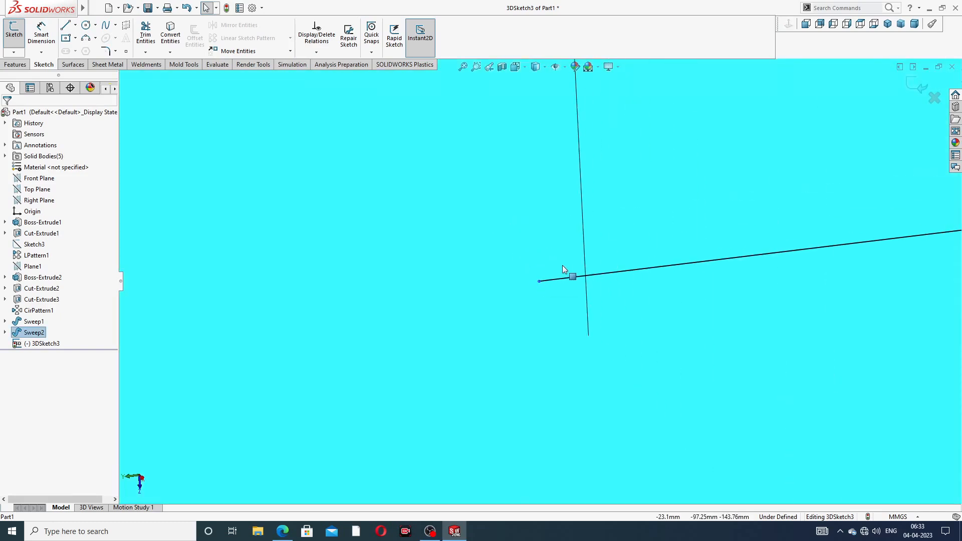
pyautogui.scroll(15, 562, 266)
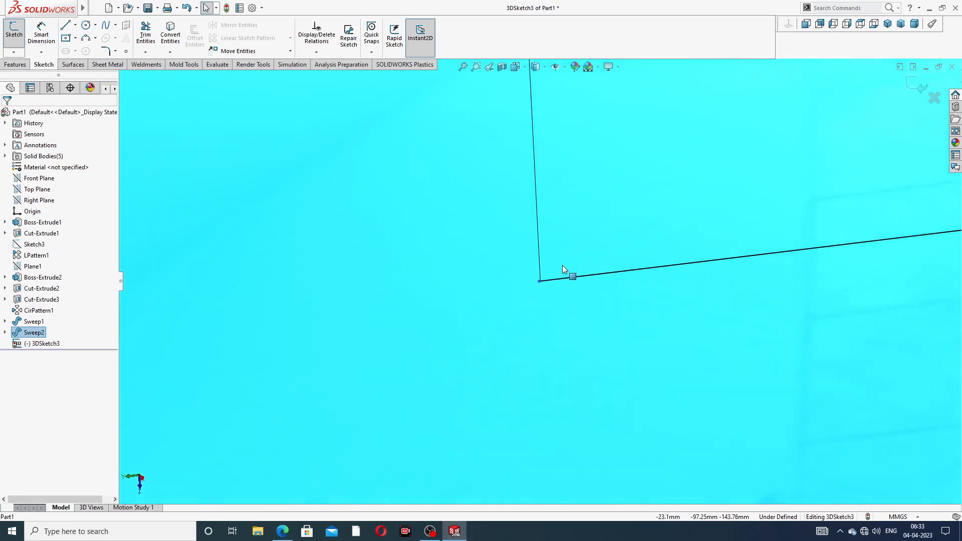
pyautogui.scroll(15, 562, 265)
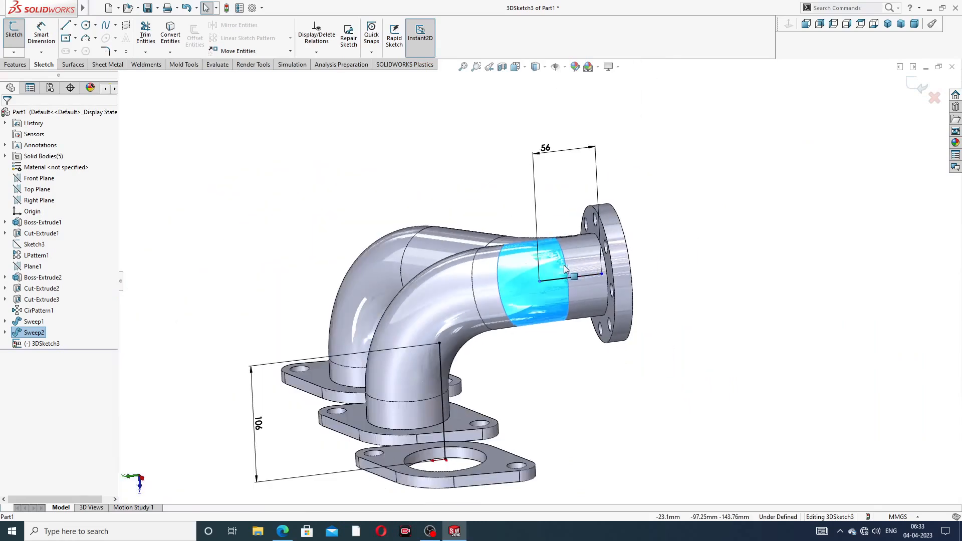
pyautogui.scroll(4, 554, 283)
pyautogui.scroll(-5, 510, 321)
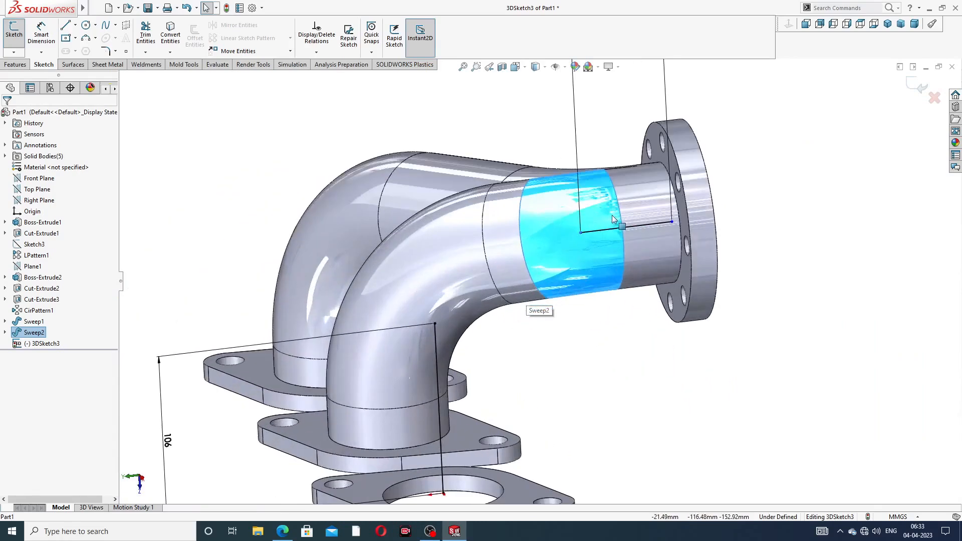
# - Nudge the 56 mm line's inner endpoint left, then delete the line and its dimension
pyautogui.click(594, 232)
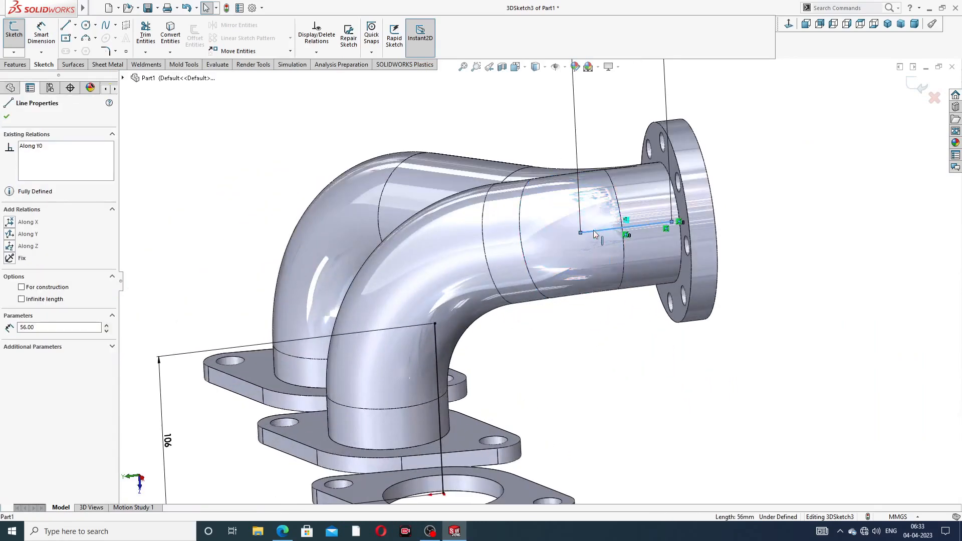
pyautogui.click(799, 201)
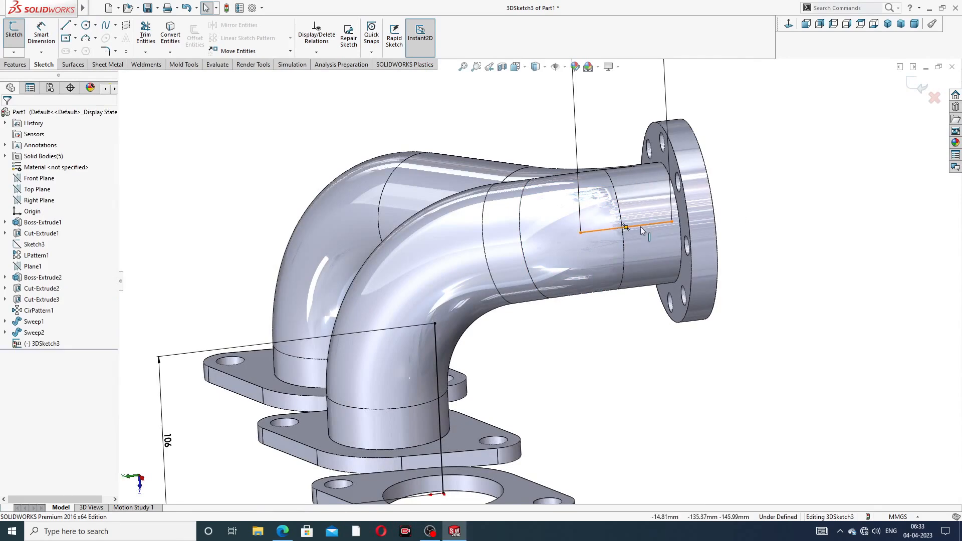
pyautogui.click(592, 232)
pyautogui.moveTo(598, 231); pyautogui.dragTo(583, 234)
pyautogui.click(780, 203)
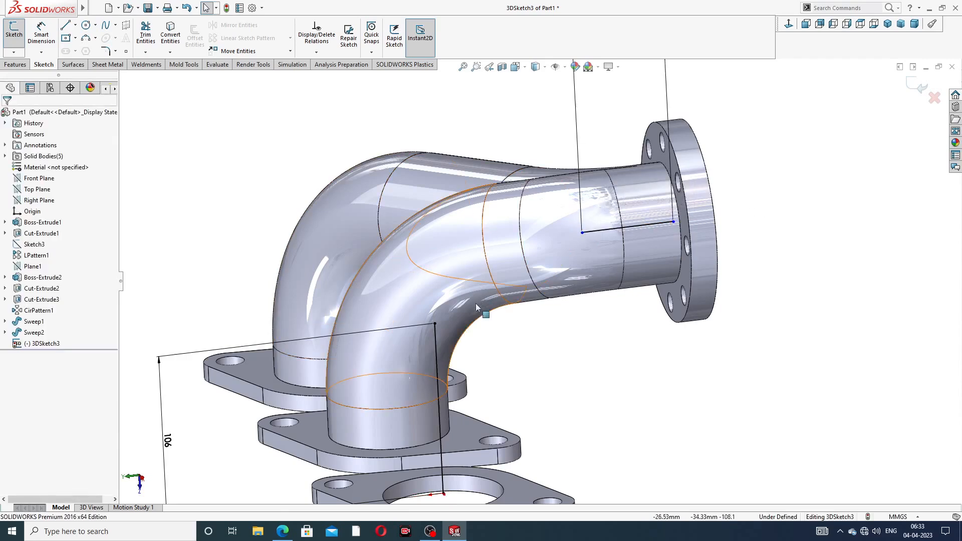
pyautogui.click(603, 230)
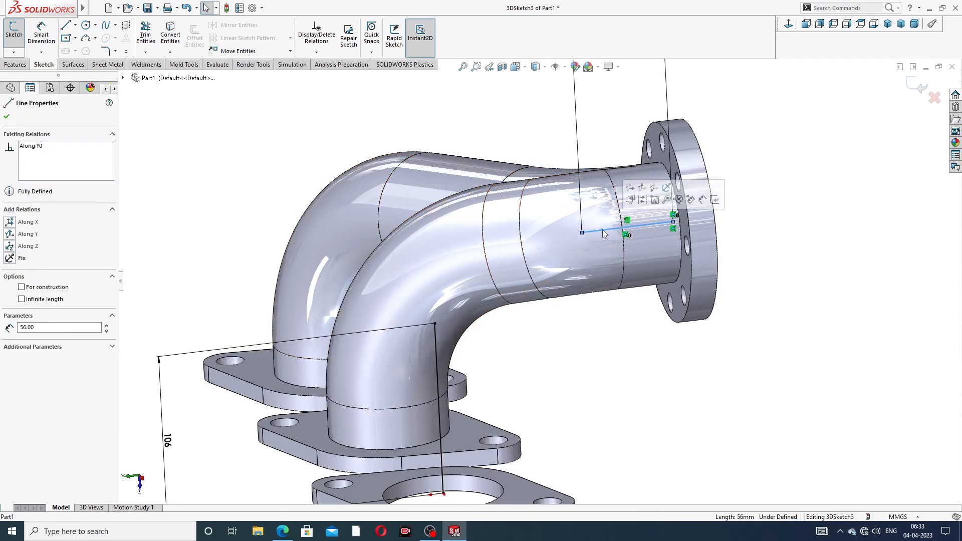
pyautogui.press('Delete')
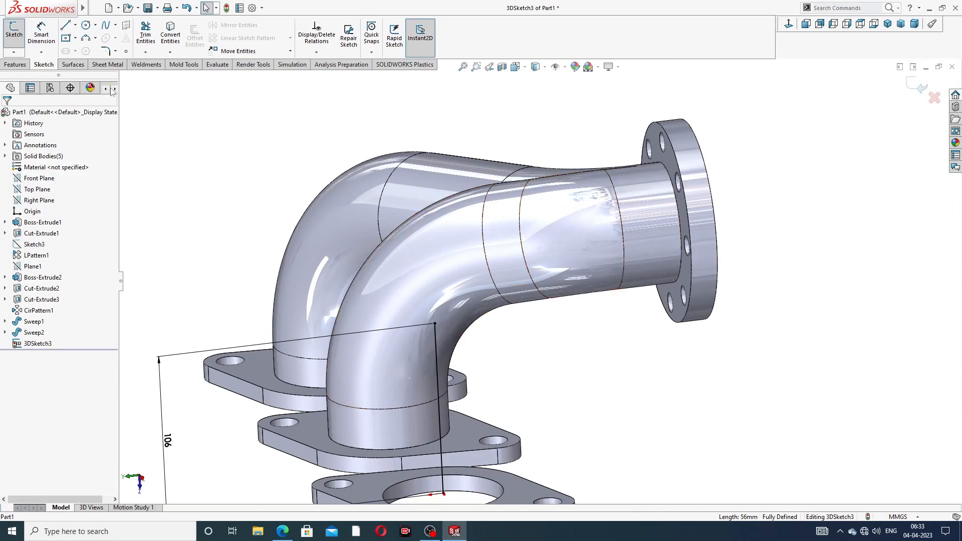
# - Draw a short line from the outlet pipe's centre toward the elbow
pyautogui.click(66, 24)
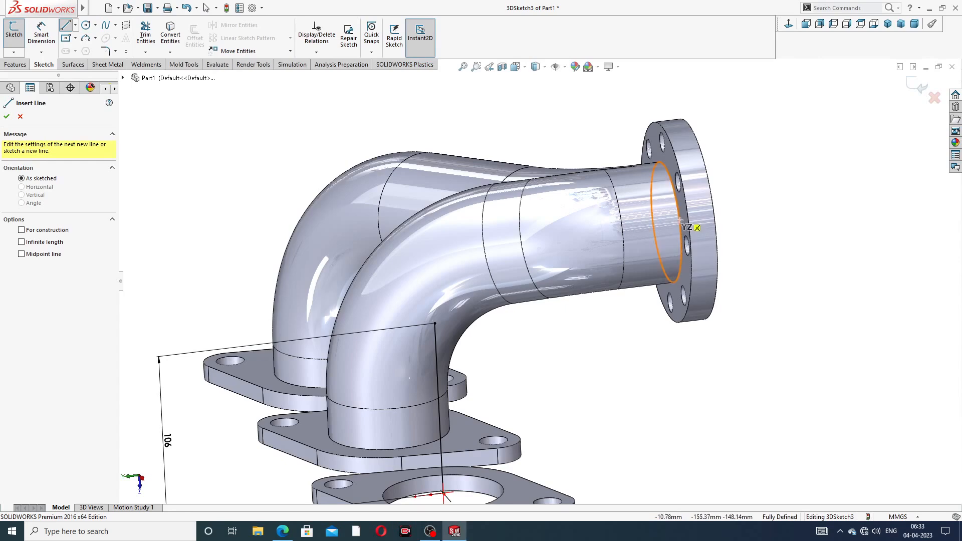
pyautogui.moveTo(681, 227); pyautogui.dragTo(715, 217, button='middle')
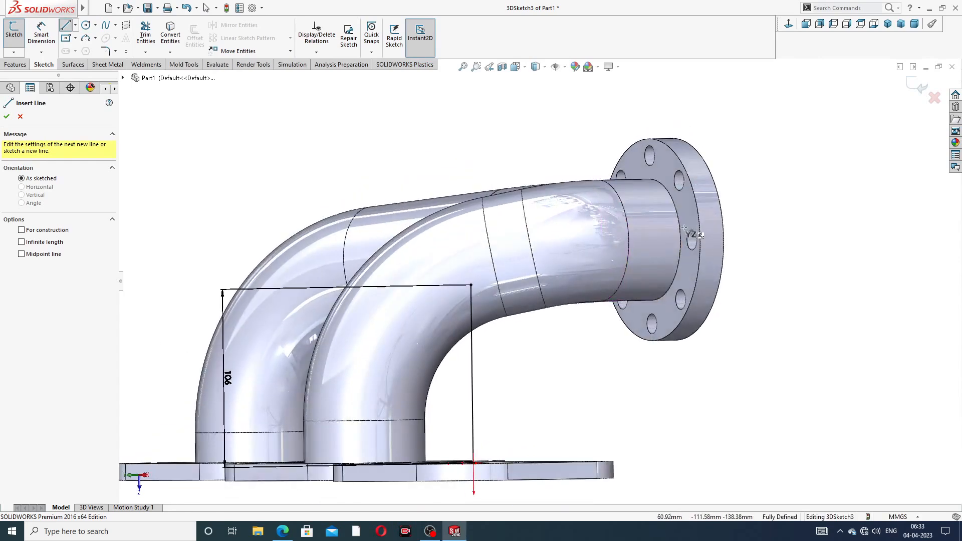
pyautogui.click(651, 240)
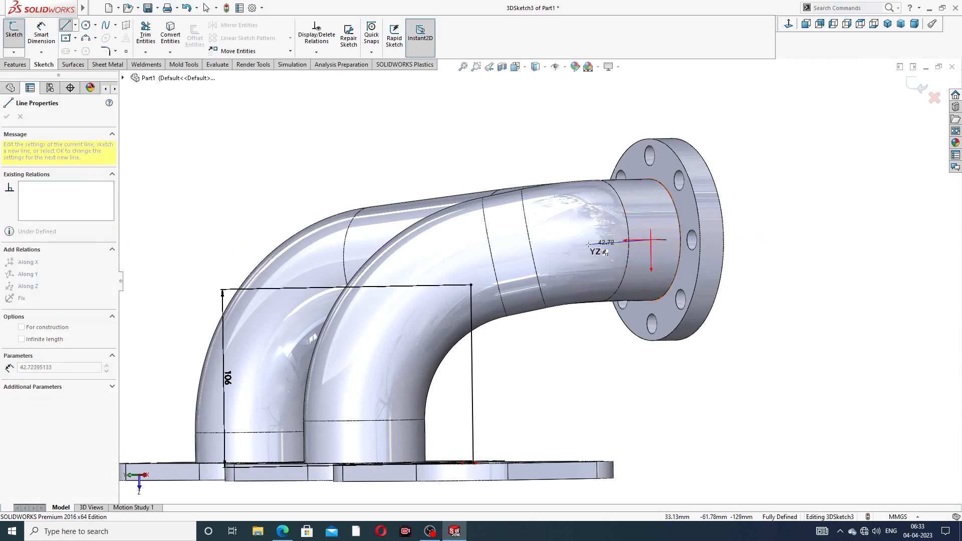
pyautogui.click(589, 241)
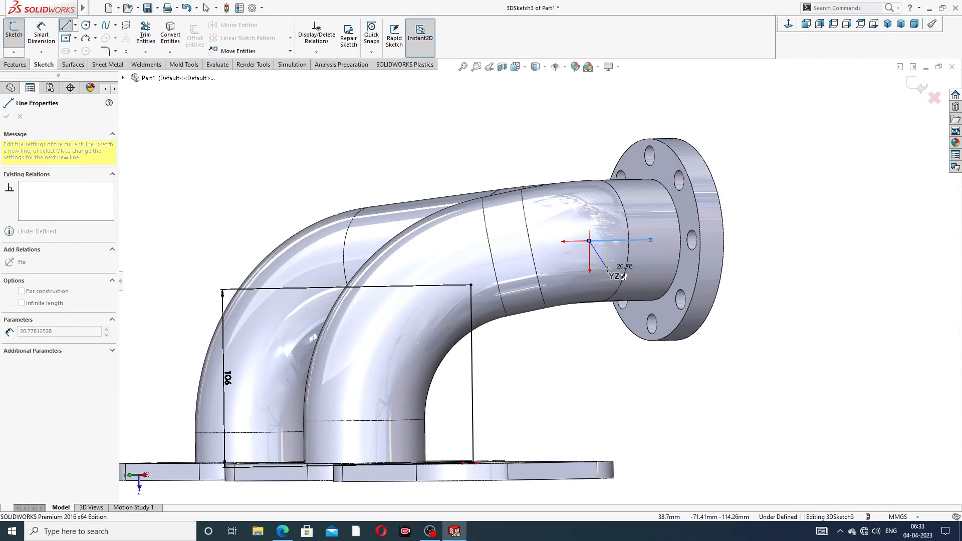
pyautogui.rightClick(624, 277)
pyautogui.click(630, 275)
# - Draw an angled line from the vertical line's top to the short line's end
pyautogui.moveTo(612, 286); pyautogui.dragTo(591, 330, button='middle')
pyautogui.click(66, 26)
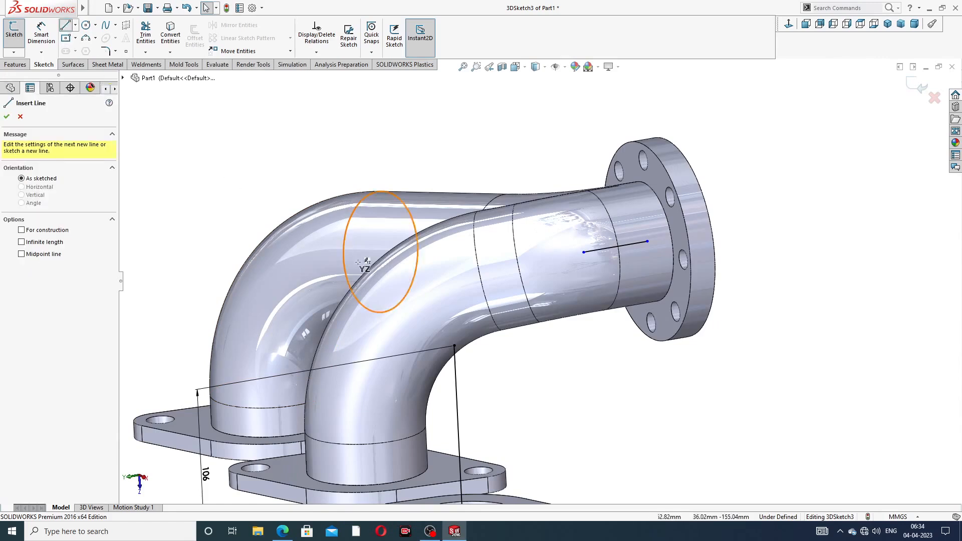
pyautogui.click(455, 346)
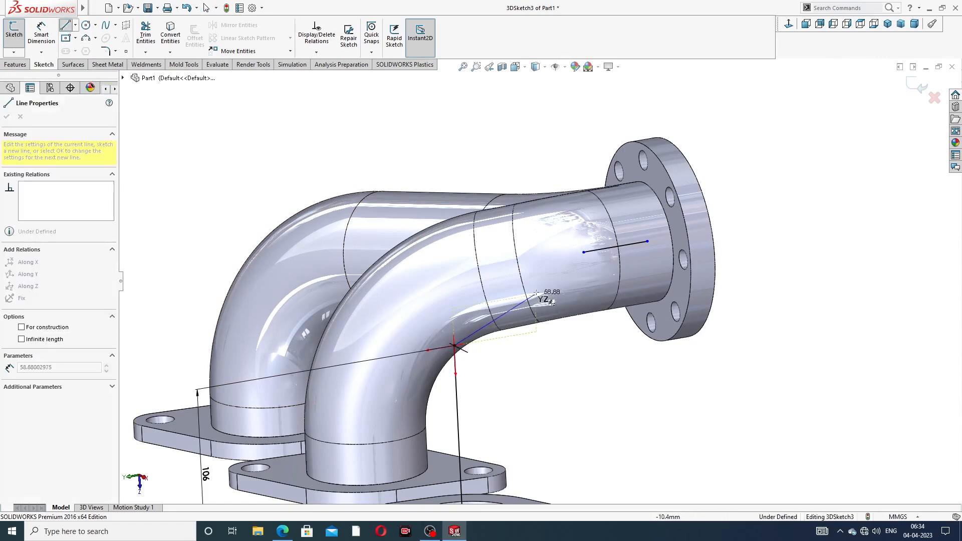
pyautogui.click(584, 252)
pyautogui.rightClick(746, 136)
pyautogui.click(764, 177)
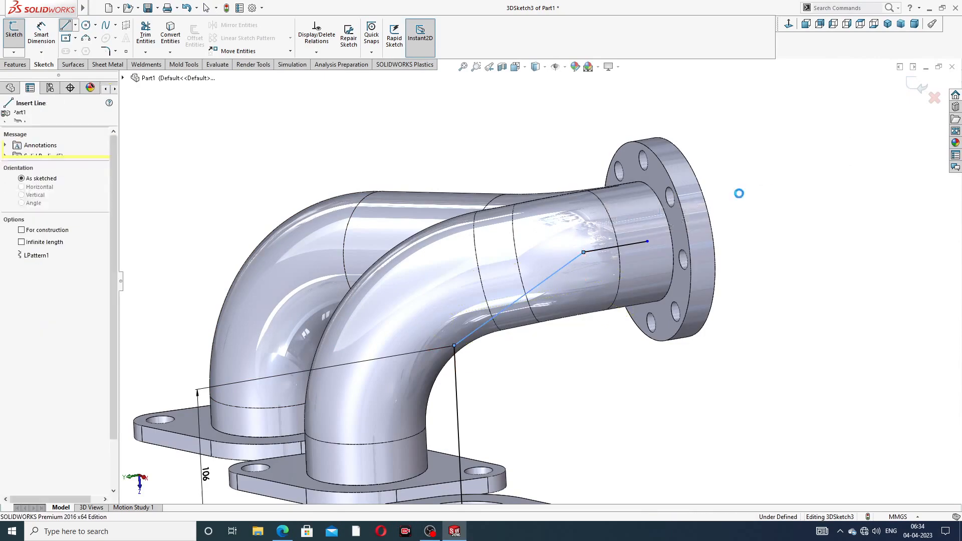
pyautogui.scroll(-10, 581, 251)
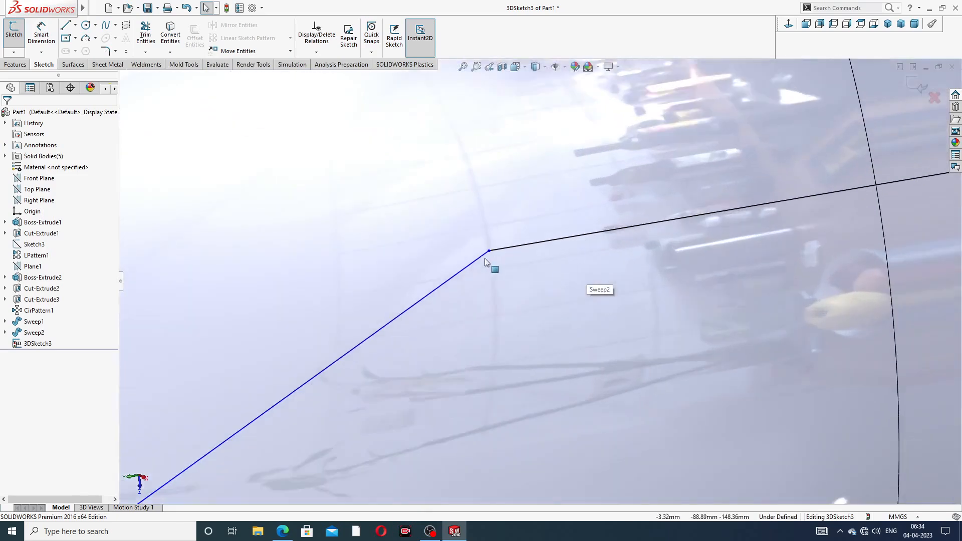
# - Dimension the short outlet line to 56 mm
pyautogui.scroll(10, 489, 253)
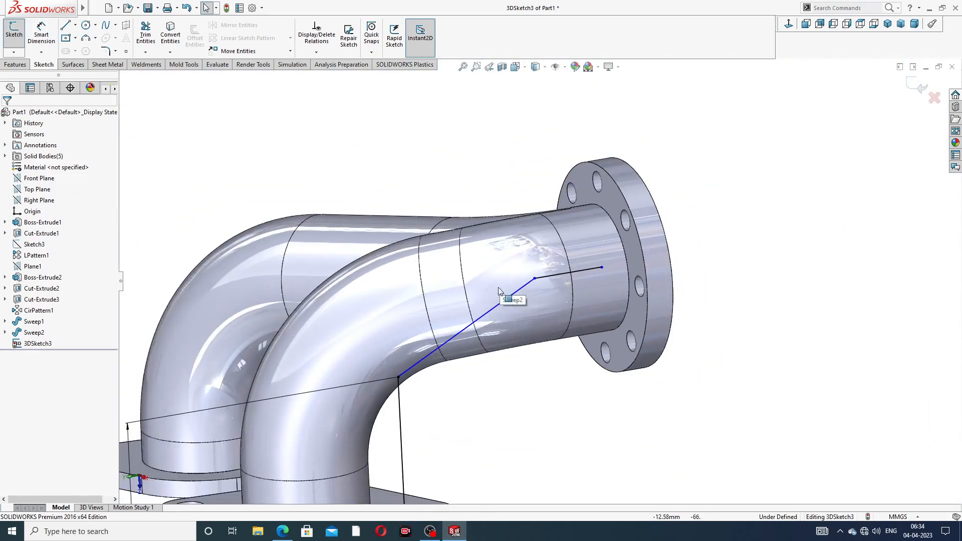
pyautogui.click(41, 34)
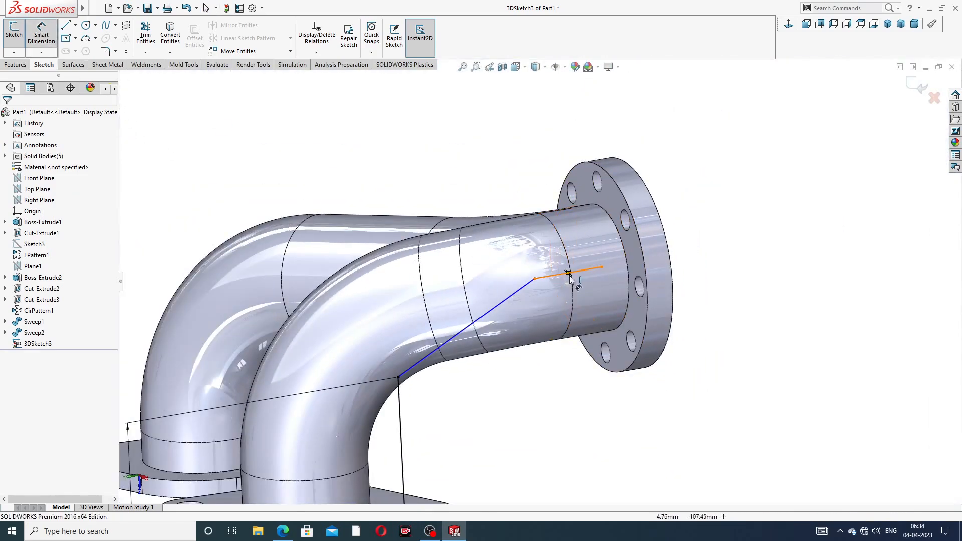
pyautogui.click(561, 280)
pyautogui.click(553, 155)
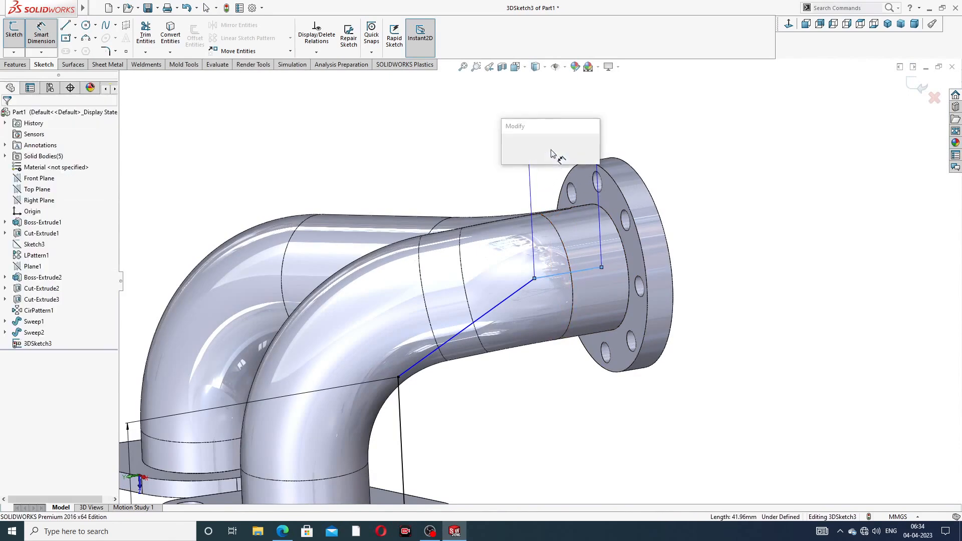
pyautogui.write('56')
pyautogui.press('Return')
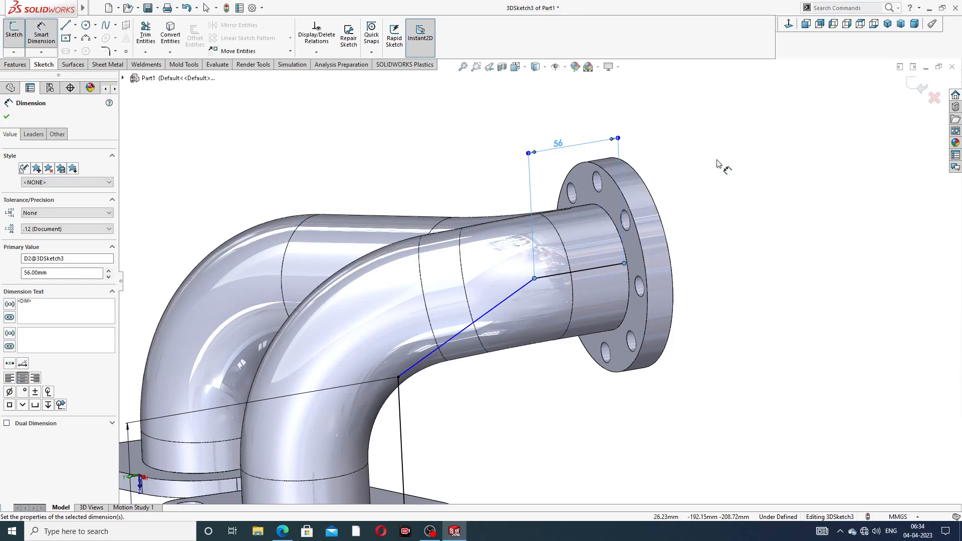
pyautogui.rightClick(688, 177)
pyautogui.click(701, 206)
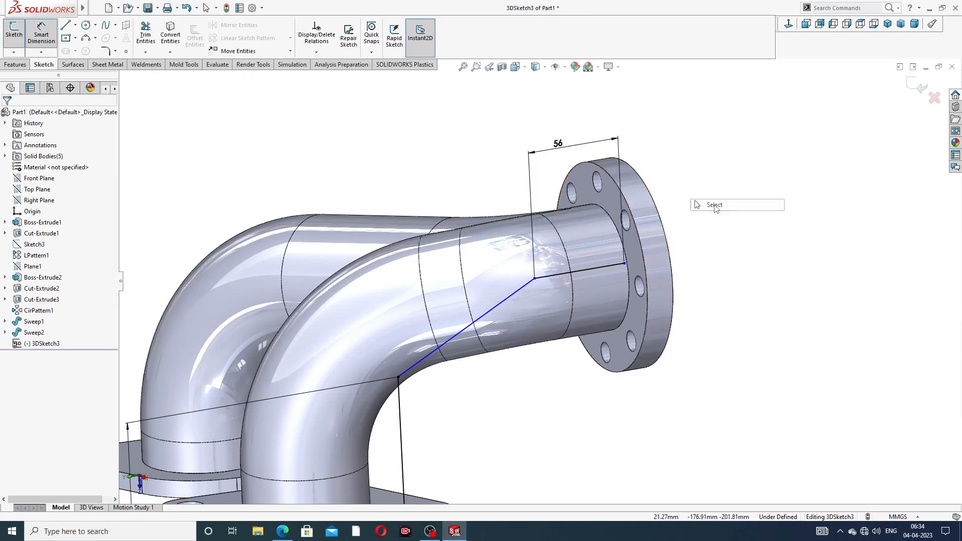
# - Snap the short line's flange-side endpoint onto the flange circle's plane, fully defining 3DSketch3
pyautogui.click(624, 265)
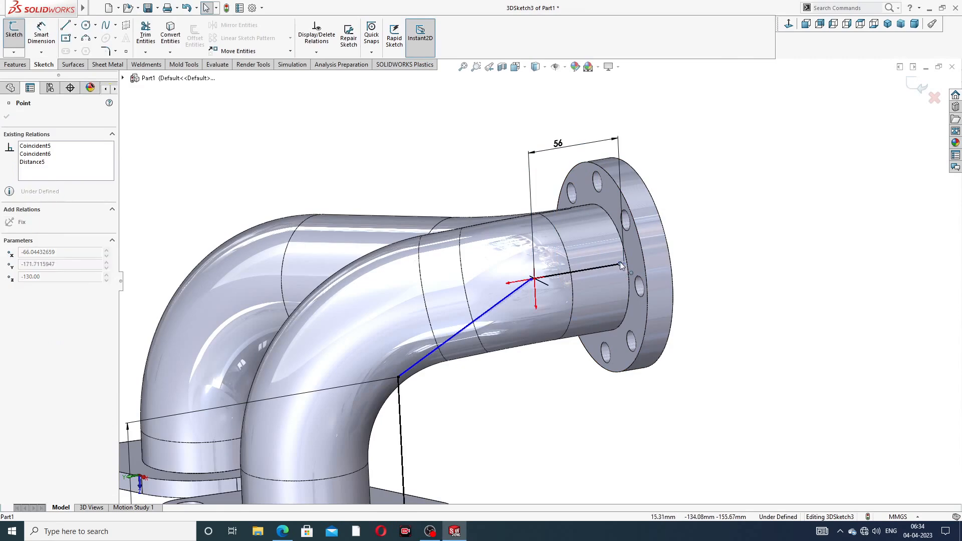
pyautogui.moveTo(627, 263); pyautogui.dragTo(602, 267)
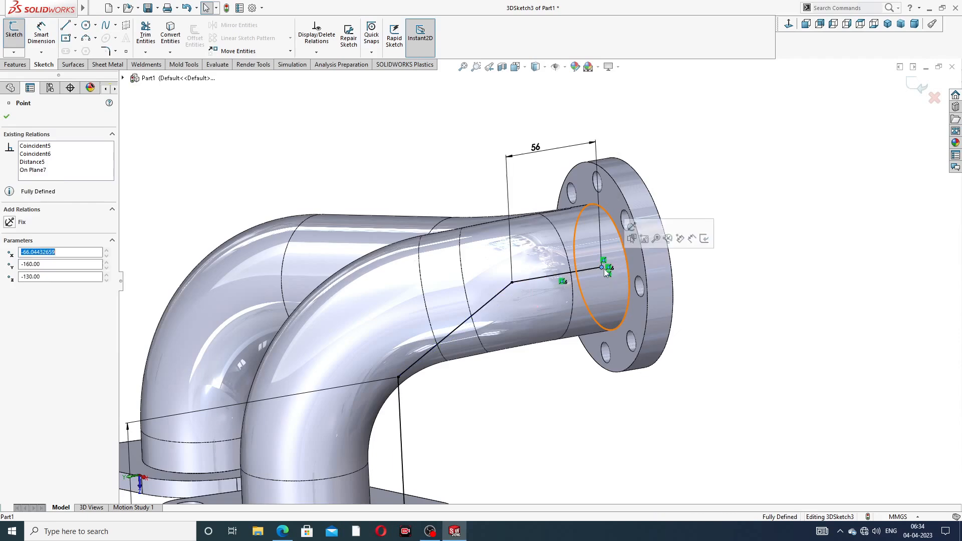
pyautogui.click(763, 243)
pyautogui.scroll(-3, 581, 299)
pyautogui.scroll(8, 581, 299)
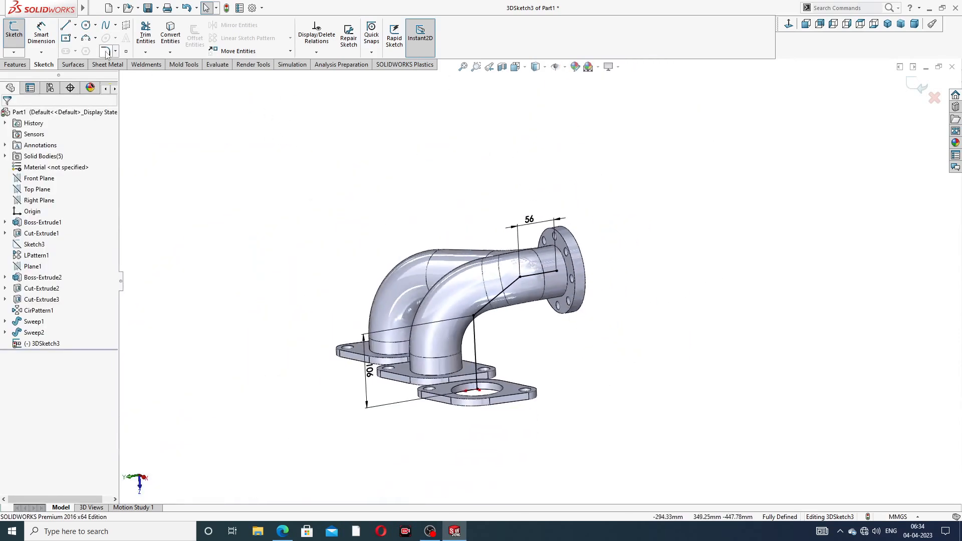
# - Round the upper path corner with a 68 mm sketch fillet
pyautogui.click(105, 51)
pyautogui.scroll(-2, 541, 351)
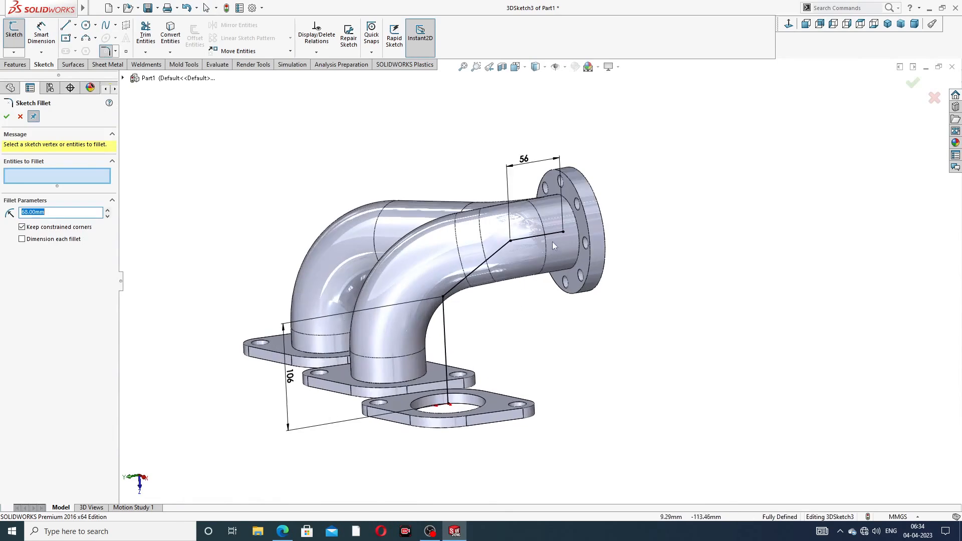
pyautogui.scroll(-3, 506, 231)
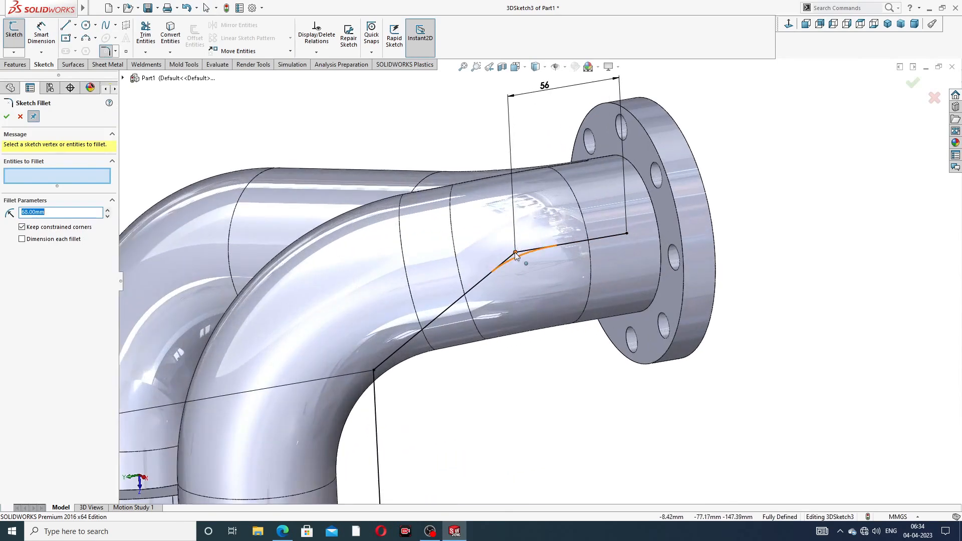
pyautogui.click(499, 256)
pyautogui.click(7, 118)
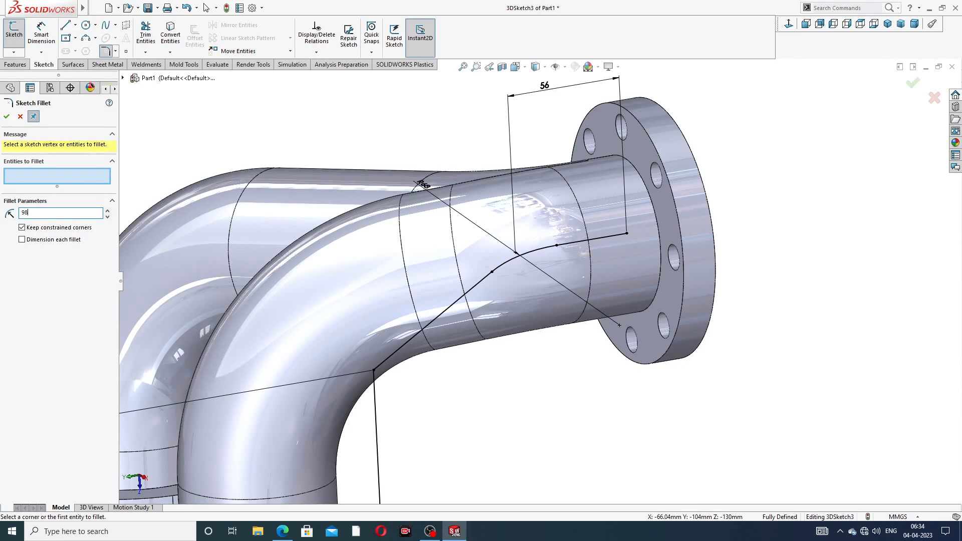
# - Round the lower path corner with a 98 mm sketch fillet
pyautogui.scroll(2, 413, 391)
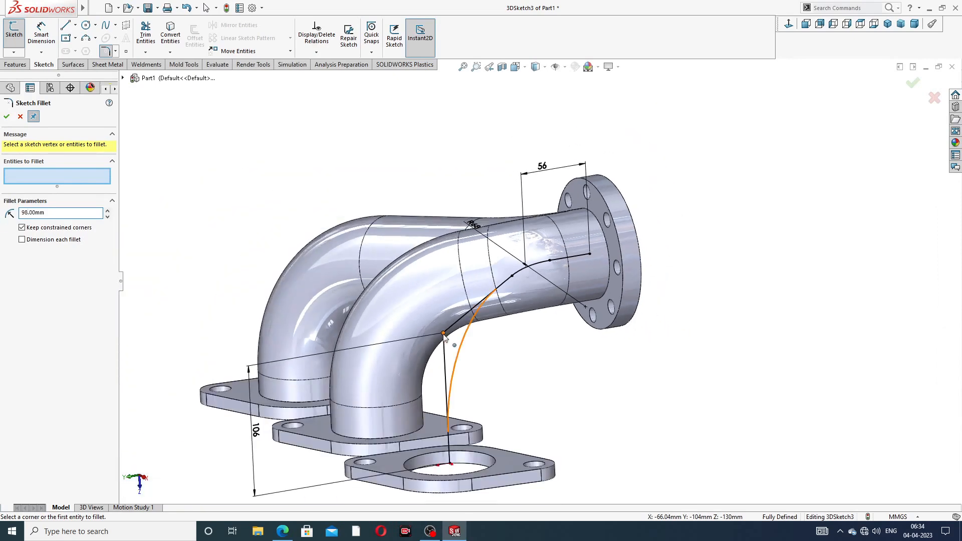
pyautogui.click(444, 335)
pyautogui.click(7, 117)
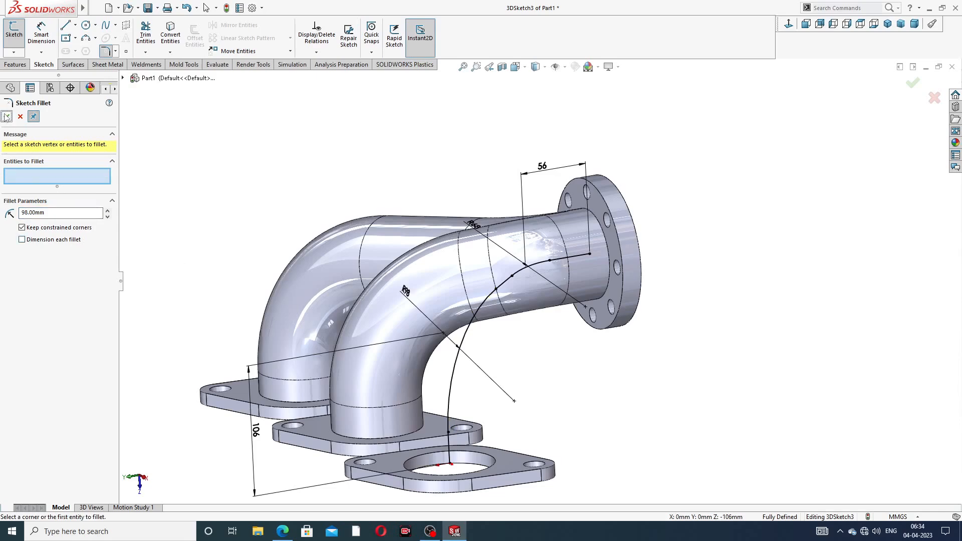
pyautogui.click(7, 117)
# - Exit 3DSketch3 and select the outlet flange's front face
pyautogui.scroll(3, 559, 311)
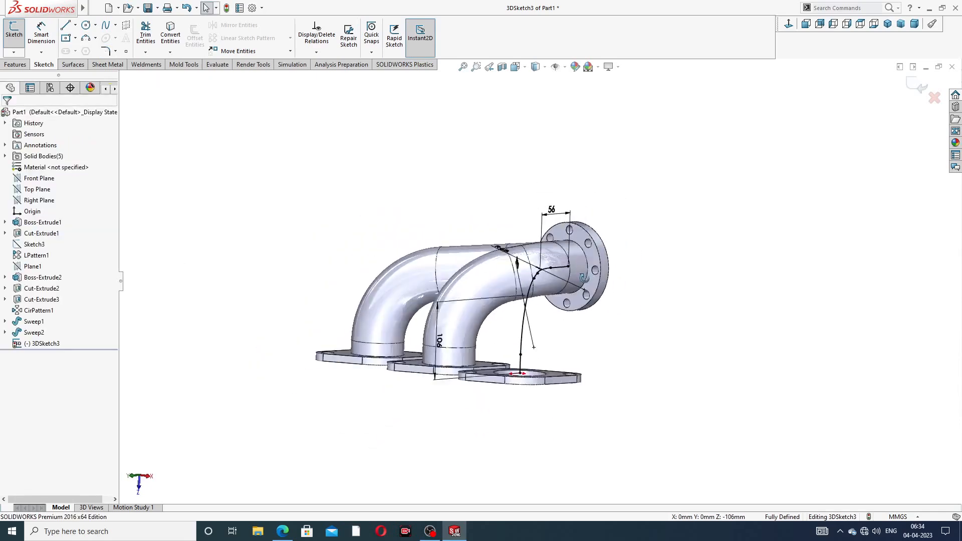
pyautogui.moveTo(505, 277); pyautogui.dragTo(557, 334, button='middle')
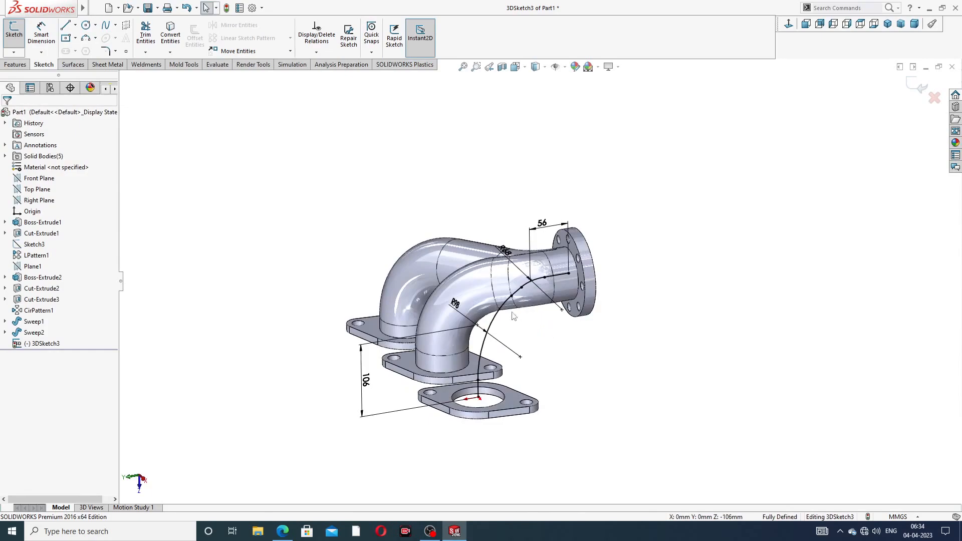
pyautogui.scroll(-3, 515, 315)
pyautogui.scroll(-4, 617, 276)
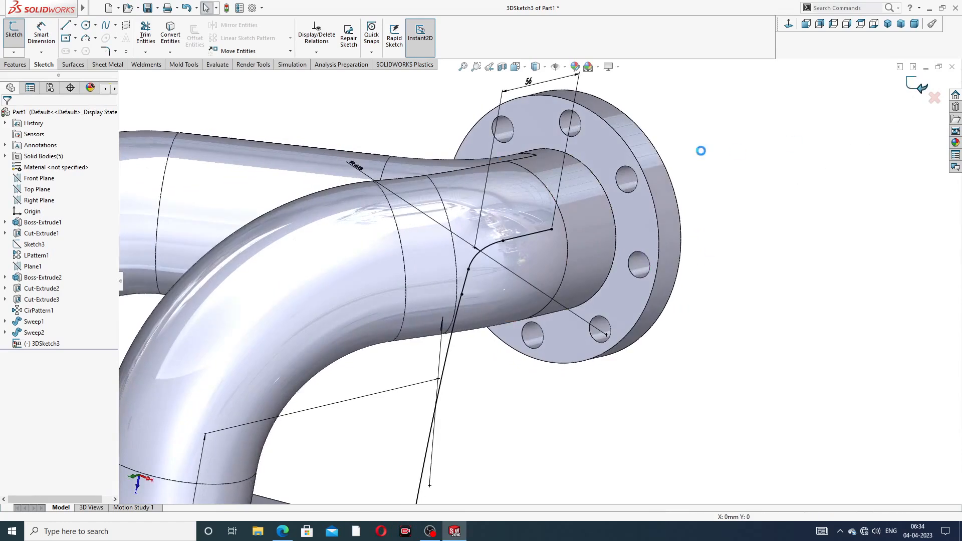
pyautogui.click(920, 86)
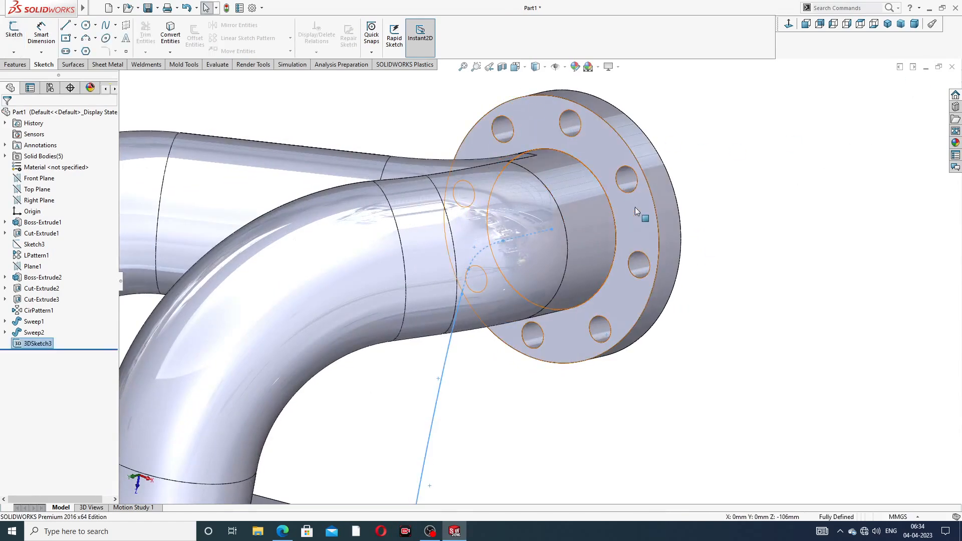
pyautogui.click(627, 220)
# - Convert the flange's inner bore edge into a 72 mm circle in Sketch9 and exit
pyautogui.click(676, 177)
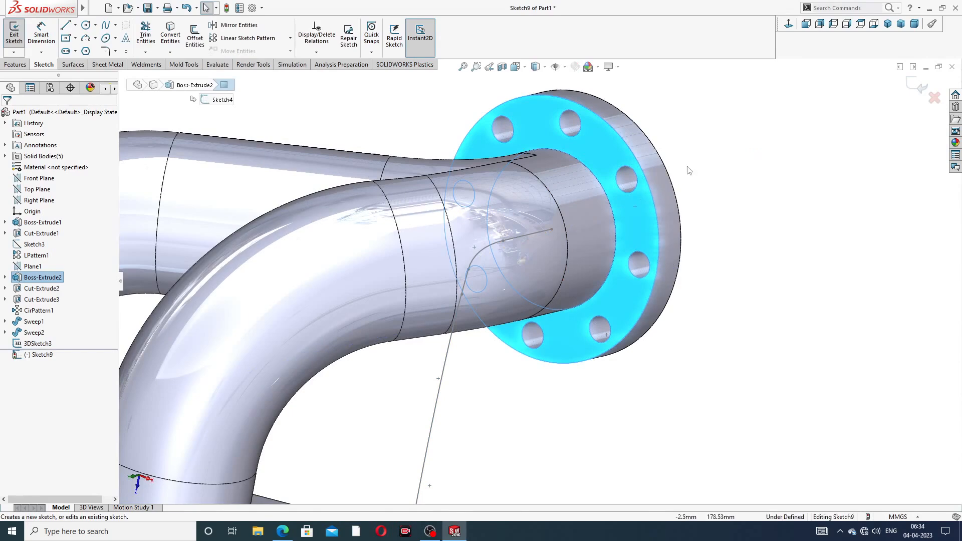
pyautogui.click(607, 198)
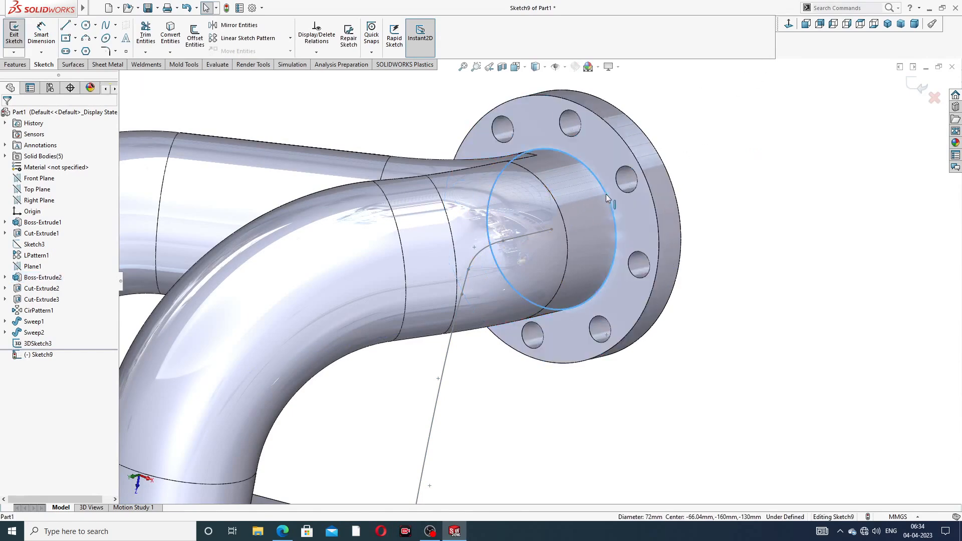
pyautogui.click(172, 41)
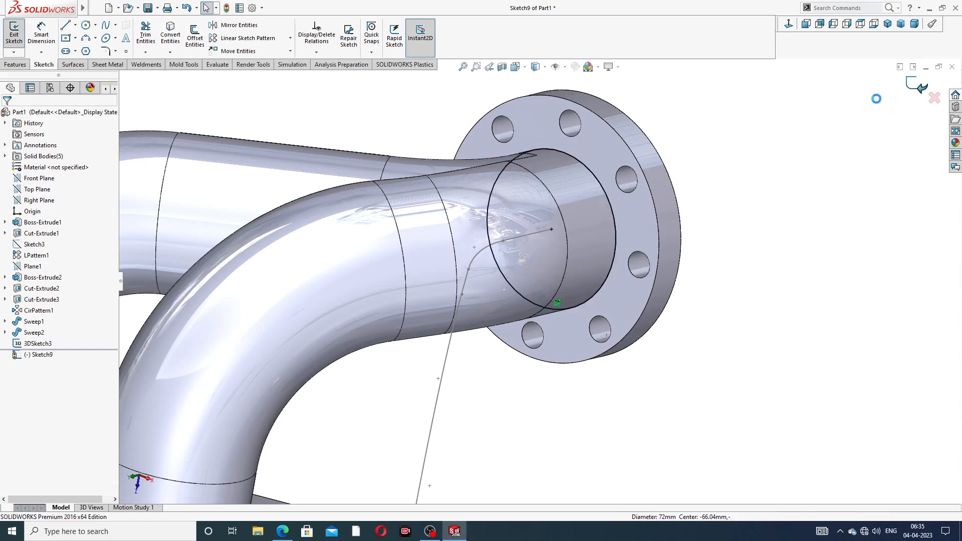
pyautogui.click(921, 88)
pyautogui.scroll(3, 591, 221)
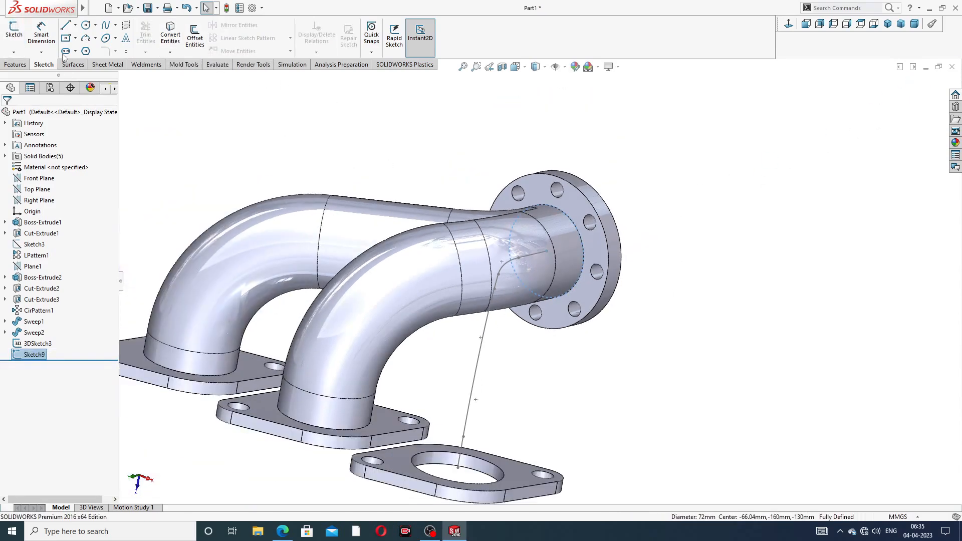
pyautogui.click(15, 65)
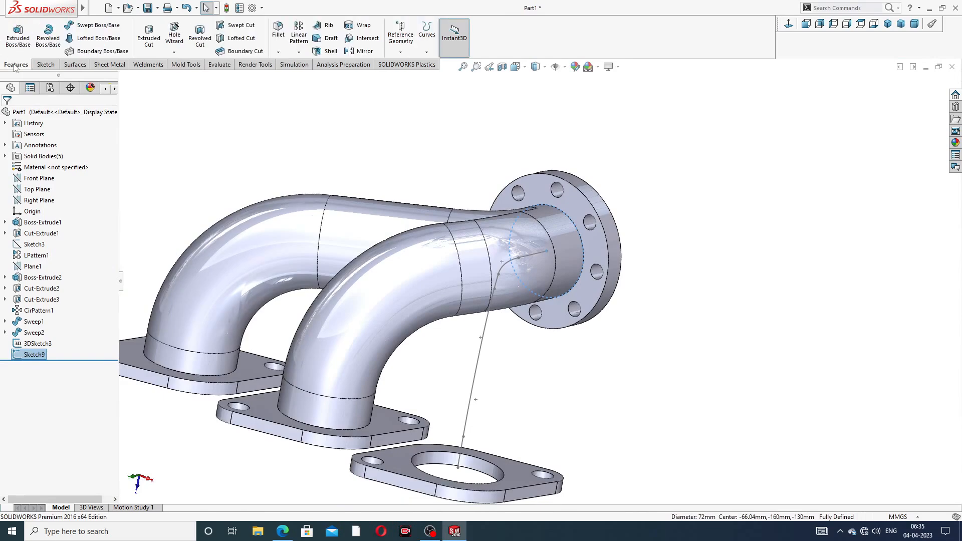
# - Sweep the Sketch9 circle along 3DSketch3 to create Sweep3, the third bent pipe
pyautogui.click(97, 25)
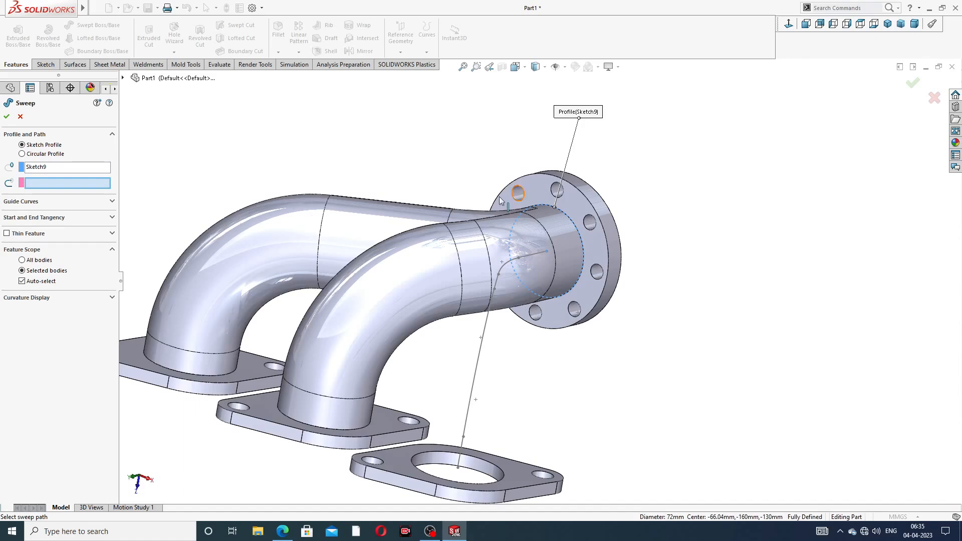
pyautogui.click(489, 326)
pyautogui.moveTo(527, 363); pyautogui.dragTo(490, 383, button='middle')
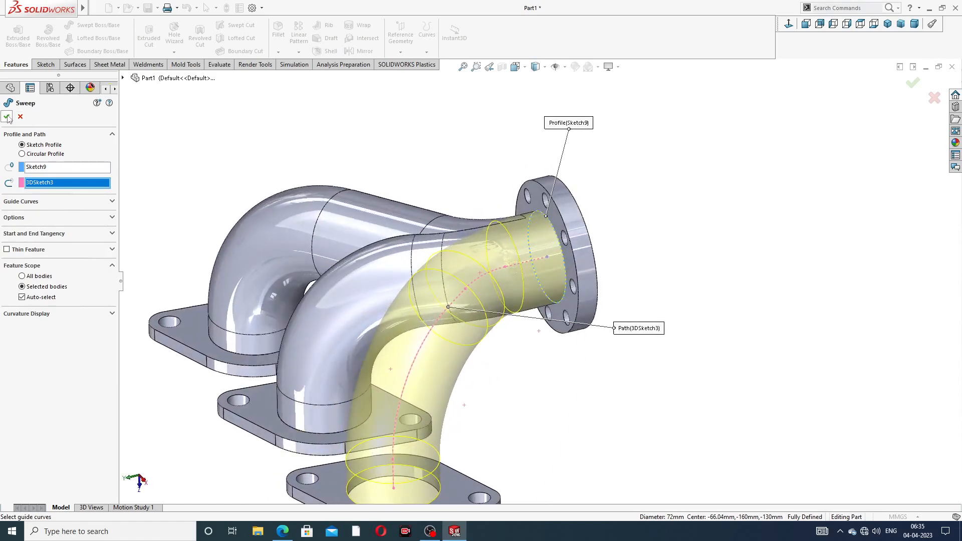
pyautogui.press('Return')
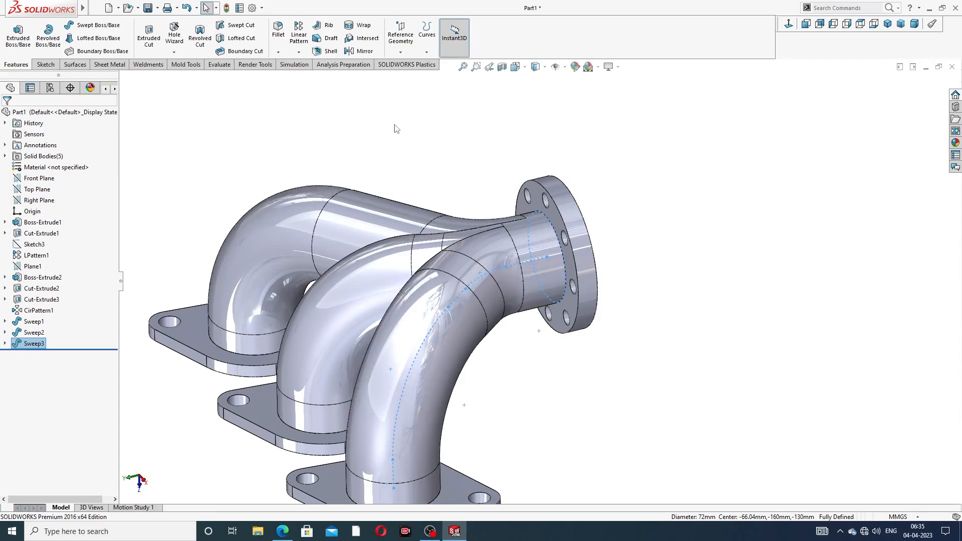
pyautogui.scroll(3, 498, 189)
pyautogui.moveTo(489, 211); pyautogui.dragTo(459, 296, button='middle')
pyautogui.scroll(-3, 415, 318)
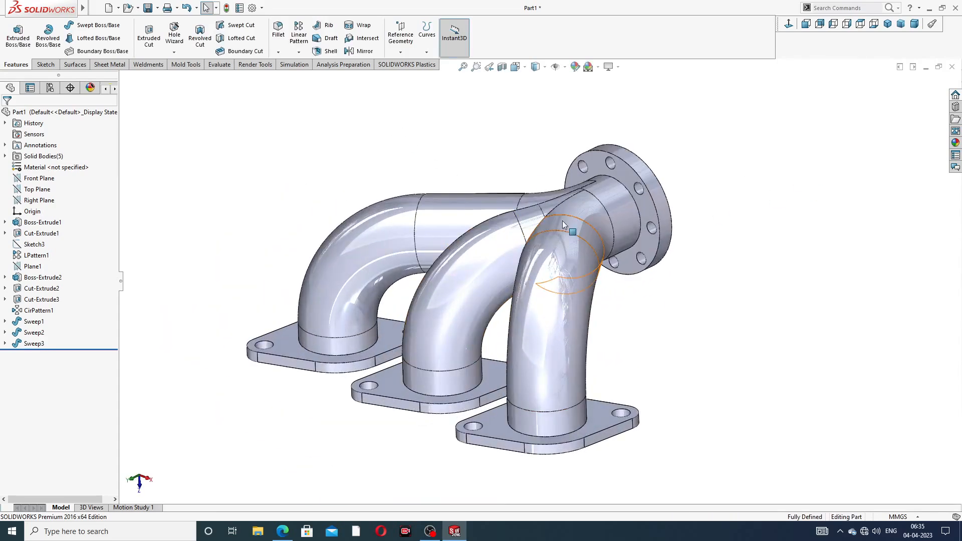
# - Apply chromium plate, then polished nickel, to the whole part
pyautogui.click(955, 143)
pyautogui.click(897, 95)
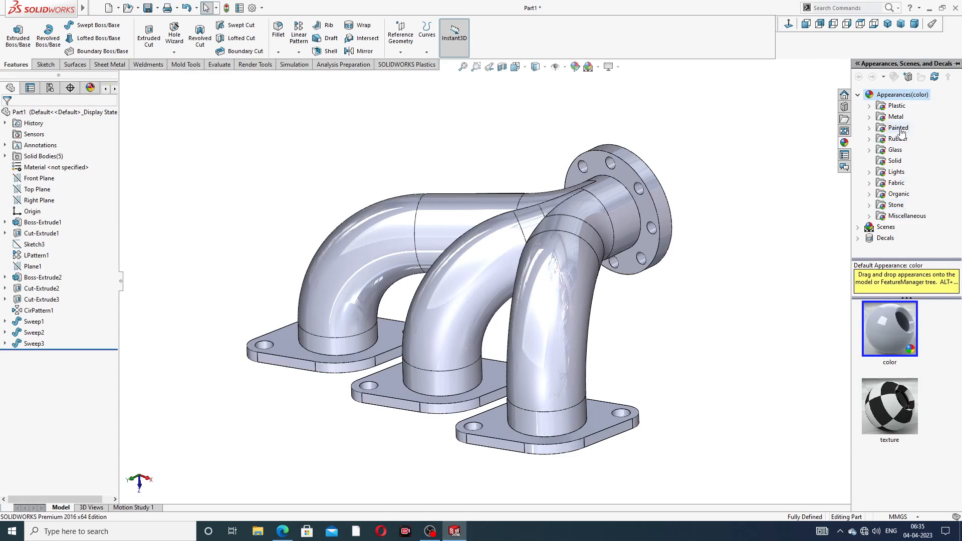
pyautogui.click(896, 117)
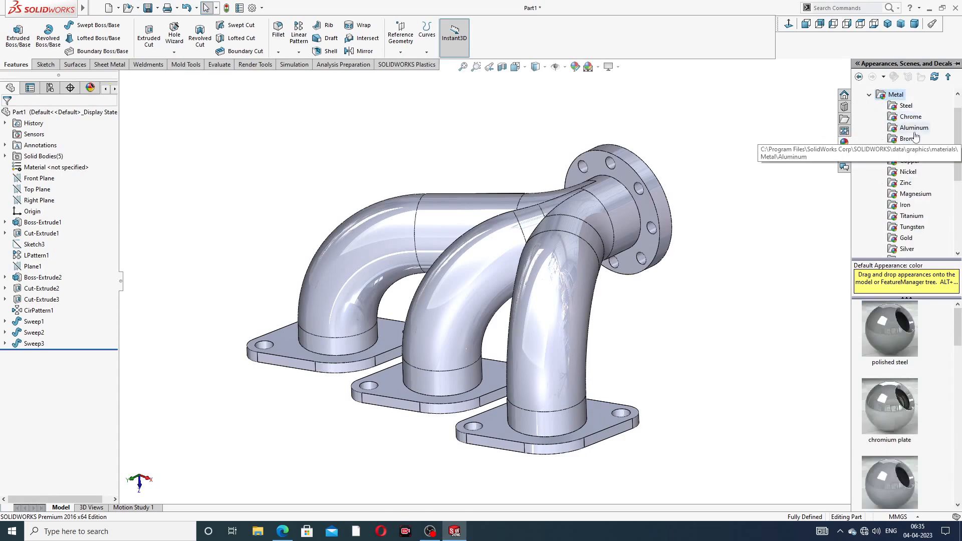
pyautogui.click(912, 120)
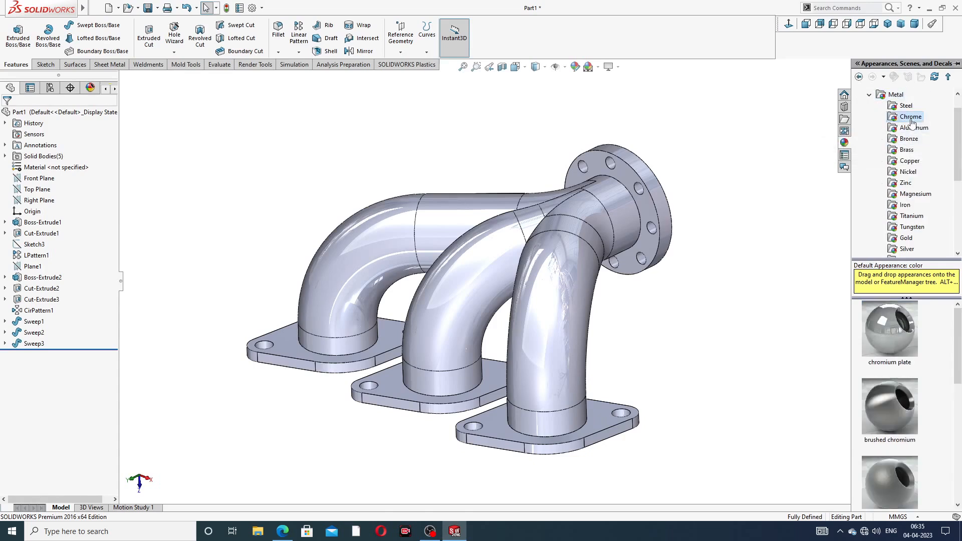
pyautogui.doubleClick(896, 328)
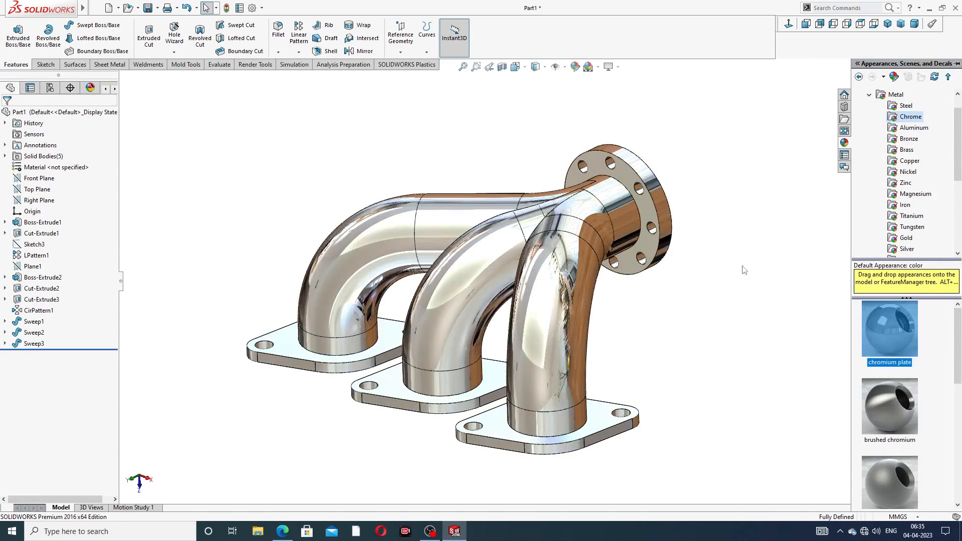
pyautogui.click(907, 172)
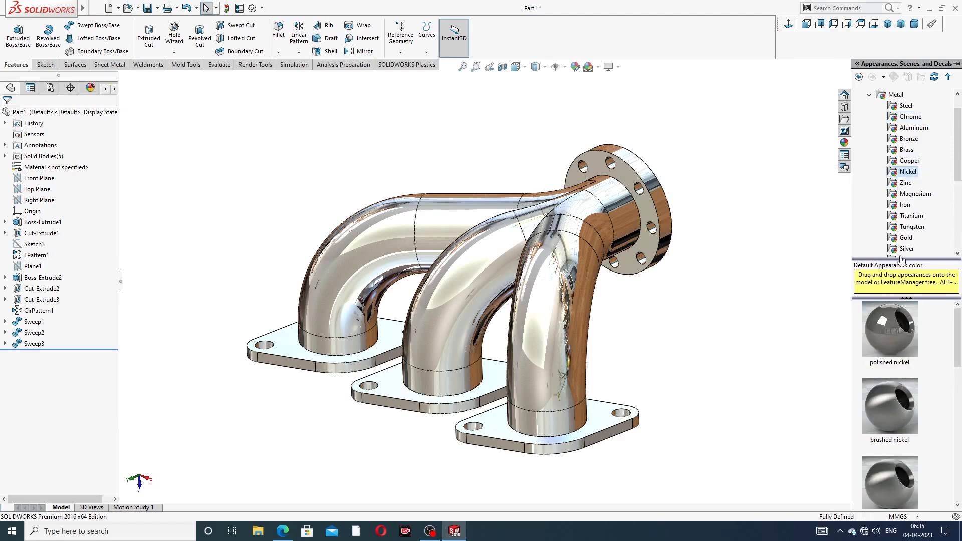
pyautogui.doubleClick(872, 322)
pyautogui.click(709, 311)
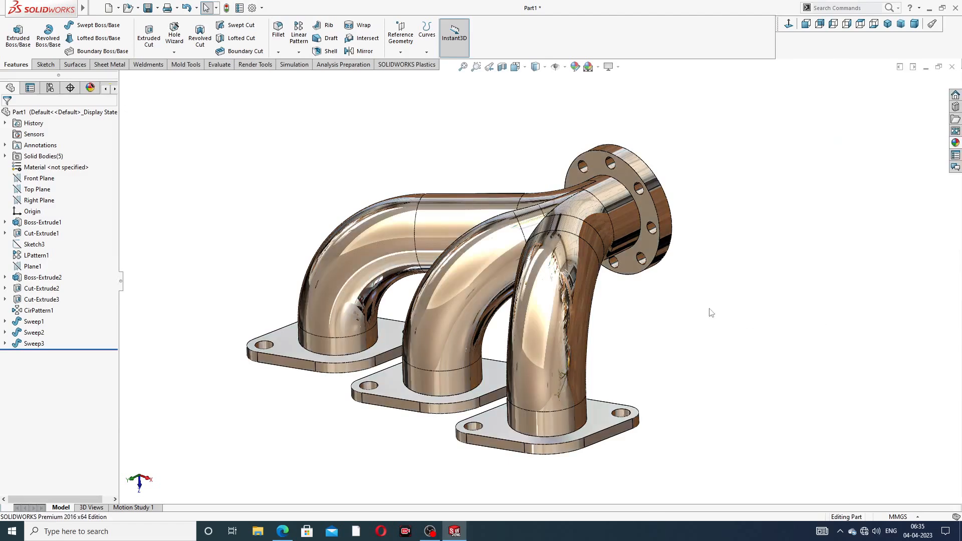
# - Orbit the polished manifold to view its underside and face the outlet flange
pyautogui.scroll(2, 540, 283)
pyautogui.scroll(-2, 486, 326)
pyautogui.scroll(-1, 488, 325)
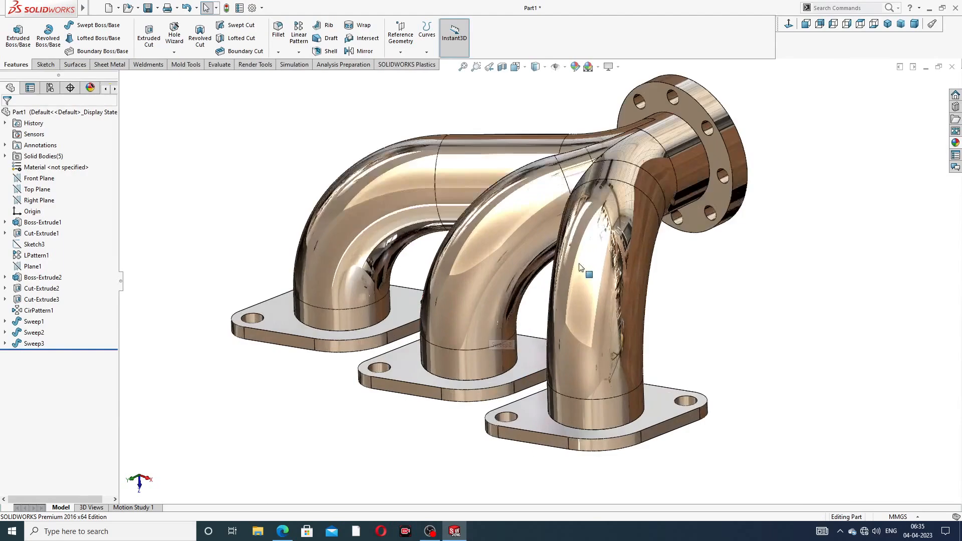
pyautogui.moveTo(580, 263)
pyautogui.mouseDown(button='middle')
pyautogui.moveTo(574, 190)
pyautogui.moveTo(590, 261)
pyautogui.mouseUp(button='middle')
pyautogui.scroll(3, 590, 266)
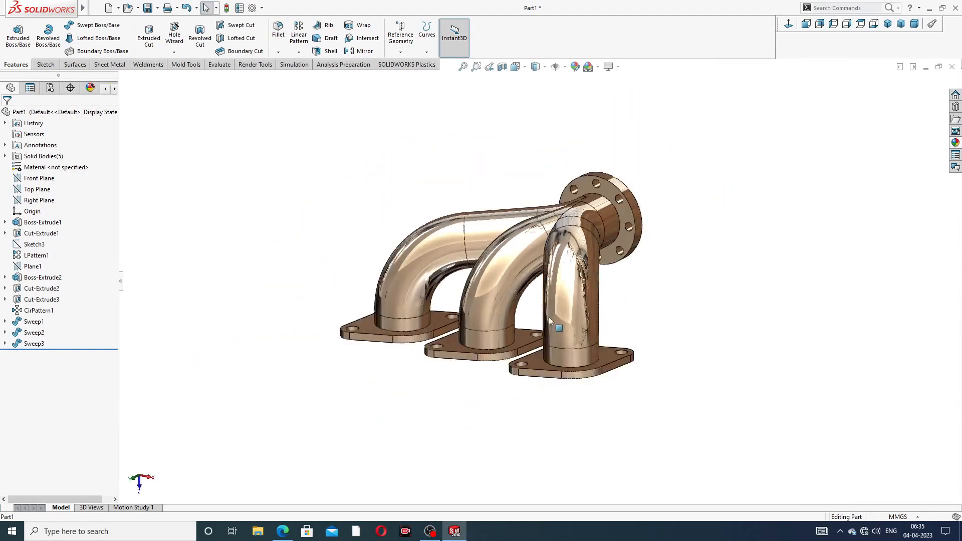
pyautogui.moveTo(556, 325); pyautogui.dragTo(562, 287, button='middle')
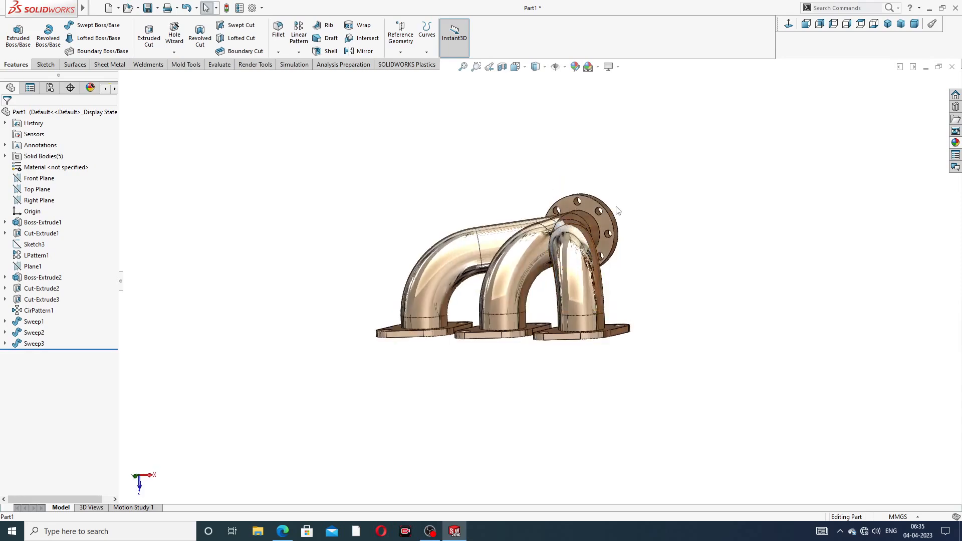
pyautogui.moveTo(617, 210); pyautogui.dragTo(442, 245, button='middle')
pyautogui.scroll(-1, 471, 249)
pyautogui.scroll(-1, 472, 249)
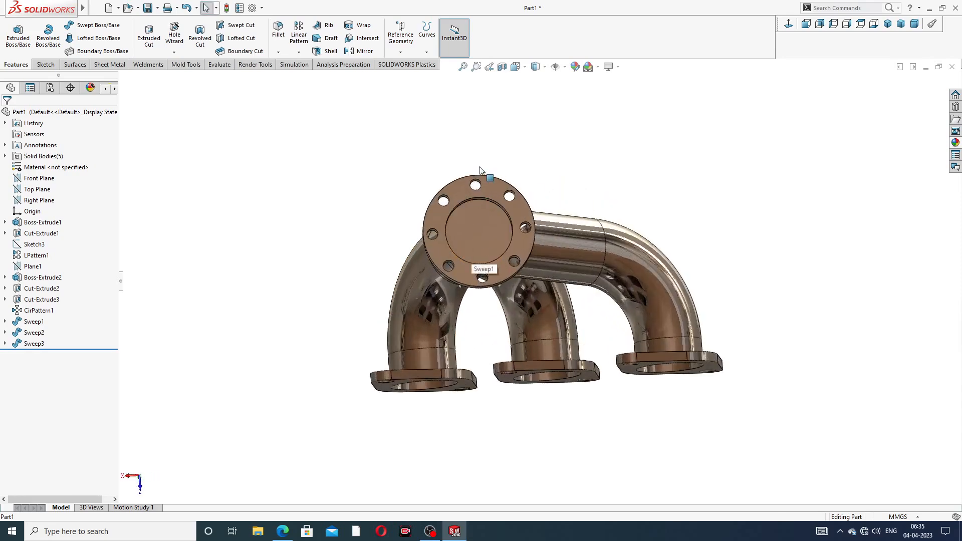
# - Shell the part with 1 mm walls, removing the outlet face and three bottom flange faces
pyautogui.click(330, 53)
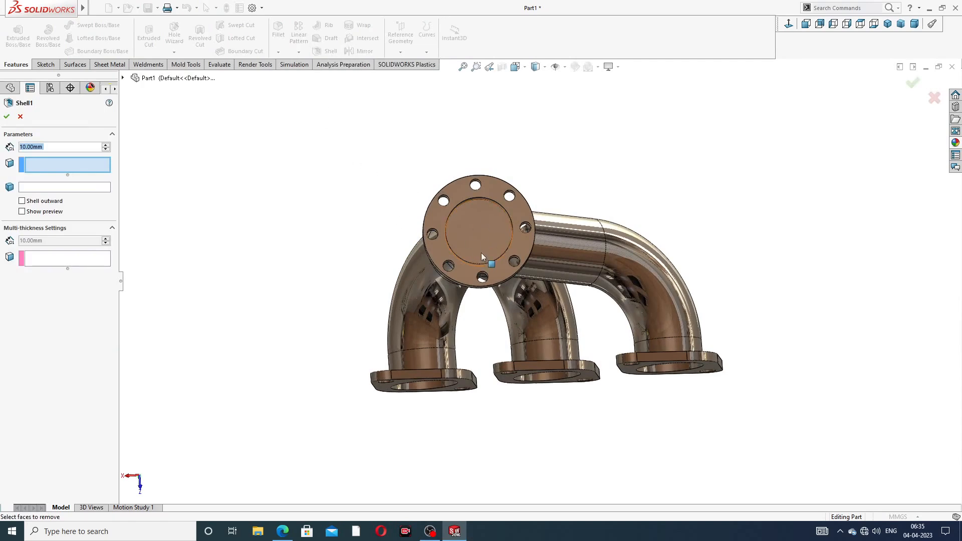
pyautogui.scroll(-1, 481, 250)
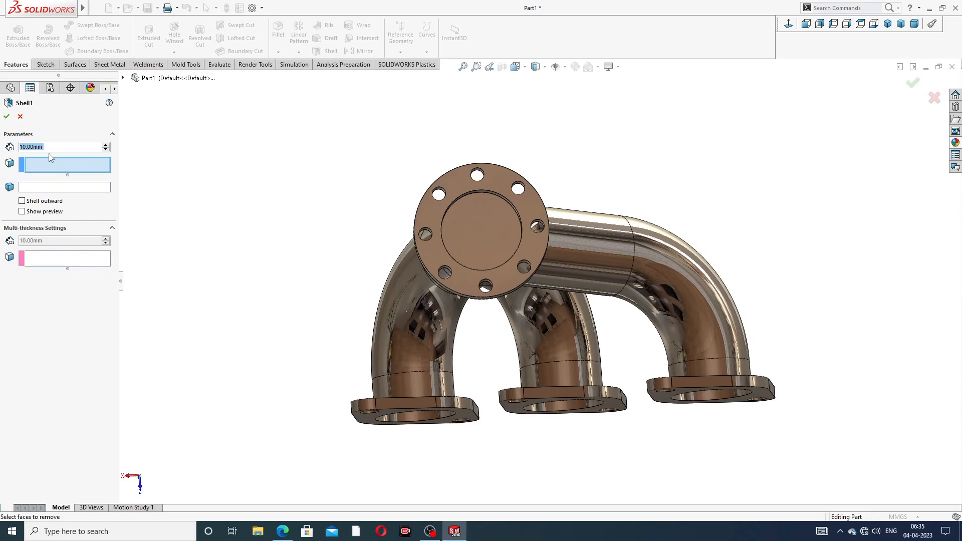
pyautogui.write('1')
pyautogui.press('Return')
pyautogui.click(476, 225)
pyautogui.moveTo(521, 285); pyautogui.dragTo(426, 413, button='middle')
pyautogui.click(425, 412)
pyautogui.click(585, 389)
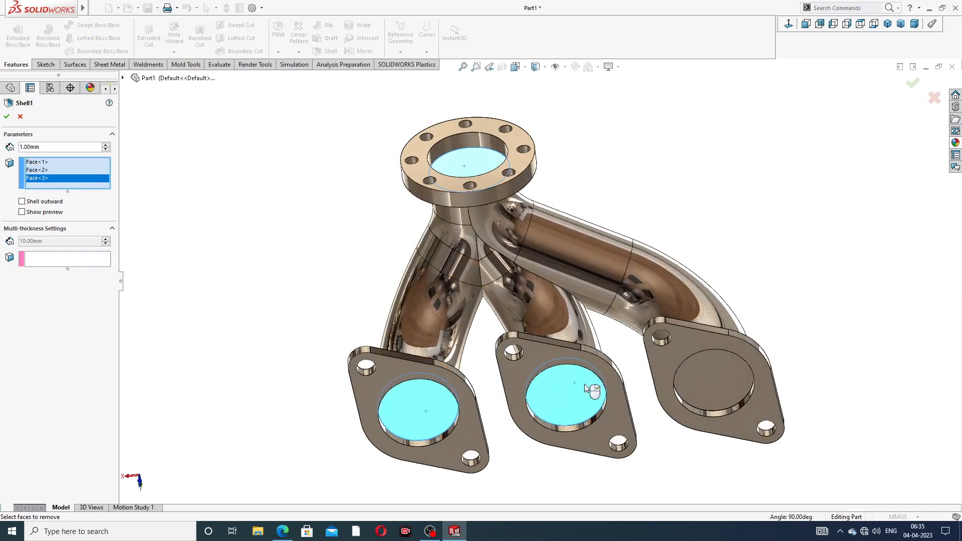
pyautogui.click(702, 376)
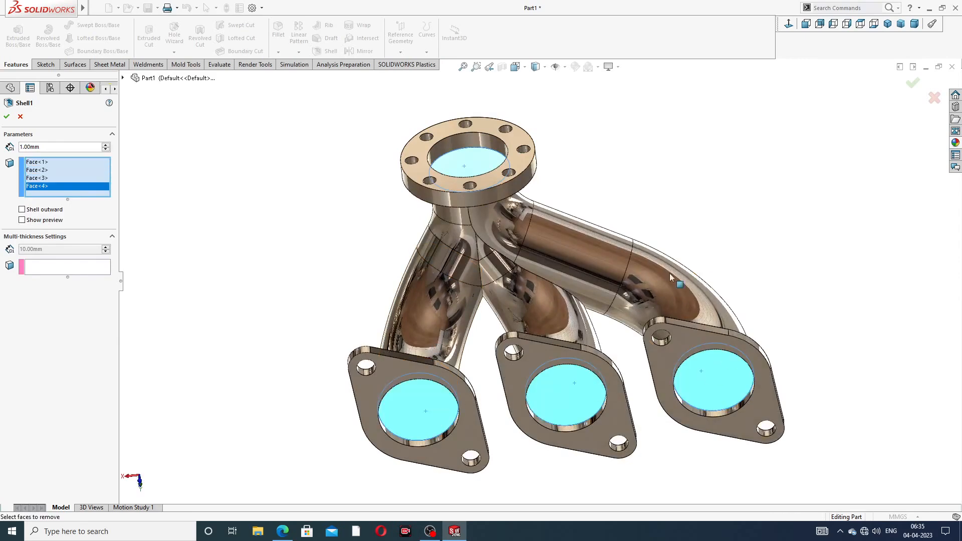
pyautogui.click(917, 86)
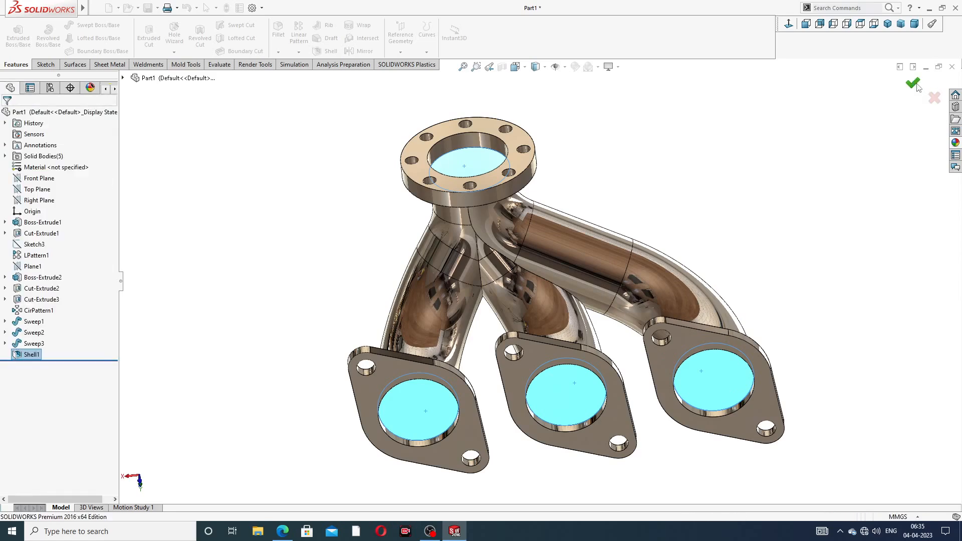
# - Orbit the shelled manifold to inspect the hollow pipes from the side and top-front
pyautogui.moveTo(567, 142); pyautogui.dragTo(568, 163, button='middle')
pyautogui.scroll(3, 532, 237)
pyautogui.moveTo(558, 237); pyautogui.dragTo(728, 292, button='middle')
pyautogui.moveTo(545, 249); pyautogui.dragTo(560, 318, button='middle')
pyautogui.scroll(-2, 560, 317)
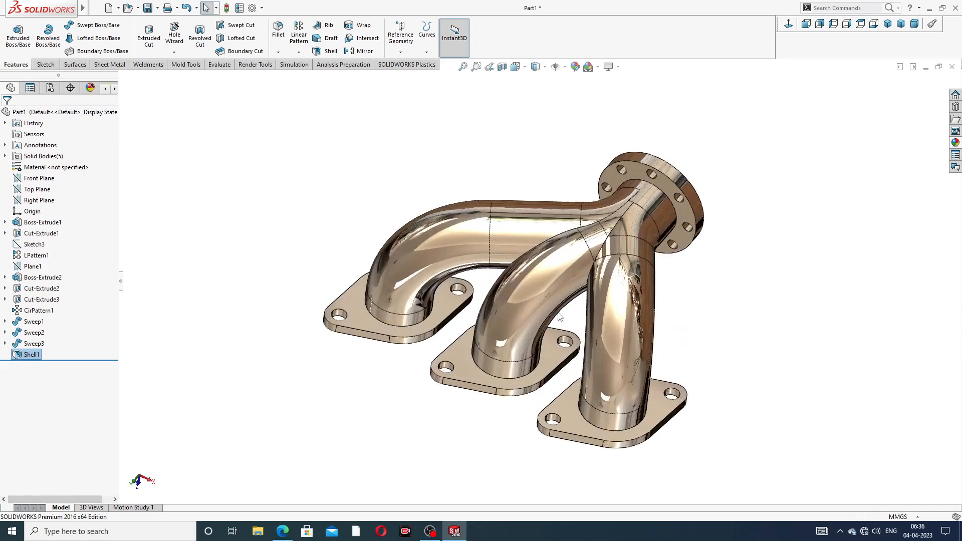
pyautogui.click(284, 531)
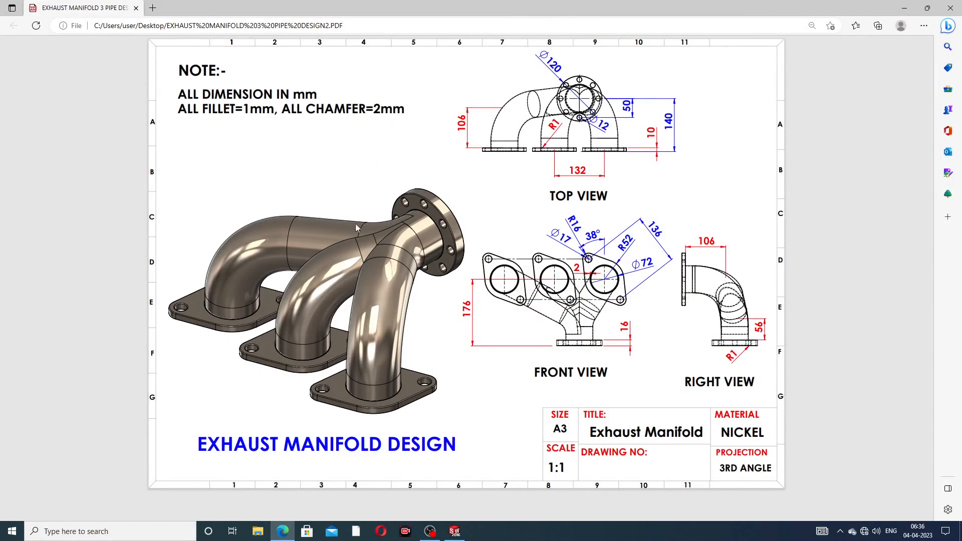
pyautogui.click(284, 531)
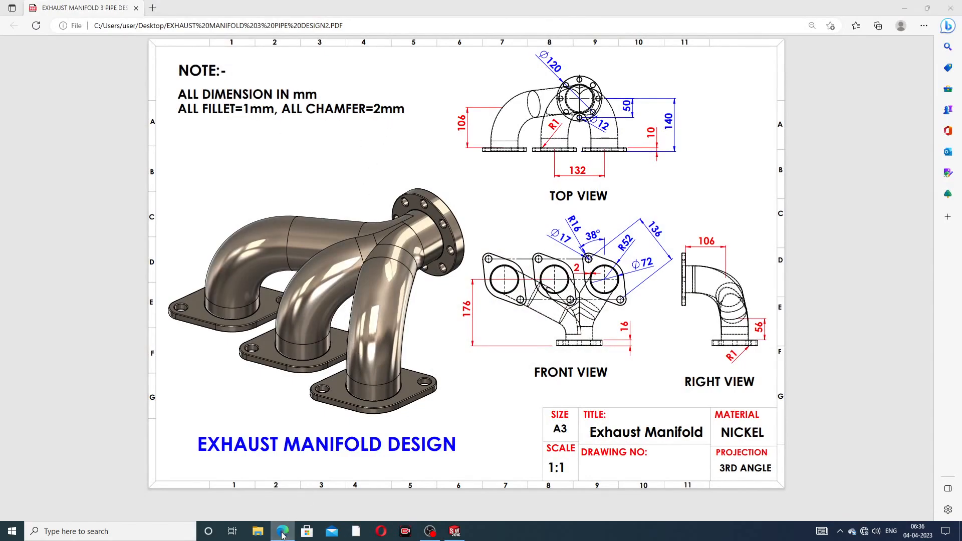
pyautogui.moveTo(404, 256); pyautogui.dragTo(407, 249, button='middle')
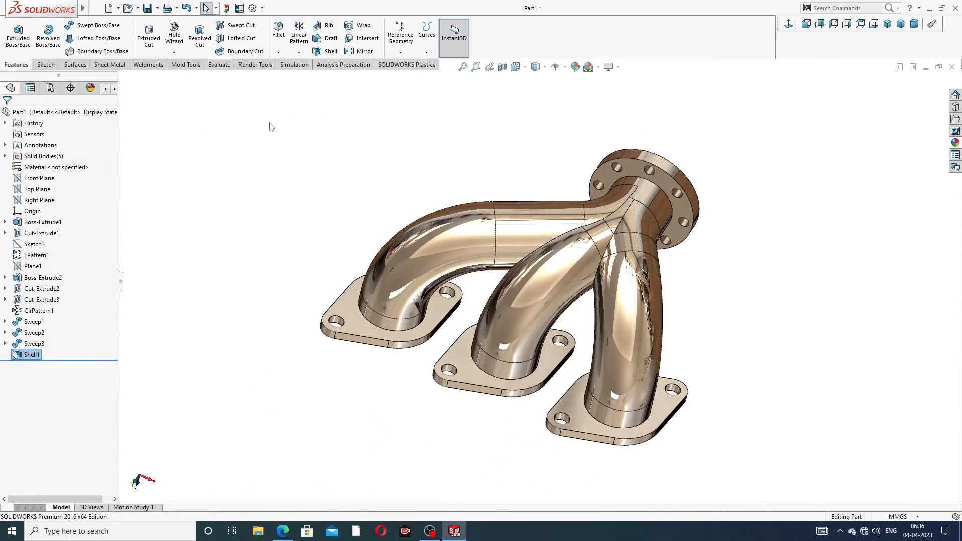
# - Fillet both faces of the first port flange with a 1 mm radius as Fillet1
pyautogui.click(278, 52)
pyautogui.click(289, 60)
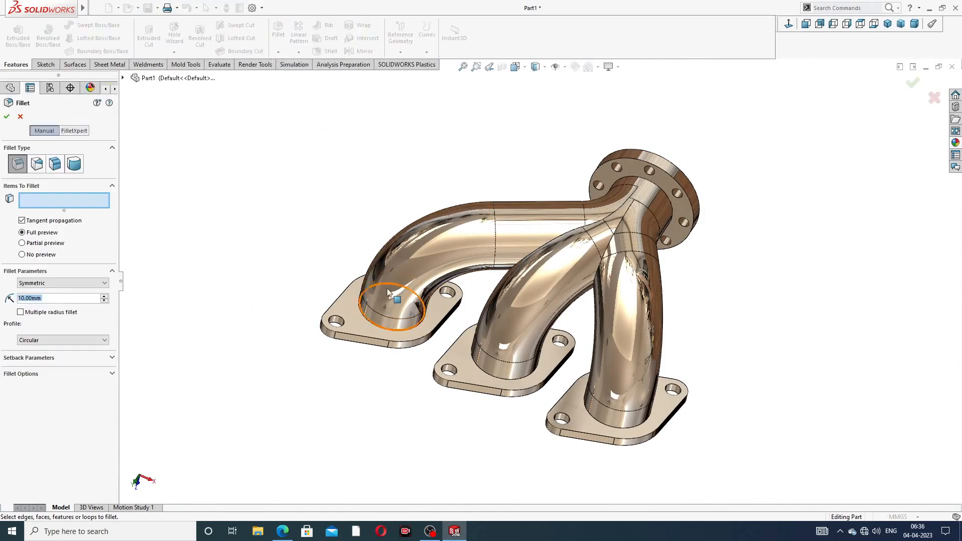
pyautogui.scroll(-2, 387, 290)
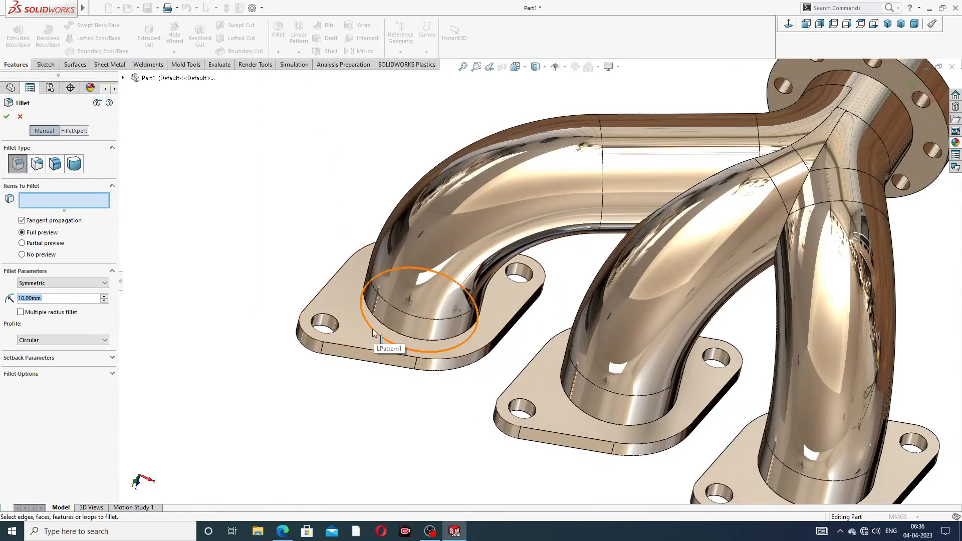
pyautogui.click(387, 359)
pyautogui.moveTo(386, 360); pyautogui.dragTo(380, 306, button='middle')
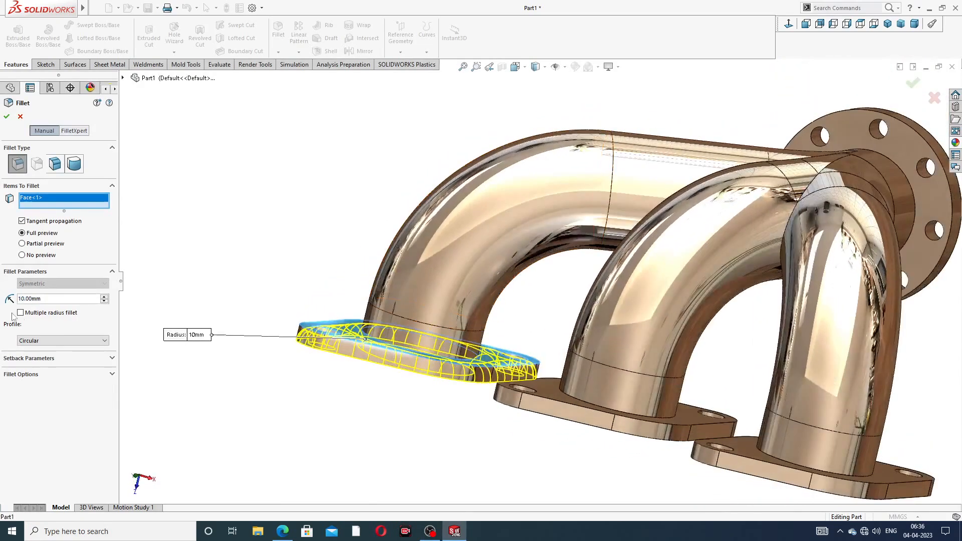
pyautogui.write('1')
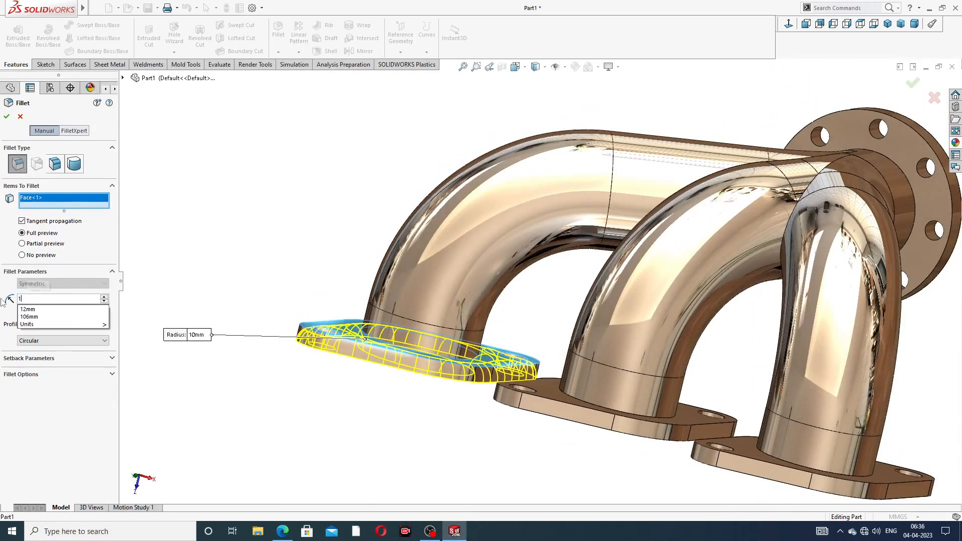
pyautogui.press('Return')
pyautogui.moveTo(253, 361); pyautogui.dragTo(300, 253, button='middle')
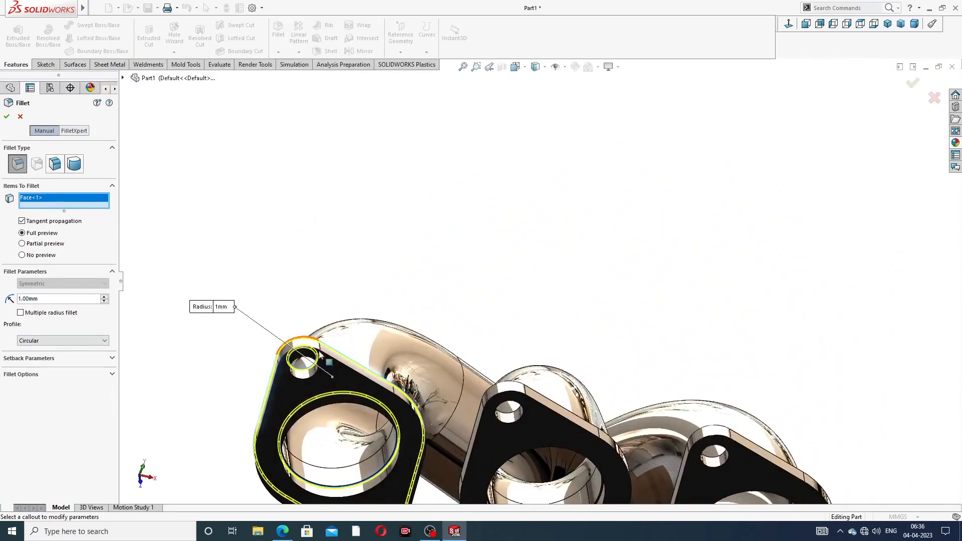
pyautogui.moveTo(302, 390); pyautogui.dragTo(313, 305, button='middle')
pyautogui.click(298, 400)
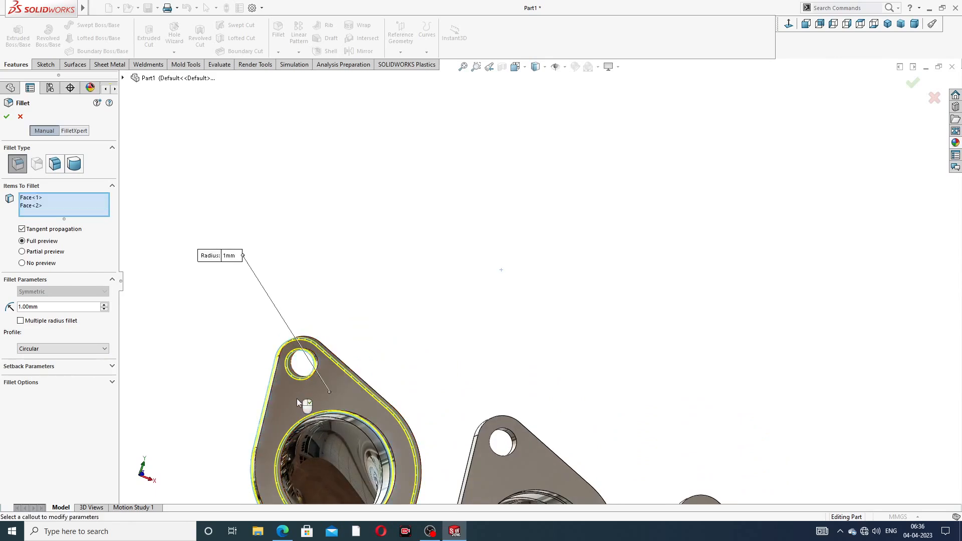
pyautogui.click(915, 85)
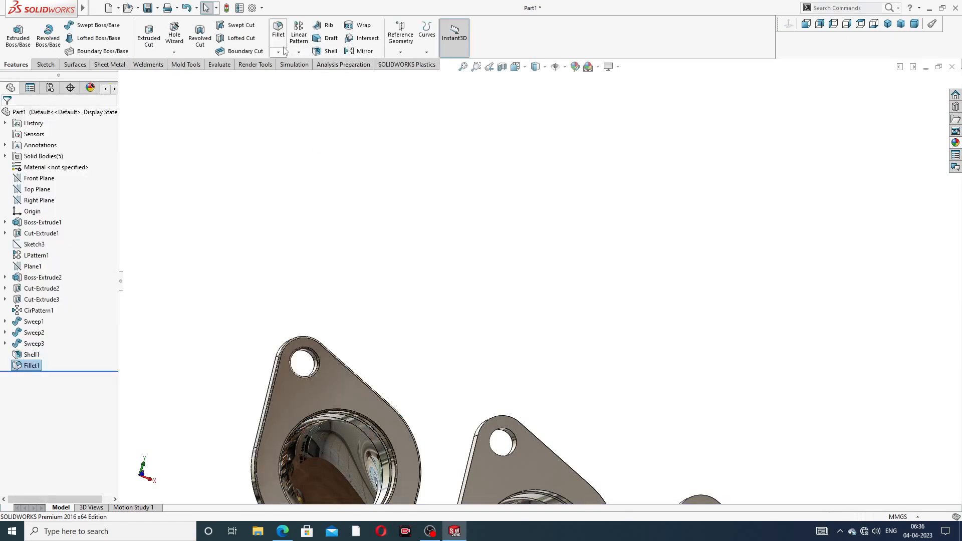
# - Fillet both faces of the second port flange at 1 mm as Fillet2
pyautogui.scroll(4, 432, 294)
pyautogui.scroll(-4, 541, 376)
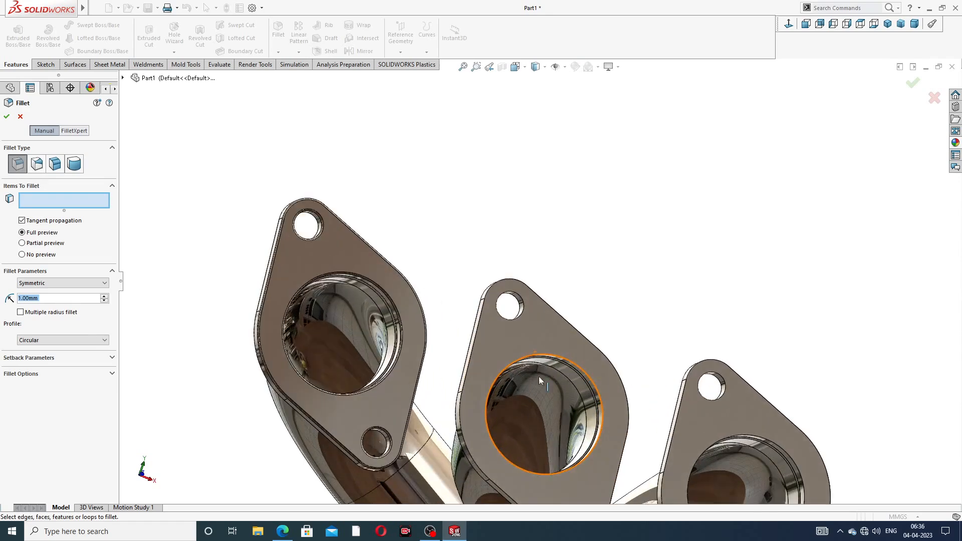
pyautogui.click(519, 335)
pyautogui.moveTo(570, 209); pyautogui.dragTo(597, 421, button='middle')
pyautogui.scroll(5, 618, 448)
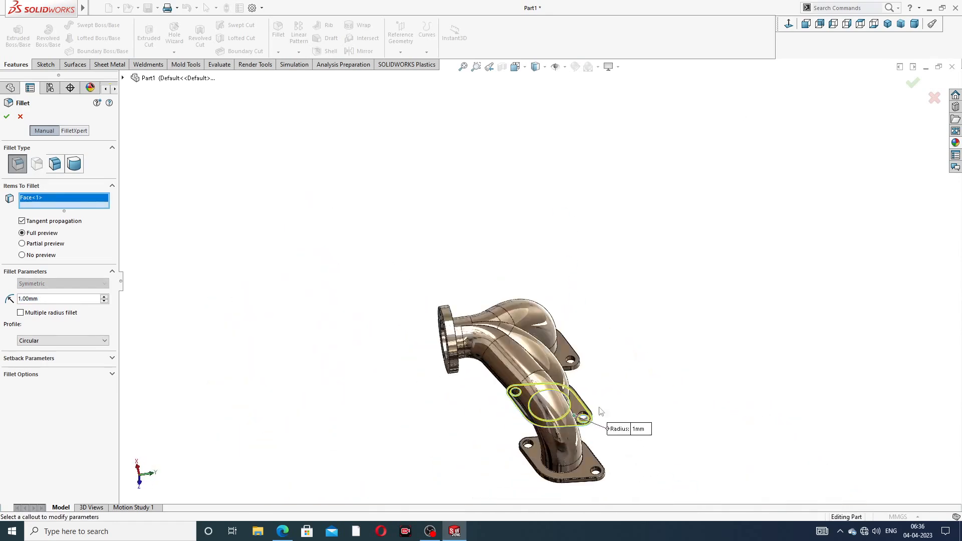
pyautogui.scroll(-3, 581, 415)
pyautogui.scroll(-3, 576, 416)
pyautogui.click(576, 329)
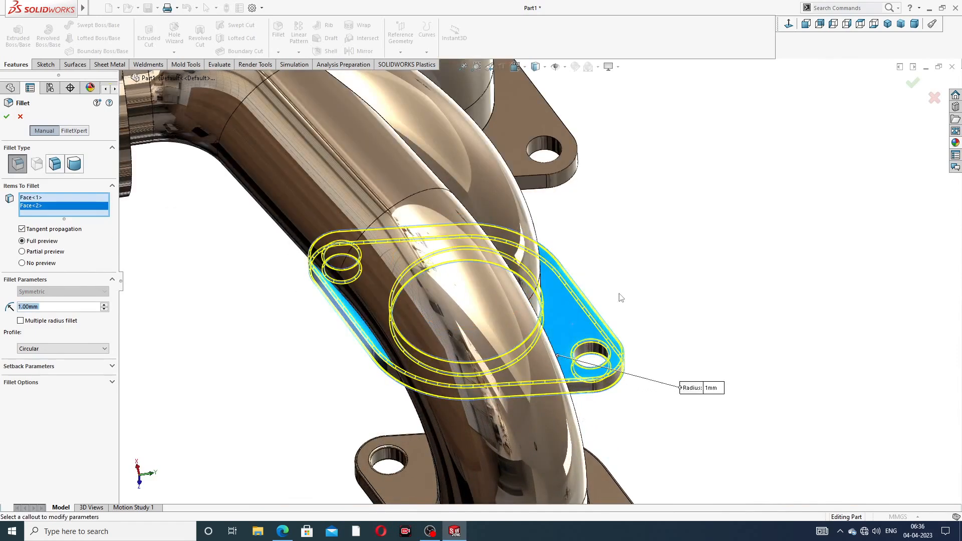
pyautogui.click(913, 83)
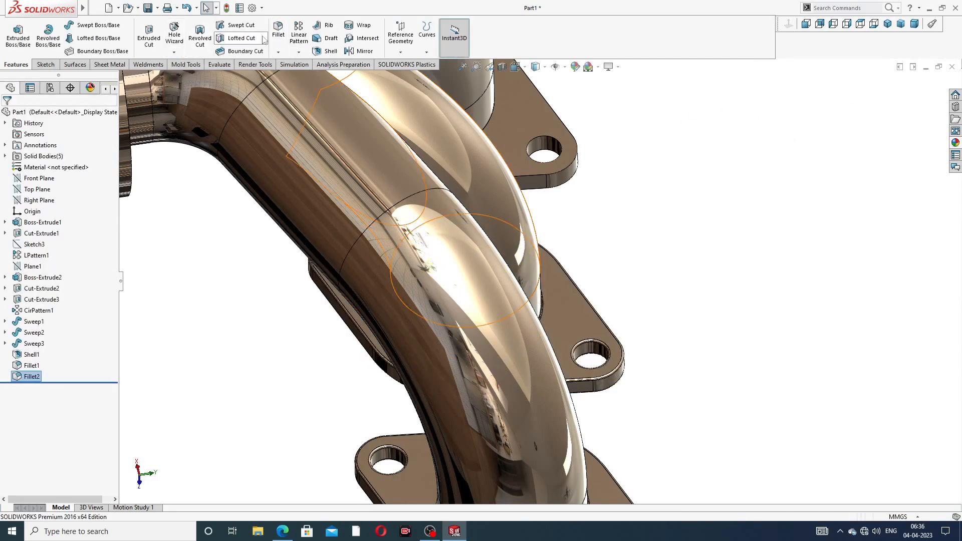
# - Fillet both faces of the third port flange at 1 mm as Fillet3
pyautogui.click(279, 30)
pyautogui.press('f')
pyautogui.moveTo(576, 146); pyautogui.dragTo(547, 185, button='middle')
pyautogui.click(538, 184)
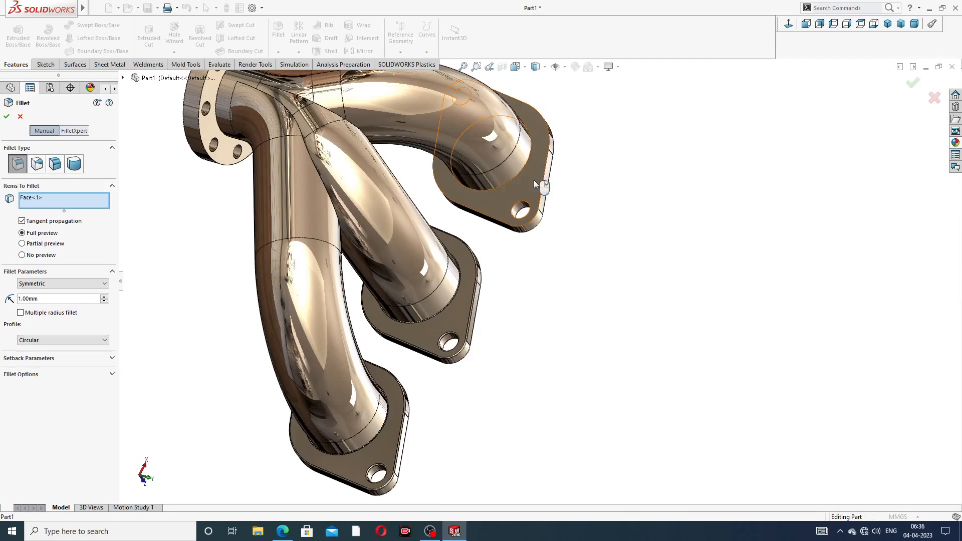
pyautogui.moveTo(606, 189); pyautogui.dragTo(484, 163, button='middle')
pyautogui.scroll(-3, 604, 128)
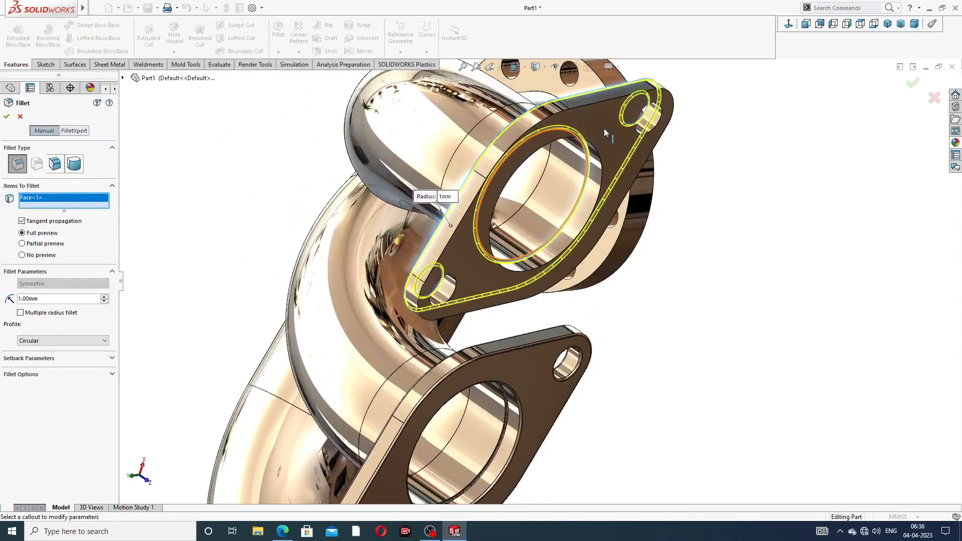
pyautogui.click(604, 126)
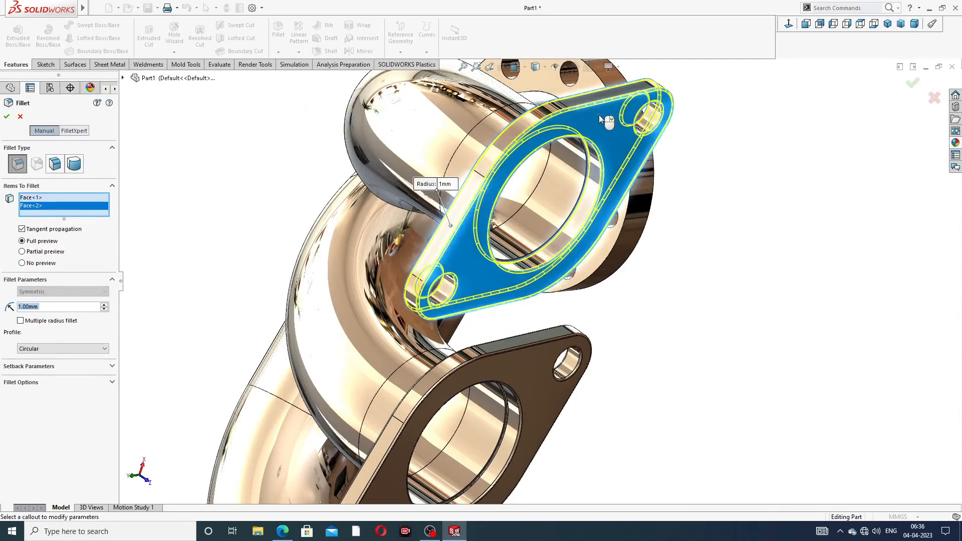
pyautogui.click(912, 84)
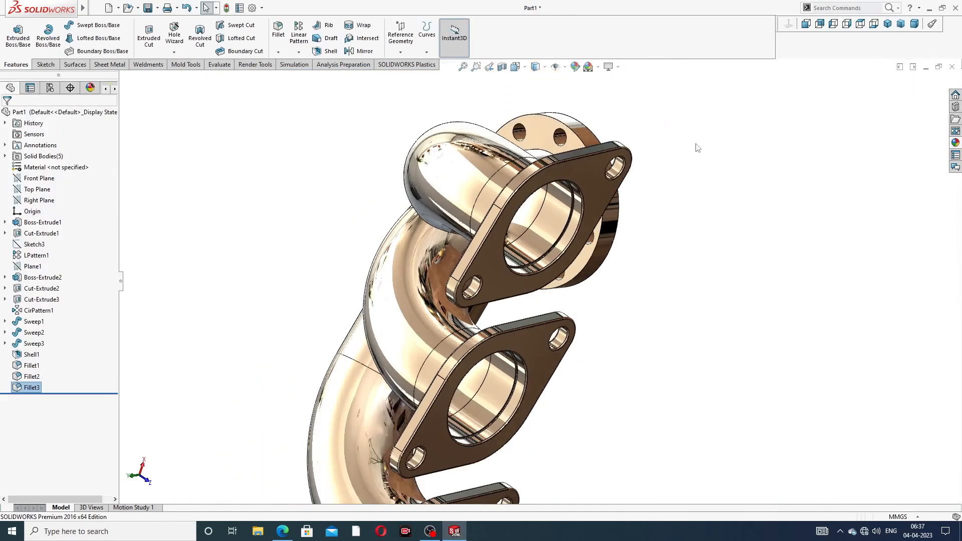
pyautogui.moveTo(671, 167); pyautogui.dragTo(697, 113, button='middle')
# - Fillet the round outlet flange's front and back faces at 1 mm
pyautogui.scroll(3, 697, 115)
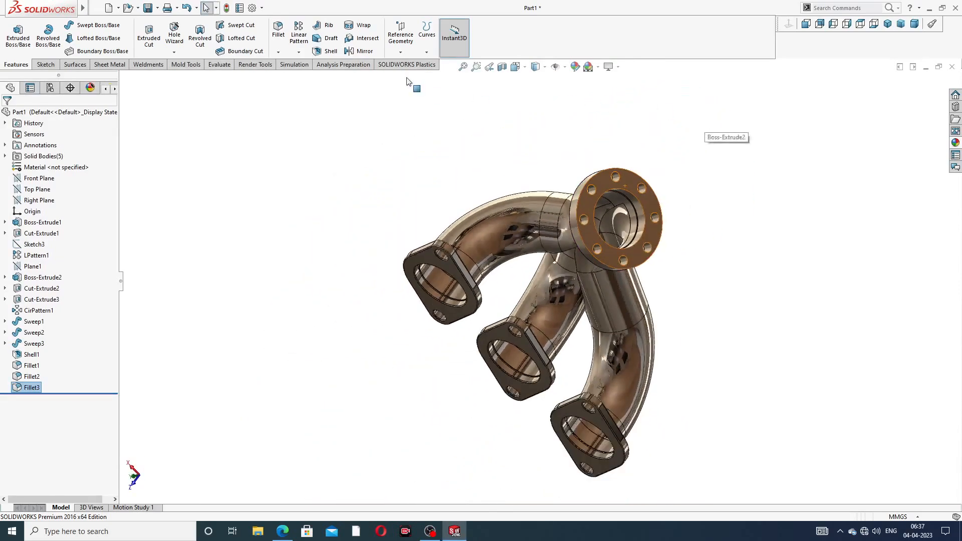
pyautogui.click(278, 31)
pyautogui.scroll(-3, 587, 219)
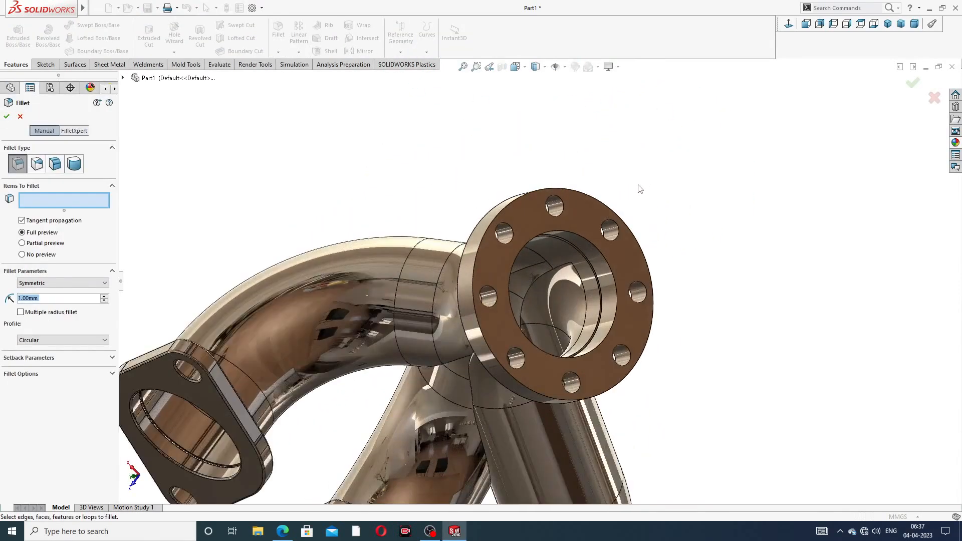
pyautogui.click(586, 219)
pyautogui.moveTo(588, 216); pyautogui.dragTo(639, 238, button='middle')
pyautogui.click(639, 238)
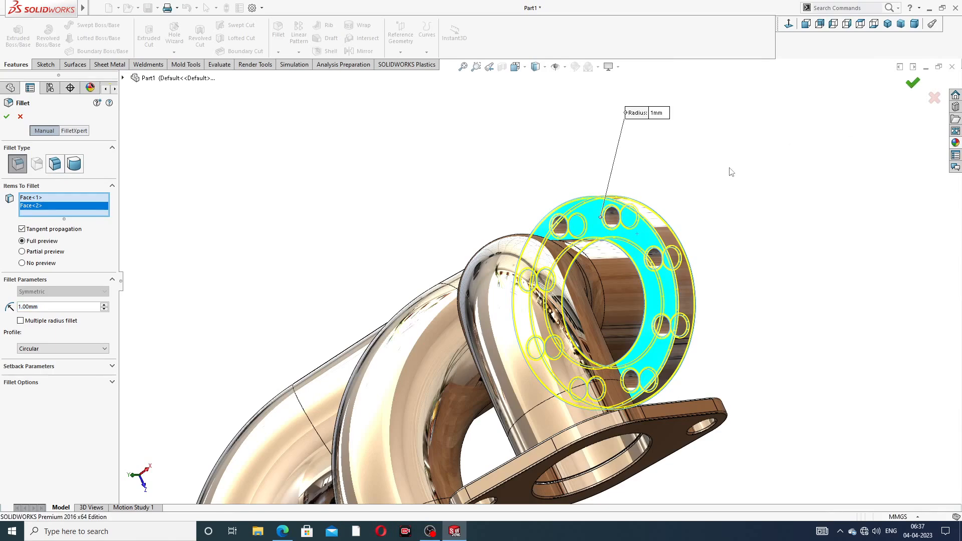
pyautogui.press('Return')
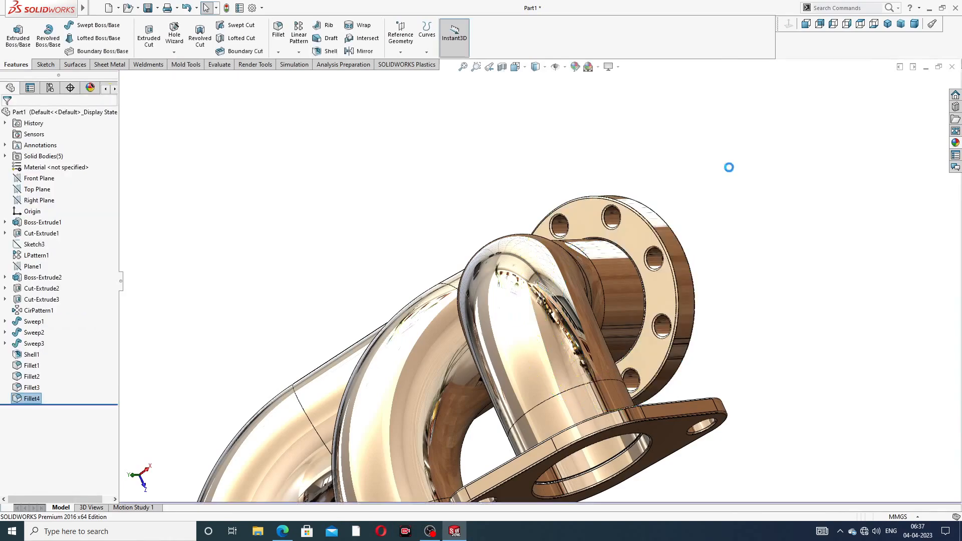
# - Start a chamfer feature and check the reference drawing for the chamfer size
pyautogui.scroll(2, 705, 228)
pyautogui.moveTo(704, 228); pyautogui.dragTo(636, 269, button='middle')
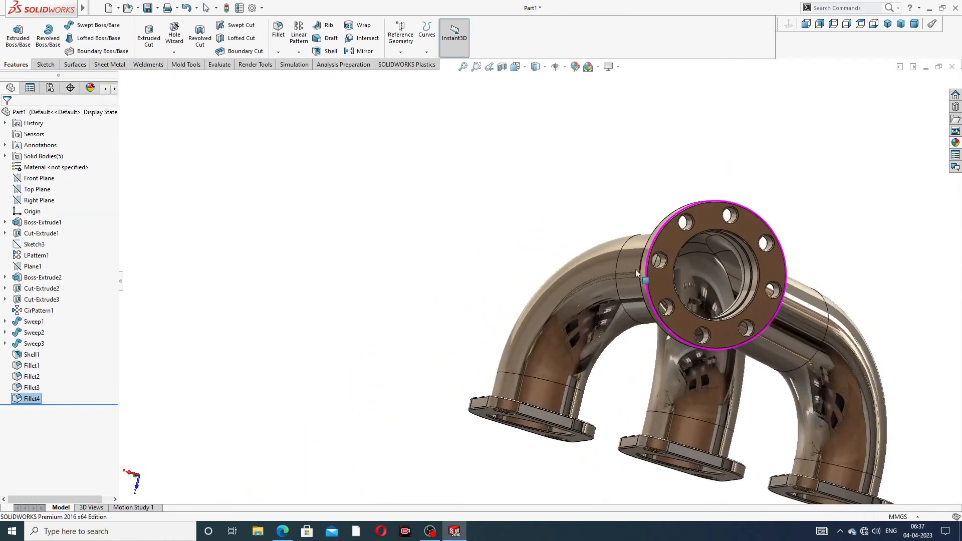
pyautogui.scroll(-3, 696, 264)
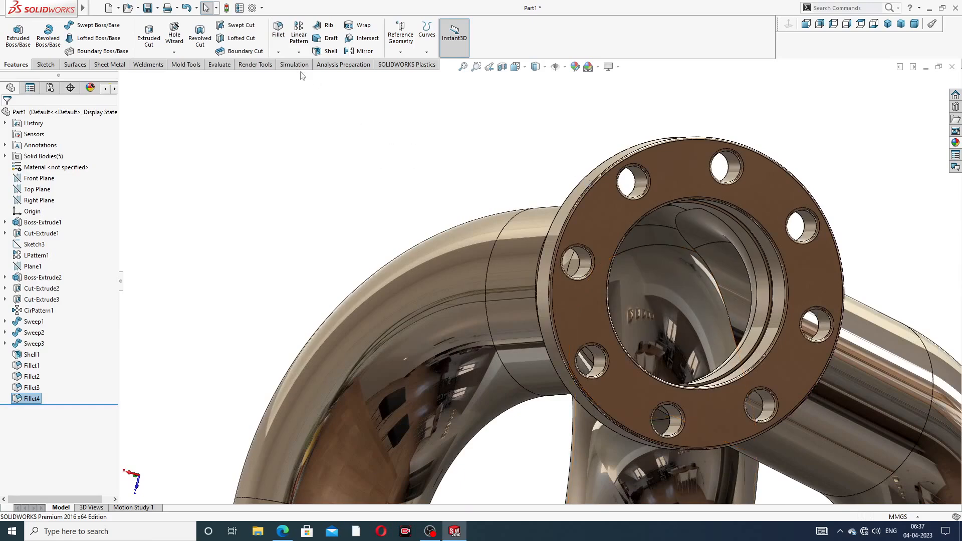
pyautogui.click(278, 52)
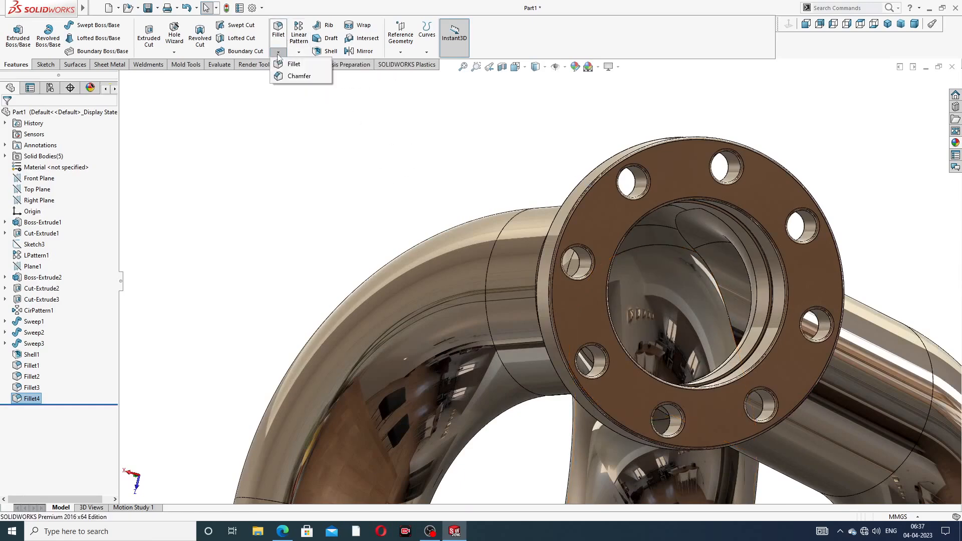
pyautogui.click(300, 78)
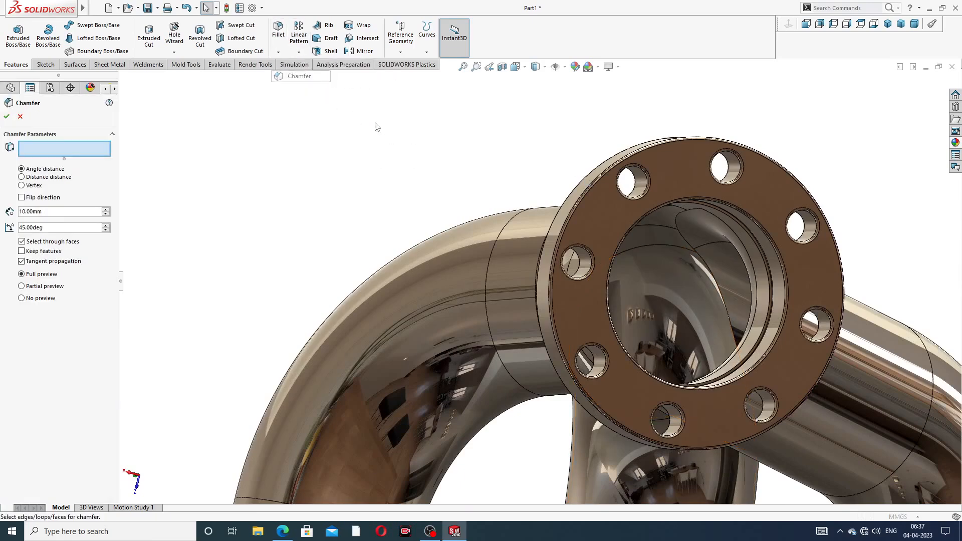
pyautogui.click(283, 532)
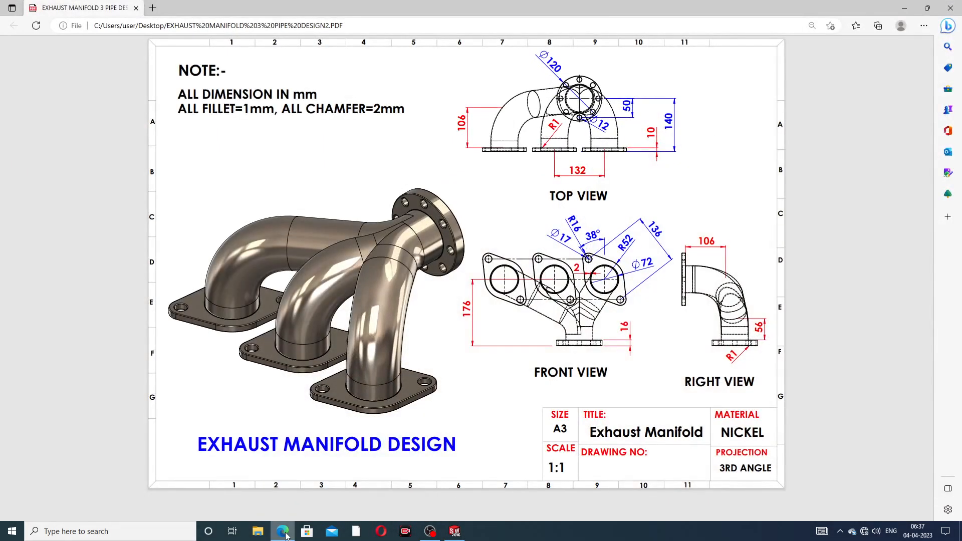
pyautogui.click(284, 534)
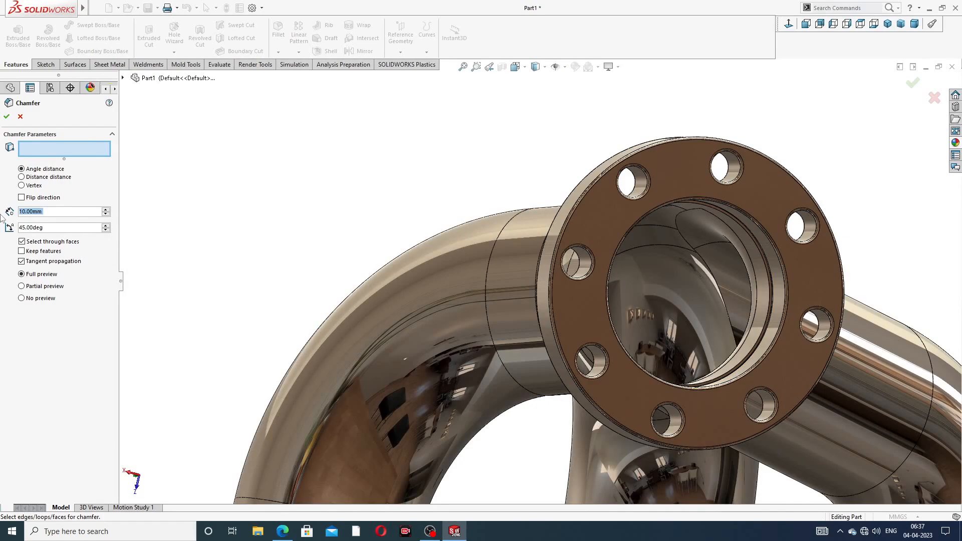
# - Set the chamfer distance to 2 mm and bring the flange bores into view
pyautogui.write('2')
pyautogui.press('Return')
pyautogui.scroll(-3, 679, 226)
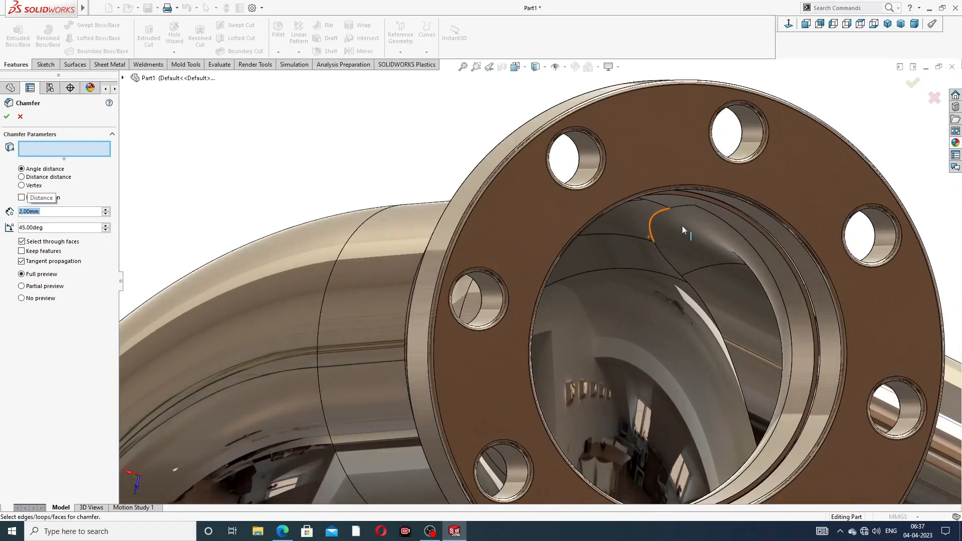
pyautogui.scroll(-3, 702, 211)
pyautogui.scroll(-2, 732, 226)
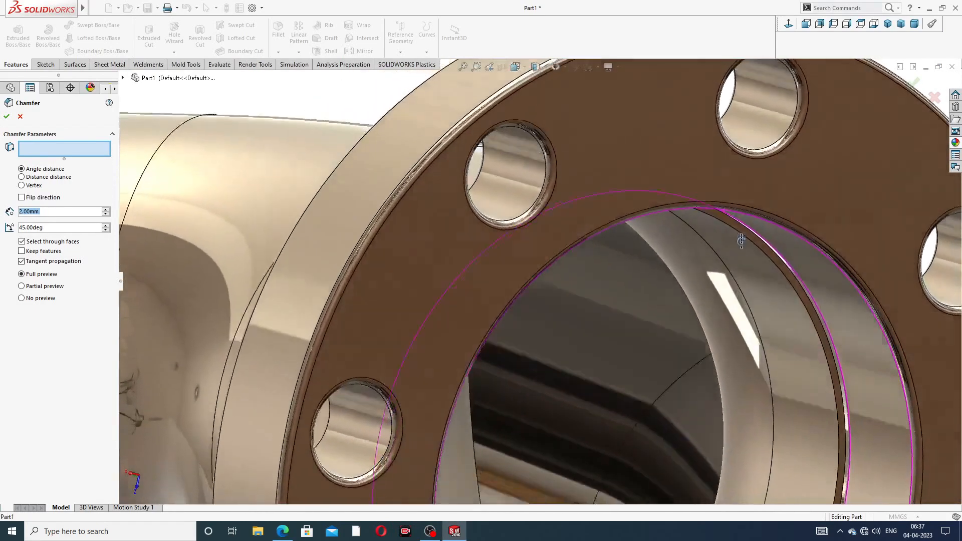
pyautogui.moveTo(741, 241); pyautogui.dragTo(747, 224, button='middle')
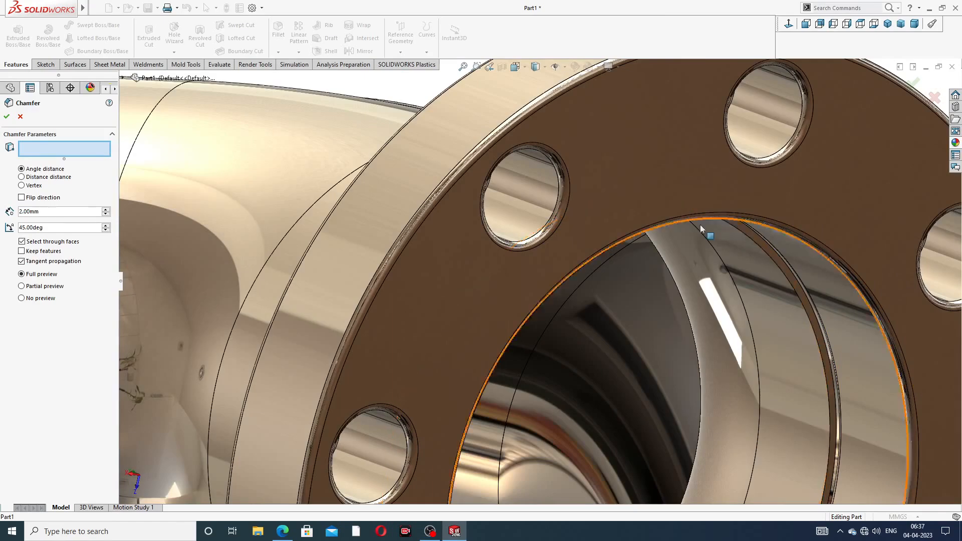
pyautogui.scroll(6, 702, 230)
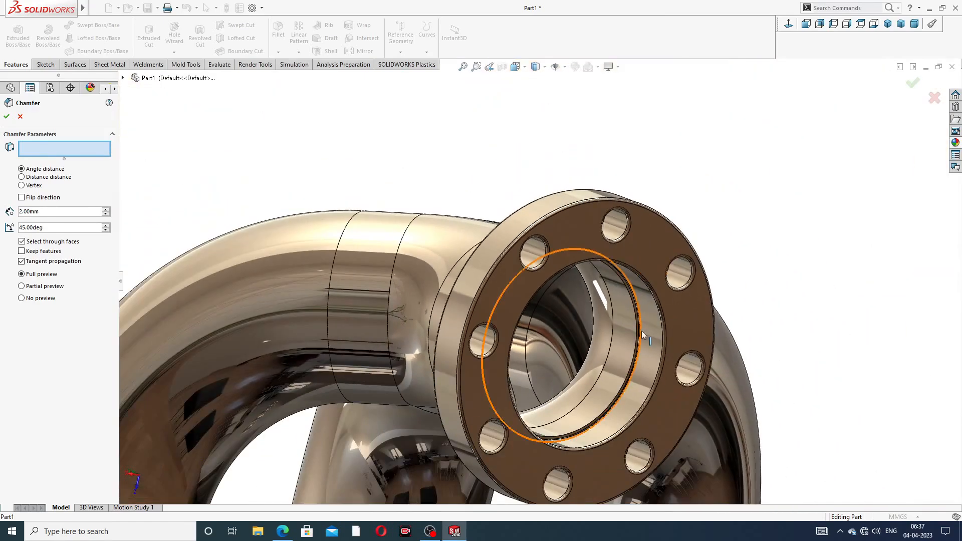
pyautogui.scroll(4, 605, 316)
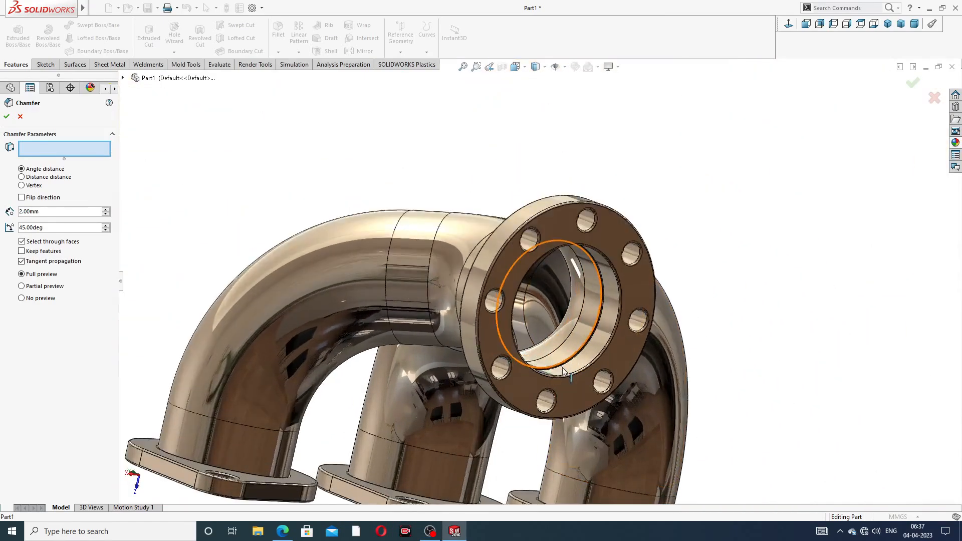
pyautogui.scroll(-3, 563, 371)
pyautogui.scroll(5, 596, 361)
pyautogui.moveTo(422, 377); pyautogui.dragTo(484, 268, button='middle')
pyautogui.moveTo(464, 390); pyautogui.dragTo(464, 339, button='middle')
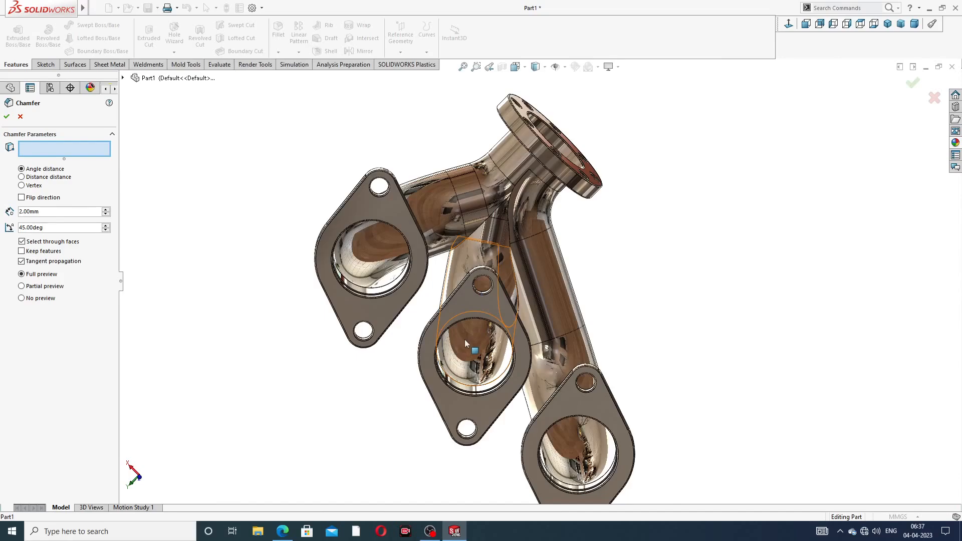
pyautogui.scroll(-5, 465, 339)
pyautogui.scroll(-6, 483, 280)
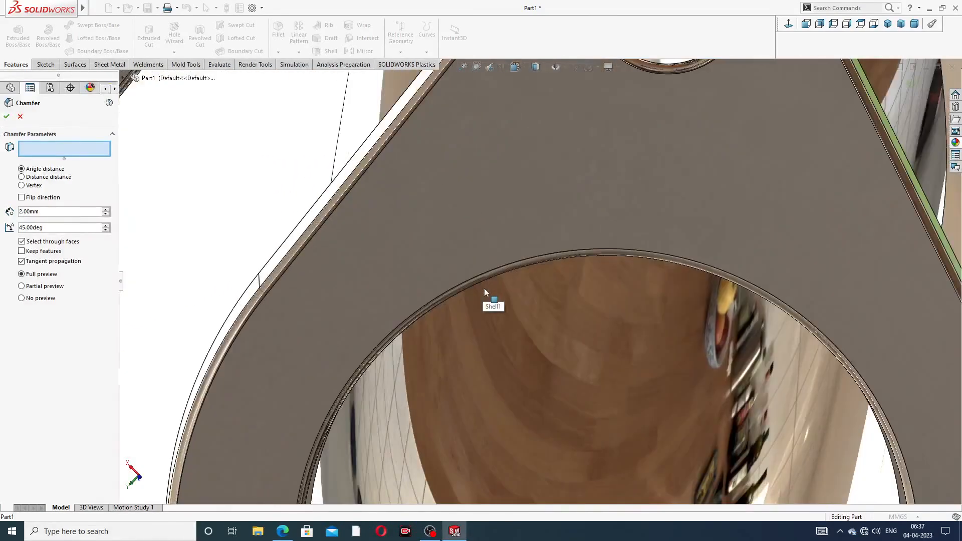
# - Try selecting the middle flange's bore edges for the chamfer
pyautogui.click(493, 270)
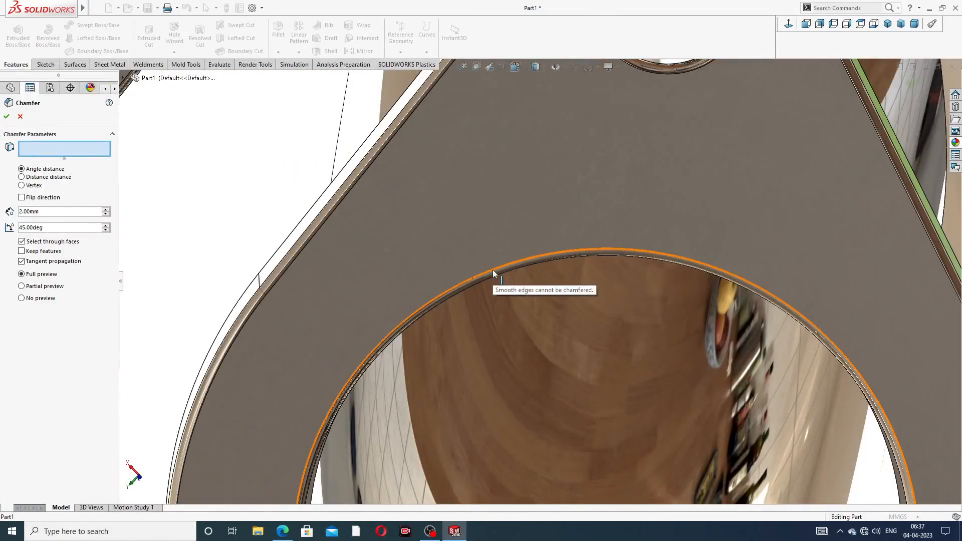
pyautogui.click(502, 267)
pyautogui.click(513, 270)
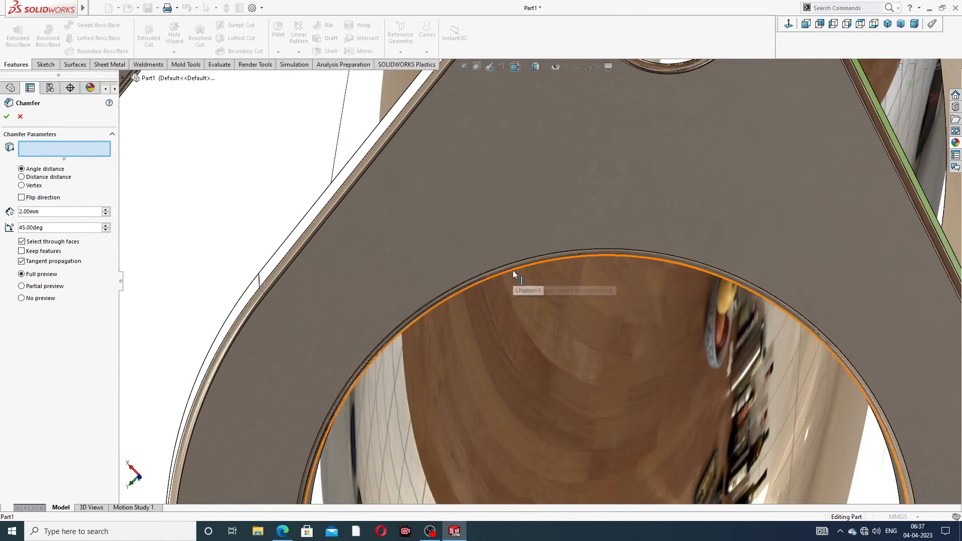
pyautogui.scroll(2, 516, 270)
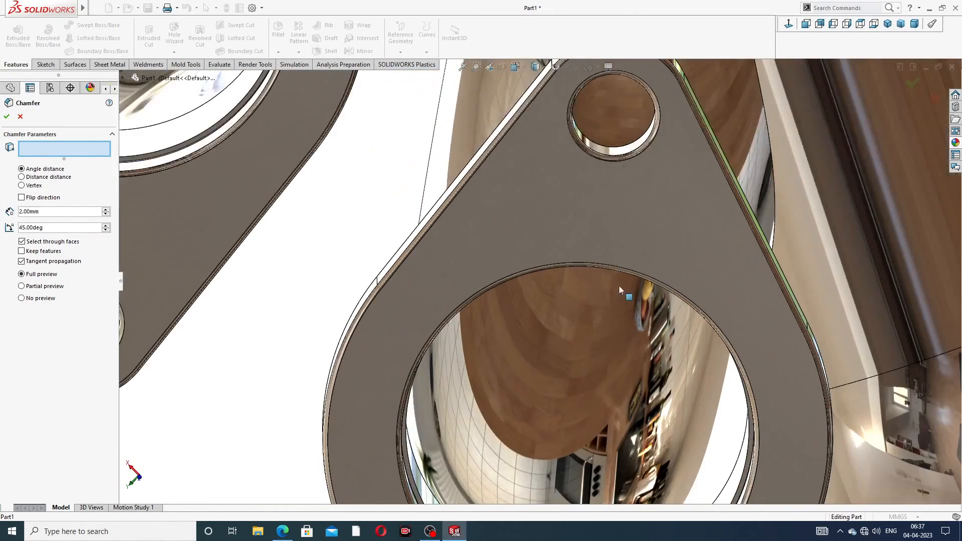
pyautogui.scroll(5, 703, 291)
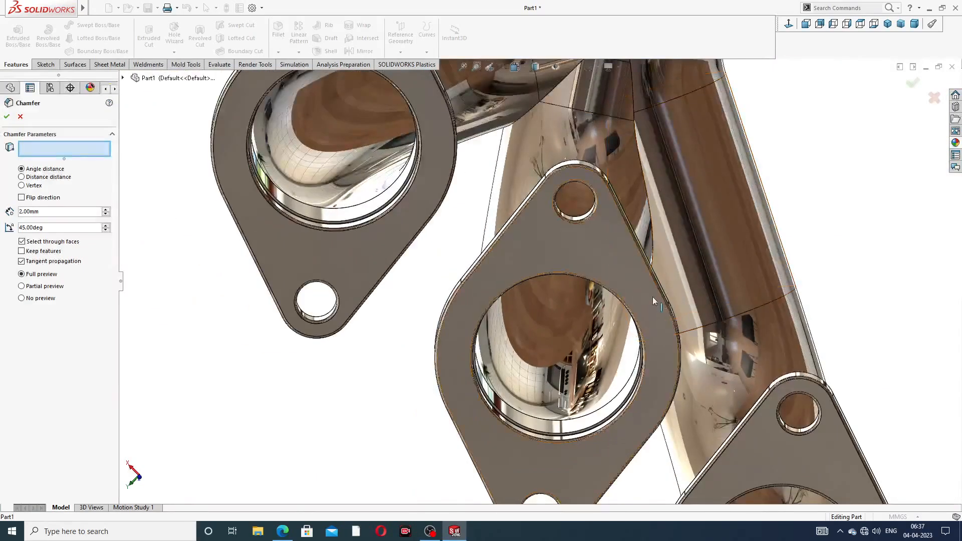
# - Close the chamfer with no edges selected, leaving the part unchanged
pyautogui.moveTo(653, 297); pyautogui.dragTo(644, 346, button='middle')
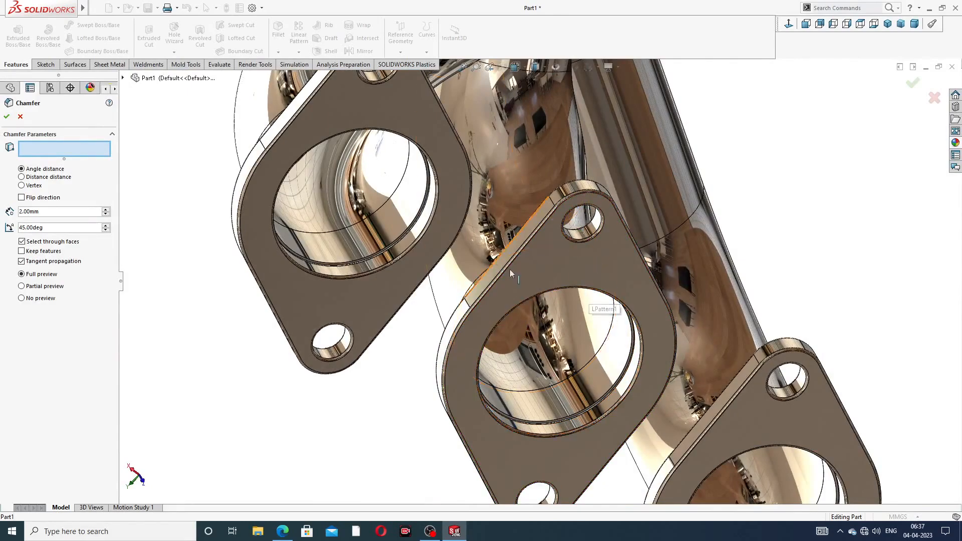
pyautogui.scroll(3, 510, 269)
pyautogui.moveTo(481, 217); pyautogui.dragTo(655, 172, button='middle')
pyautogui.scroll(-5, 646, 158)
pyautogui.scroll(4, 647, 158)
pyautogui.scroll(6, 655, 173)
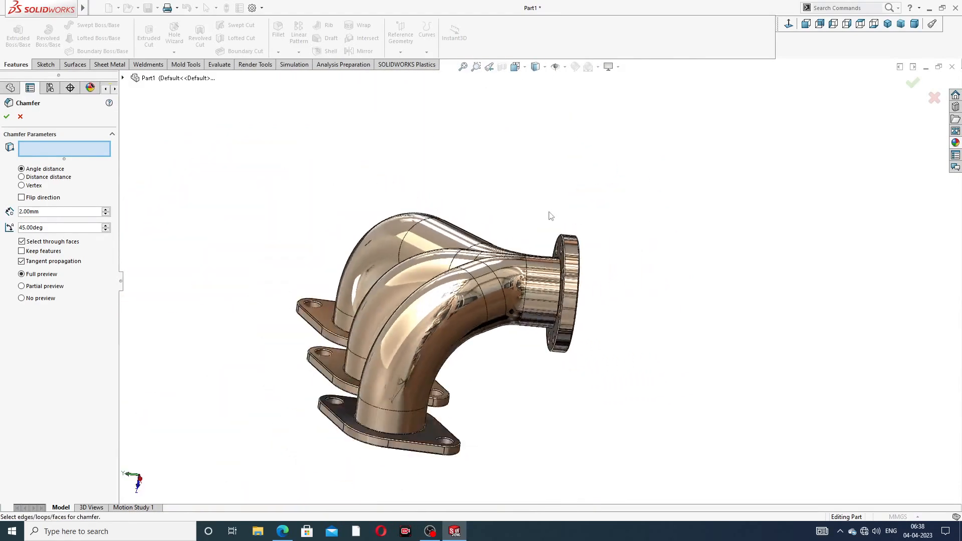
pyautogui.moveTo(563, 214); pyautogui.dragTo(600, 344, button='middle')
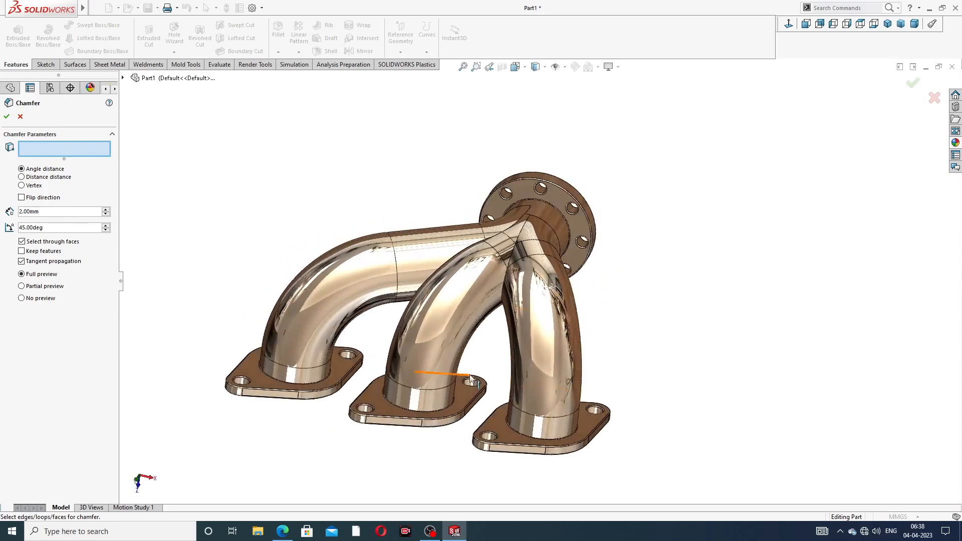
pyautogui.scroll(-3, 598, 280)
pyautogui.click(912, 85)
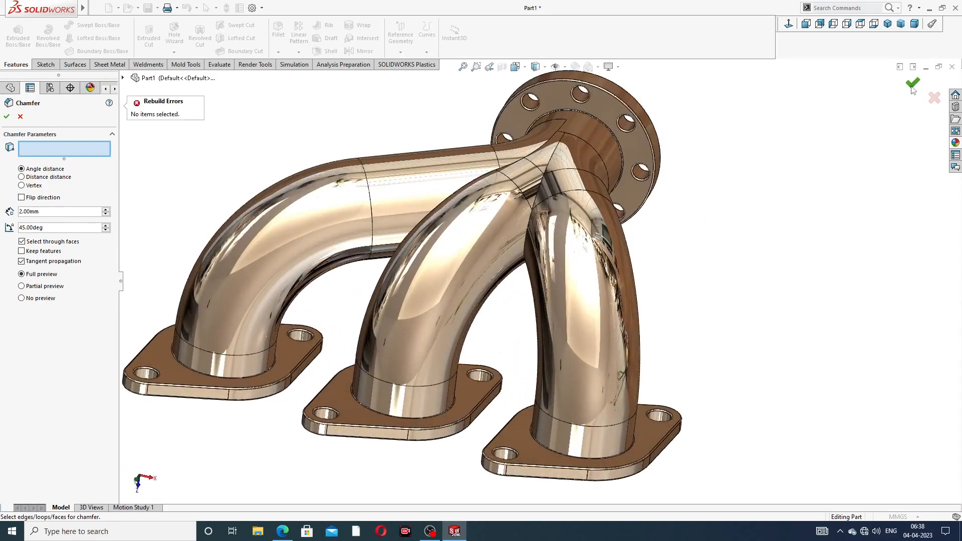
pyautogui.scroll(-5, 425, 215)
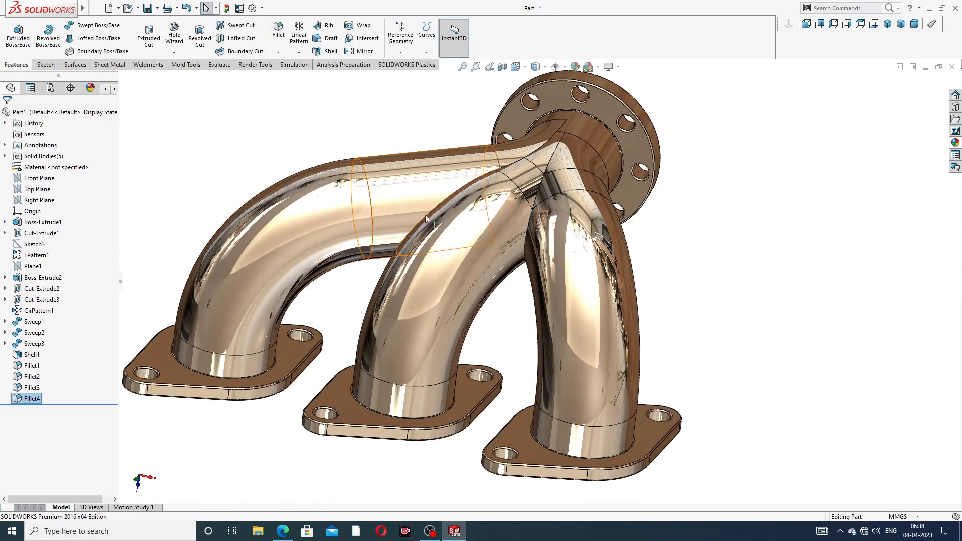
# - Orbit the manifold to inspect it from low front, top-down and side angles
pyautogui.moveTo(427, 233); pyautogui.dragTo(505, 197, button='middle')
pyautogui.scroll(3, 575, 305)
pyautogui.moveTo(575, 305); pyautogui.dragTo(537, 357, button='middle')
pyautogui.scroll(3, 579, 344)
pyautogui.scroll(-3, 579, 344)
pyautogui.scroll(3, 537, 357)
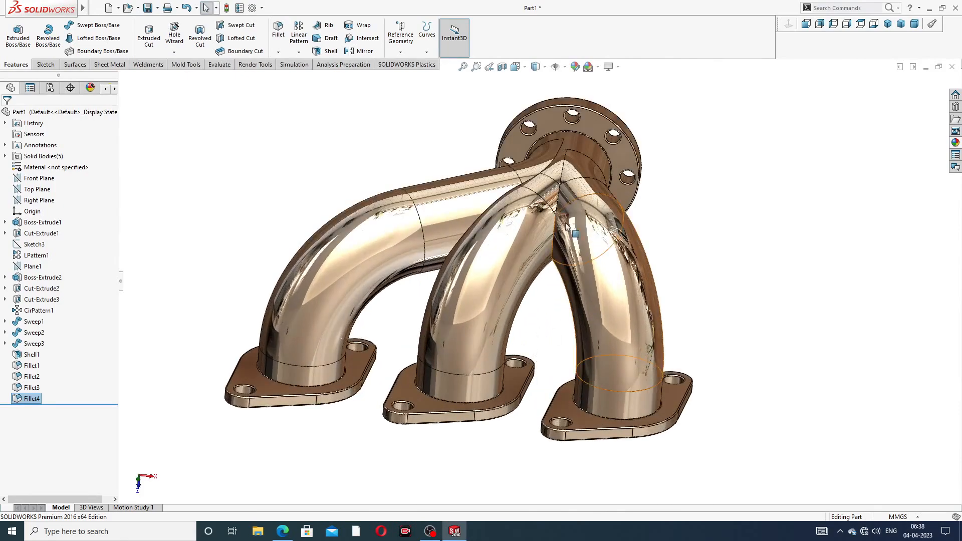
pyautogui.moveTo(548, 189)
pyautogui.mouseDown(button='middle')
pyautogui.moveTo(463, 189)
pyautogui.moveTo(526, 204)
pyautogui.moveTo(498, 145)
pyautogui.moveTo(528, 283)
pyautogui.moveTo(636, 315)
pyautogui.moveTo(673, 314)
pyautogui.moveTo(655, 322)
pyautogui.moveTo(569, 290)
pyautogui.moveTo(589, 284)
pyautogui.mouseUp(button='middle')
# - Snap to isometric, turn the round flange to face right, then bring up the drawing in Edge
pyautogui.click(888, 23)
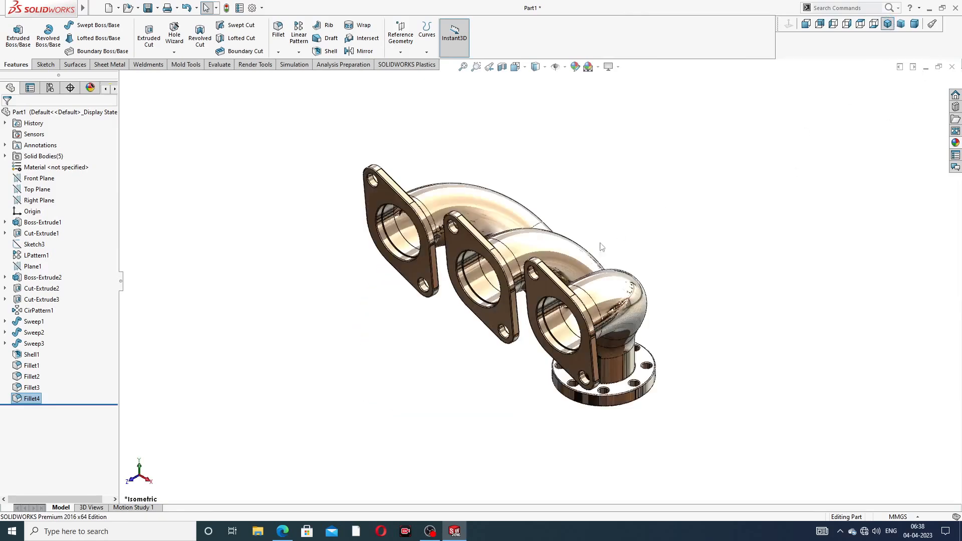
pyautogui.scroll(-2, 600, 248)
pyautogui.moveTo(751, 171); pyautogui.dragTo(677, 157, button='middle')
pyautogui.scroll(-2, 566, 303)
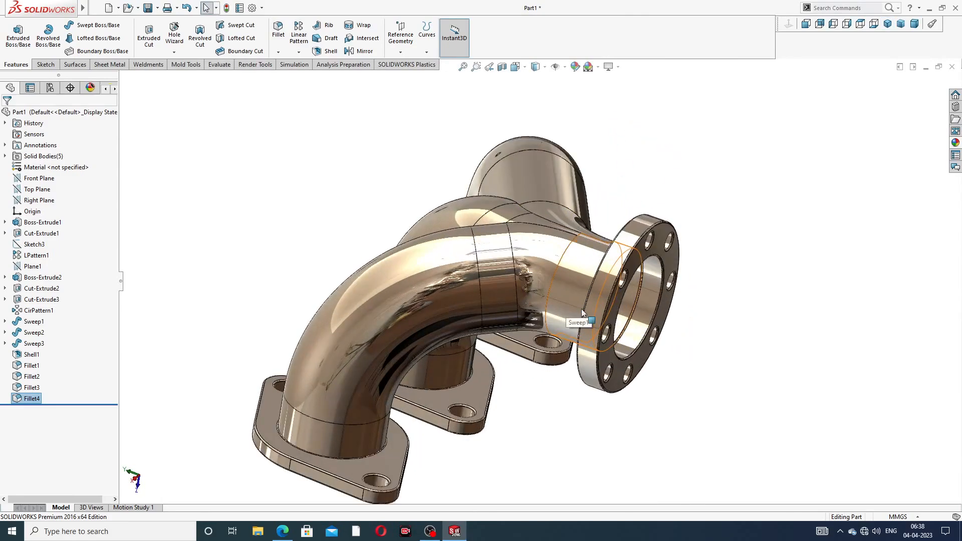
pyautogui.moveTo(566, 303); pyautogui.dragTo(446, 243, button='middle')
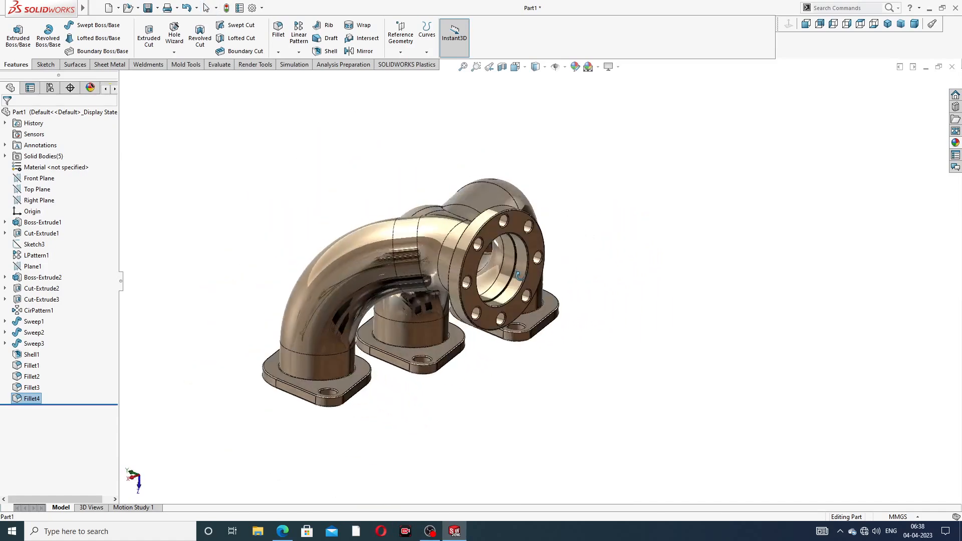
pyautogui.scroll(-2, 443, 240)
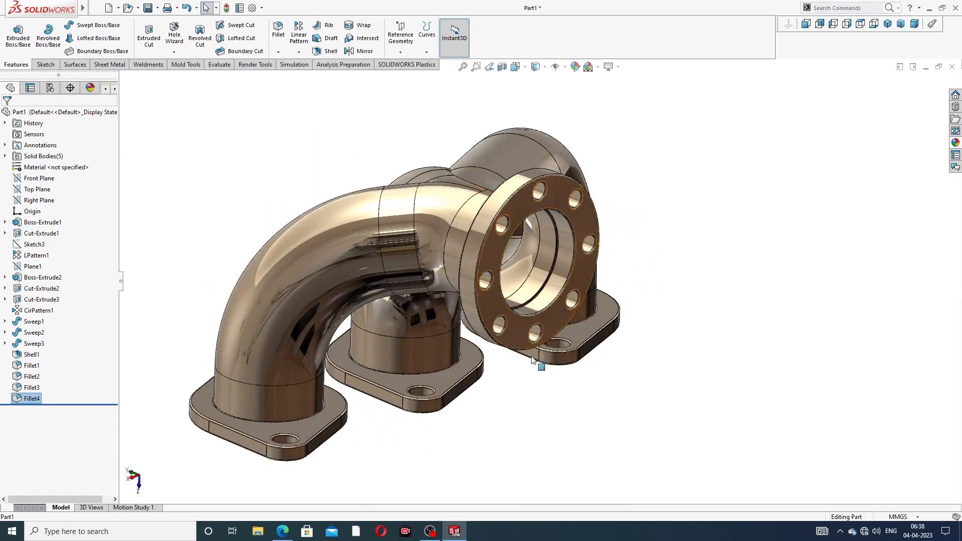
pyautogui.click(282, 531)
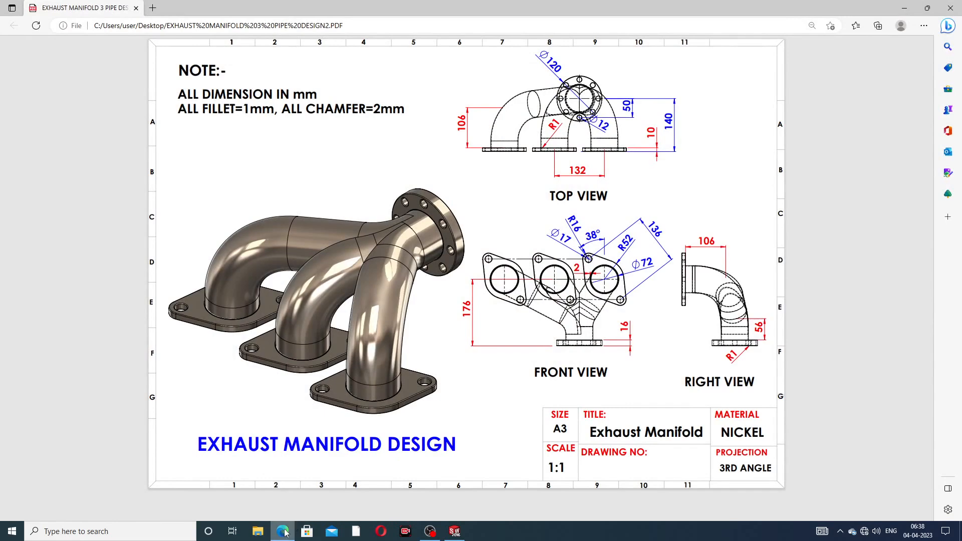
# - Return from the drawing's 1 mm fillet and 2 mm chamfer notes to SOLIDWORKS and clear the selection
pyautogui.moveTo(282, 533)
pyautogui.click(455, 531)
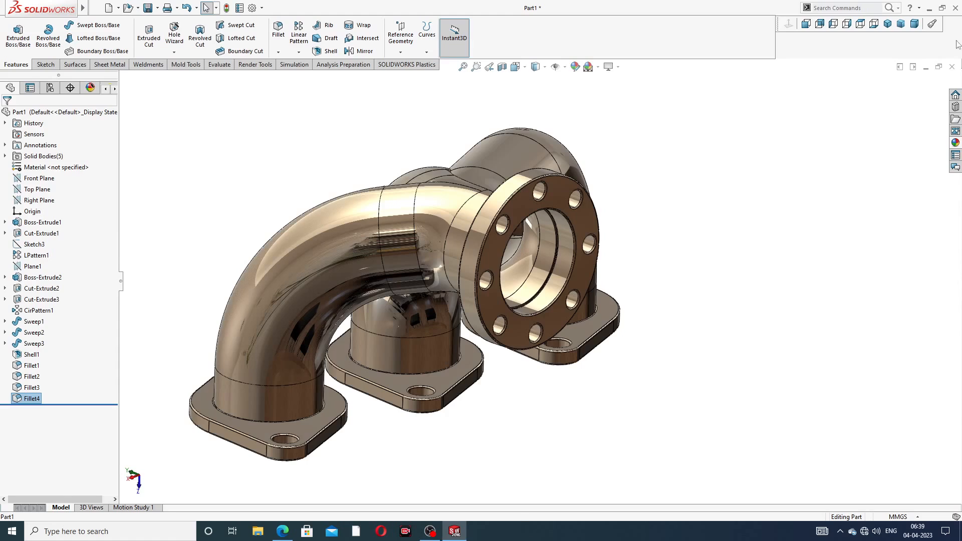
pyautogui.click(891, 111)
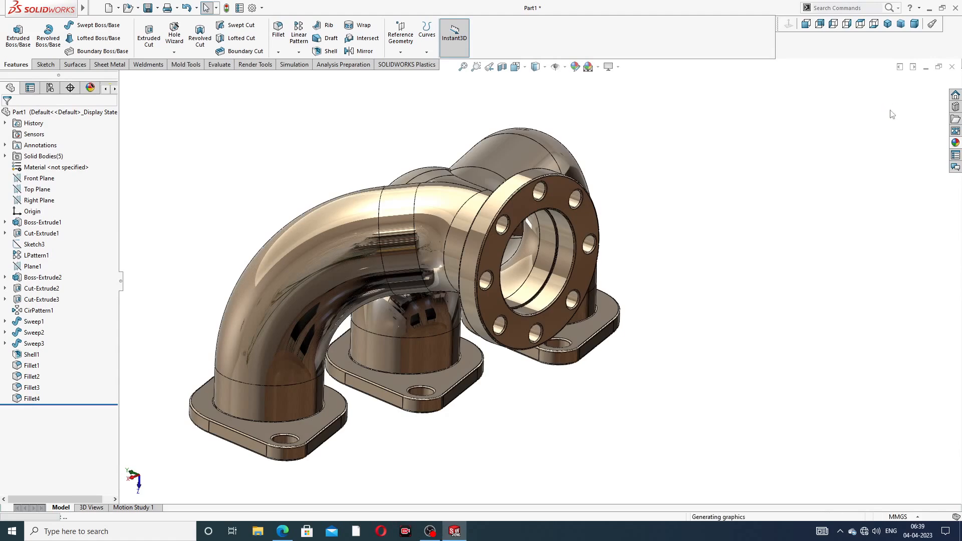
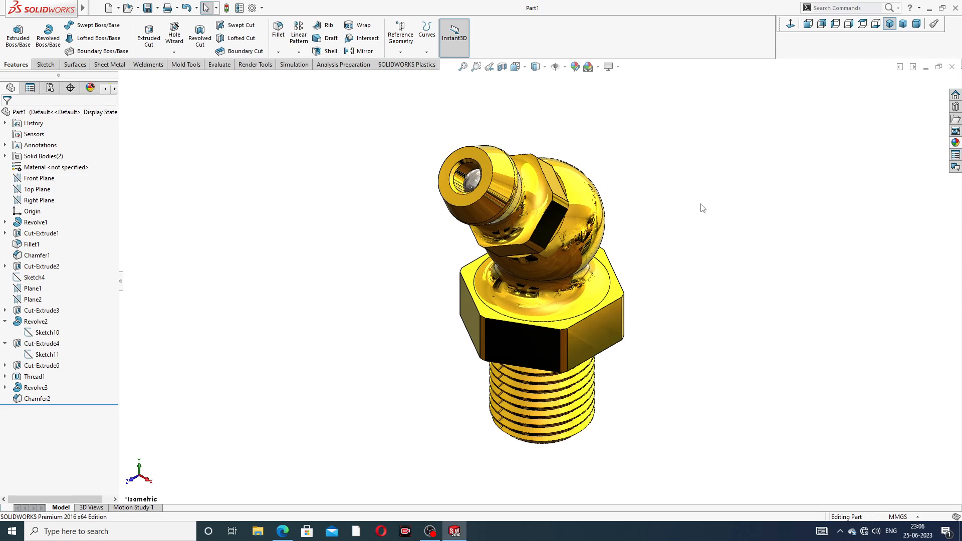
# - Close Part1, start a new part and apply the Plain White background scene
pyautogui.click(952, 67)
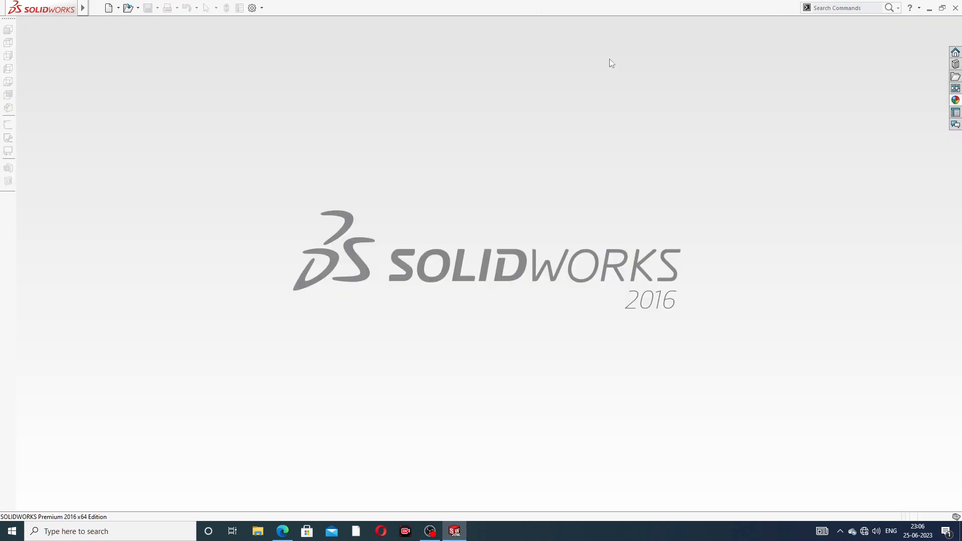
pyautogui.click(109, 9)
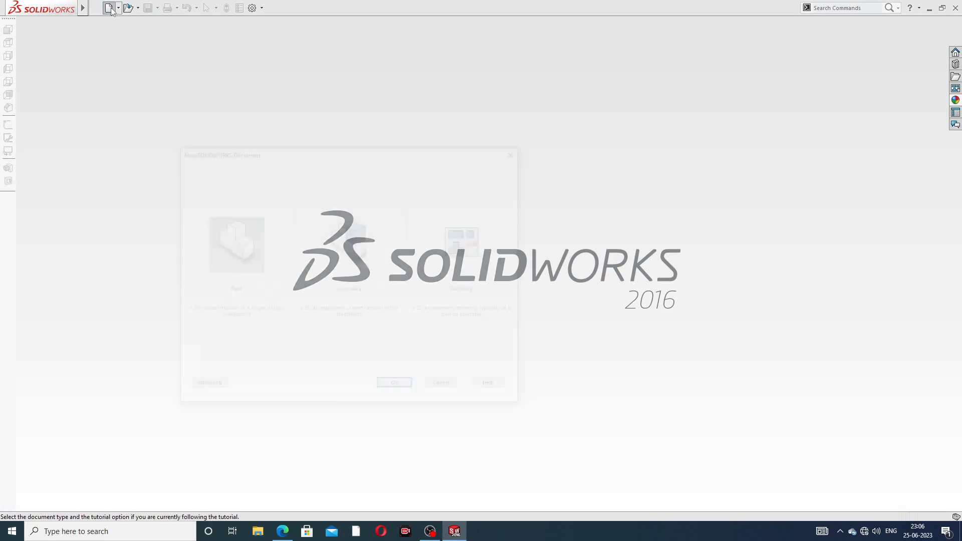
pyautogui.click(396, 386)
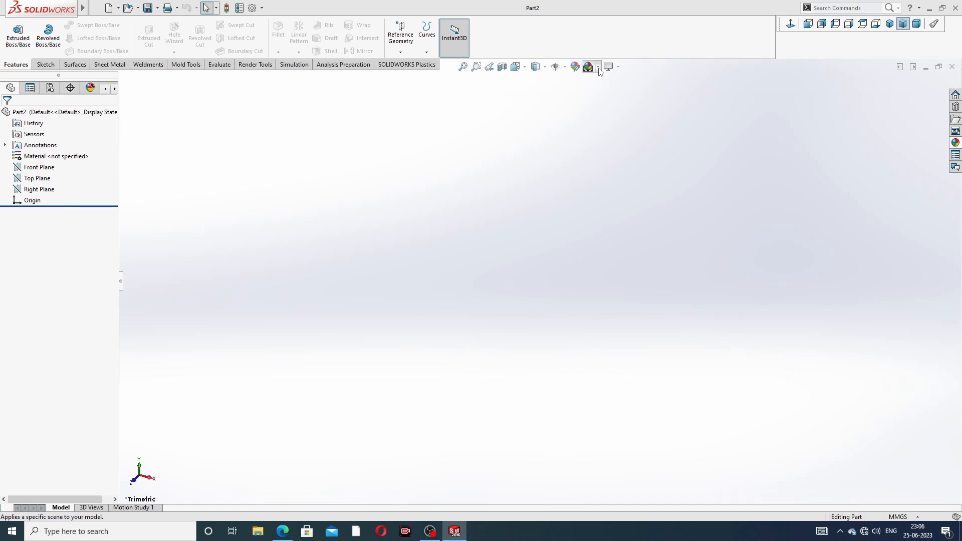
pyautogui.click(598, 71)
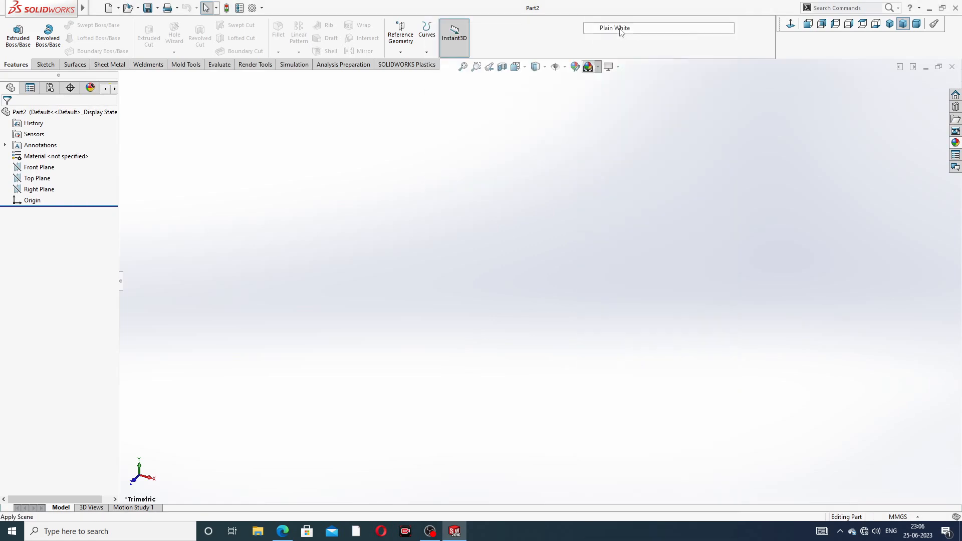
pyautogui.click(596, 29)
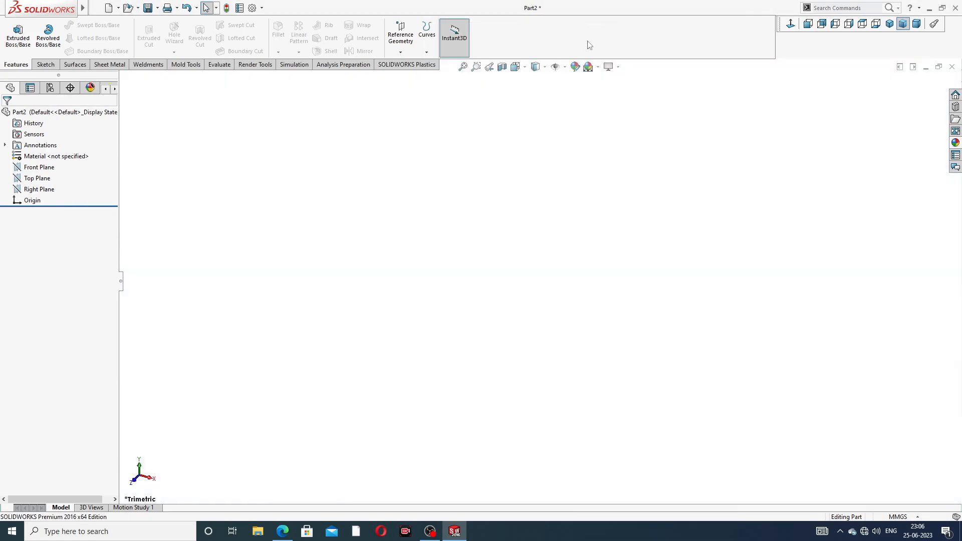
# - Set the shaded and wireframe Image Quality sliders to High, then bring up the drawing PDF
pyautogui.click(254, 8)
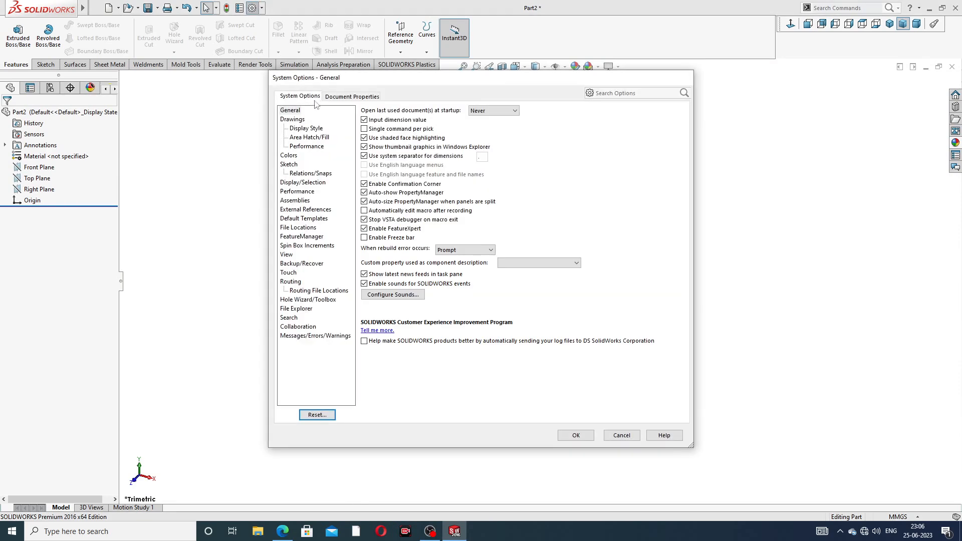
pyautogui.click(346, 98)
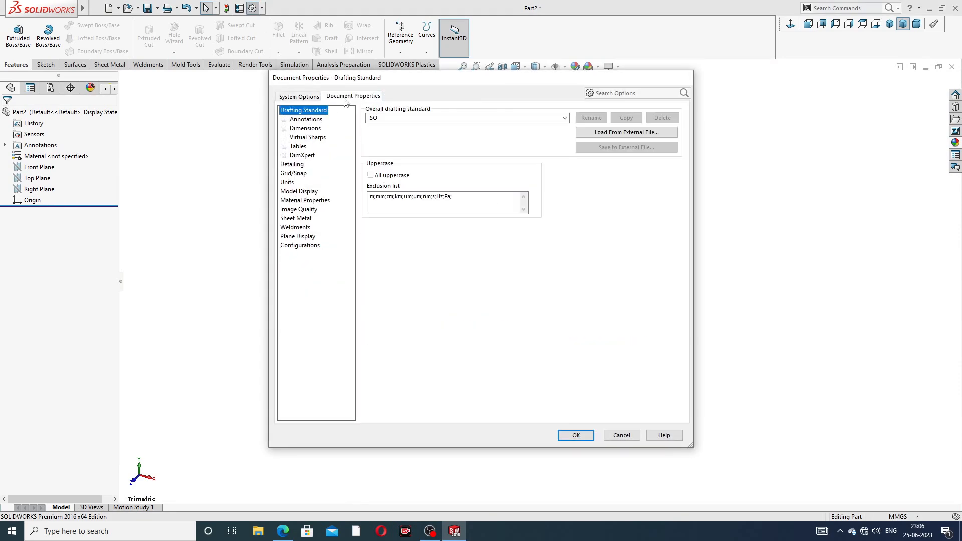
pyautogui.click(299, 210)
pyautogui.moveTo(450, 125); pyautogui.dragTo(564, 128)
pyautogui.moveTo(457, 225); pyautogui.dragTo(579, 229)
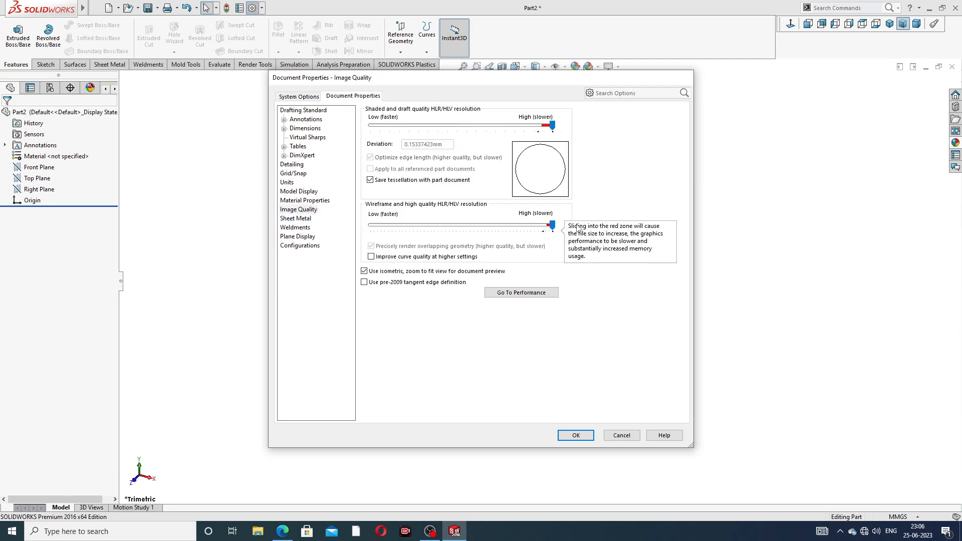
pyautogui.click(582, 436)
pyautogui.click(283, 532)
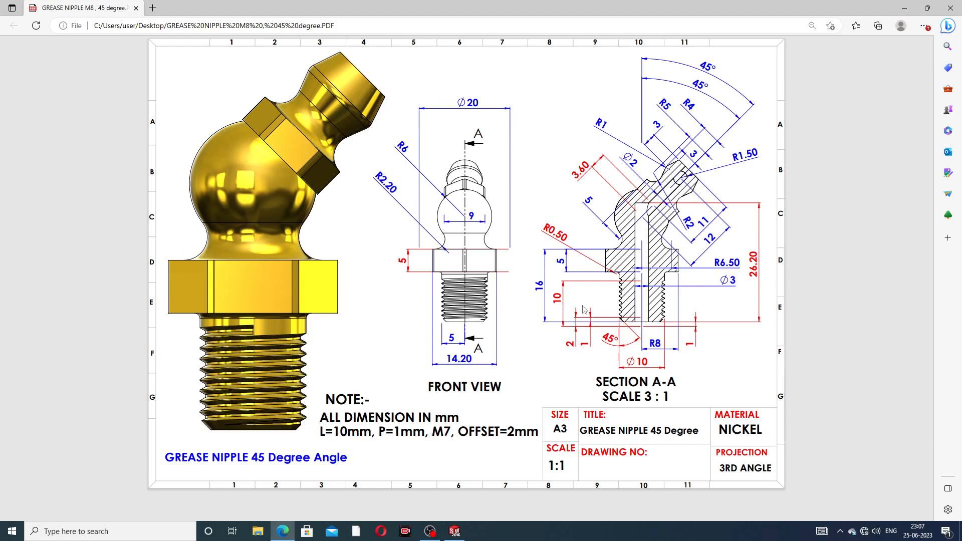
# - Minimise the grease nipple drawing PDF to return to the empty Part2
pyautogui.click(286, 533)
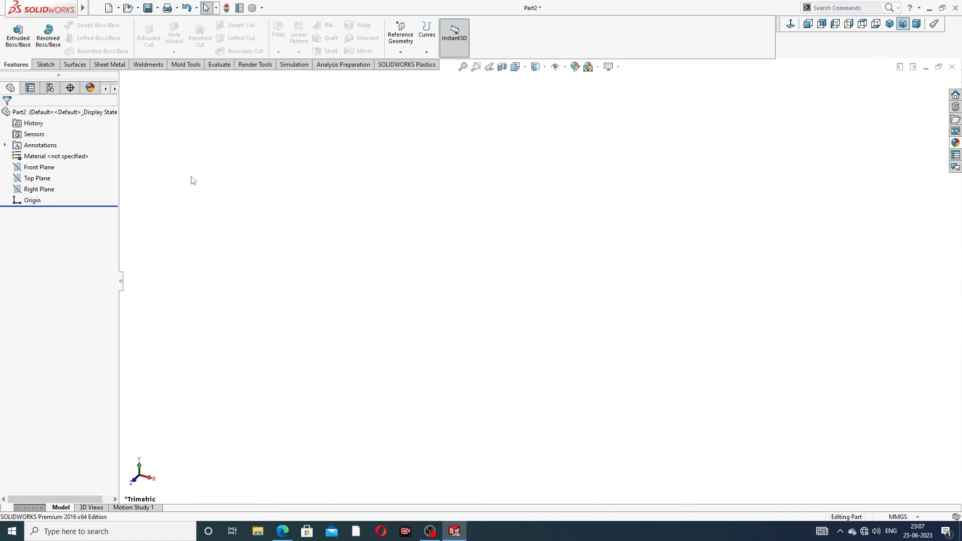
# - Start a sketch on the Front Plane and draw the vertical axis line
pyautogui.click(39, 168)
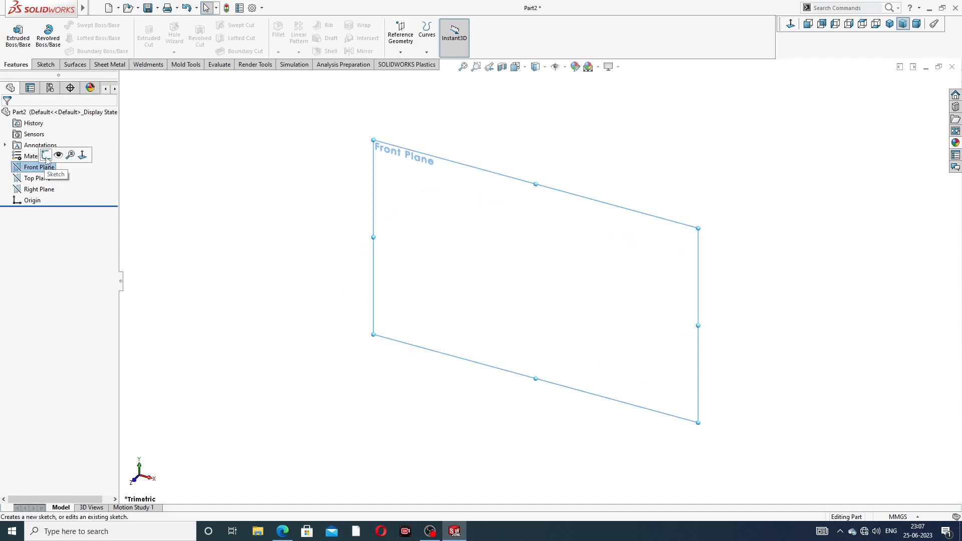
pyautogui.click(54, 155)
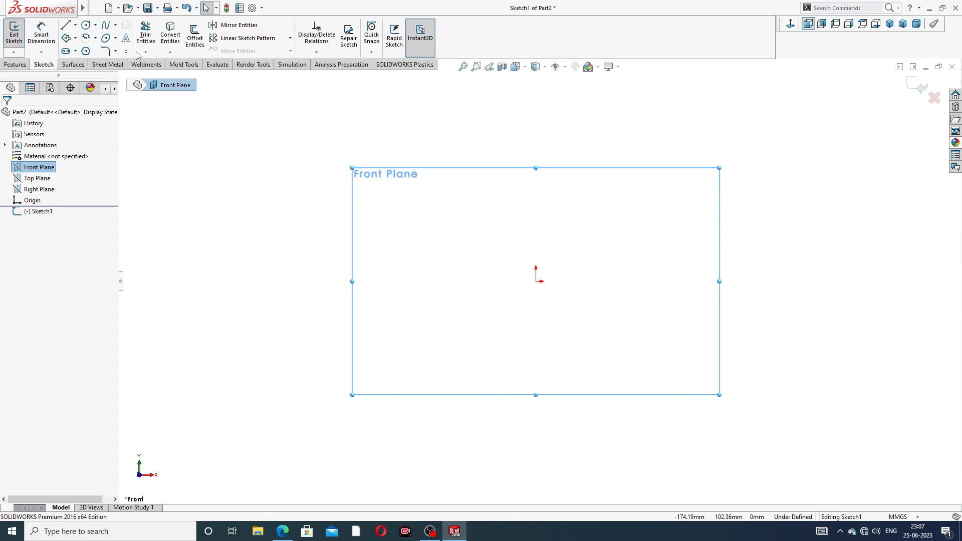
pyautogui.click(67, 26)
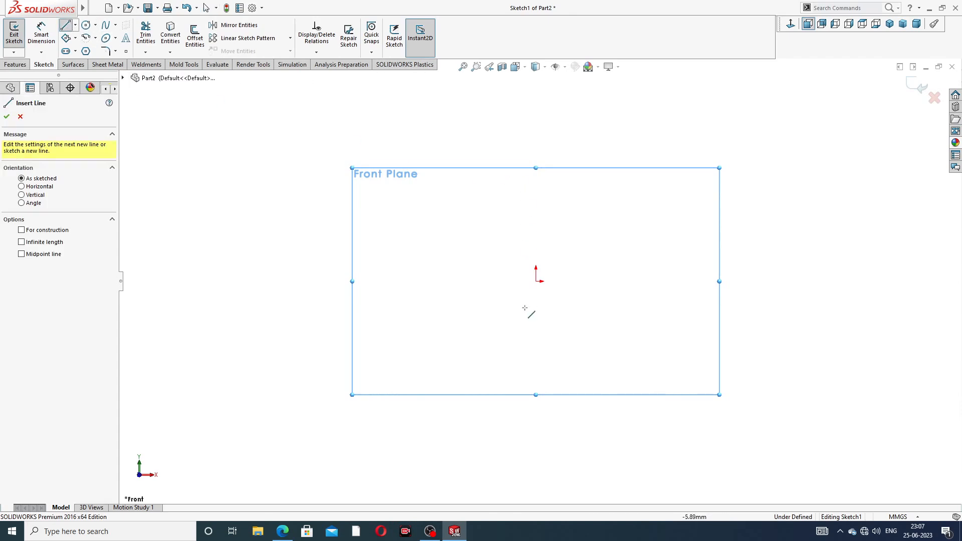
pyautogui.click(537, 370)
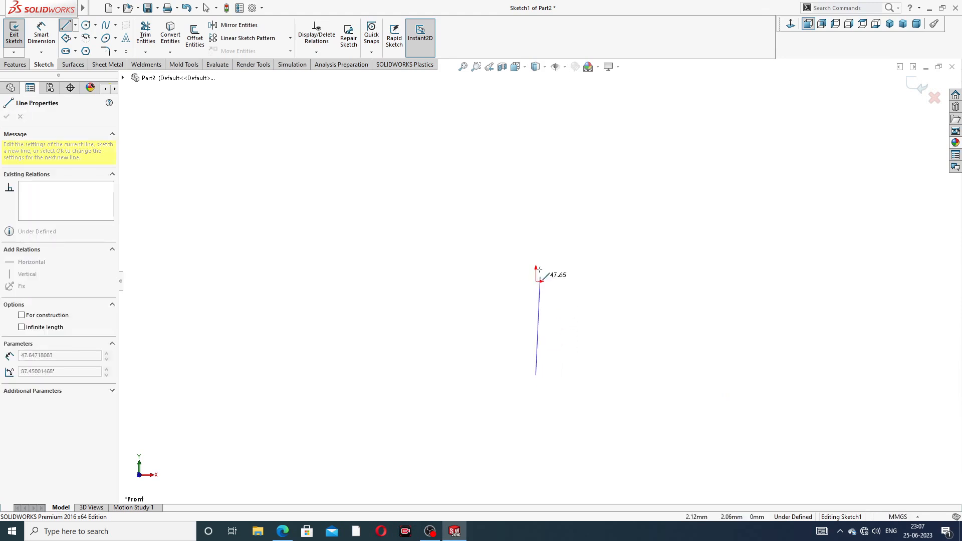
pyautogui.click(535, 153)
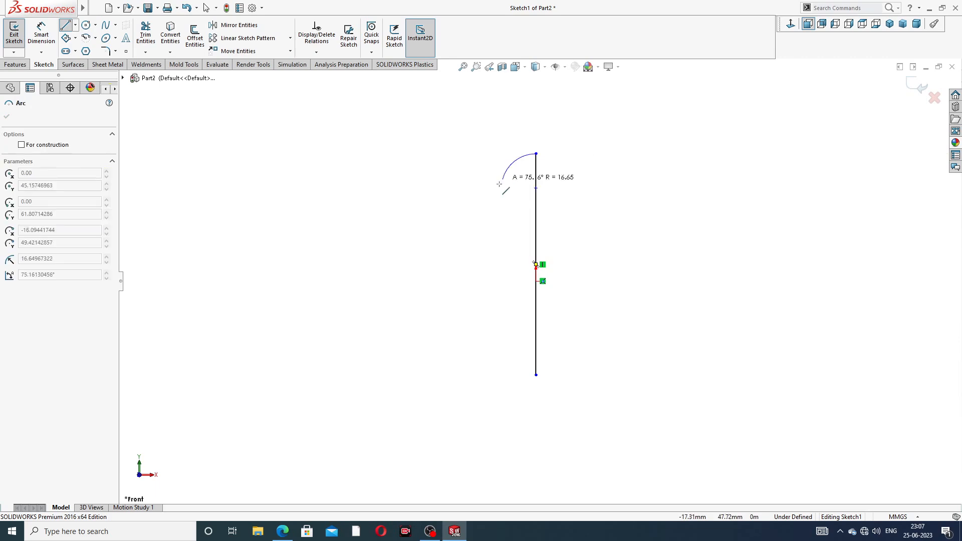
# - Draw the large and small arcs, the stepped ledge and the bottom line to close the profile
pyautogui.click(499, 242)
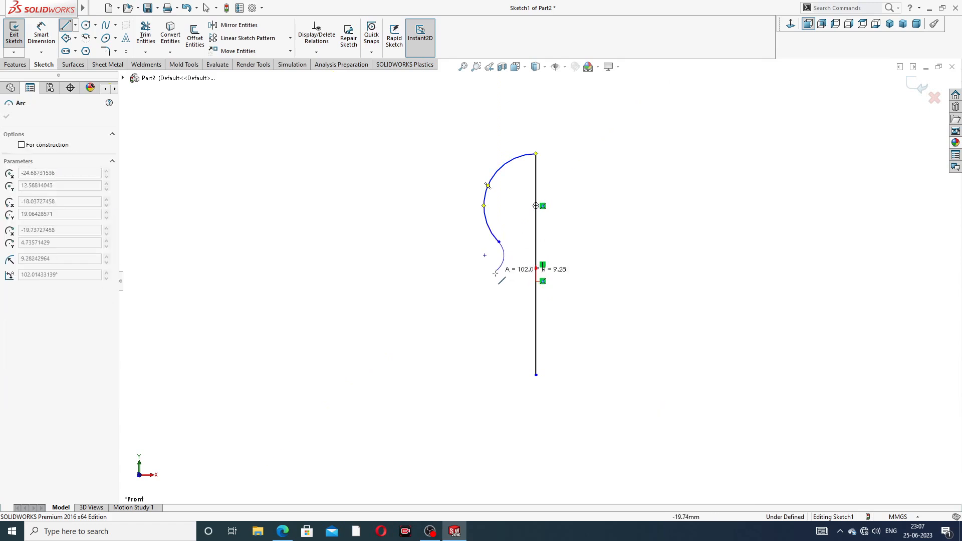
pyautogui.click(479, 297)
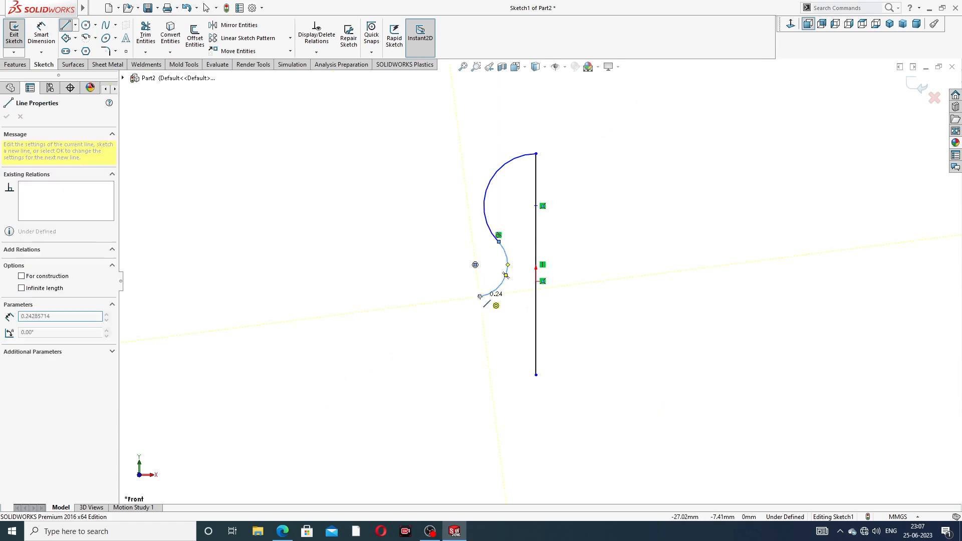
pyautogui.click(452, 297)
pyautogui.click(452, 325)
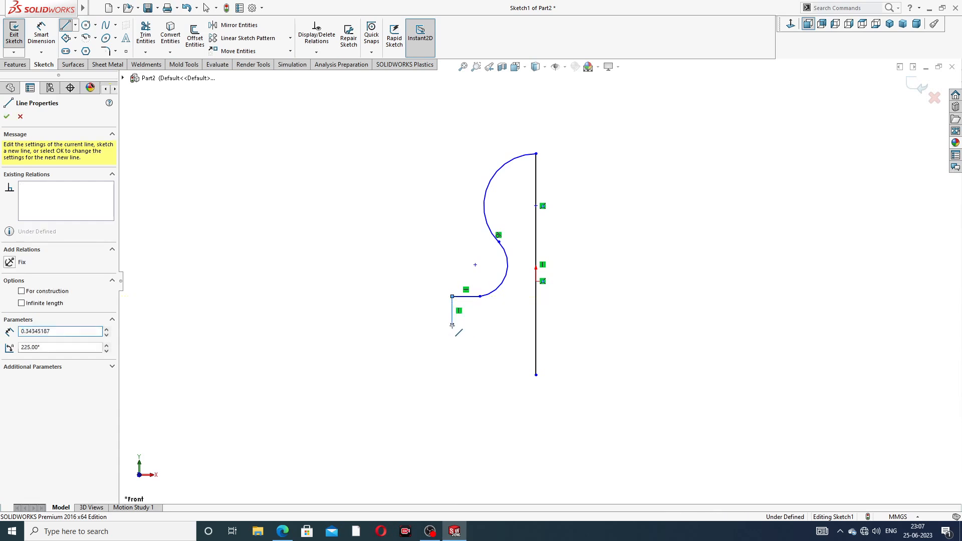
pyautogui.click(493, 324)
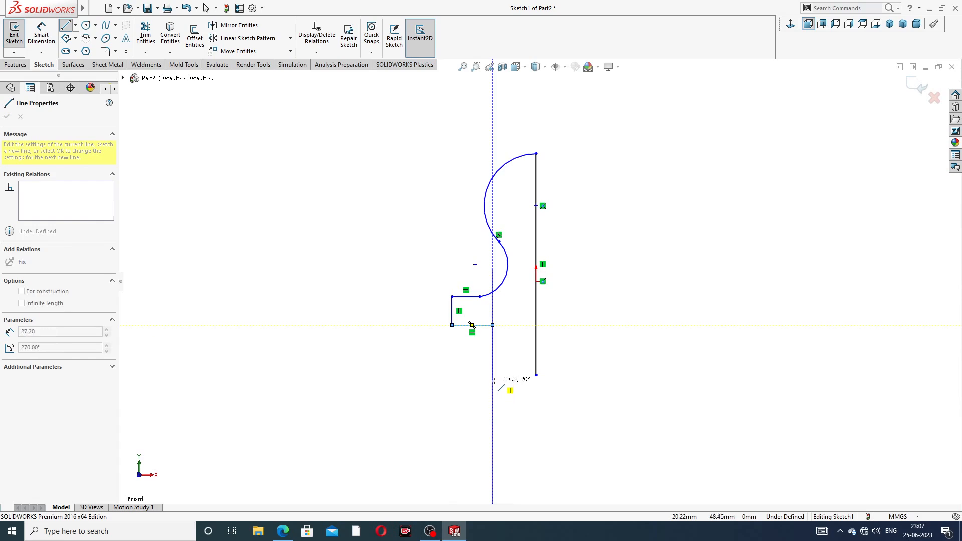
pyautogui.click(492, 375)
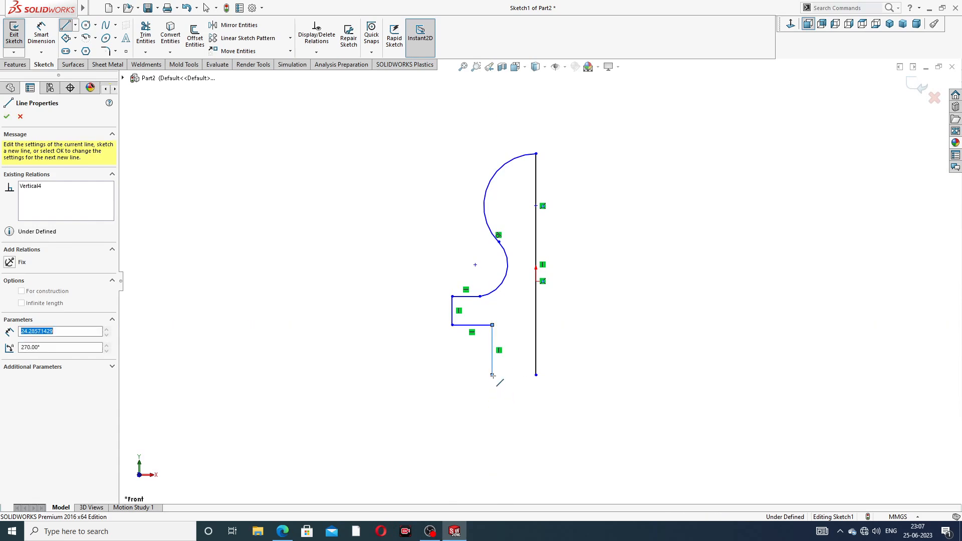
pyautogui.click(536, 375)
pyautogui.rightClick(602, 170)
pyautogui.click(630, 173)
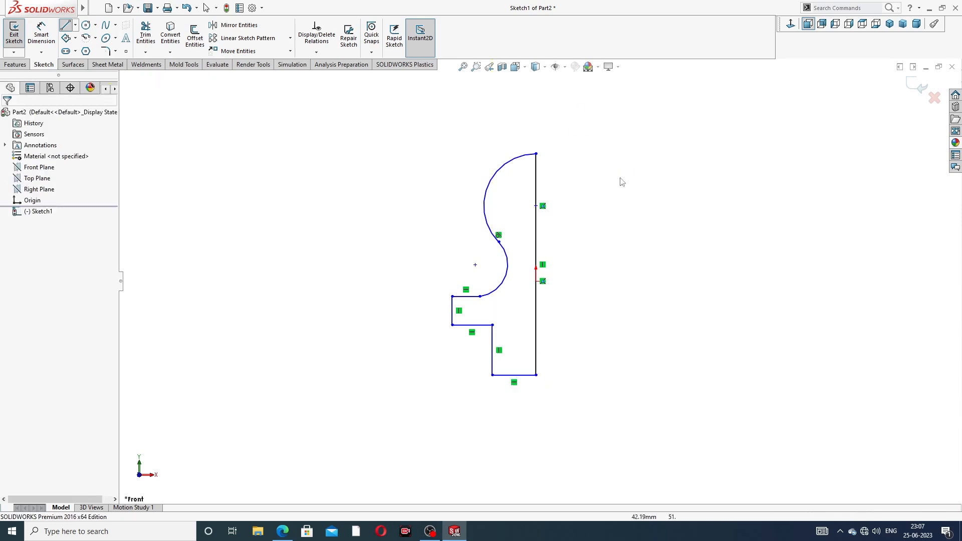
pyautogui.scroll(-2, 548, 225)
# - Make the upper arc's centre point coincident with the origin
pyautogui.click(534, 207)
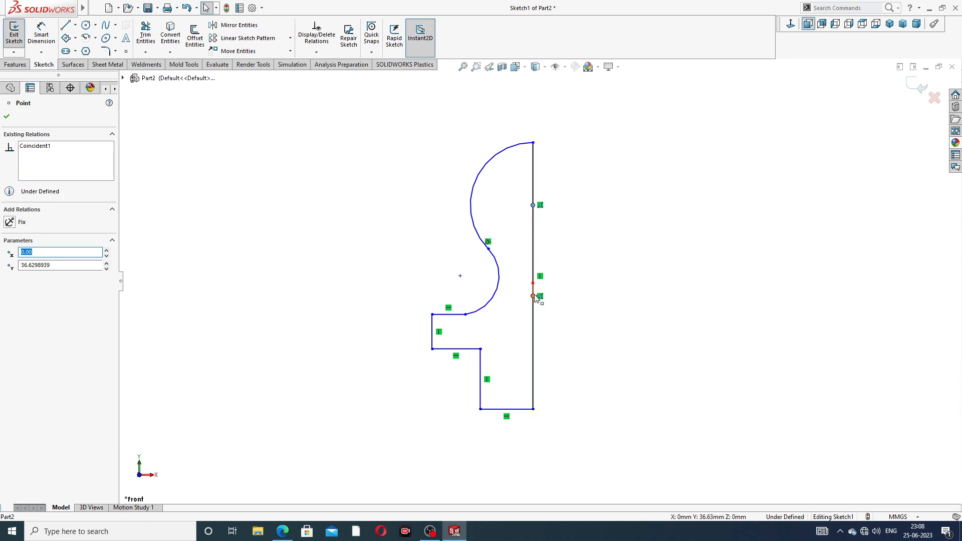
pyautogui.keyDown('ctrl'); pyautogui.click(533, 297); pyautogui.keyUp('ctrl')
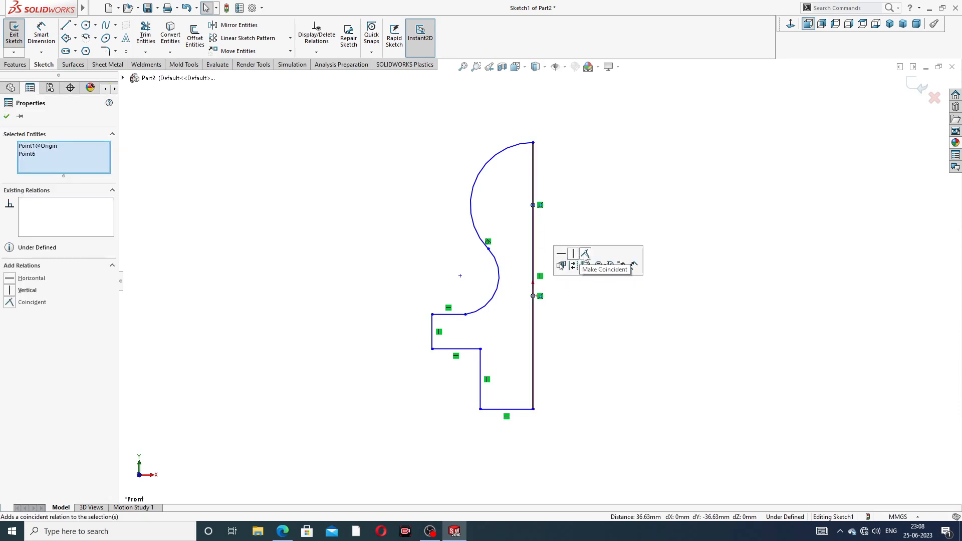
pyautogui.click(585, 262)
pyautogui.click(609, 168)
pyautogui.scroll(2, 536, 384)
pyautogui.scroll(-2, 515, 429)
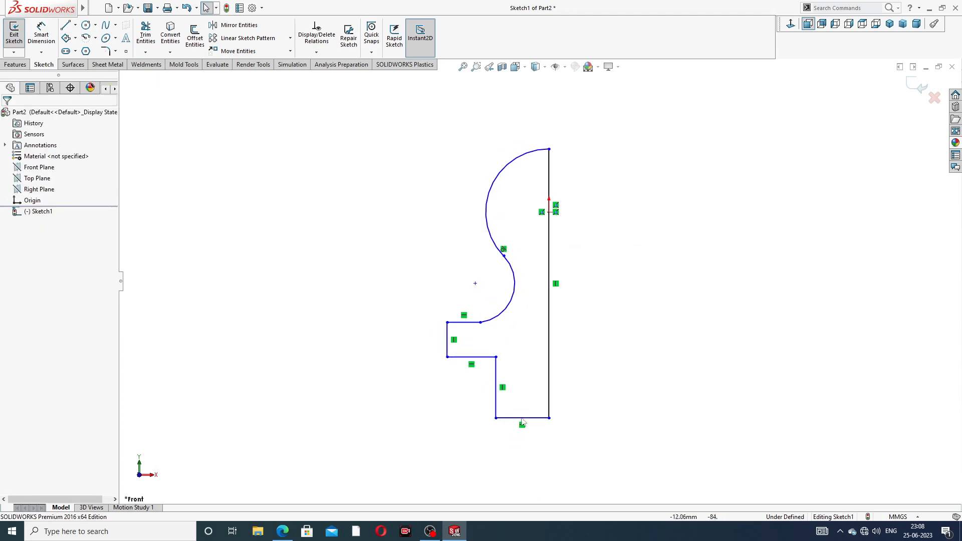
# - Dimension the upper arc with a radius of 6
pyautogui.click(41, 40)
pyautogui.scroll(-1, 585, 190)
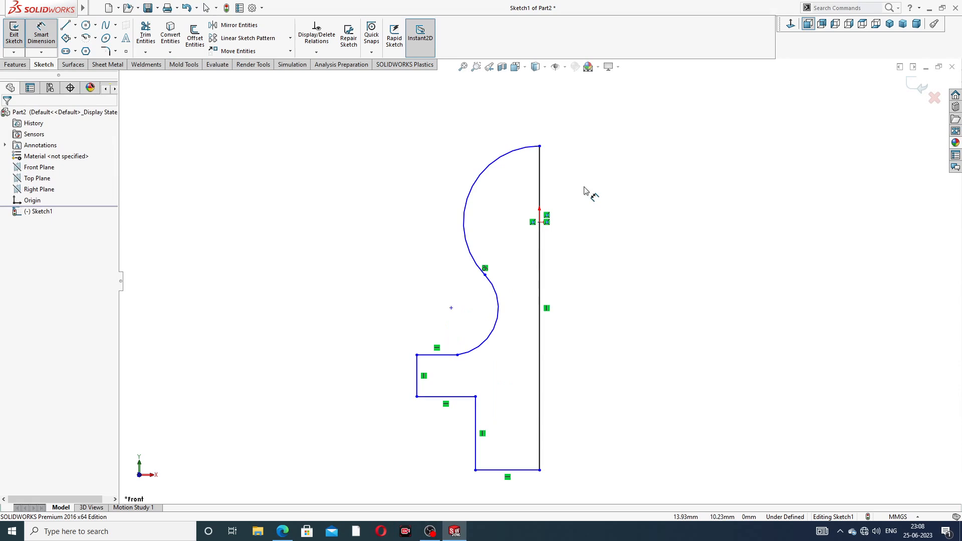
pyautogui.click(508, 156)
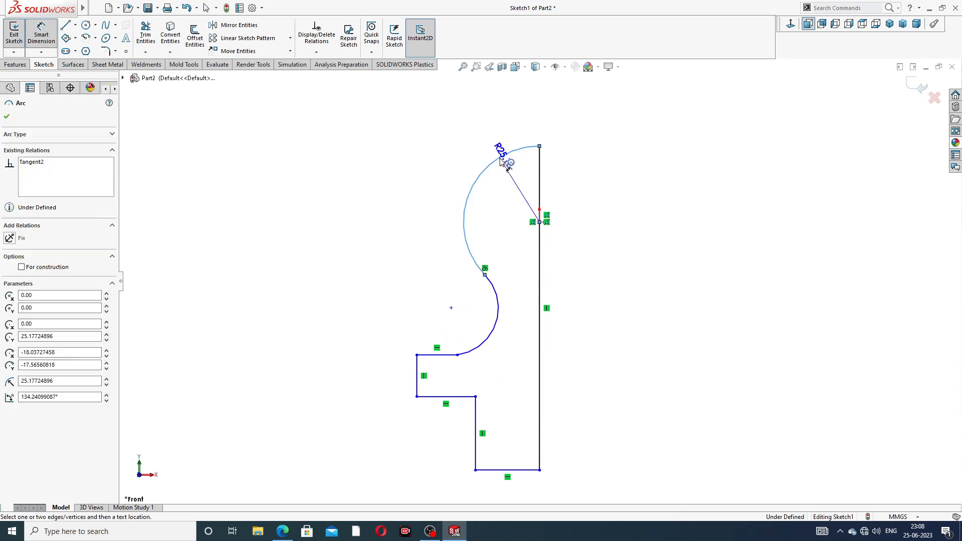
pyautogui.click(471, 153)
pyautogui.write('6')
pyautogui.press('Return')
pyautogui.click(582, 160)
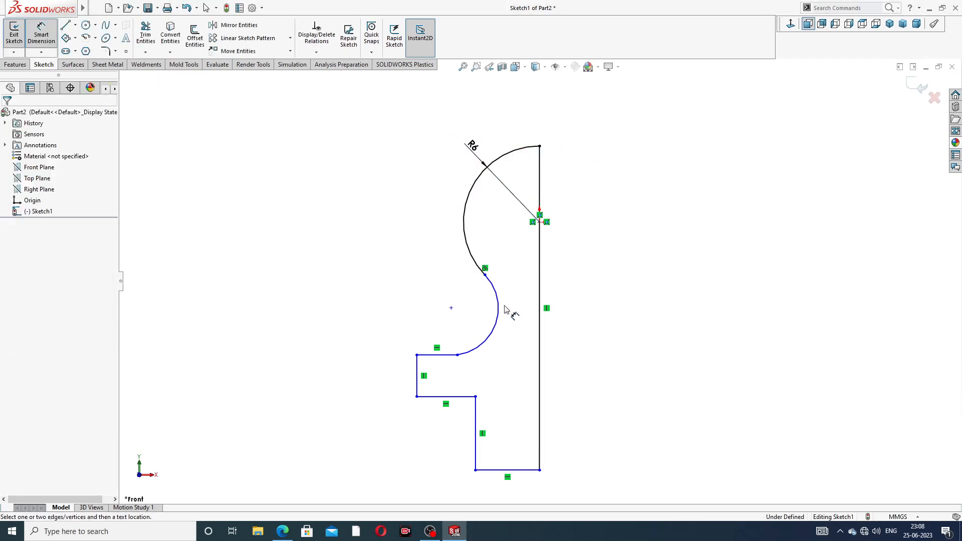
# - Dimension the lower arc with a radius of 2.2
pyautogui.click(502, 311)
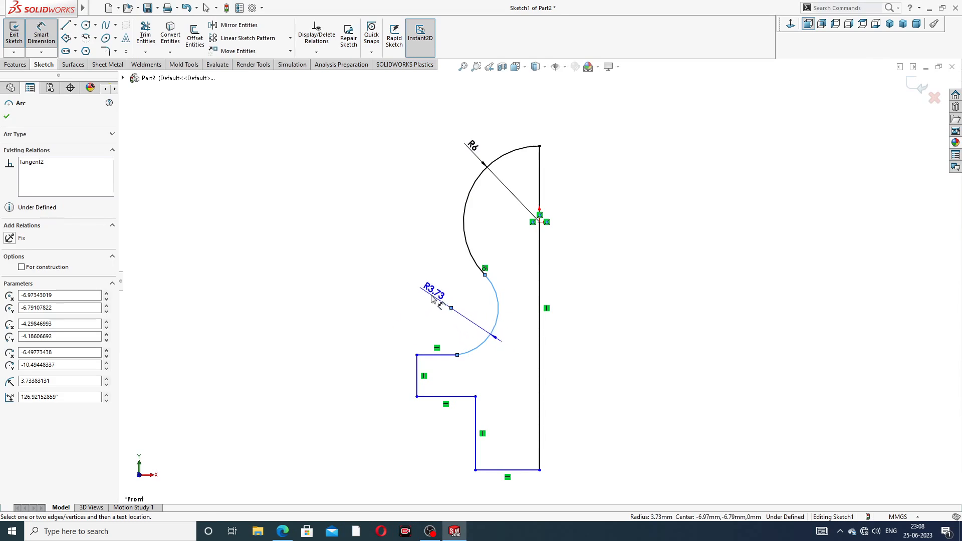
pyautogui.click(432, 299)
pyautogui.write('2.2')
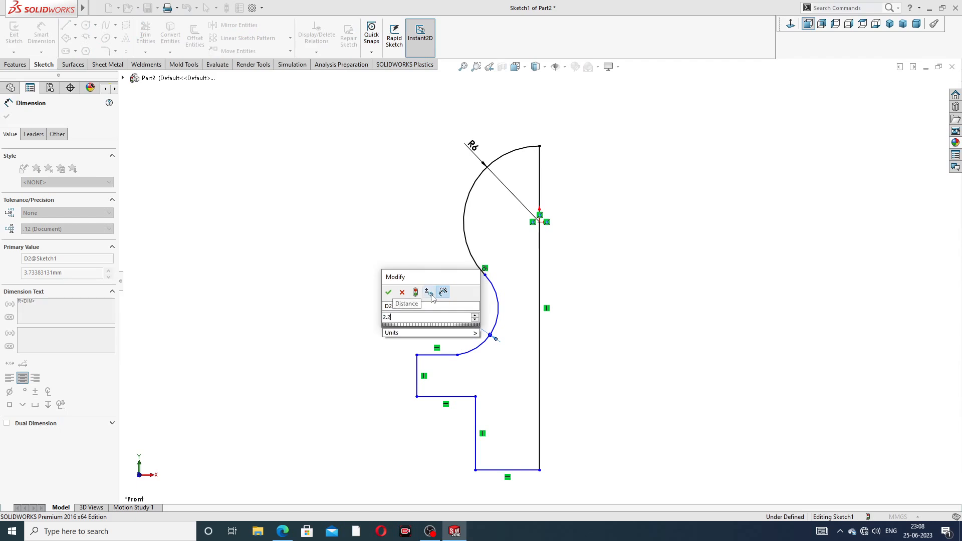
pyautogui.press('Return')
pyautogui.click(609, 301)
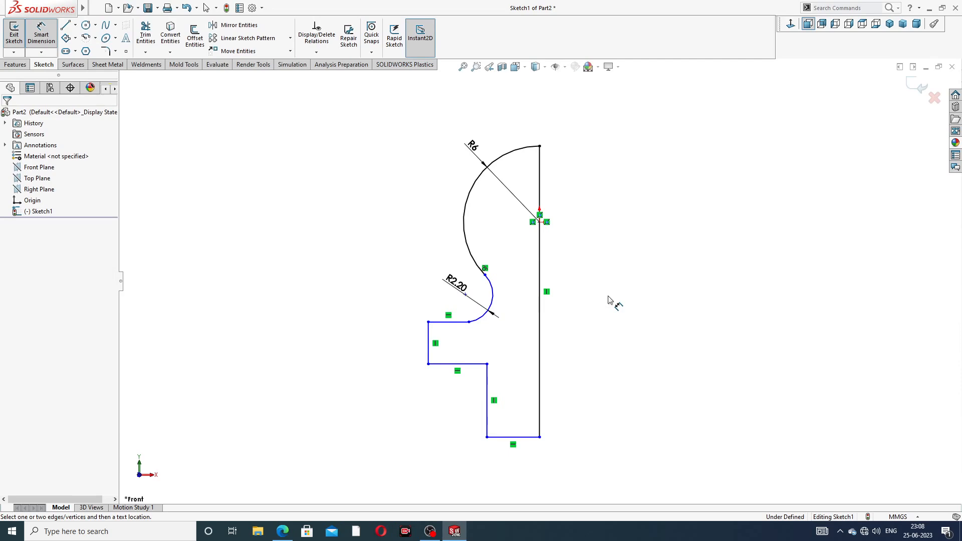
# - Make the step line tangent to the small arc
pyautogui.rightClick(437, 261)
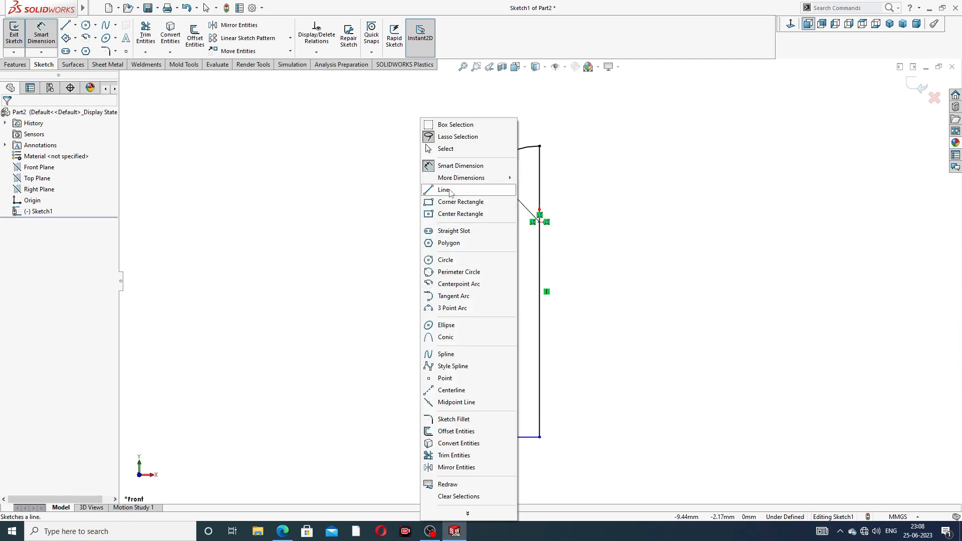
pyautogui.click(445, 149)
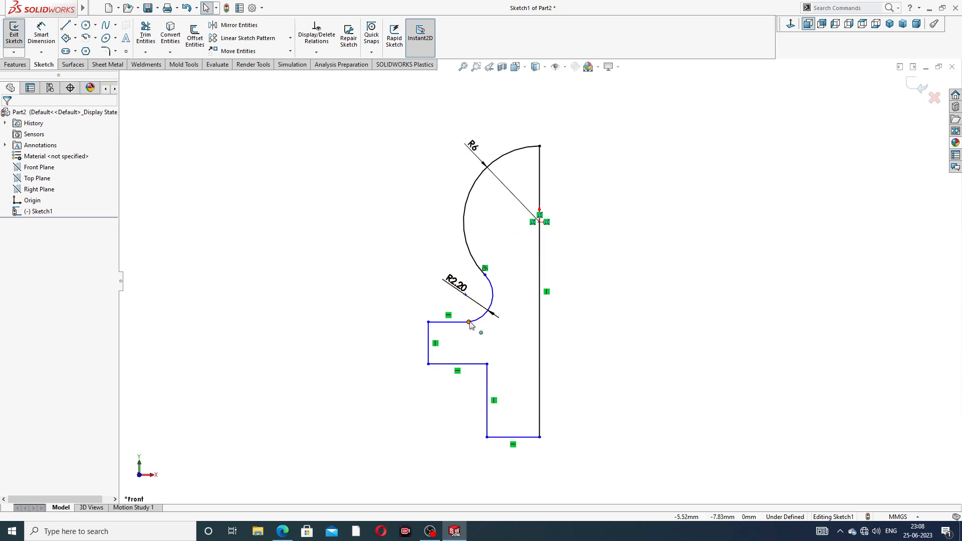
pyautogui.click(469, 323)
pyautogui.click(496, 291)
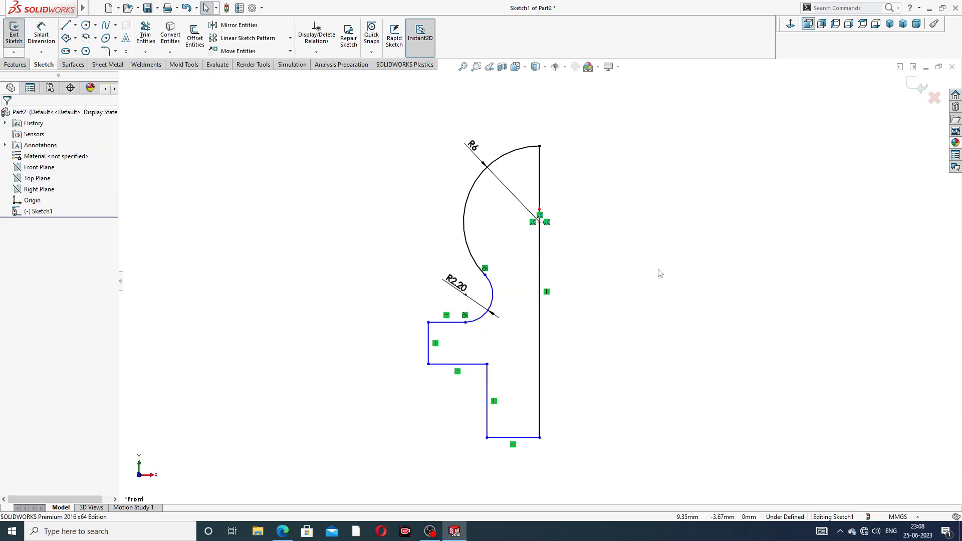
# - Dimension the left vertical line at 5
pyautogui.click(41, 32)
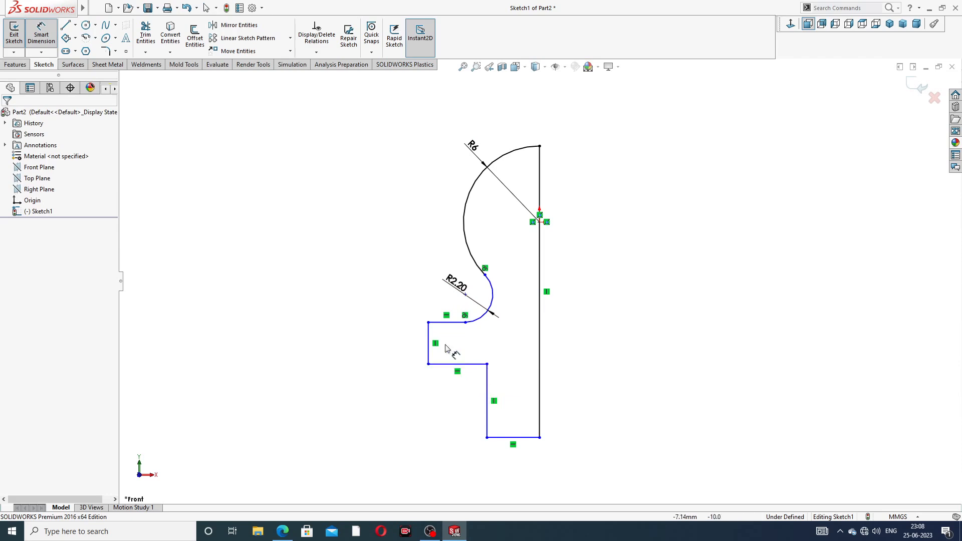
pyautogui.click(429, 334)
pyautogui.click(403, 352)
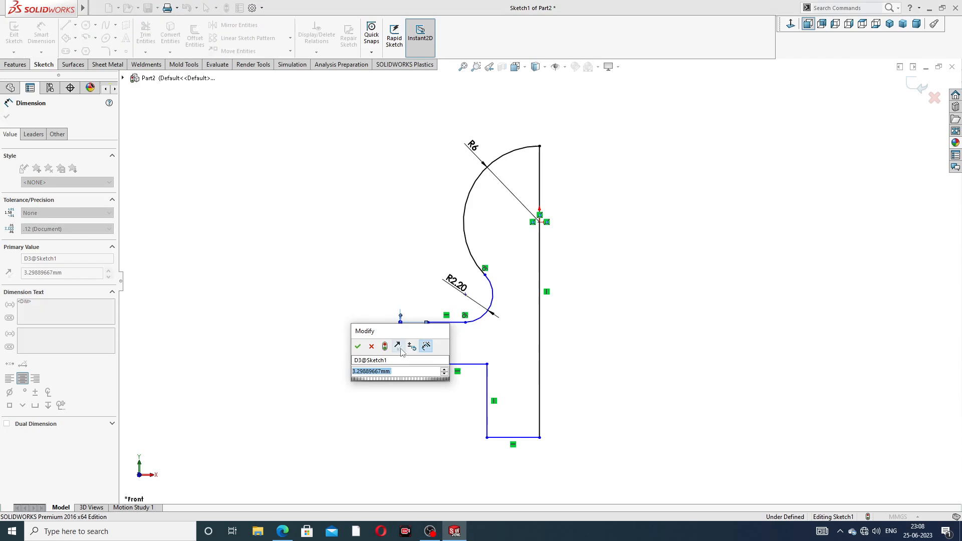
pyautogui.press('Return')
pyautogui.click(344, 327)
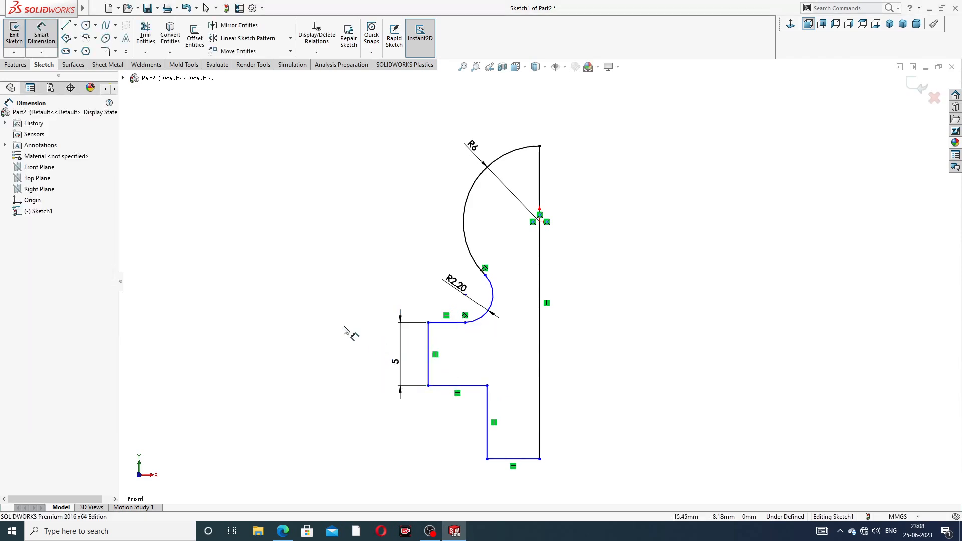
# - Add the 16 overall height dimension and shift the 16 and 5 dimensions left
pyautogui.click(457, 323)
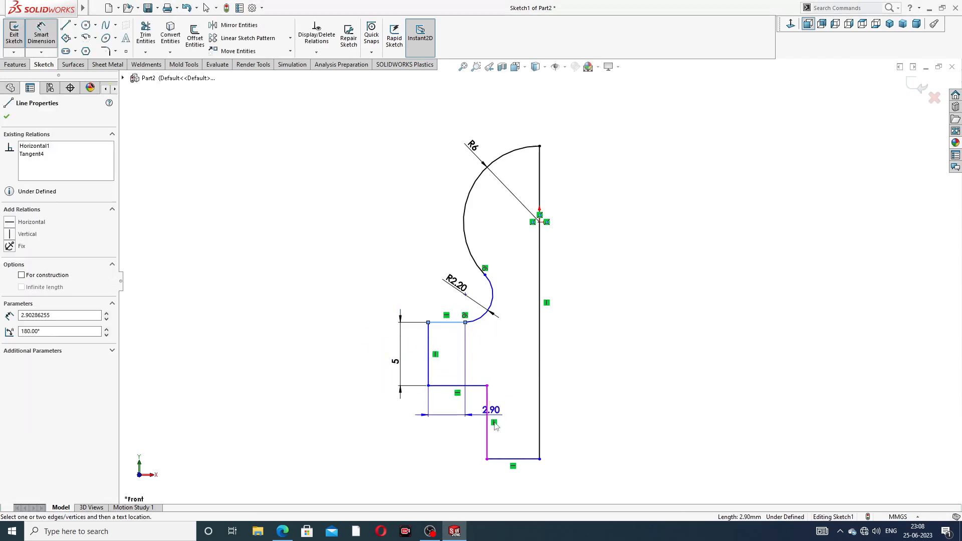
pyautogui.click(502, 459)
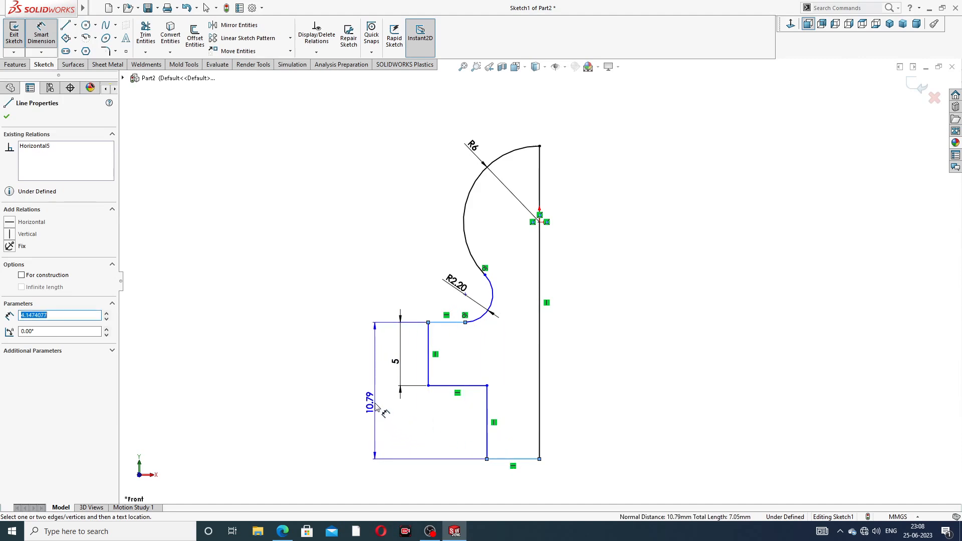
pyautogui.click(376, 398)
pyautogui.write('16')
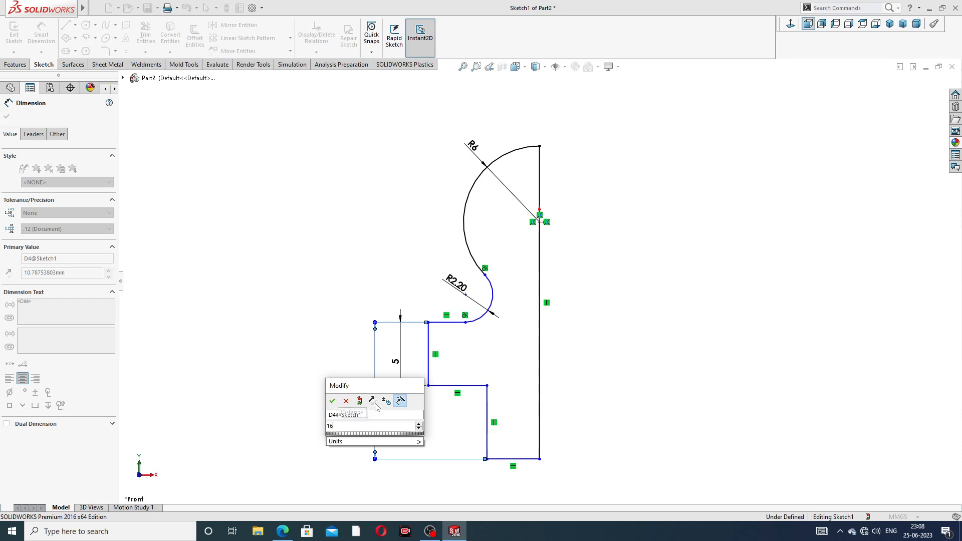
pyautogui.press('Return')
pyautogui.click(613, 353)
pyautogui.scroll(3, 628, 329)
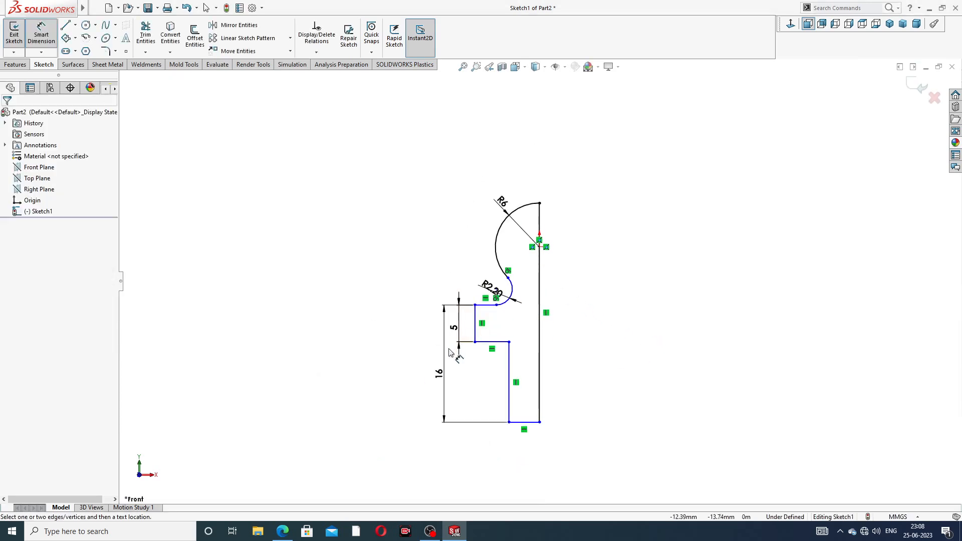
pyautogui.moveTo(440, 375); pyautogui.dragTo(426, 369)
pyautogui.moveTo(456, 329); pyautogui.dragTo(453, 329)
pyautogui.click(600, 328)
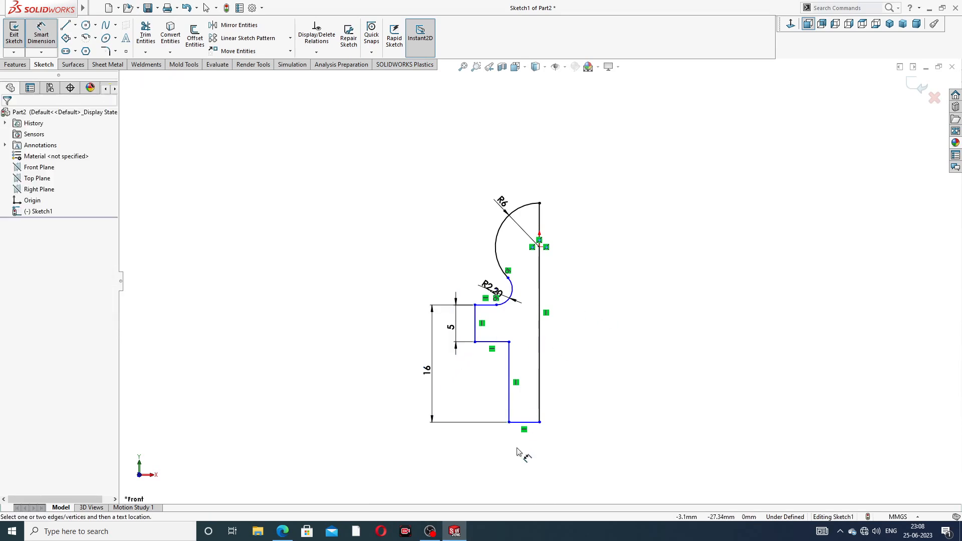
# - Dimension the bottom width at 5 and the step-to-right-line width at 8
pyautogui.click(536, 426)
pyautogui.click(530, 445)
pyautogui.write('5')
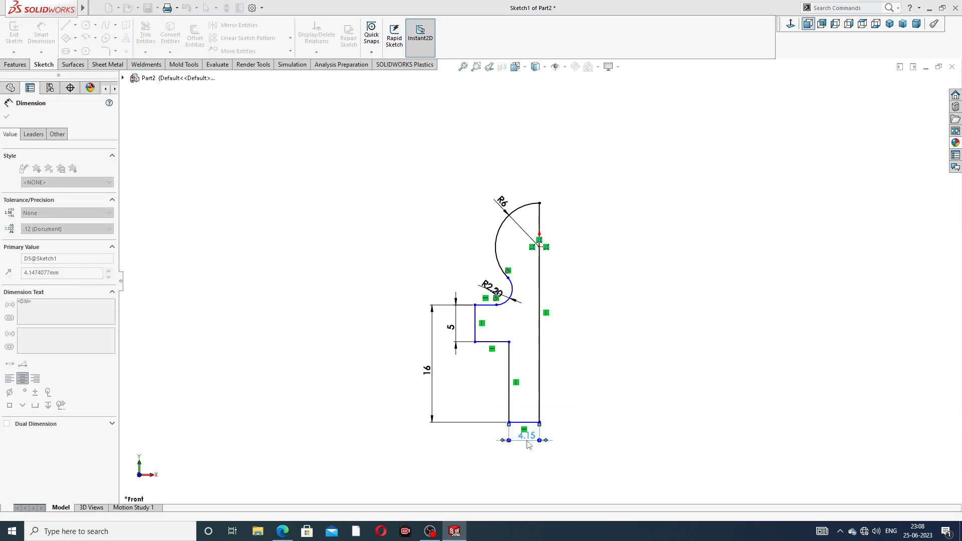
pyautogui.press('Return')
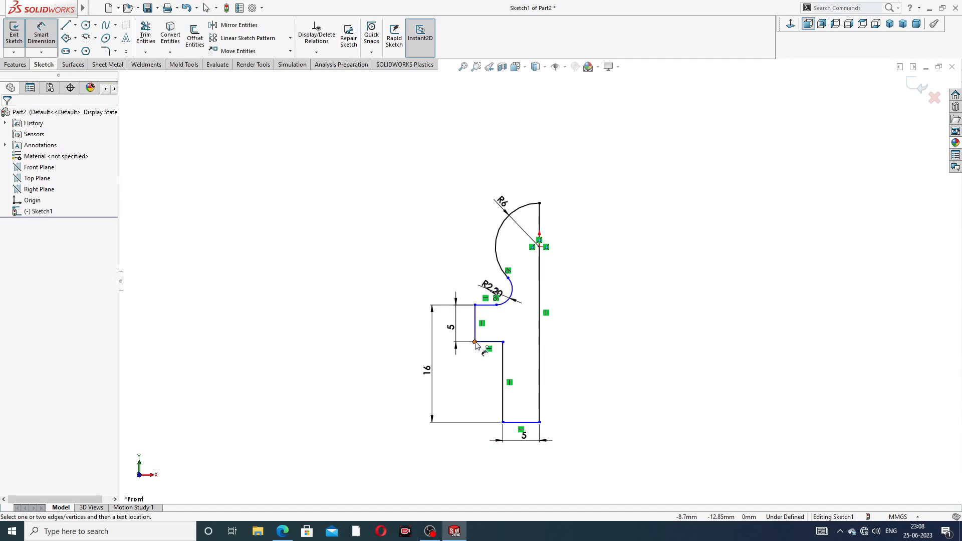
pyautogui.click(475, 342)
pyautogui.click(540, 354)
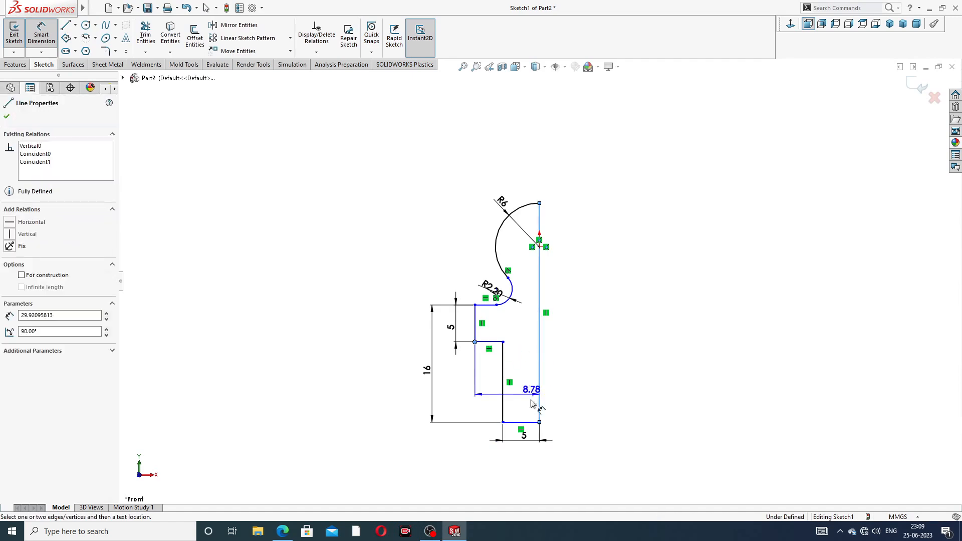
pyautogui.click(503, 469)
pyautogui.write('8')
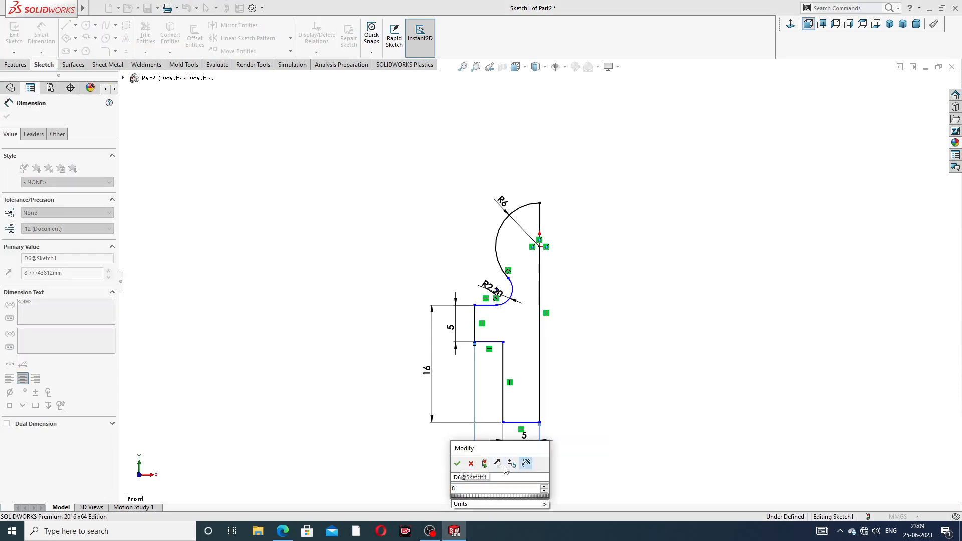
pyautogui.press('Return')
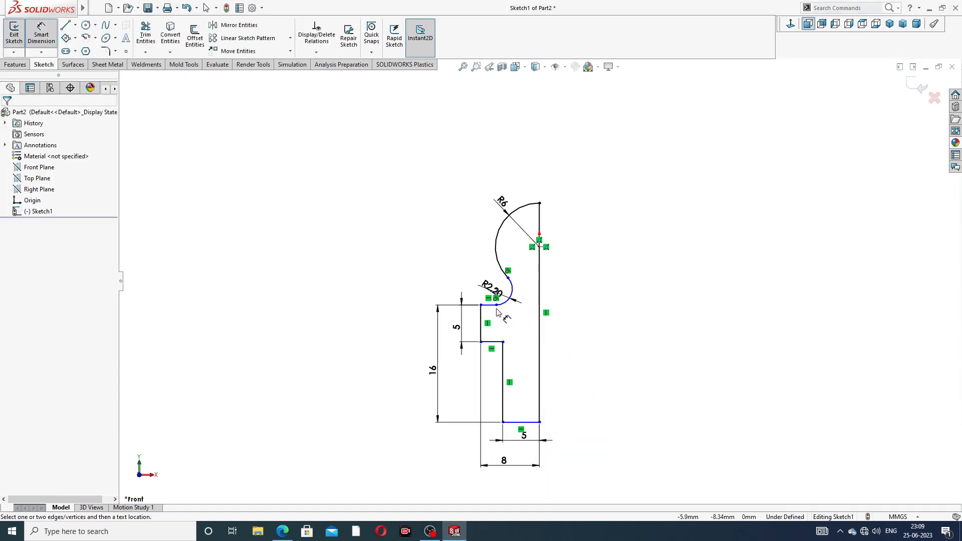
# - Set 6.50 between the R2.20 arc centre and the right vertical line
pyautogui.scroll(-3, 504, 305)
pyautogui.scroll(-2, 504, 305)
pyautogui.click(515, 240)
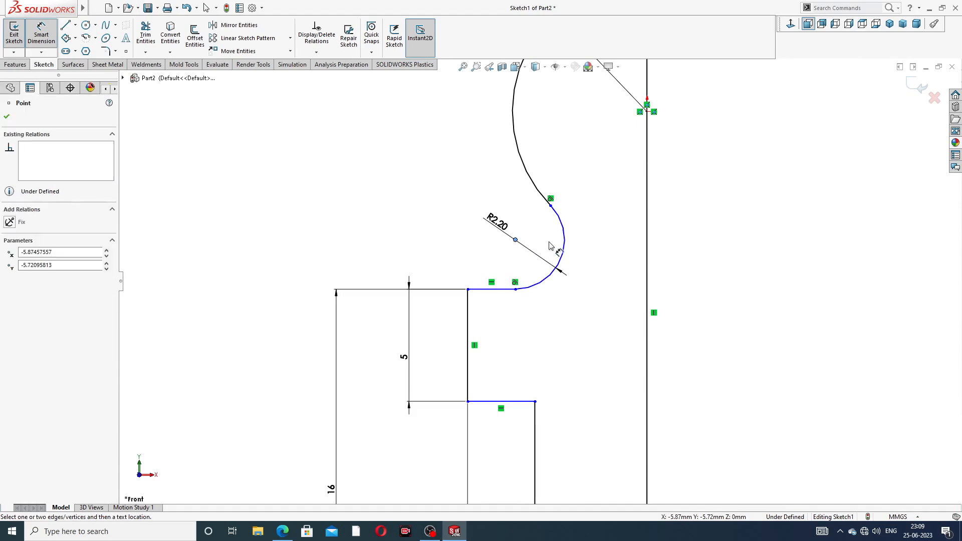
pyautogui.click(646, 241)
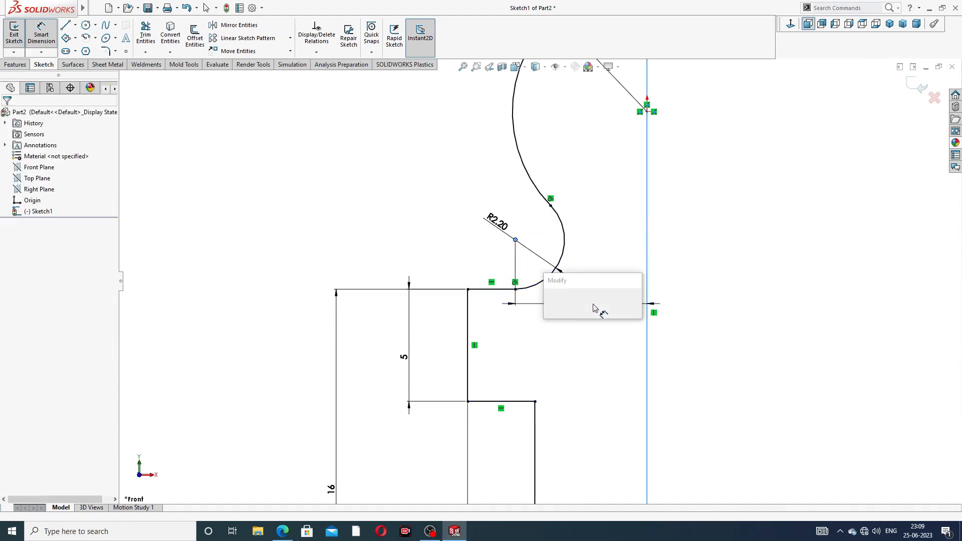
pyautogui.click(593, 307)
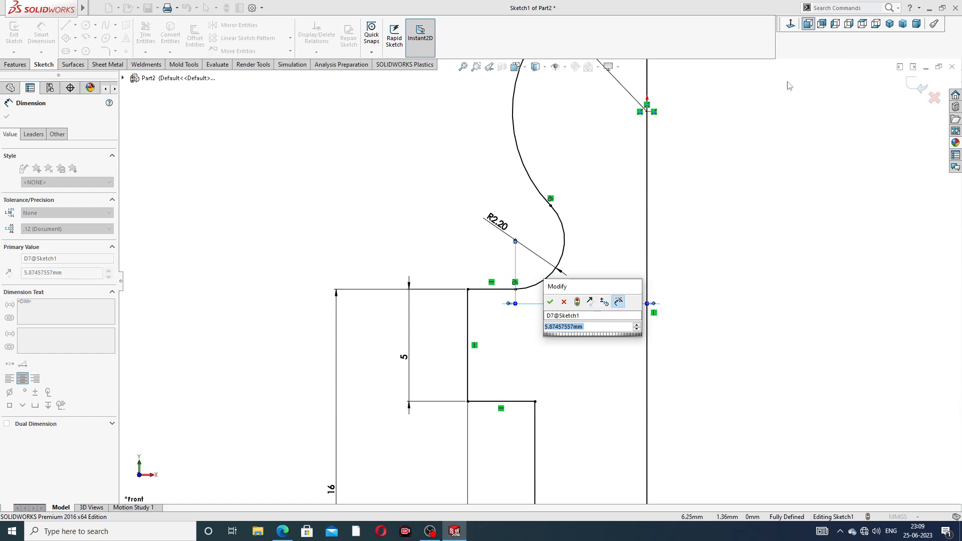
pyautogui.write('6.5')
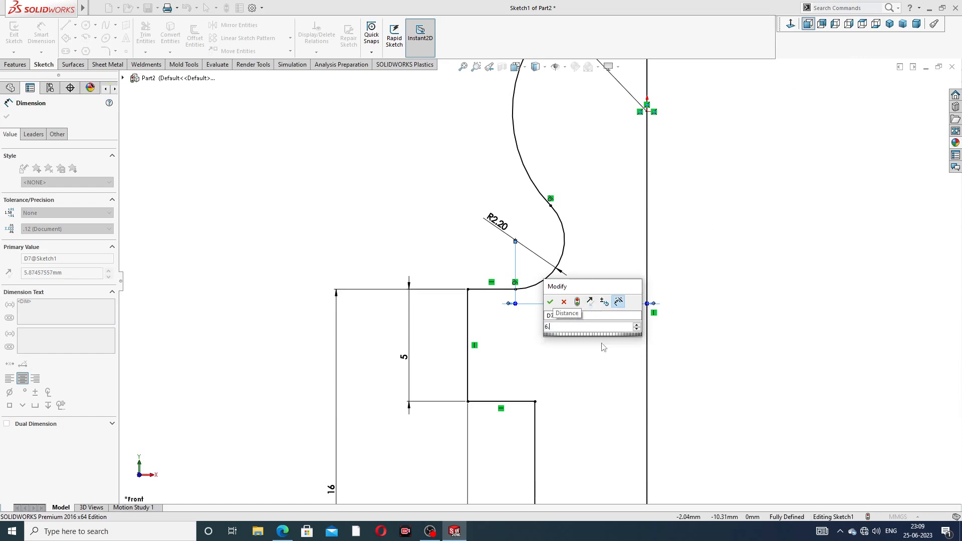
pyautogui.press('Return')
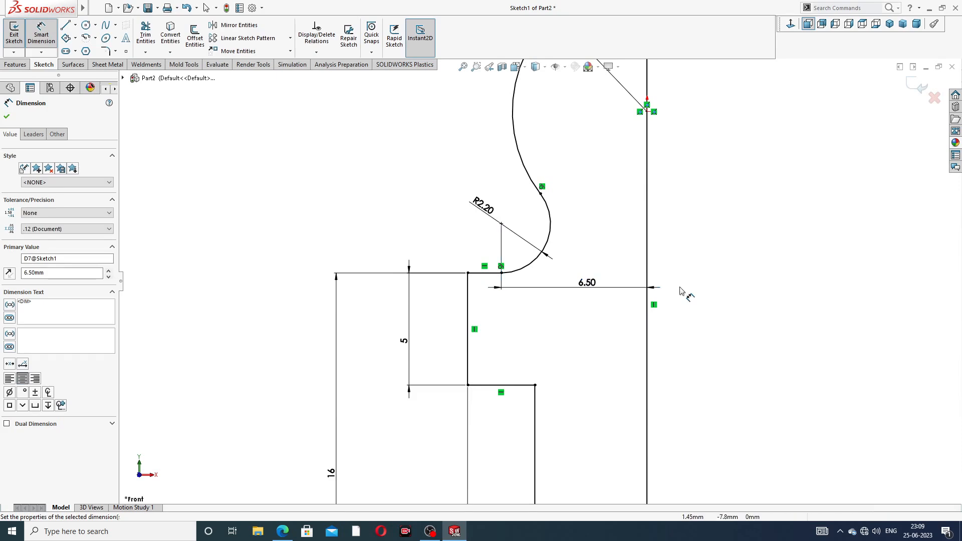
# - Reposition the R2.20, 6.50 and R6 labels and exit dimensioning
pyautogui.click(709, 175)
pyautogui.scroll(3, 718, 155)
pyautogui.scroll(3, 718, 156)
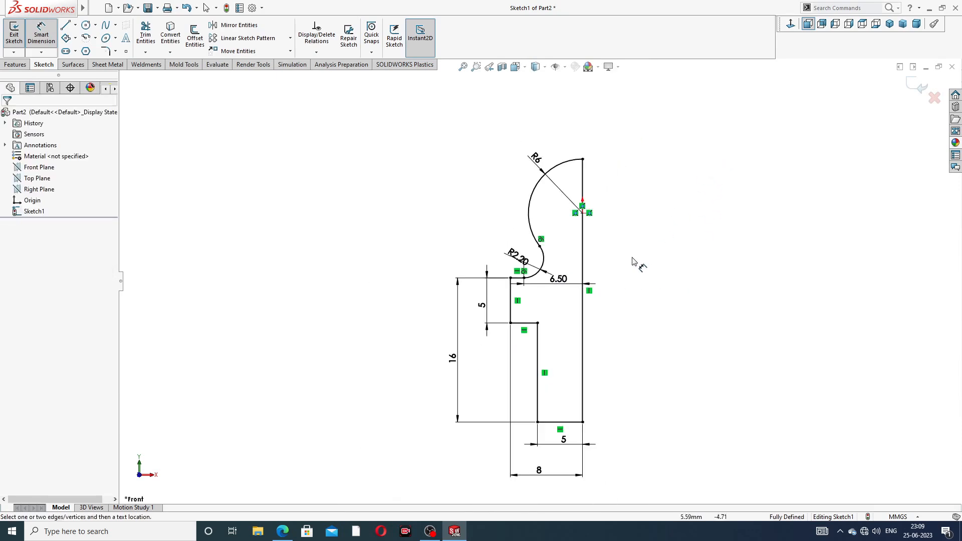
pyautogui.moveTo(510, 258); pyautogui.dragTo(493, 237)
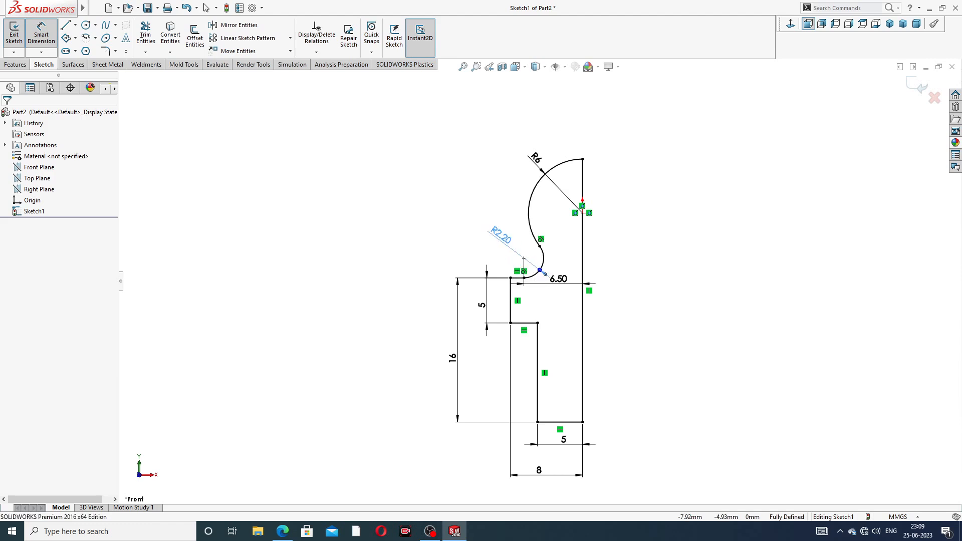
pyautogui.click(673, 258)
pyautogui.moveTo(561, 280); pyautogui.dragTo(558, 295)
pyautogui.click(657, 274)
pyautogui.moveTo(537, 161); pyautogui.dragTo(529, 151)
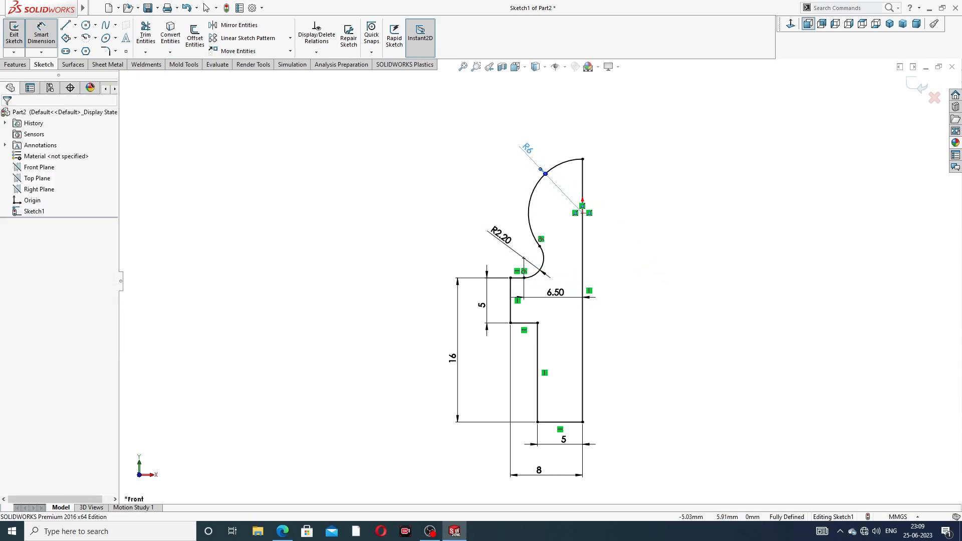
pyautogui.rightClick(682, 203)
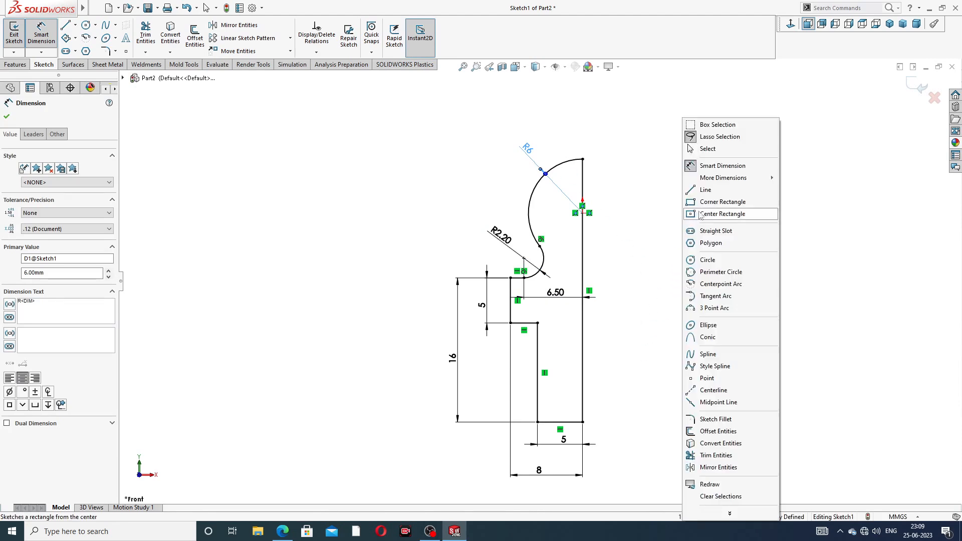
pyautogui.click(707, 149)
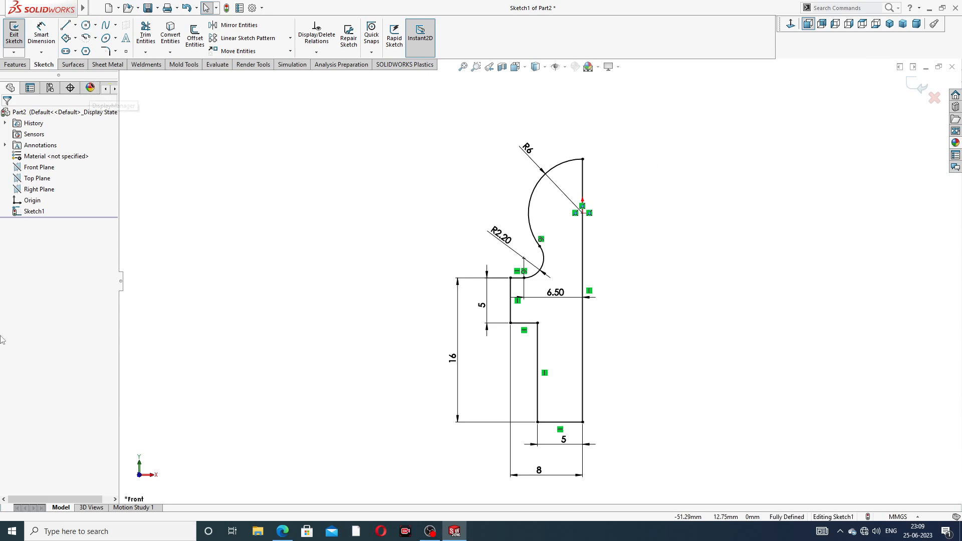
pyautogui.click(282, 531)
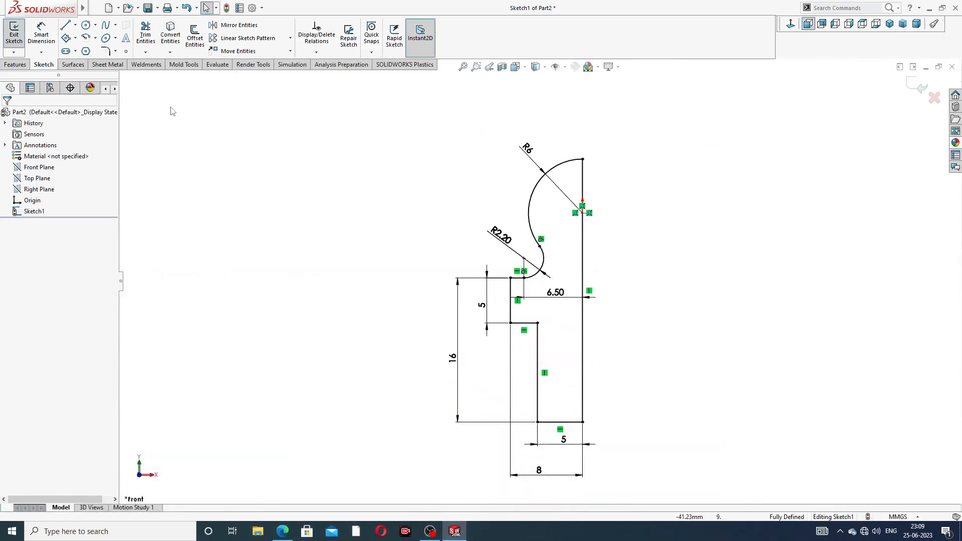
# - Revolve the profile 360° about vertical Line1 to create Revolve1
pyautogui.click(16, 64)
pyautogui.click(48, 35)
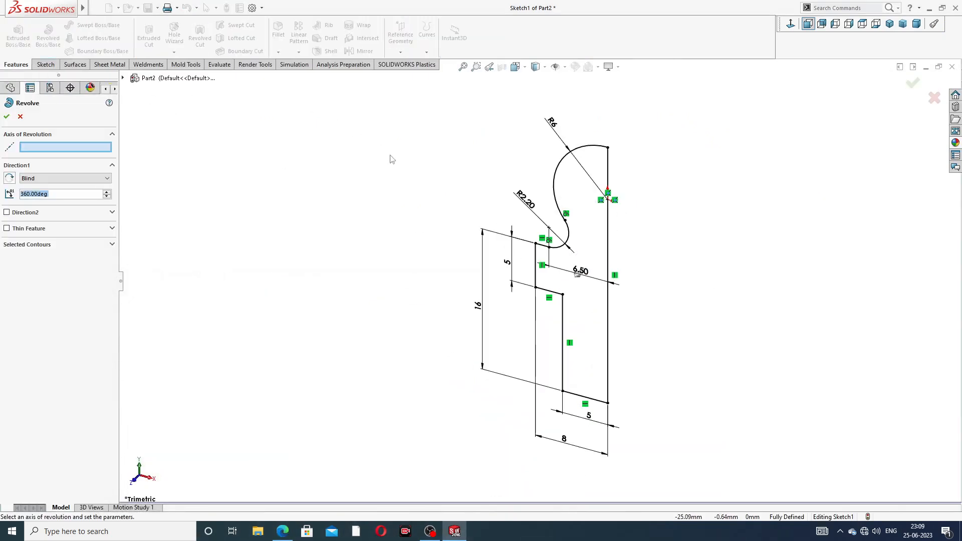
pyautogui.click(608, 244)
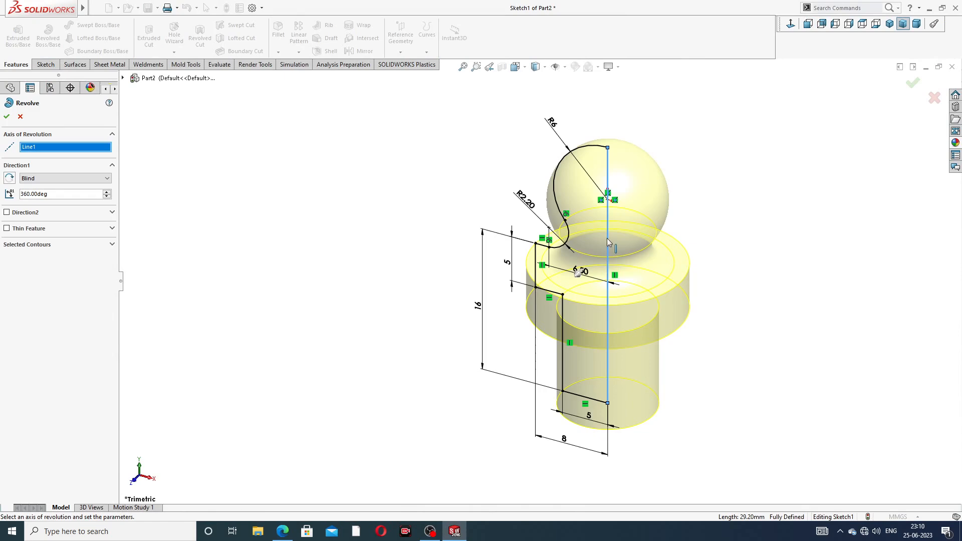
pyautogui.click(7, 117)
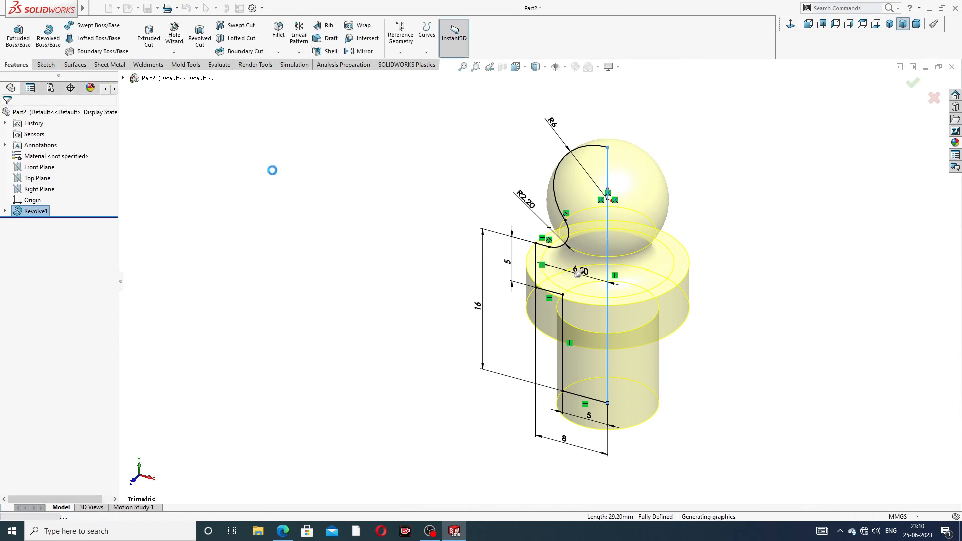
pyautogui.moveTo(714, 231); pyautogui.dragTo(660, 280, button='middle')
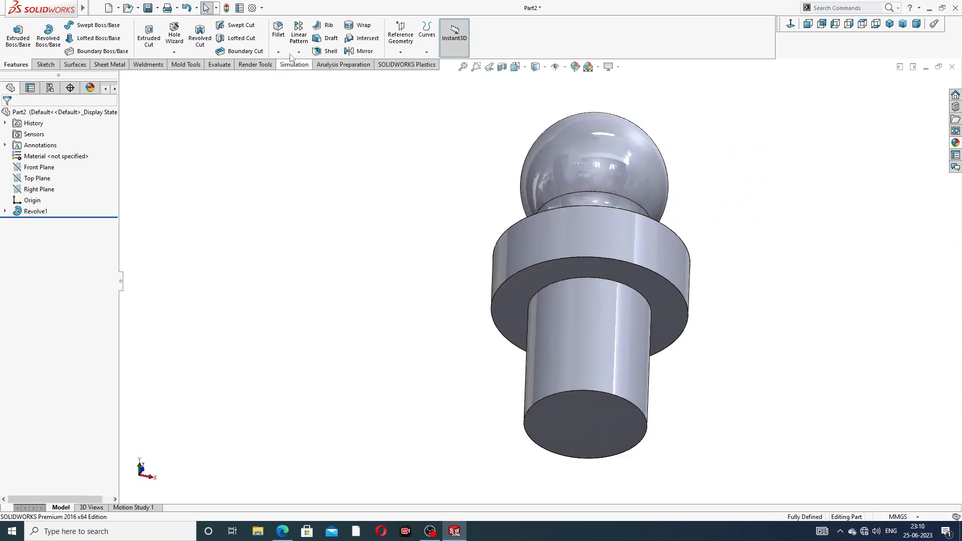
# - Fillet the shaft-to-collar edge with a 0.5 mm radius
pyautogui.click(278, 31)
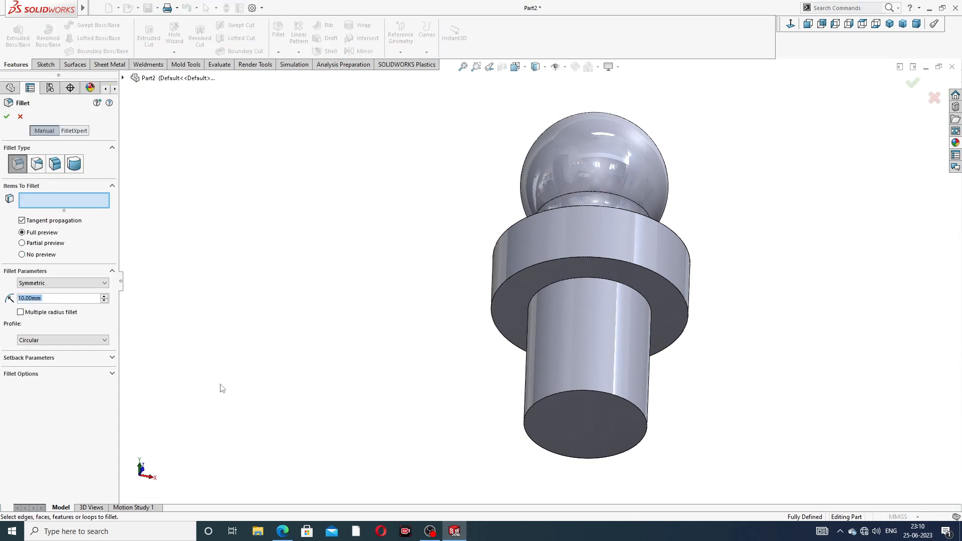
pyautogui.write('0.5')
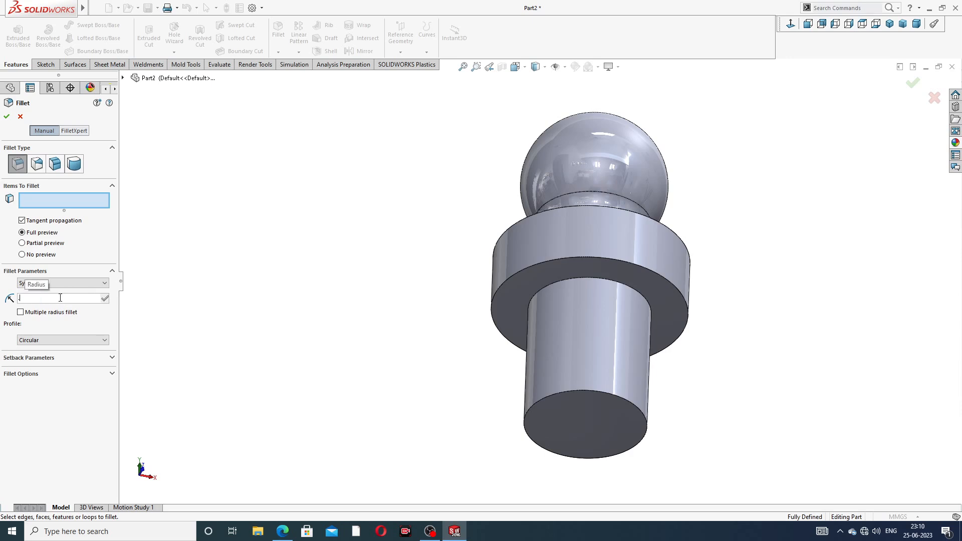
pyautogui.press('Return')
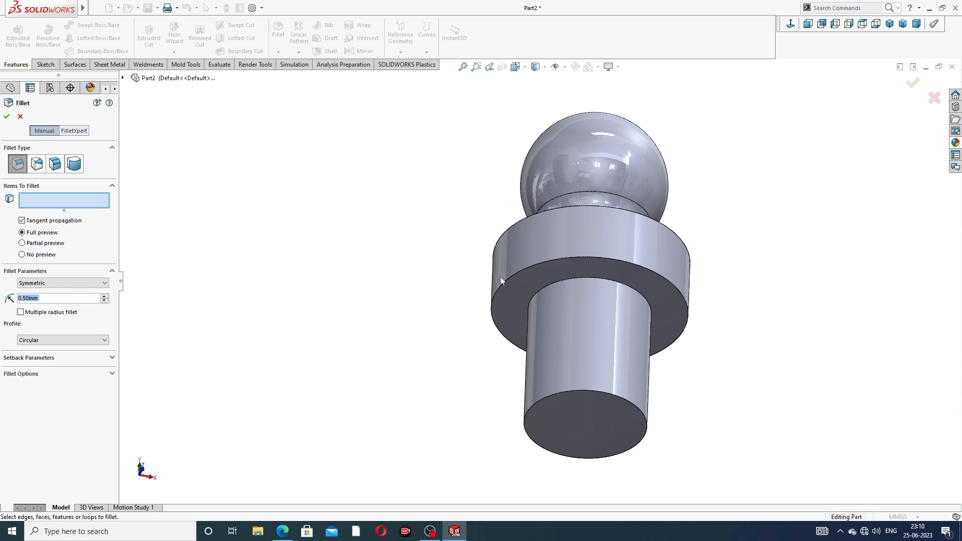
pyautogui.click(607, 285)
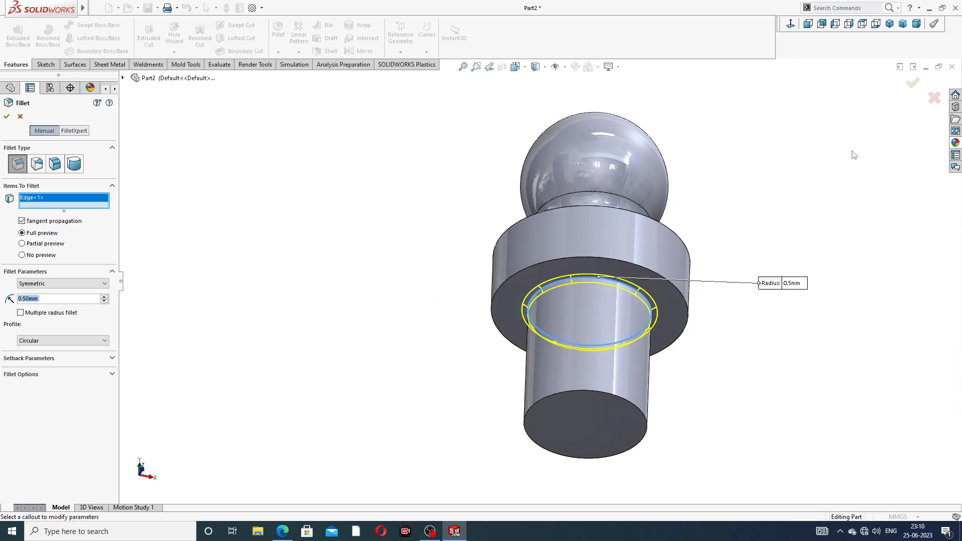
pyautogui.click(912, 86)
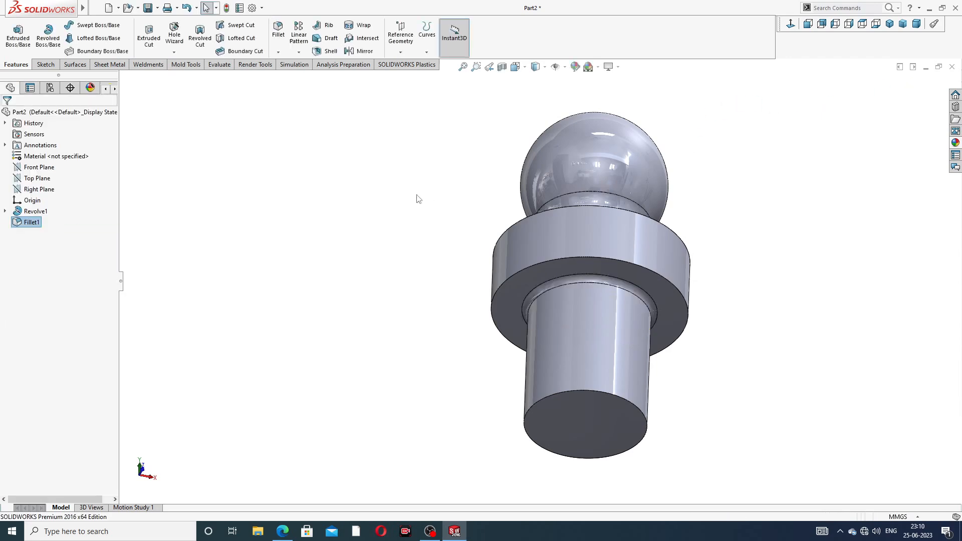
pyautogui.moveTo(435, 205); pyautogui.dragTo(406, 165, button='middle')
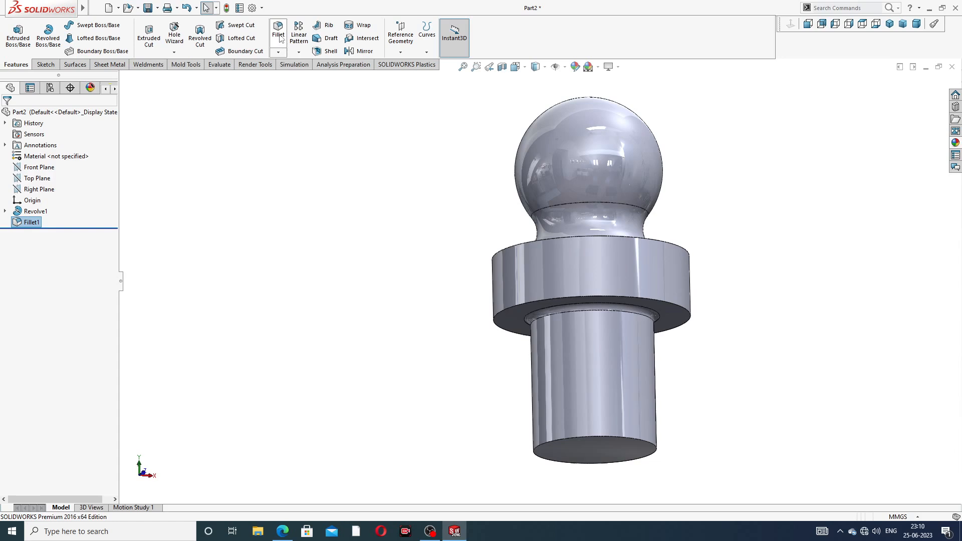
# - Chamfer the shaft's bottom edge at 1 mm × 45°
pyautogui.click(278, 52)
pyautogui.click(291, 76)
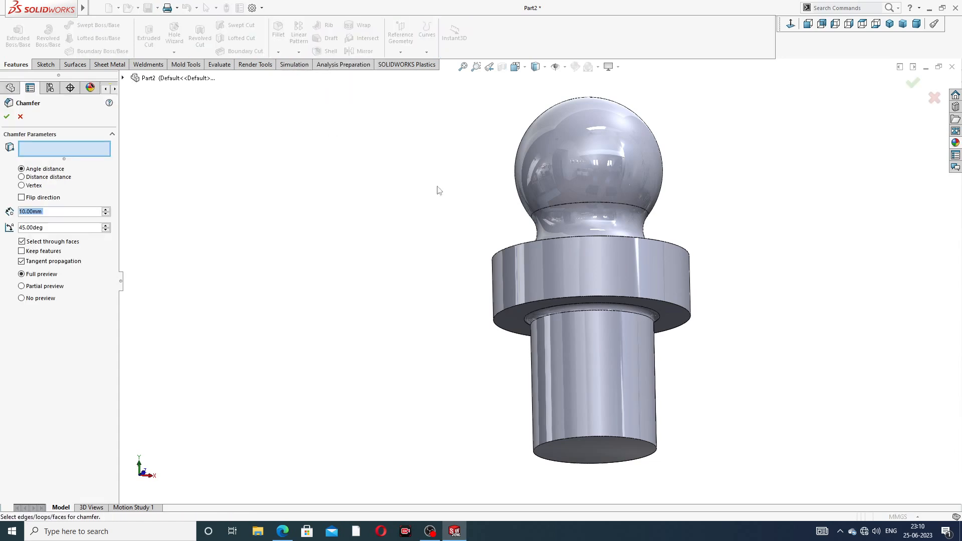
pyautogui.write('1')
pyautogui.press('Return')
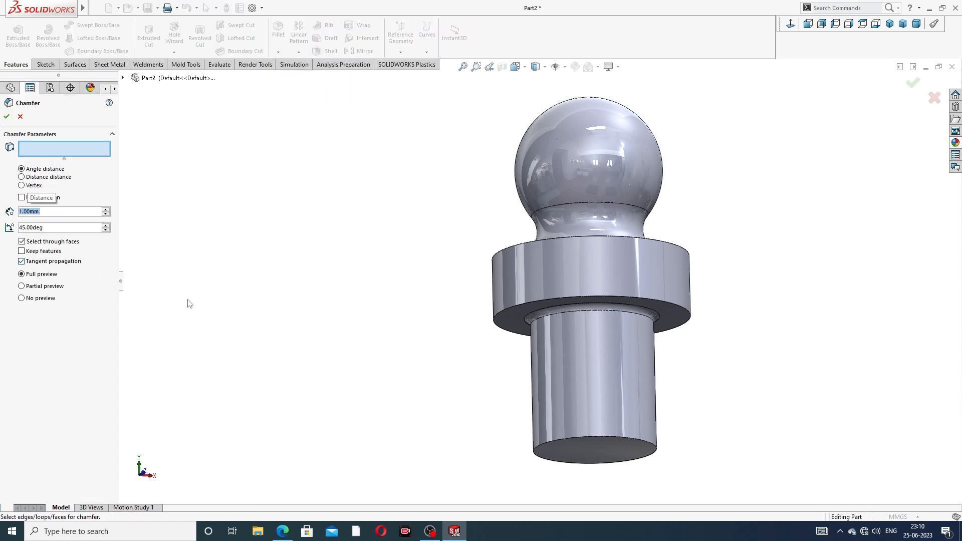
pyautogui.click(601, 436)
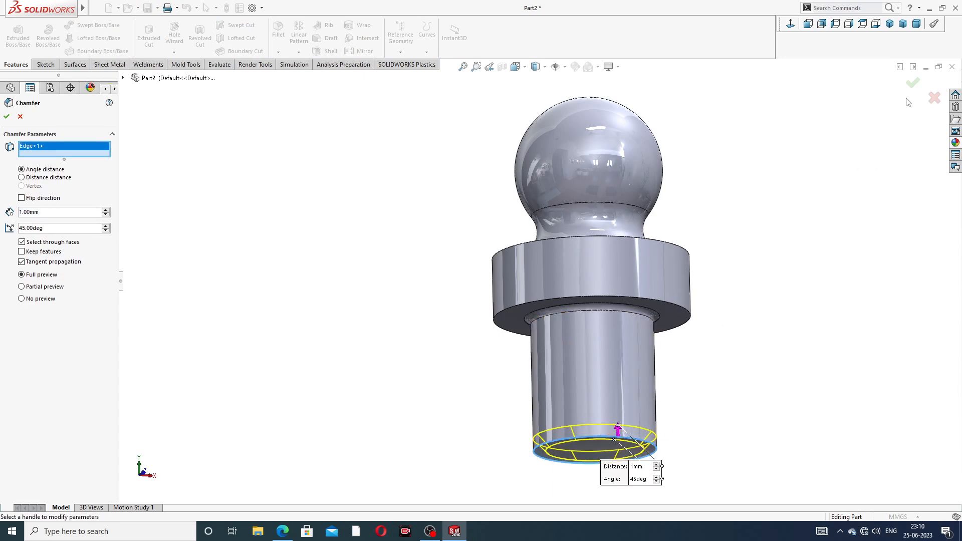
pyautogui.click(914, 85)
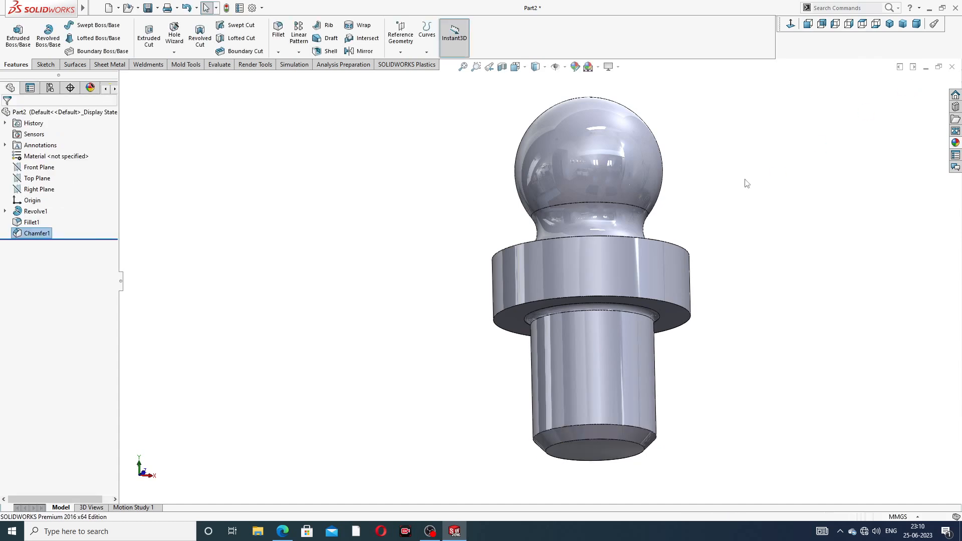
pyautogui.moveTo(675, 355); pyautogui.dragTo(622, 360, button='middle')
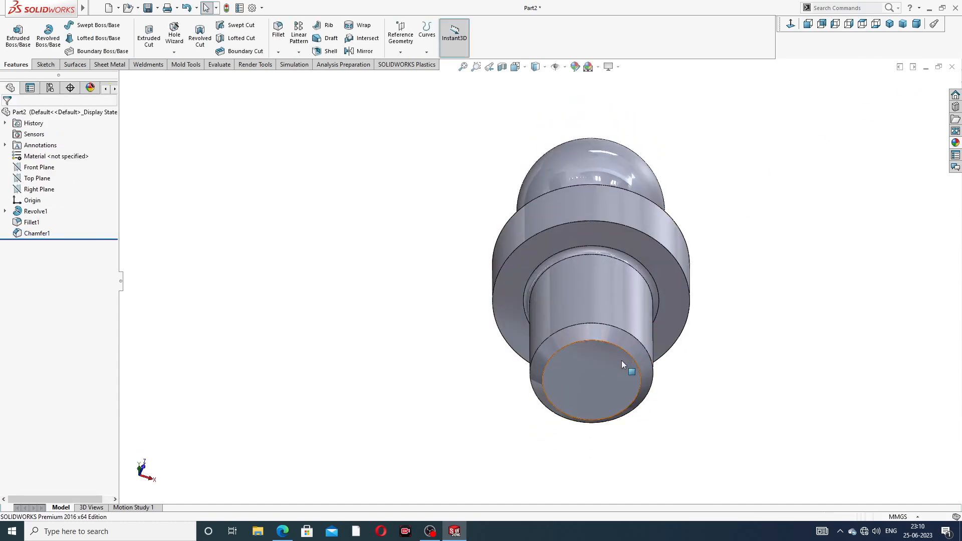
# - Sketch a circle centred on the origin on the shaft's bottom face, viewed normal
pyautogui.click(611, 368)
pyautogui.click(650, 338)
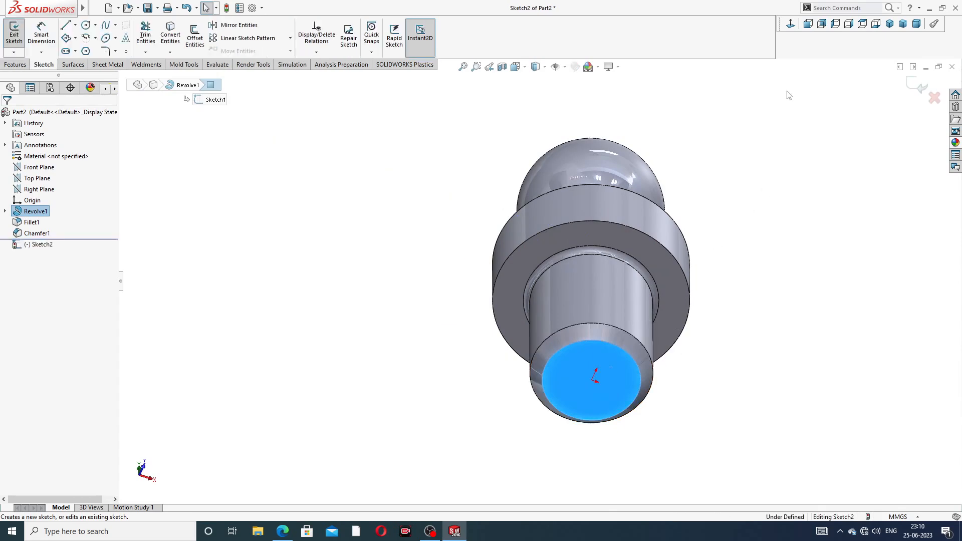
pyautogui.click(791, 24)
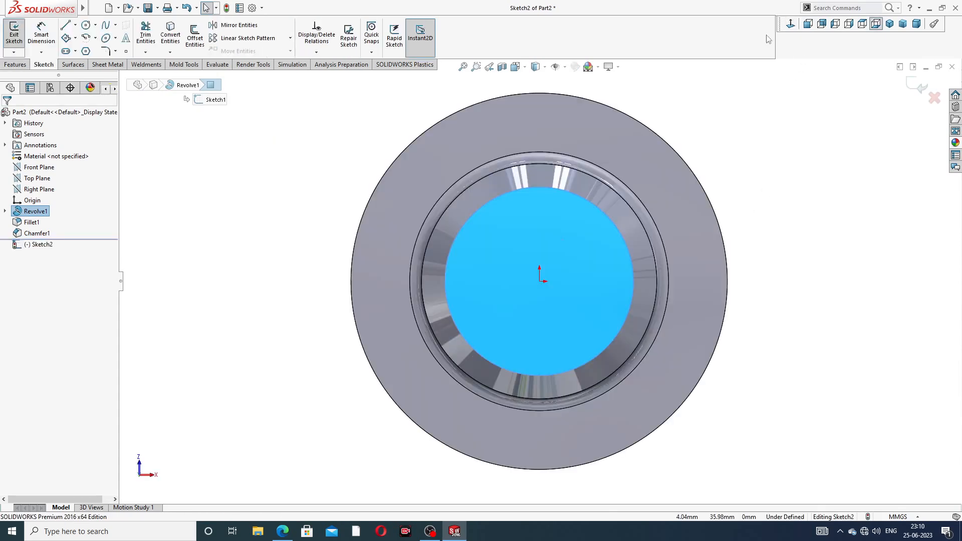
pyautogui.click(85, 25)
pyautogui.click(540, 280)
pyautogui.click(551, 247)
pyautogui.rightClick(584, 228)
pyautogui.click(599, 241)
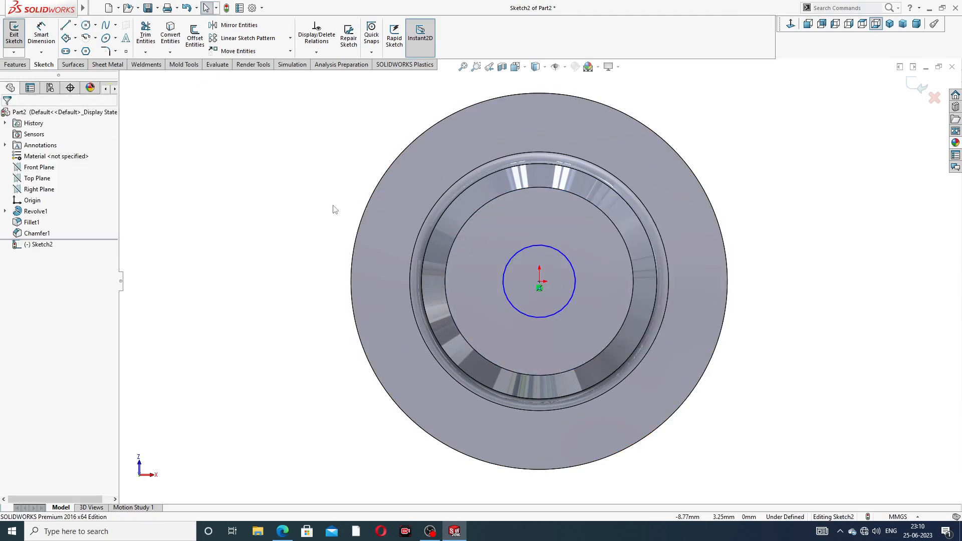
# - Dimension the circle to a 3 mm diameter
pyautogui.click(41, 34)
pyautogui.click(574, 263)
pyautogui.click(678, 188)
pyautogui.write('3')
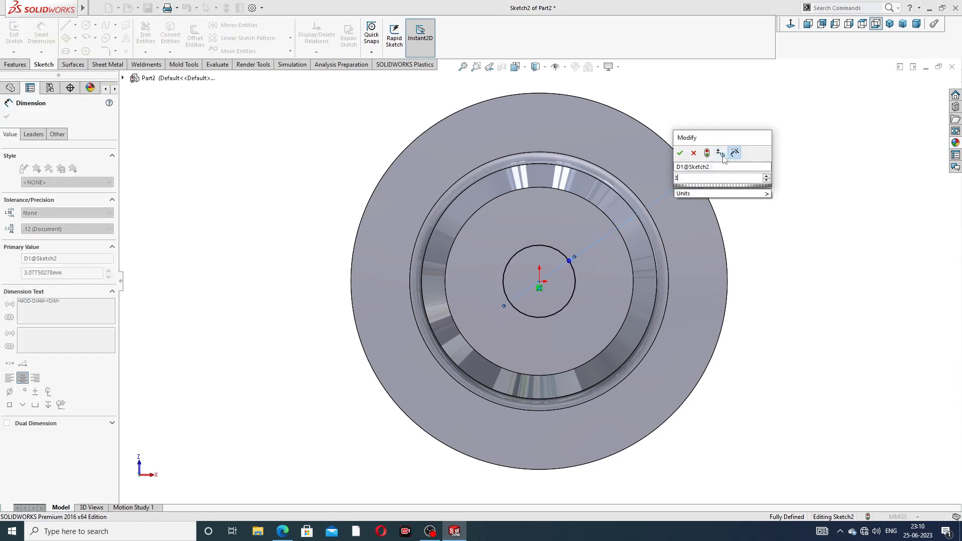
pyautogui.press('Return')
pyautogui.rightClick(793, 133)
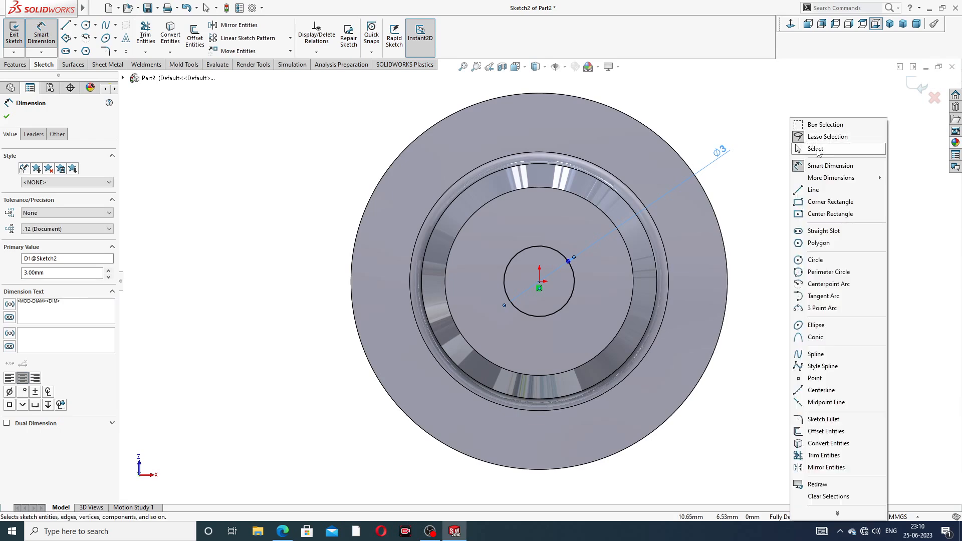
pyautogui.click(804, 148)
pyautogui.click(282, 531)
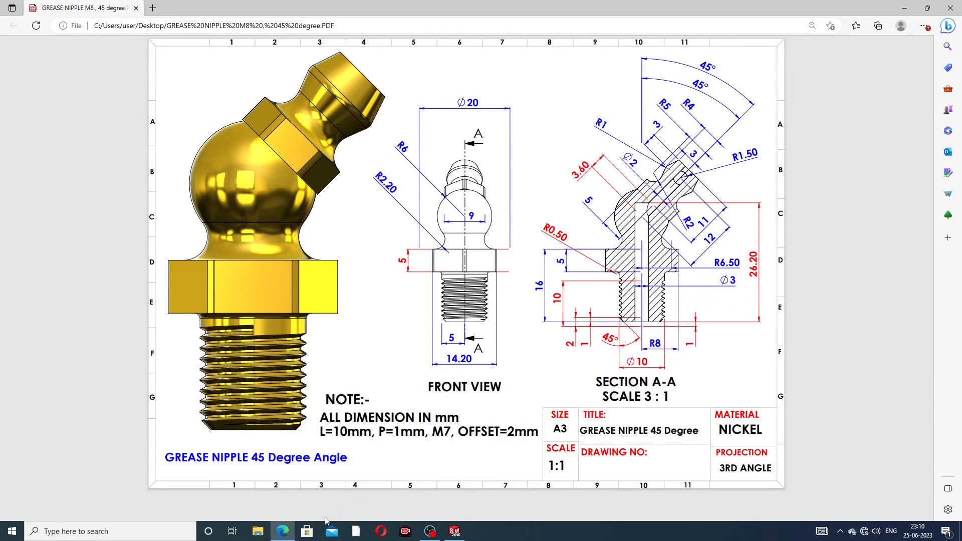
# - Extruded-cut the 3 mm circle blind 26.20 mm deep, checking the depth against the drawing
pyautogui.click(282, 531)
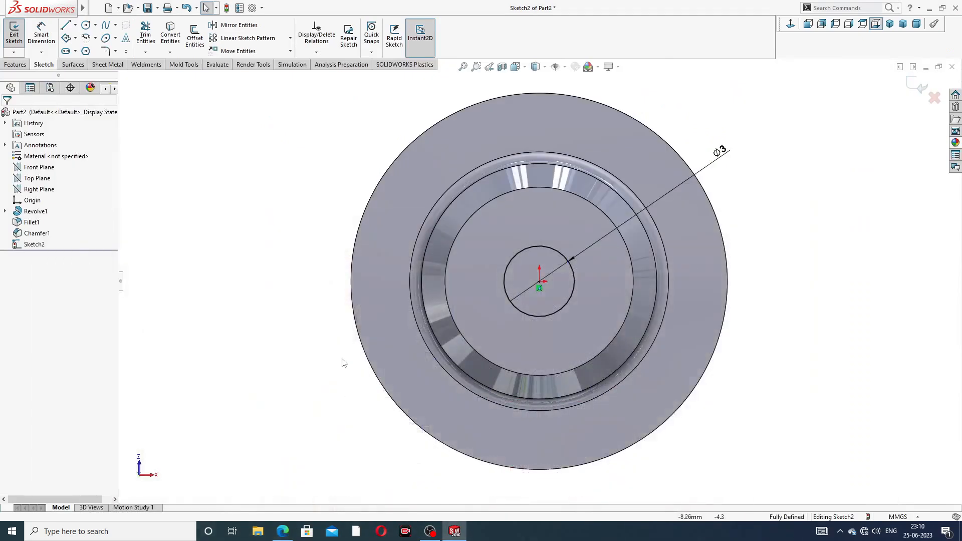
pyautogui.click(16, 65)
pyautogui.click(149, 38)
pyautogui.moveTo(451, 161); pyautogui.dragTo(492, 177, button='middle')
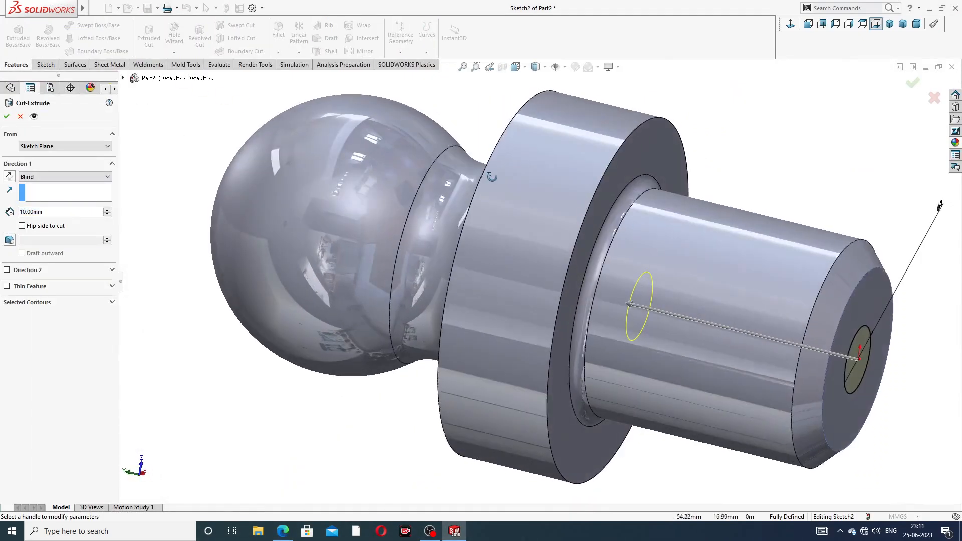
pyautogui.scroll(3, 491, 177)
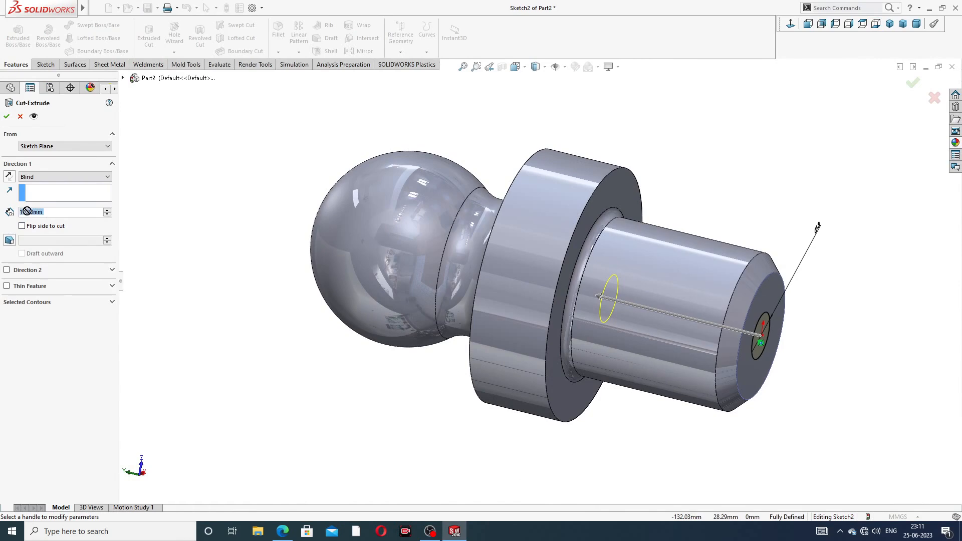
pyautogui.write('20')
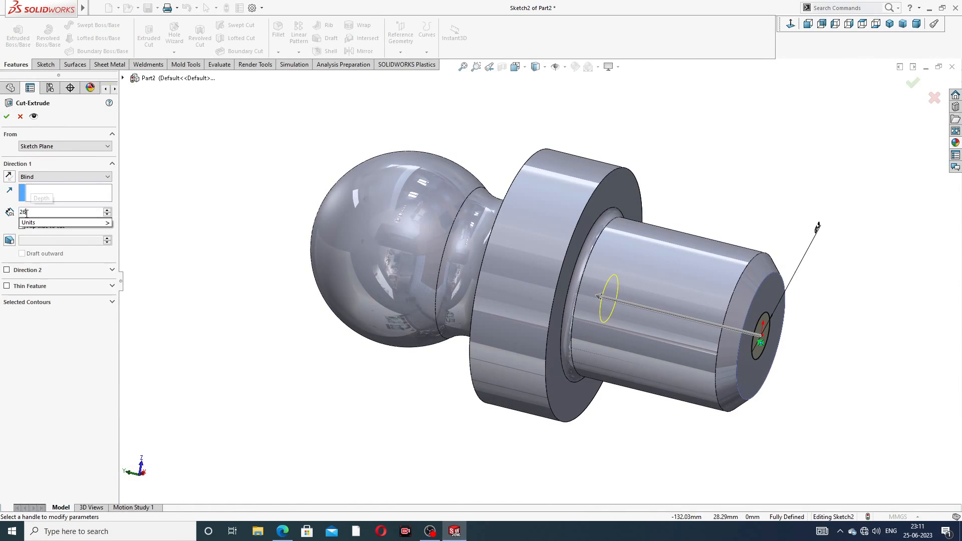
pyautogui.write('.2')
pyautogui.press('Return')
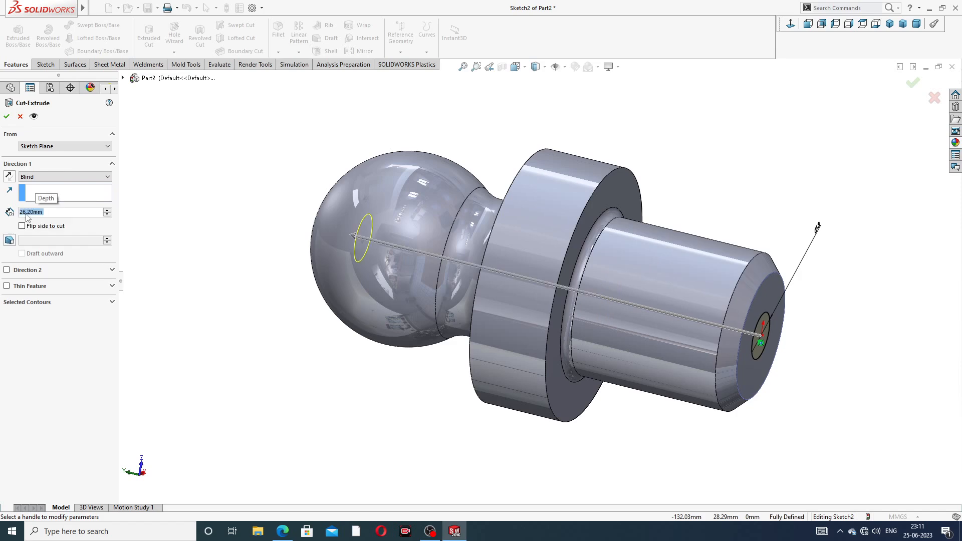
pyautogui.click(284, 533)
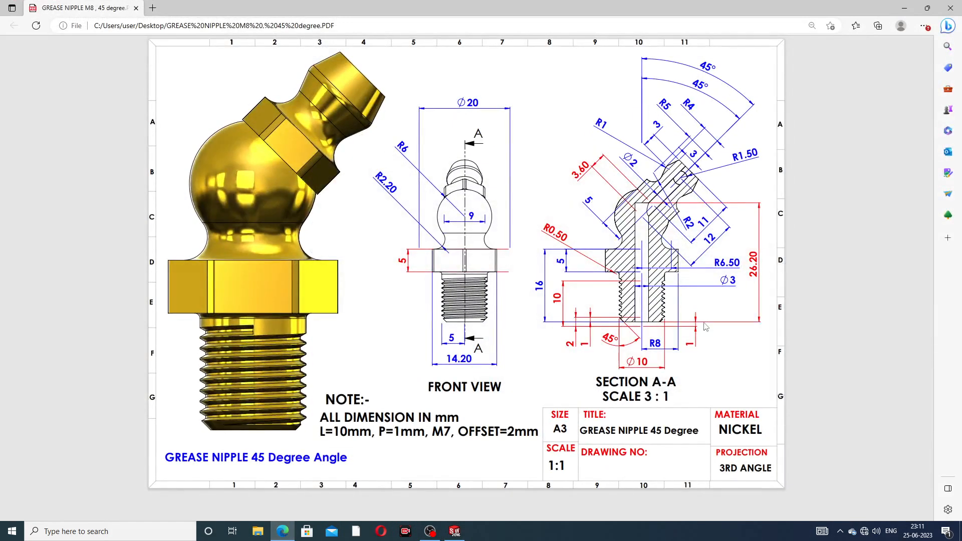
pyautogui.click(283, 533)
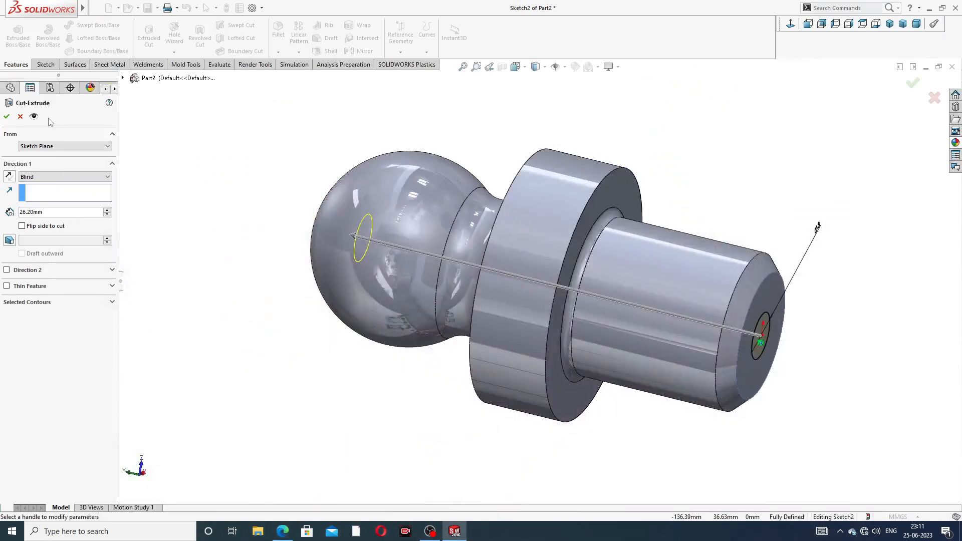
pyautogui.click(8, 116)
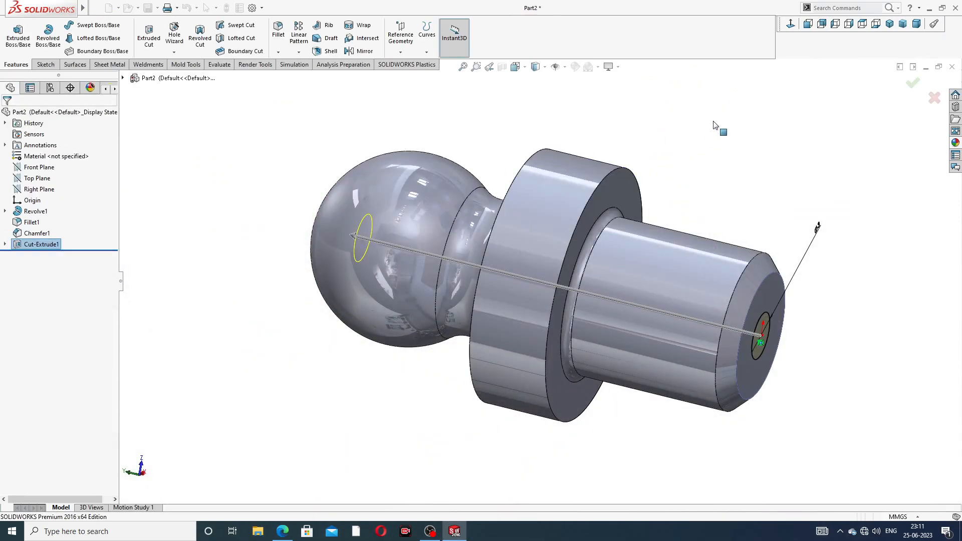
# - Start a new sketch on the collar's top face, viewed normal to it
pyautogui.moveTo(699, 179); pyautogui.dragTo(512, 312, button='middle')
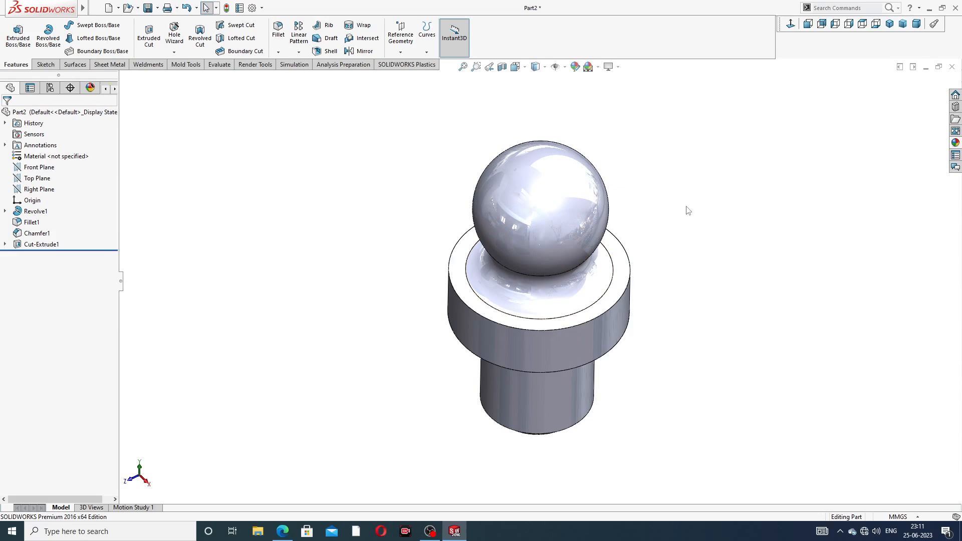
pyautogui.click(624, 270)
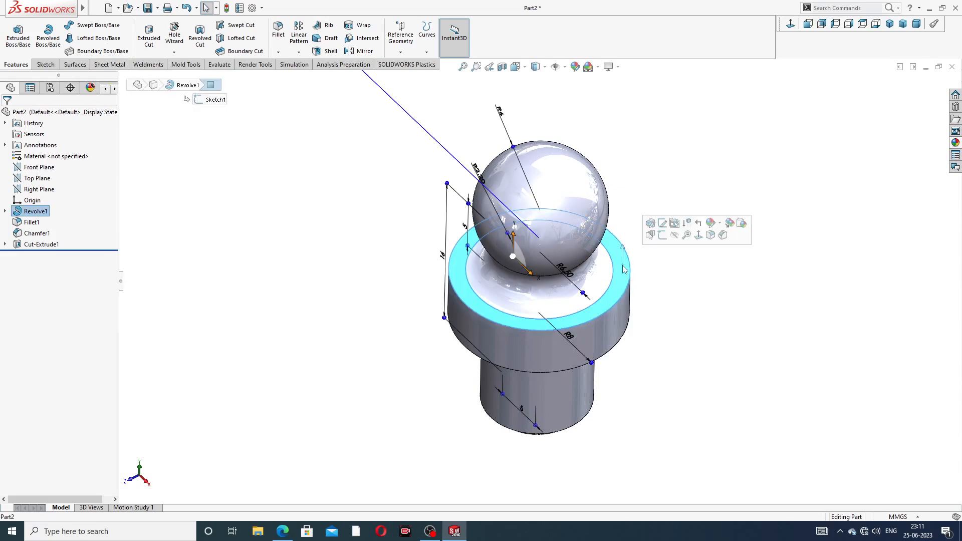
pyautogui.click(663, 235)
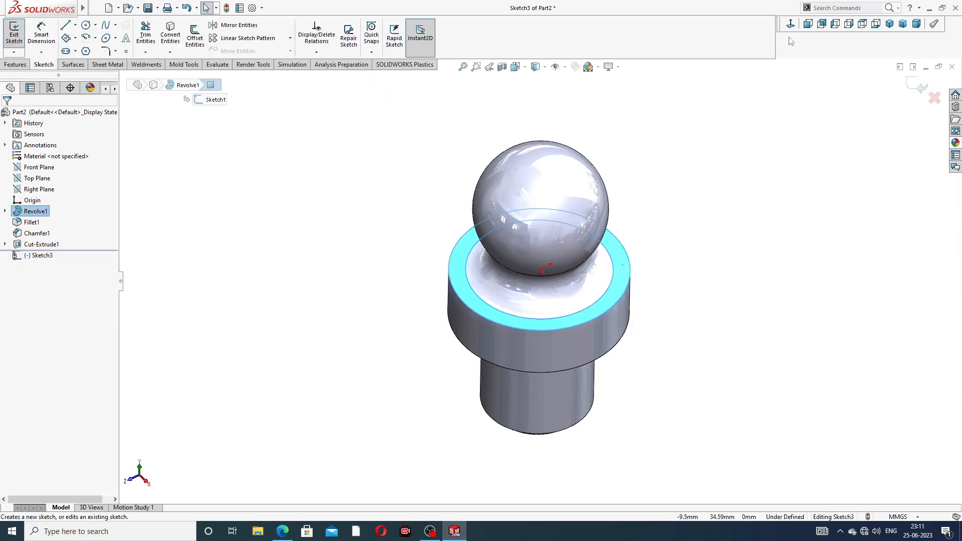
pyautogui.click(790, 24)
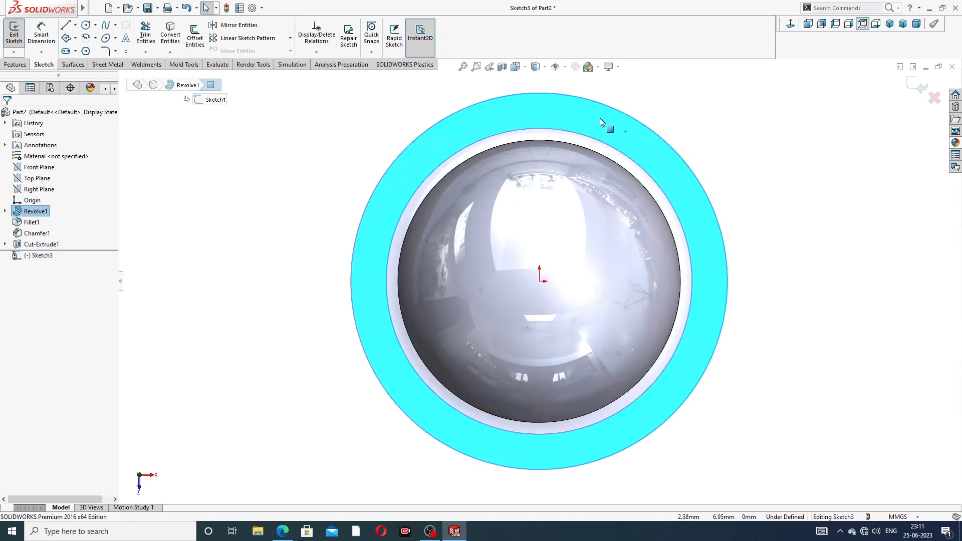
# - Draw a six-sided polygon centred on the origin around the ring and make one edge vertical
pyautogui.click(86, 52)
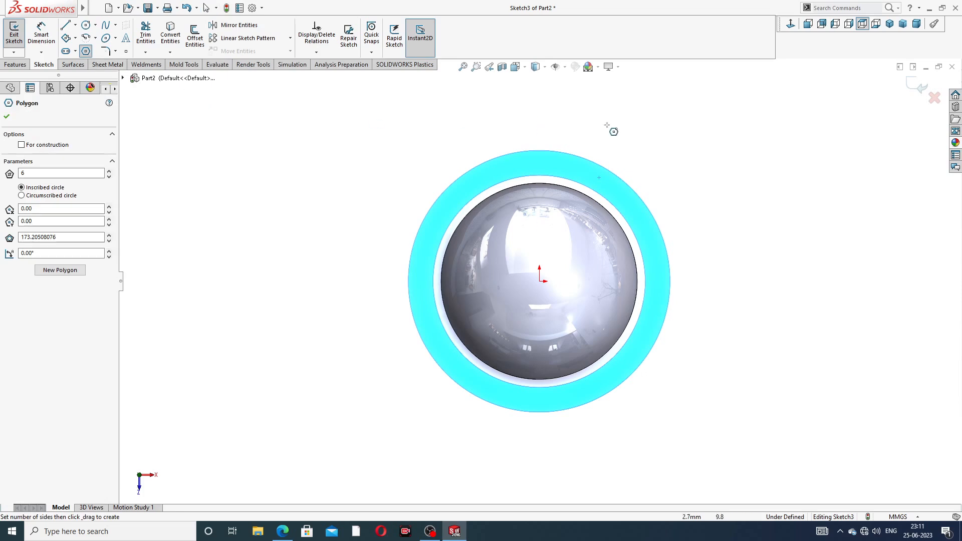
pyautogui.click(540, 281)
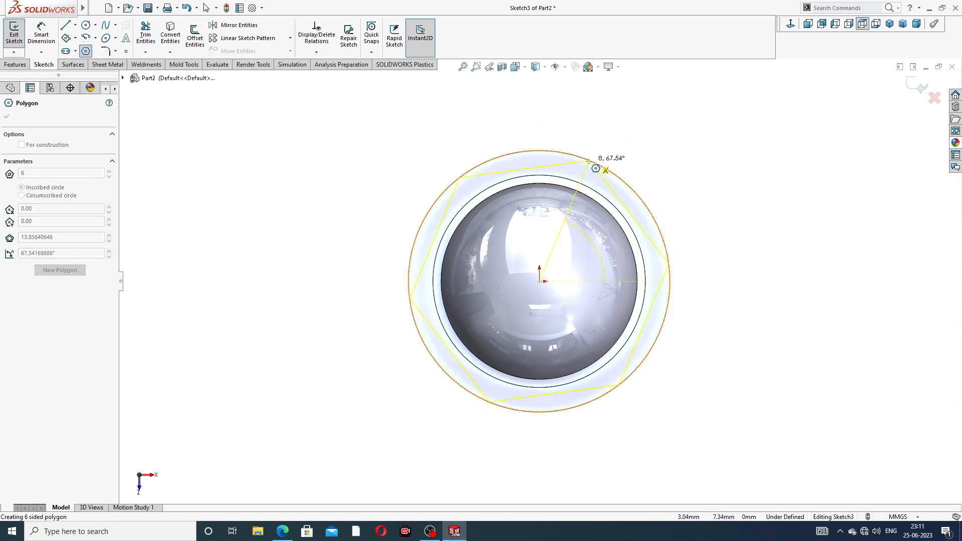
pyautogui.click(607, 150)
pyautogui.rightClick(642, 141)
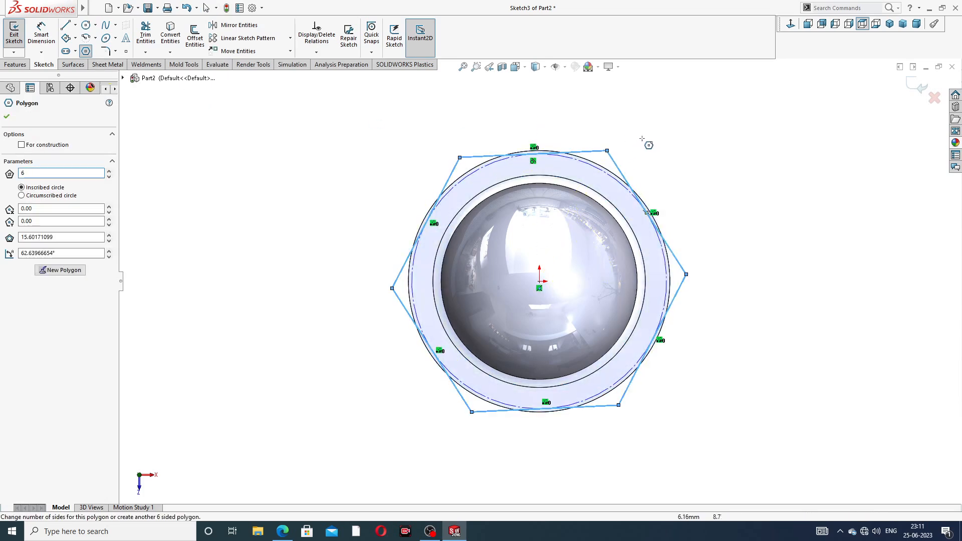
pyautogui.click(667, 146)
pyautogui.click(451, 173)
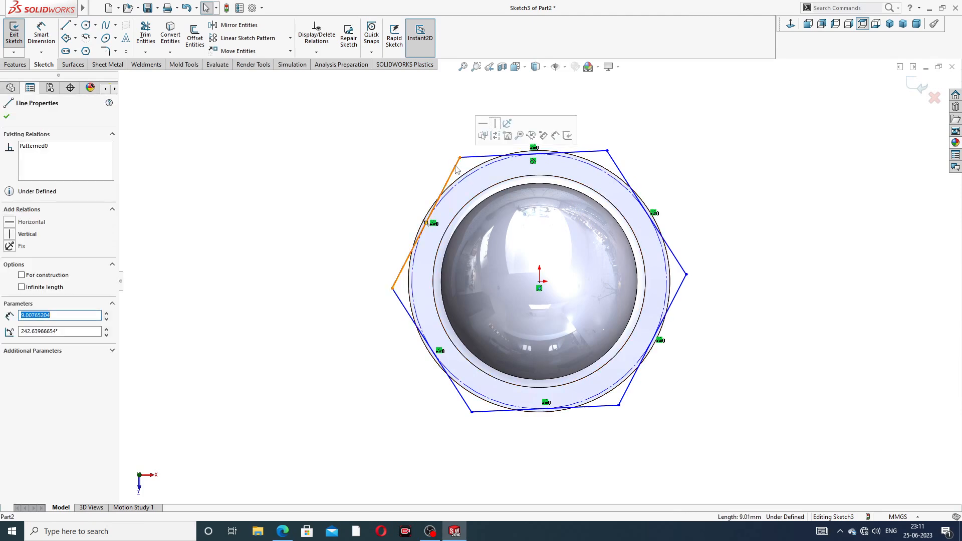
pyautogui.click(494, 123)
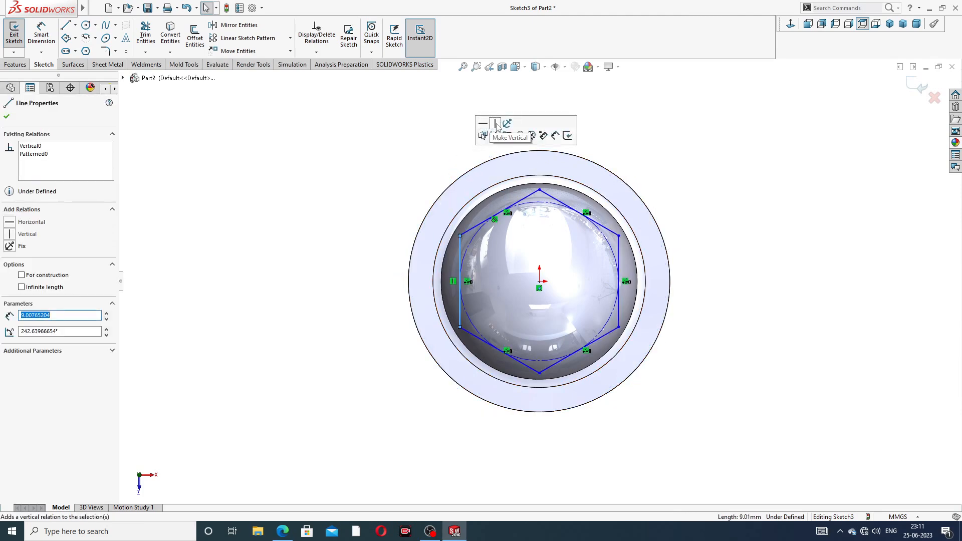
pyautogui.click(395, 152)
pyautogui.click(41, 34)
pyautogui.click(55, 42)
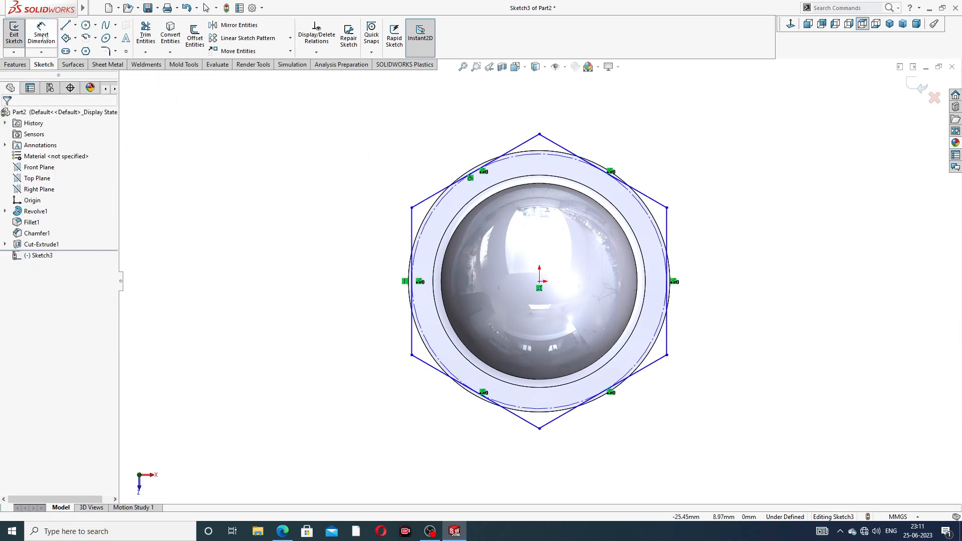
# - Draw a circle at the origin and enlarge it beyond the hexagon
pyautogui.click(87, 25)
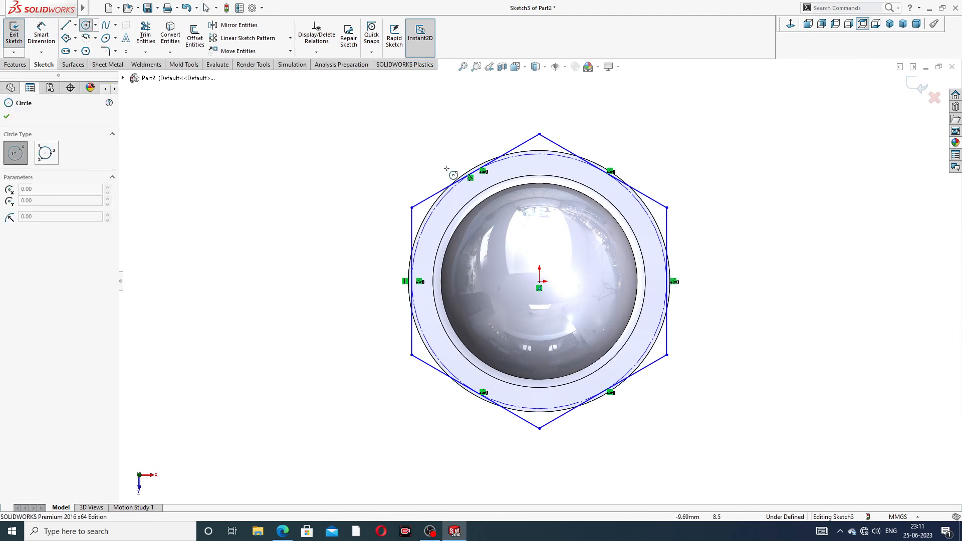
pyautogui.click(540, 282)
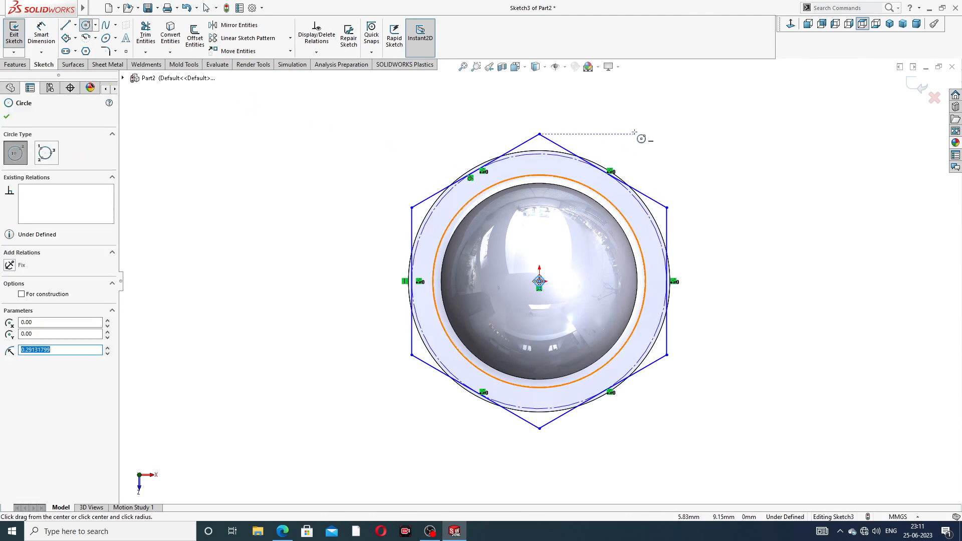
pyautogui.rightClick(676, 163)
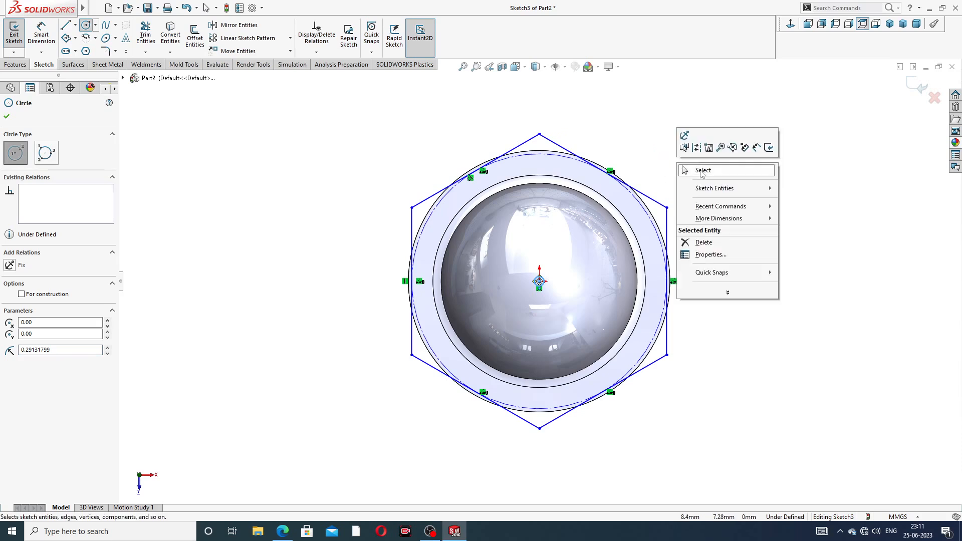
pyautogui.click(704, 173)
pyautogui.click(541, 280)
pyautogui.moveTo(547, 268); pyautogui.dragTo(606, 134)
pyautogui.click(653, 128)
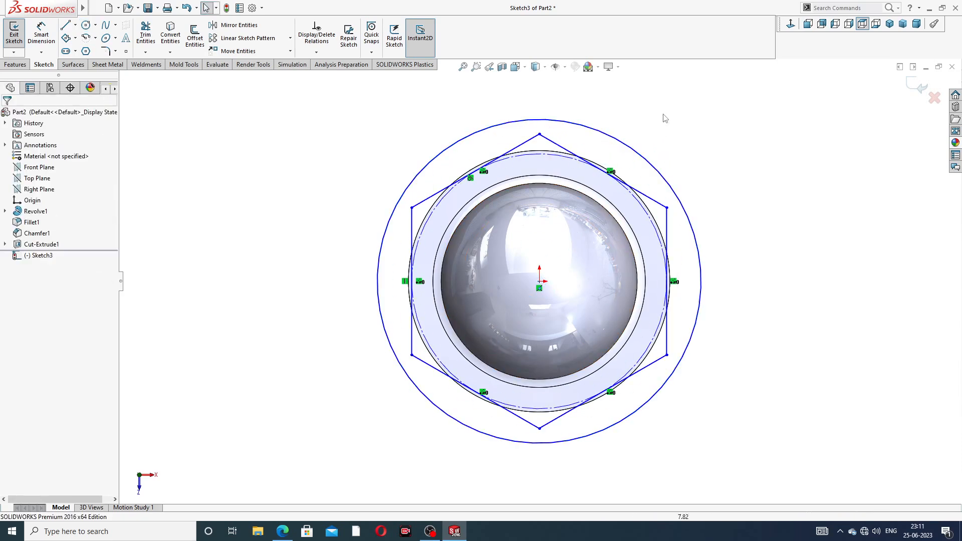
# - Dimension the outer circle to Ø20 mm, checking the value on the drawing PDF
pyautogui.click(41, 35)
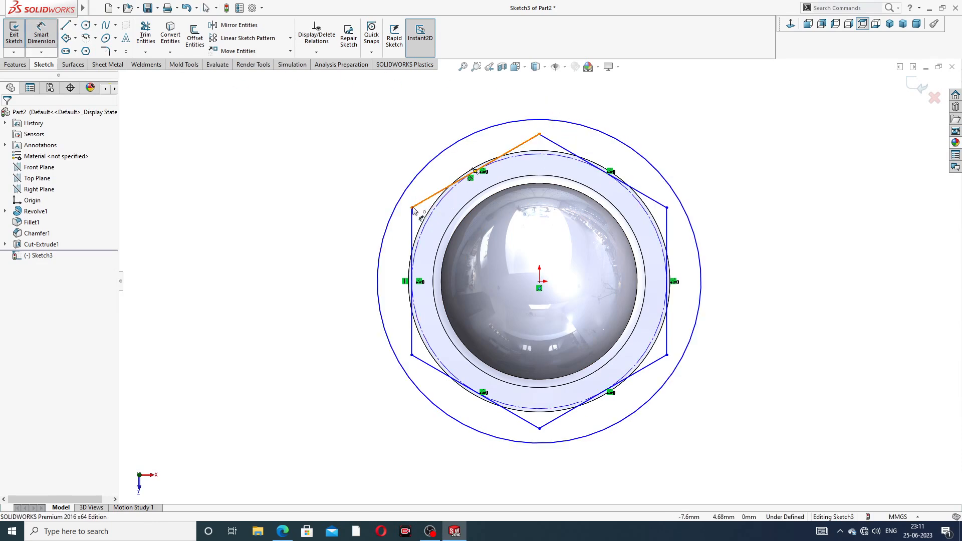
pyautogui.click(289, 531)
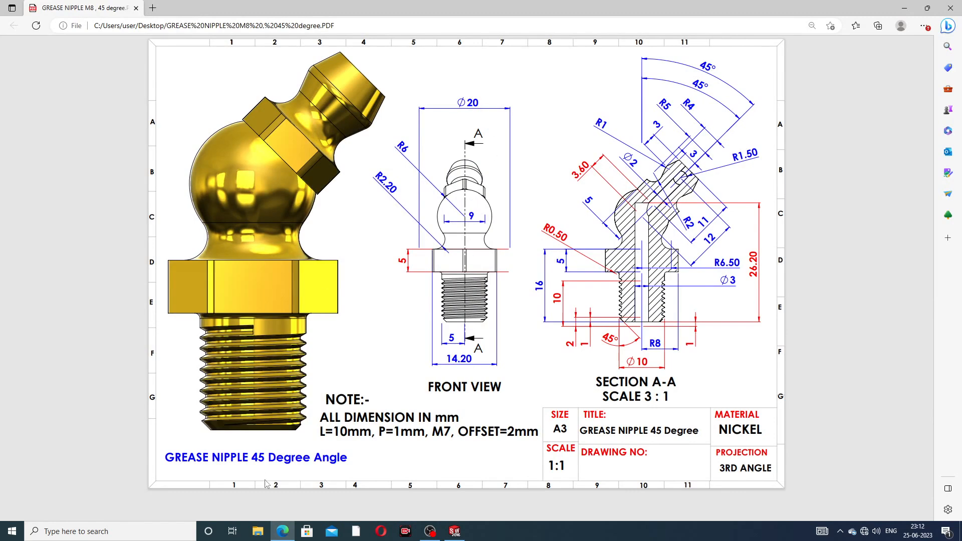
pyautogui.click(282, 531)
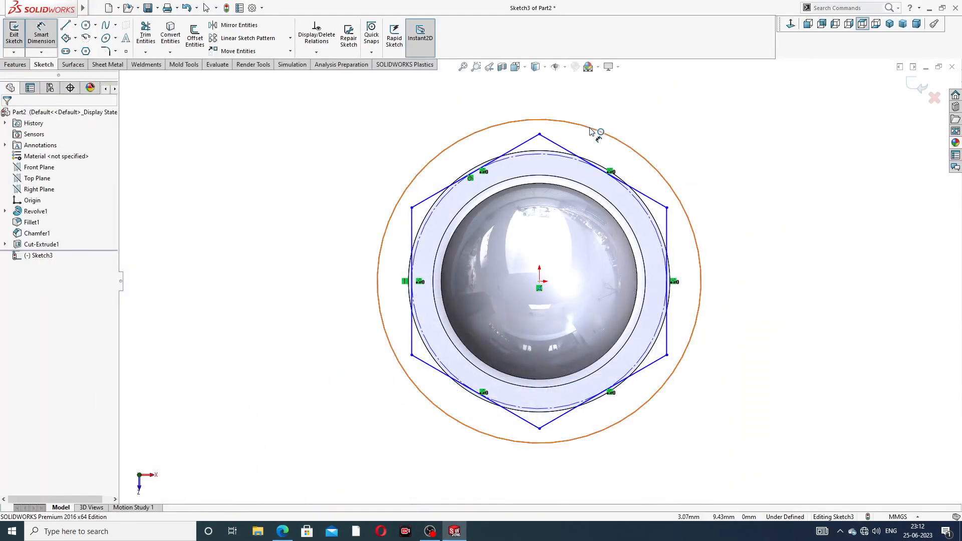
pyautogui.click(592, 131)
pyautogui.click(710, 113)
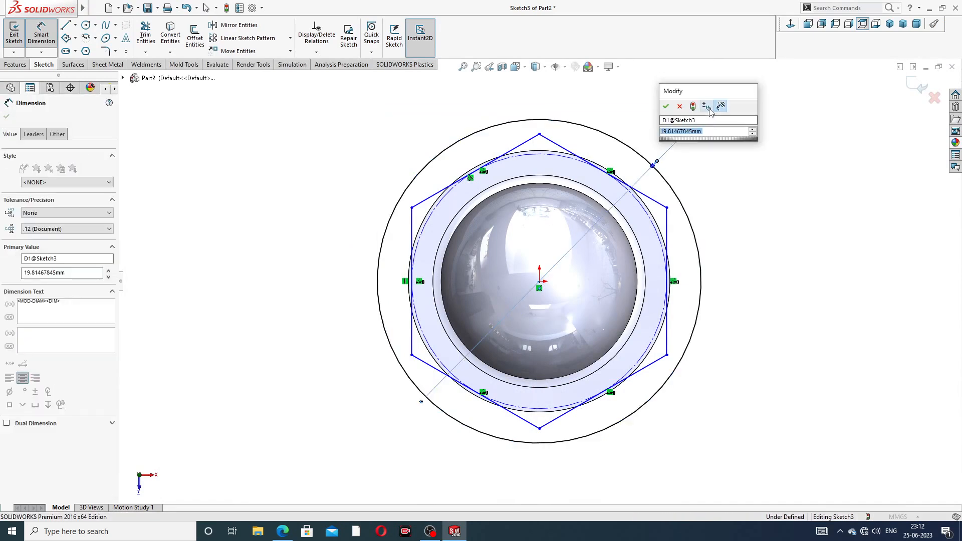
pyautogui.write('20')
pyautogui.press('Return')
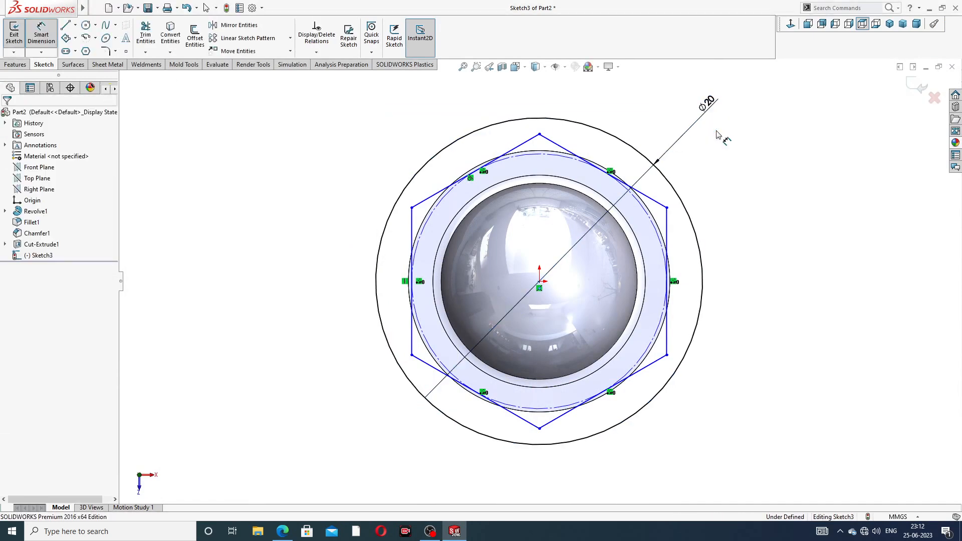
# - Dimension the hexagon's width between its top corners to 14.20 mm
pyautogui.click(411, 207)
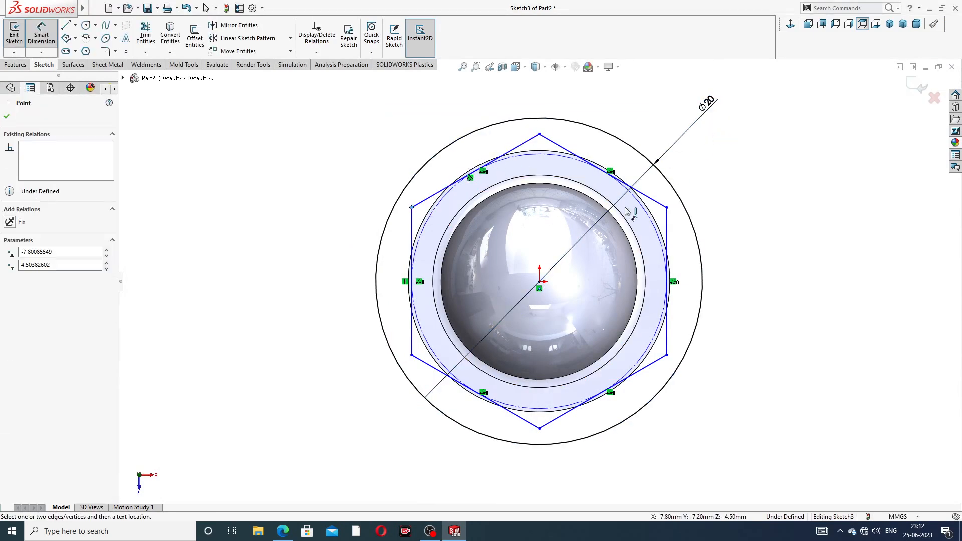
pyautogui.click(667, 208)
pyautogui.click(553, 109)
pyautogui.write('14.2')
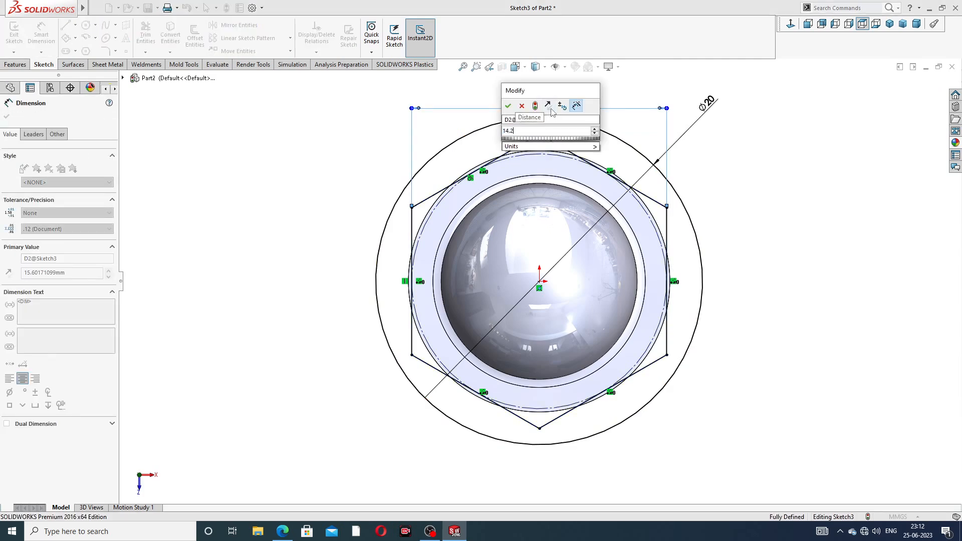
pyautogui.press('Return')
pyautogui.click(740, 180)
pyautogui.rightClick(756, 121)
pyautogui.click(779, 149)
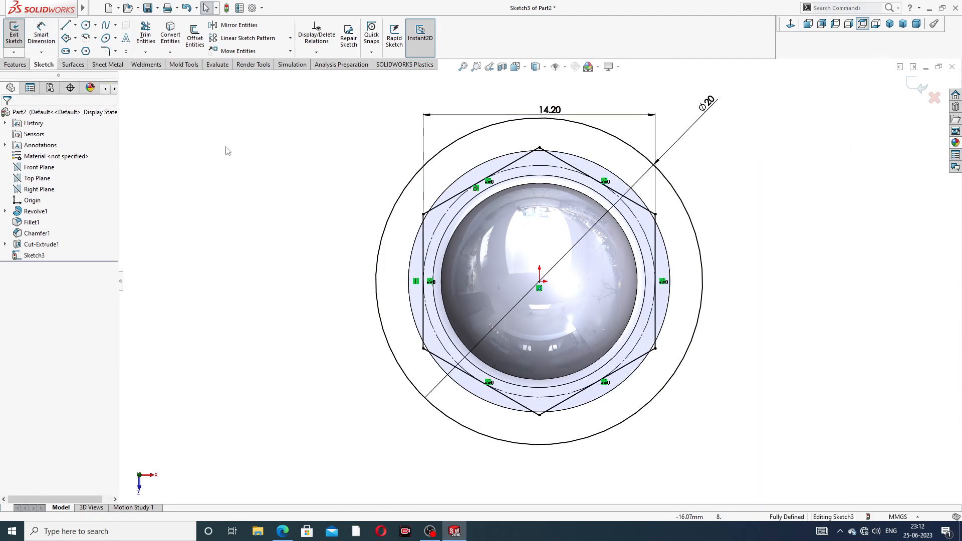
pyautogui.click(17, 65)
# - Extrude-cut the hex sketch blind to a depth of 5 mm
pyautogui.click(148, 40)
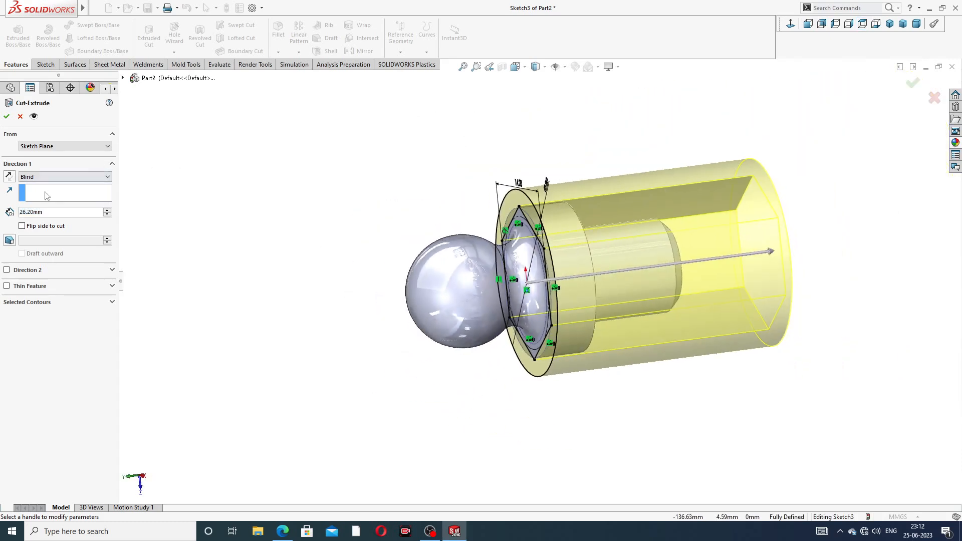
pyautogui.write('5')
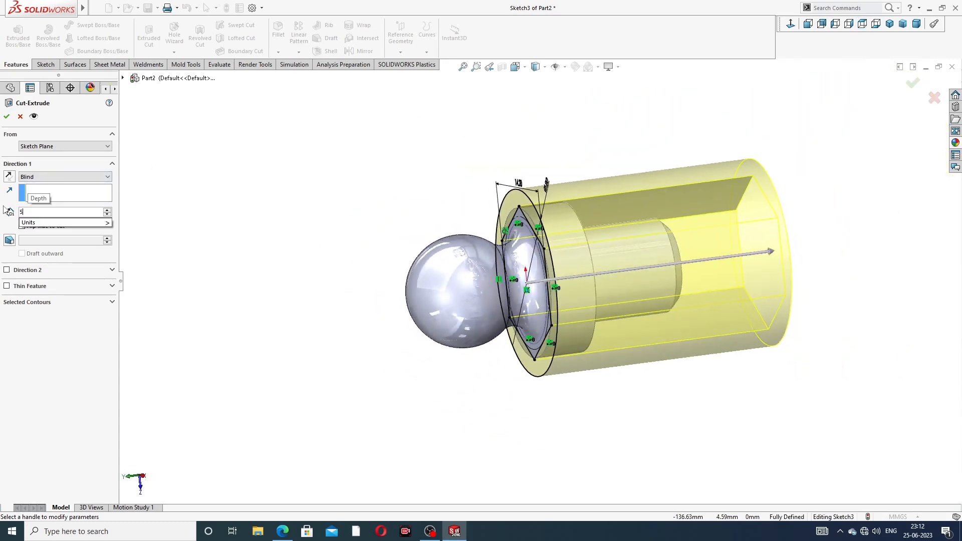
pyautogui.press('Return')
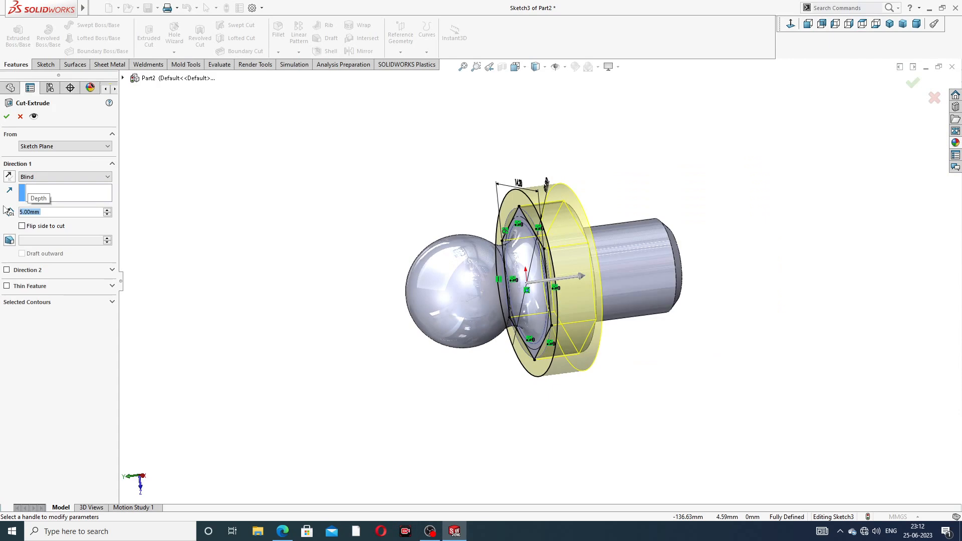
pyautogui.click(7, 117)
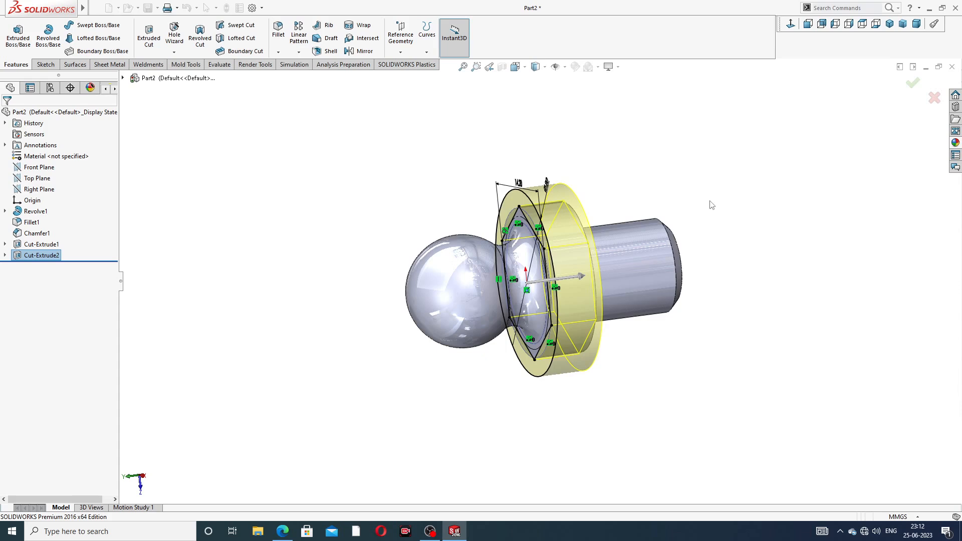
# - Orbit and zoom around the part to inspect the new hexagonal collar
pyautogui.moveTo(711, 204); pyautogui.dragTo(680, 263, button='middle')
pyautogui.click(606, 198)
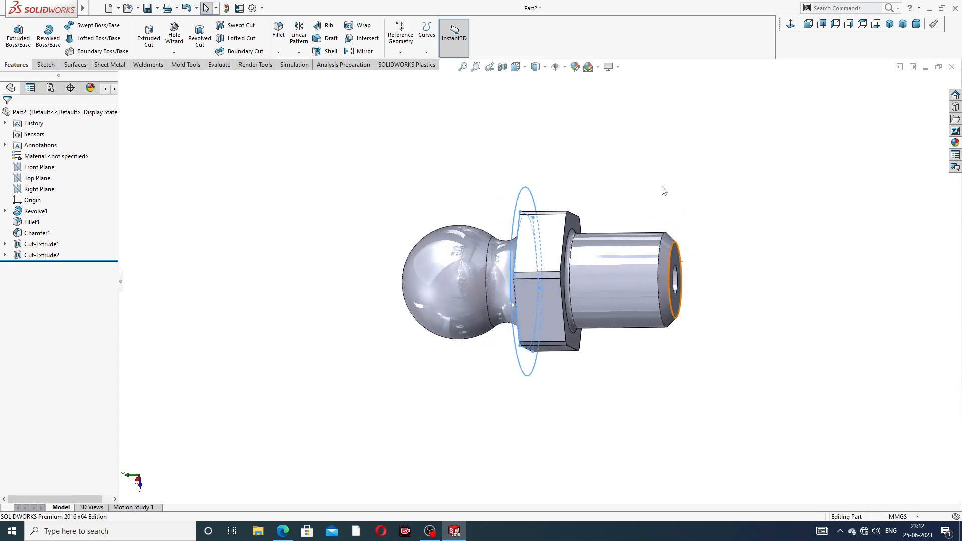
pyautogui.moveTo(606, 197); pyautogui.dragTo(814, 138, button='middle')
pyautogui.scroll(1, 811, 139)
pyautogui.scroll(-4, 521, 324)
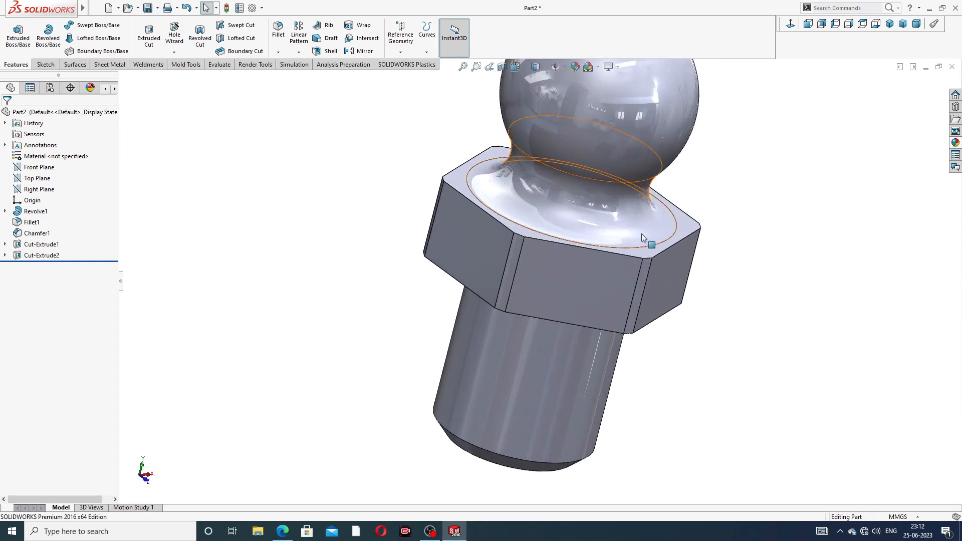
pyautogui.scroll(4, 699, 152)
pyautogui.moveTo(707, 165); pyautogui.dragTo(650, 153, button='middle')
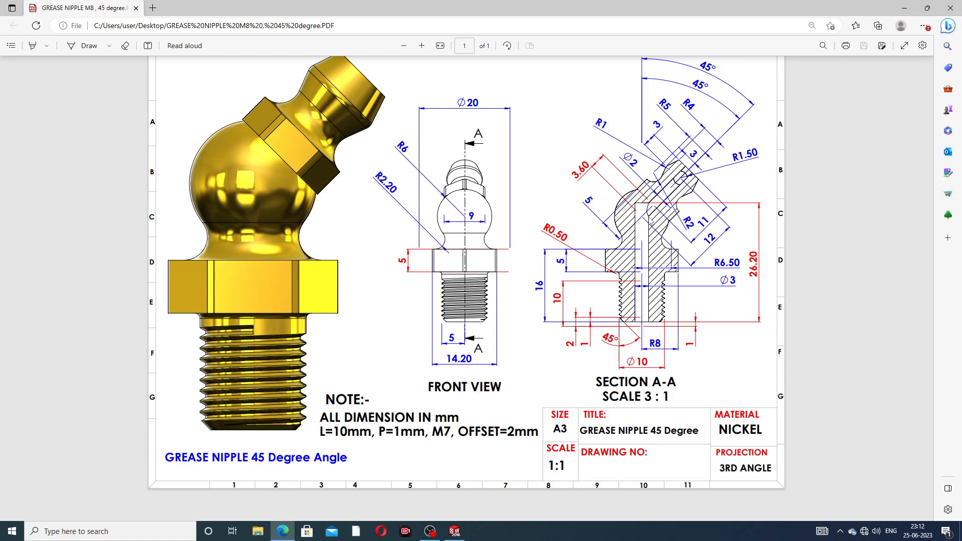
pyautogui.click(284, 534)
pyautogui.moveTo(648, 191); pyautogui.dragTo(639, 237, button='middle')
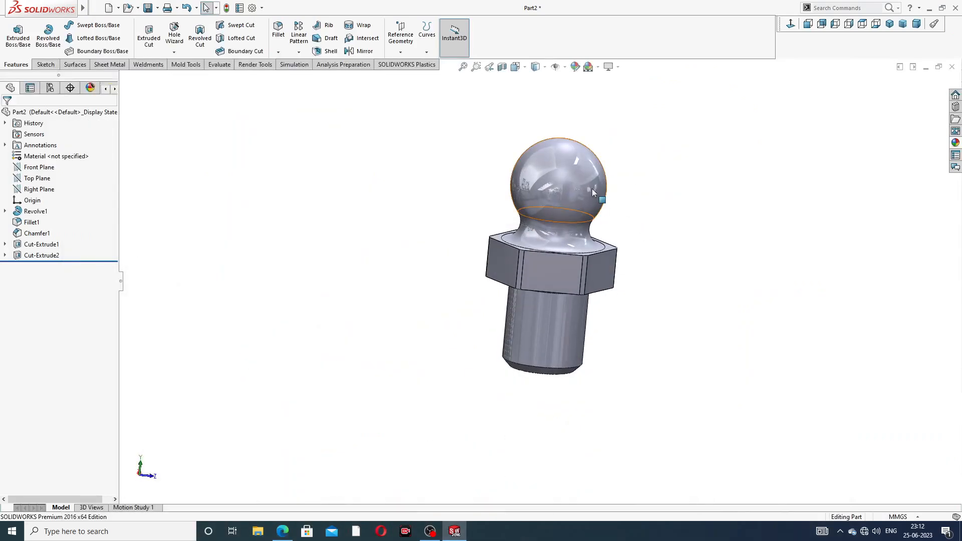
# - Start a new sketch on the Front Plane, viewed head-on
pyautogui.click(50, 168)
pyautogui.click(59, 160)
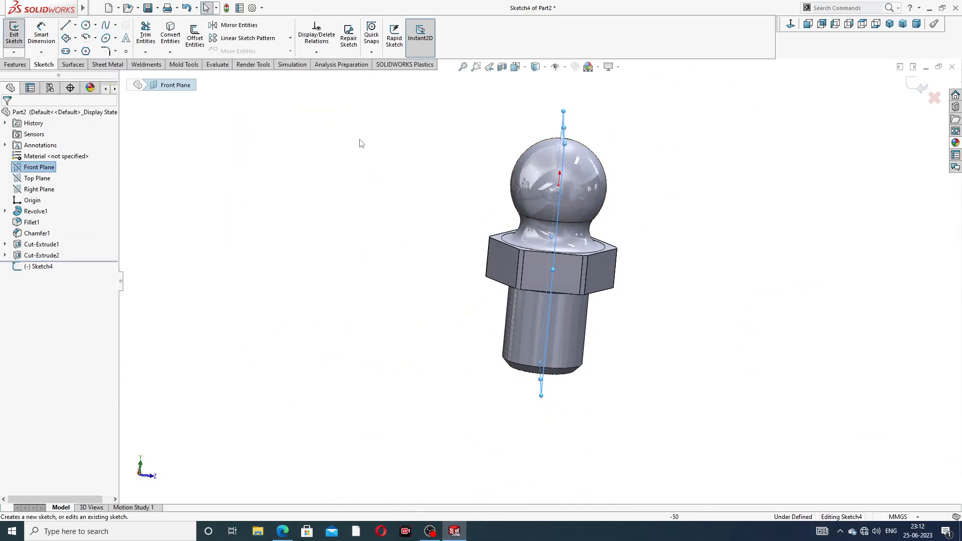
pyautogui.click(790, 24)
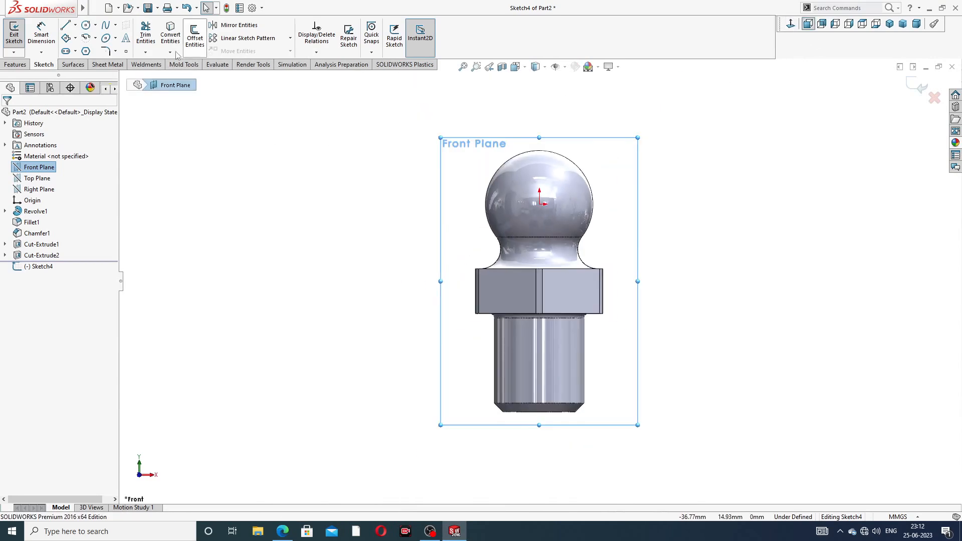
# - Sketch a vertical centerline down to the origin and a diagonal one up to the right
pyautogui.click(76, 25)
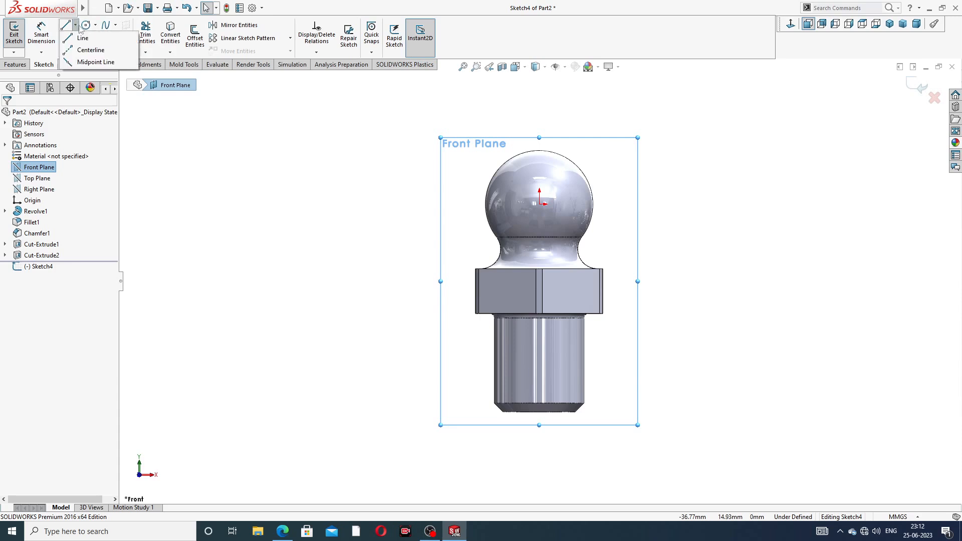
pyautogui.click(90, 50)
pyautogui.scroll(1, 601, 159)
pyautogui.scroll(-2, 556, 180)
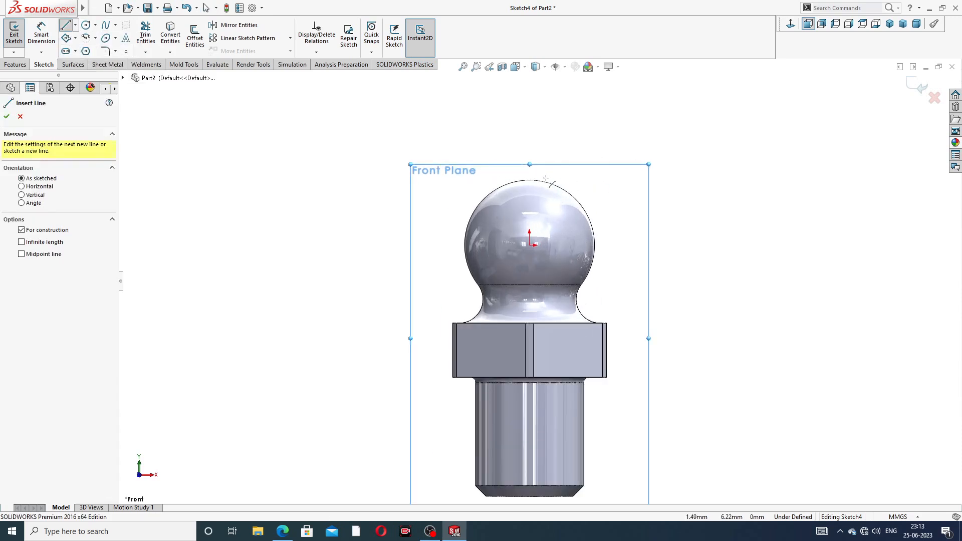
pyautogui.click(530, 118)
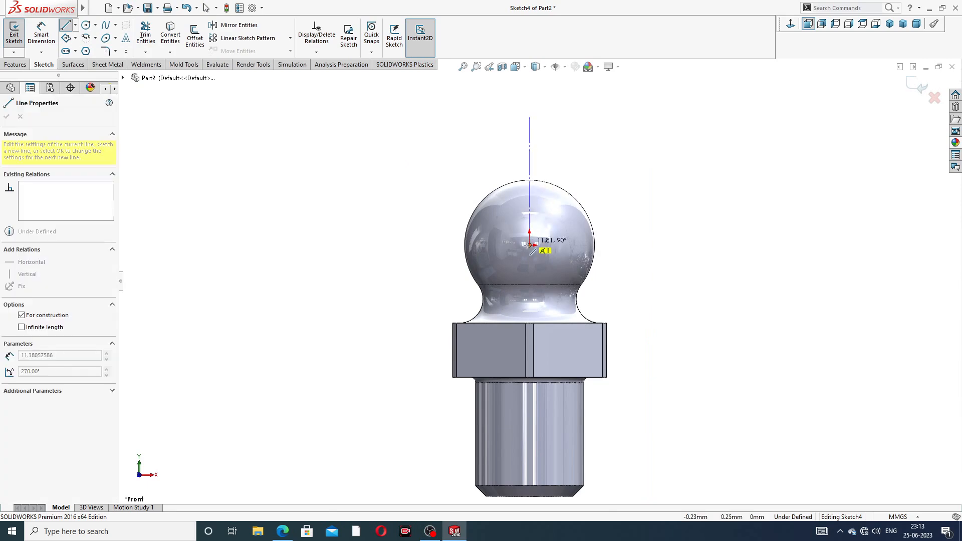
pyautogui.click(530, 245)
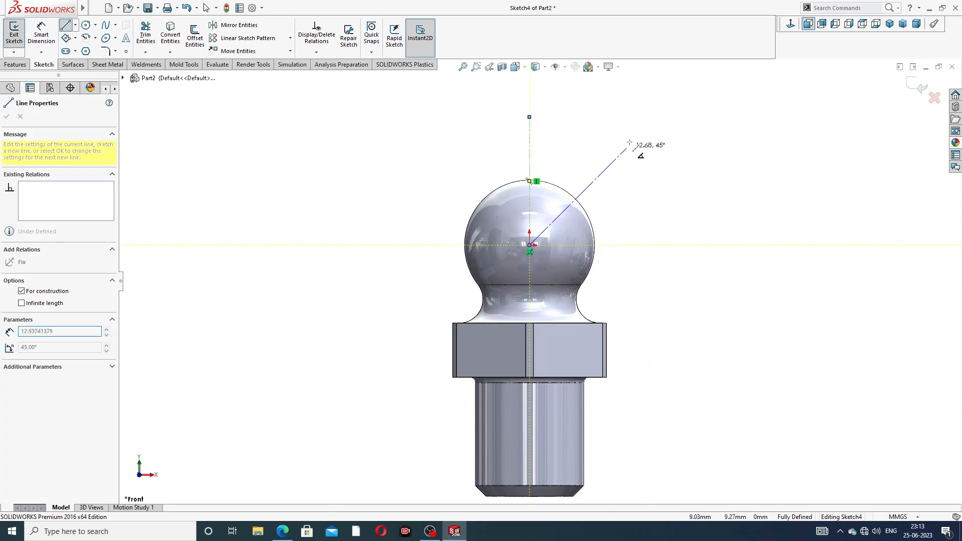
pyautogui.click(629, 147)
pyautogui.rightClick(663, 138)
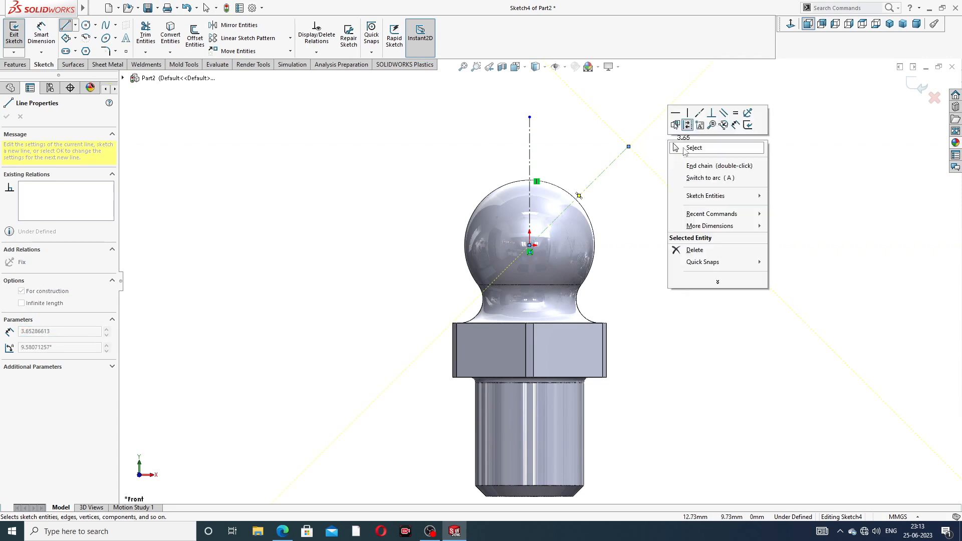
pyautogui.click(687, 148)
pyautogui.moveTo(529, 118); pyautogui.dragTo(553, 150)
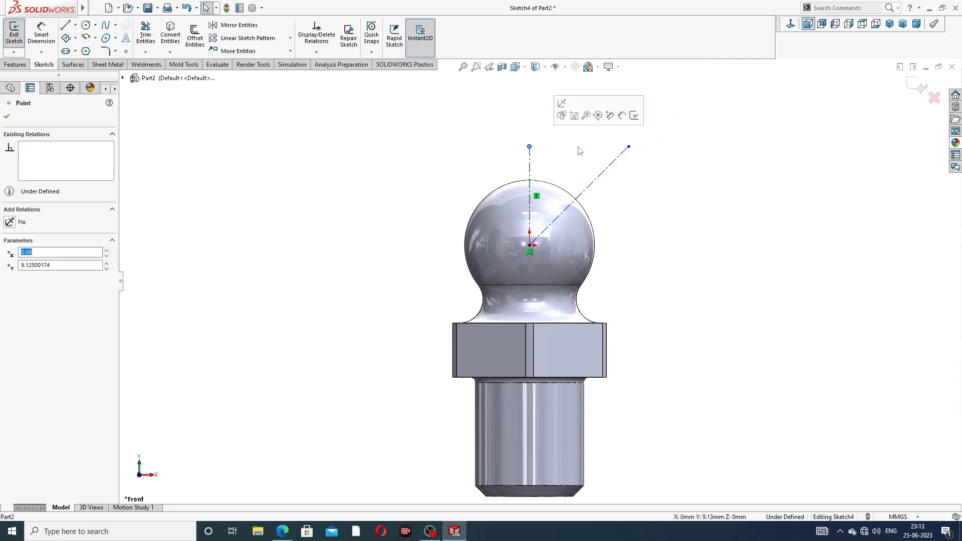
pyautogui.moveTo(629, 147); pyautogui.dragTo(650, 129)
pyautogui.click(667, 157)
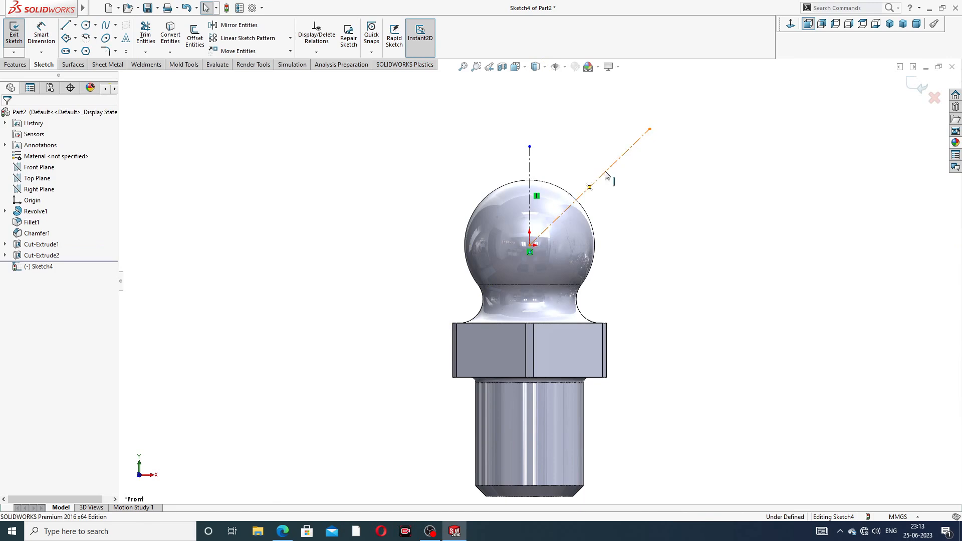
# - Dimension the angle between the two centerlines as 45° and exit the sketch
pyautogui.click(41, 35)
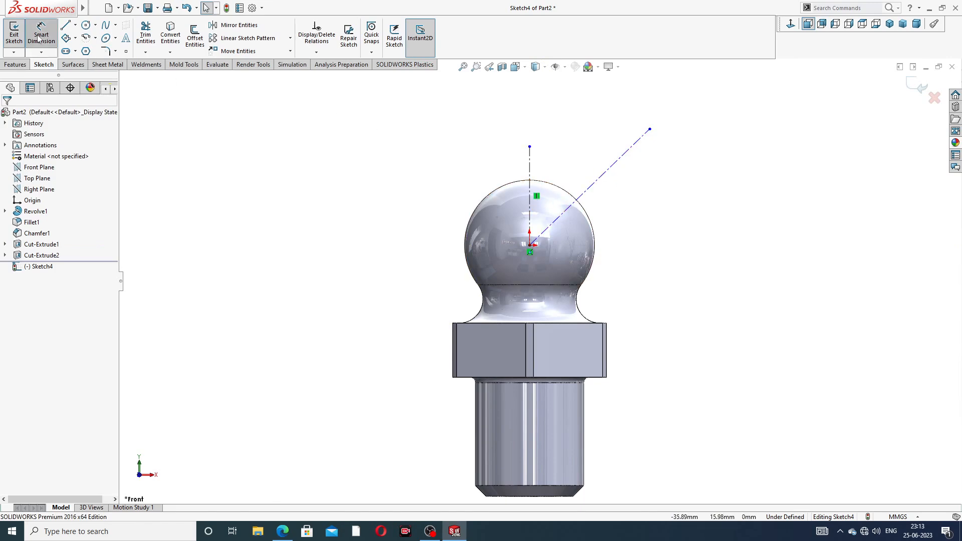
pyautogui.click(531, 170)
pyautogui.click(586, 192)
pyautogui.click(570, 168)
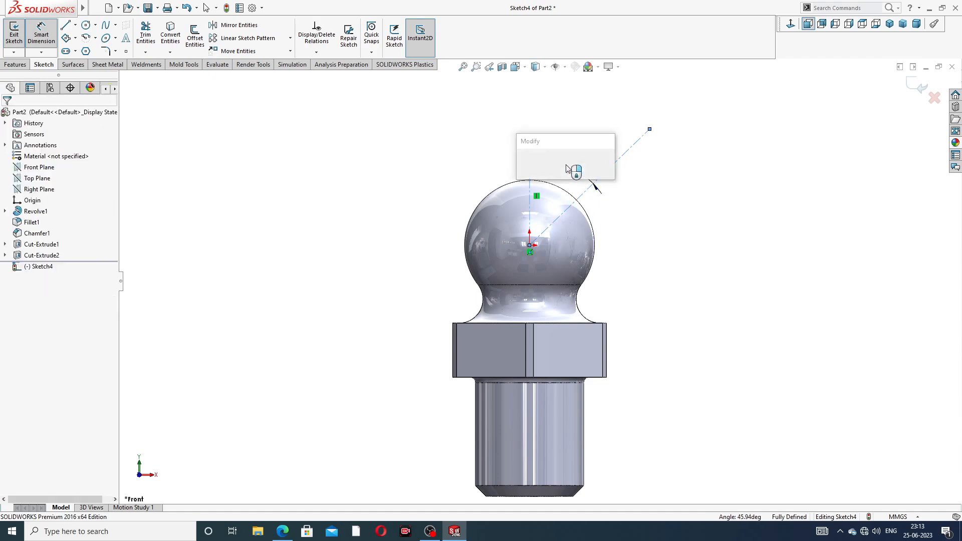
pyautogui.write('45')
pyautogui.click(523, 162)
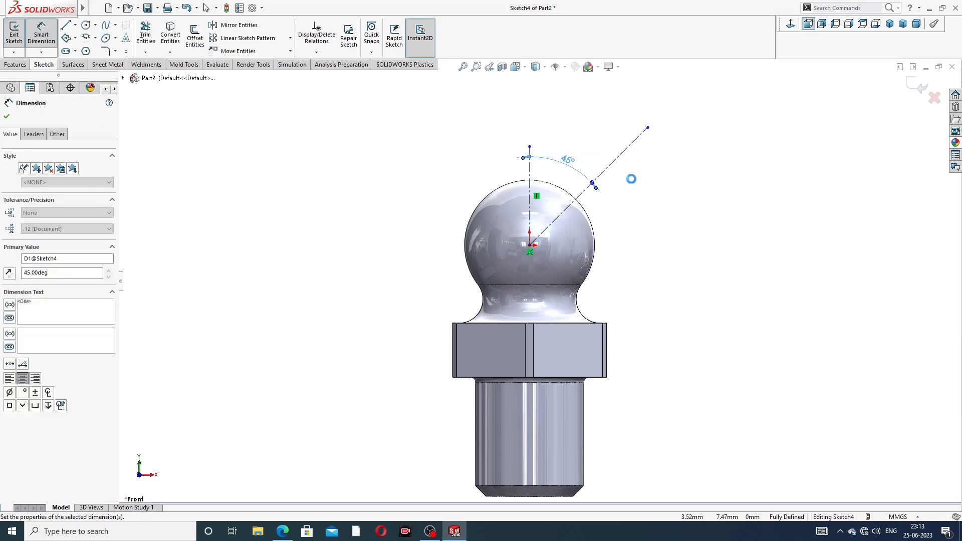
pyautogui.rightClick(692, 166)
pyautogui.click(715, 148)
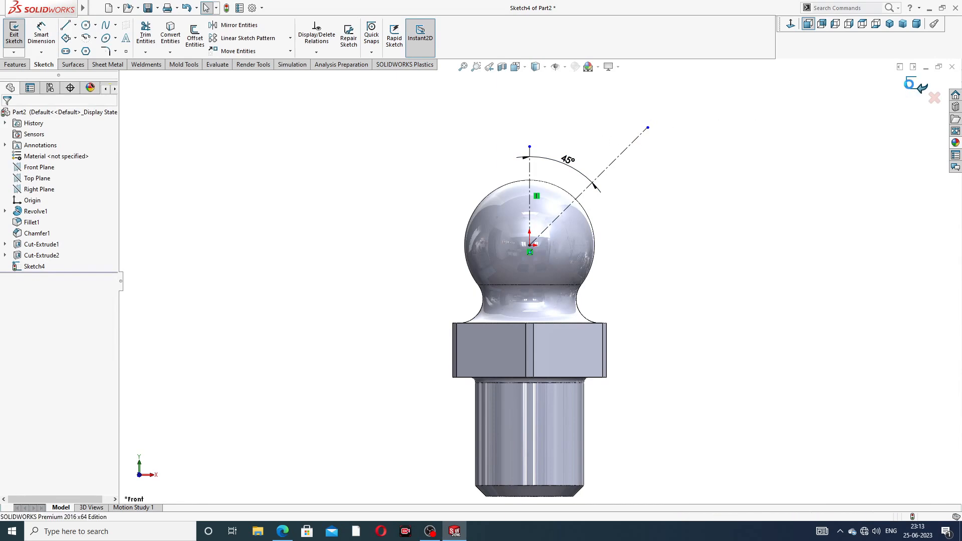
pyautogui.click(919, 85)
pyautogui.moveTo(701, 187)
pyautogui.mouseDown(button='middle')
pyautogui.moveTo(651, 217)
pyautogui.moveTo(668, 208)
pyautogui.mouseUp(button='middle')
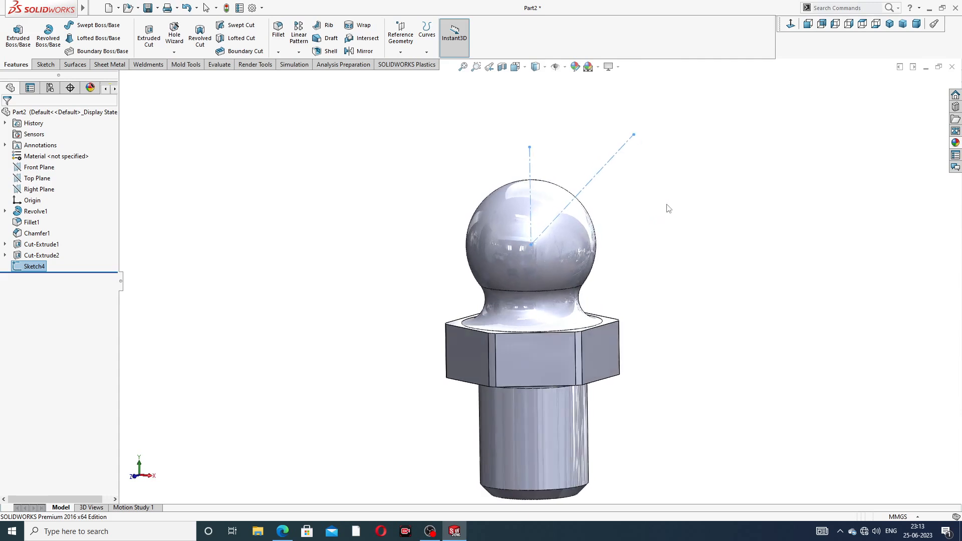
# - Begin a reference plane at 45° from the Top Plane through the diagonal centerline
pyautogui.click(49, 181)
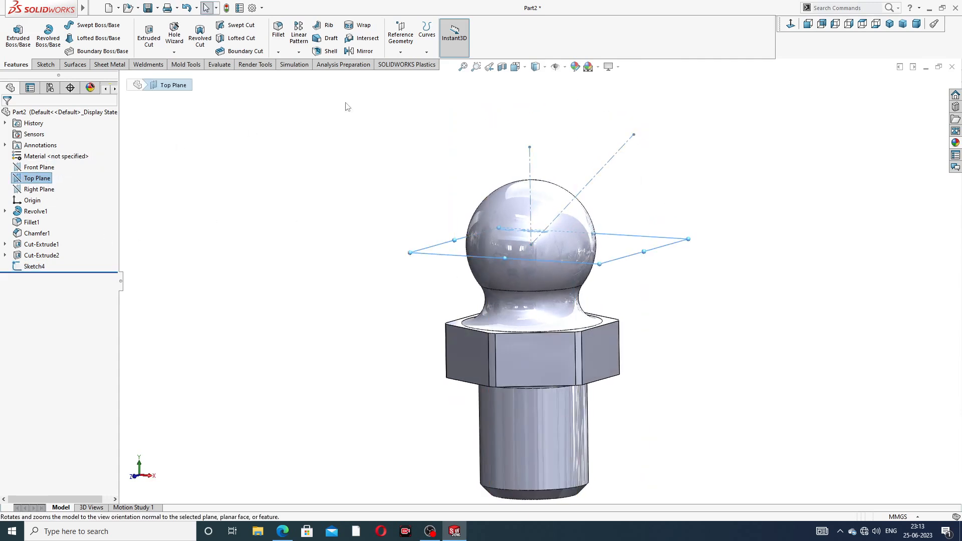
pyautogui.click(401, 52)
pyautogui.click(415, 65)
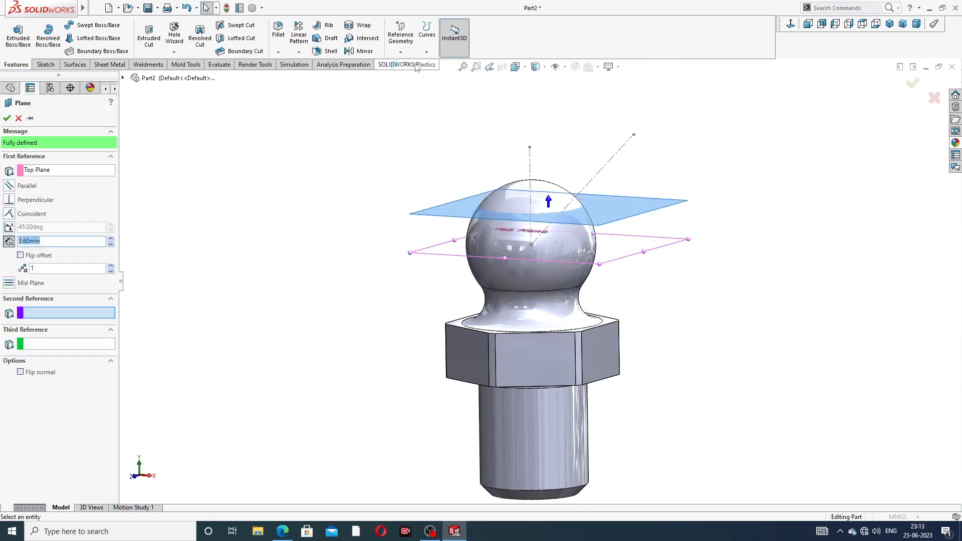
pyautogui.moveTo(666, 166)
pyautogui.mouseDown(button='middle')
pyautogui.moveTo(679, 189)
pyautogui.moveTo(657, 238)
pyautogui.mouseUp(button='middle')
pyautogui.click(613, 167)
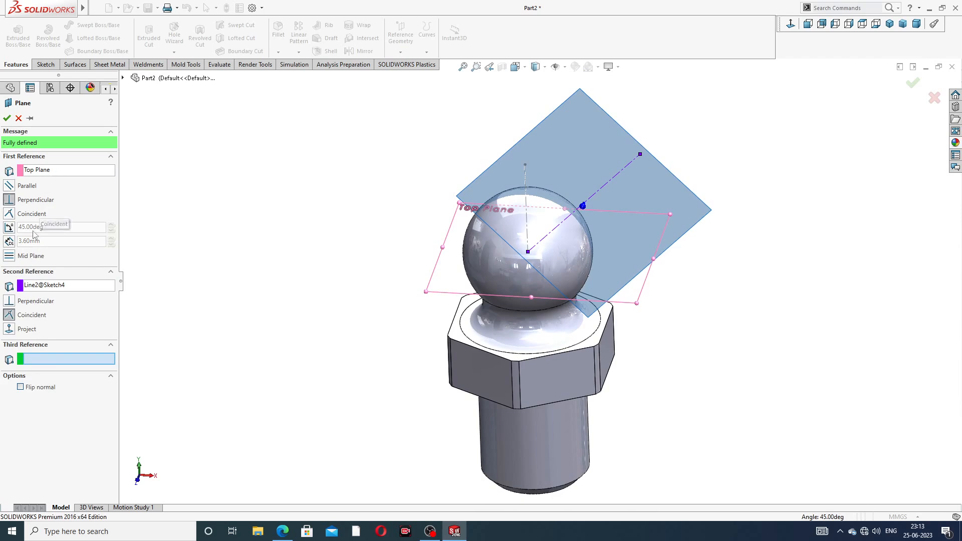
pyautogui.click(10, 227)
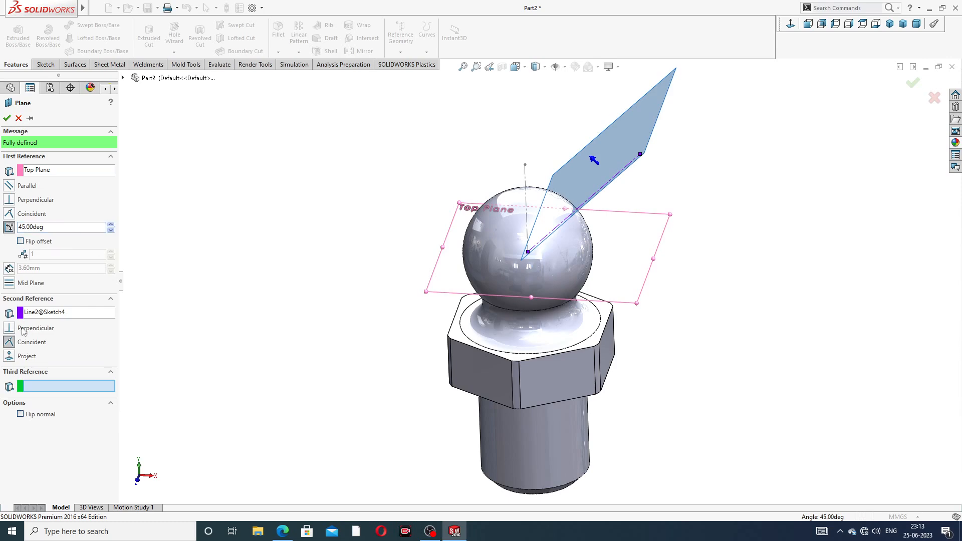
pyautogui.click(9, 356)
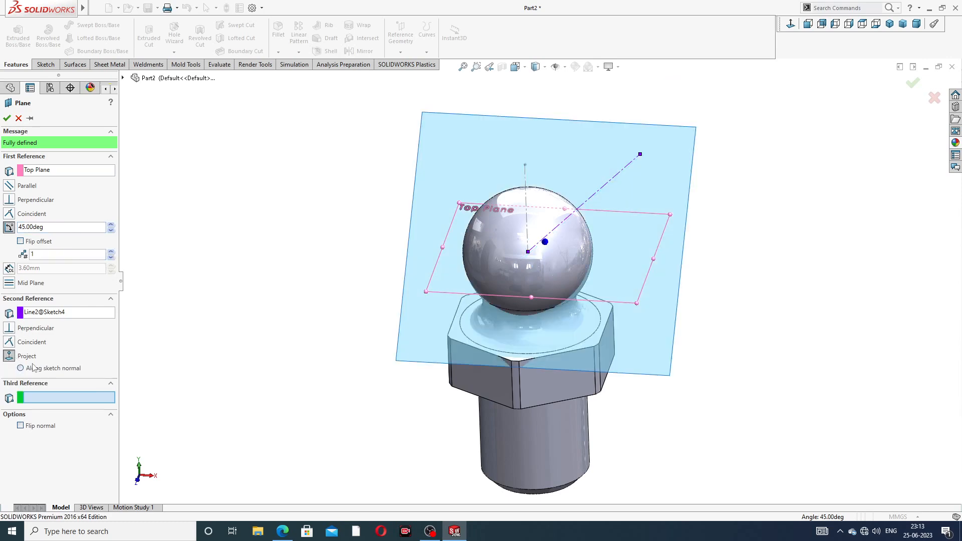
# - Project along the sketch normal, flip the offset and tilt, and create Plane1
pyautogui.moveTo(324, 287); pyautogui.dragTo(230, 262, button='middle')
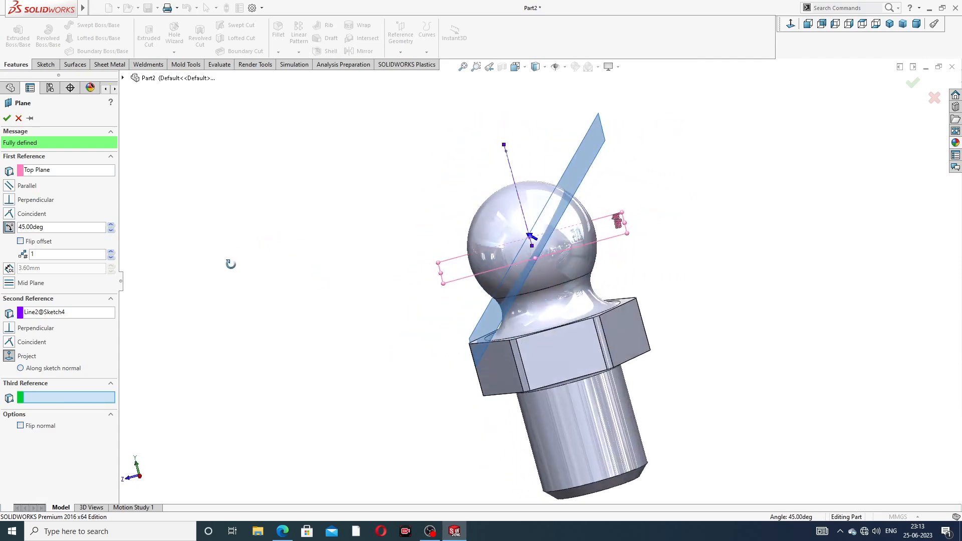
pyautogui.click(20, 369)
pyautogui.click(35, 383)
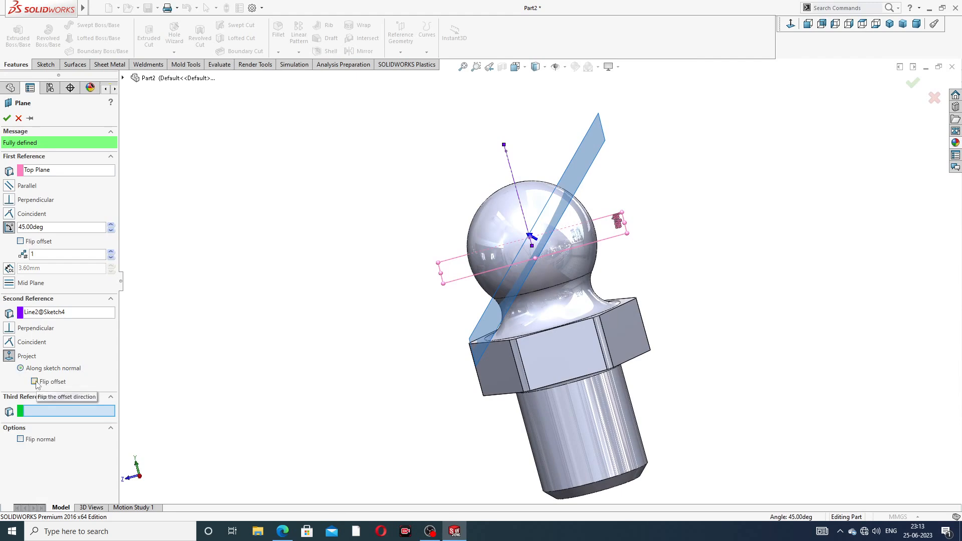
pyautogui.click(21, 242)
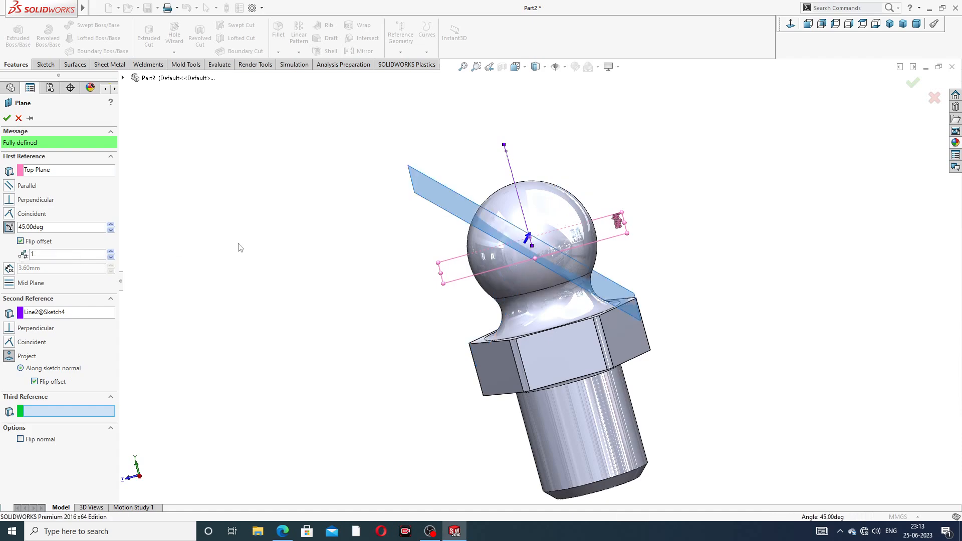
pyautogui.moveTo(393, 245); pyautogui.dragTo(297, 289, button='middle')
pyautogui.moveTo(691, 206); pyautogui.dragTo(642, 197, button='middle')
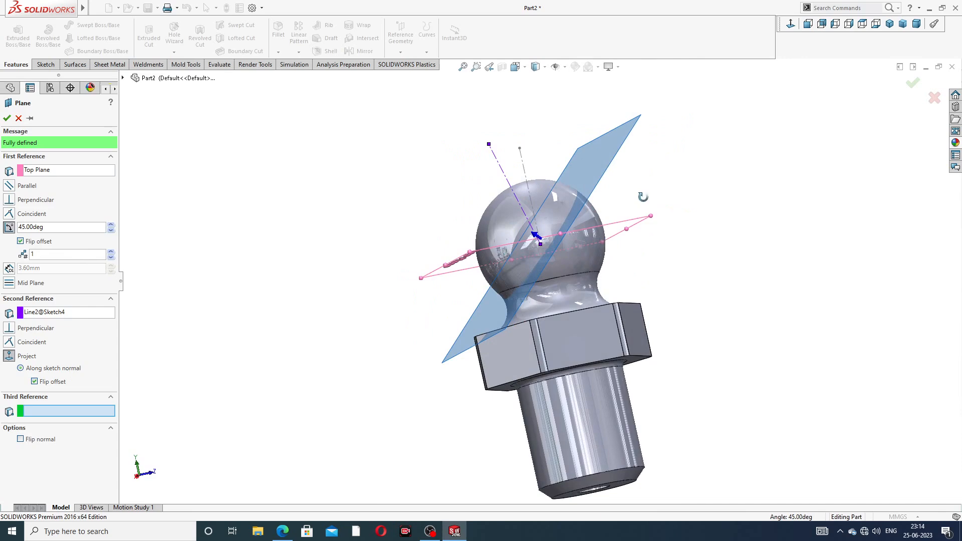
pyautogui.click(791, 24)
pyautogui.moveTo(653, 157); pyautogui.dragTo(753, 146, button='middle')
pyautogui.scroll(1, 753, 146)
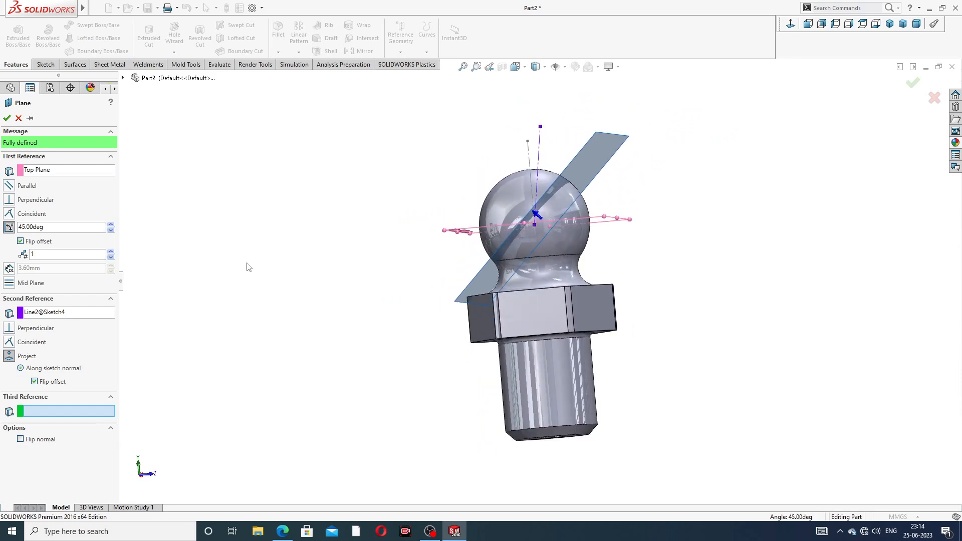
pyautogui.click(22, 243)
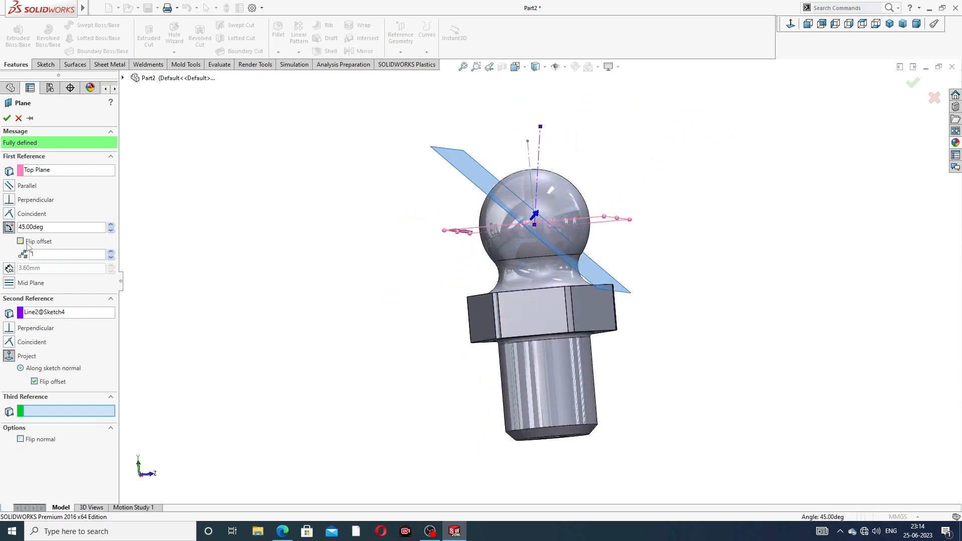
pyautogui.click(21, 241)
pyautogui.moveTo(377, 209); pyautogui.dragTo(394, 226, button='middle')
pyautogui.scroll(-1, 572, 227)
pyautogui.moveTo(599, 239); pyautogui.dragTo(543, 257, button='middle')
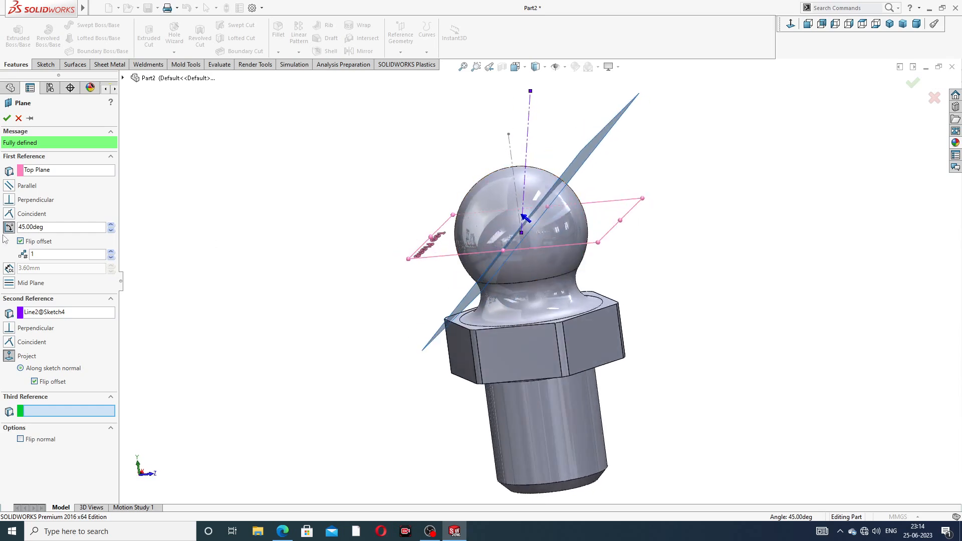
pyautogui.click(7, 119)
pyautogui.moveTo(498, 141); pyautogui.dragTo(528, 146, button='middle')
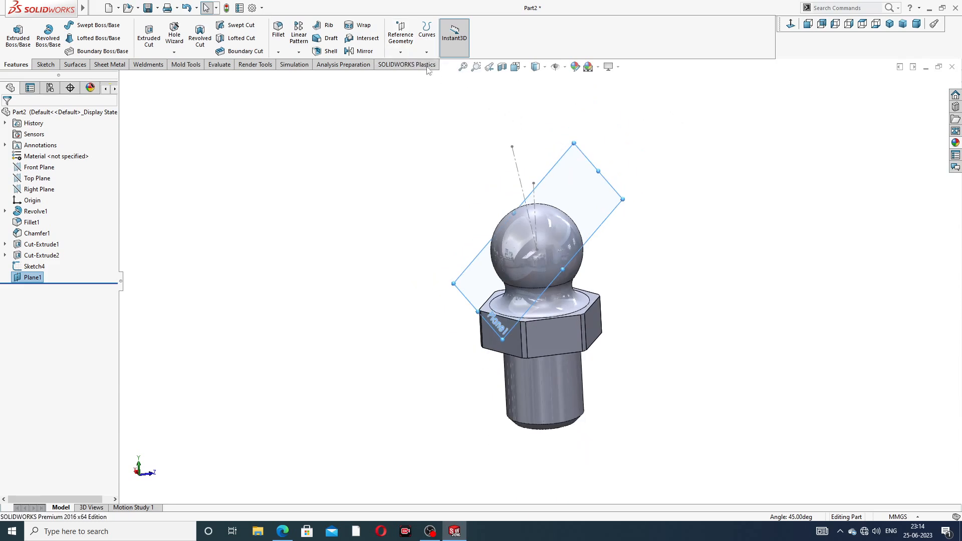
# - Begin another reference plane offset 3.60 mm from Plane1 and bring up the drawing PDF
pyautogui.click(400, 40)
pyautogui.click(419, 66)
pyautogui.moveTo(658, 184); pyautogui.dragTo(632, 179, button='middle')
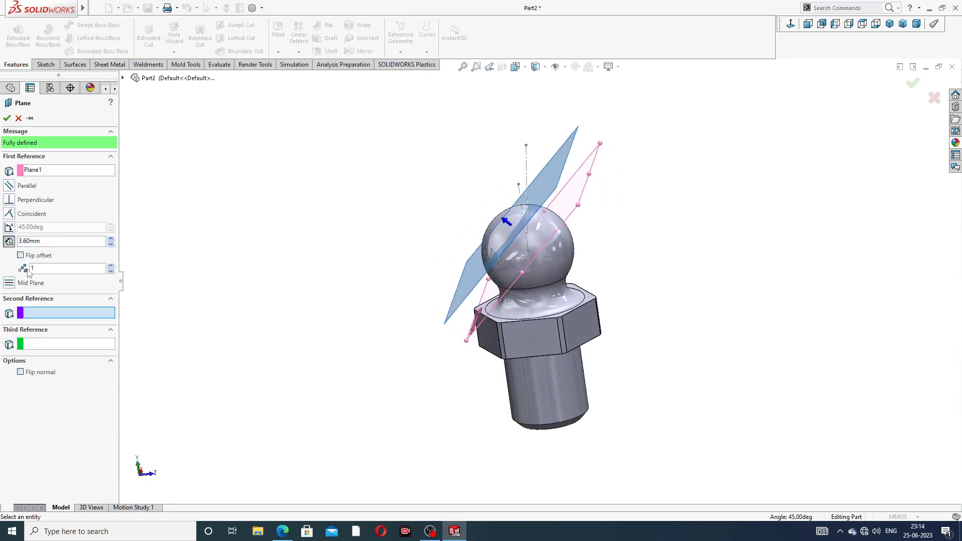
pyautogui.click(282, 532)
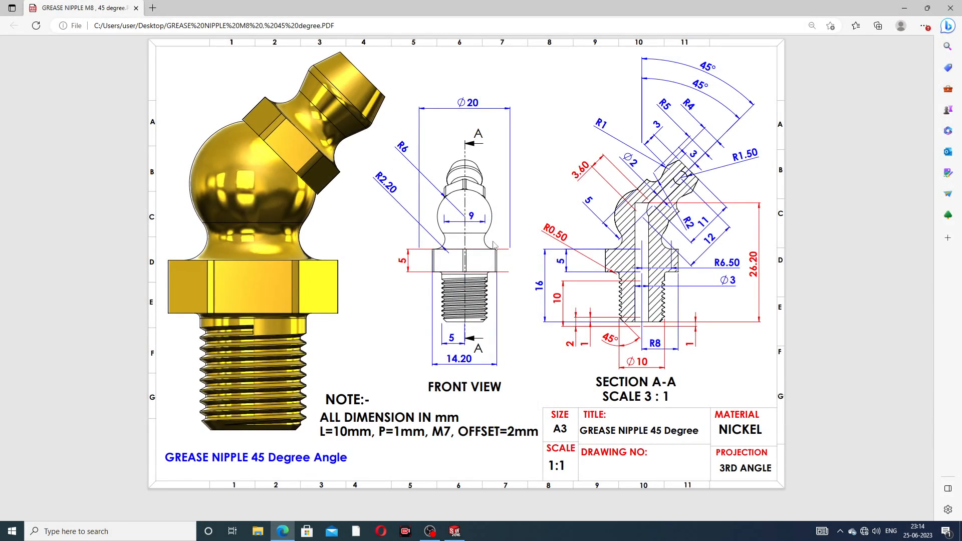
# - Minimize the Edge drawing after reviewing Section A-A to return to SOLIDWORKS
pyautogui.click(282, 531)
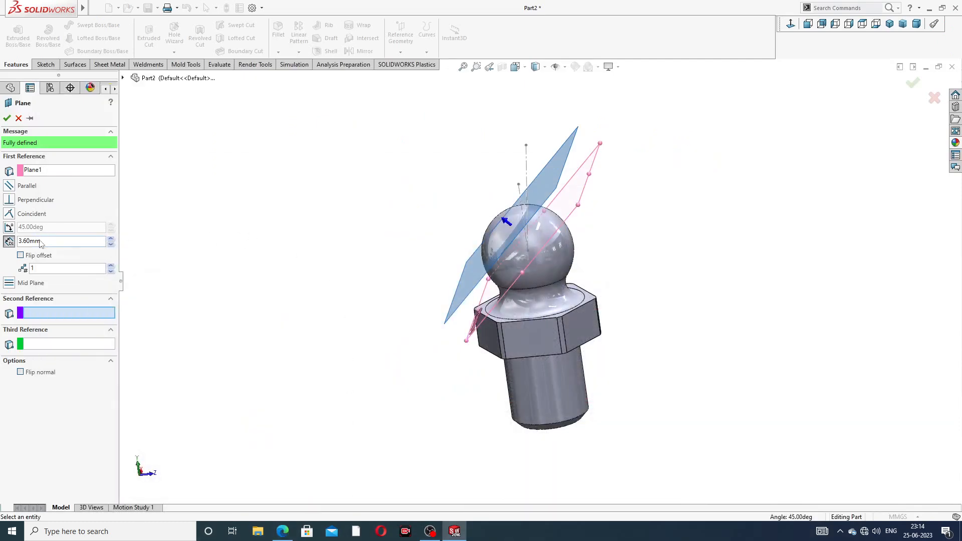
# - Create the 3.60 mm offset plane Plane2 and hide Plane1
pyautogui.click(7, 118)
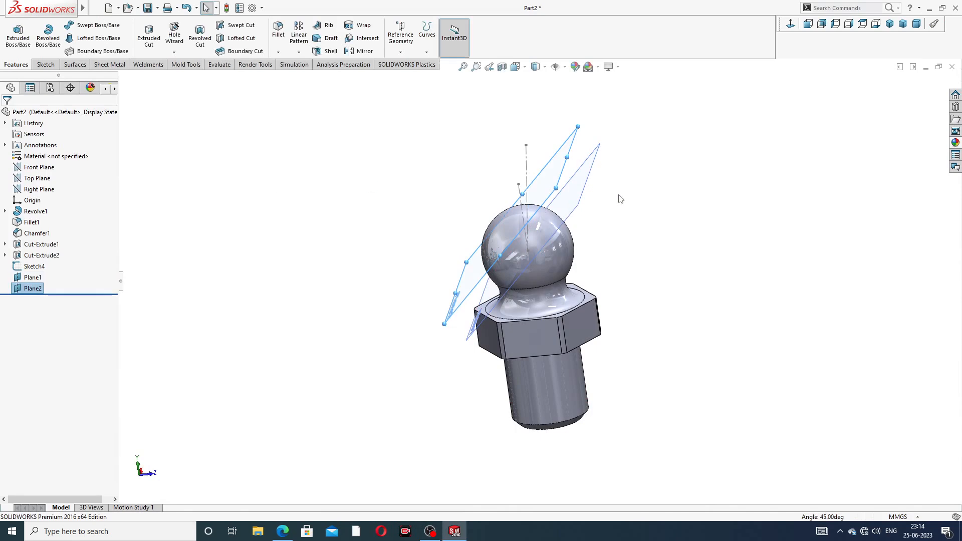
pyautogui.click(594, 191)
pyautogui.click(638, 156)
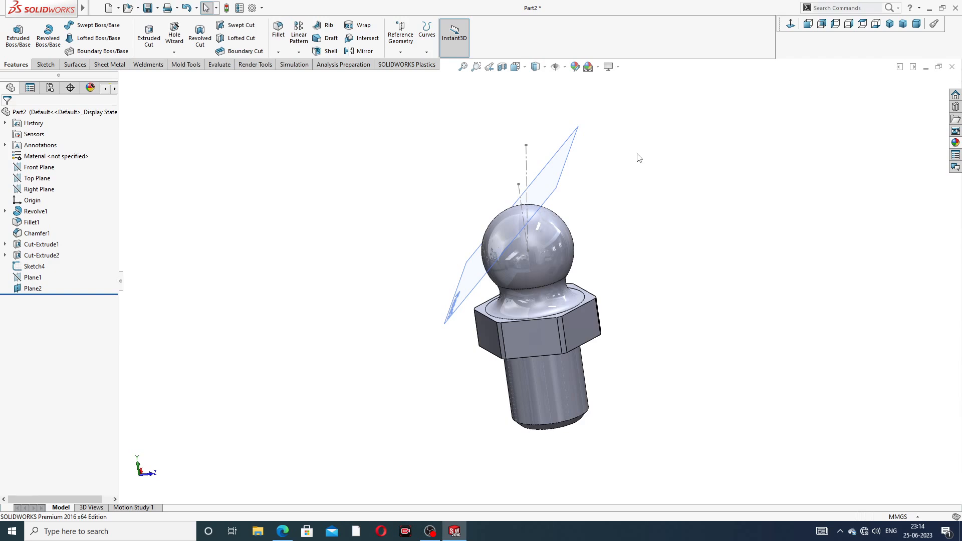
# - Start a new sketch on Plane2 and orient the view normal to it
pyautogui.moveTo(596, 161); pyautogui.dragTo(647, 179, button='middle')
pyautogui.click(626, 184)
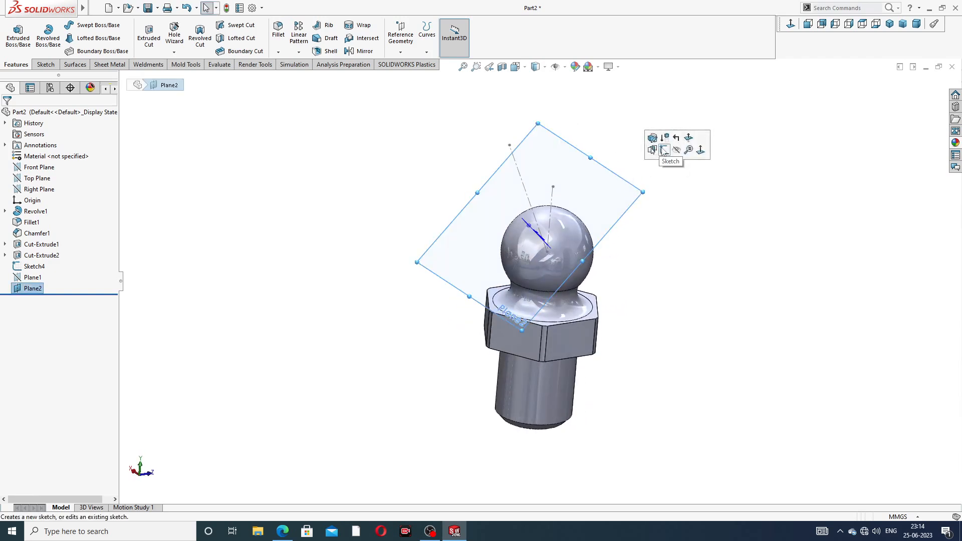
pyautogui.click(662, 152)
pyautogui.click(790, 25)
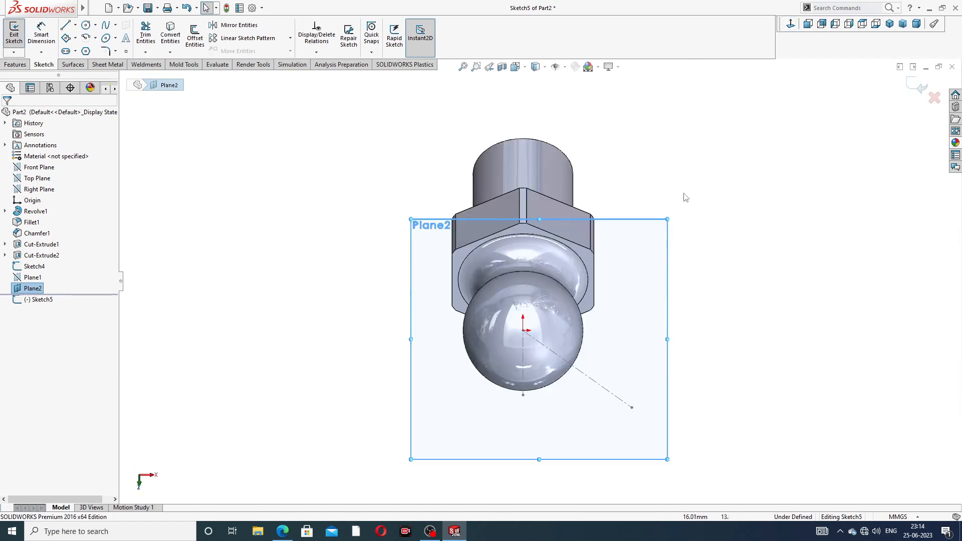
pyautogui.moveTo(704, 192); pyautogui.dragTo(820, 77, button='middle')
pyautogui.click(791, 24)
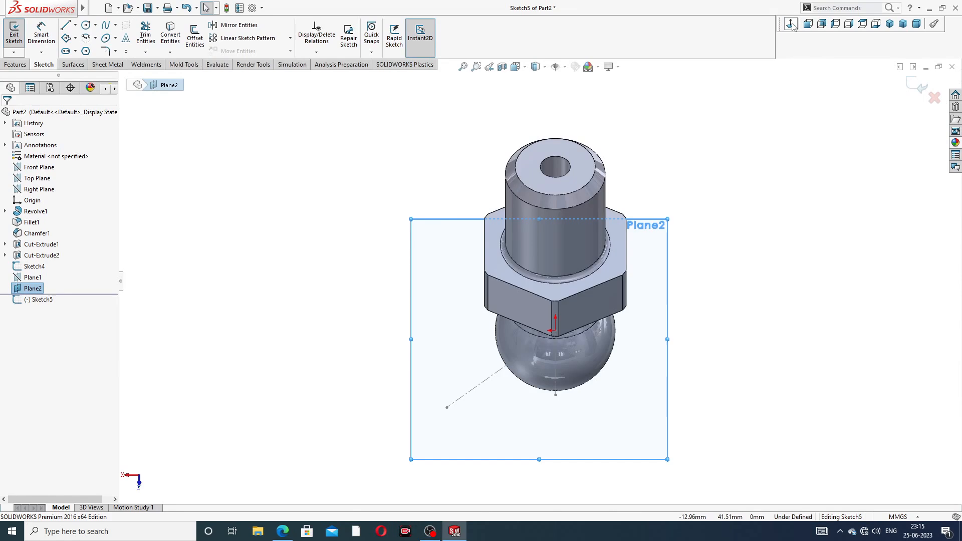
pyautogui.click(791, 24)
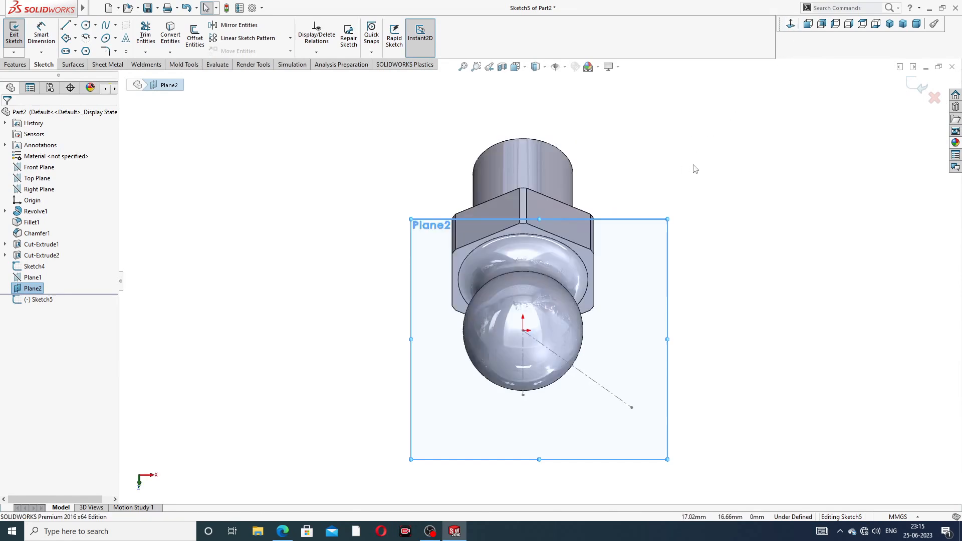
pyautogui.moveTo(690, 200); pyautogui.dragTo(704, 174, button='middle')
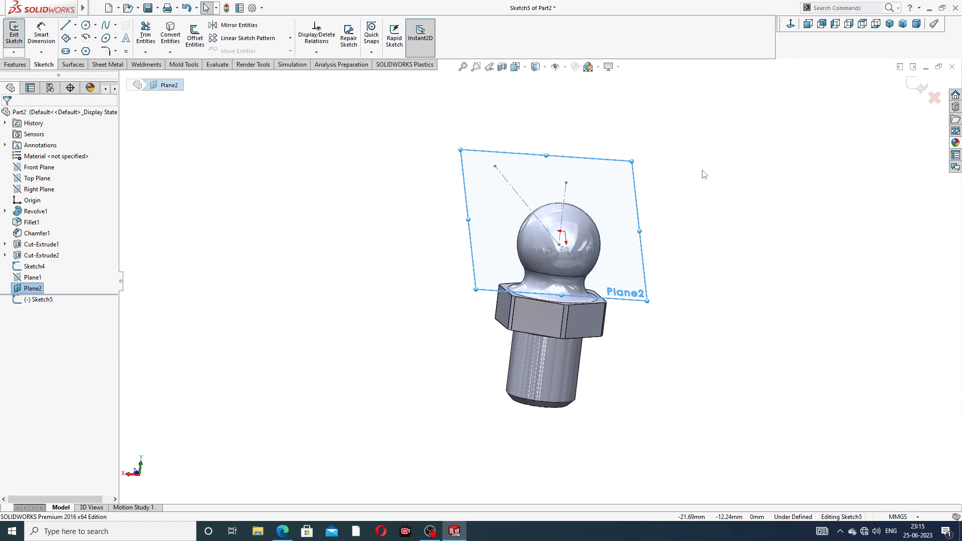
pyautogui.moveTo(617, 226); pyautogui.dragTo(623, 204, button='middle')
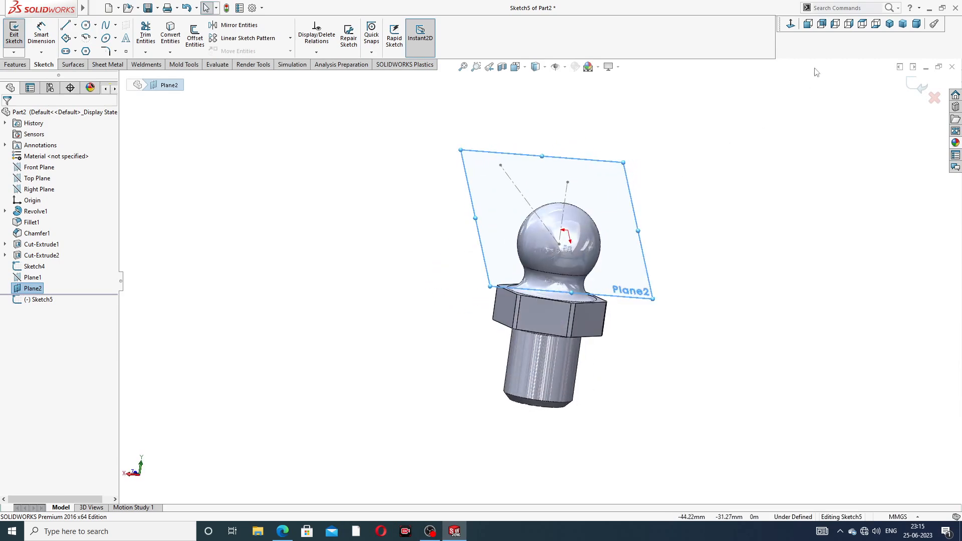
pyautogui.click(793, 24)
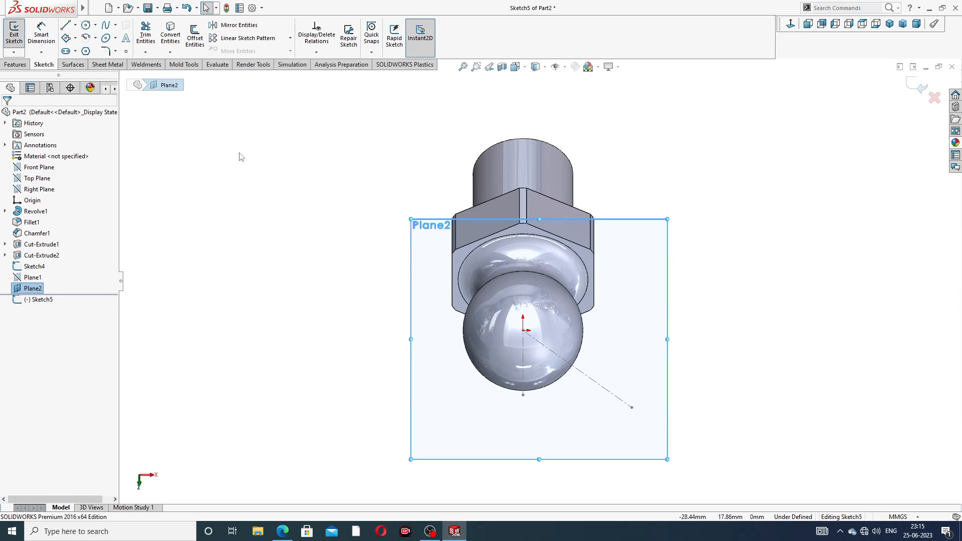
# - Draw a circle centred on the origin and dimension its diameter to 10 mm
pyautogui.click(86, 24)
pyautogui.click(523, 330)
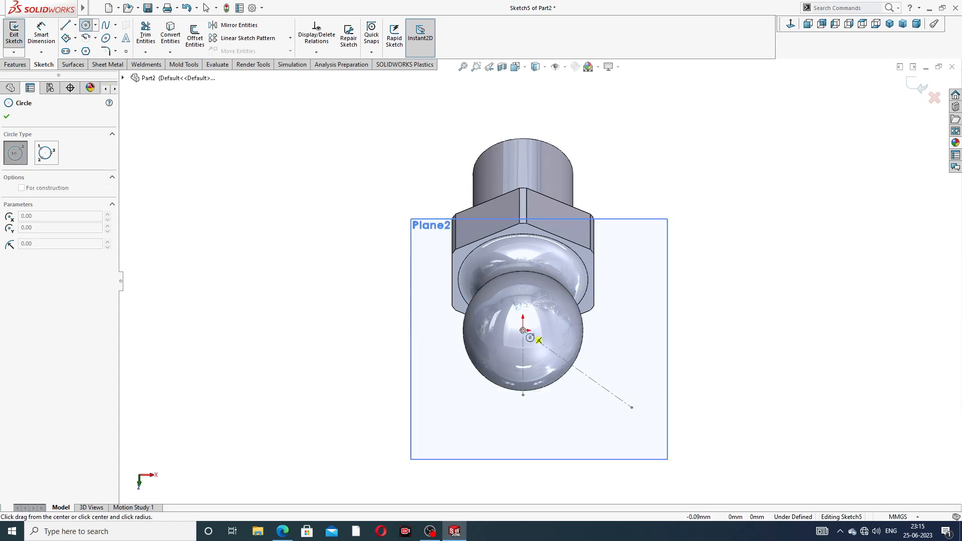
pyautogui.click(546, 287)
pyautogui.rightClick(668, 182)
pyautogui.click(696, 188)
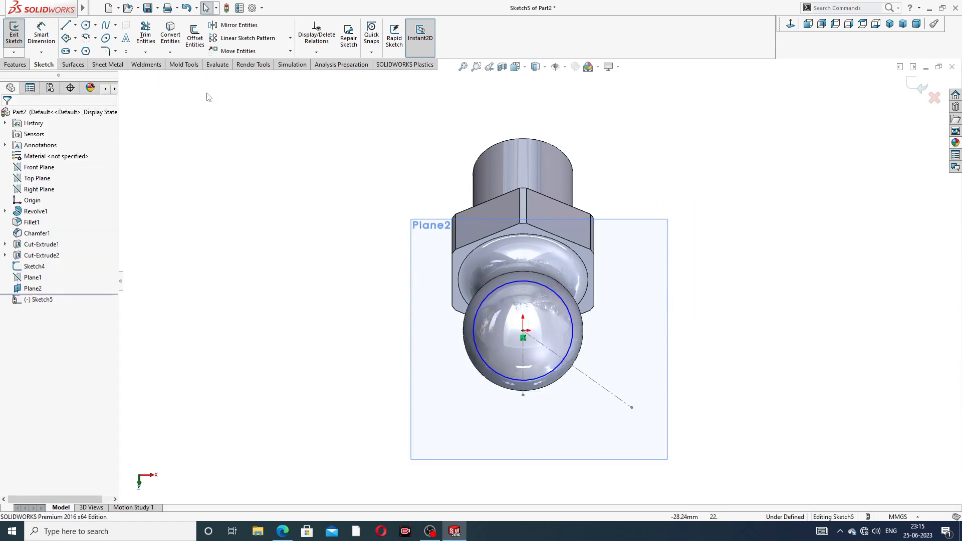
pyautogui.click(551, 286)
pyautogui.click(701, 296)
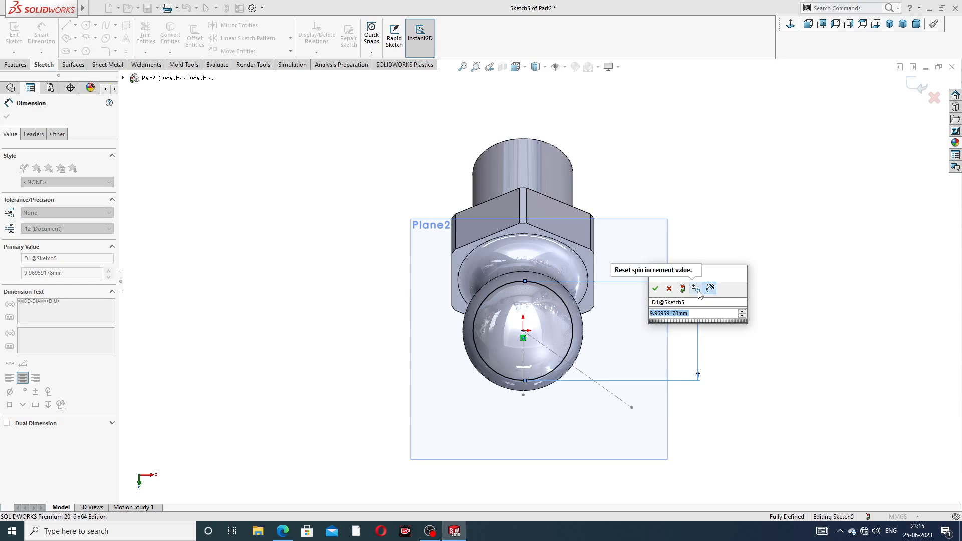
pyautogui.write('10')
pyautogui.press('Return')
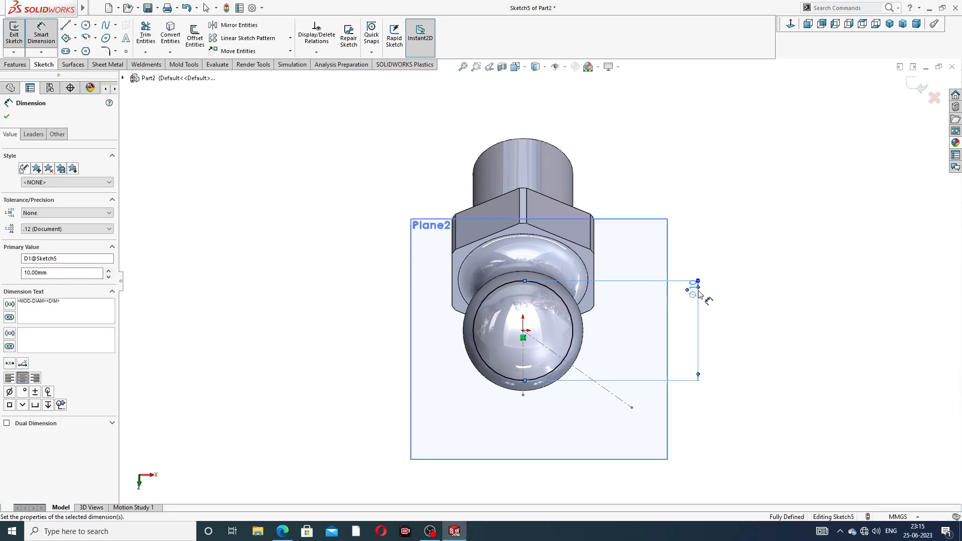
pyautogui.click(744, 247)
pyautogui.rightClick(739, 186)
pyautogui.click(765, 149)
# - Extrude-cut the Ø10 circle 5 mm blind, reversed into the ball end
pyautogui.click(16, 65)
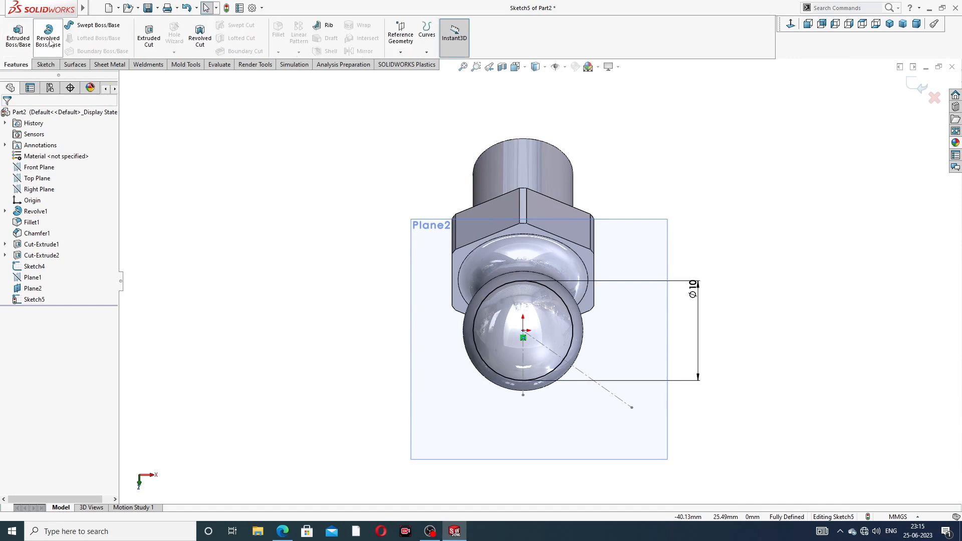
pyautogui.click(149, 35)
pyautogui.moveTo(629, 202)
pyautogui.mouseDown(button='middle')
pyautogui.moveTo(496, 190)
pyautogui.moveTo(464, 172)
pyautogui.mouseUp(button='middle')
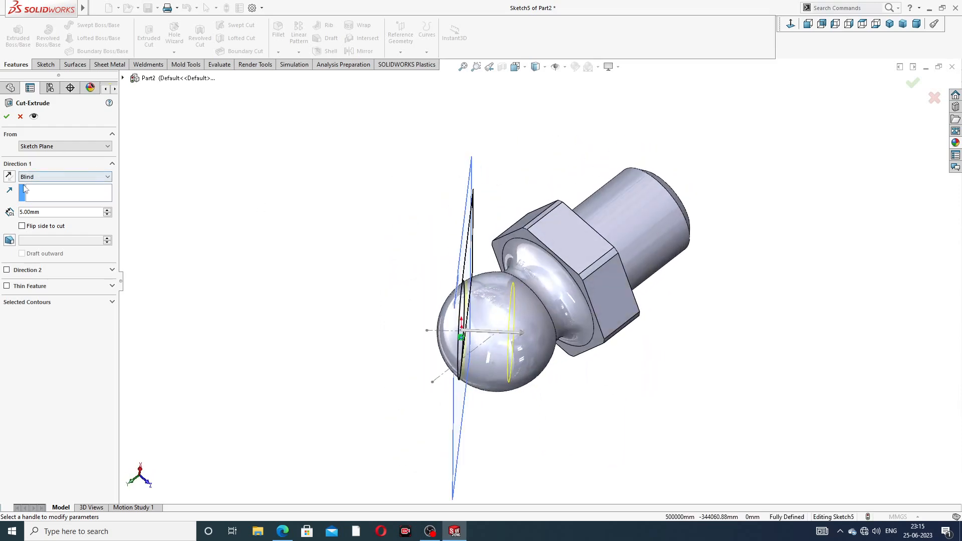
pyautogui.click(9, 177)
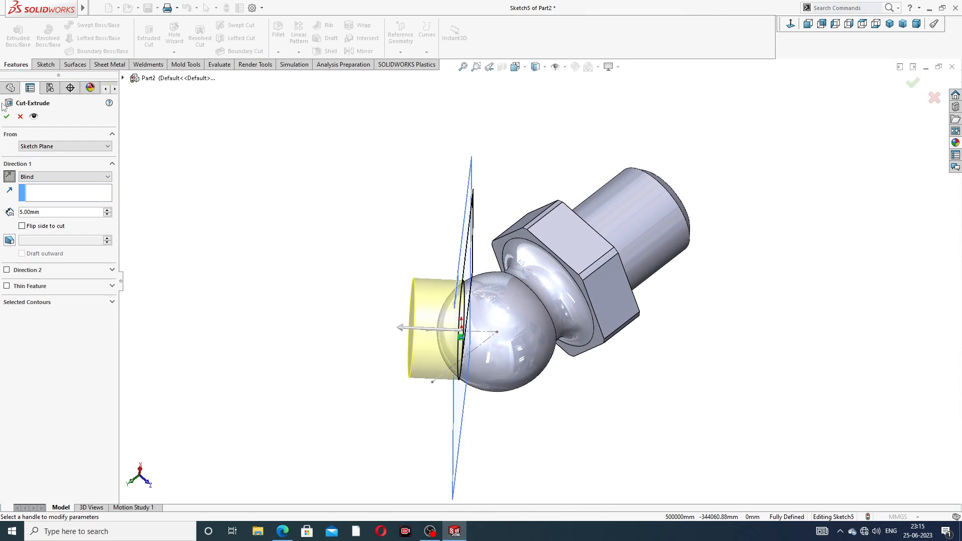
pyautogui.click(7, 117)
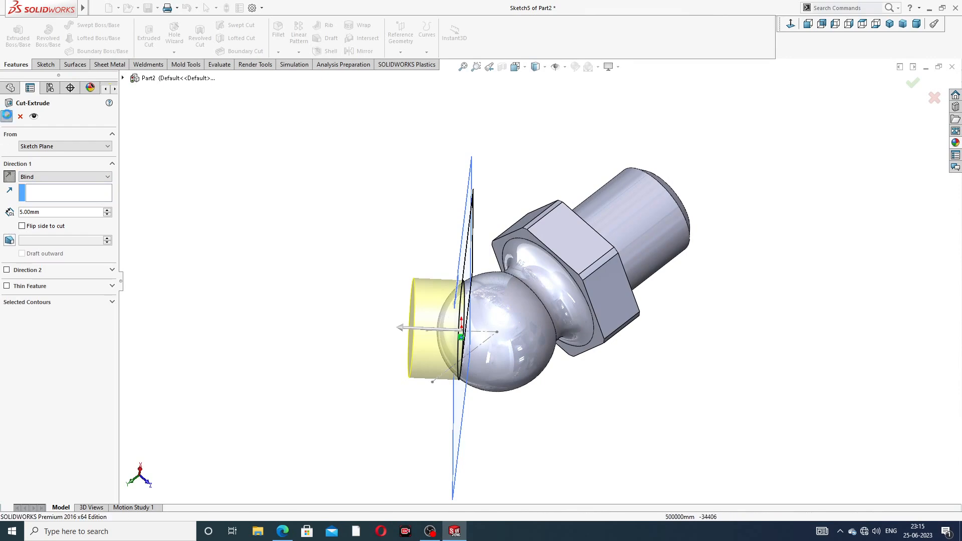
pyautogui.click(390, 173)
pyautogui.moveTo(503, 225); pyautogui.dragTo(691, 214, button='middle')
# - Hide Plane2 and the angled axis line so only the cut part shows
pyautogui.moveTo(701, 132); pyautogui.dragTo(694, 198, button='middle')
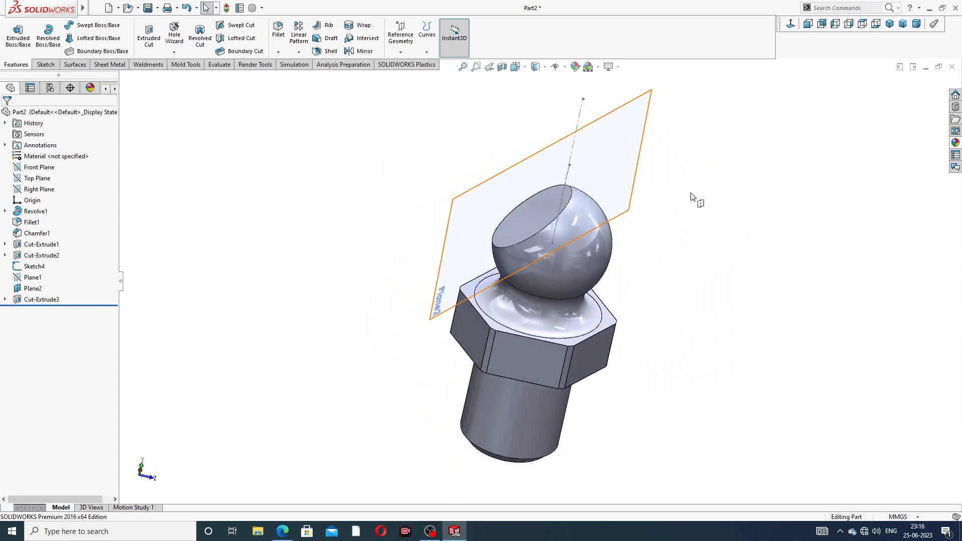
pyautogui.click(640, 180)
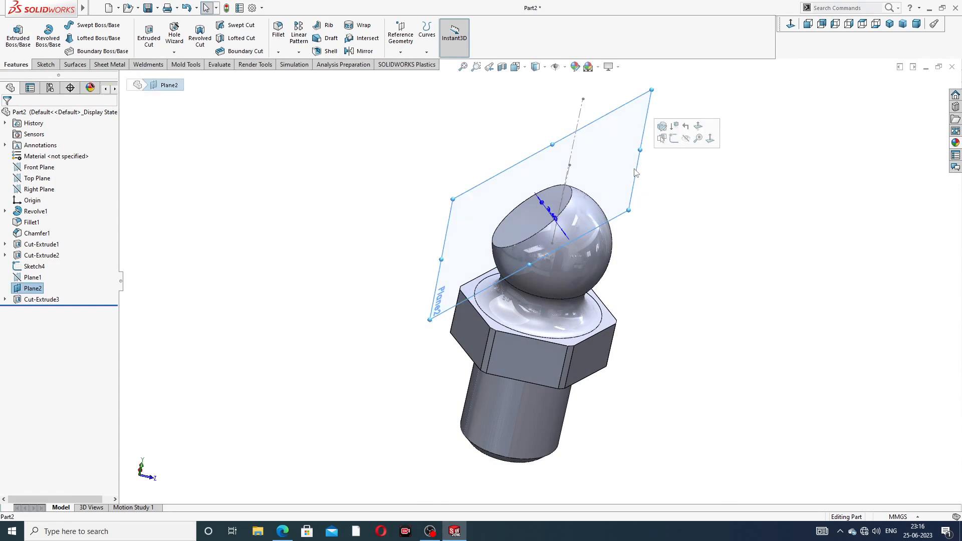
pyautogui.click(687, 139)
pyautogui.click(578, 138)
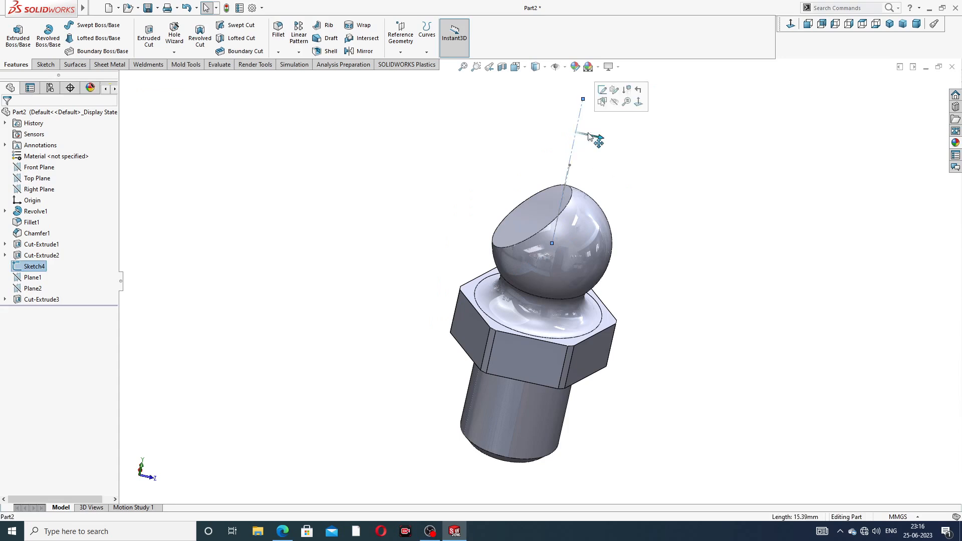
pyautogui.click(620, 109)
pyautogui.moveTo(601, 179); pyautogui.dragTo(634, 159, button='middle')
pyautogui.click(654, 159)
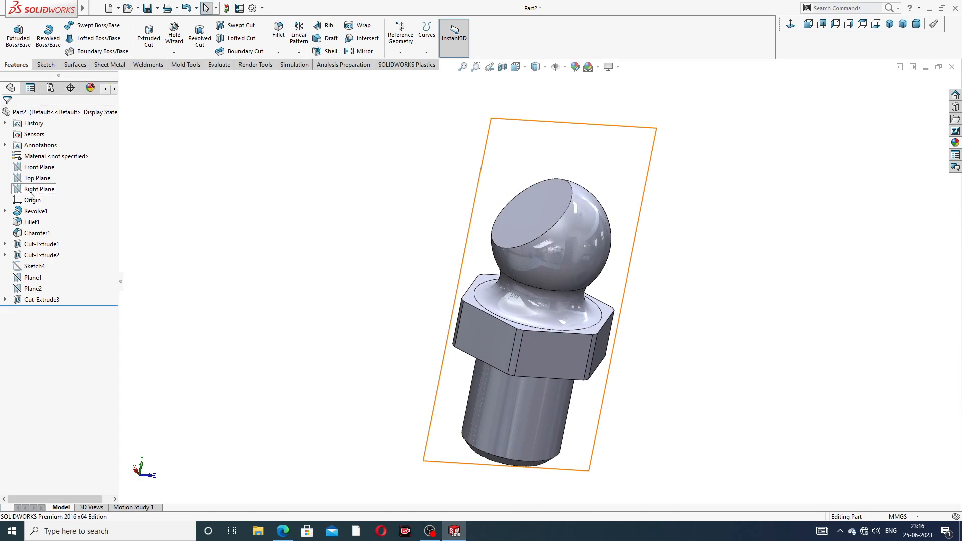
# - Start a sketch on the Front Plane, view it normal, then exit it empty
pyautogui.click(39, 167)
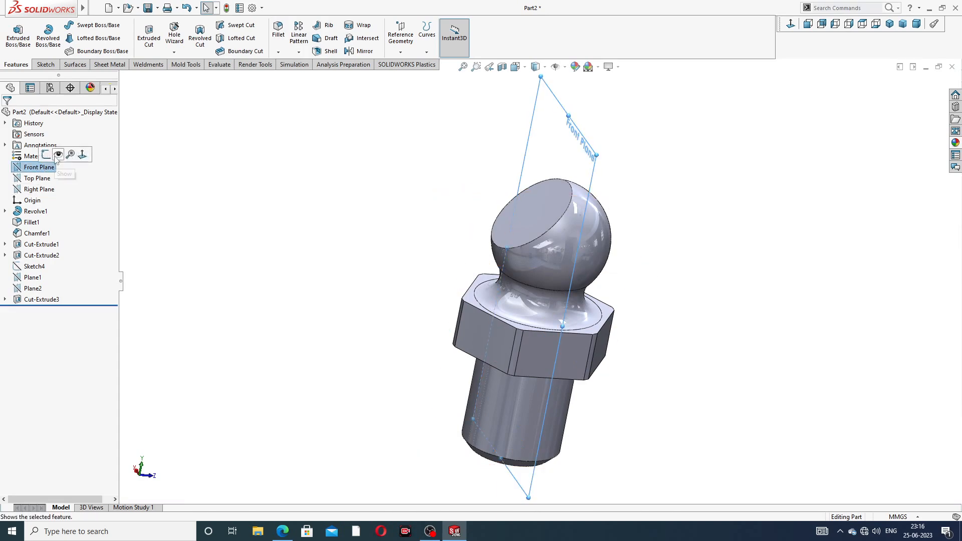
pyautogui.click(52, 157)
pyautogui.hotkey('ctrl', '8')
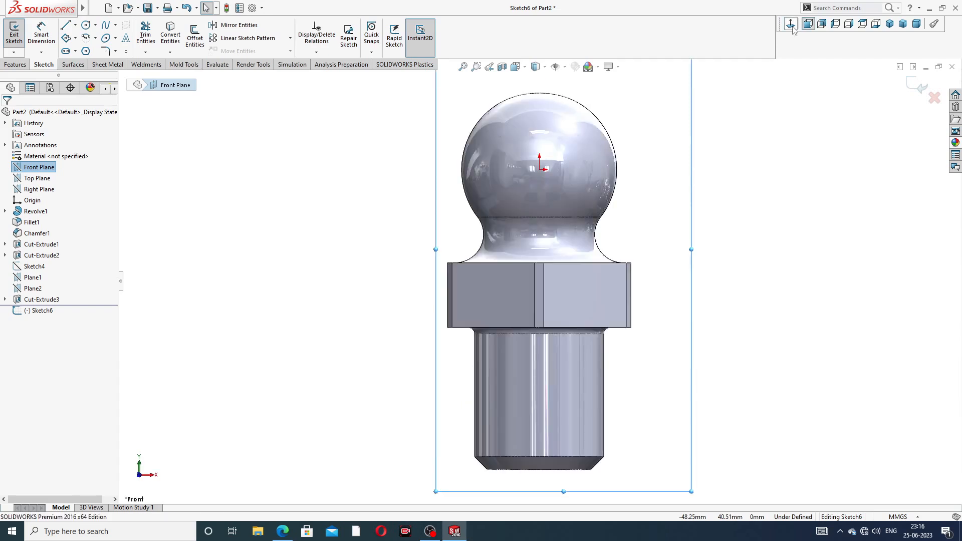
pyautogui.moveTo(661, 145)
pyautogui.mouseDown(button='middle')
pyautogui.moveTo(481, 211)
pyautogui.moveTo(457, 182)
pyautogui.moveTo(370, 266)
pyautogui.mouseUp(button='middle')
pyautogui.click(920, 86)
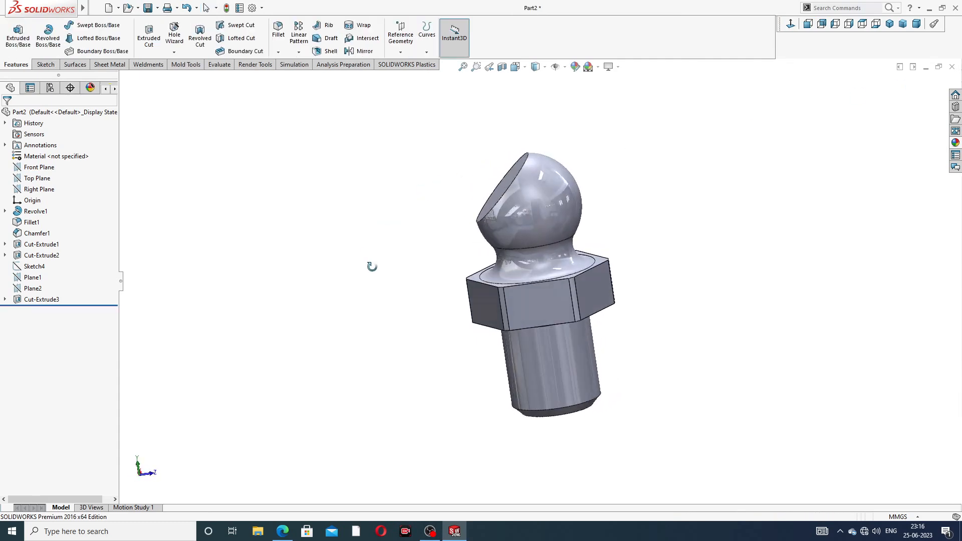
# - Start a new sketch on the Right Plane and view it straight on
pyautogui.click(40, 190)
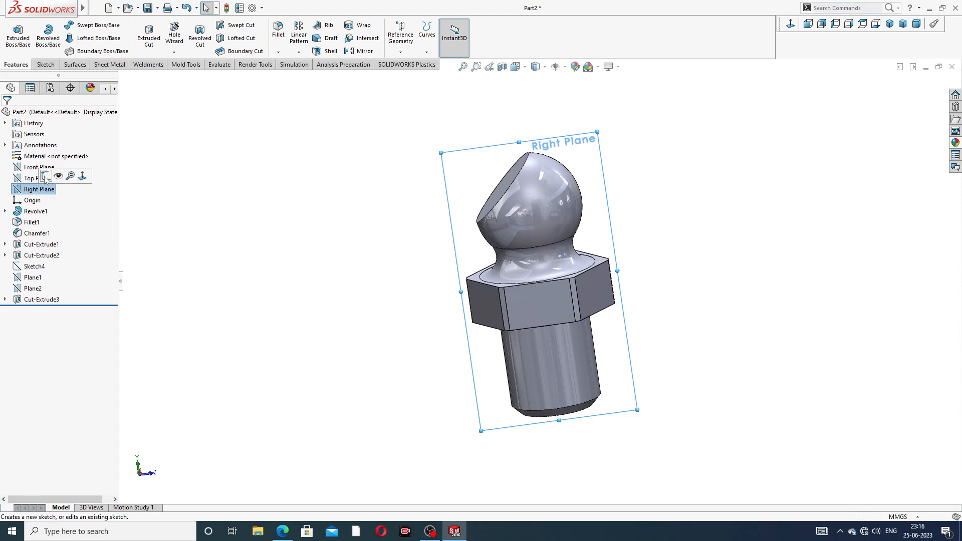
pyautogui.click(47, 179)
pyautogui.click(790, 25)
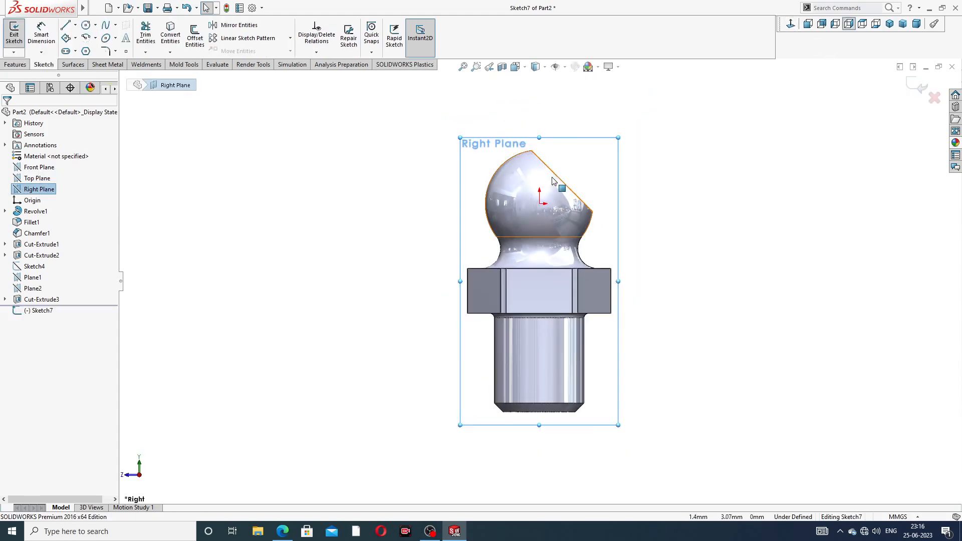
pyautogui.scroll(-3, 553, 184)
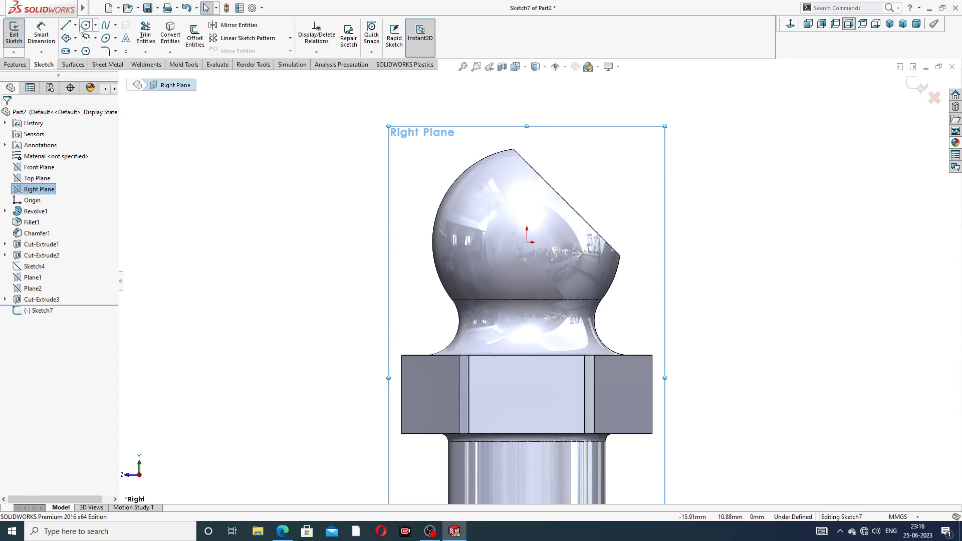
# - Draw a vertical centerline down to the origin and an angled centerline up to the right
pyautogui.click(75, 26)
pyautogui.click(91, 50)
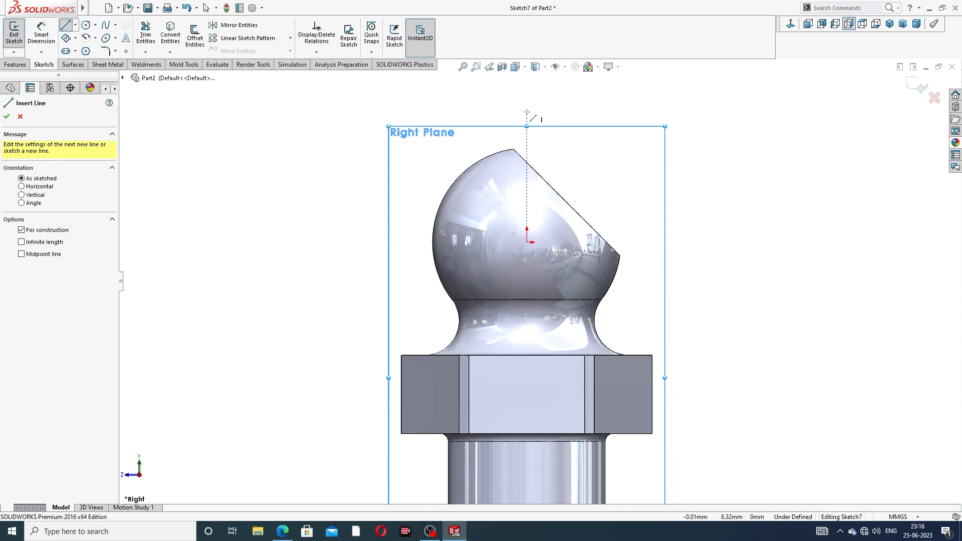
pyautogui.click(527, 113)
pyautogui.click(526, 242)
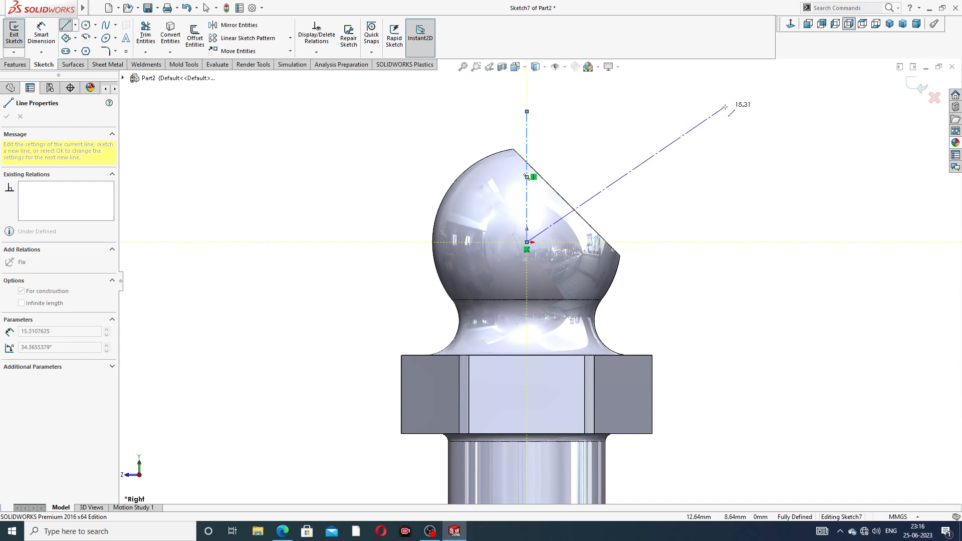
pyautogui.click(726, 106)
pyautogui.rightClick(743, 100)
pyautogui.click(774, 133)
pyautogui.scroll(3, 728, 148)
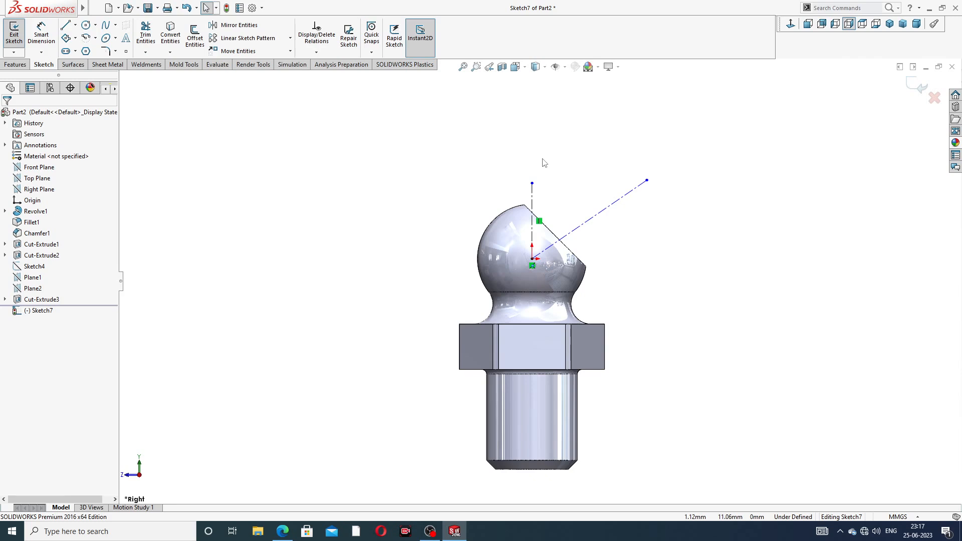
# - Attempt an angle dimension between the vertical and angled centerlines, then leave the sketch
pyautogui.scroll(-1, 554, 182)
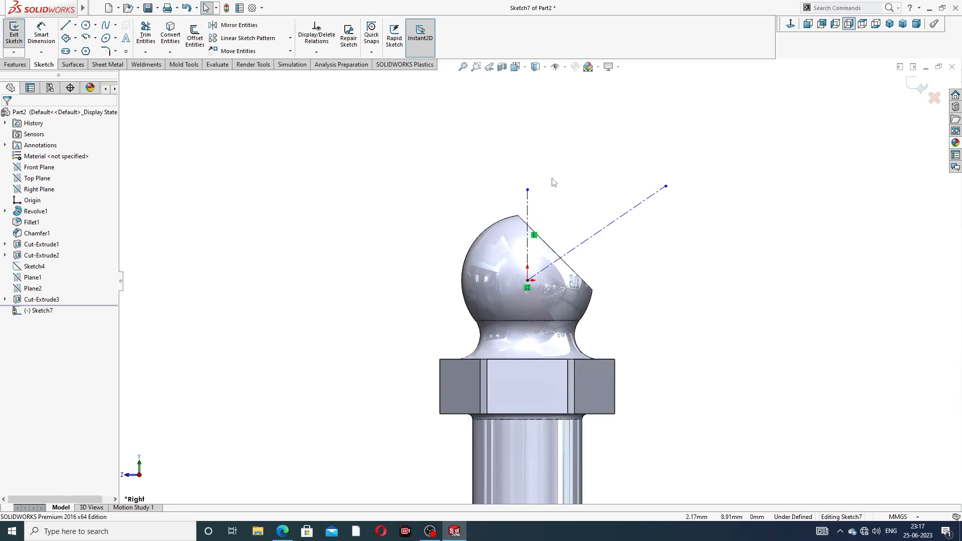
pyautogui.scroll(-2, 554, 183)
pyautogui.click(516, 187)
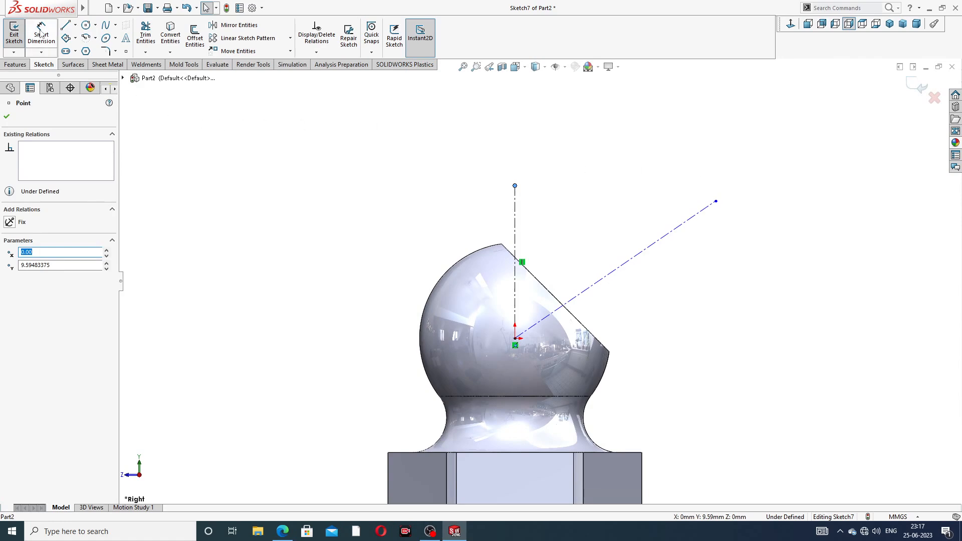
pyautogui.click(41, 32)
pyautogui.click(515, 220)
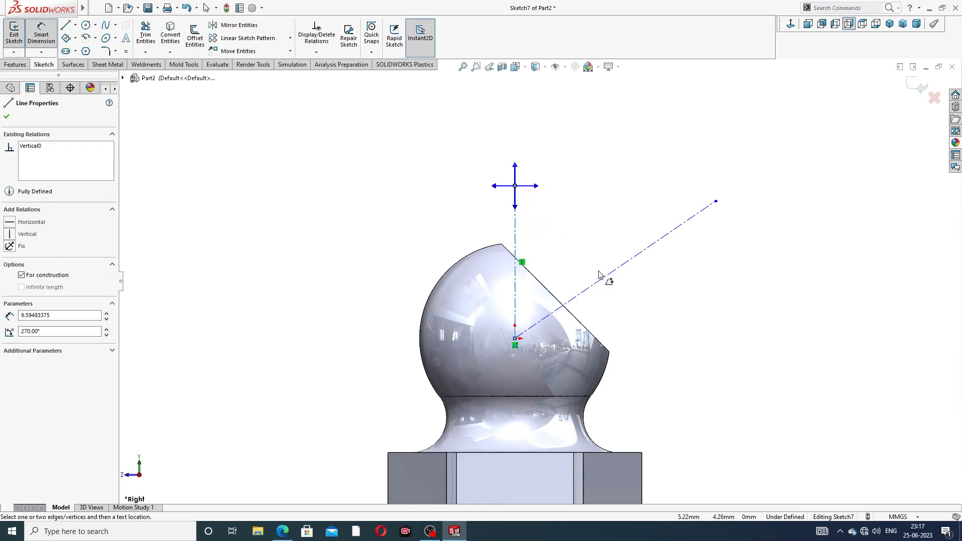
pyautogui.click(615, 272)
pyautogui.click(592, 186)
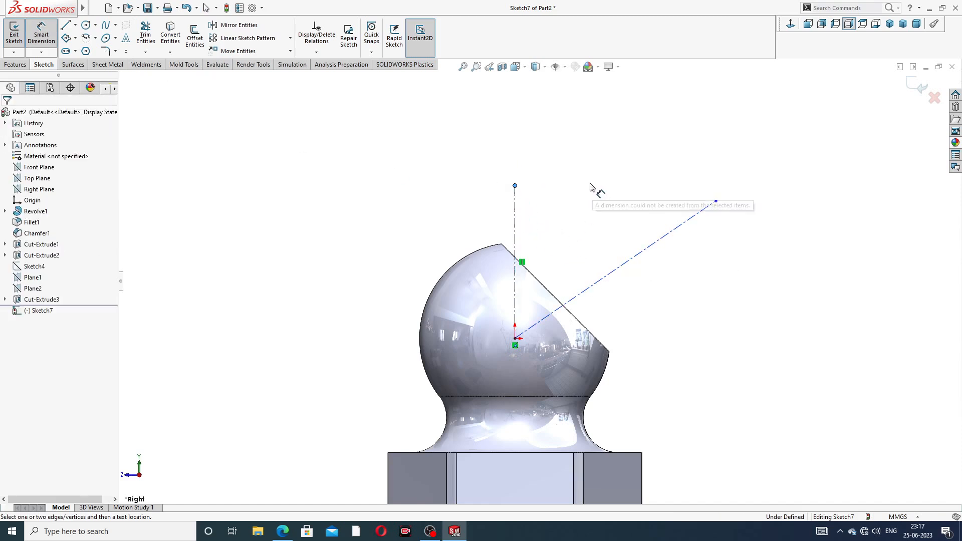
pyautogui.click(516, 225)
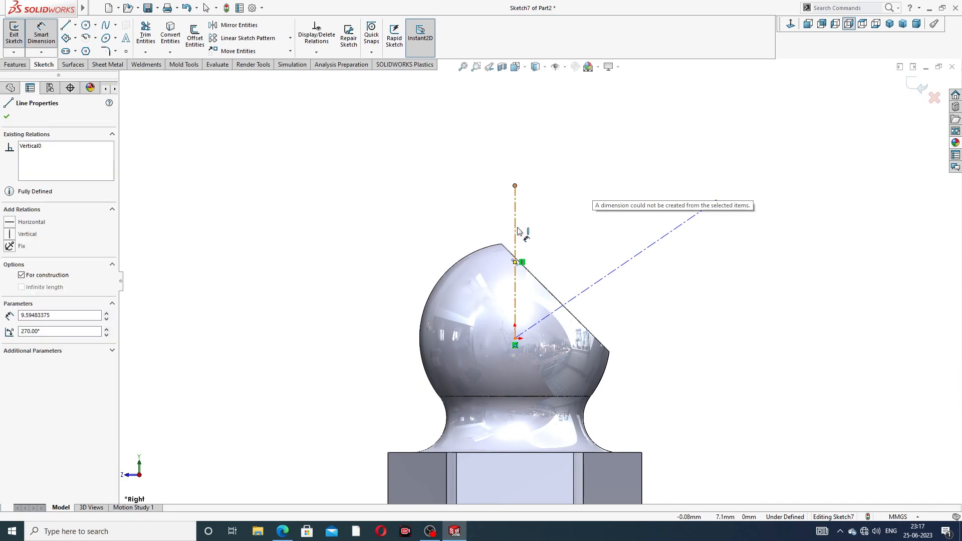
pyautogui.click(599, 279)
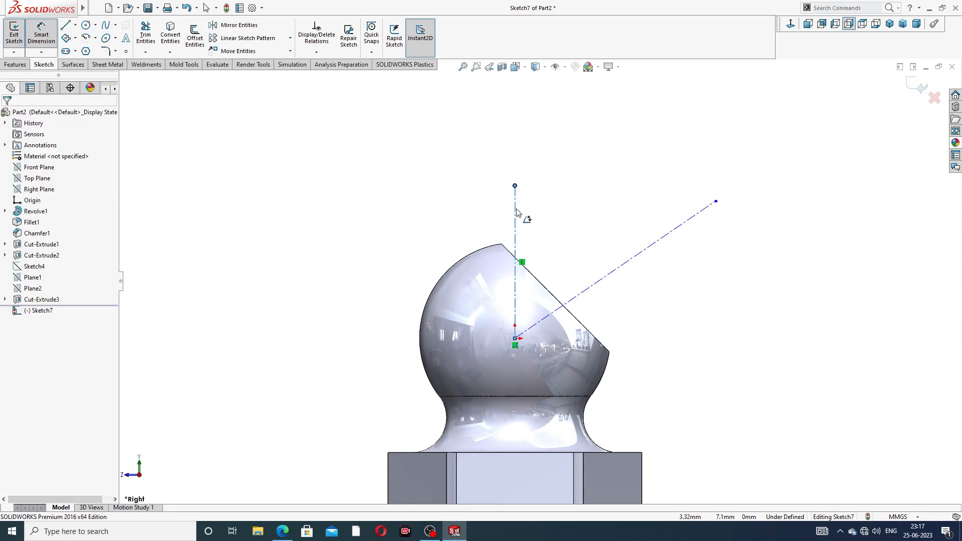
pyautogui.click(14, 35)
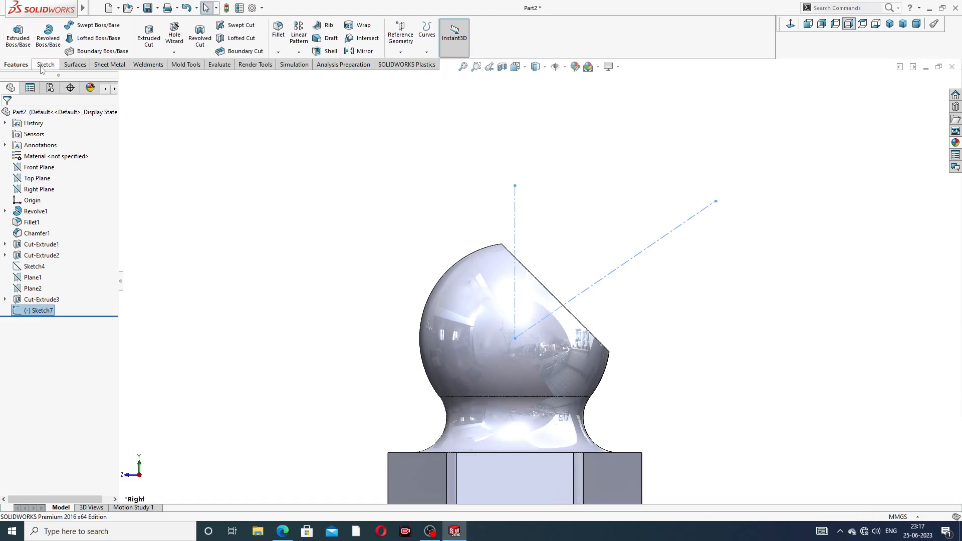
pyautogui.click(44, 64)
pyautogui.click(41, 34)
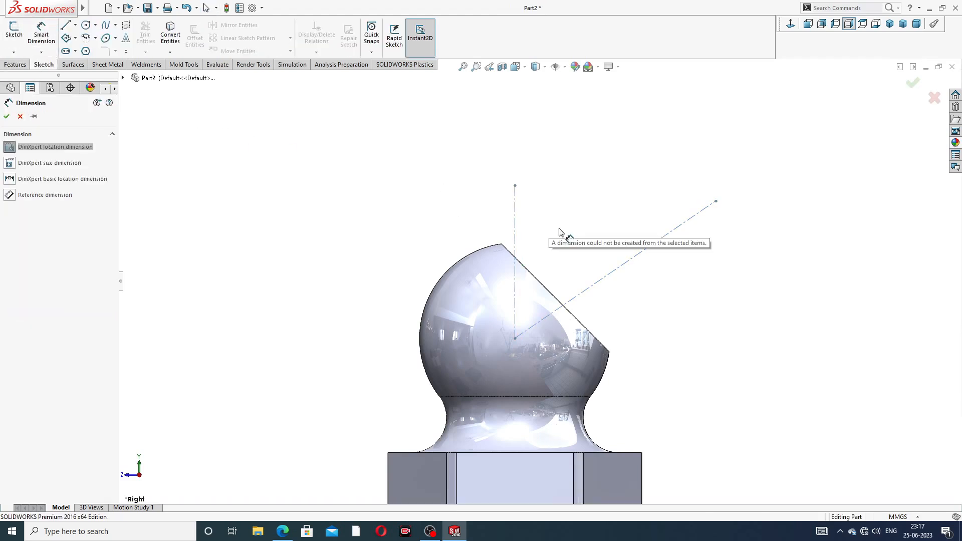
pyautogui.press('Escape')
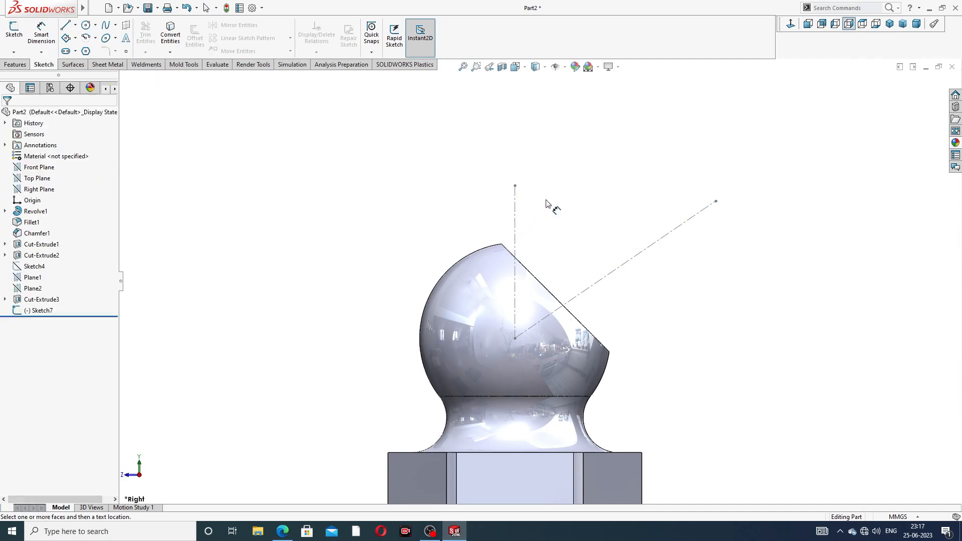
# - Reopen Sketch7, set 45° between the centerlines, and view it from the left
pyautogui.click(41, 309)
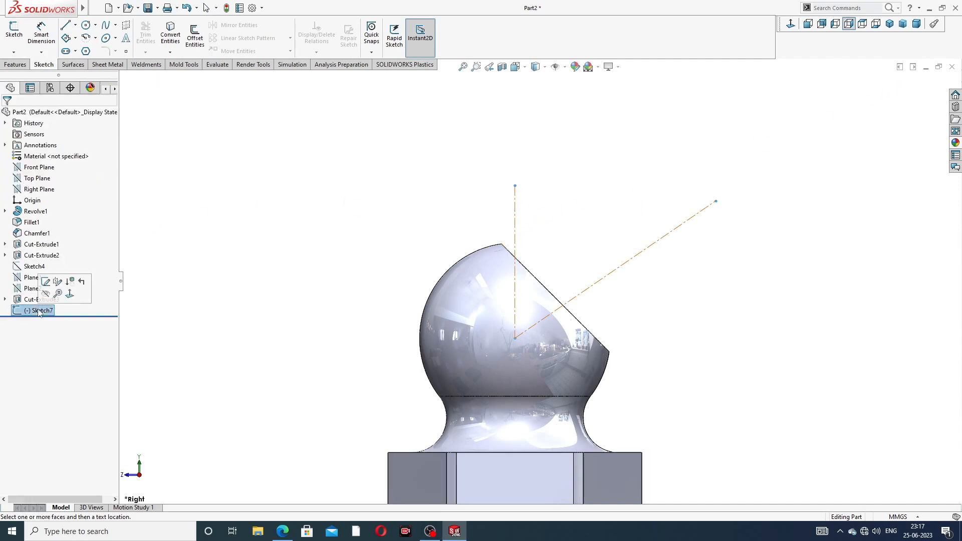
pyautogui.click(56, 281)
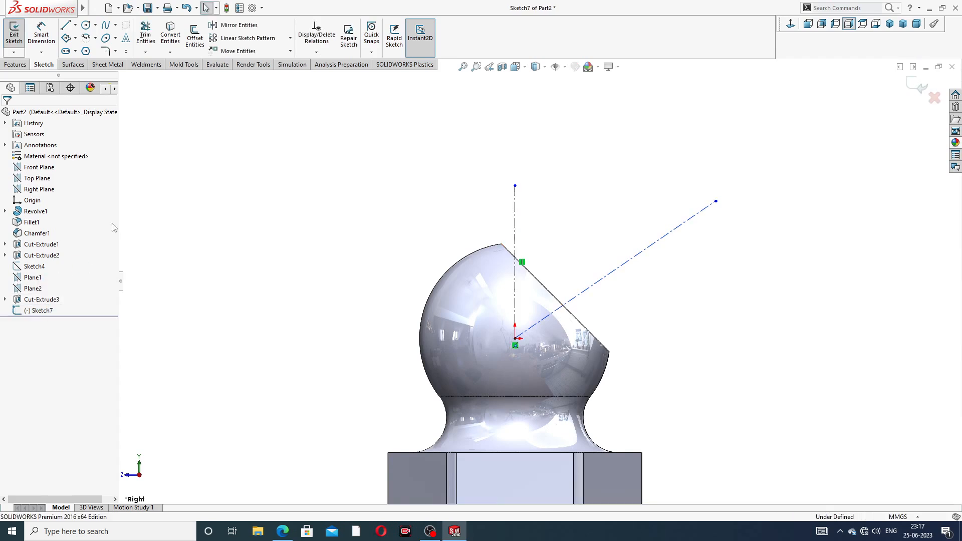
pyautogui.click(41, 34)
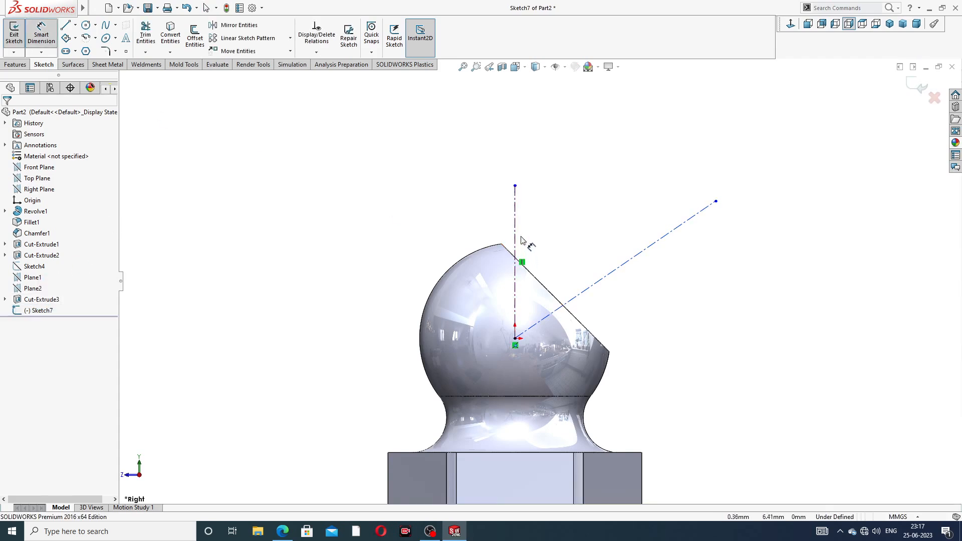
pyautogui.click(515, 233)
pyautogui.click(607, 275)
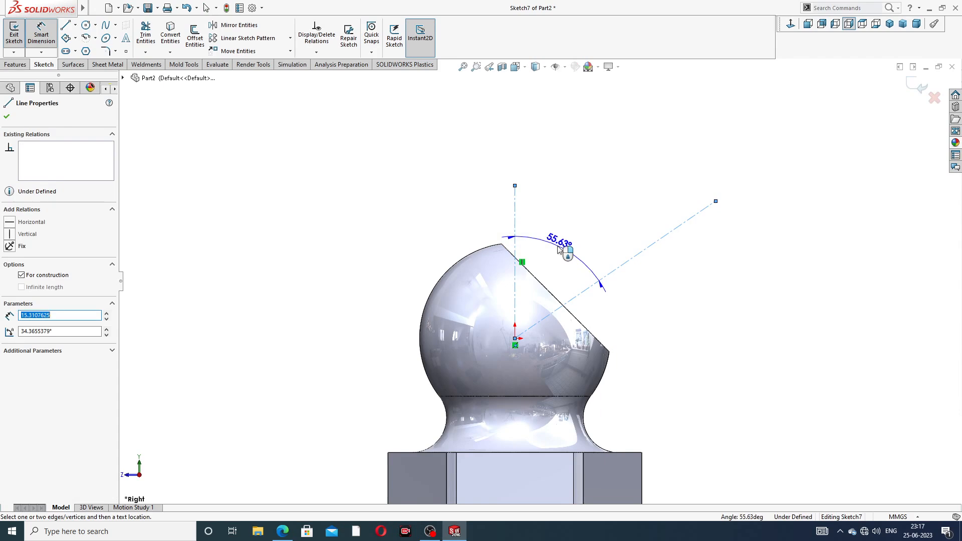
pyautogui.click(560, 249)
pyautogui.write('45')
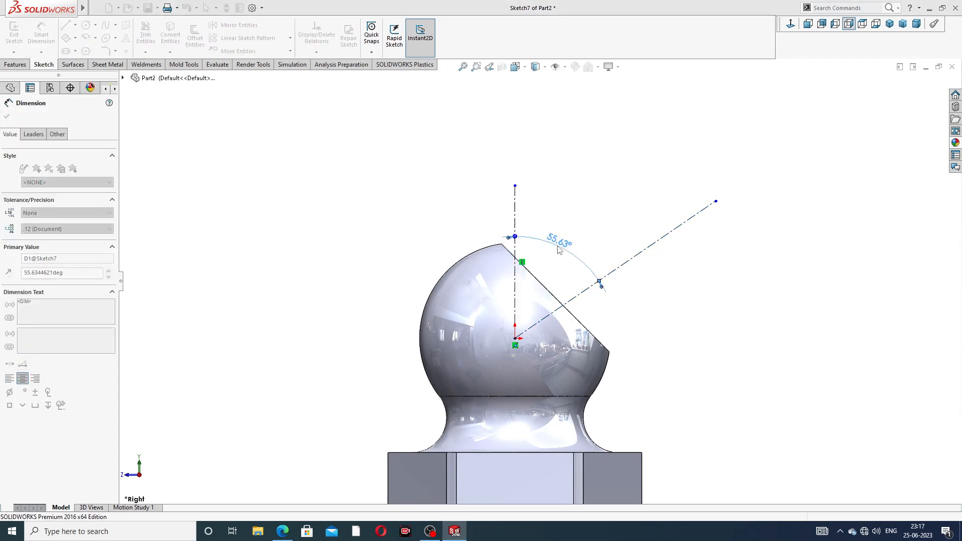
pyautogui.press('Return')
pyautogui.click(606, 186)
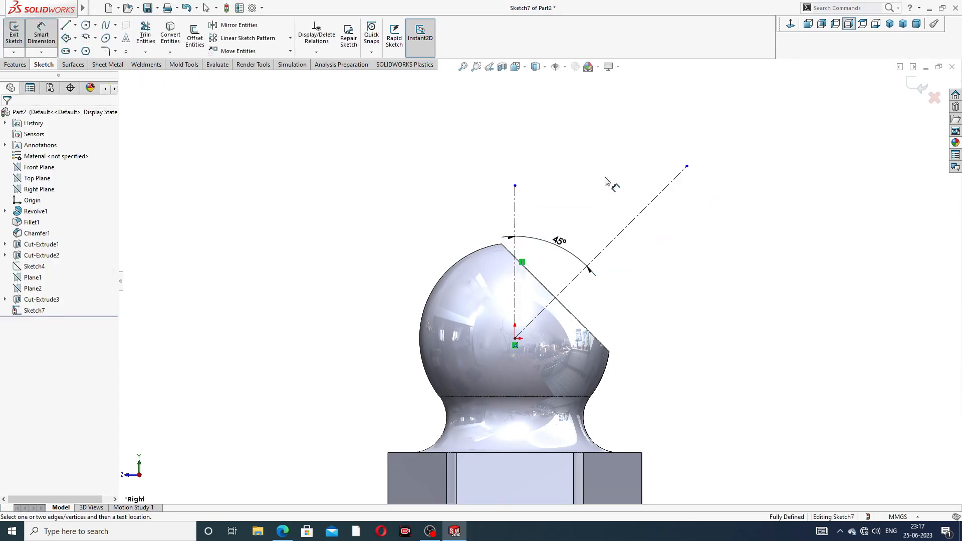
pyautogui.rightClick(728, 140)
pyautogui.click(747, 150)
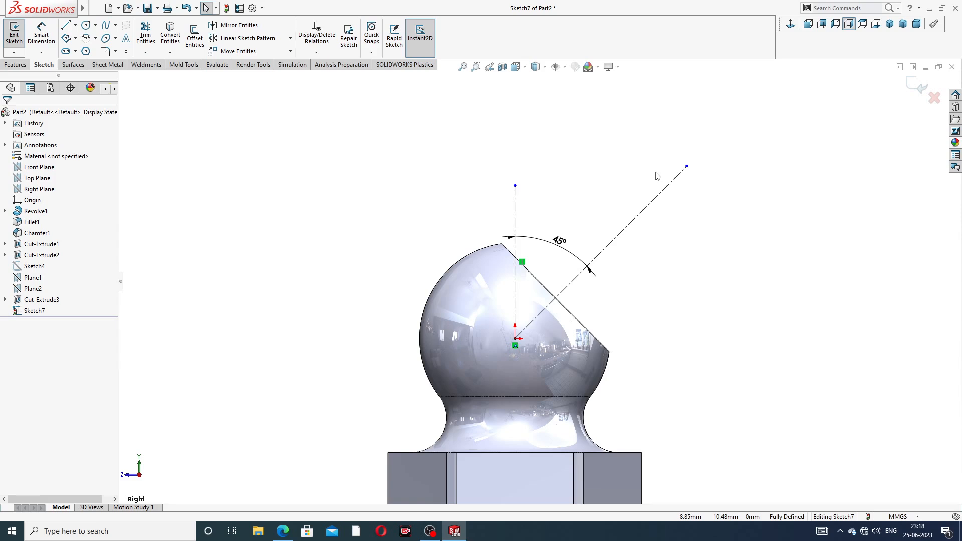
pyautogui.click(792, 24)
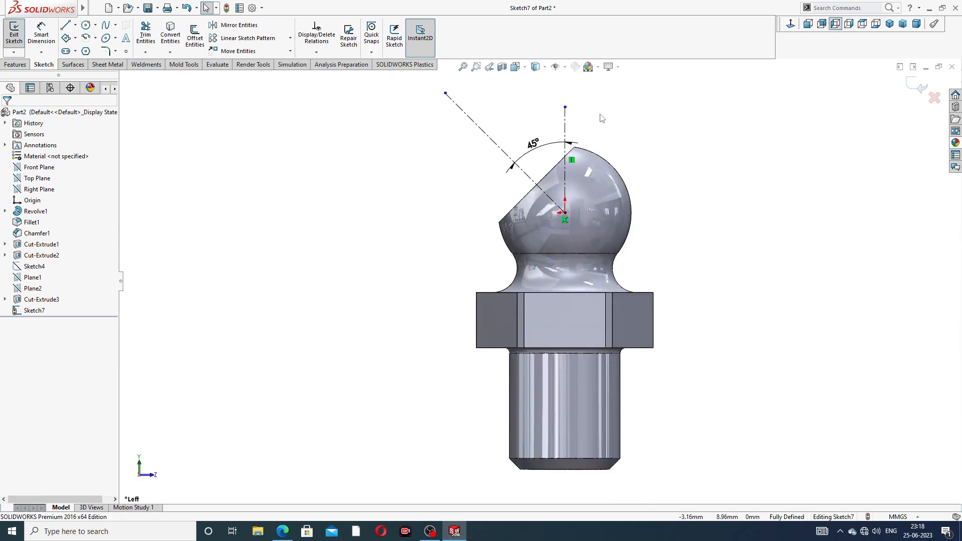
# - Draw the connected head profile lines and arc from the ball's top edge along the 45° axis and back
pyautogui.scroll(-5, 602, 118)
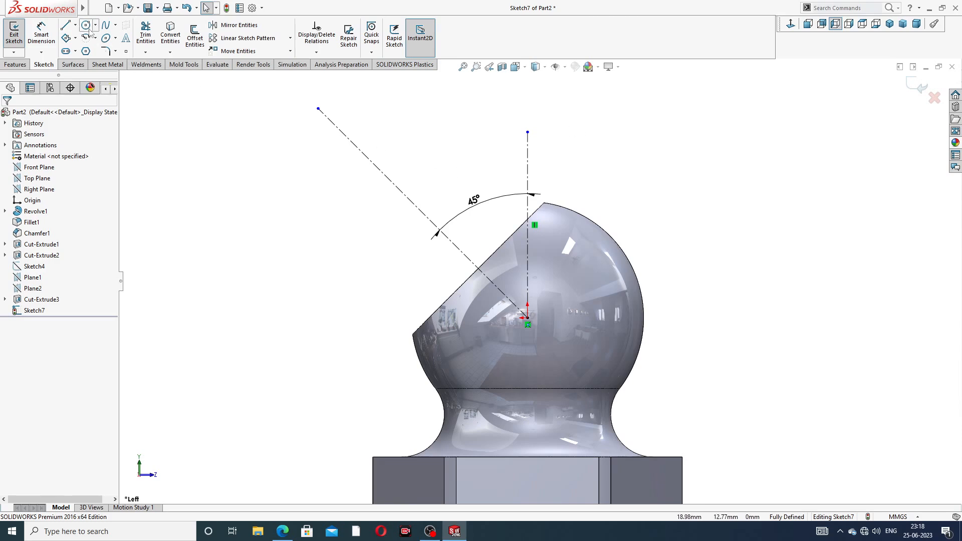
pyautogui.press('l')
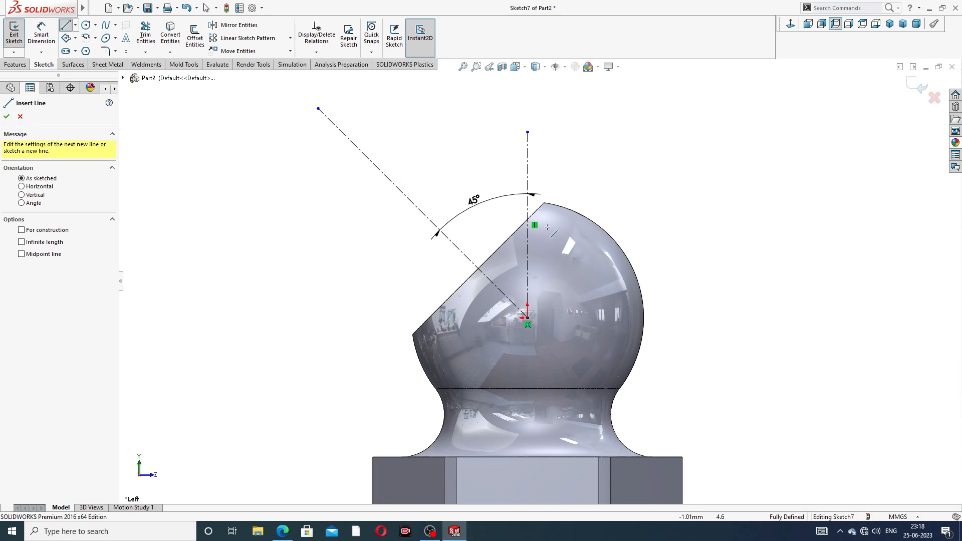
pyautogui.scroll(-1, 535, 202)
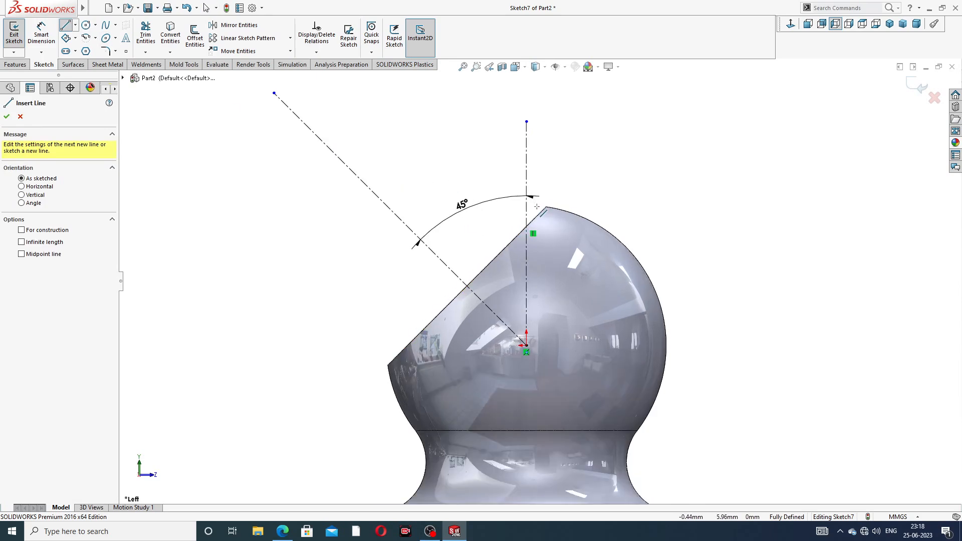
pyautogui.click(537, 207)
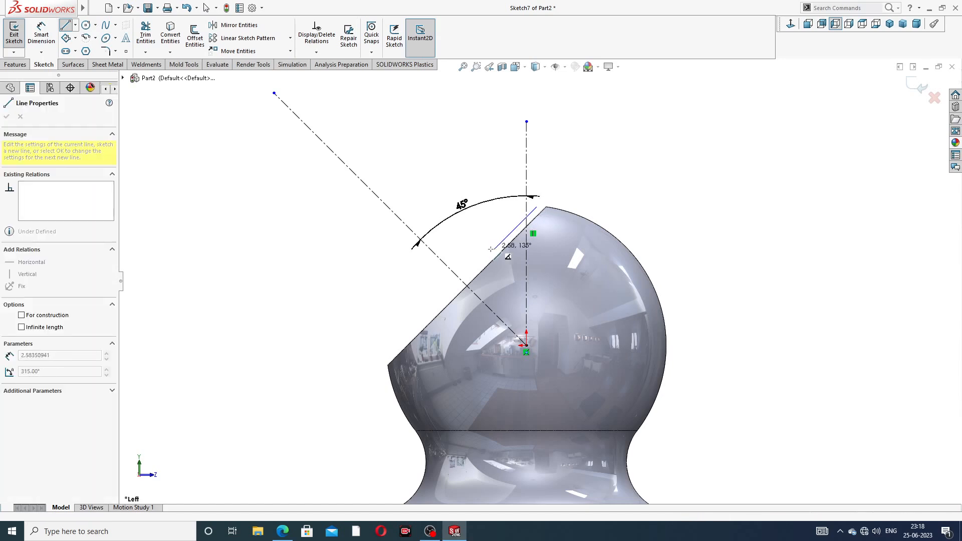
pyautogui.click(467, 287)
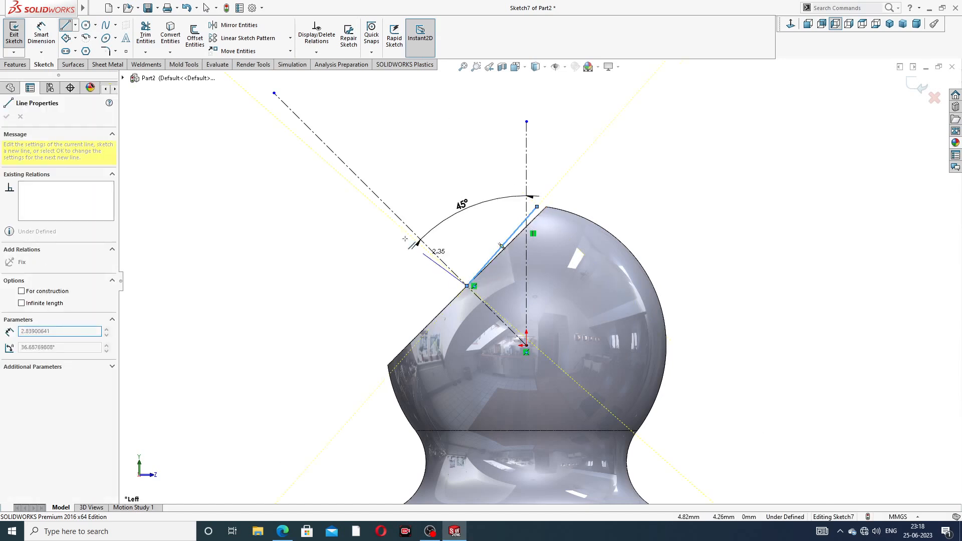
pyautogui.click(301, 121)
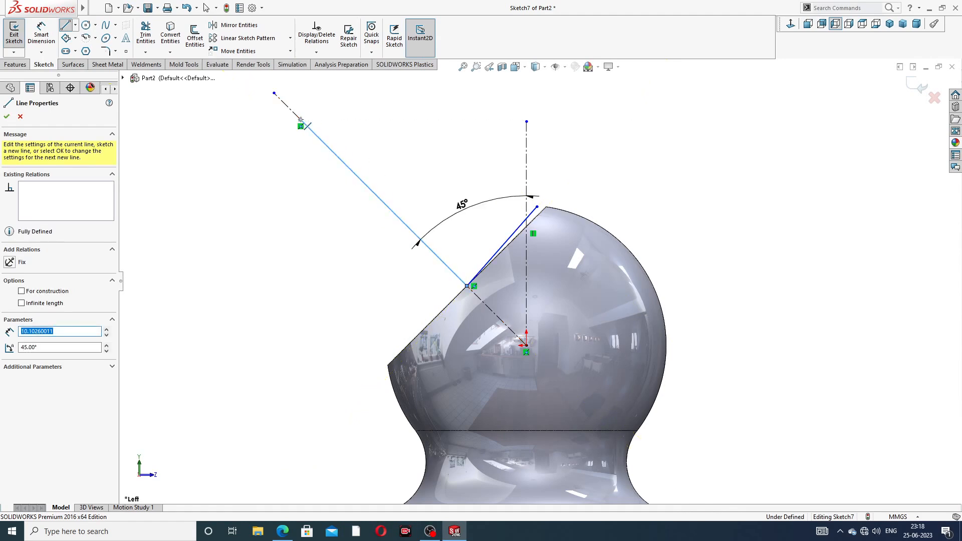
pyautogui.scroll(1, 346, 103)
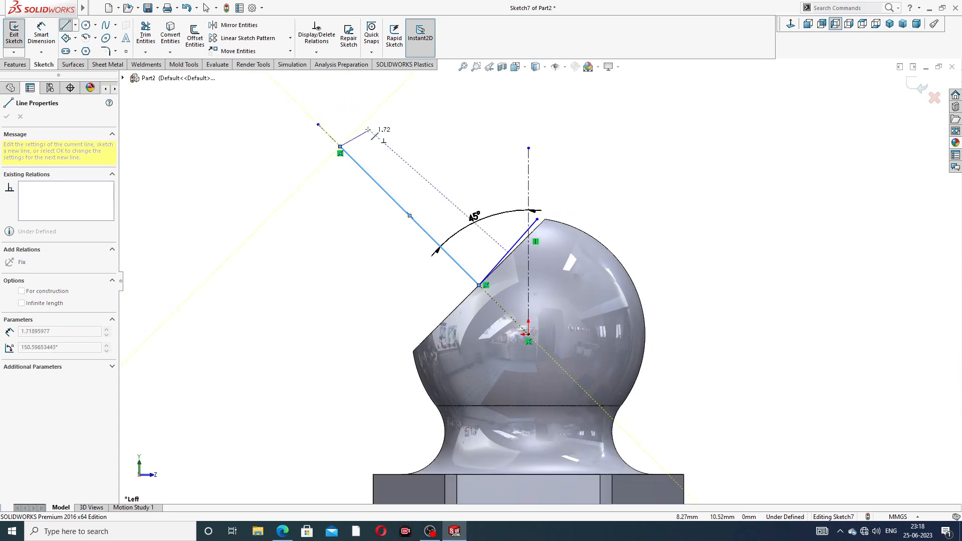
pyautogui.click(379, 109)
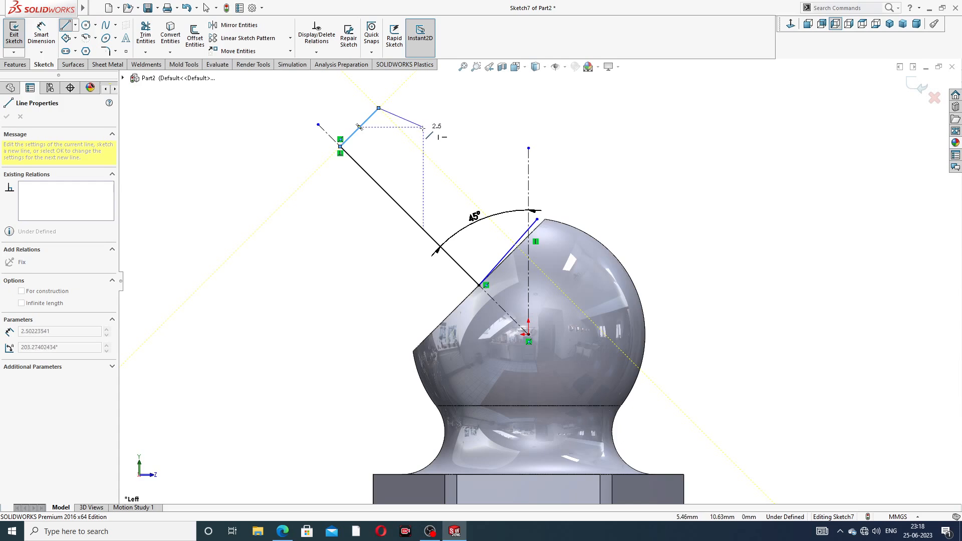
pyautogui.click(423, 127)
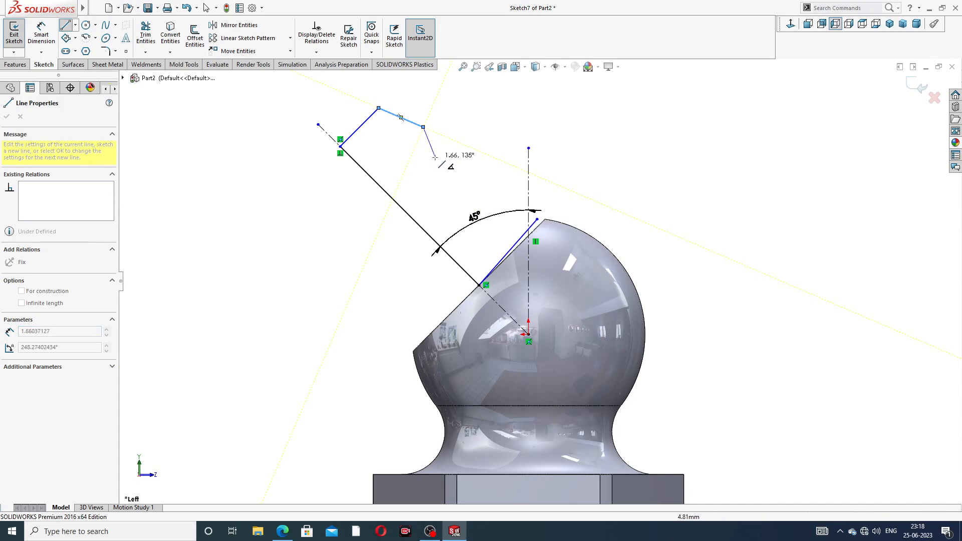
pyautogui.click(435, 156)
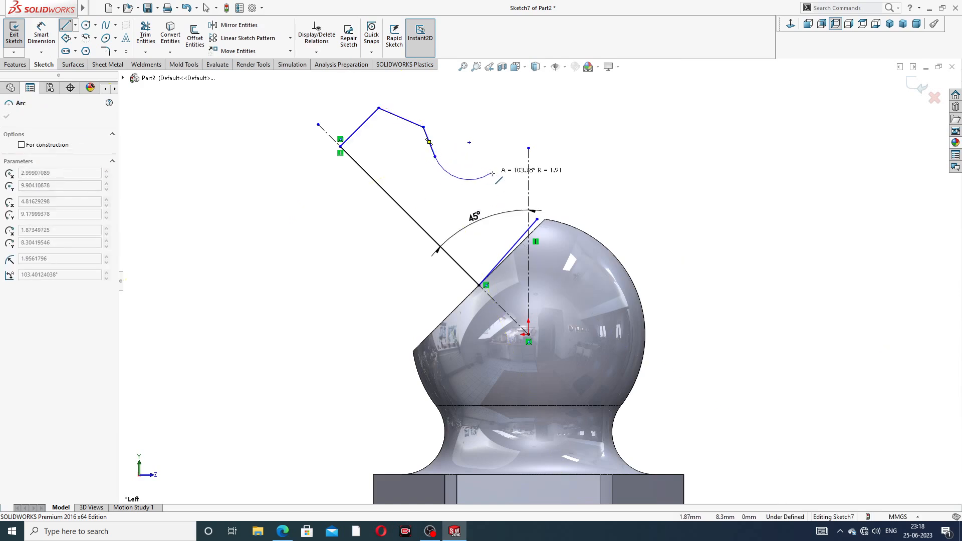
pyautogui.click(520, 189)
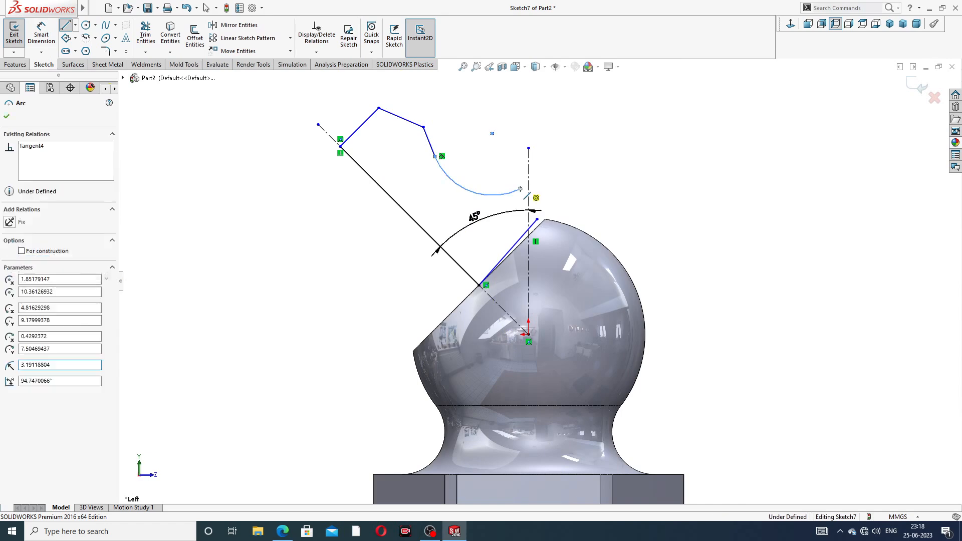
pyautogui.click(537, 219)
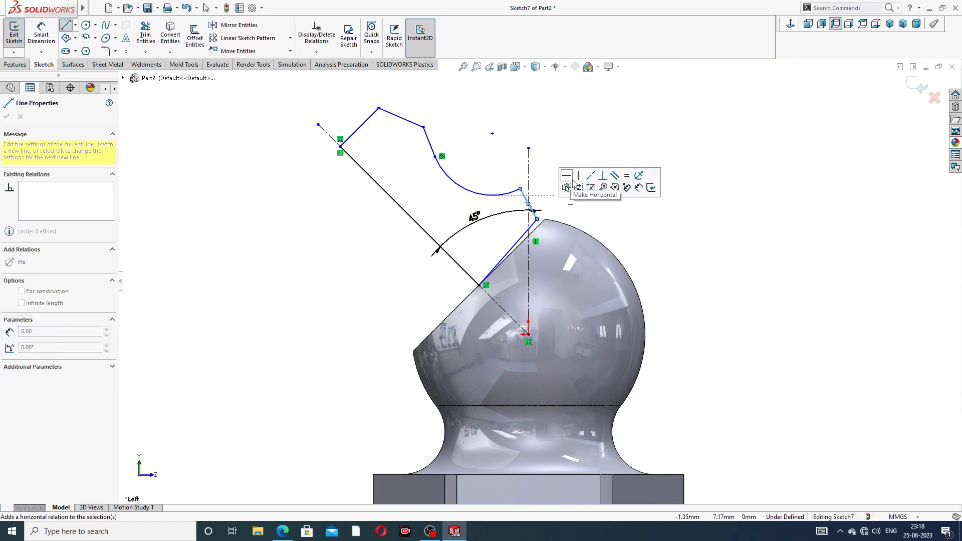
# - Make the sketch line on the ball's cut face collinear with the Cut-Extrude3 edge
pyautogui.rightClick(594, 147)
pyautogui.click(620, 155)
pyautogui.scroll(-5, 534, 223)
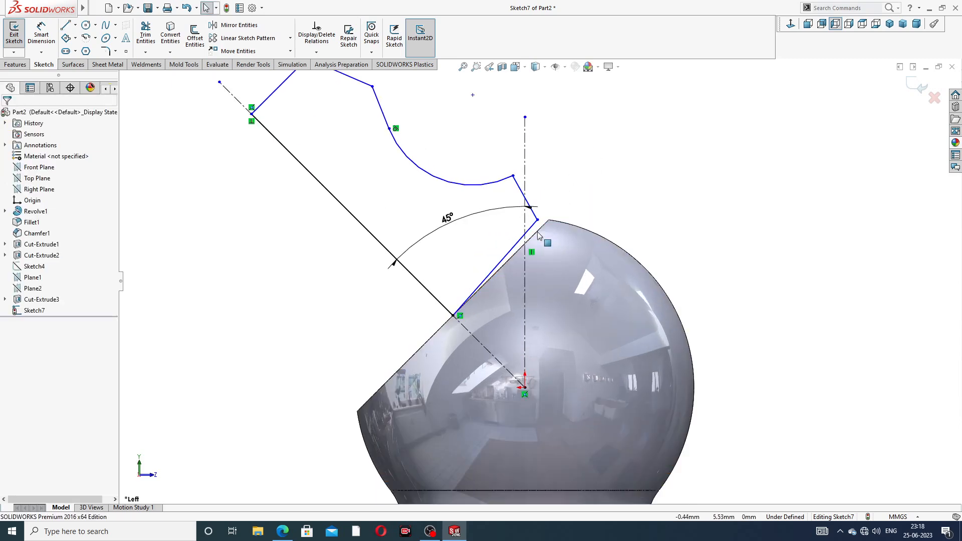
pyautogui.click(530, 231)
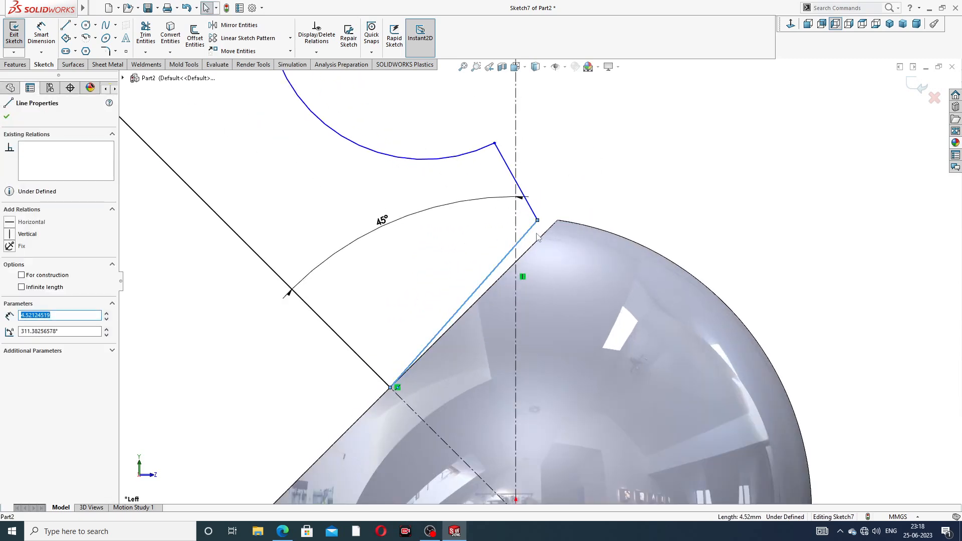
pyautogui.keyDown('ctrl'); pyautogui.click(541, 239); pyautogui.keyUp('ctrl')
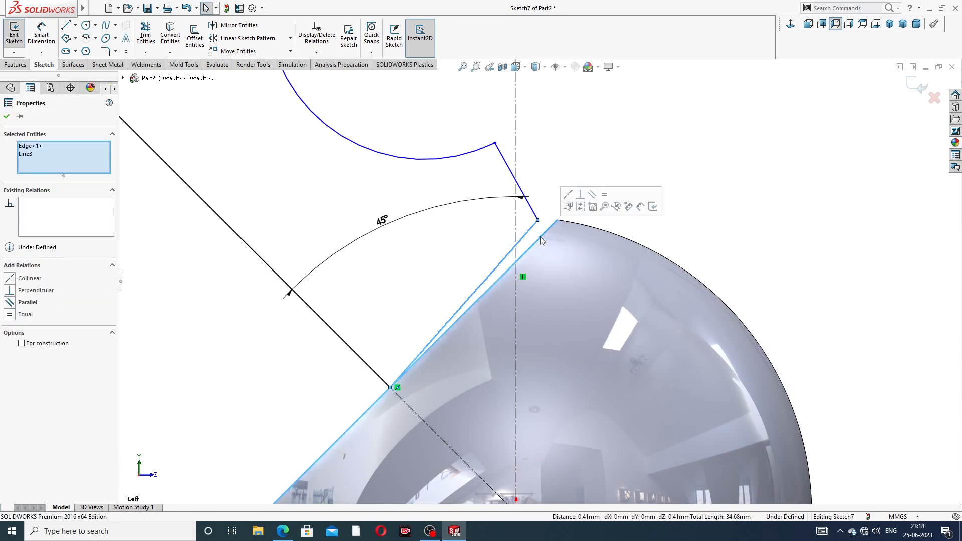
pyautogui.click(568, 195)
pyautogui.press('Escape')
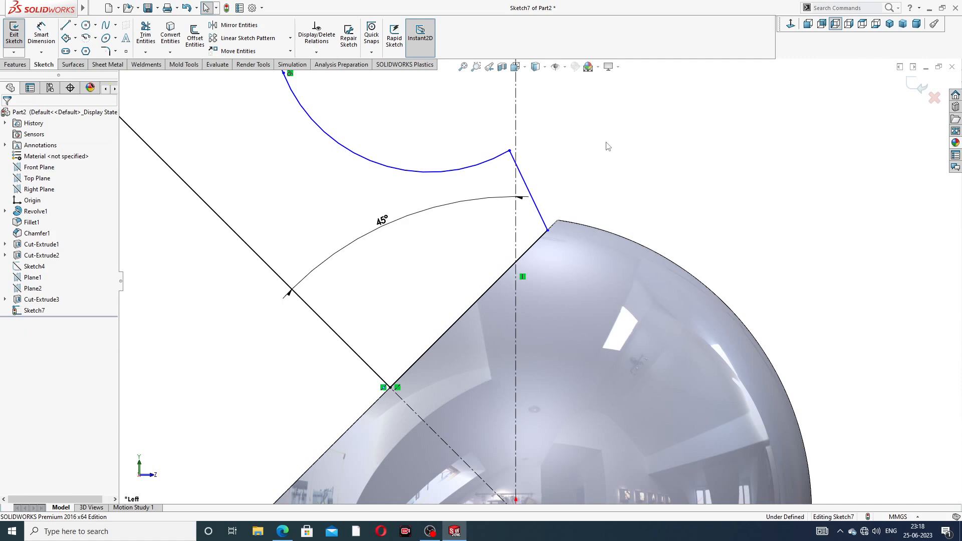
pyautogui.scroll(5, 540, 282)
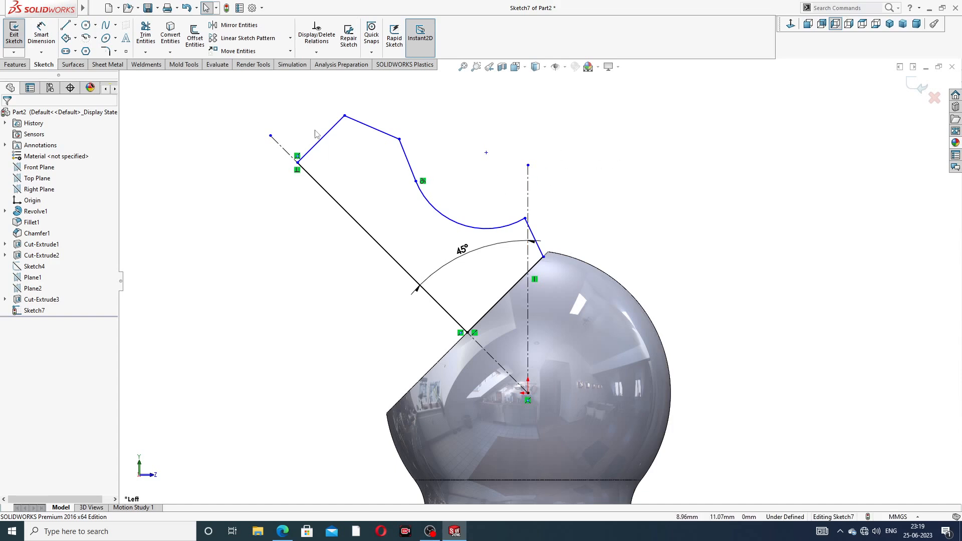
# - Dimension the 45° axis line at 11 mm and the short end line at 4 mm
pyautogui.click(41, 34)
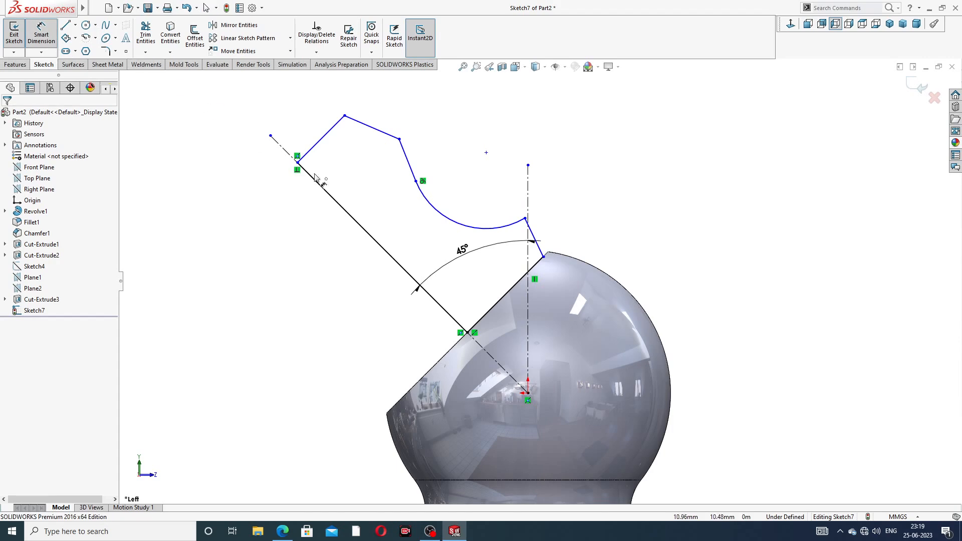
pyautogui.click(379, 235)
pyautogui.click(365, 264)
pyautogui.write('11')
pyautogui.press('Return')
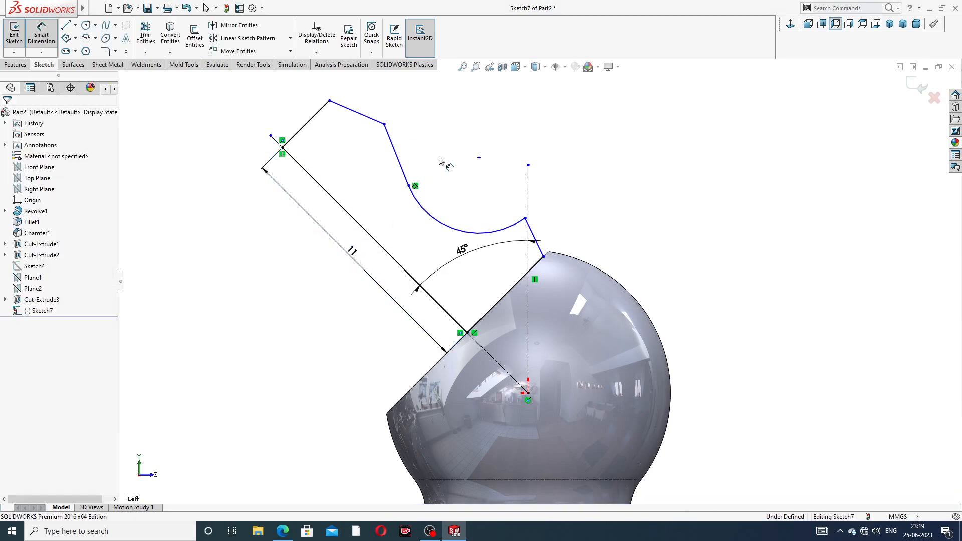
pyautogui.click(312, 120)
pyautogui.click(293, 120)
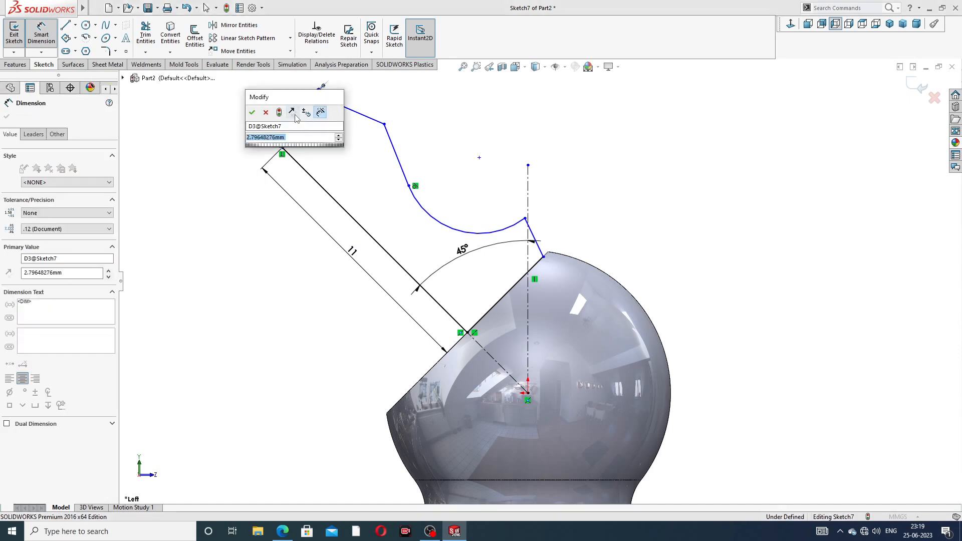
pyautogui.write('4')
pyautogui.press('Return')
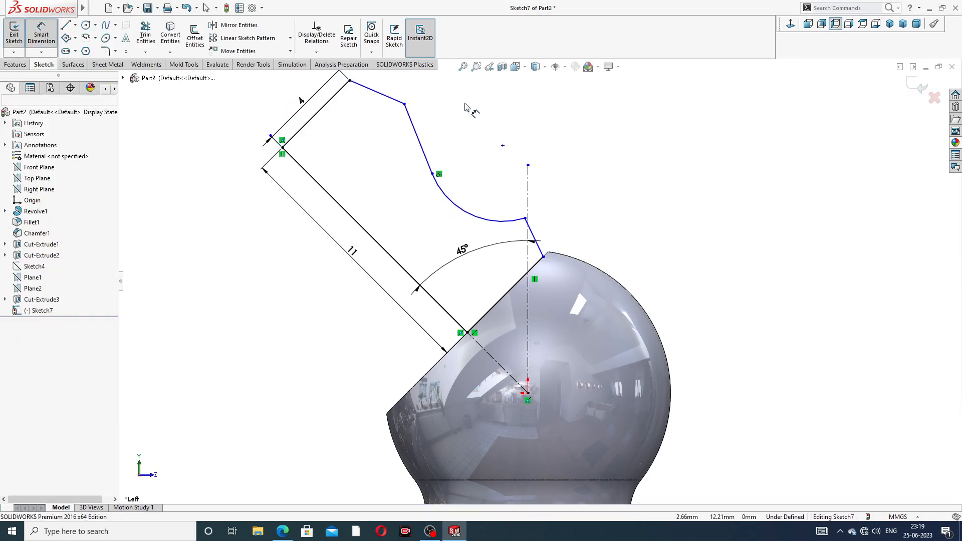
pyautogui.click(466, 108)
# - Make the short angled line near the sphere parallel to the 11 mm line
pyautogui.scroll(2, 464, 109)
pyautogui.scroll(-2, 531, 208)
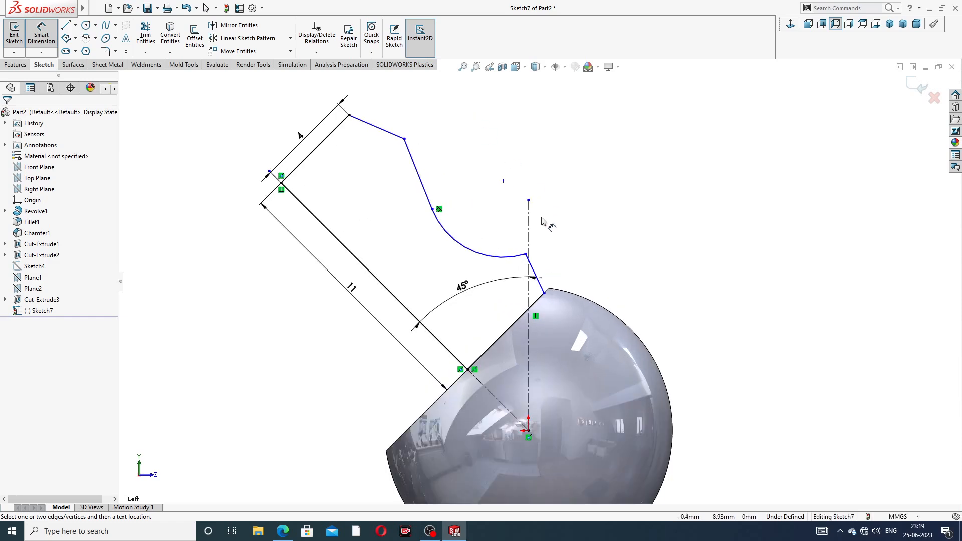
pyautogui.rightClick(578, 219)
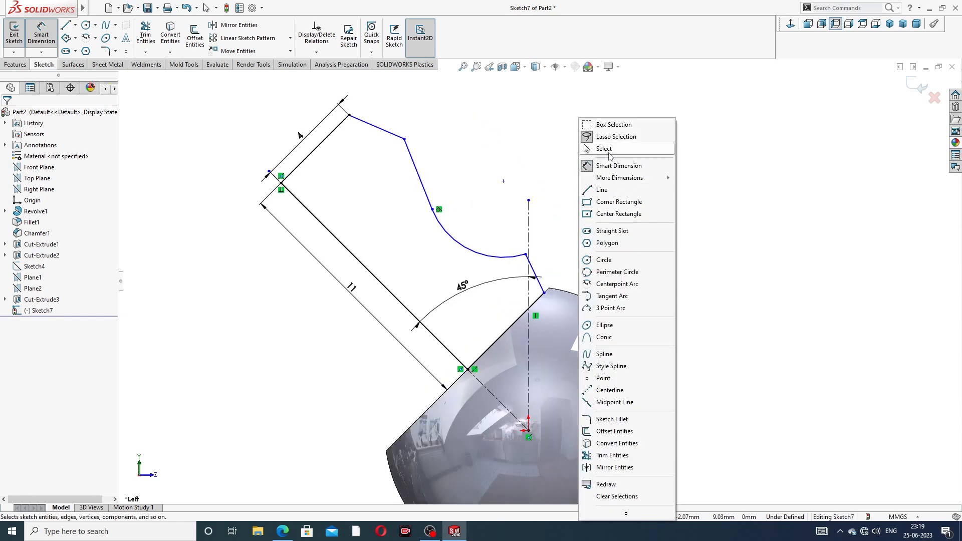
pyautogui.click(610, 151)
pyautogui.click(535, 274)
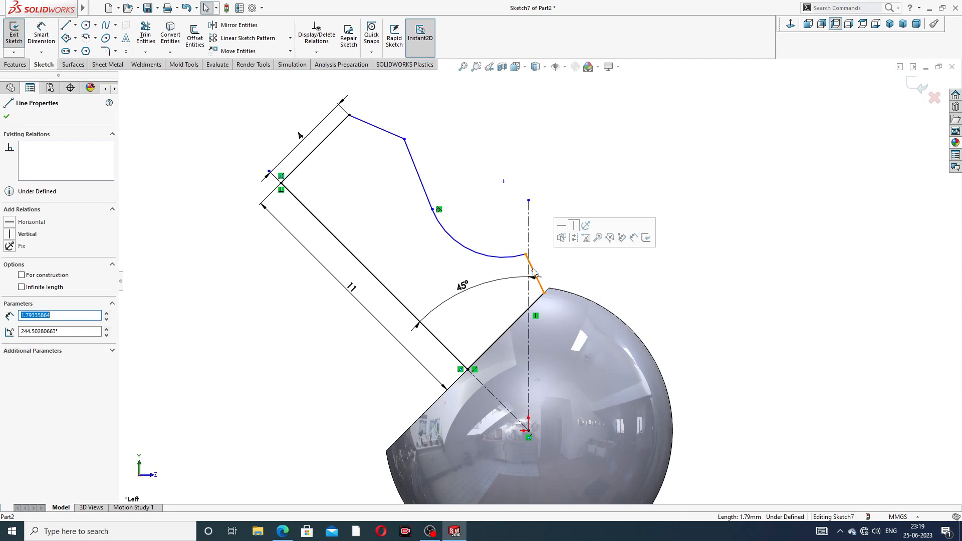
pyautogui.keyDown('ctrl'); pyautogui.click(439, 344); pyautogui.keyUp('ctrl')
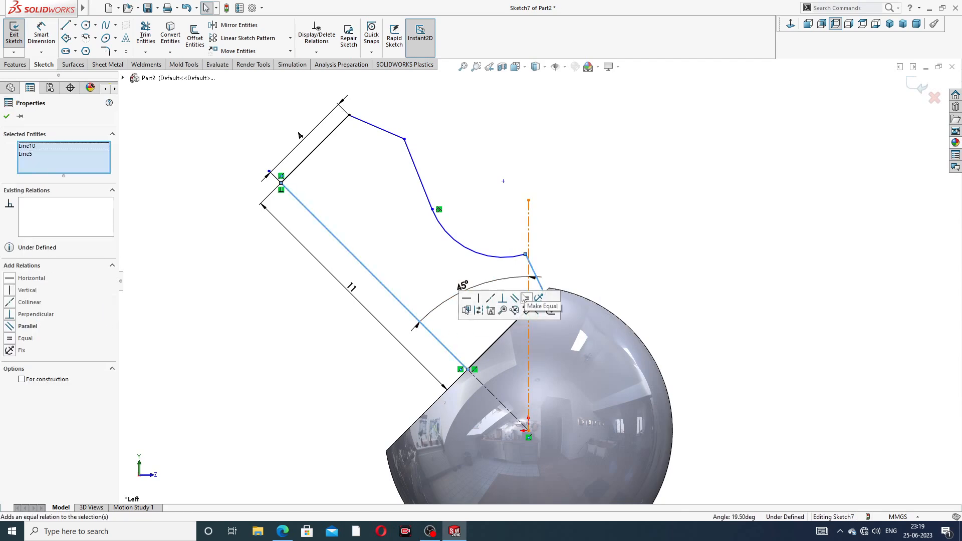
pyautogui.click(515, 298)
pyautogui.click(577, 239)
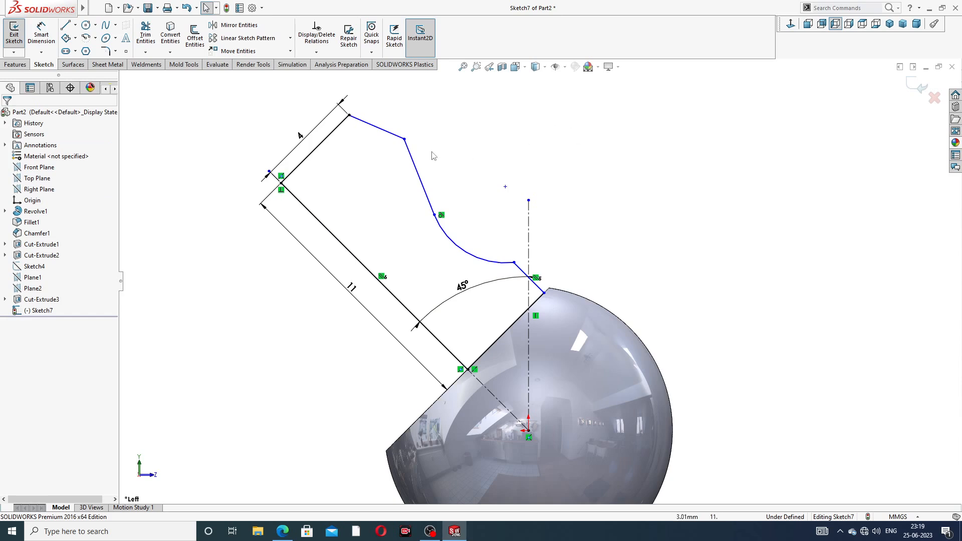
# - Change the 4 dimension to 3 and add a 4 mm corner-to-edge distance
pyautogui.click(41, 33)
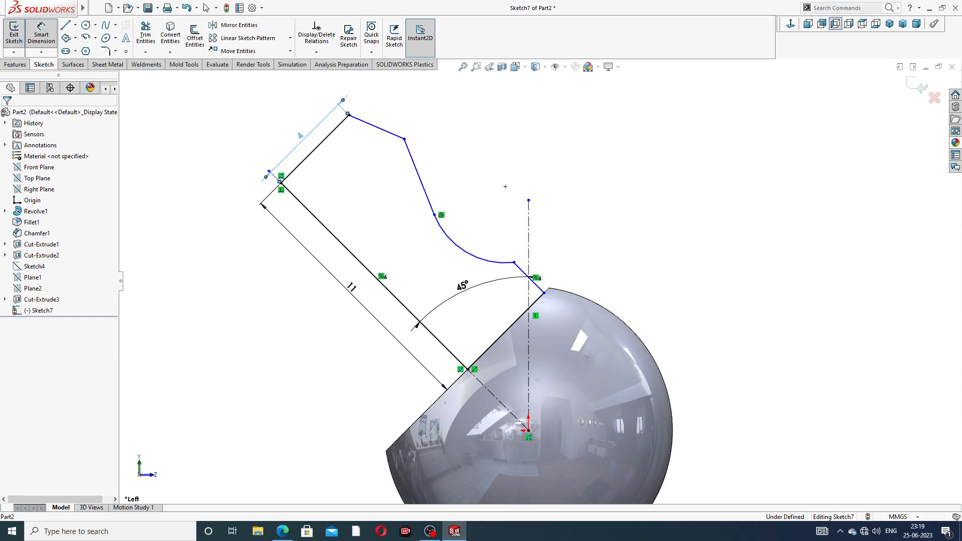
pyautogui.click(301, 136)
pyautogui.write('3')
pyautogui.press('Return')
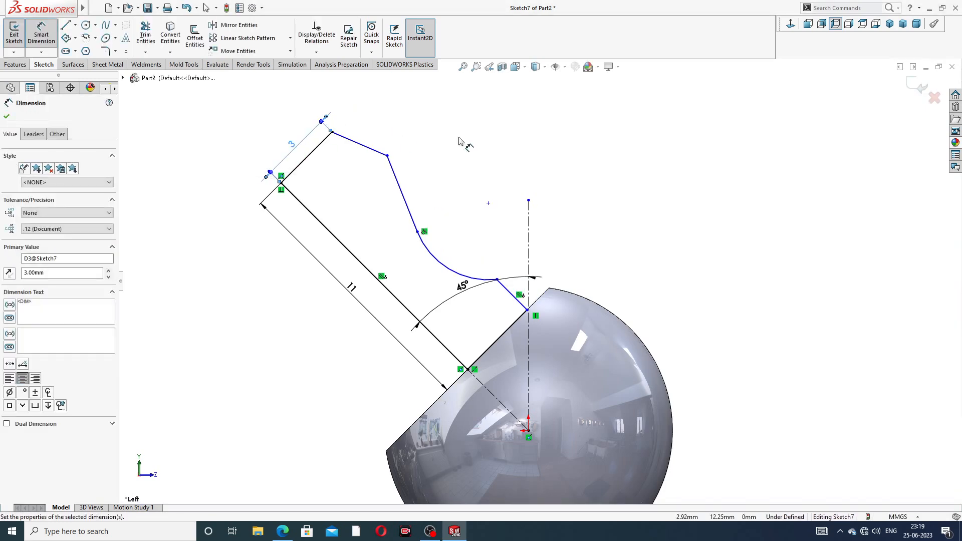
pyautogui.click(387, 156)
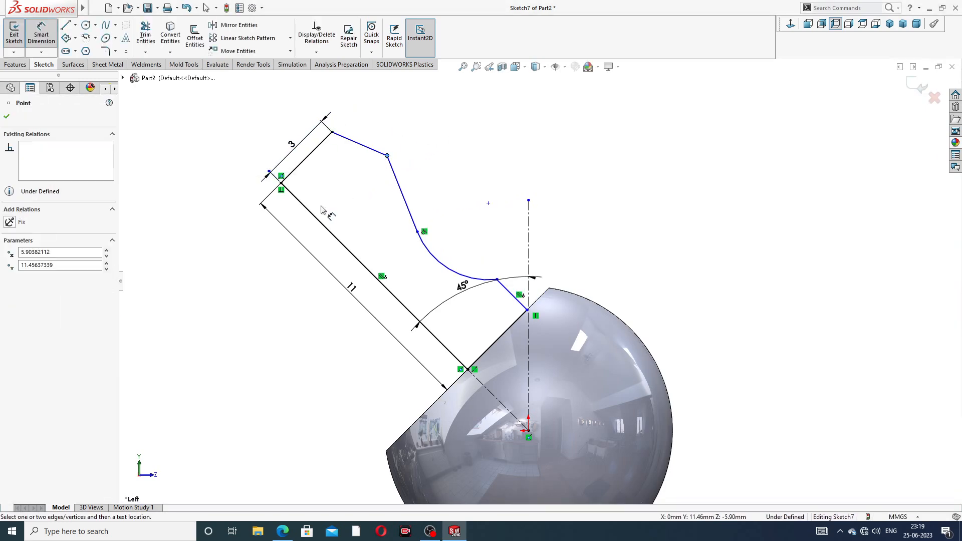
pyautogui.click(317, 221)
pyautogui.click(274, 142)
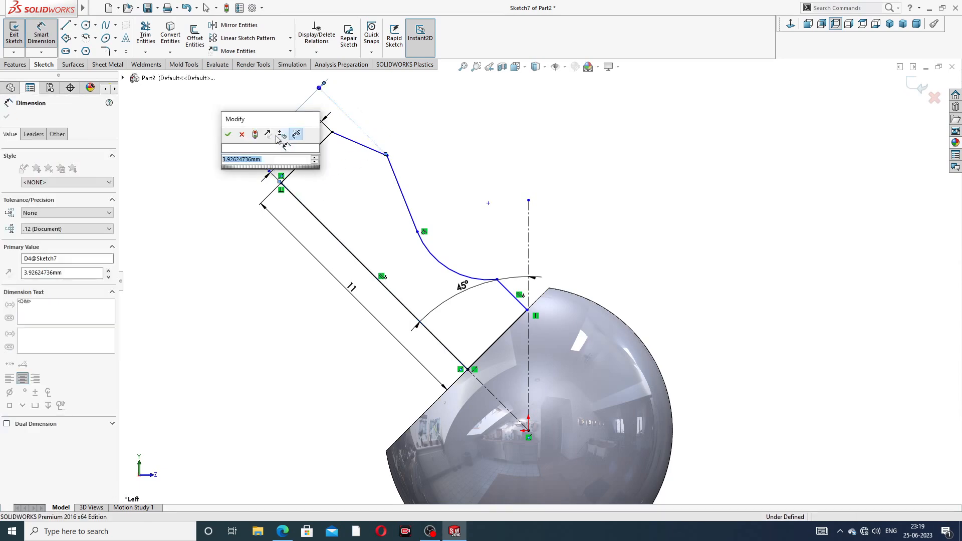
pyautogui.write('4')
pyautogui.press('Return')
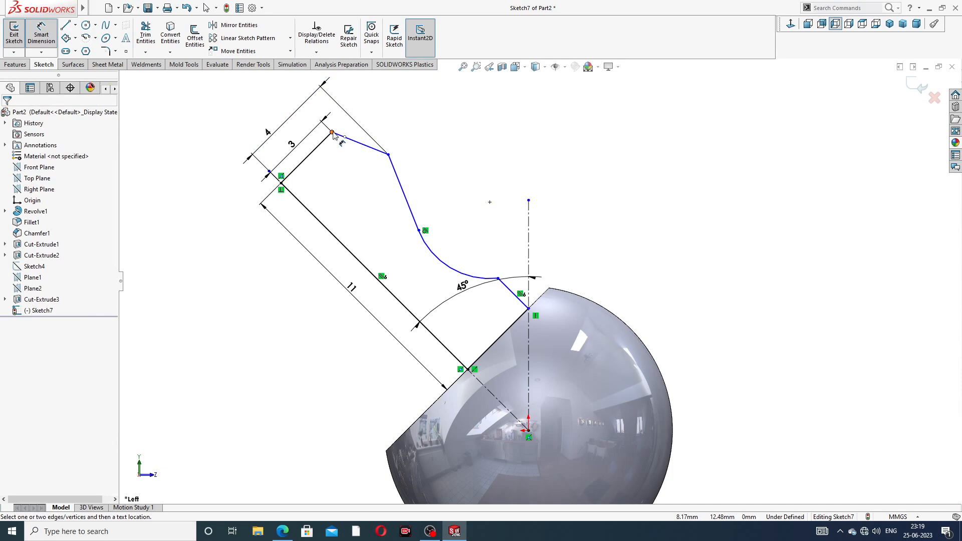
# - Set the short 45° line to 3 mm, add a 3 mm endpoint distance, and reposition dimensions
pyautogui.click(511, 291)
pyautogui.click(547, 265)
pyautogui.write('3')
pyautogui.press('Return')
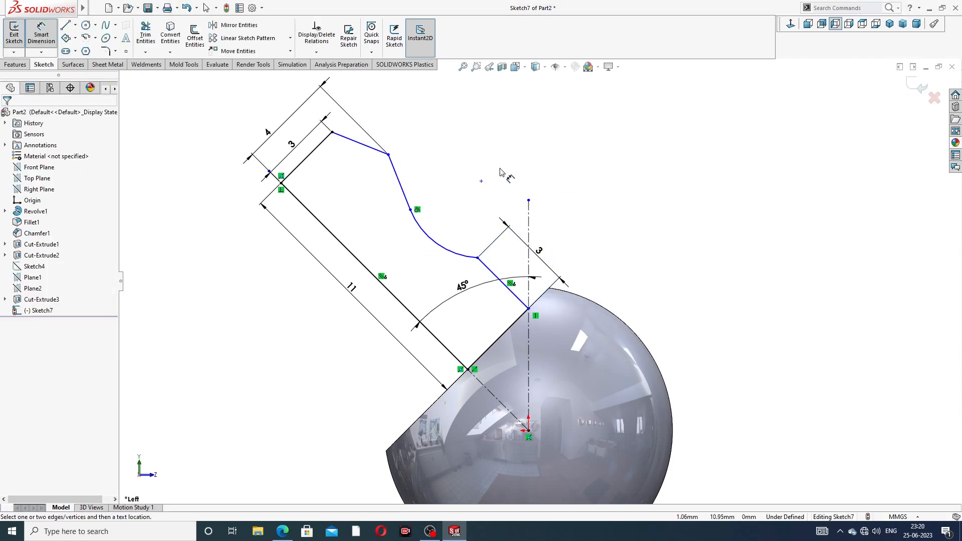
pyautogui.click(332, 134)
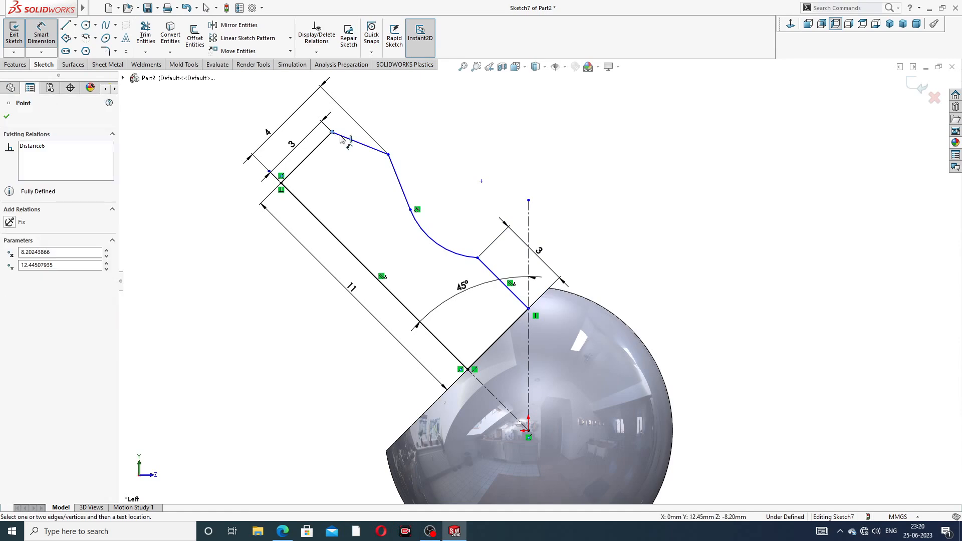
pyautogui.click(388, 155)
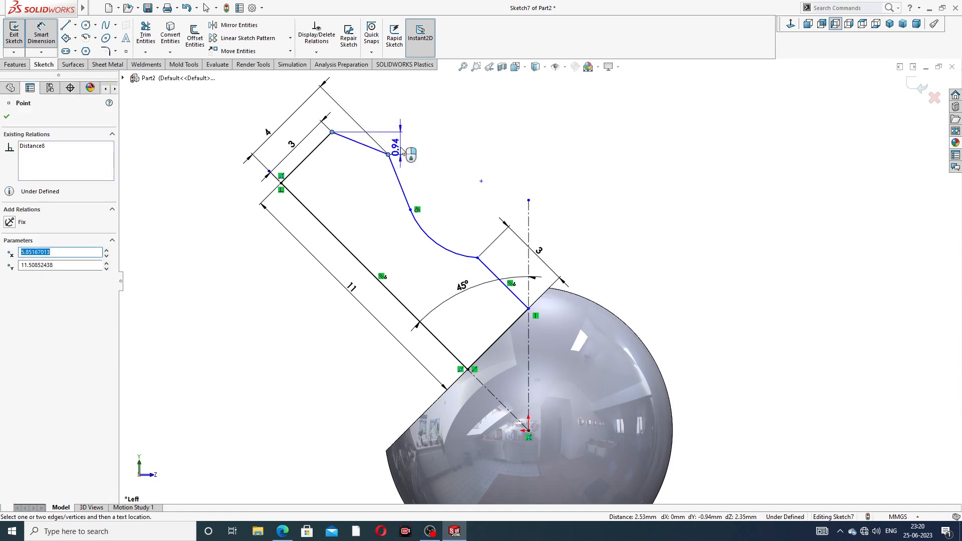
pyautogui.click(395, 119)
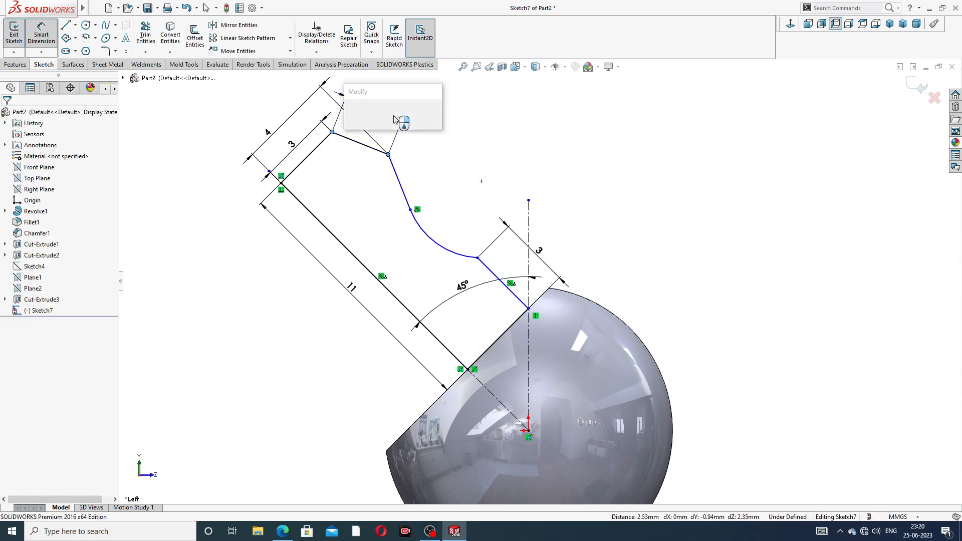
pyautogui.write('3')
pyautogui.press('Return')
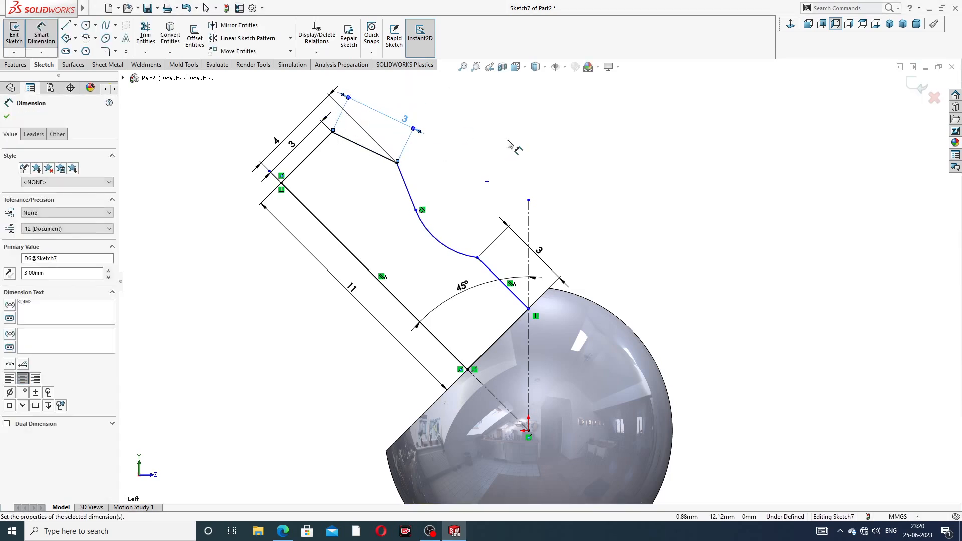
pyautogui.moveTo(406, 121); pyautogui.dragTo(389, 115)
pyautogui.click(506, 140)
pyautogui.moveTo(276, 141); pyautogui.dragTo(269, 130)
pyautogui.scroll(1, 523, 144)
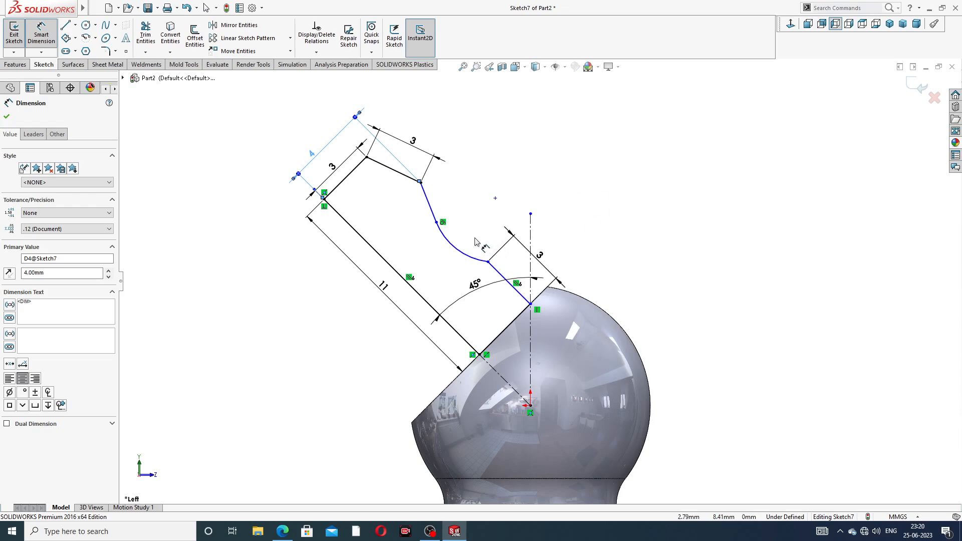
# - Give the profile's curved arc a radius of R2
pyautogui.click(456, 249)
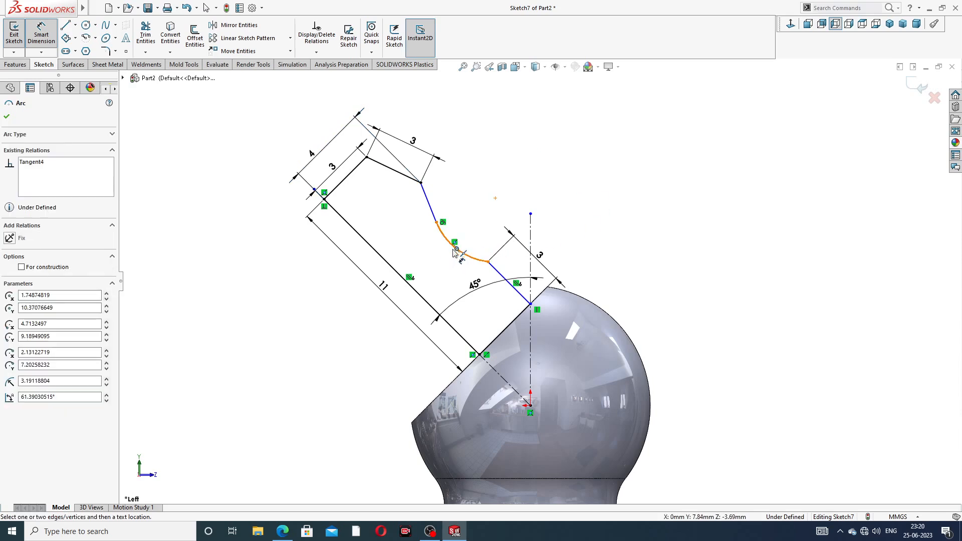
pyautogui.click(454, 243)
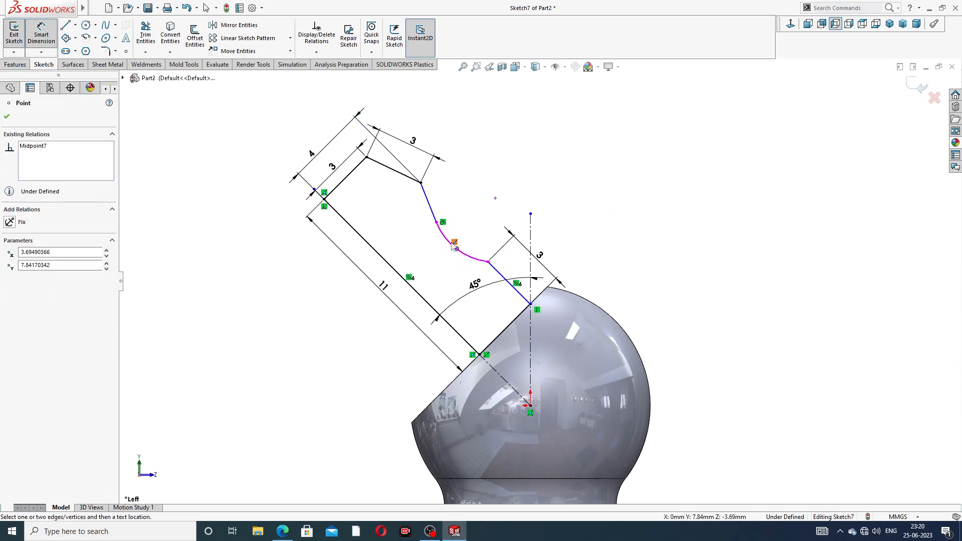
pyautogui.click(496, 195)
pyautogui.click(458, 257)
pyautogui.click(447, 265)
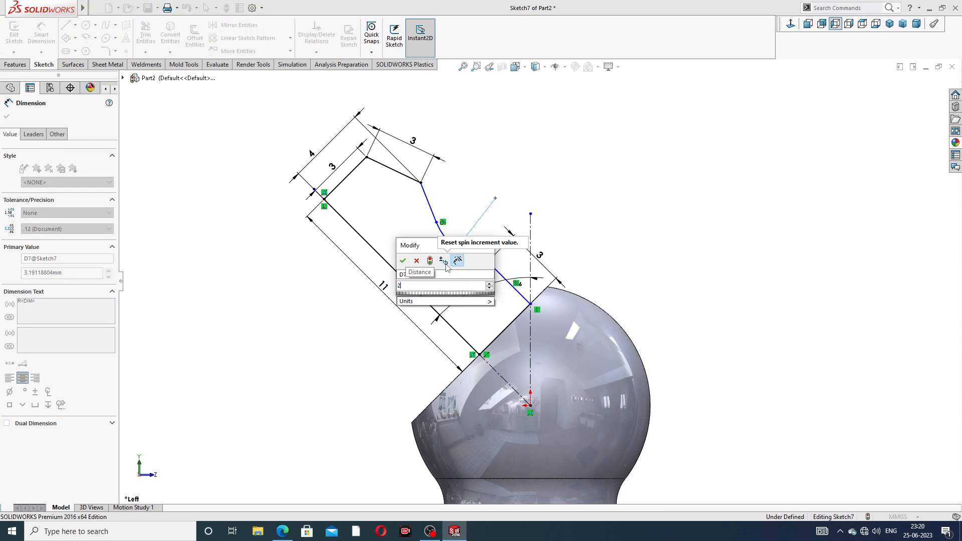
pyautogui.write('2')
pyautogui.press('Return')
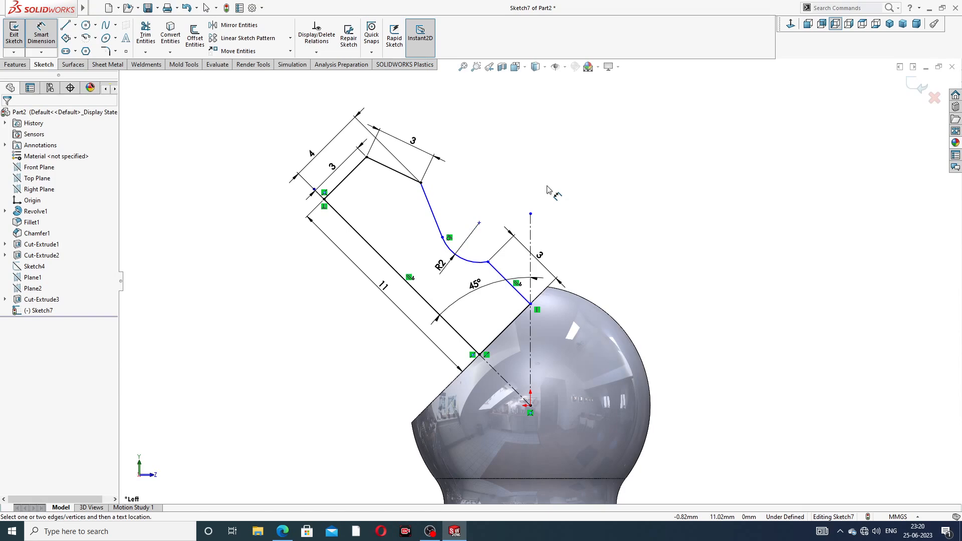
# - Add 5 mm dimensions from the arc centre and on the cut-face line, fully defining the sketch
pyautogui.click(479, 223)
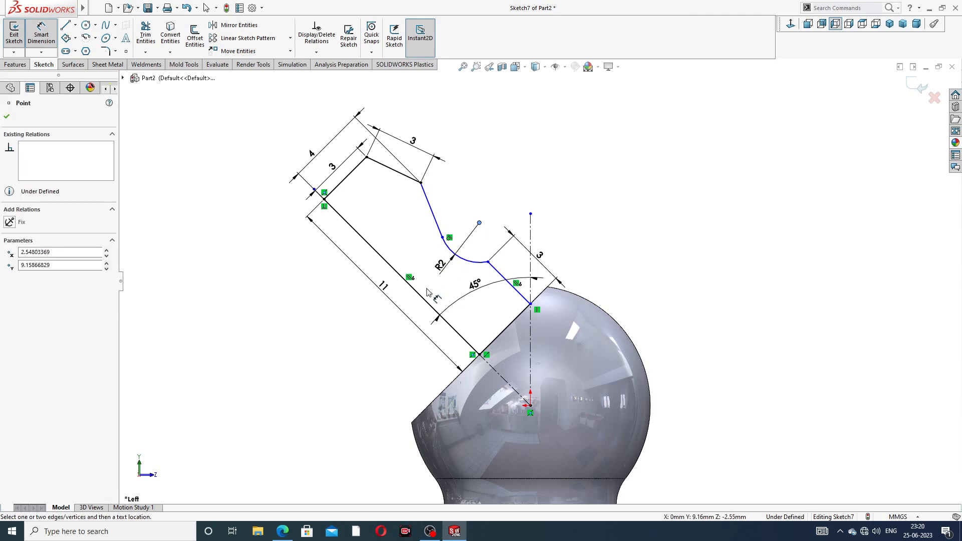
pyautogui.click(416, 292)
pyautogui.click(399, 228)
pyautogui.write('5')
pyautogui.press('Return')
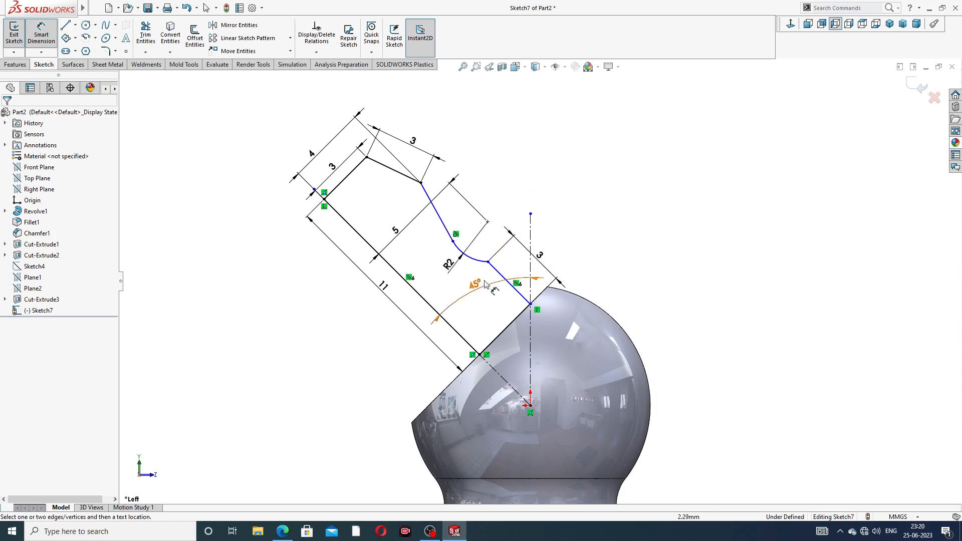
pyautogui.moveTo(481, 287); pyautogui.dragTo(477, 281)
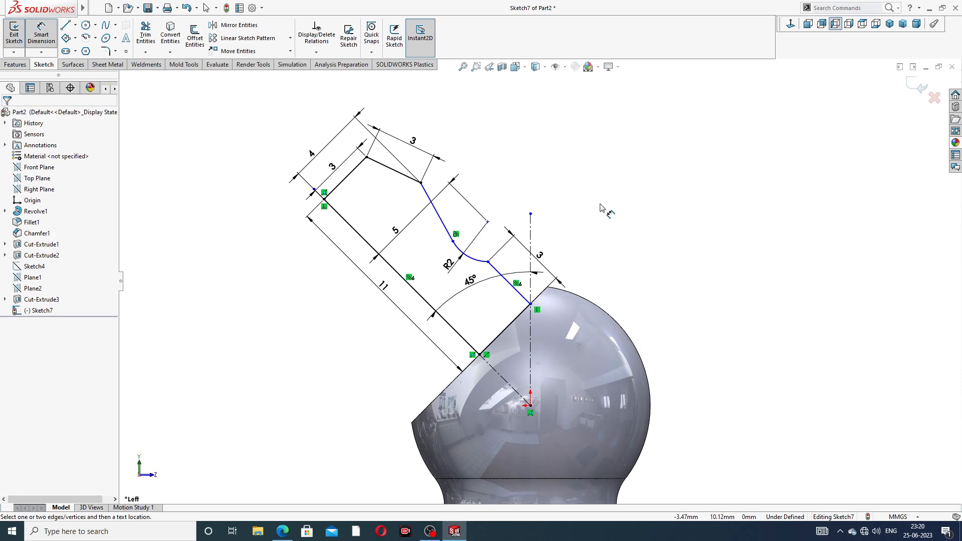
pyautogui.click(508, 327)
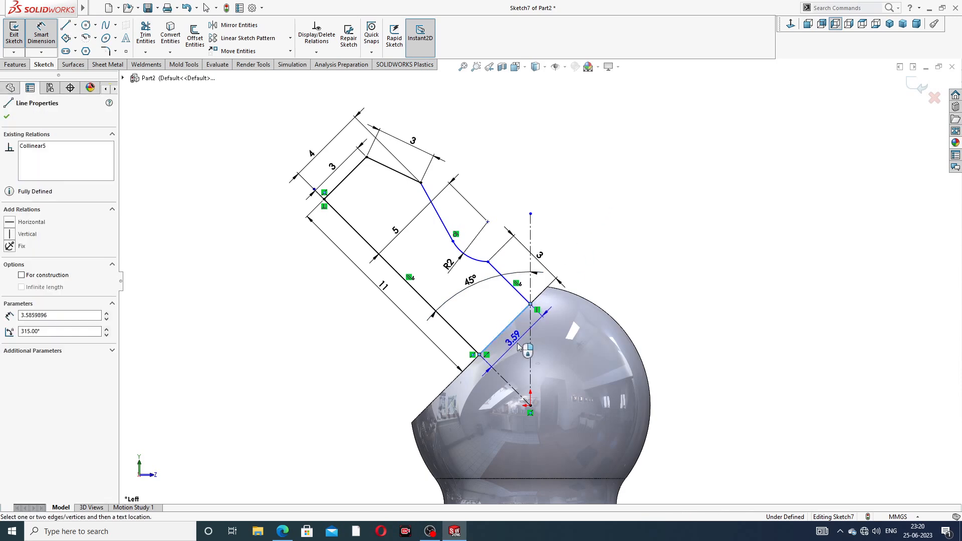
pyautogui.click(518, 344)
pyautogui.press('Return')
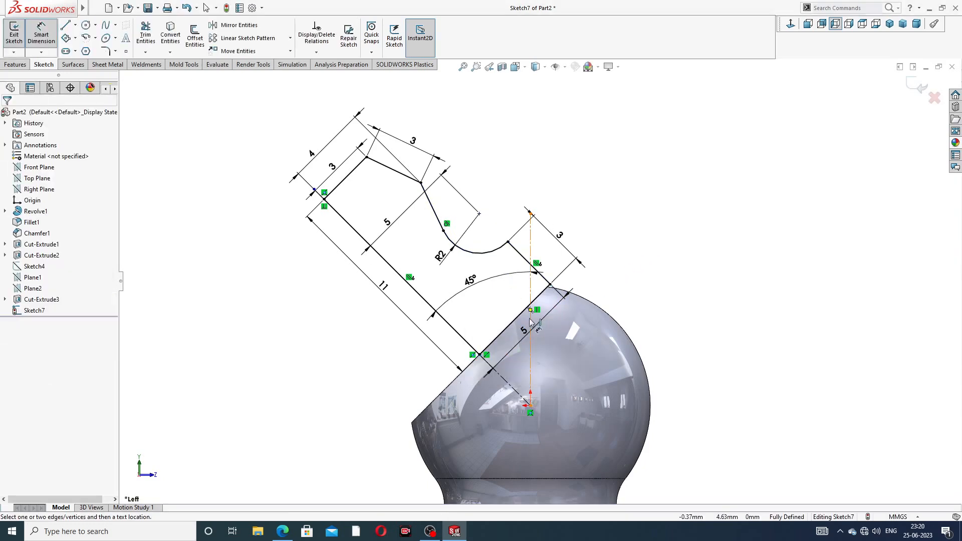
pyautogui.moveTo(525, 332); pyautogui.dragTo(544, 336)
pyautogui.click(656, 244)
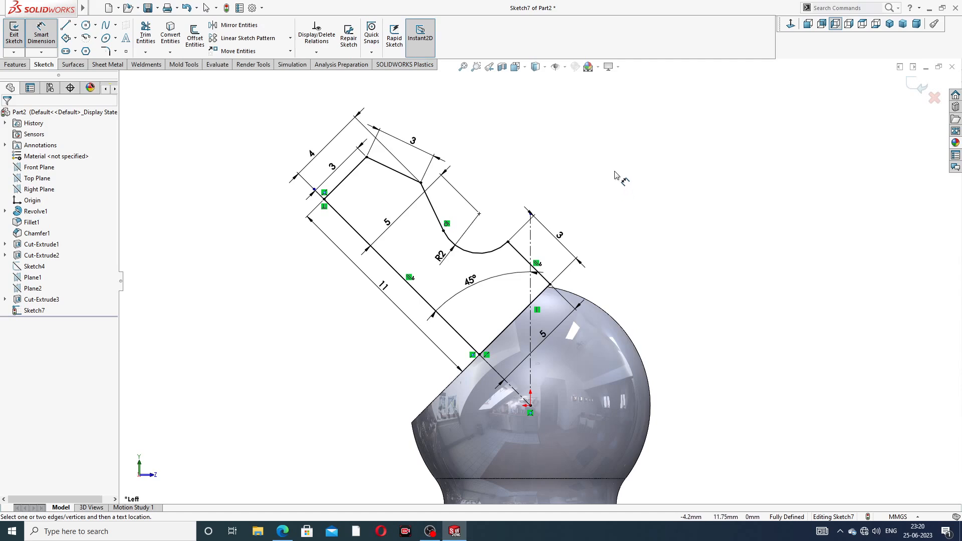
# - Exit dimensioning and bring up the grease nipple drawing PDF in Edge
pyautogui.rightClick(615, 173)
pyautogui.click(637, 153)
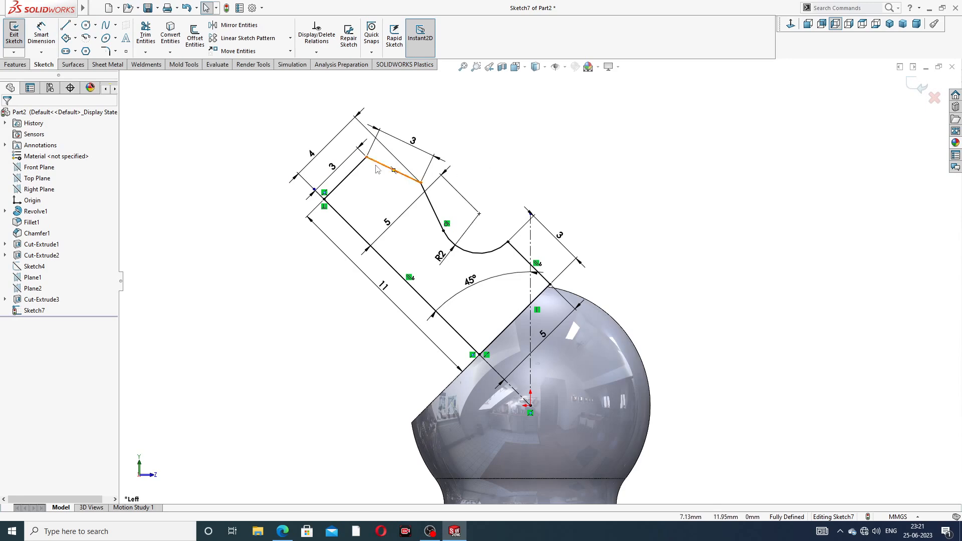
pyautogui.click(283, 530)
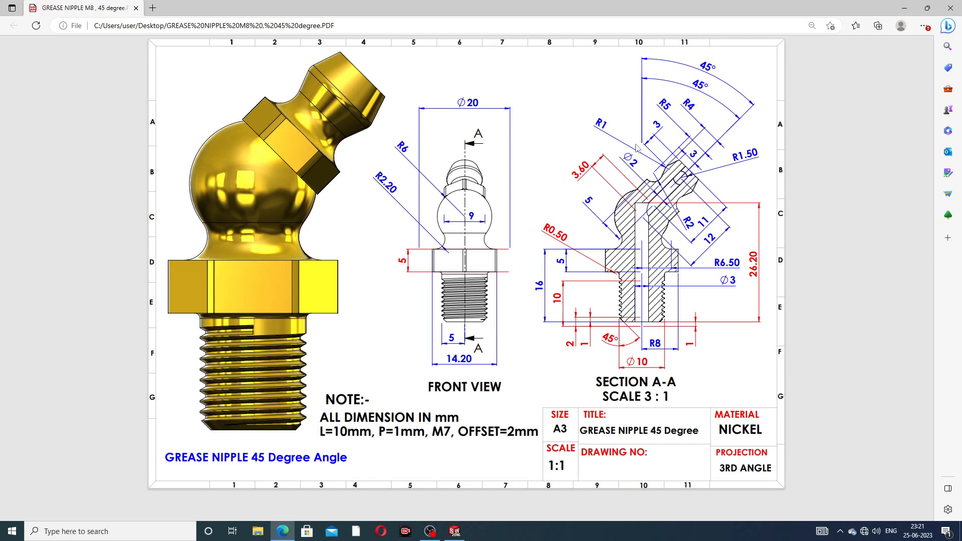
# - Minimize the Edge grease nipple drawing to return to the SOLIDWORKS model
pyautogui.click(284, 532)
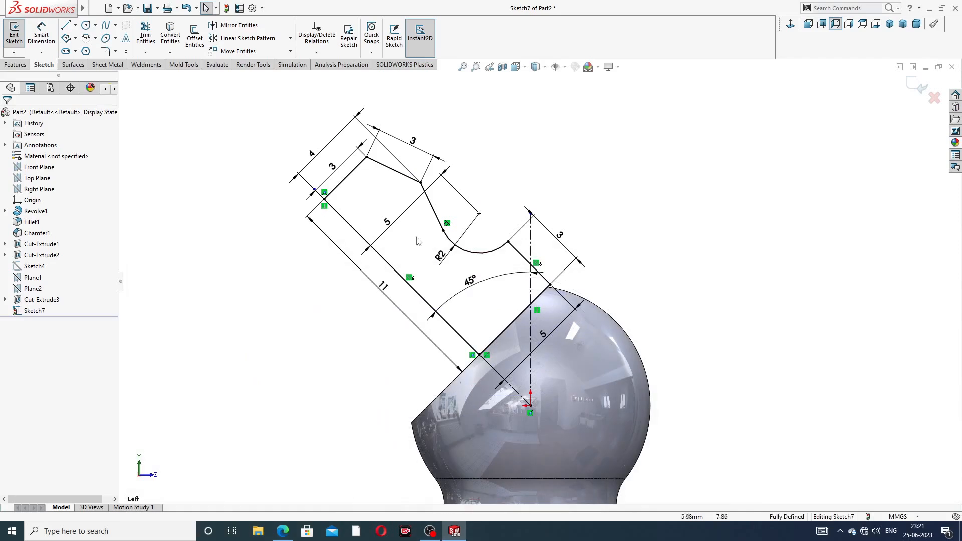
# - Revolve Sketch7 a full 360° about Line5 to form the angled nipple head
pyautogui.click(16, 65)
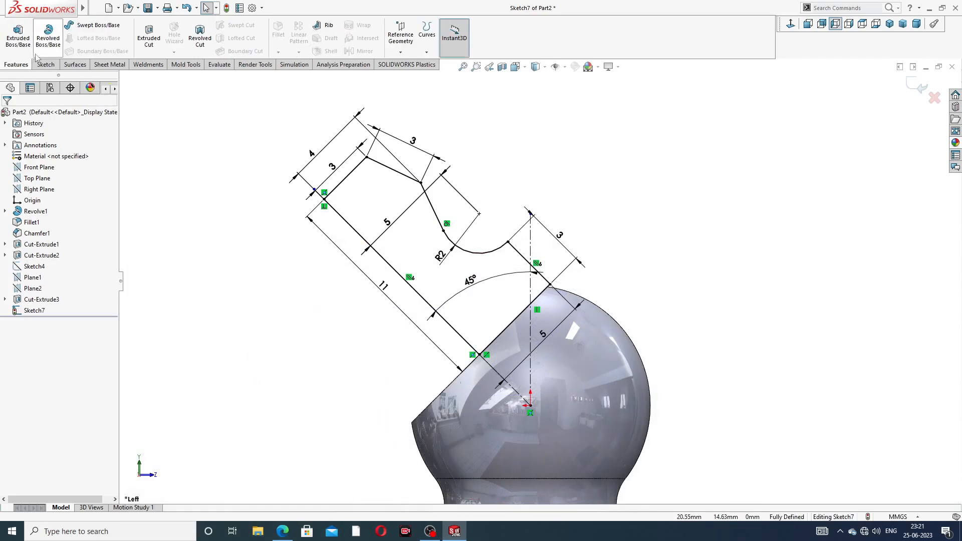
pyautogui.click(49, 40)
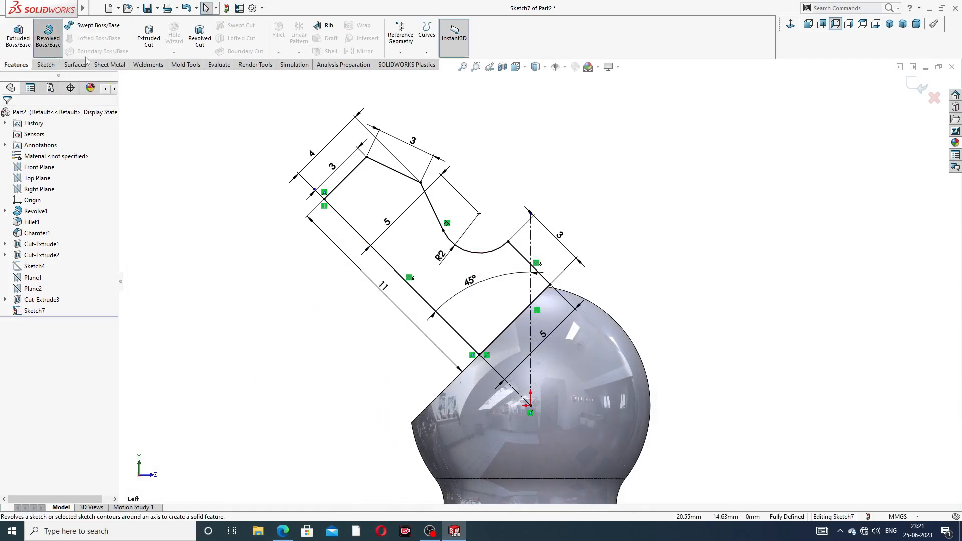
pyautogui.click(423, 297)
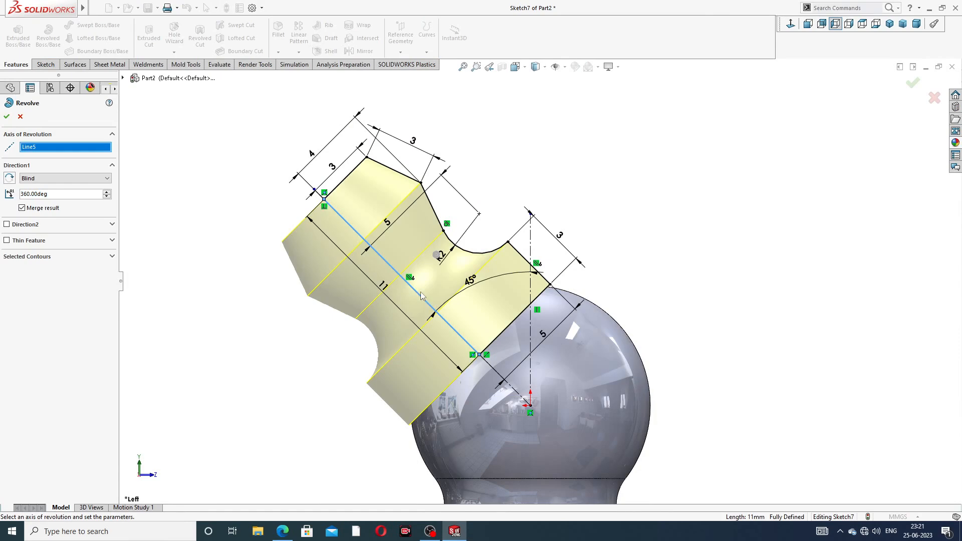
pyautogui.click(7, 118)
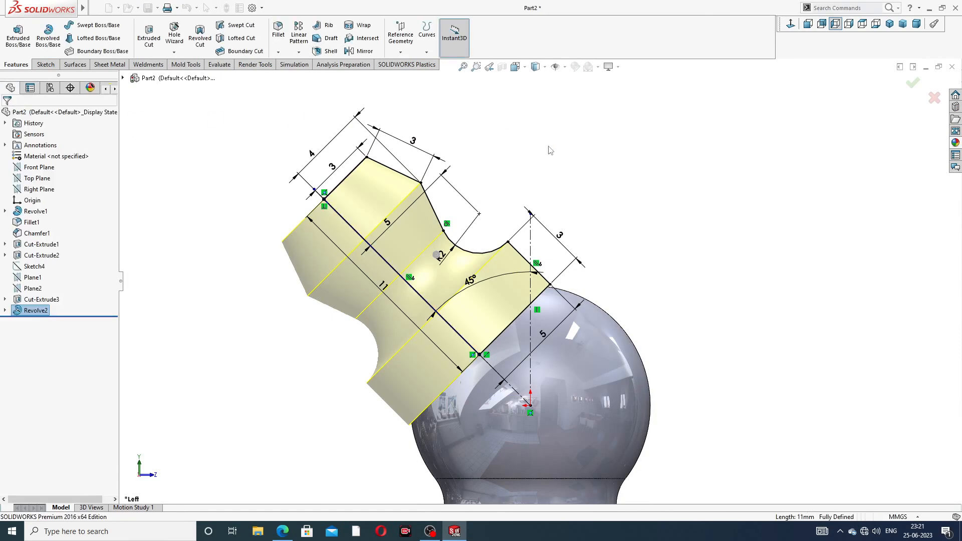
pyautogui.moveTo(576, 191)
pyautogui.mouseDown(button='middle')
pyautogui.moveTo(668, 224)
pyautogui.moveTo(609, 209)
pyautogui.mouseUp(button='middle')
pyautogui.scroll(-6, 543, 290)
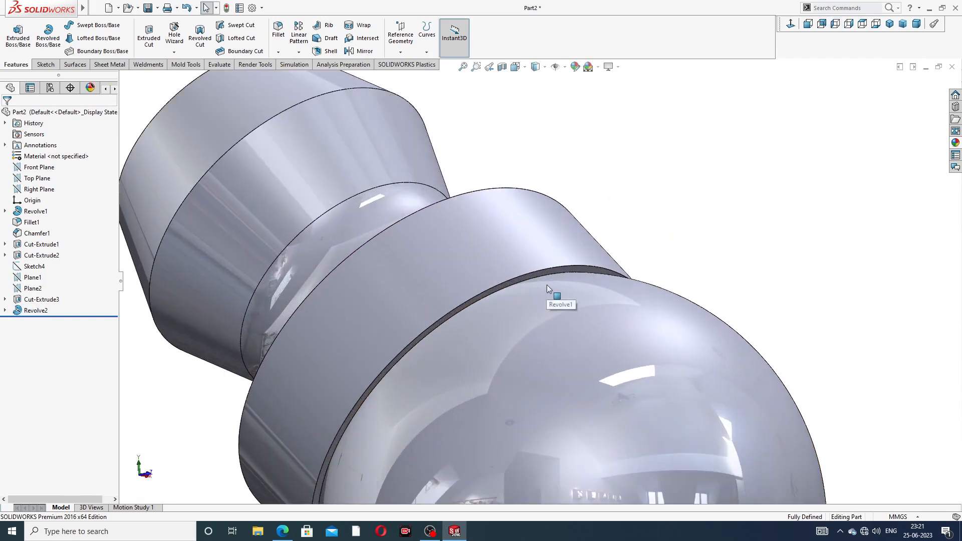
pyautogui.click(562, 269)
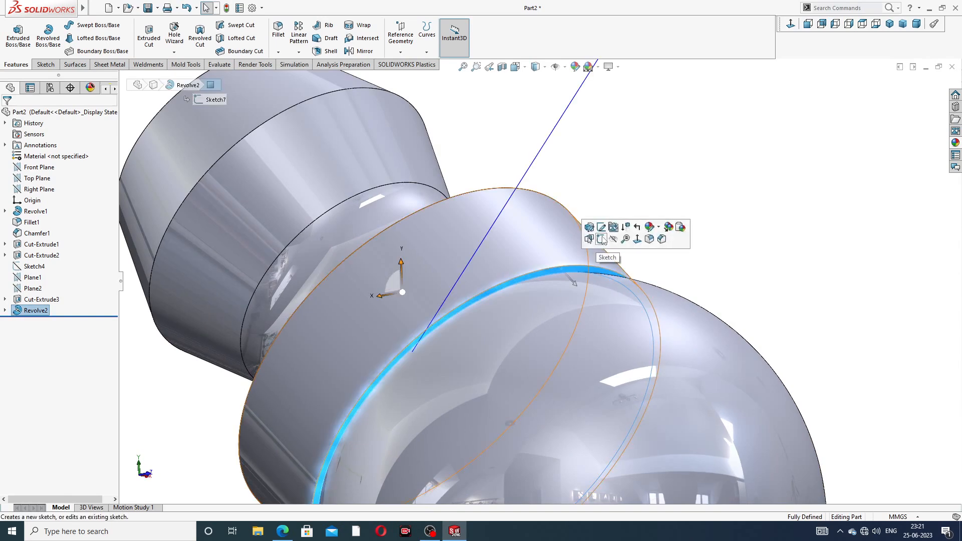
# - Sketch a hexagon centred on the origin of the tip's base face, with its left side vertical
pyautogui.click(594, 245)
pyautogui.click(790, 24)
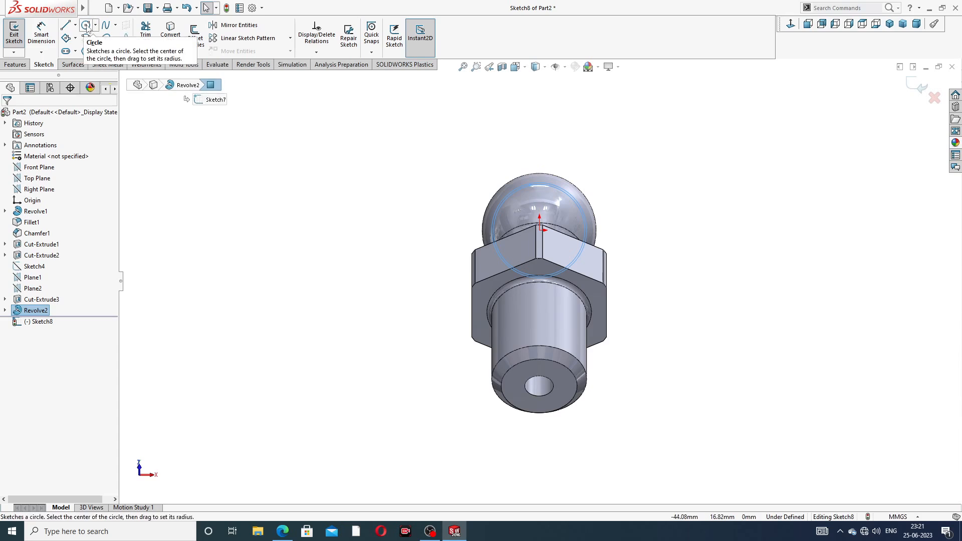
pyautogui.click(86, 51)
pyautogui.scroll(-3, 530, 241)
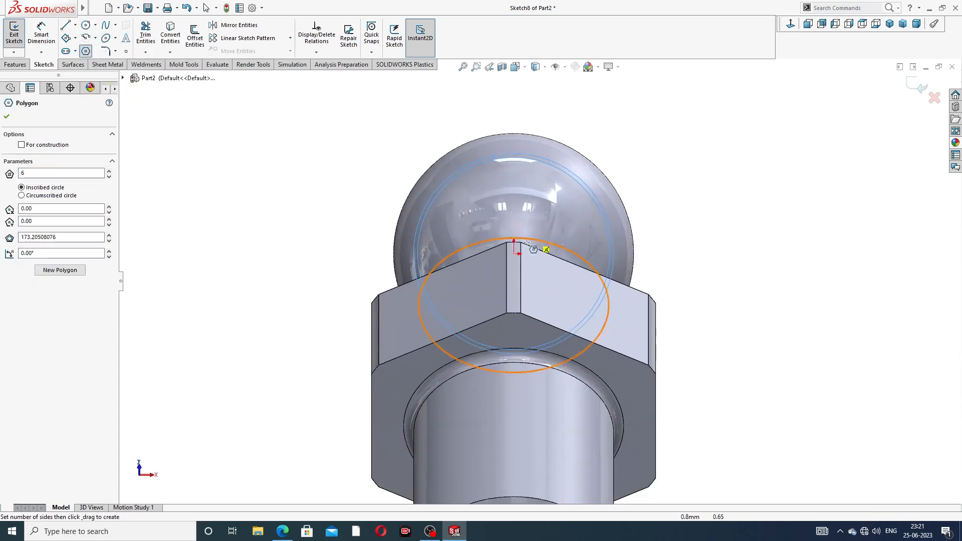
pyautogui.click(516, 253)
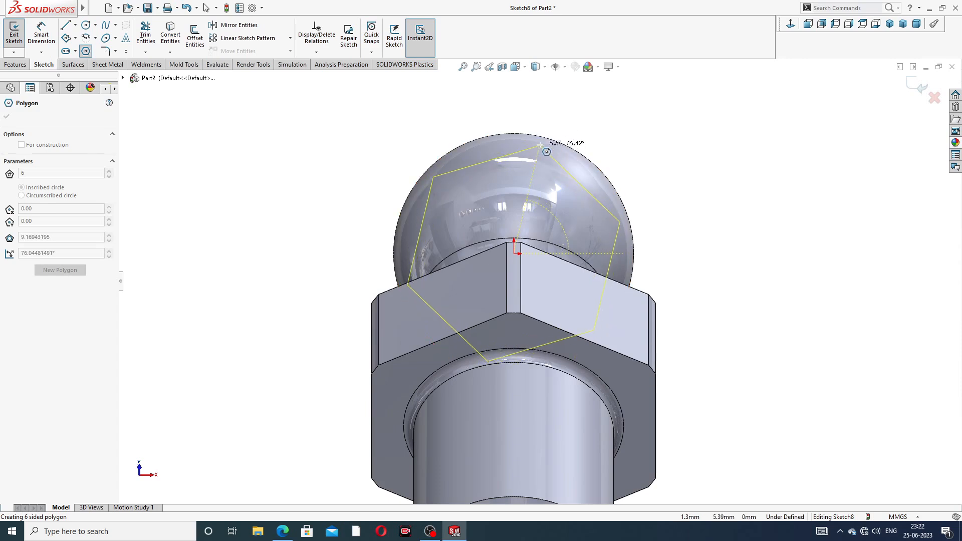
pyautogui.click(543, 130)
pyautogui.rightClick(585, 122)
pyautogui.click(612, 131)
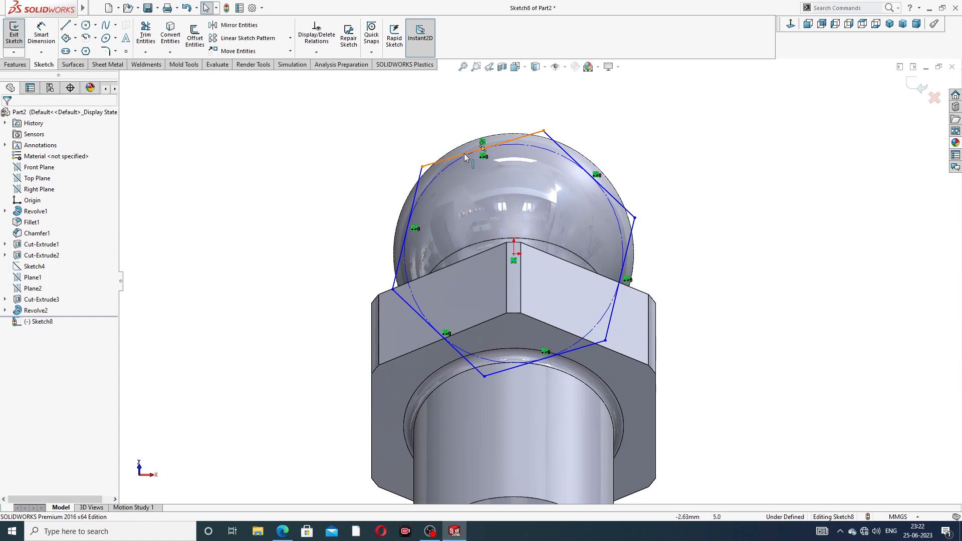
pyautogui.click(420, 177)
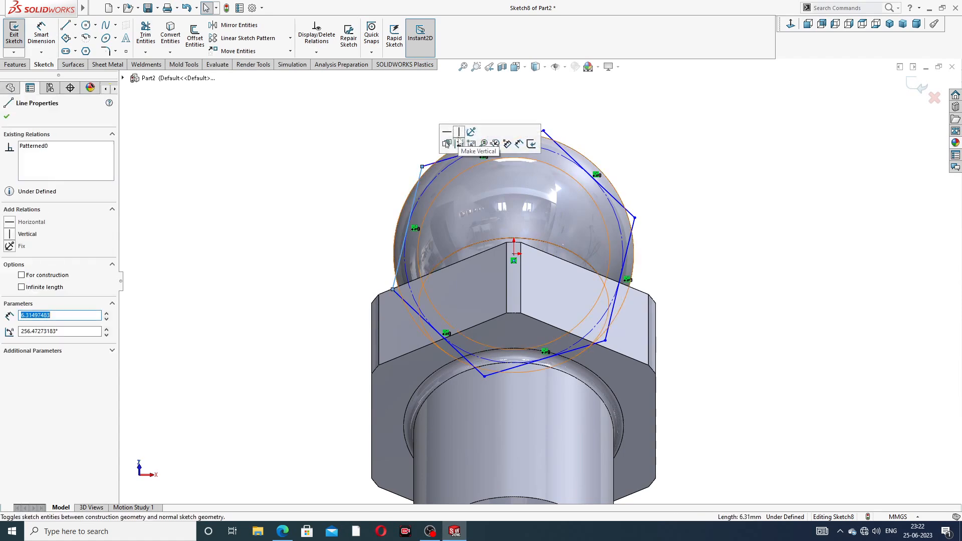
pyautogui.click(462, 140)
pyautogui.click(381, 137)
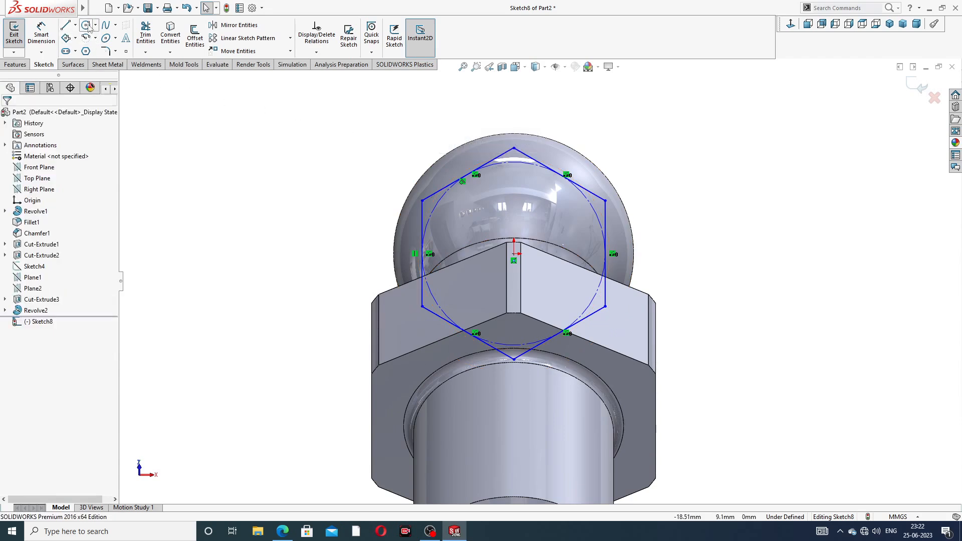
# - Add a circle concentric with the hexagon, enclosing it
pyautogui.click(86, 25)
pyautogui.click(514, 254)
pyautogui.click(581, 122)
pyautogui.rightClick(613, 139)
pyautogui.click(624, 142)
# - Dimension the hexagon 9 mm across flats and the circle Ø11
pyautogui.click(41, 33)
pyautogui.click(423, 201)
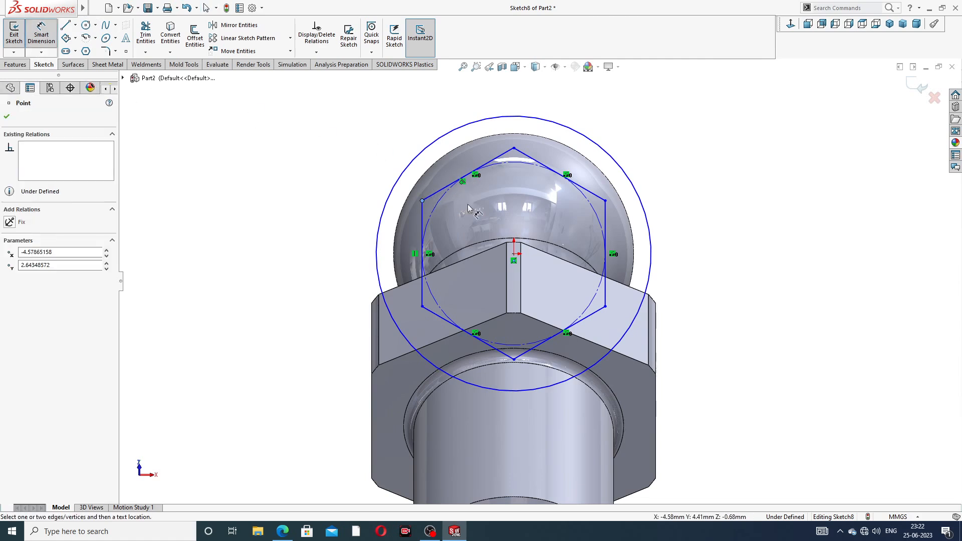
pyautogui.click(605, 201)
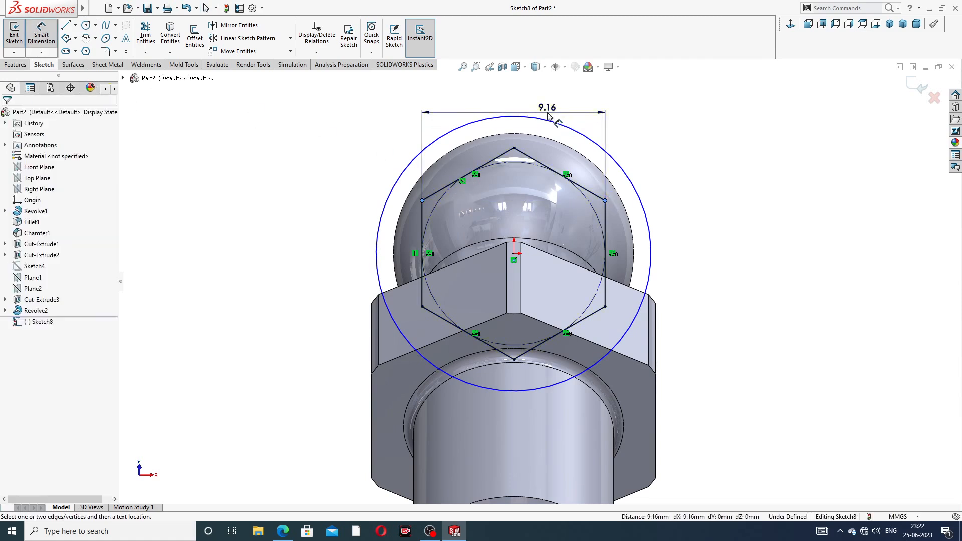
pyautogui.click(551, 110)
pyautogui.write('9')
pyautogui.press('Return')
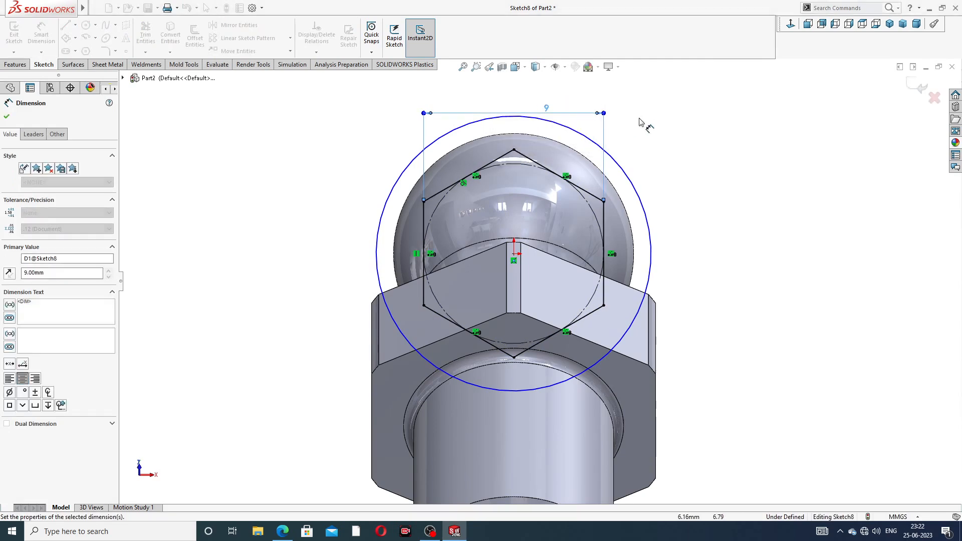
pyautogui.click(610, 164)
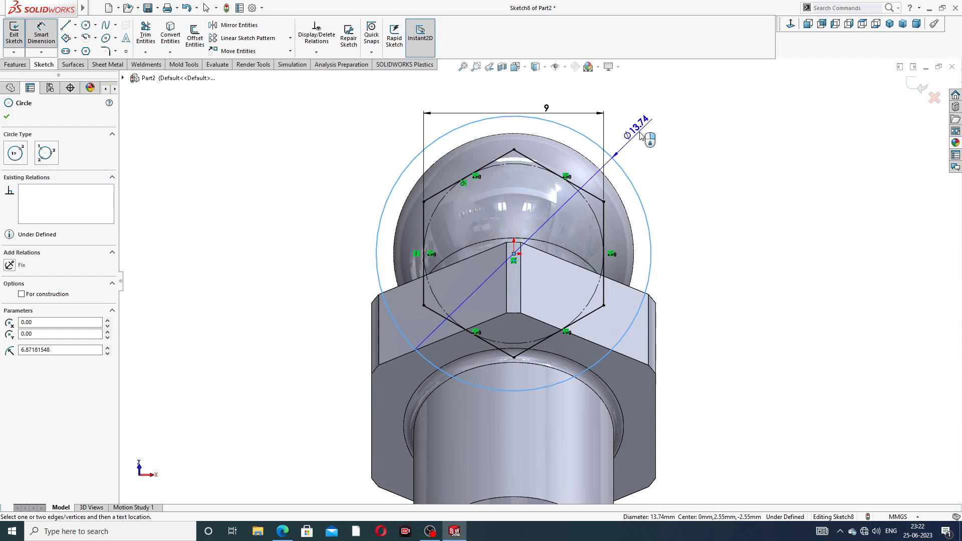
pyautogui.click(644, 134)
pyautogui.write('11')
pyautogui.press('Return')
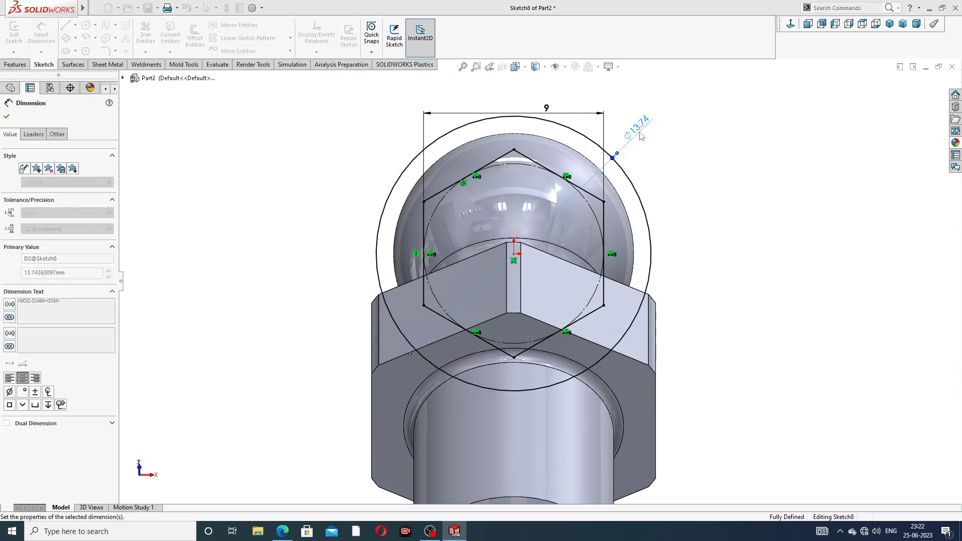
pyautogui.rightClick(682, 126)
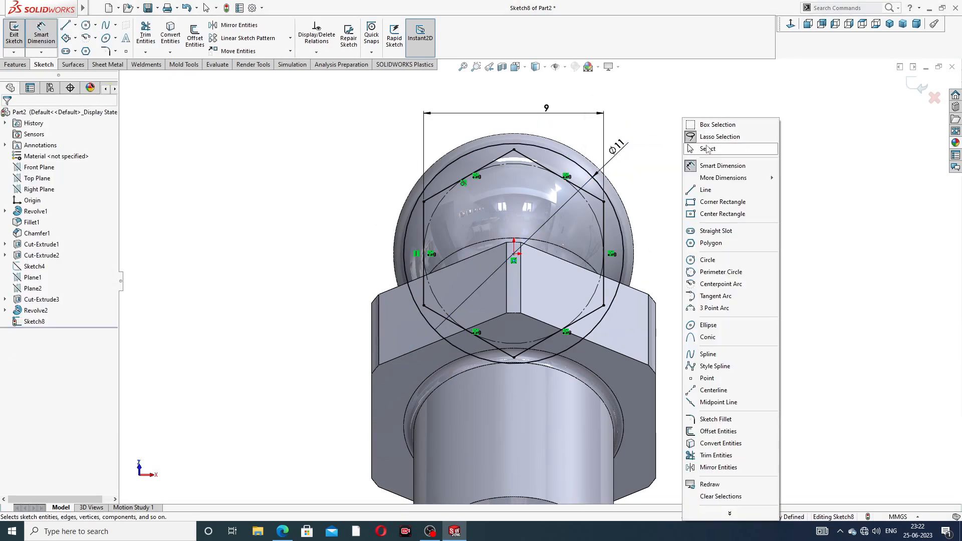
pyautogui.click(697, 146)
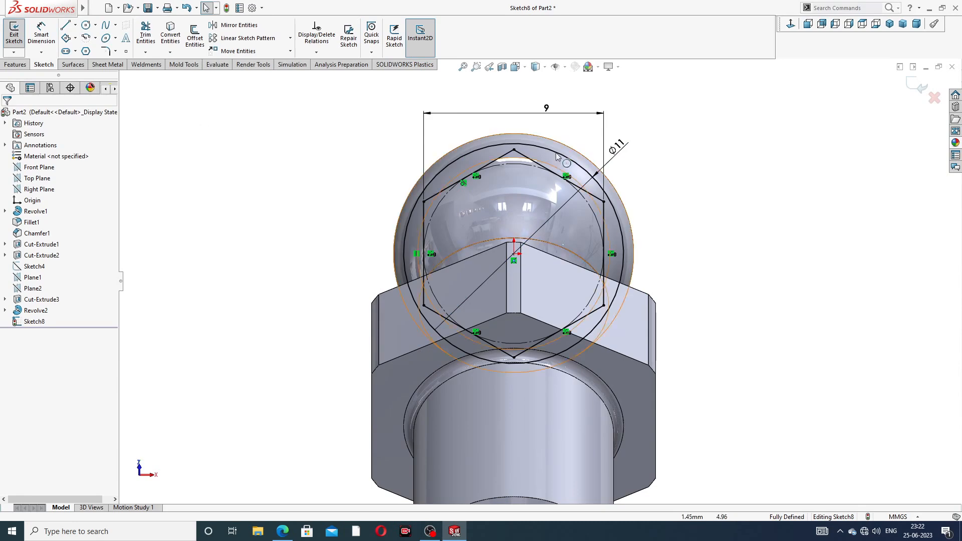
# - Change the circle diameter to Ø12, then set it back to Ø11
pyautogui.doubleClick(615, 147)
pyautogui.write('12')
pyautogui.press('Return')
pyautogui.click(678, 138)
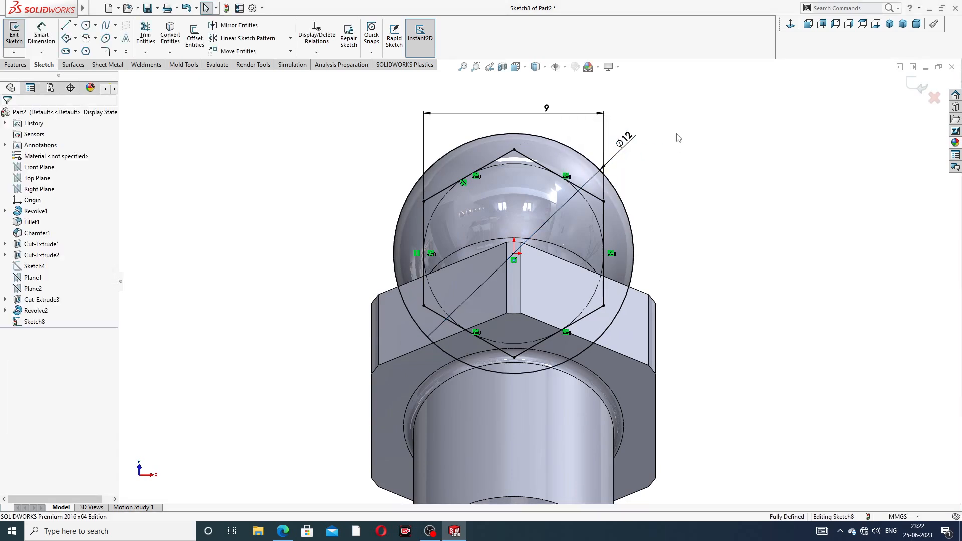
pyautogui.write('11')
pyautogui.press('Return')
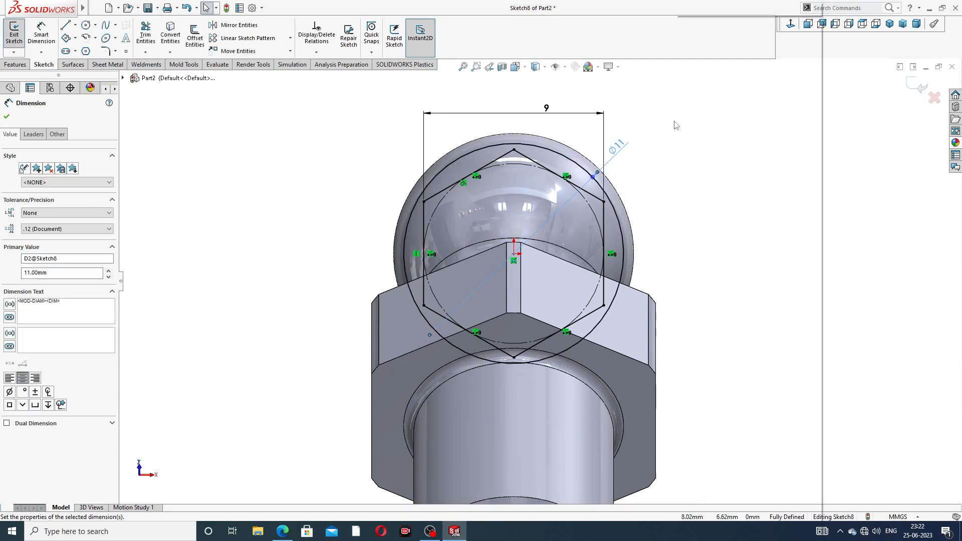
pyautogui.rightClick(676, 125)
pyautogui.click(272, 129)
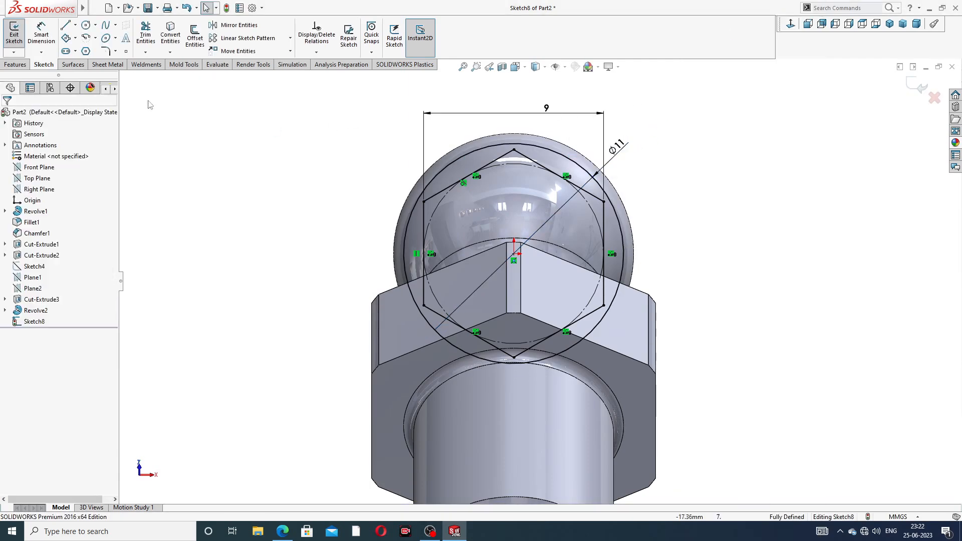
pyautogui.click(16, 64)
# - Extrude-cut the hex sketch 5 mm deep to form hex flats on the angled head
pyautogui.click(149, 54)
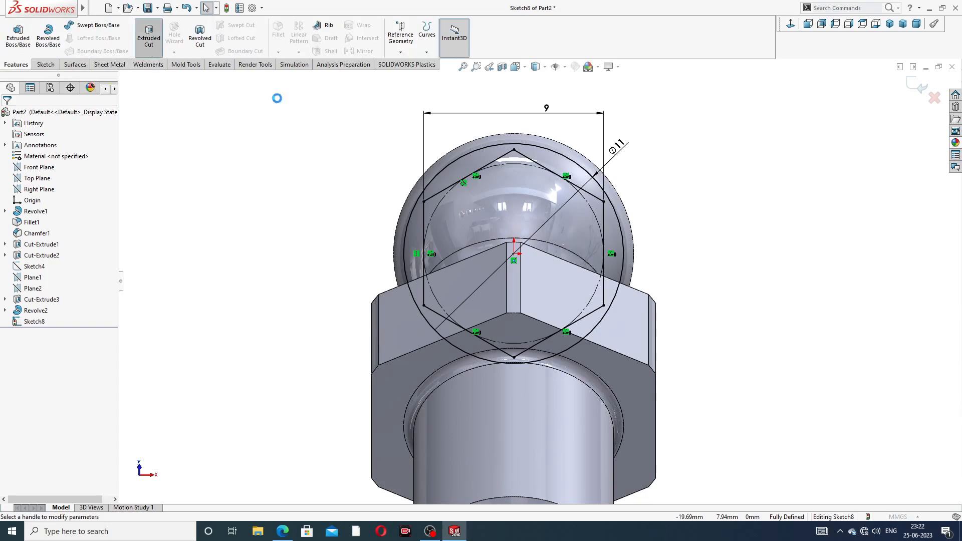
pyautogui.moveTo(670, 147)
pyautogui.mouseDown(button='middle')
pyautogui.moveTo(566, 171)
pyautogui.moveTo(717, 158)
pyautogui.moveTo(611, 161)
pyautogui.mouseUp(button='middle')
pyautogui.moveTo(699, 178); pyautogui.dragTo(642, 180, button='middle')
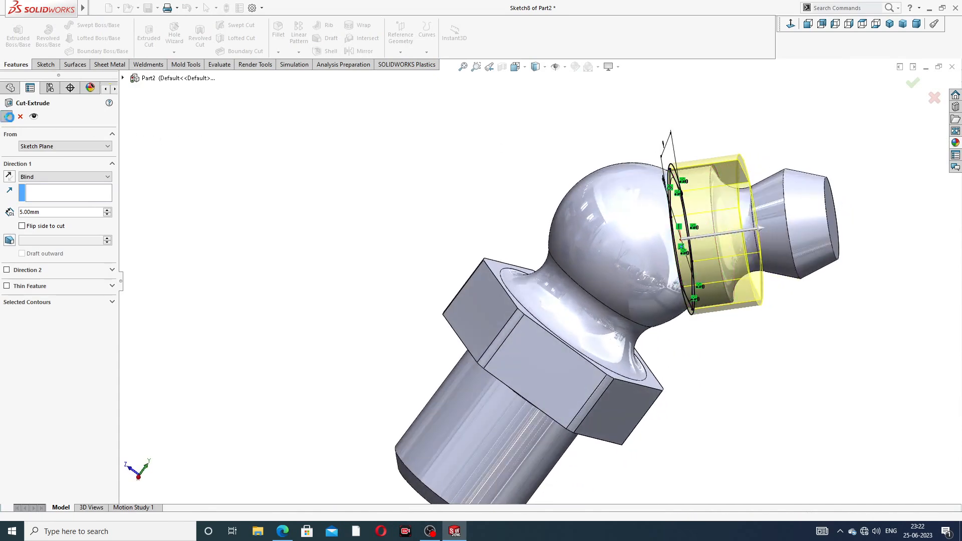
pyautogui.click(6, 117)
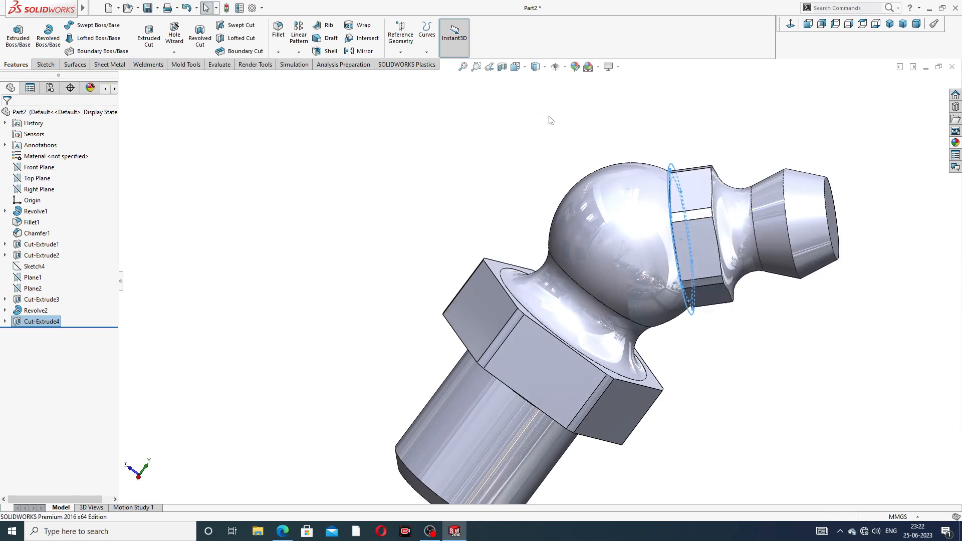
pyautogui.click(581, 119)
# - Orbit toward the tip and select its flat end face
pyautogui.moveTo(714, 110); pyautogui.dragTo(695, 116, button='middle')
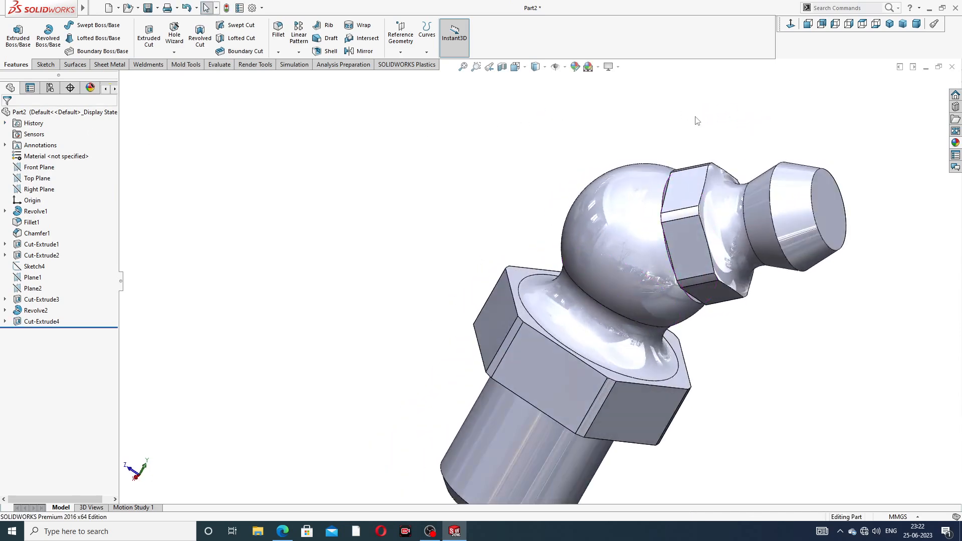
pyautogui.scroll(2, 746, 143)
pyautogui.moveTo(783, 170); pyautogui.dragTo(769, 140, button='middle')
pyautogui.scroll(-3, 707, 221)
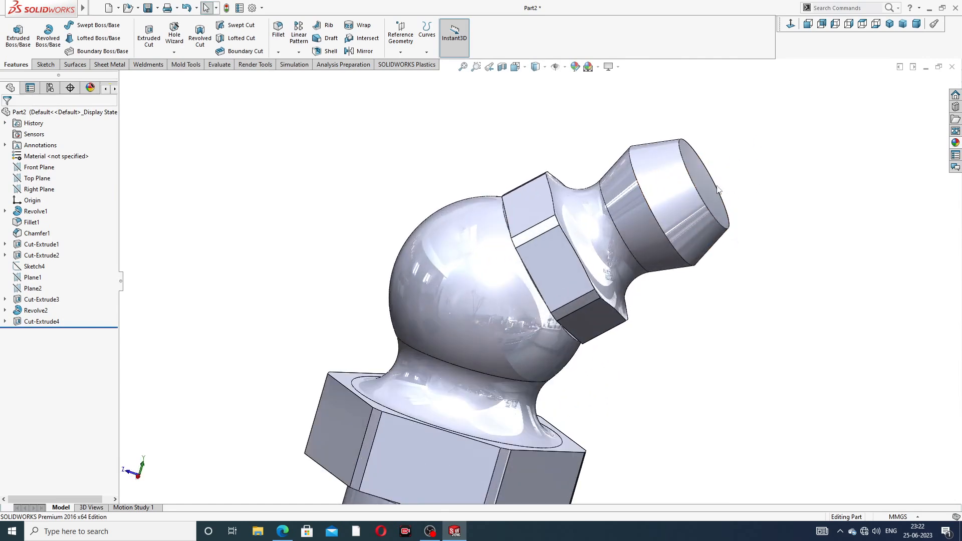
pyautogui.click(711, 184)
# - Sketch a circle centred on the origin on the tip's end face, checking the reference drawing
pyautogui.click(751, 155)
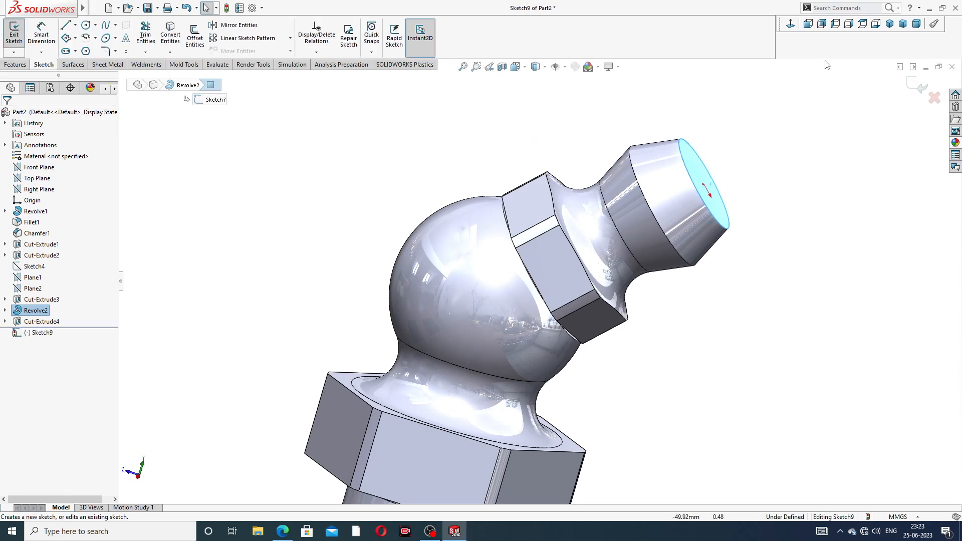
pyautogui.click(807, 24)
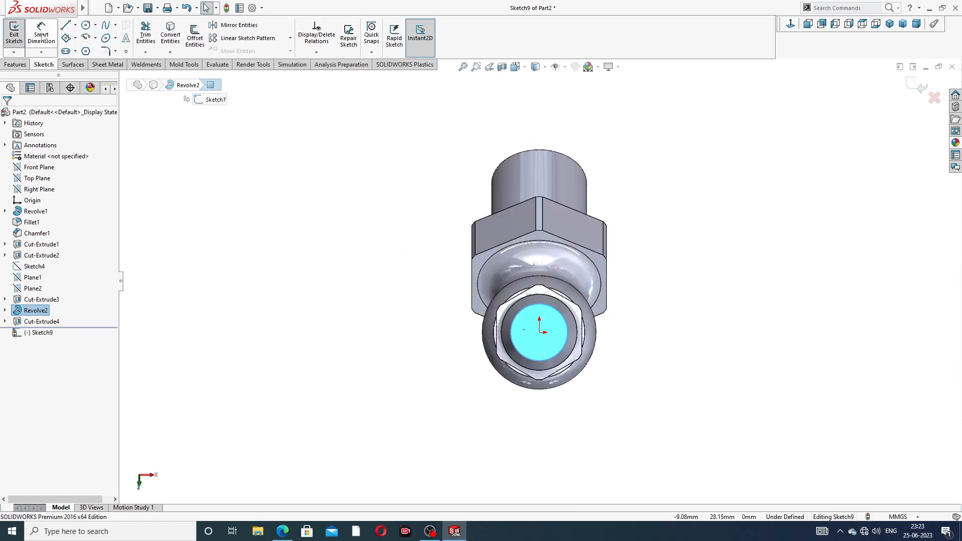
pyautogui.click(86, 24)
pyautogui.scroll(-3, 544, 340)
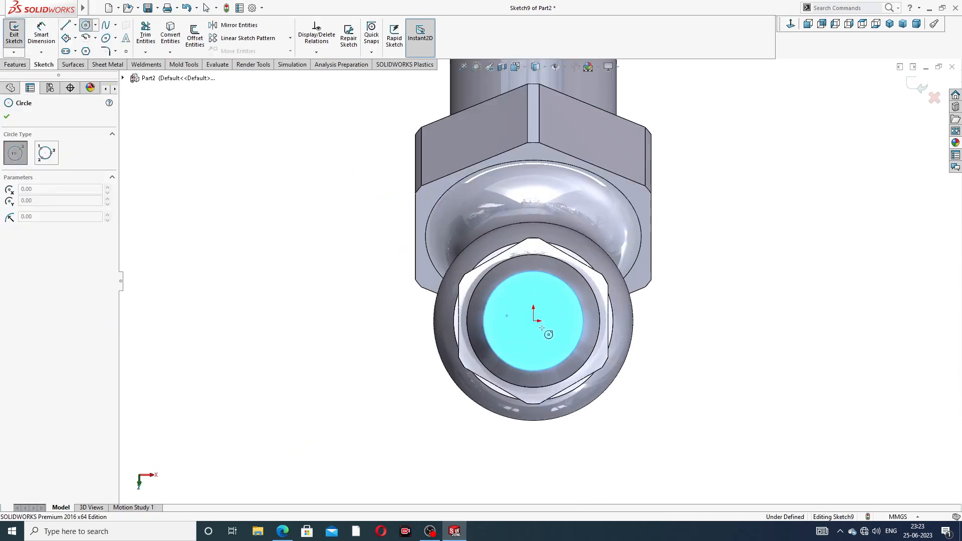
pyautogui.click(534, 321)
pyautogui.click(557, 317)
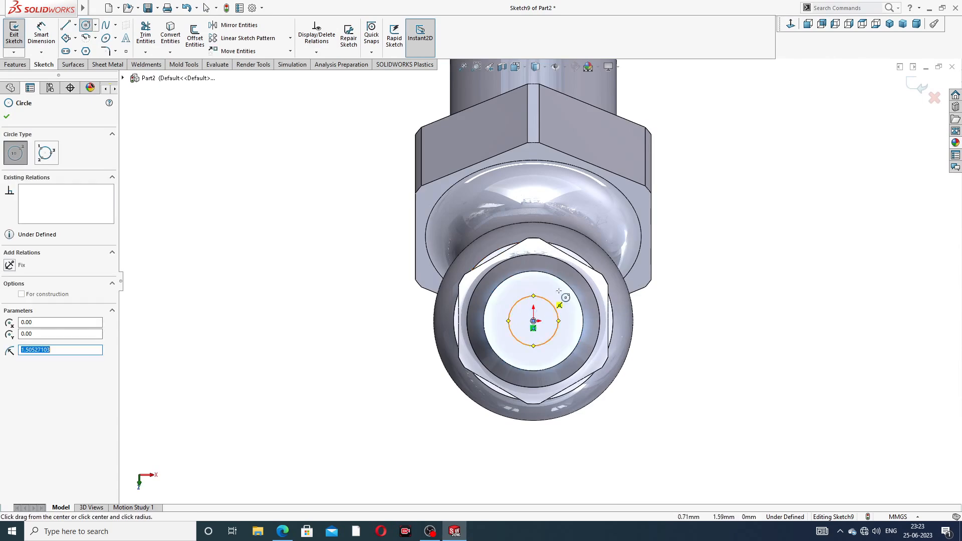
pyautogui.click(680, 259)
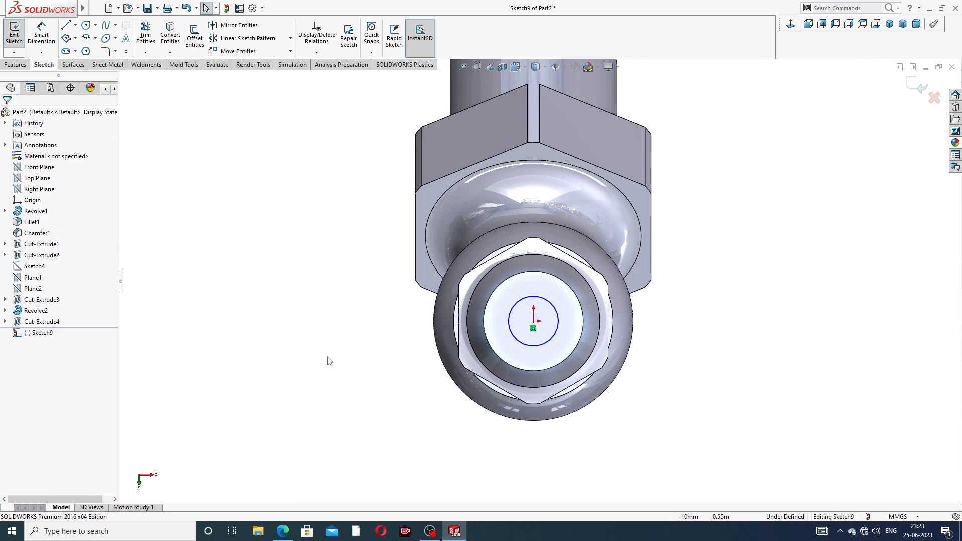
pyautogui.click(283, 531)
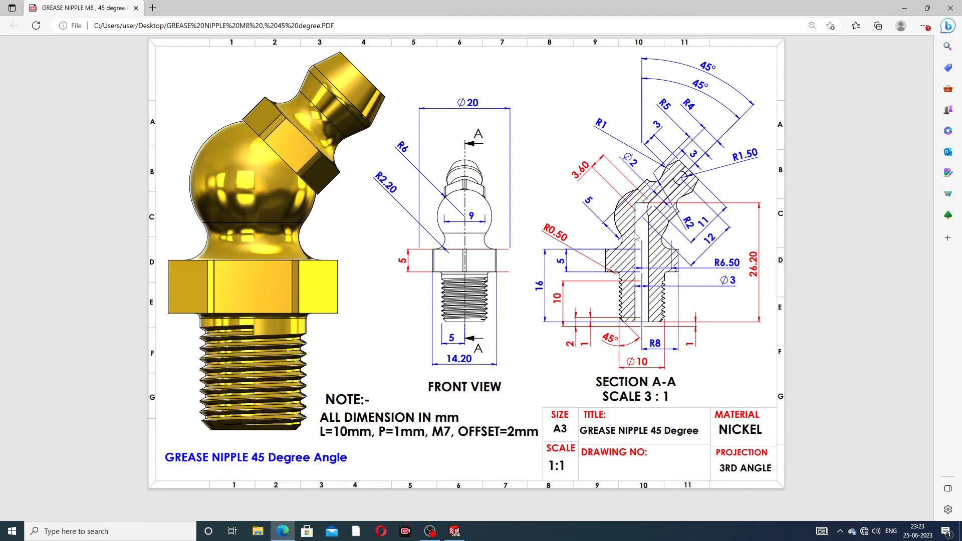
pyautogui.click(282, 531)
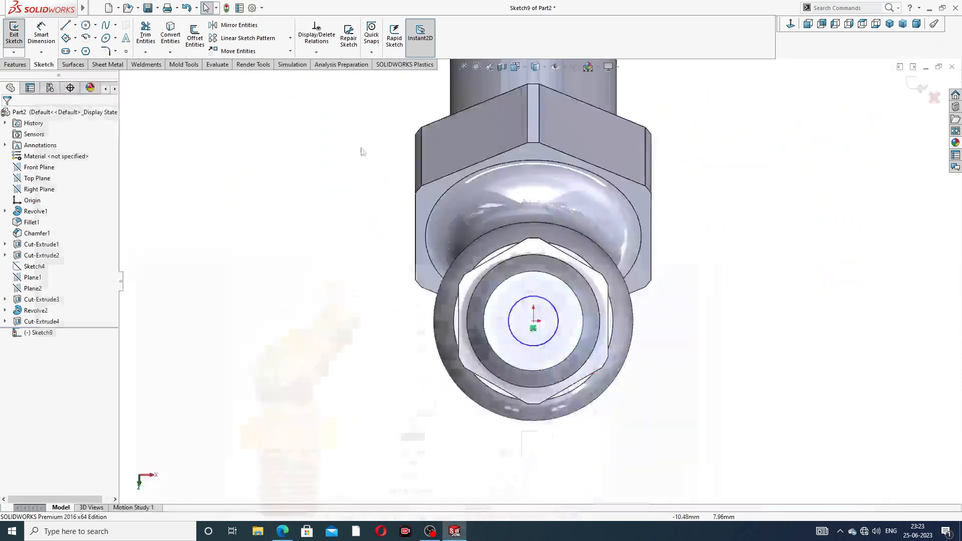
# - Dimension the tip circle to Ø3 mm
pyautogui.click(41, 33)
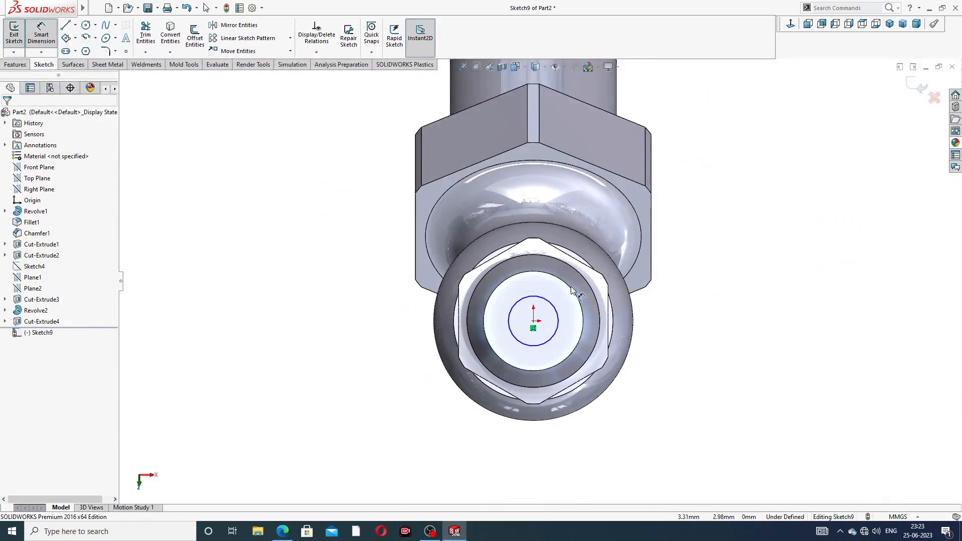
pyautogui.click(552, 304)
pyautogui.click(689, 280)
pyautogui.write('3')
pyautogui.press('Return')
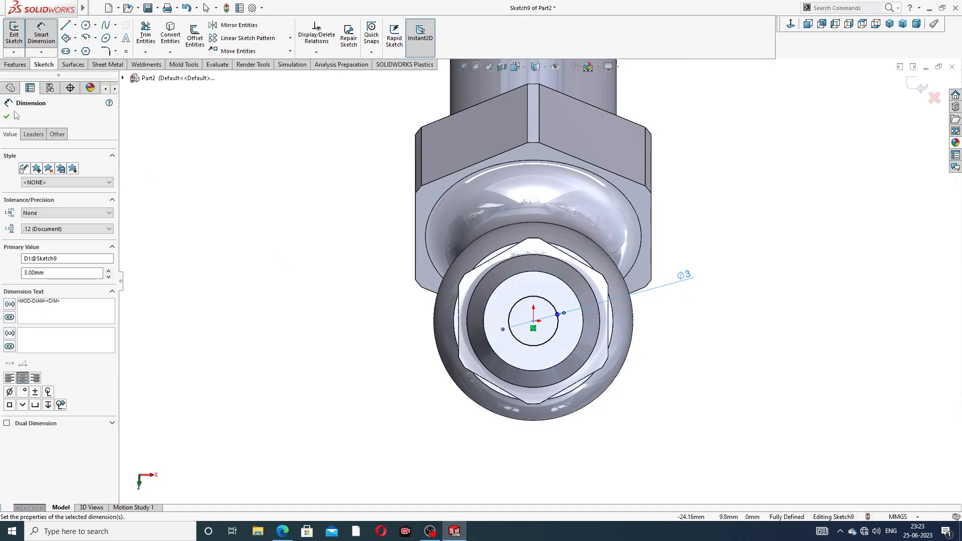
pyautogui.click(6, 117)
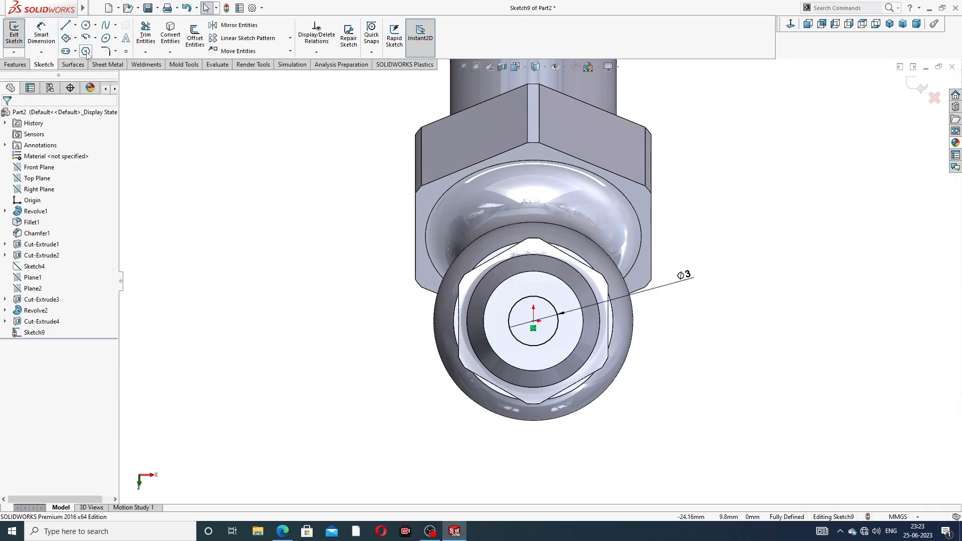
# - Extrude-cut the Ø3 circle Up To Surface, stopping at the existing hole's end face
pyautogui.click(15, 64)
pyautogui.click(149, 35)
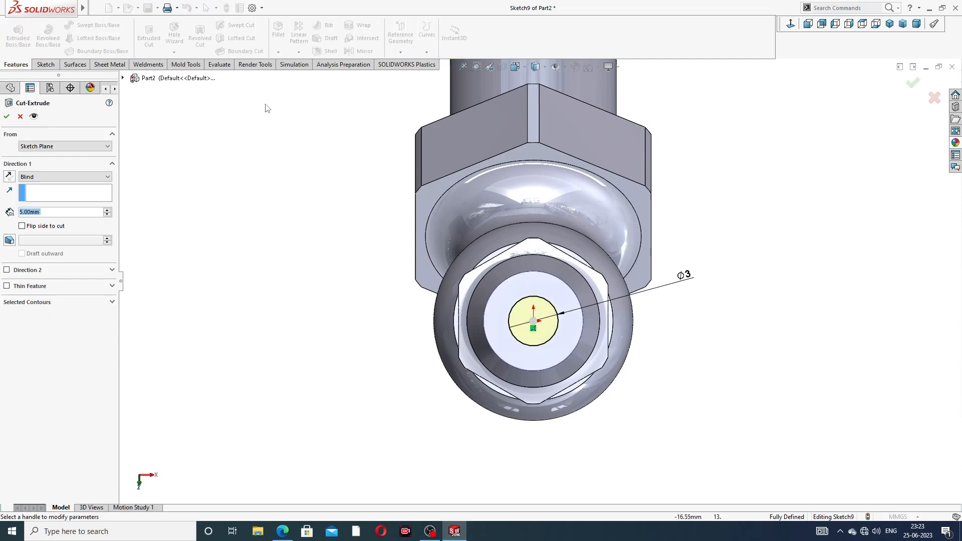
pyautogui.moveTo(359, 182); pyautogui.dragTo(481, 137, button='middle')
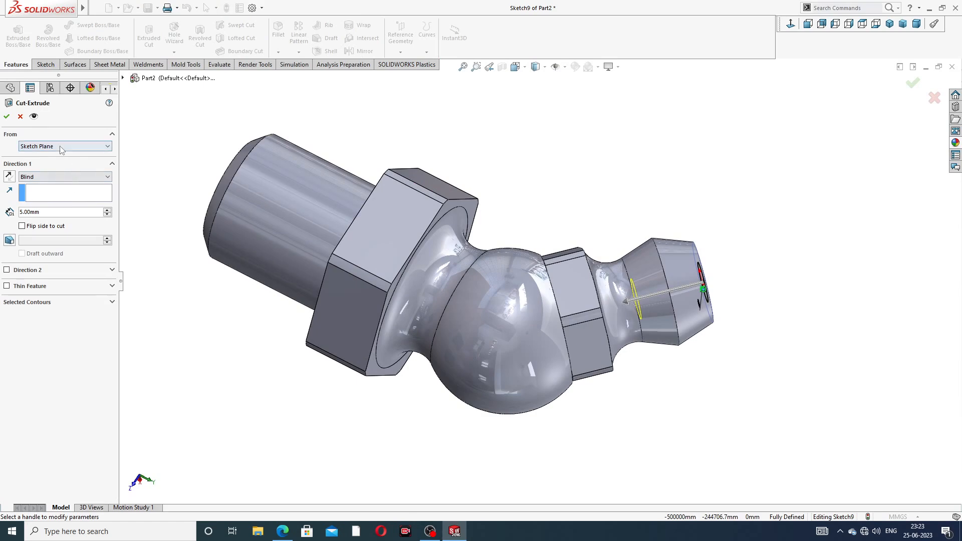
pyautogui.click(63, 177)
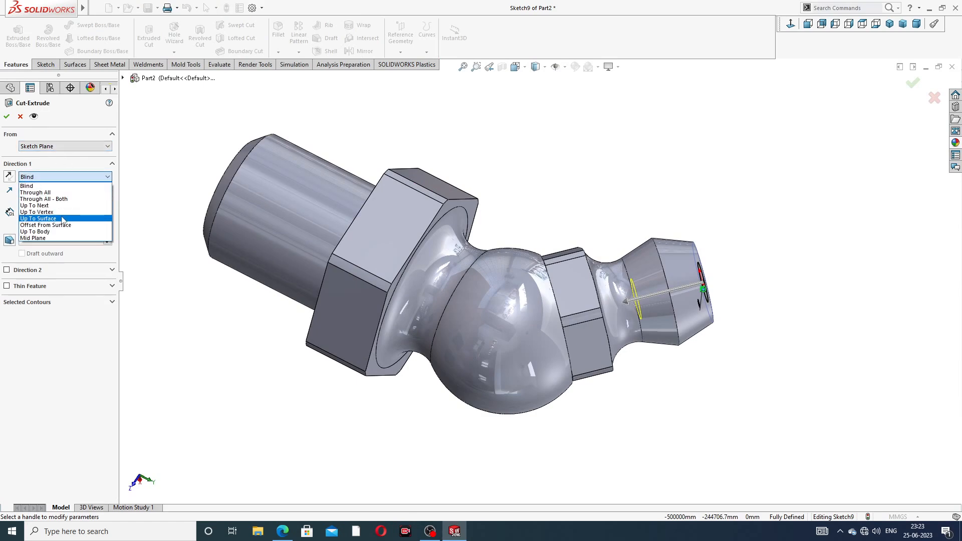
pyautogui.click(62, 219)
pyautogui.moveTo(393, 183); pyautogui.dragTo(594, 180, button='middle')
pyautogui.scroll(2, 509, 251)
pyautogui.moveTo(377, 203); pyautogui.dragTo(386, 235, button='middle')
pyautogui.scroll(-4, 384, 245)
pyautogui.moveTo(454, 278)
pyautogui.mouseDown(button='middle')
pyautogui.moveTo(462, 281)
pyautogui.moveTo(446, 291)
pyautogui.moveTo(452, 267)
pyautogui.mouseUp(button='middle')
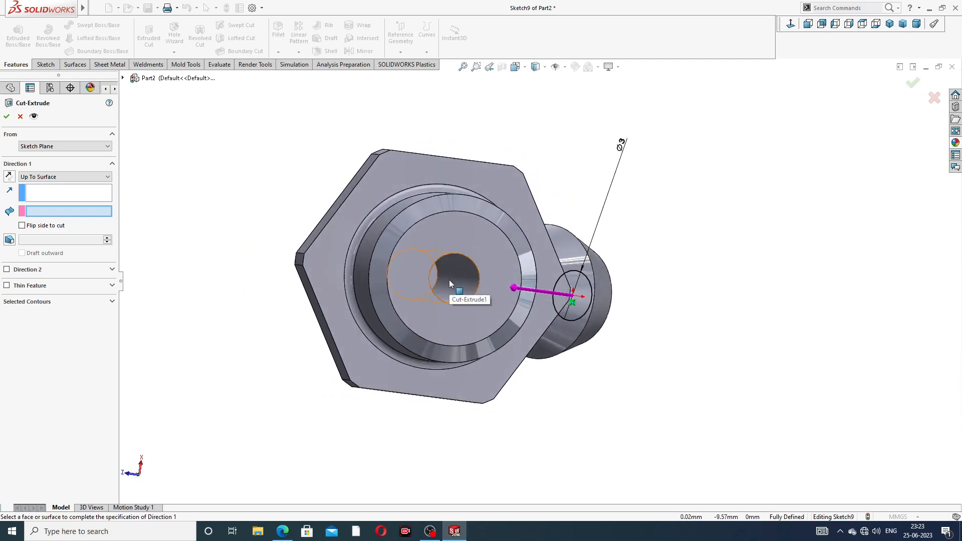
pyautogui.click(451, 281)
pyautogui.moveTo(587, 176); pyautogui.dragTo(577, 176, button='middle')
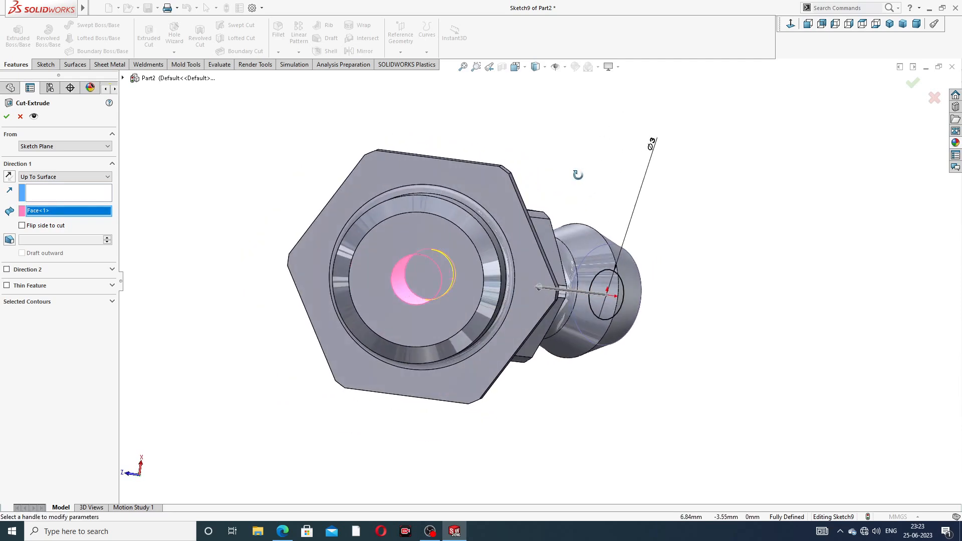
pyautogui.click(911, 82)
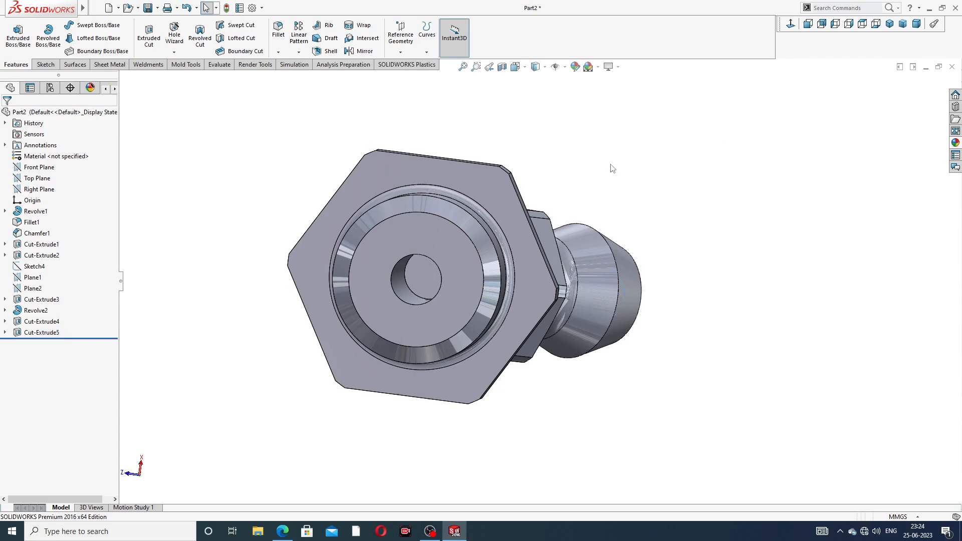
# - Inspect the finished part with a section view through the Right Plane
pyautogui.scroll(2, 616, 160)
pyautogui.moveTo(616, 160); pyautogui.dragTo(619, 251, button='middle')
pyautogui.moveTo(626, 178); pyautogui.dragTo(536, 217, button='middle')
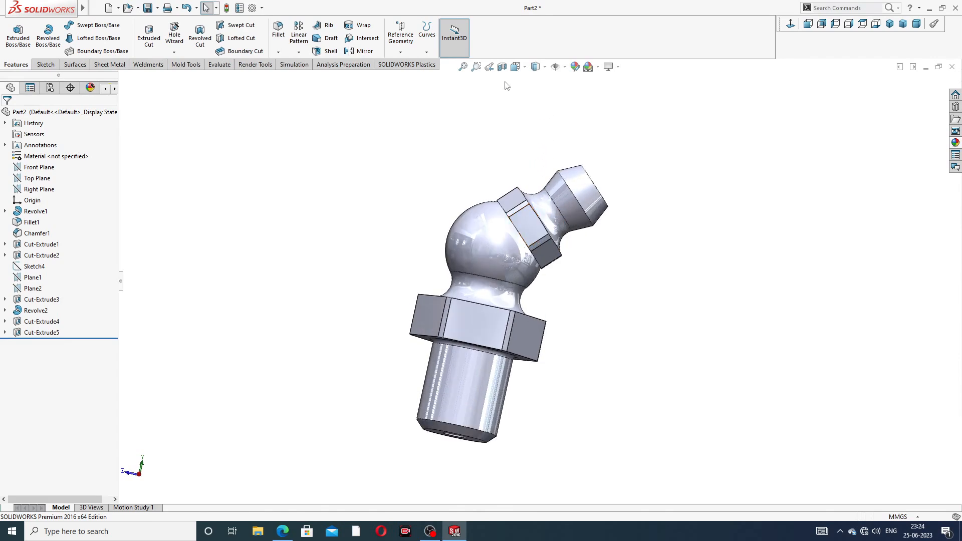
pyautogui.click(39, 190)
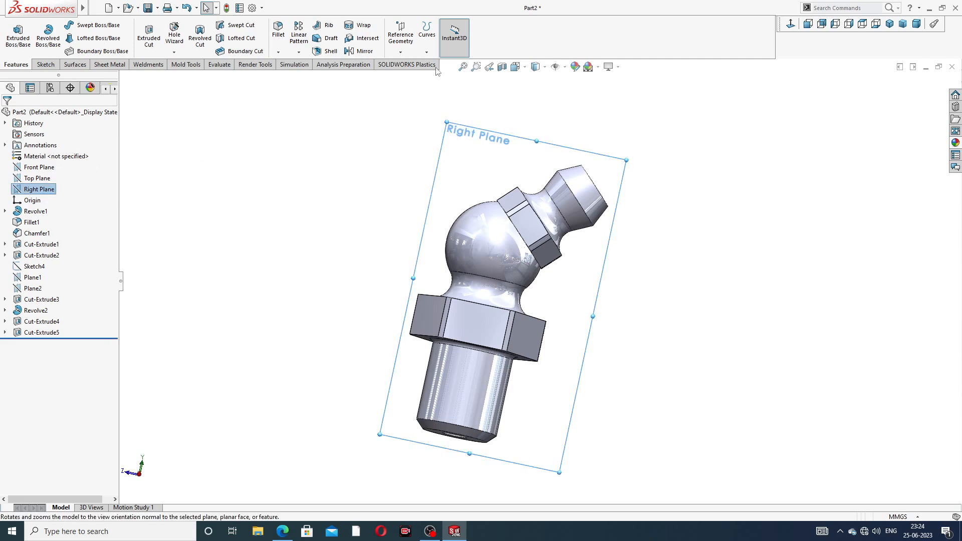
pyautogui.click(501, 68)
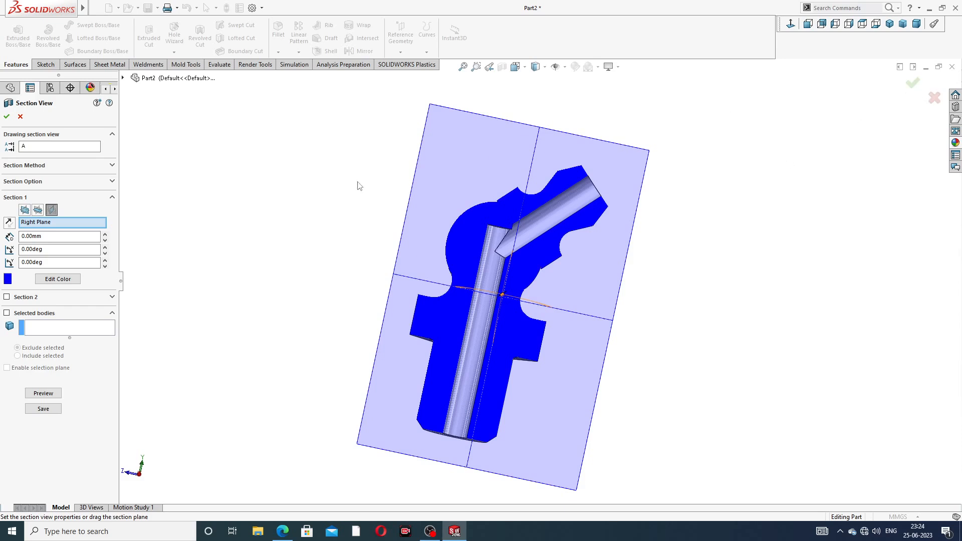
pyautogui.click(20, 118)
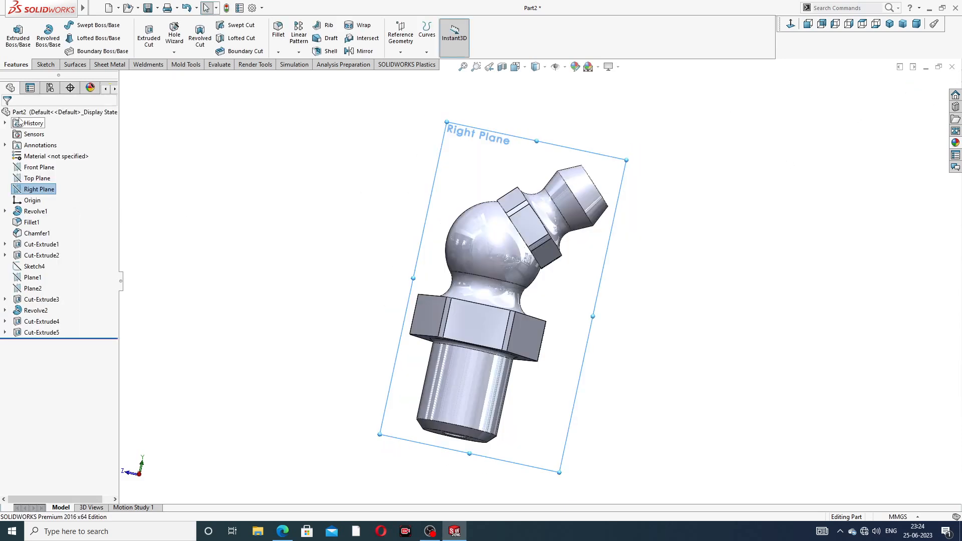
# - Check the bore from several angles, then view the Right Plane square-on for sketching
pyautogui.click(524, 100)
pyautogui.moveTo(532, 103); pyautogui.dragTo(500, 187, button='middle')
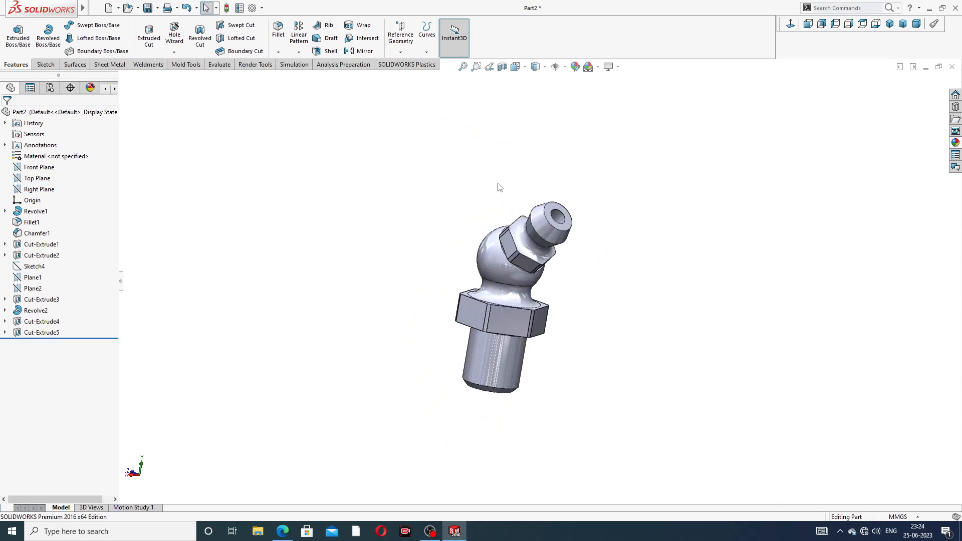
pyautogui.moveTo(595, 164); pyautogui.dragTo(566, 204, button='middle')
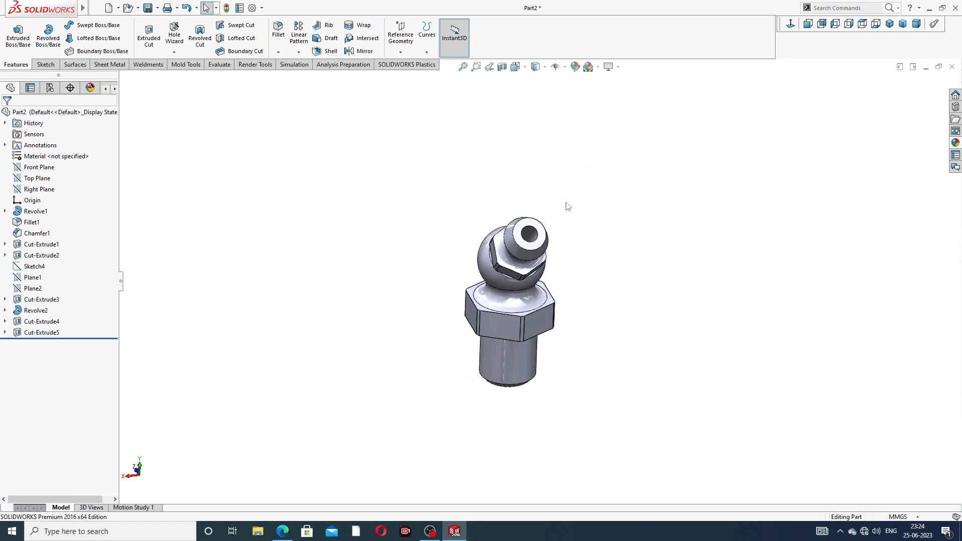
pyautogui.moveTo(529, 233); pyautogui.dragTo(550, 232, button='middle')
pyautogui.scroll(-3, 551, 233)
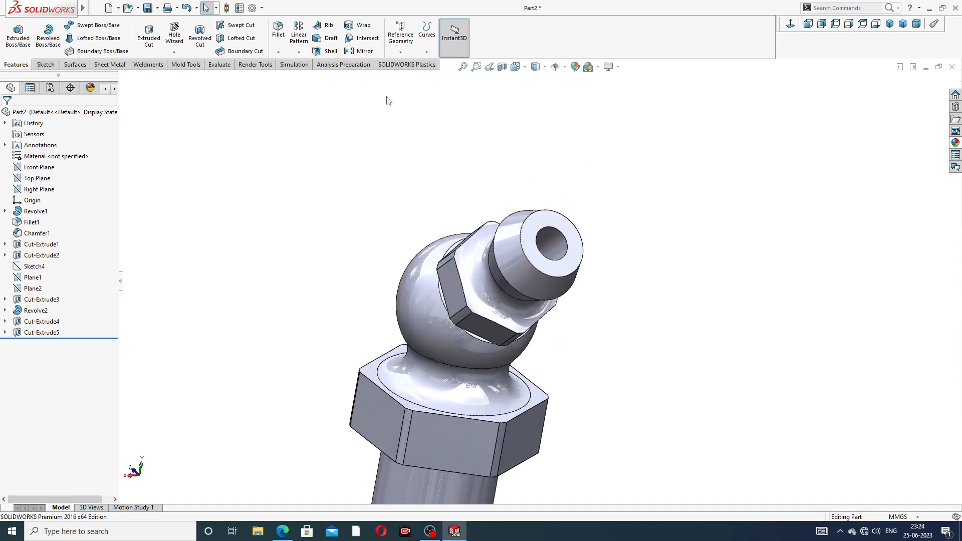
pyautogui.scroll(2, 551, 183)
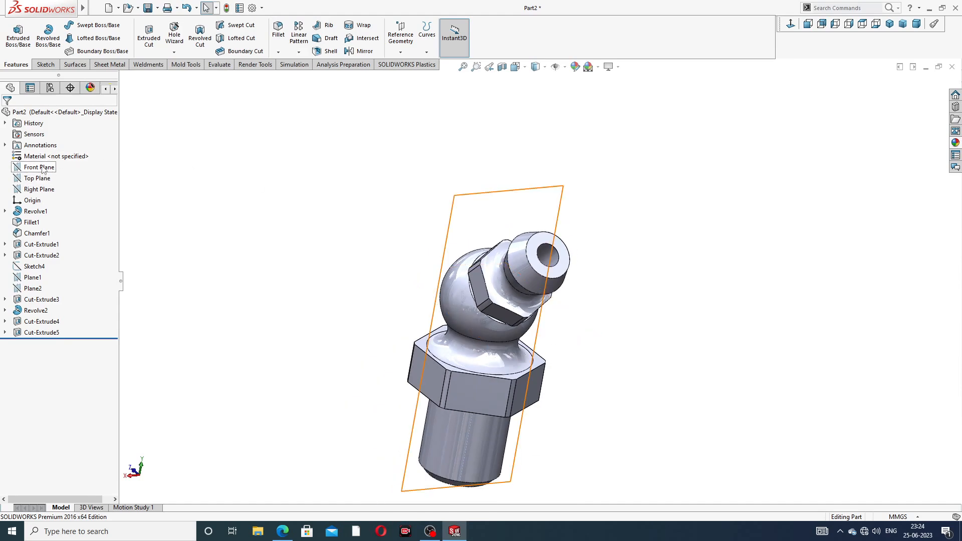
pyautogui.click(39, 189)
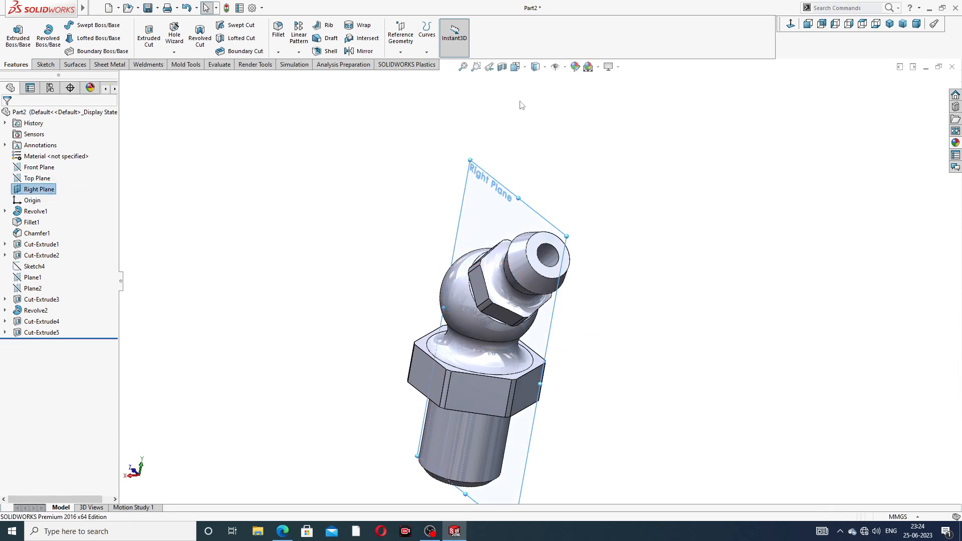
pyautogui.click(790, 24)
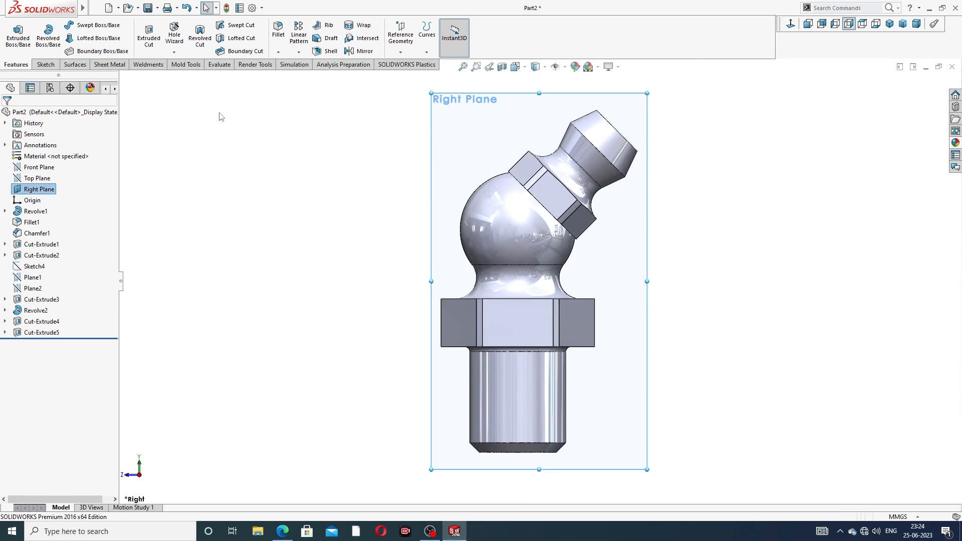
pyautogui.click(46, 65)
# - Draw a 45° centreline from the origin to the tip face, with a circle at its end
pyautogui.click(75, 25)
pyautogui.click(93, 49)
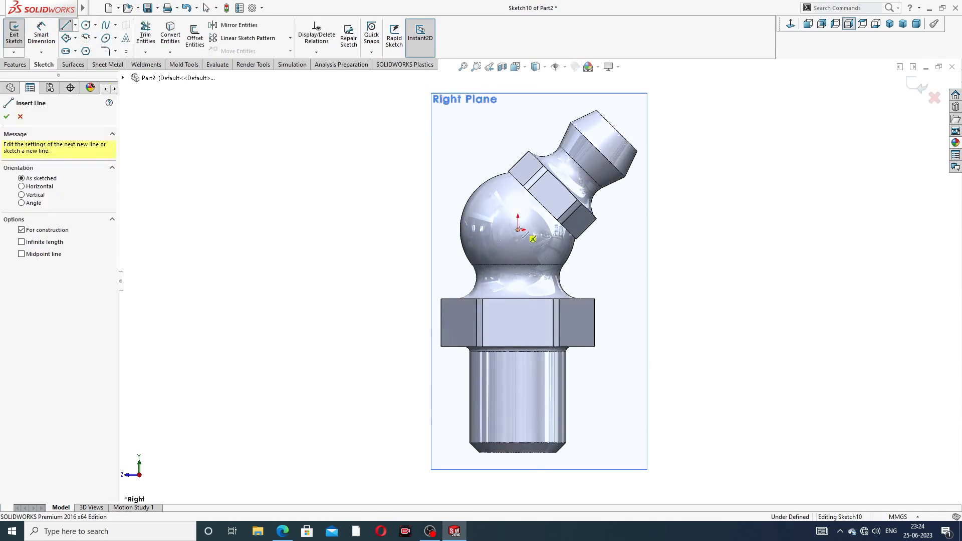
pyautogui.click(518, 230)
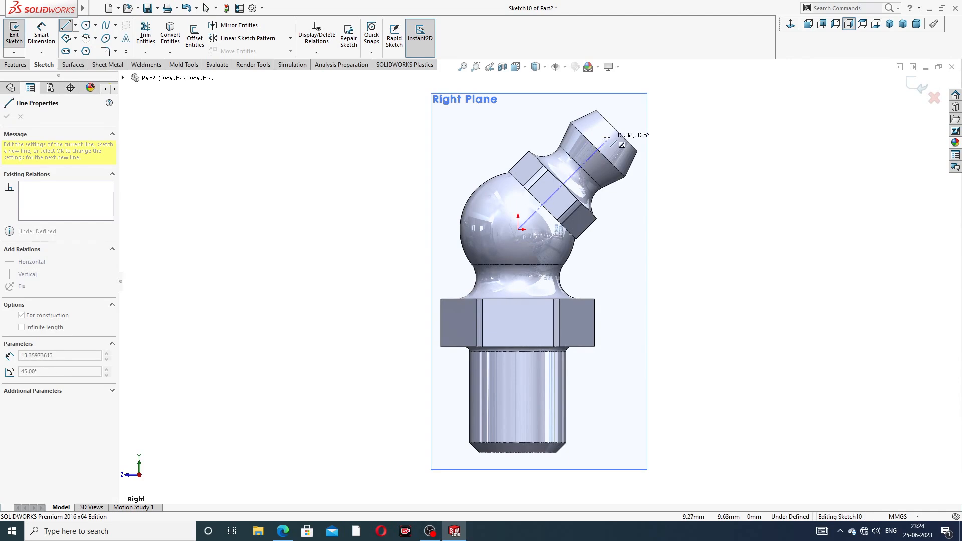
pyautogui.scroll(-2, 607, 137)
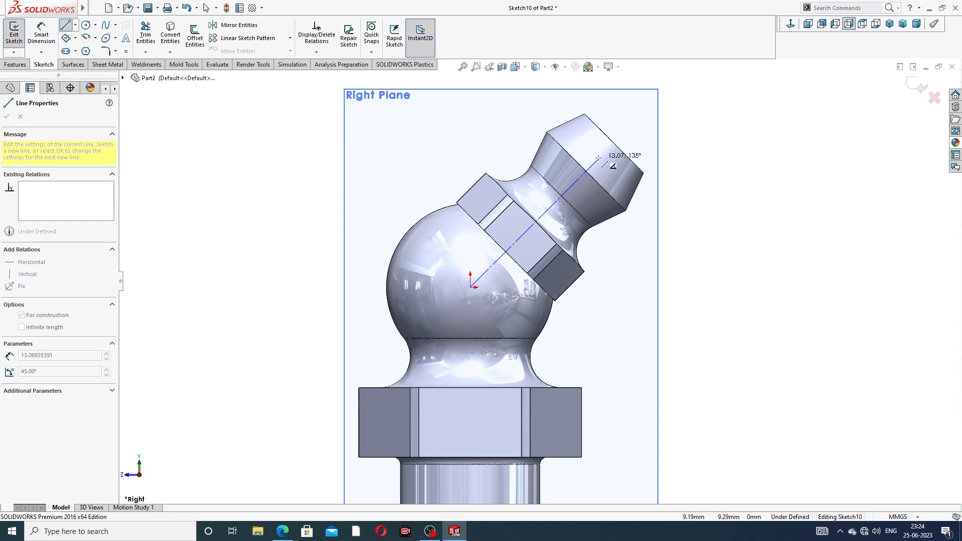
pyautogui.click(599, 158)
pyautogui.rightClick(643, 127)
pyautogui.click(661, 136)
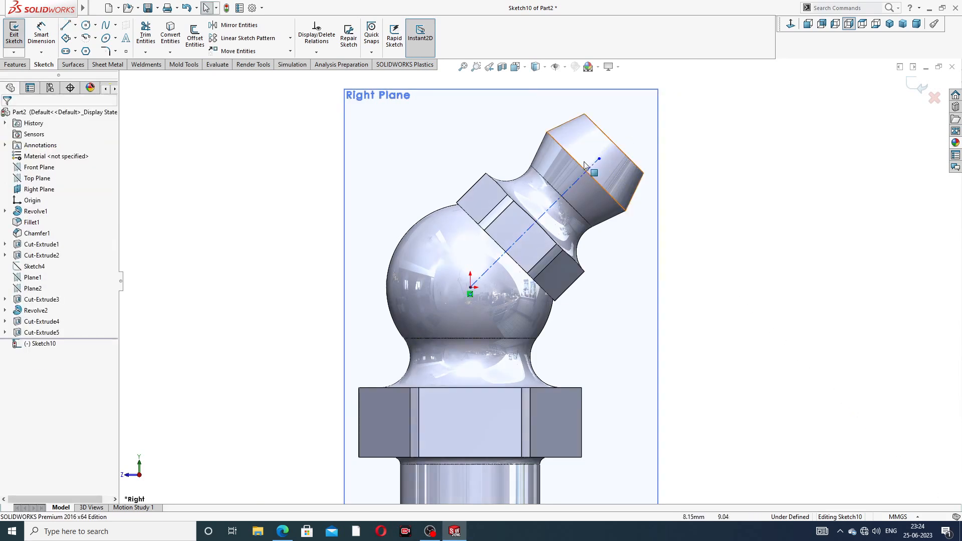
pyautogui.scroll(-3, 587, 145)
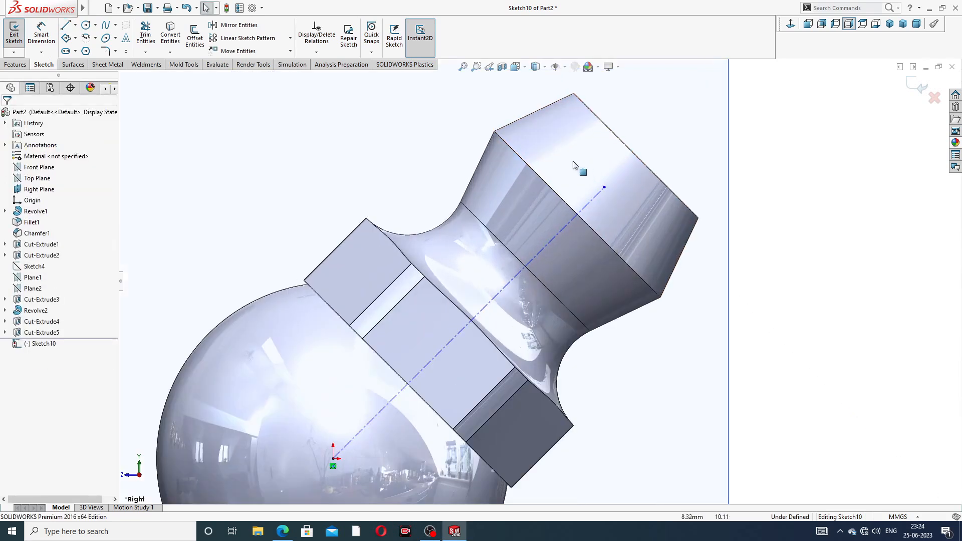
pyautogui.click(86, 25)
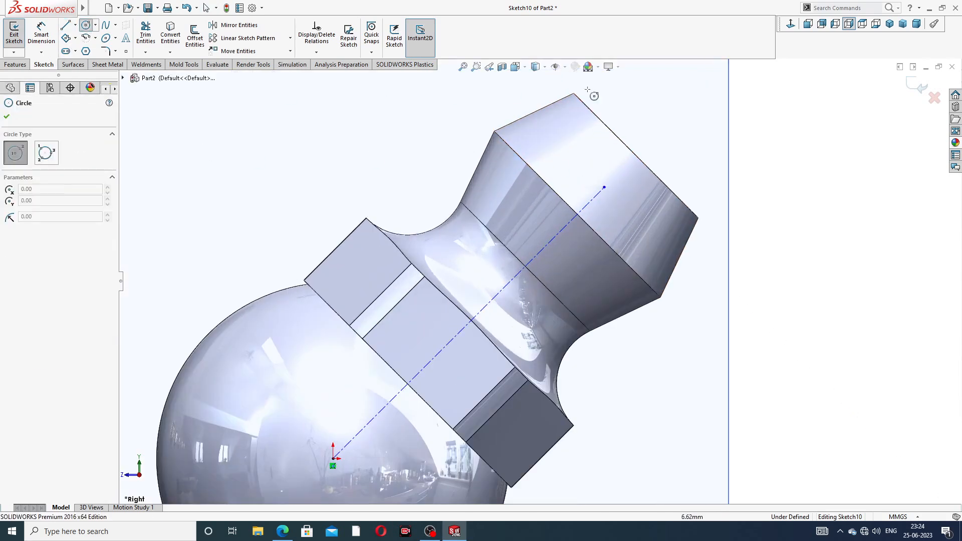
pyautogui.click(605, 188)
pyautogui.click(622, 165)
pyautogui.rightClick(652, 127)
pyautogui.click(674, 133)
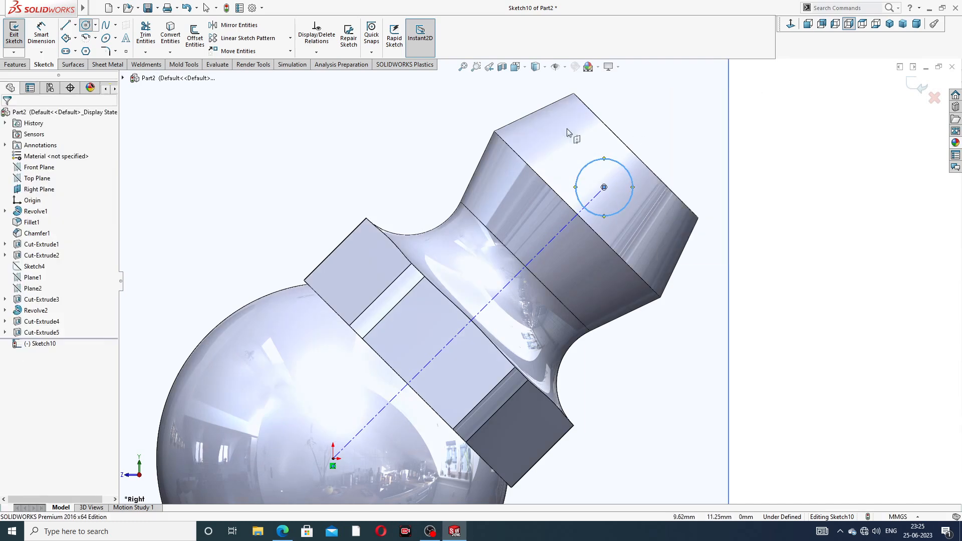
# - Dimension the circle Ø3 and the centreline length 12 mm
pyautogui.click(41, 34)
pyautogui.click(628, 169)
pyautogui.click(642, 138)
pyautogui.write('3')
pyautogui.press('Return')
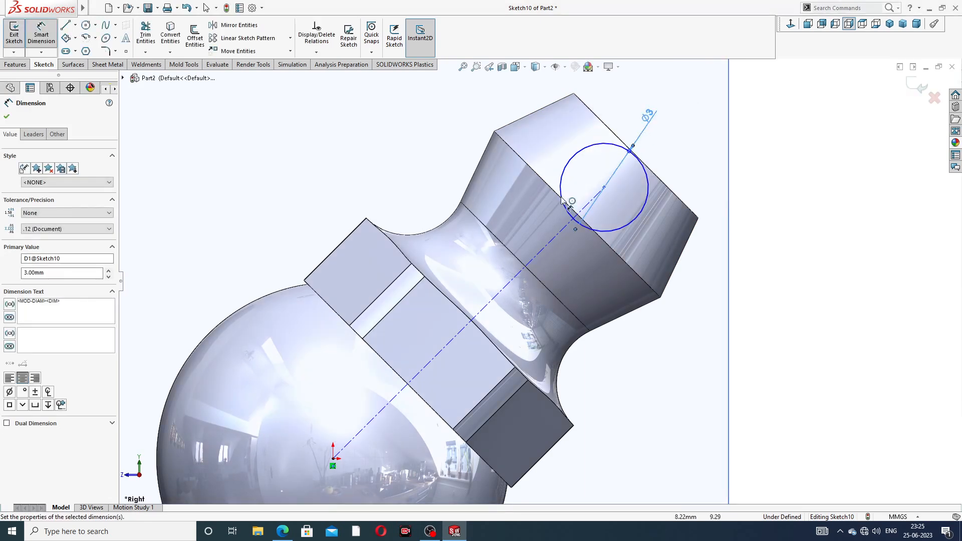
pyautogui.click(542, 249)
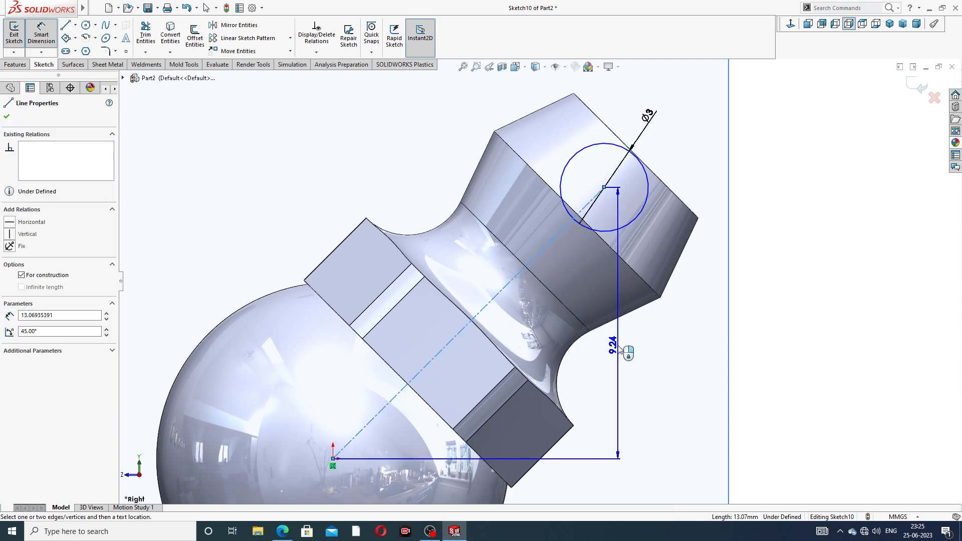
pyautogui.click(582, 387)
pyautogui.write('12')
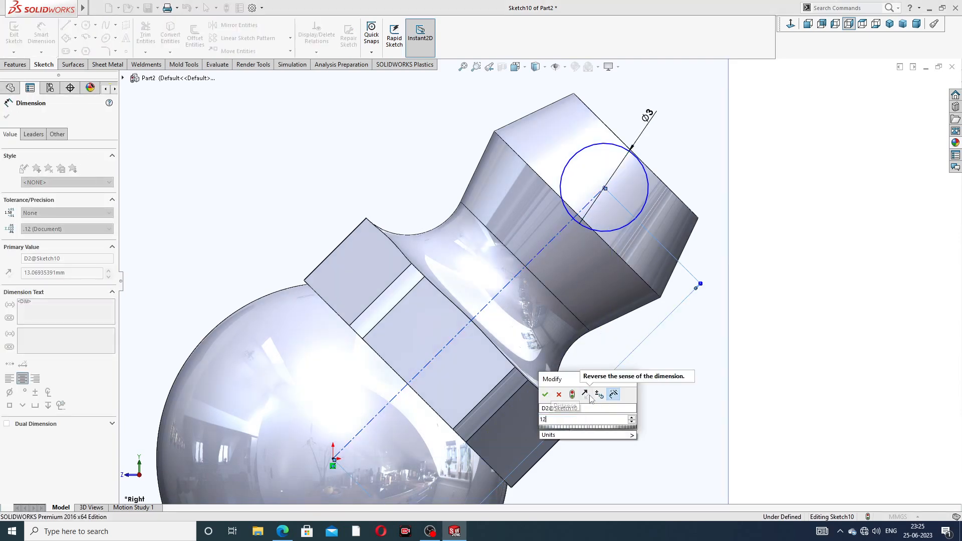
pyautogui.press('Return')
pyautogui.press('z')
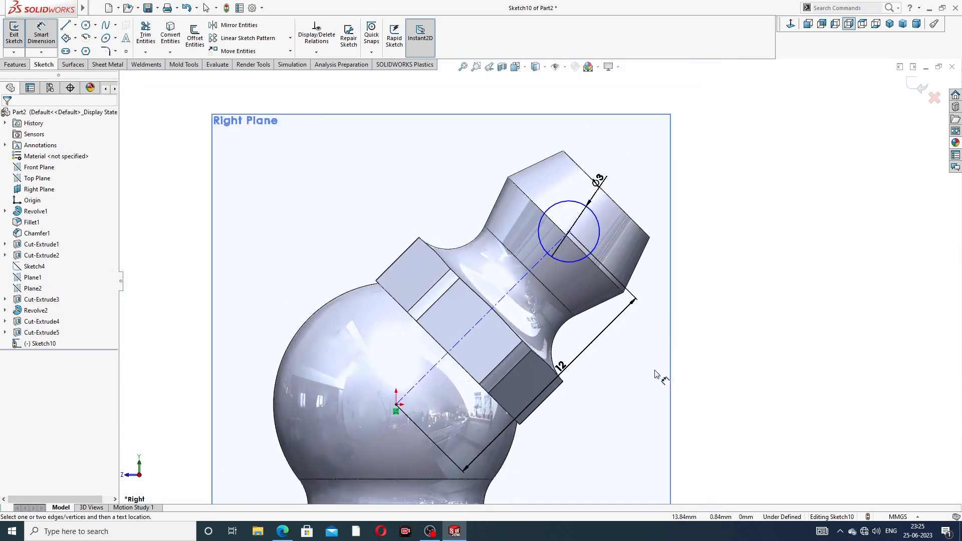
pyautogui.press('z')
# - Draw a vertical line joining the circle's top and bottom quadrants
pyautogui.rightClick(679, 140)
pyautogui.click(258, 134)
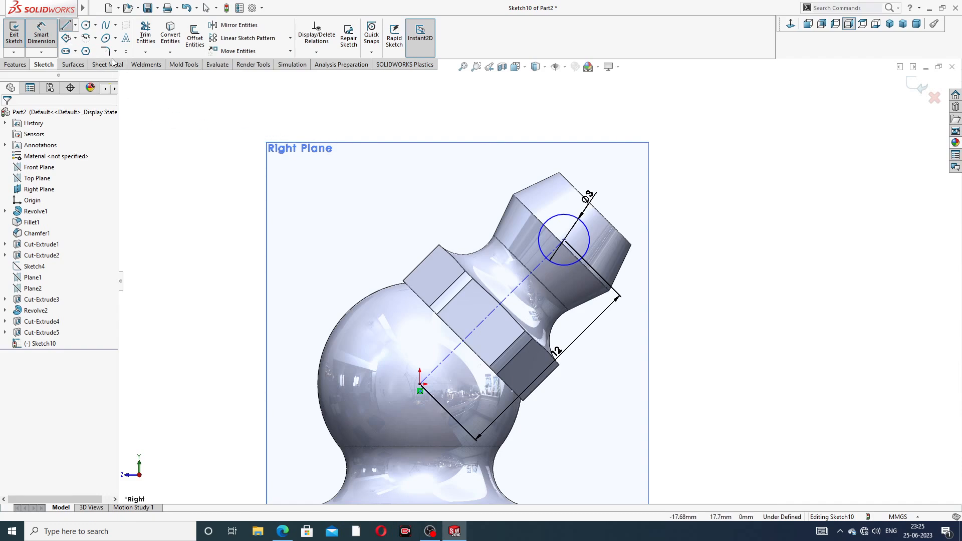
pyautogui.scroll(-2, 543, 216)
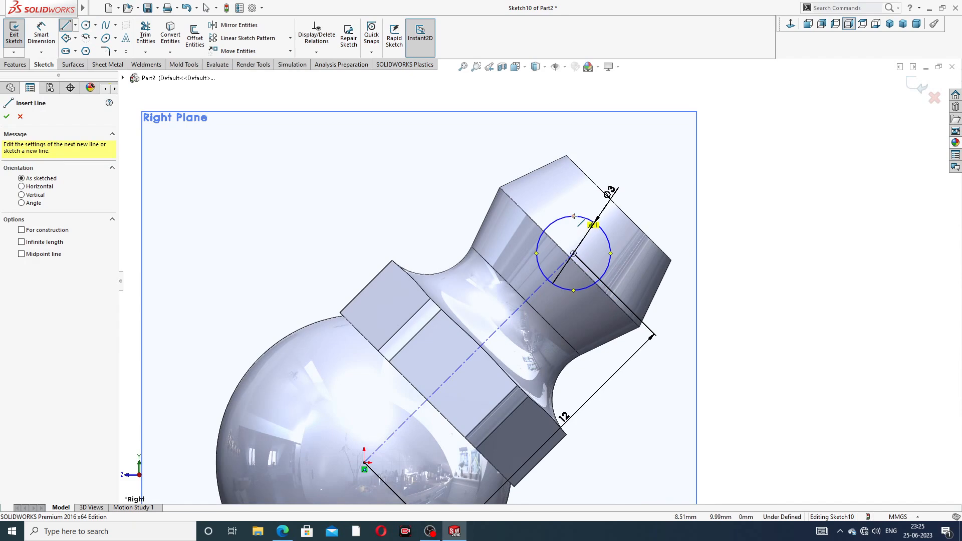
pyautogui.click(573, 216)
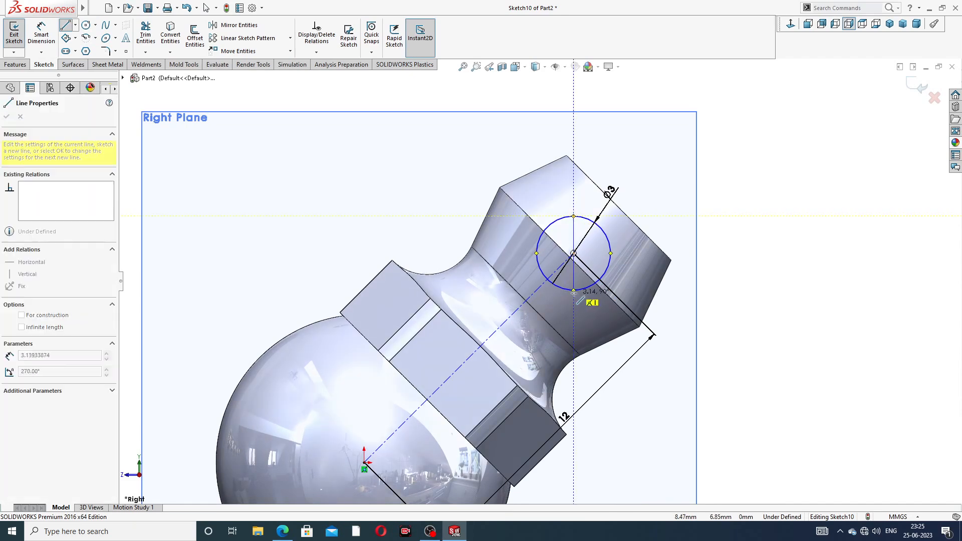
pyautogui.click(574, 290)
pyautogui.rightClick(662, 208)
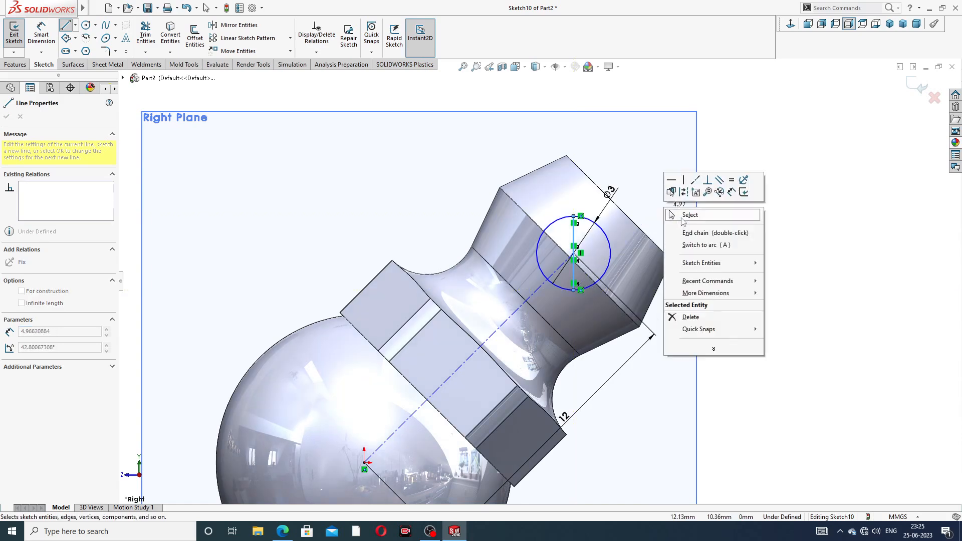
pyautogui.click(685, 213)
# - Trim away the circle's left arc to leave a half-circle, then check the reference drawing
pyautogui.moveTo(76, 5)
pyautogui.click(146, 35)
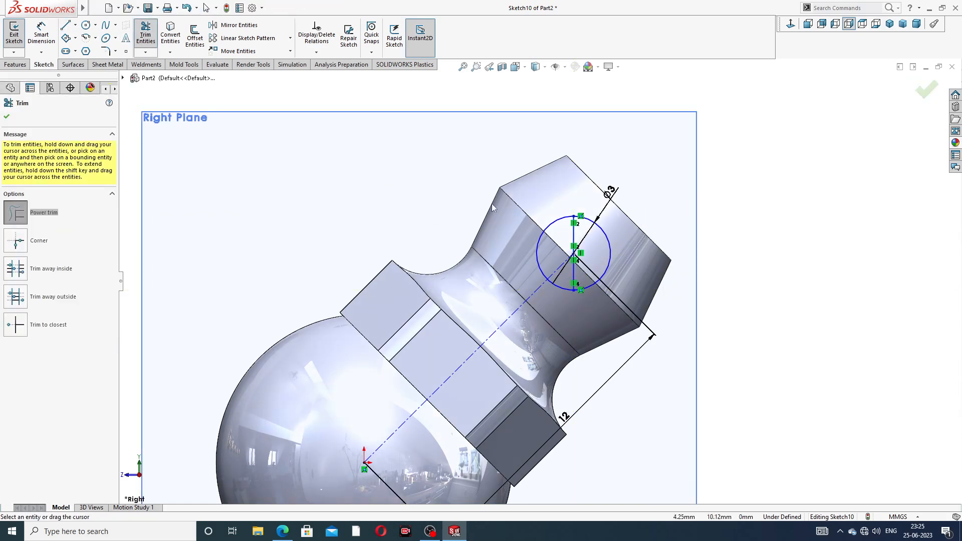
pyautogui.scroll(-3, 518, 211)
pyautogui.moveTo(575, 217); pyautogui.dragTo(582, 333)
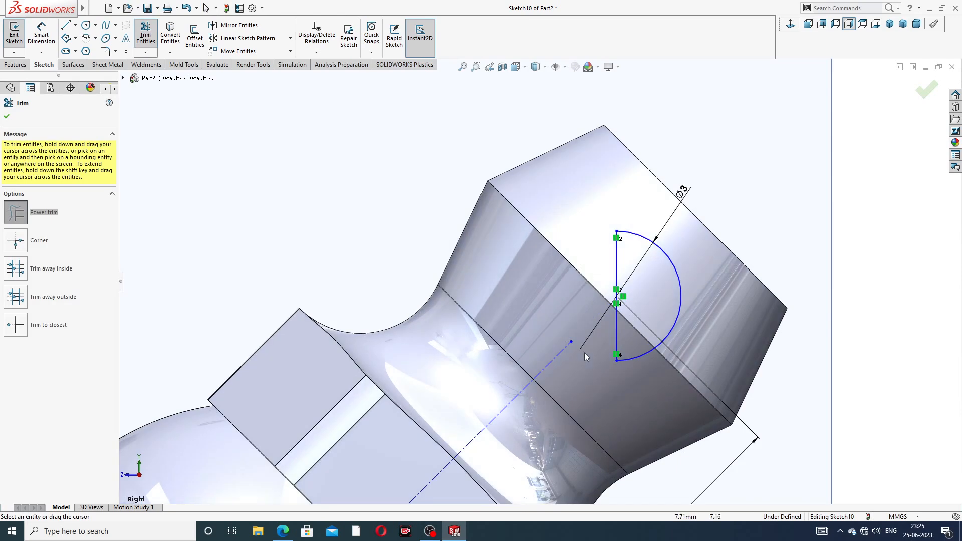
pyautogui.scroll(2, 661, 243)
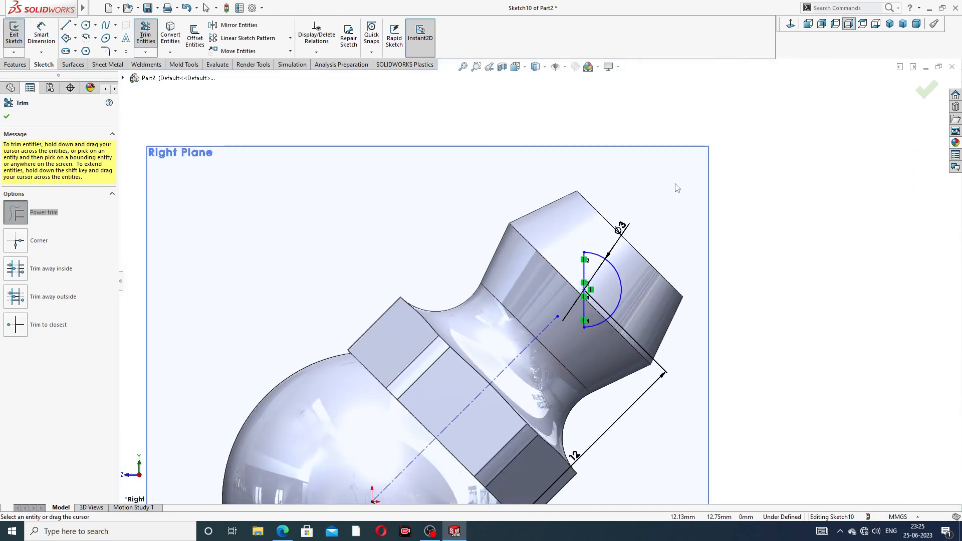
pyautogui.scroll(2, 538, 281)
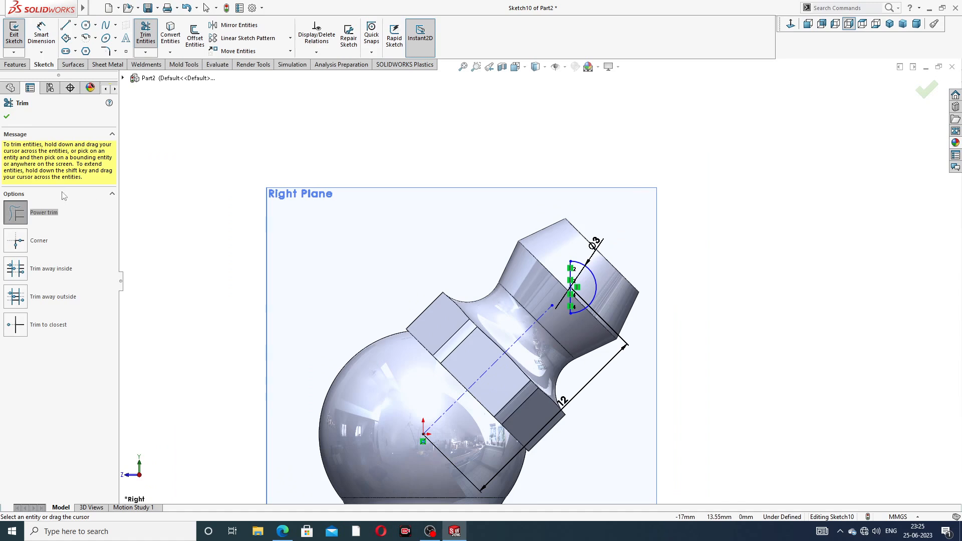
pyautogui.click(7, 117)
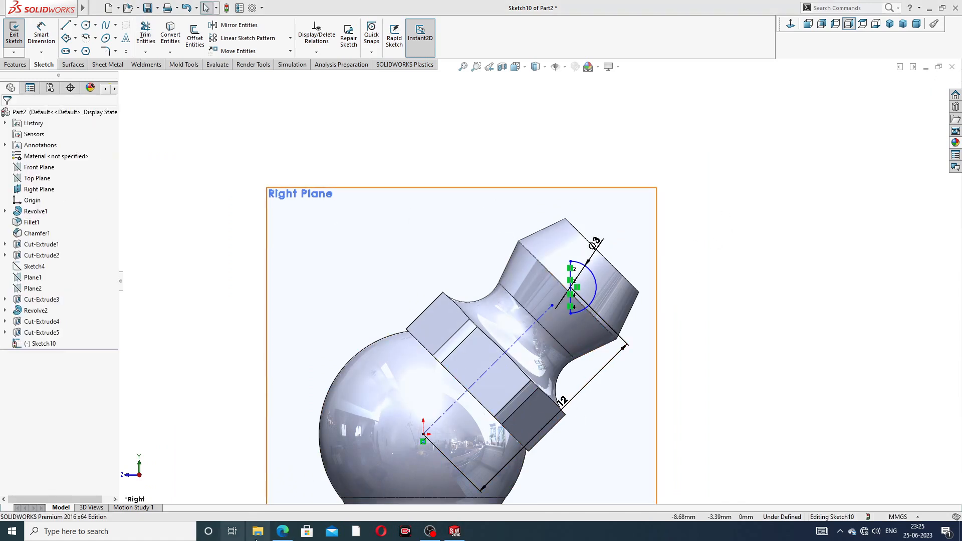
pyautogui.click(282, 533)
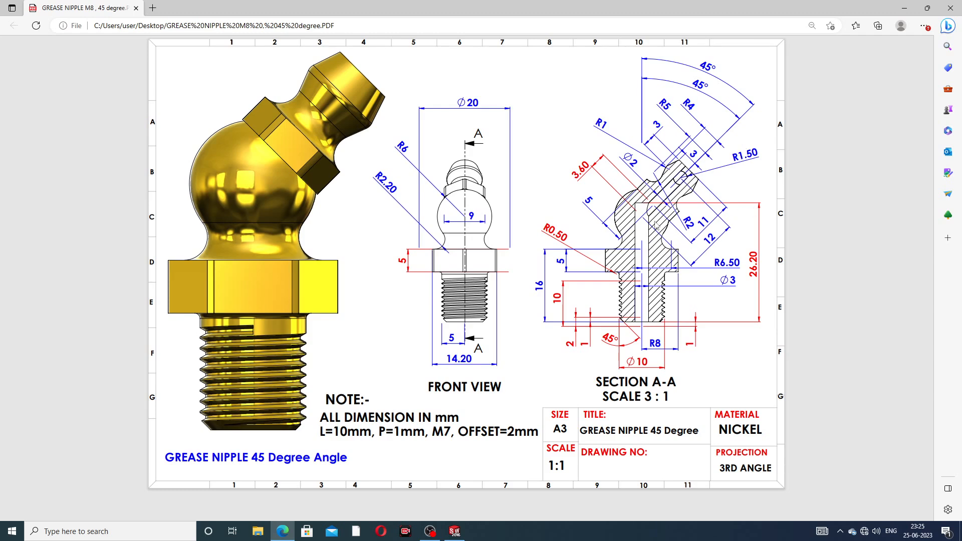
# - Revolve Sketch10's Ø3 half-circle 360° about its vertical line to form the tip ball
pyautogui.click(283, 532)
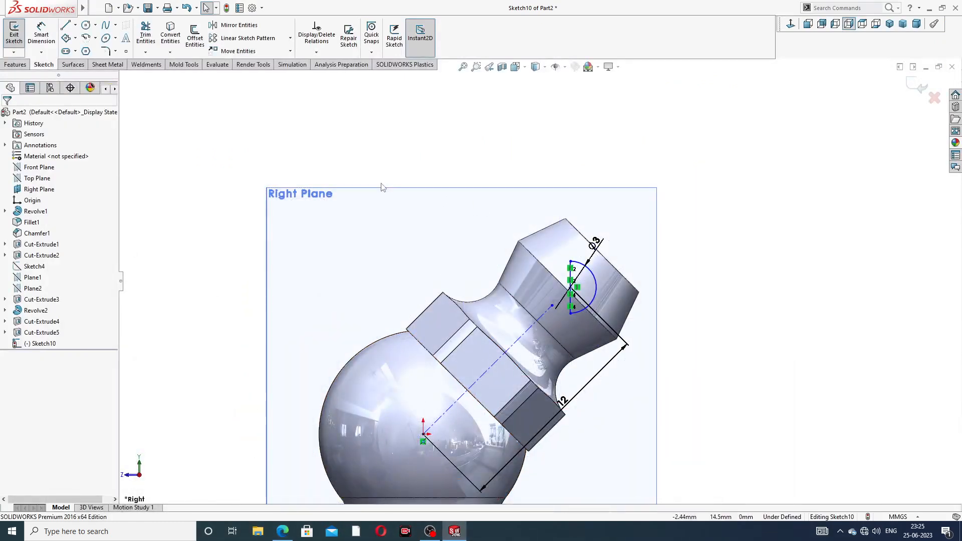
pyautogui.click(23, 65)
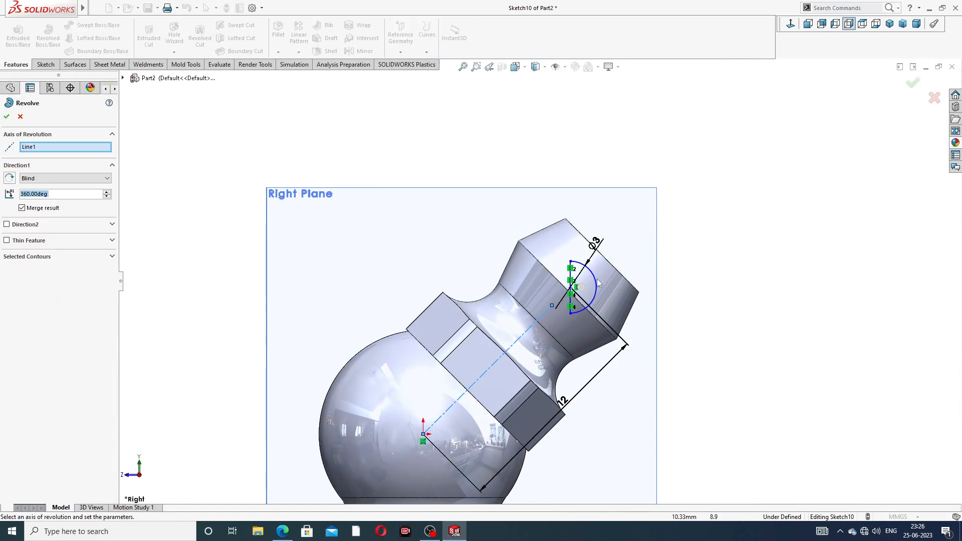
pyautogui.scroll(-5, 596, 280)
pyautogui.click(543, 261)
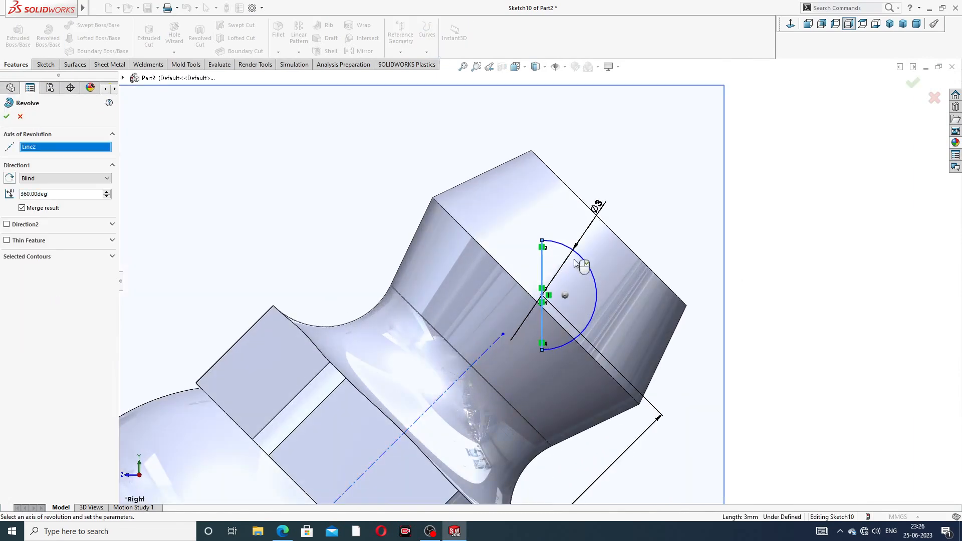
pyautogui.moveTo(634, 239); pyautogui.dragTo(569, 313, button='middle')
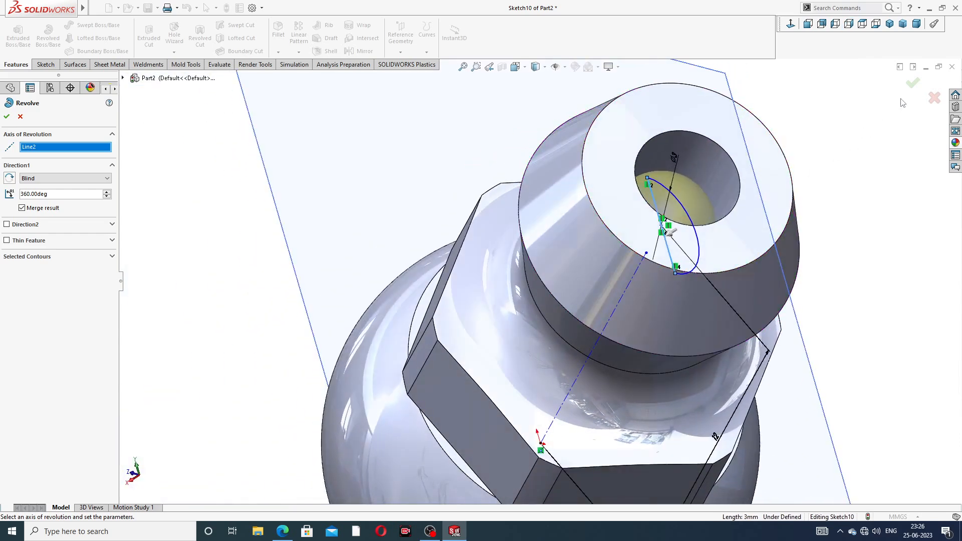
pyautogui.click(913, 84)
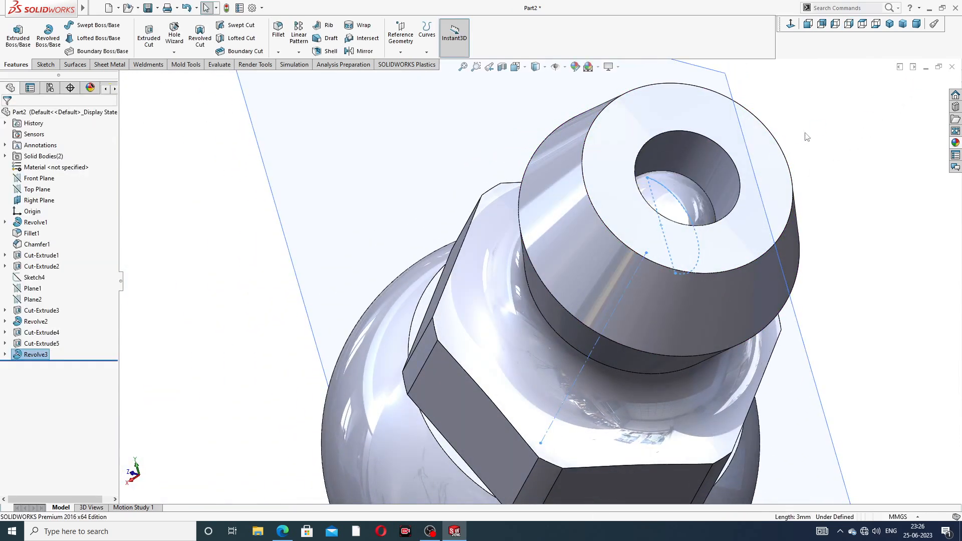
pyautogui.click(689, 194)
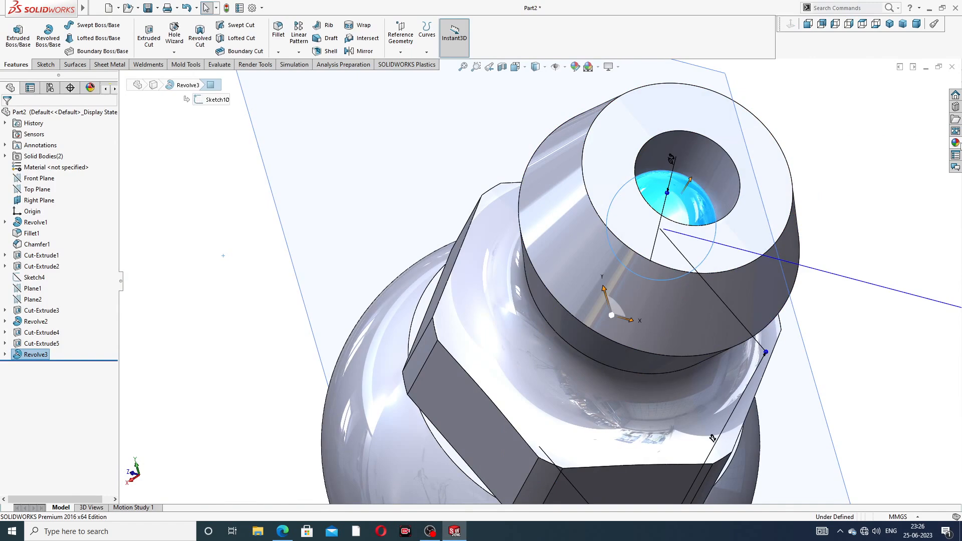
# - Apply chromium plate to the tip bore face and polished brass to the whole part
pyautogui.click(956, 142)
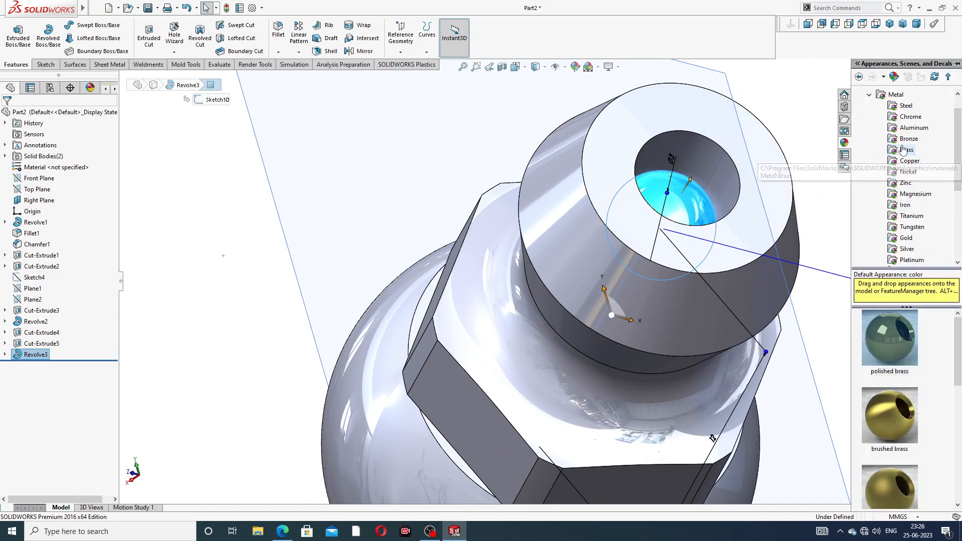
pyautogui.click(908, 117)
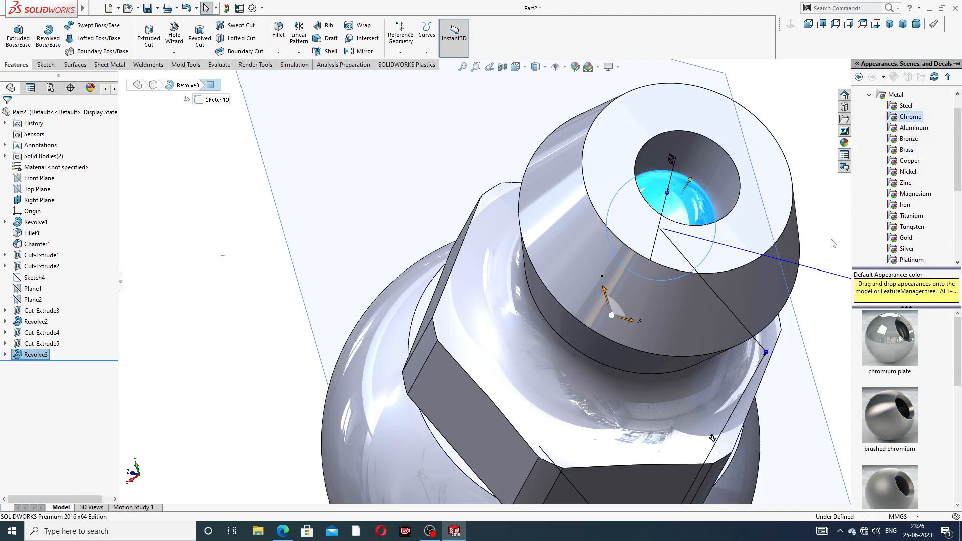
pyautogui.doubleClick(882, 343)
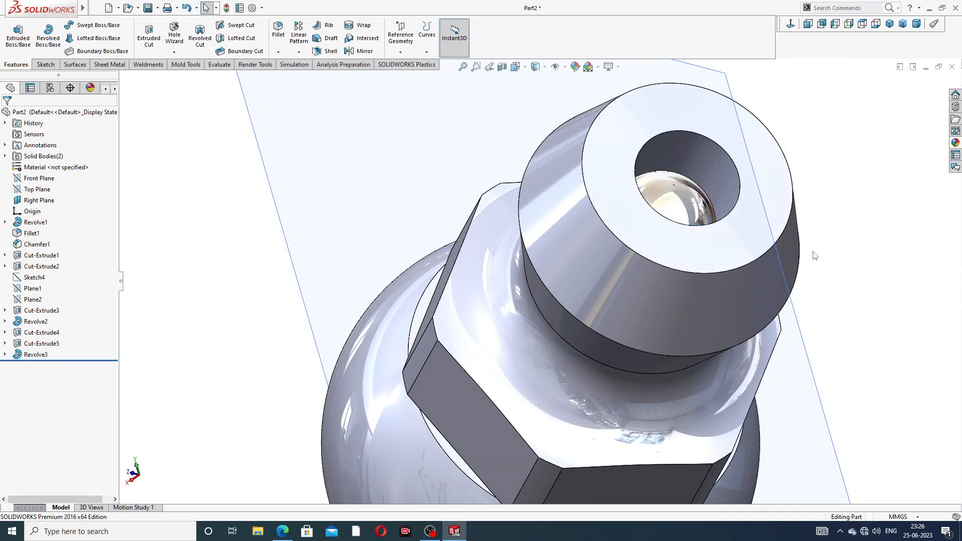
pyautogui.click(956, 143)
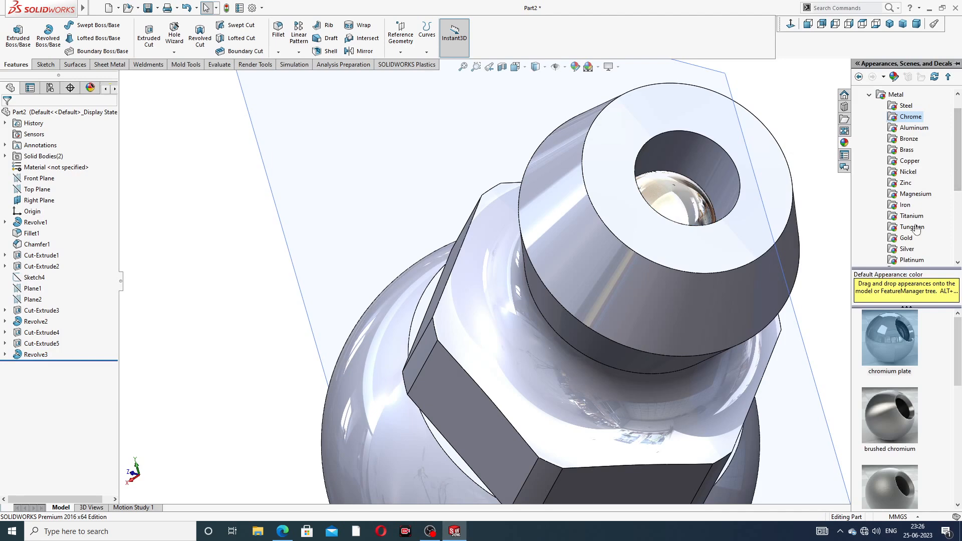
pyautogui.click(906, 149)
pyautogui.doubleClick(890, 338)
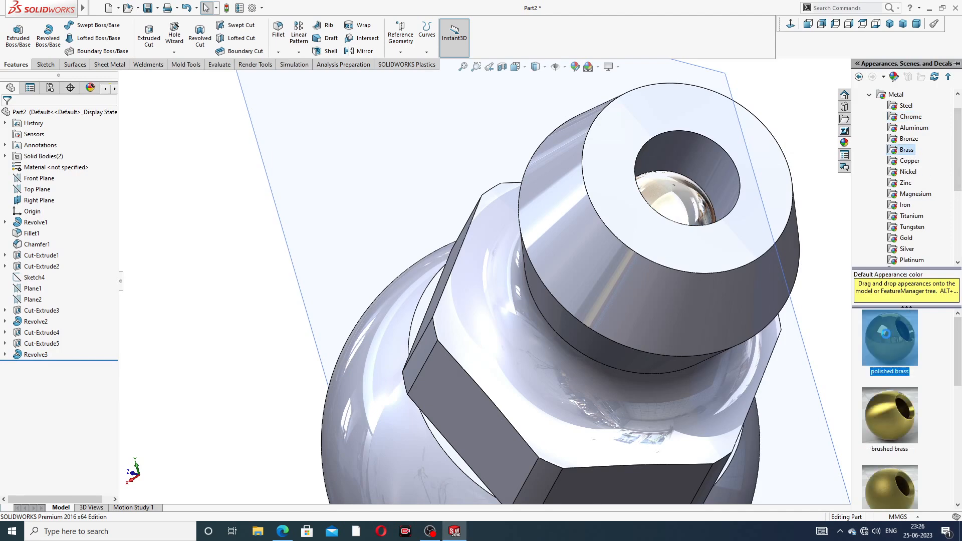
pyautogui.scroll(4, 811, 331)
pyautogui.click(754, 249)
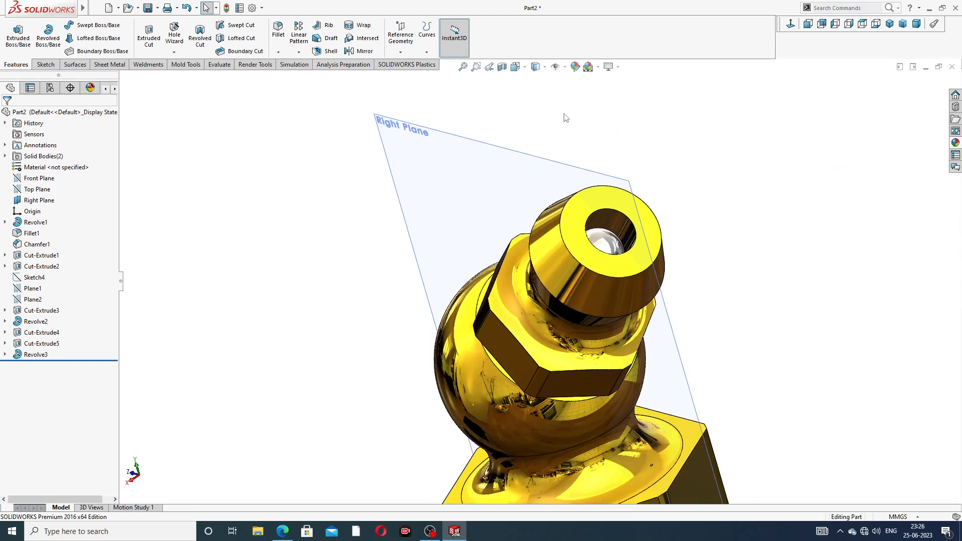
# - Hide the Right Plane and orbit the model to a side view
pyautogui.click(552, 161)
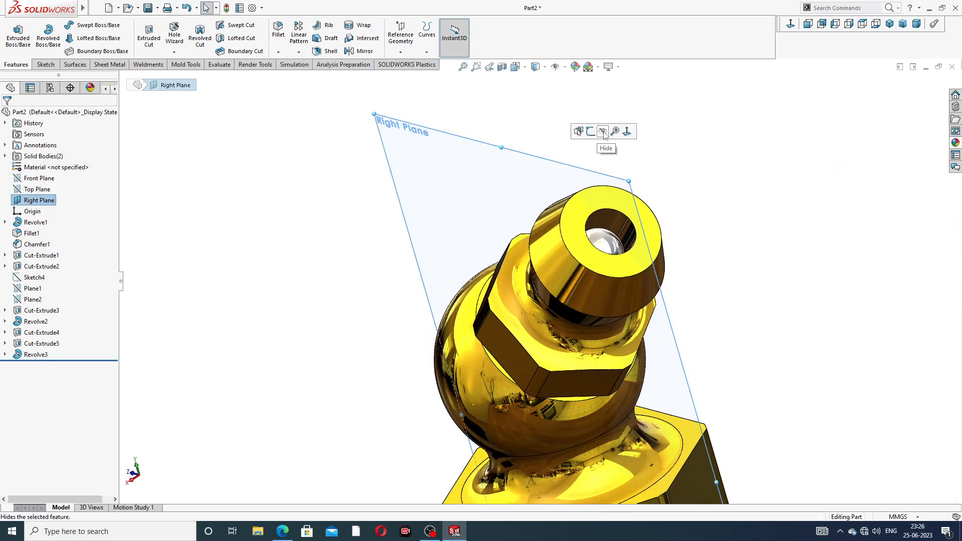
pyautogui.click(604, 133)
pyautogui.scroll(3, 608, 166)
pyautogui.moveTo(649, 185); pyautogui.dragTo(668, 221, button='middle')
pyautogui.scroll(-5, 557, 383)
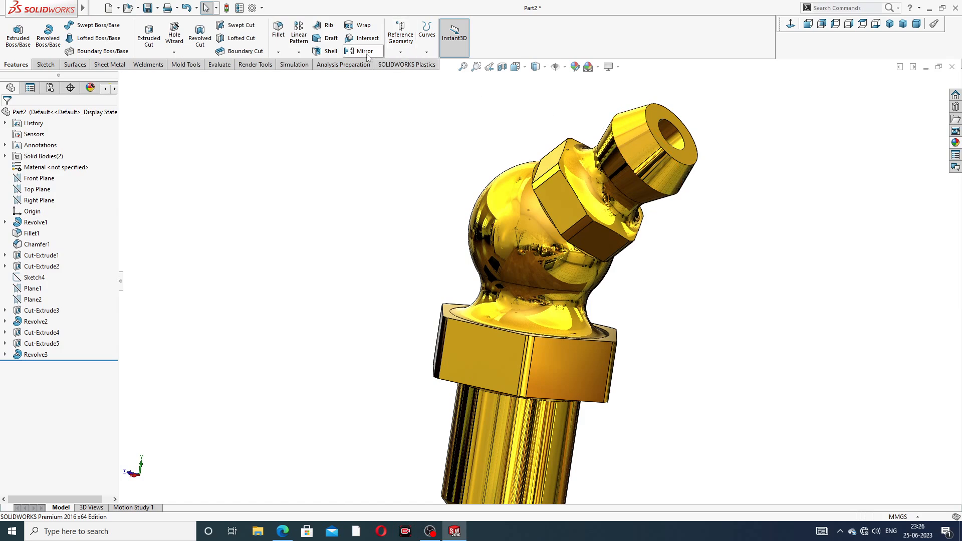
# - Chamfer the tip bore's inner edge 0.20 mm at 45°, creating Chamfer2
pyautogui.click(279, 52)
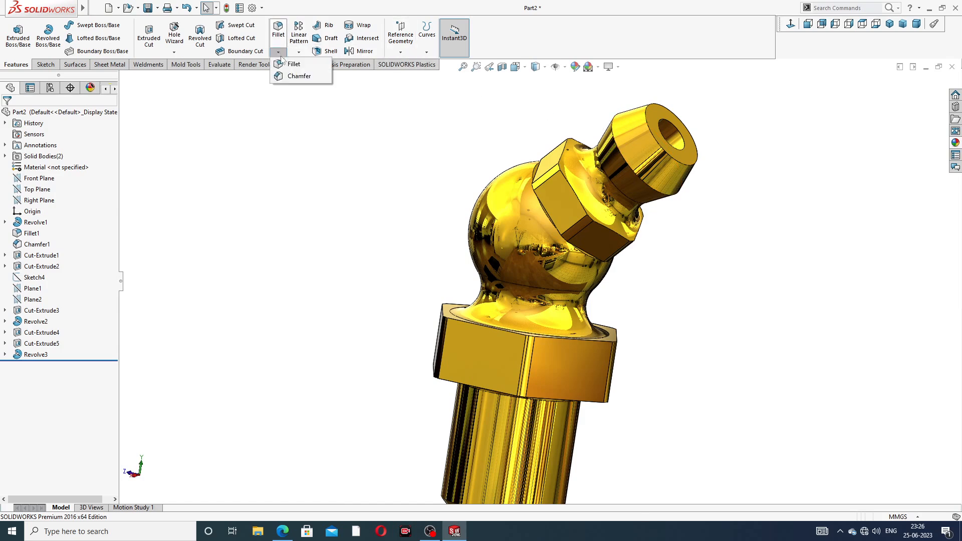
pyautogui.click(298, 76)
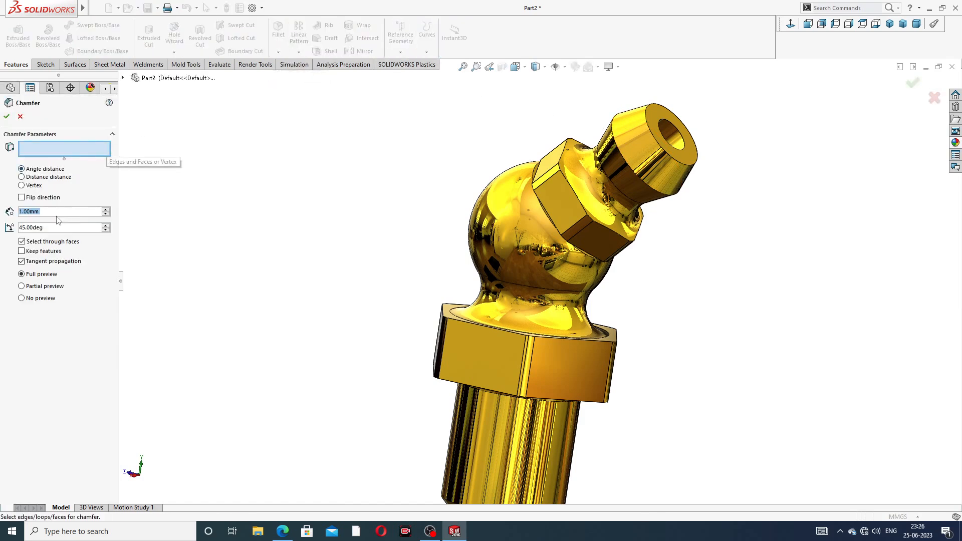
pyautogui.write('.2')
pyautogui.press('Return')
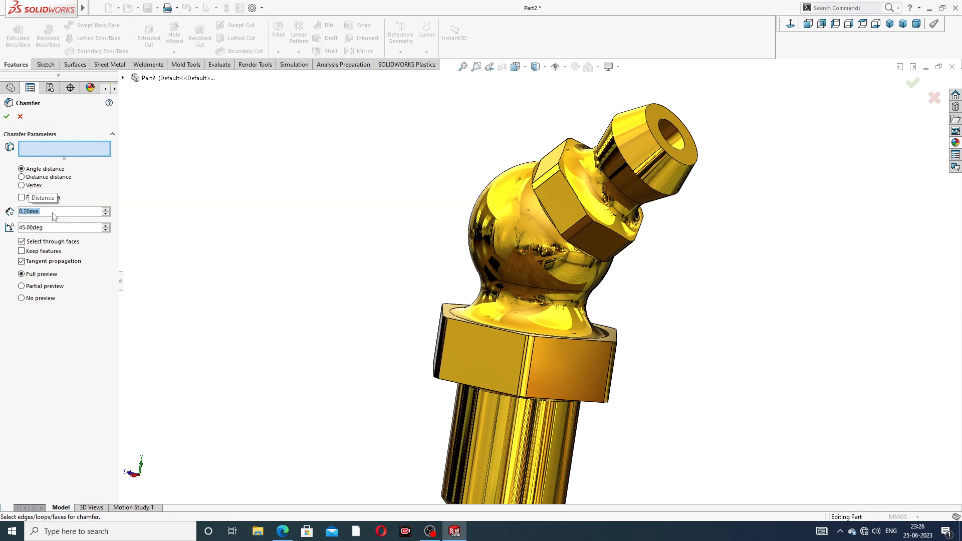
pyautogui.click(669, 123)
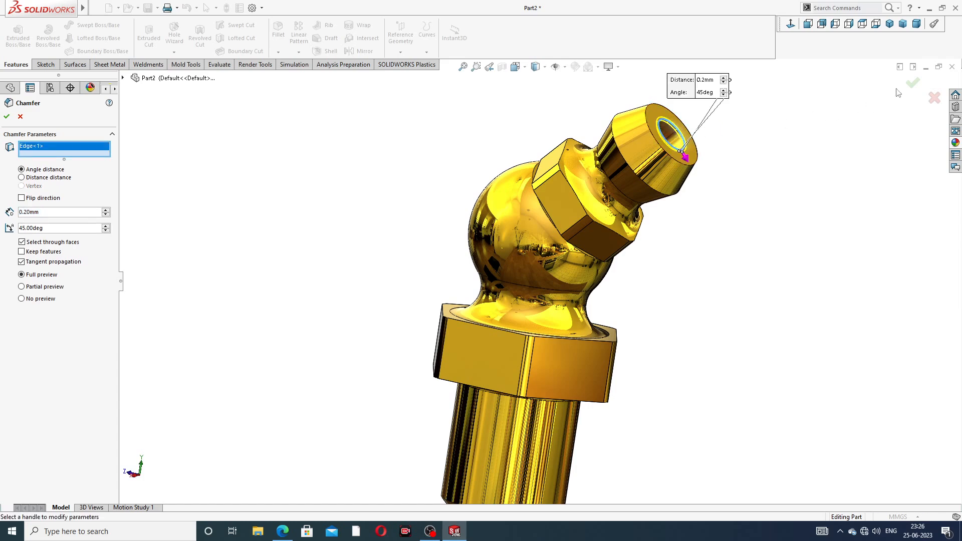
pyautogui.press('Return')
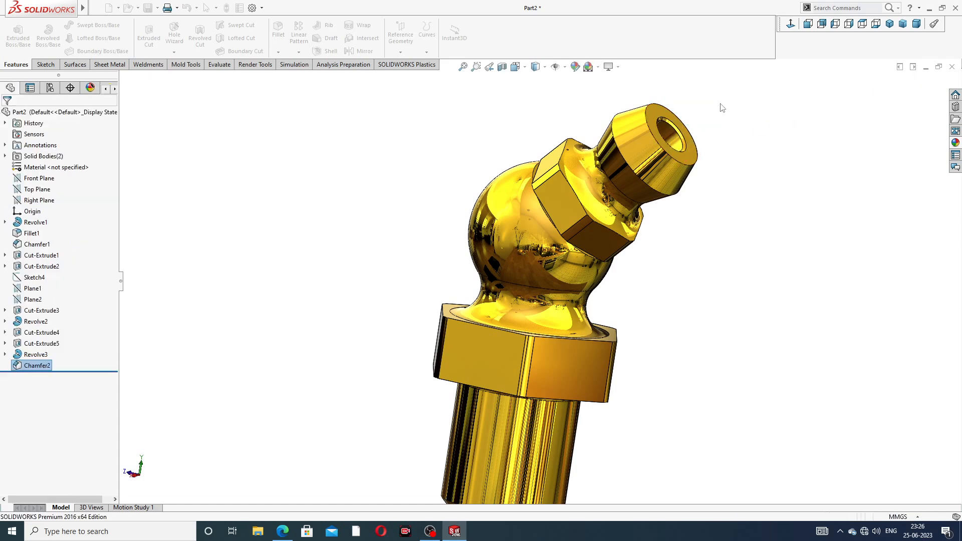
pyautogui.moveTo(717, 141); pyautogui.dragTo(633, 180, button='middle')
pyautogui.scroll(-2, 666, 153)
pyautogui.scroll(3, 658, 186)
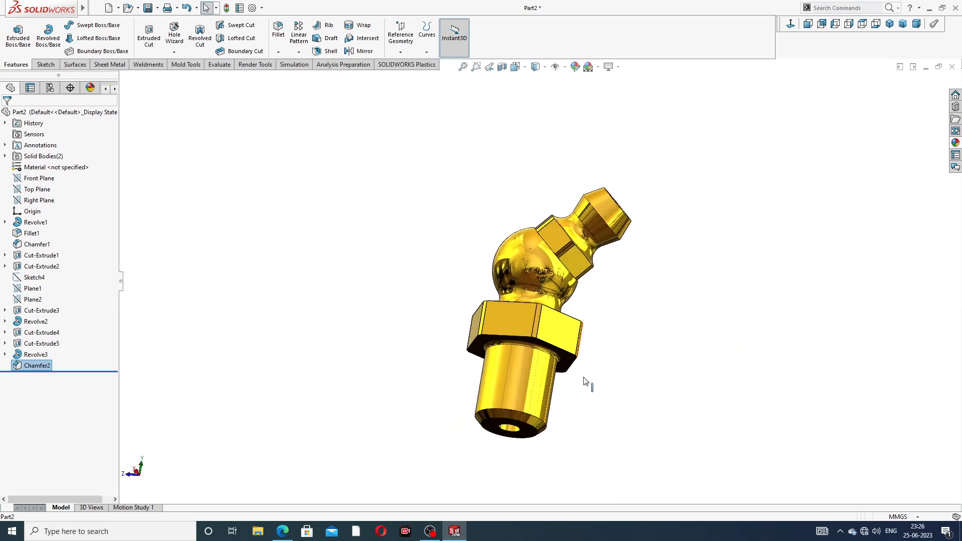
pyautogui.click(283, 531)
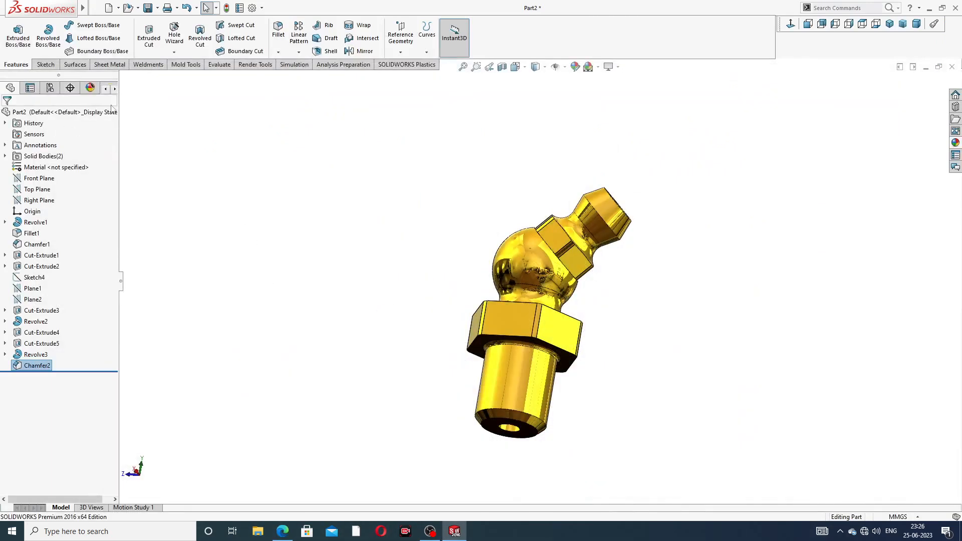
# - Cut a 10 mm M7x1.0 metric die thread on the shank's bottom edge, offset 2 mm reversed
pyautogui.click(174, 52)
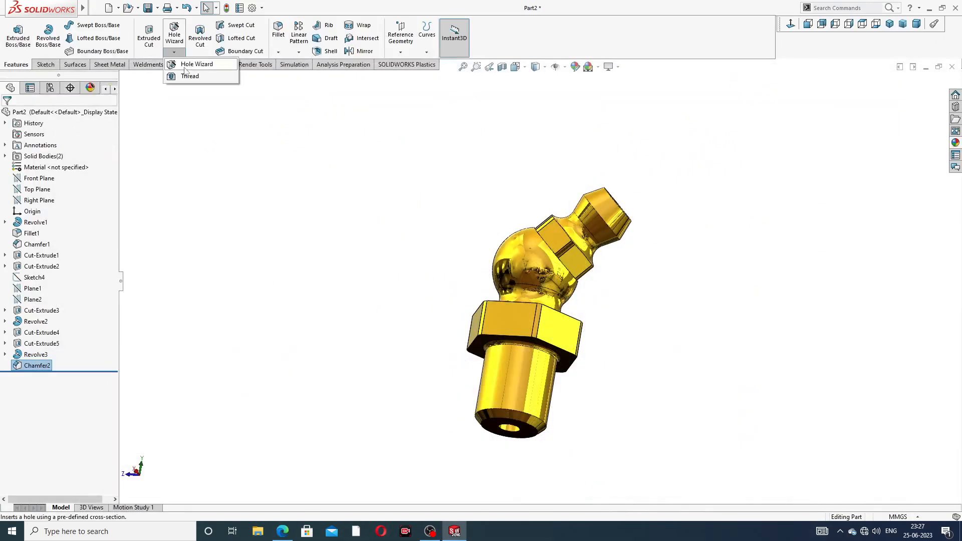
pyautogui.click(189, 78)
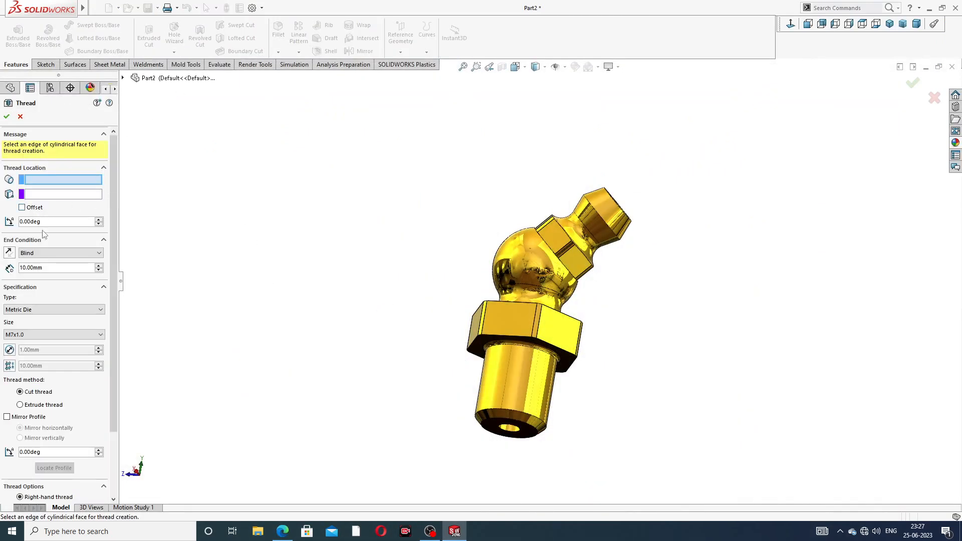
pyautogui.scroll(-2, 522, 406)
pyautogui.scroll(-1, 522, 405)
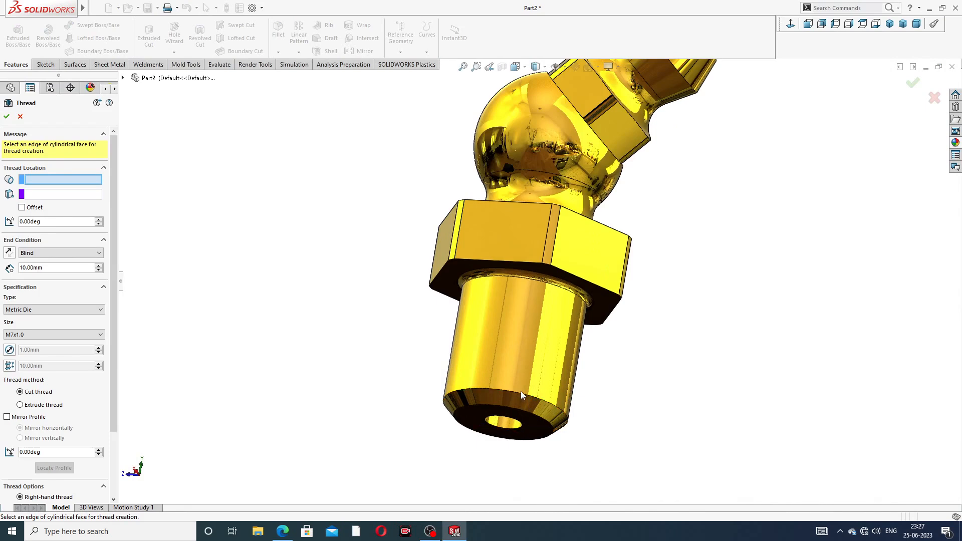
pyautogui.click(522, 393)
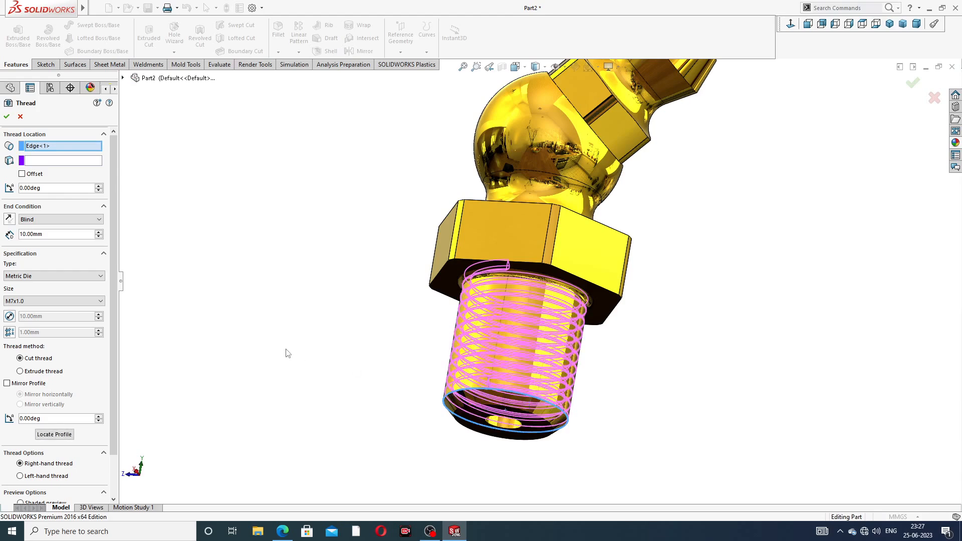
pyautogui.click(21, 173)
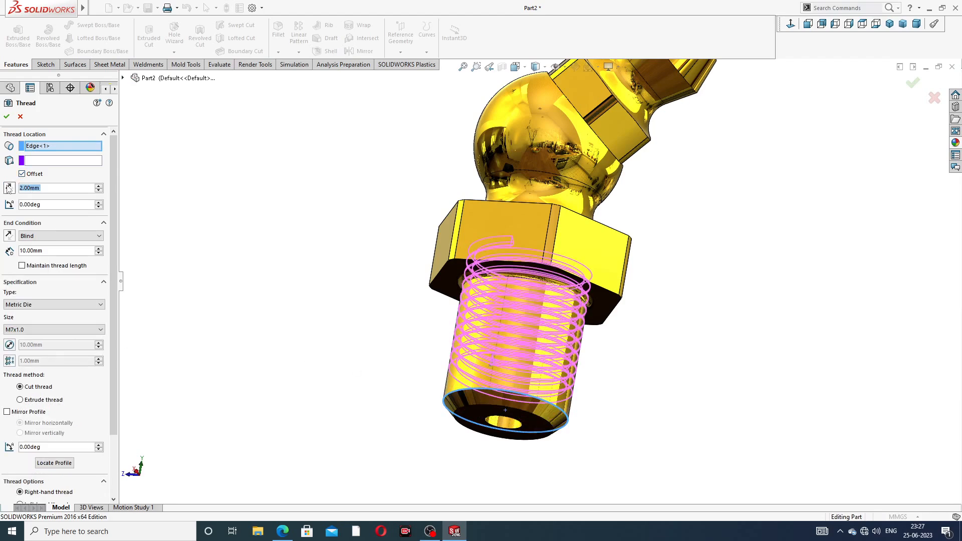
pyautogui.click(9, 188)
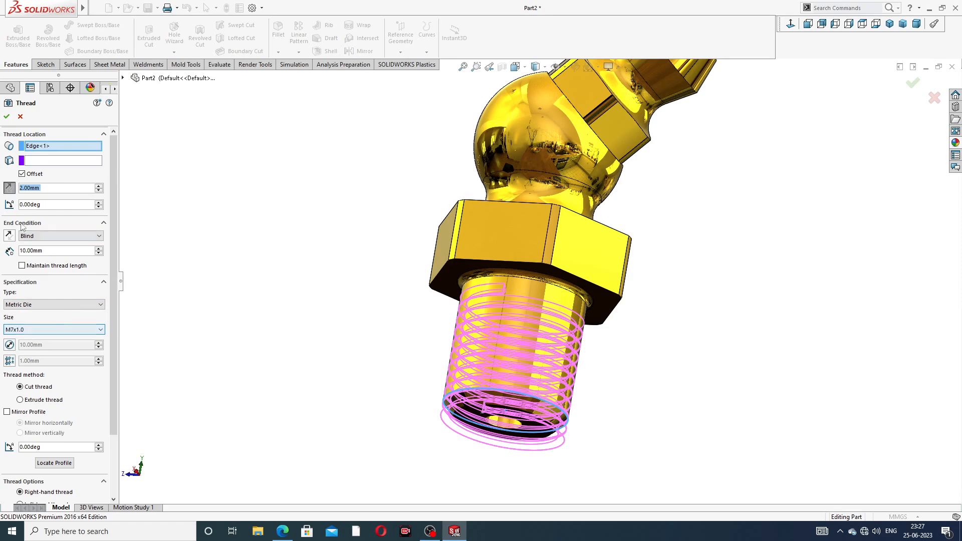
pyautogui.click(7, 118)
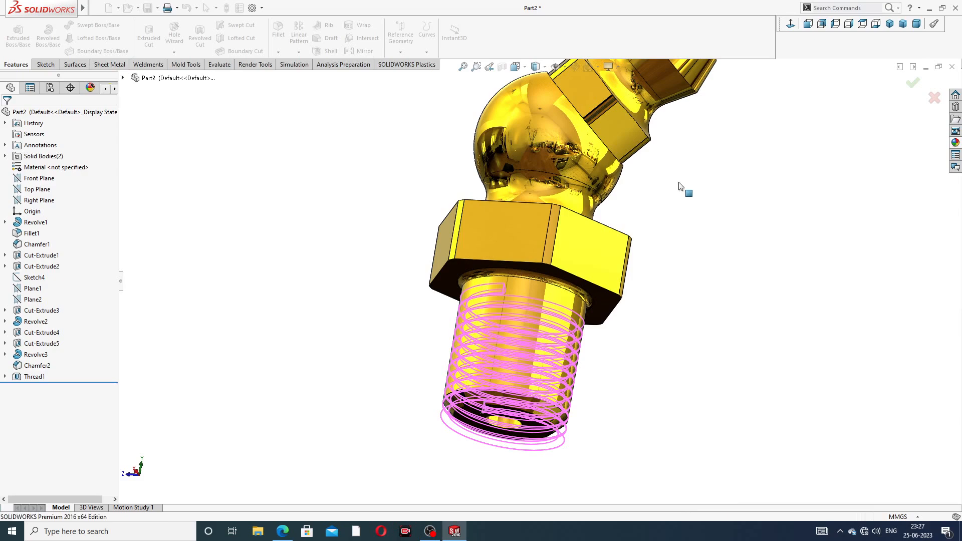
pyautogui.scroll(3, 663, 192)
pyautogui.moveTo(666, 169); pyautogui.dragTo(598, 139, button='middle')
pyautogui.scroll(-4, 604, 165)
pyautogui.moveTo(609, 250)
pyautogui.mouseDown(button='middle')
pyautogui.moveTo(558, 315)
pyautogui.moveTo(510, 337)
pyautogui.moveTo(595, 239)
pyautogui.mouseUp(button='middle')
pyautogui.scroll(3, 525, 329)
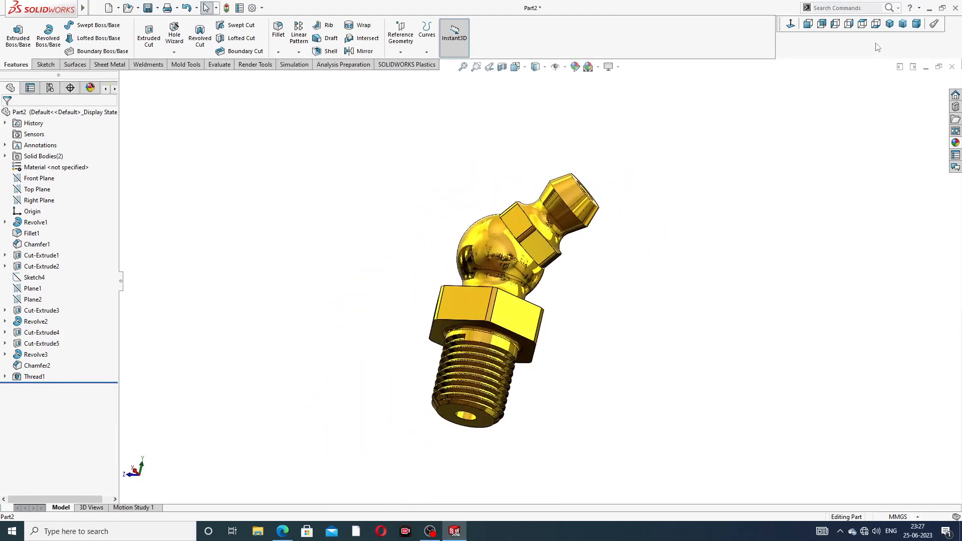
pyautogui.click(890, 24)
pyautogui.moveTo(702, 195); pyautogui.dragTo(627, 351, button='middle')
pyautogui.scroll(-3, 627, 351)
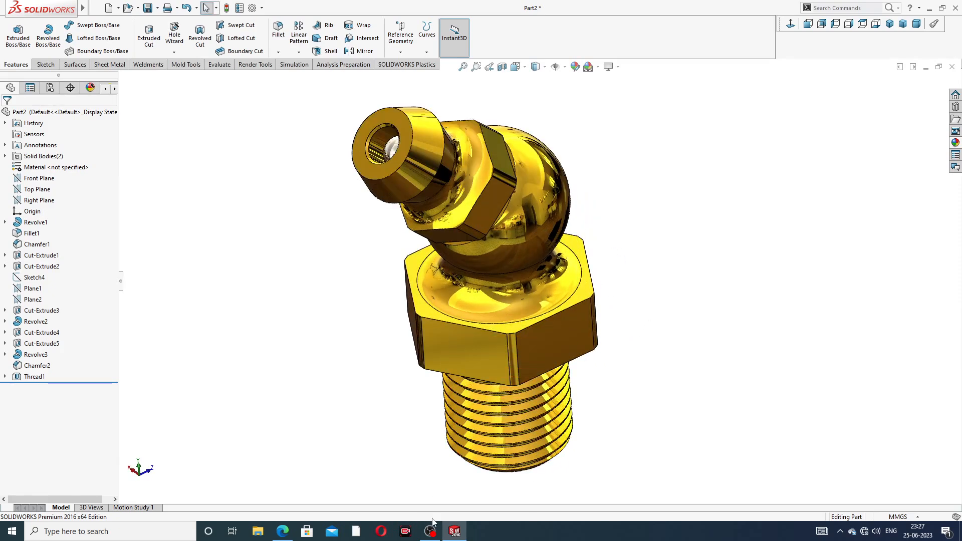